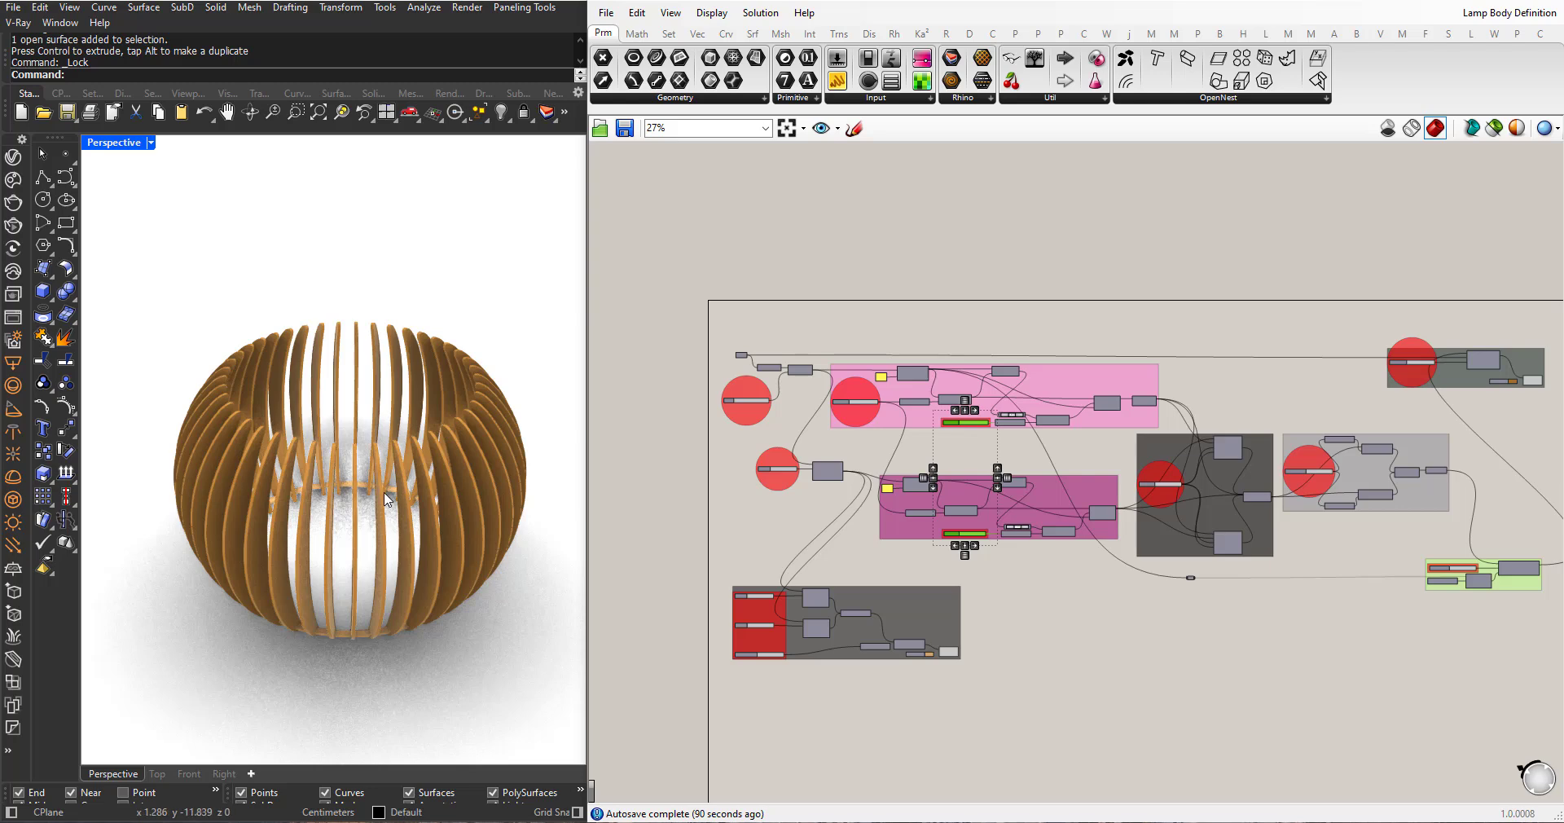
- Try a larger Radius for the lamp's base circle and undo the change
right_drag(386, 500, 424, 493)
scroll(799, 403, up, 7)
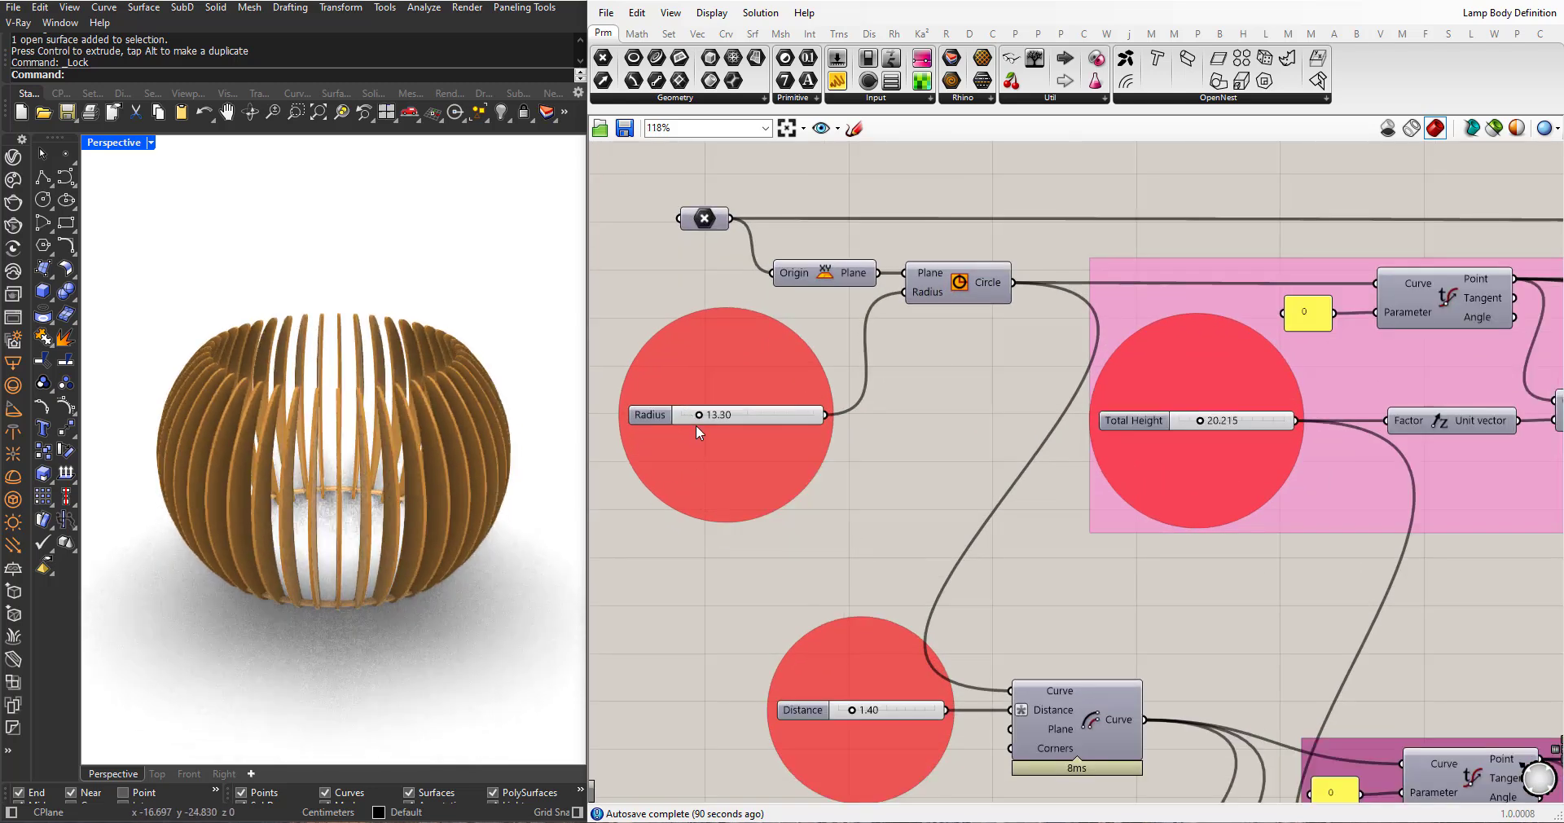
scroll(696, 424, up, 3)
mouse_move(705, 411)
mouse_down()
mouse_move(742, 411)
mouse_move(715, 411)
mouse_up()
key(ctrl+z)
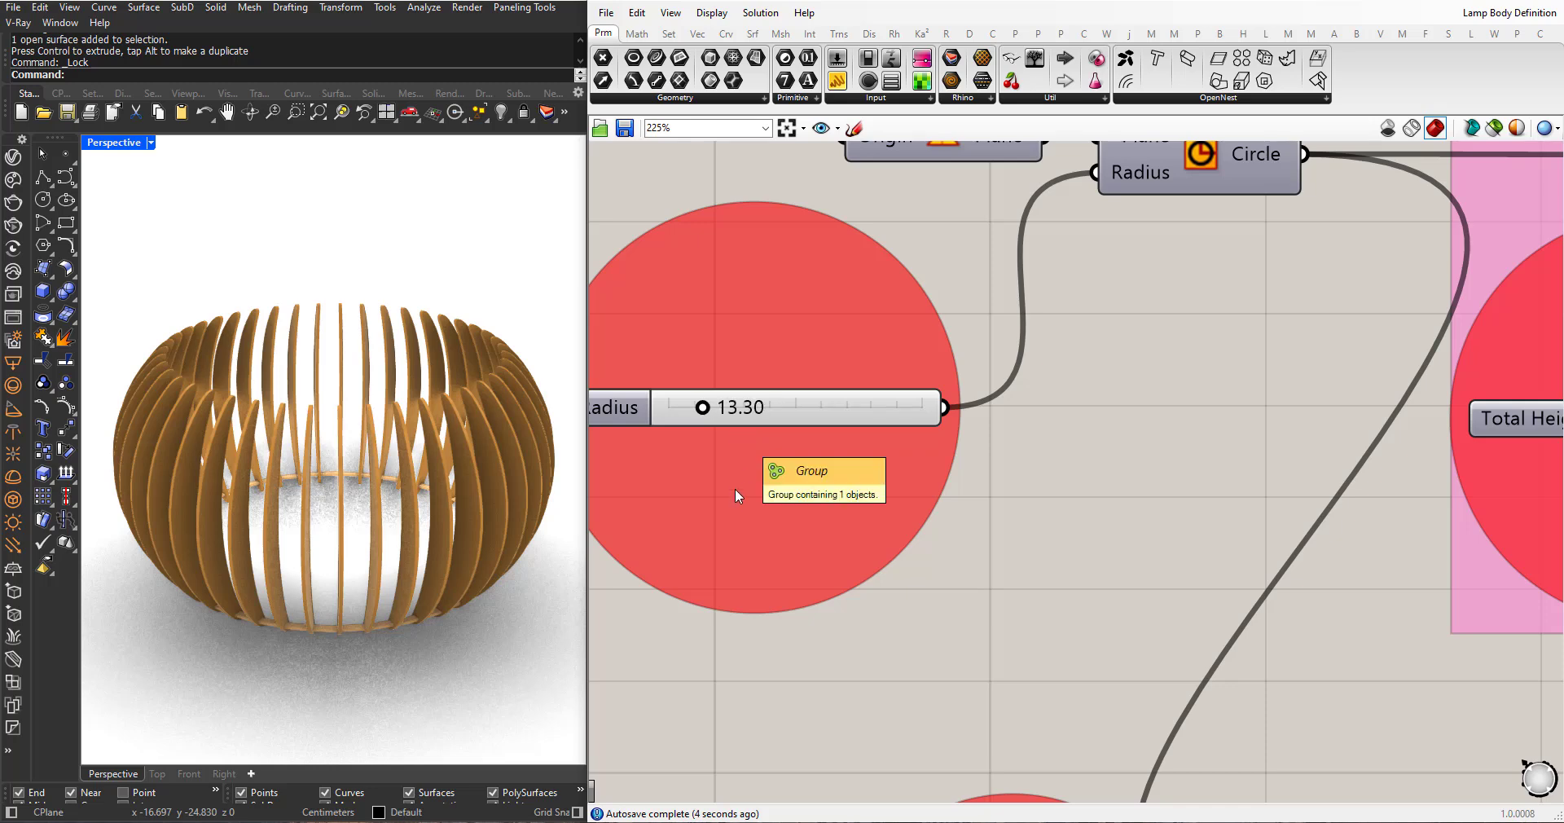
- Raise the lamp's Total Height to 55.670 and bring it back to 20.215
scroll(740, 534, down, 5)
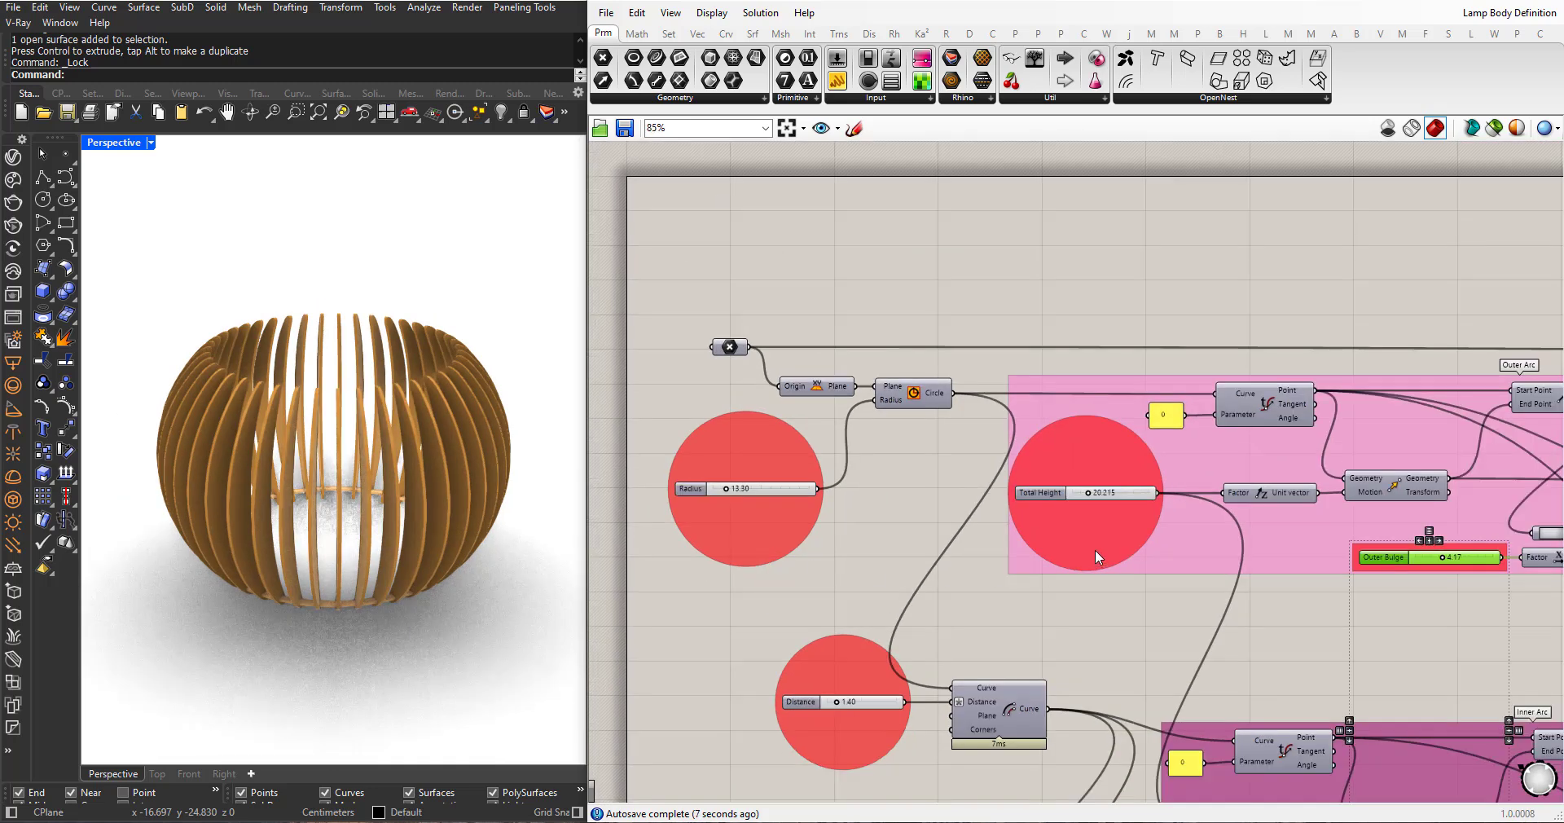
scroll(1095, 551, up, 1)
right_drag(1095, 551, 984, 509)
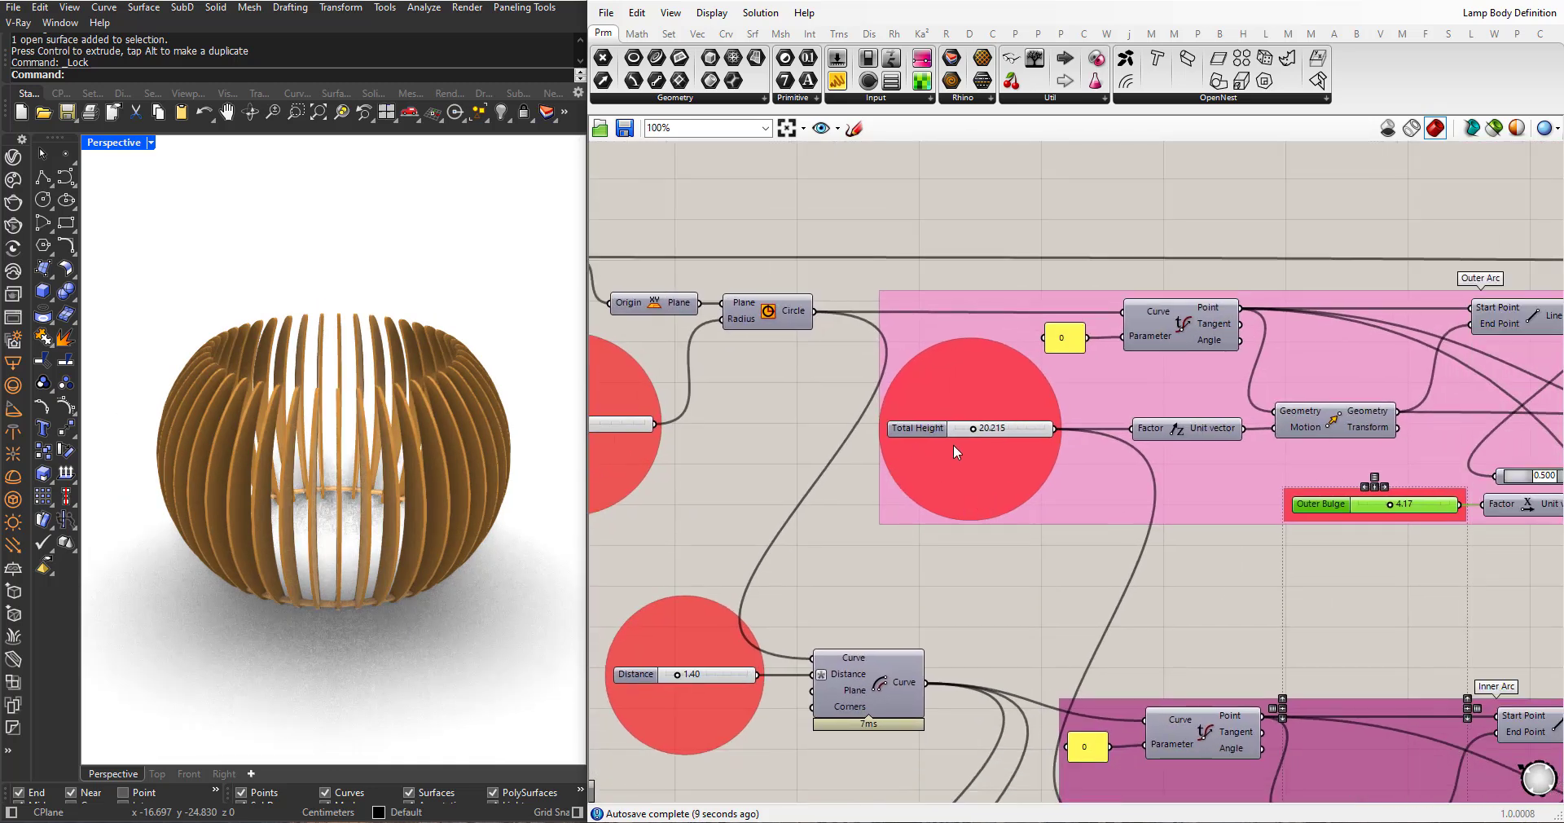
scroll(332, 621, down, 2)
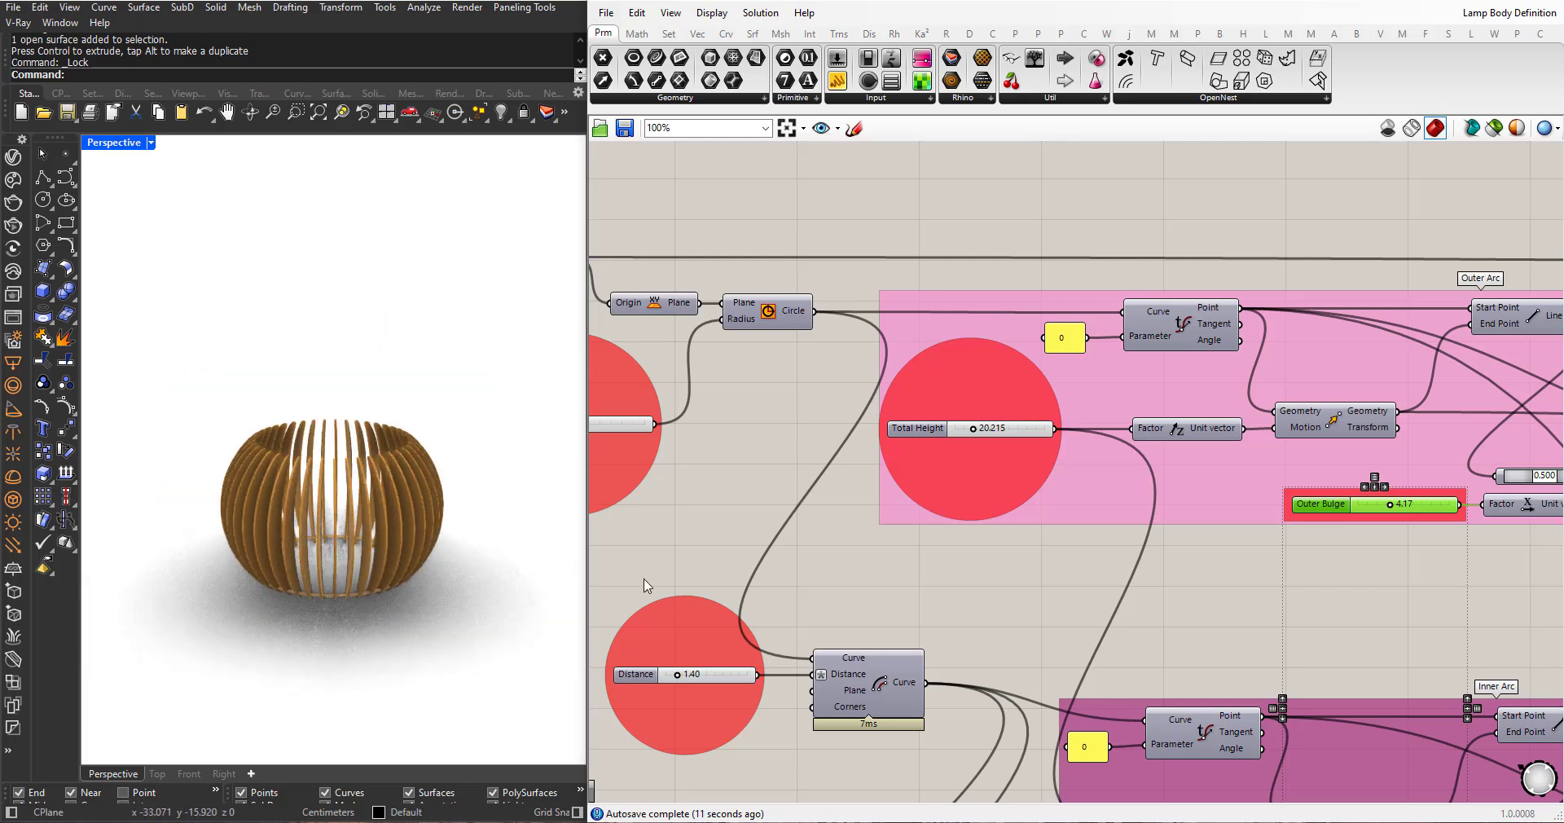
drag(977, 430, 1009, 429)
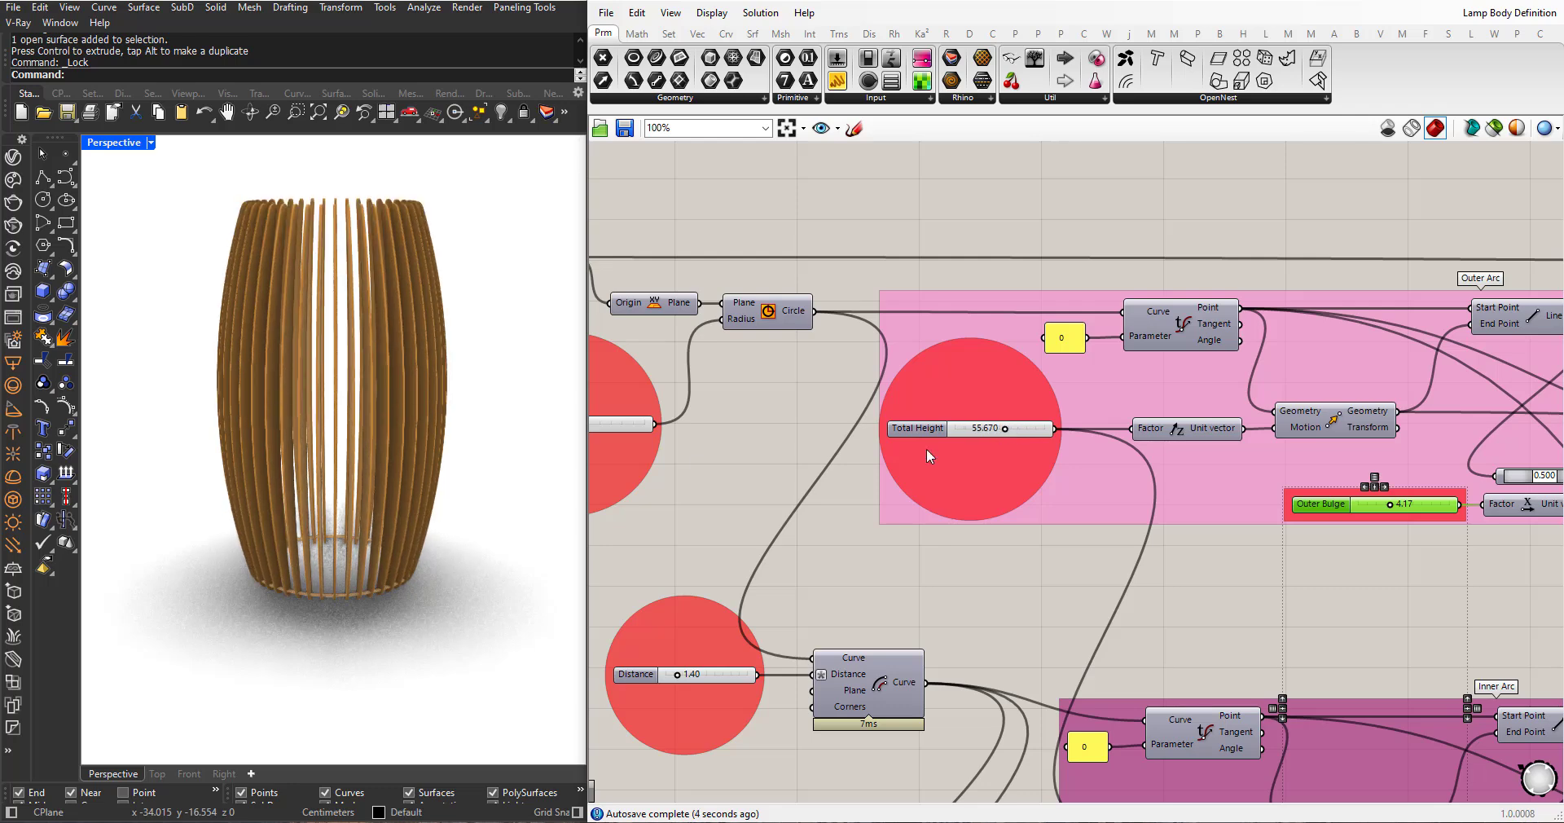
right_drag(921, 513, 921, 531)
drag(1005, 445, 974, 446)
scroll(935, 438, down, 5)
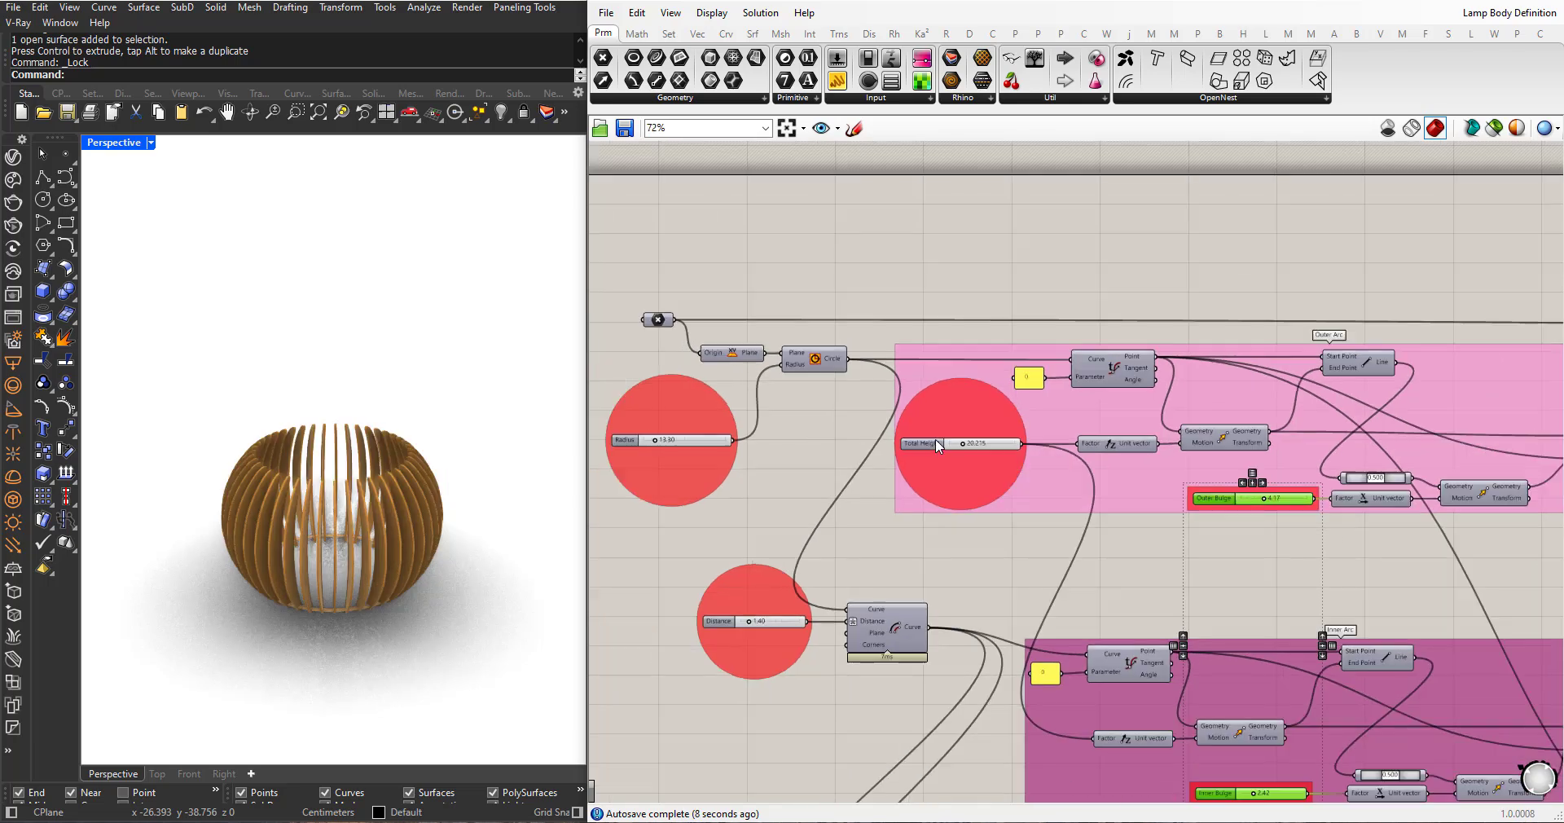
- Increase the Outer Bulge of the outer arc to 6.01 and inspect the lamp's fuller profile from around
scroll(1179, 528, up, 4)
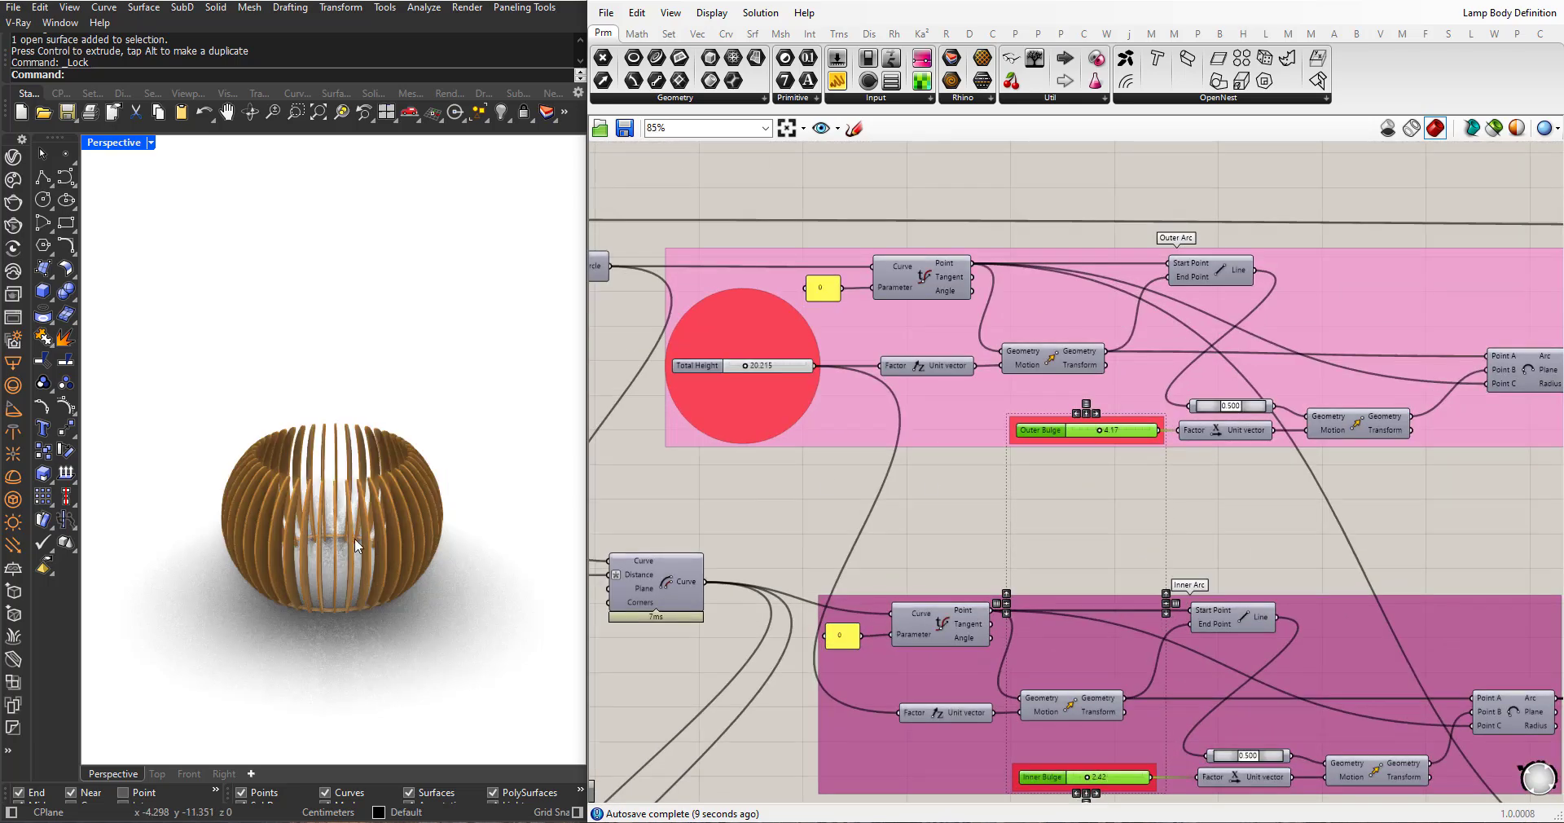
scroll(376, 533, up, 6)
mouse_move(397, 524)
right_down()
mouse_move(413, 531)
mouse_move(394, 538)
right_up()
scroll(393, 543, up, 2)
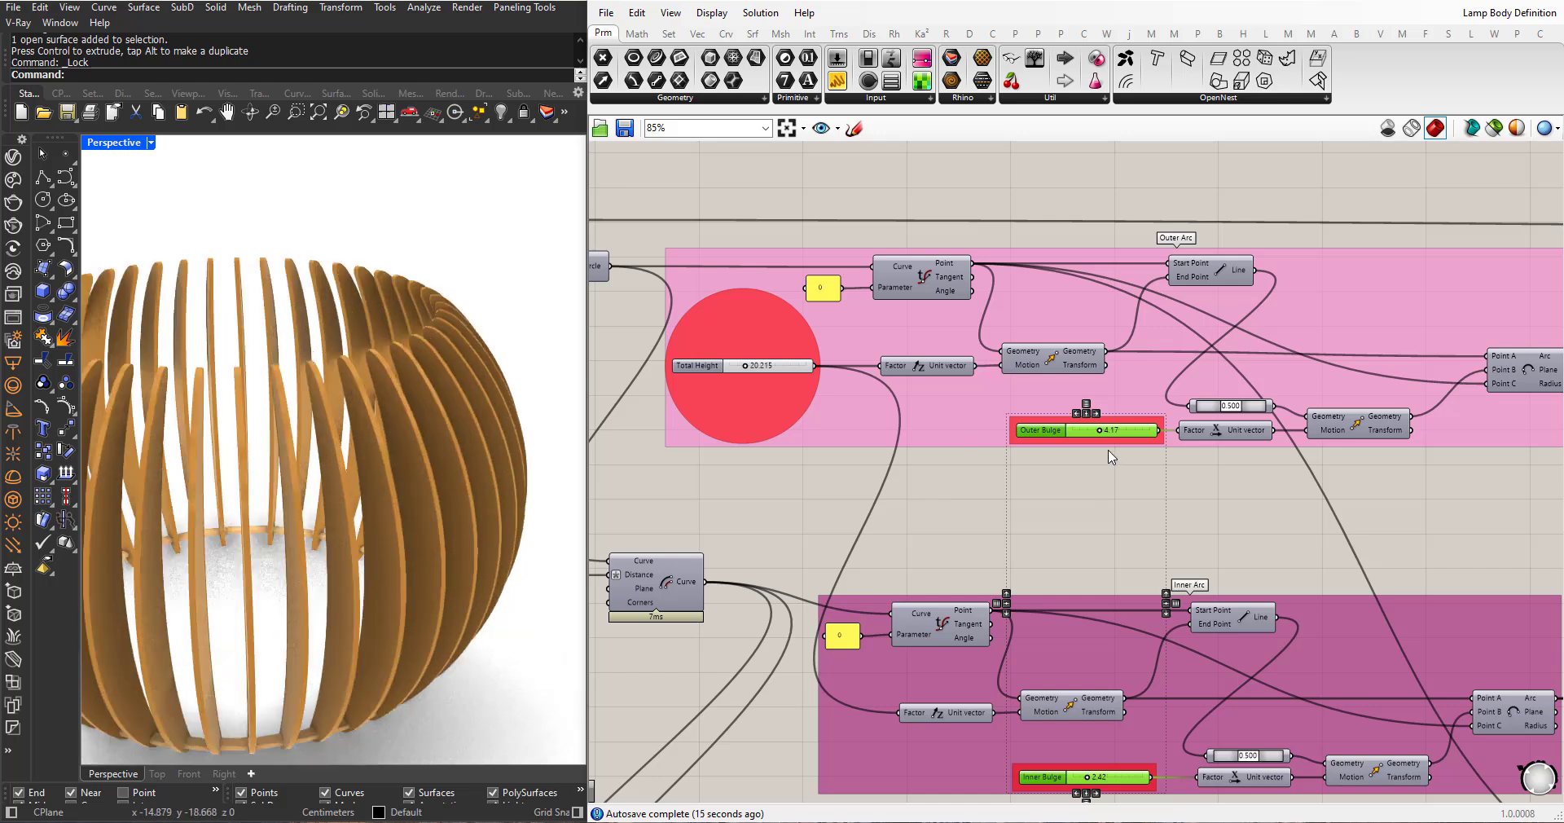
scroll(1112, 457, up, 3)
drag(1091, 414, 1115, 409)
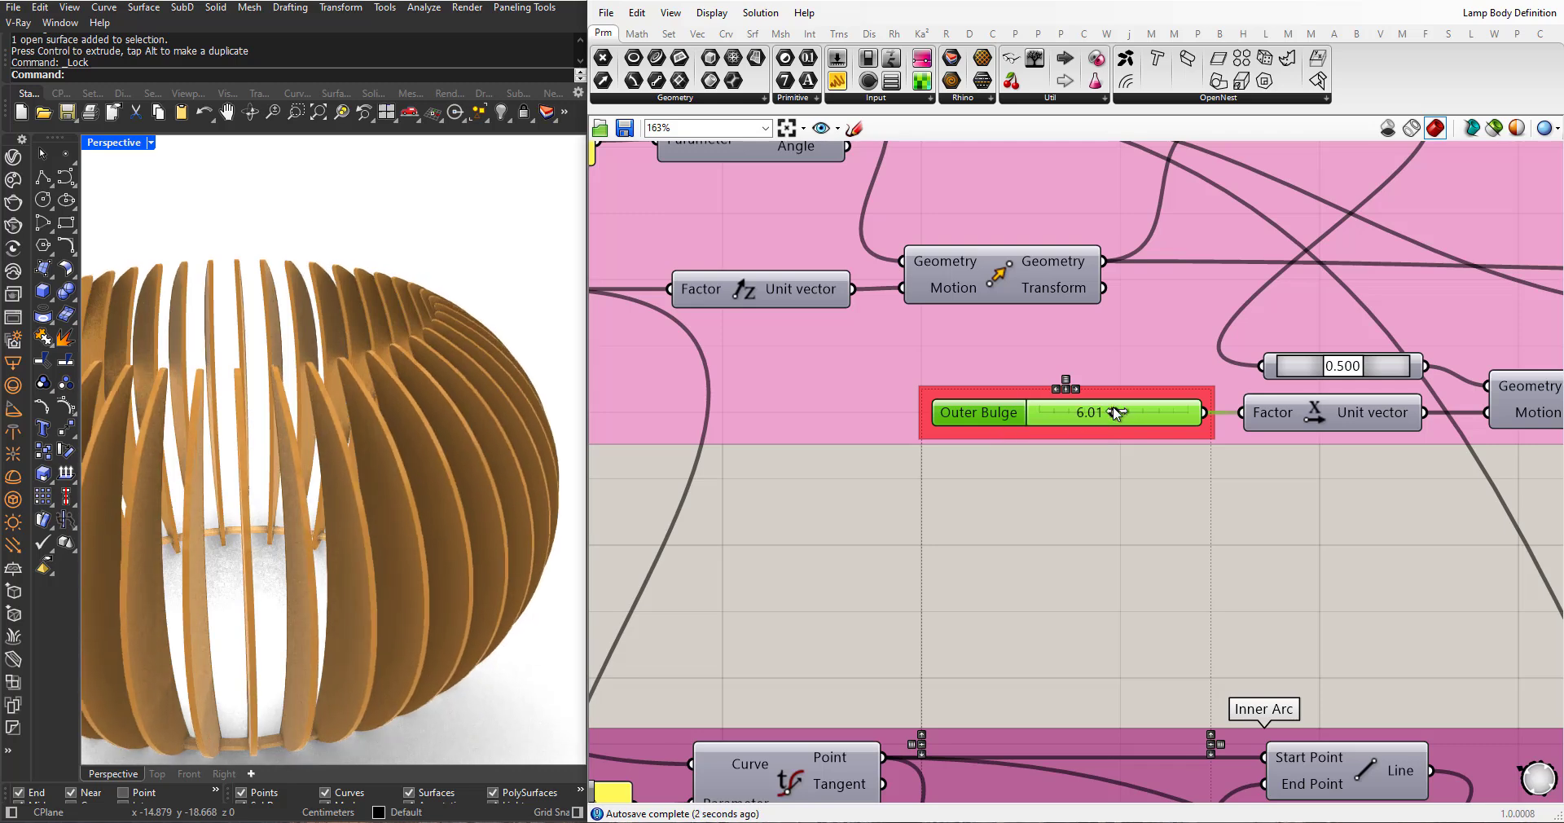
scroll(423, 448, down, 5)
right_drag(423, 448, 427, 493)
scroll(921, 357, down, 5)
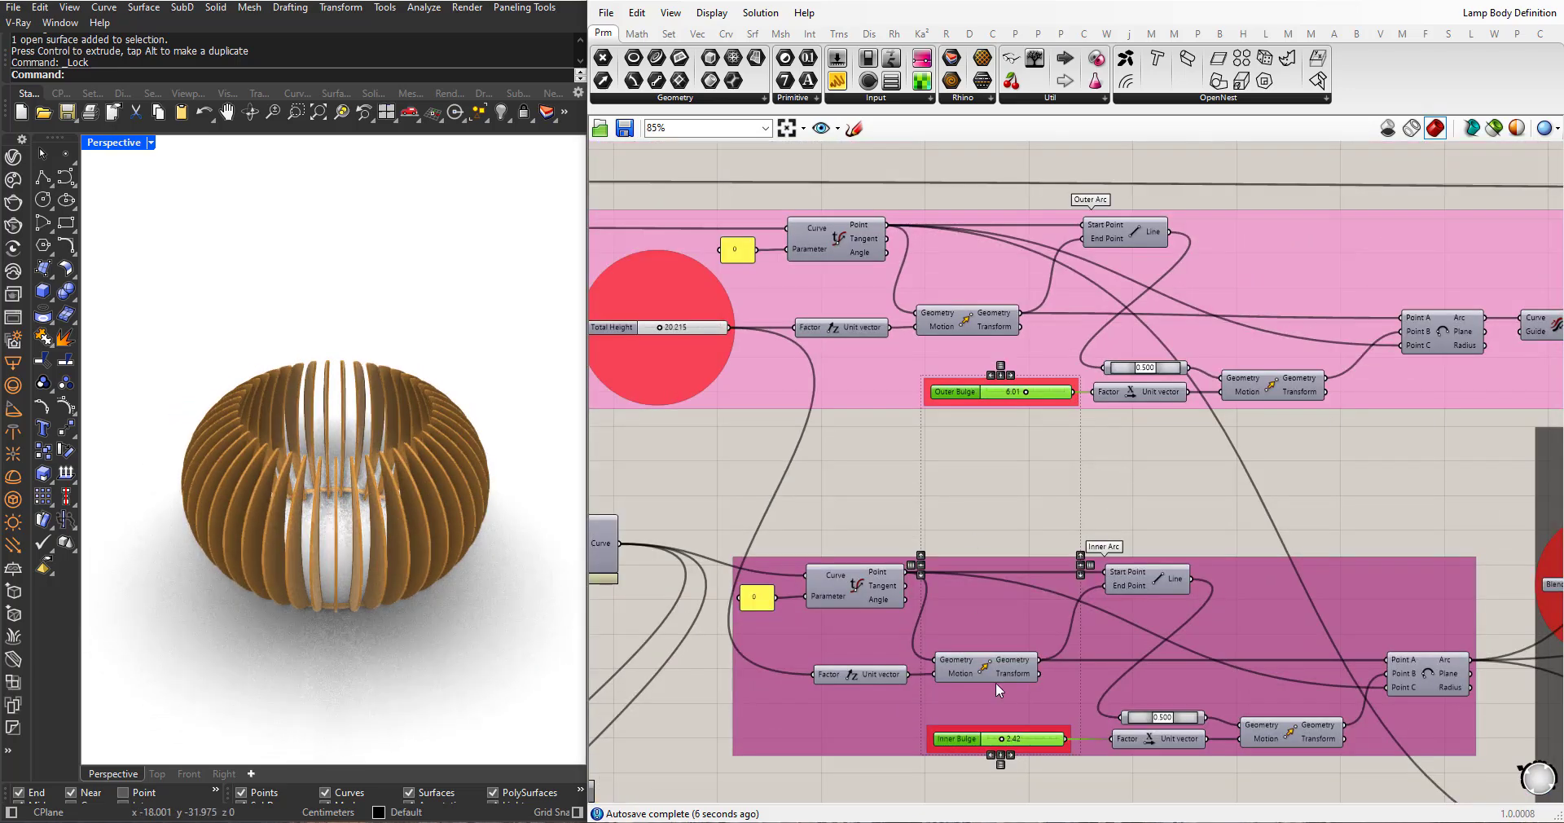
- Lower the Inner Bulge of the inner arc to 0.00, inspect the blades' inner edges, and raise it to 3.69
scroll(970, 737, up, 8)
drag(1133, 694, 1043, 687)
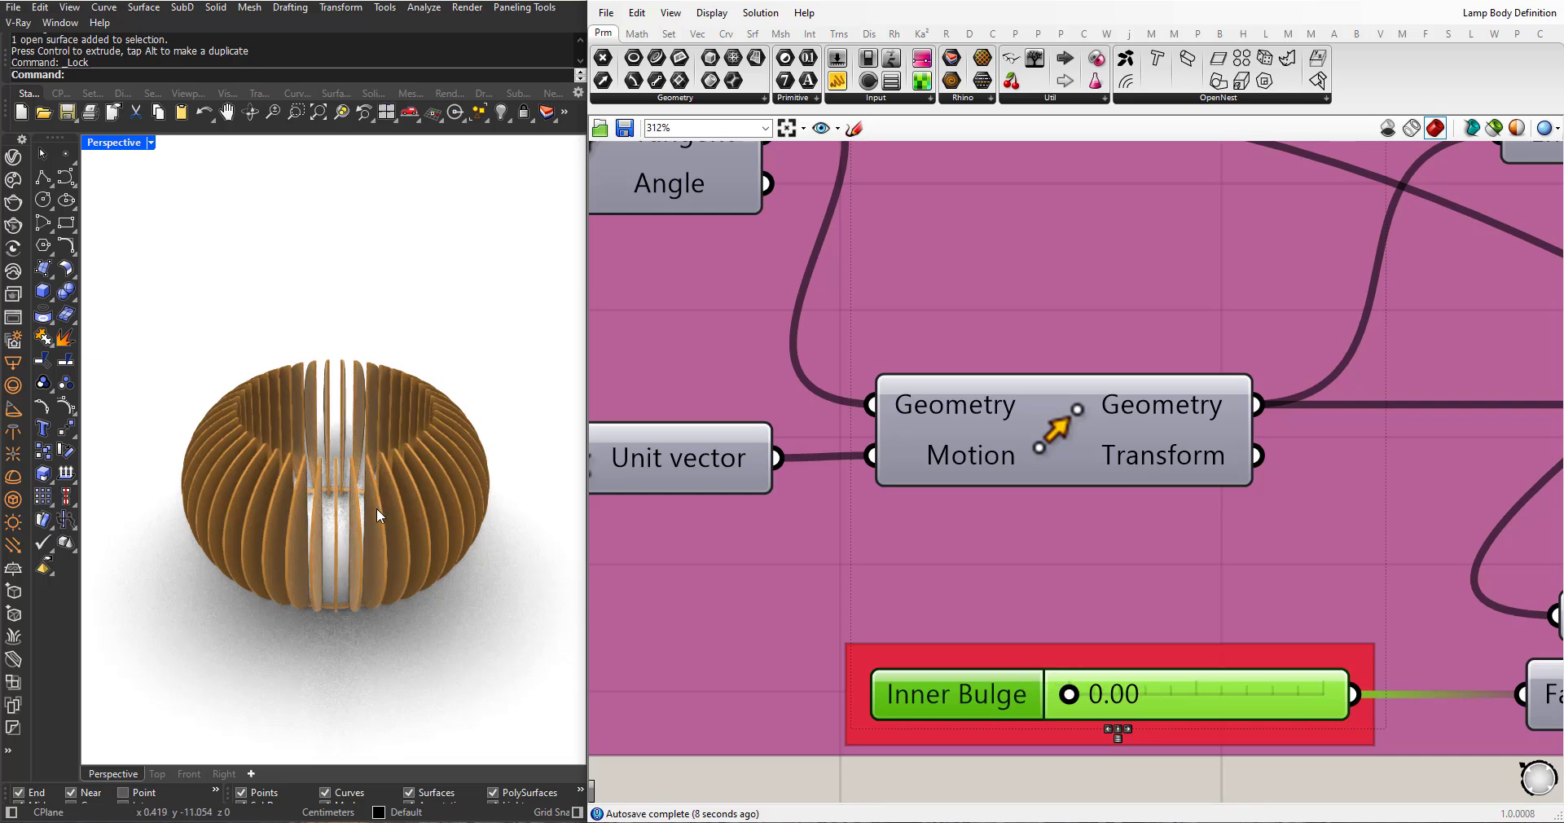
right_drag(376, 508, 297, 561)
scroll(224, 459, up, 6)
right_drag(265, 474, 352, 468)
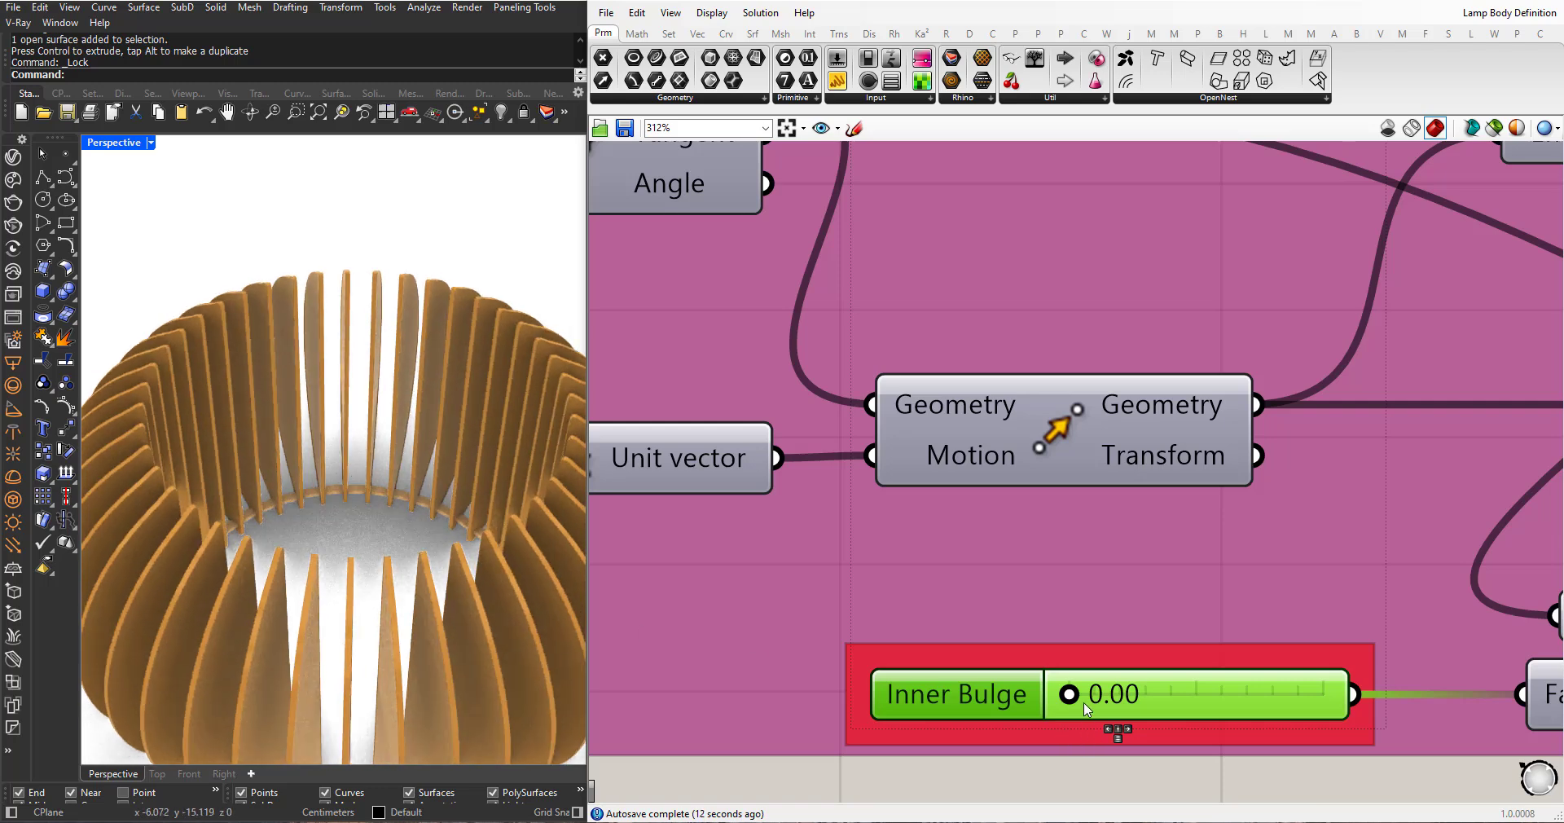
drag(1071, 694, 1155, 684)
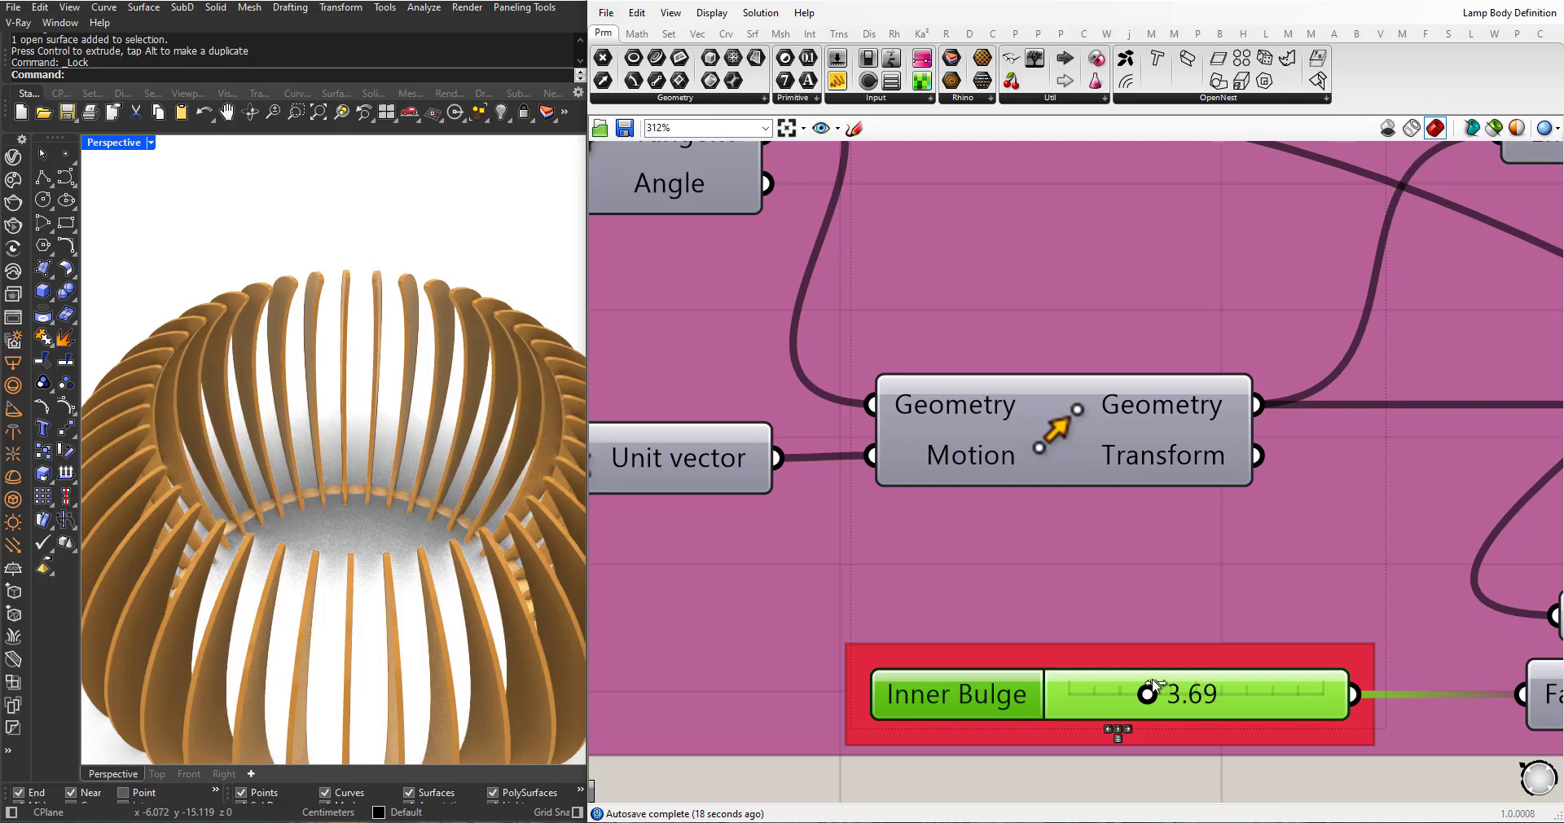
- Reduce the Blend Bulge between the inner and outer arcs to 0.001 while viewing the blade tips up close
scroll(915, 541, down, 5)
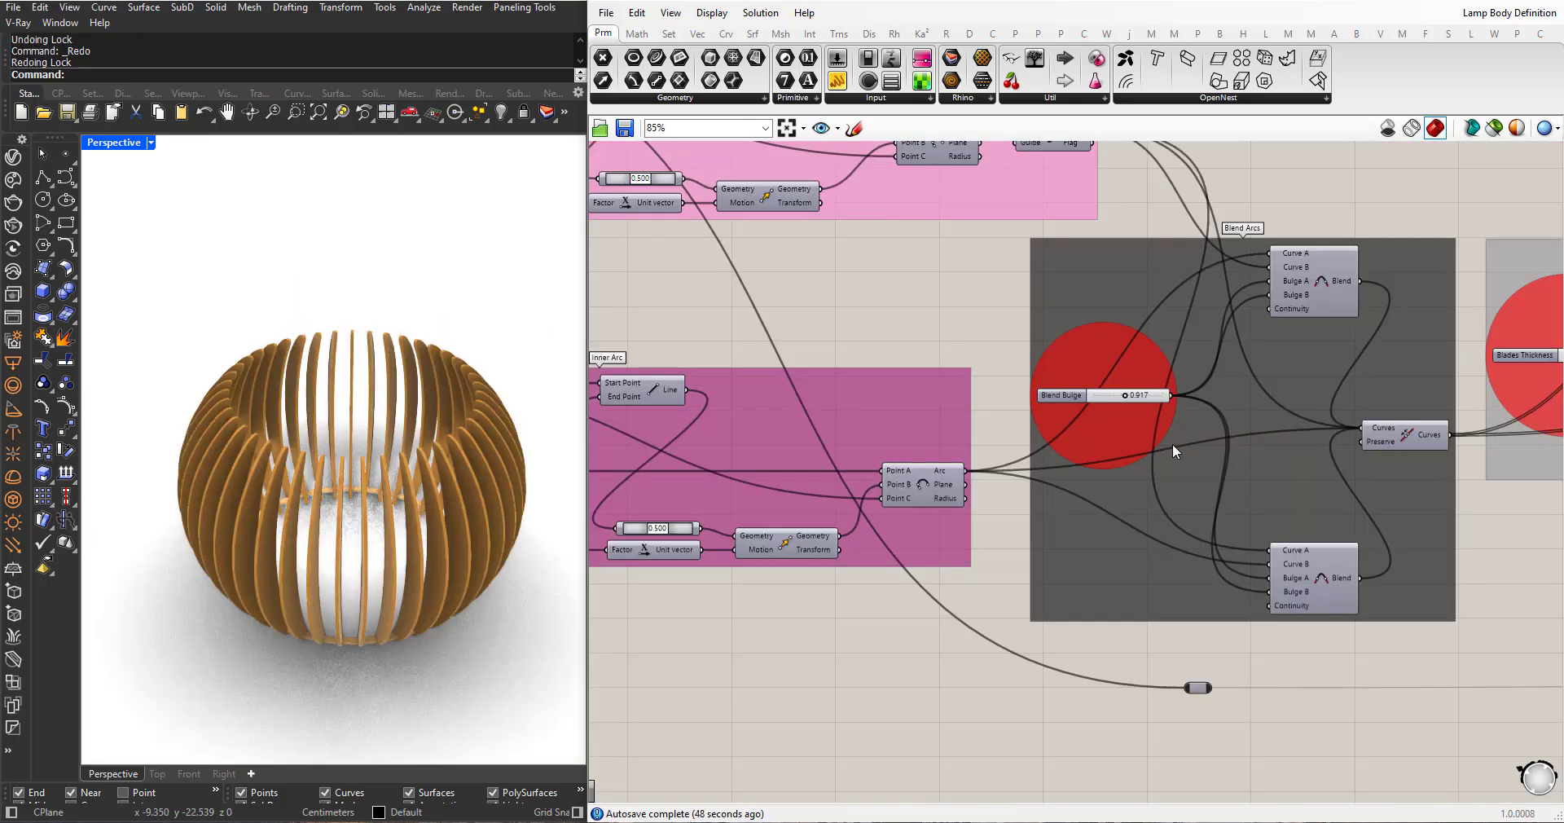
scroll(1120, 397, up, 5)
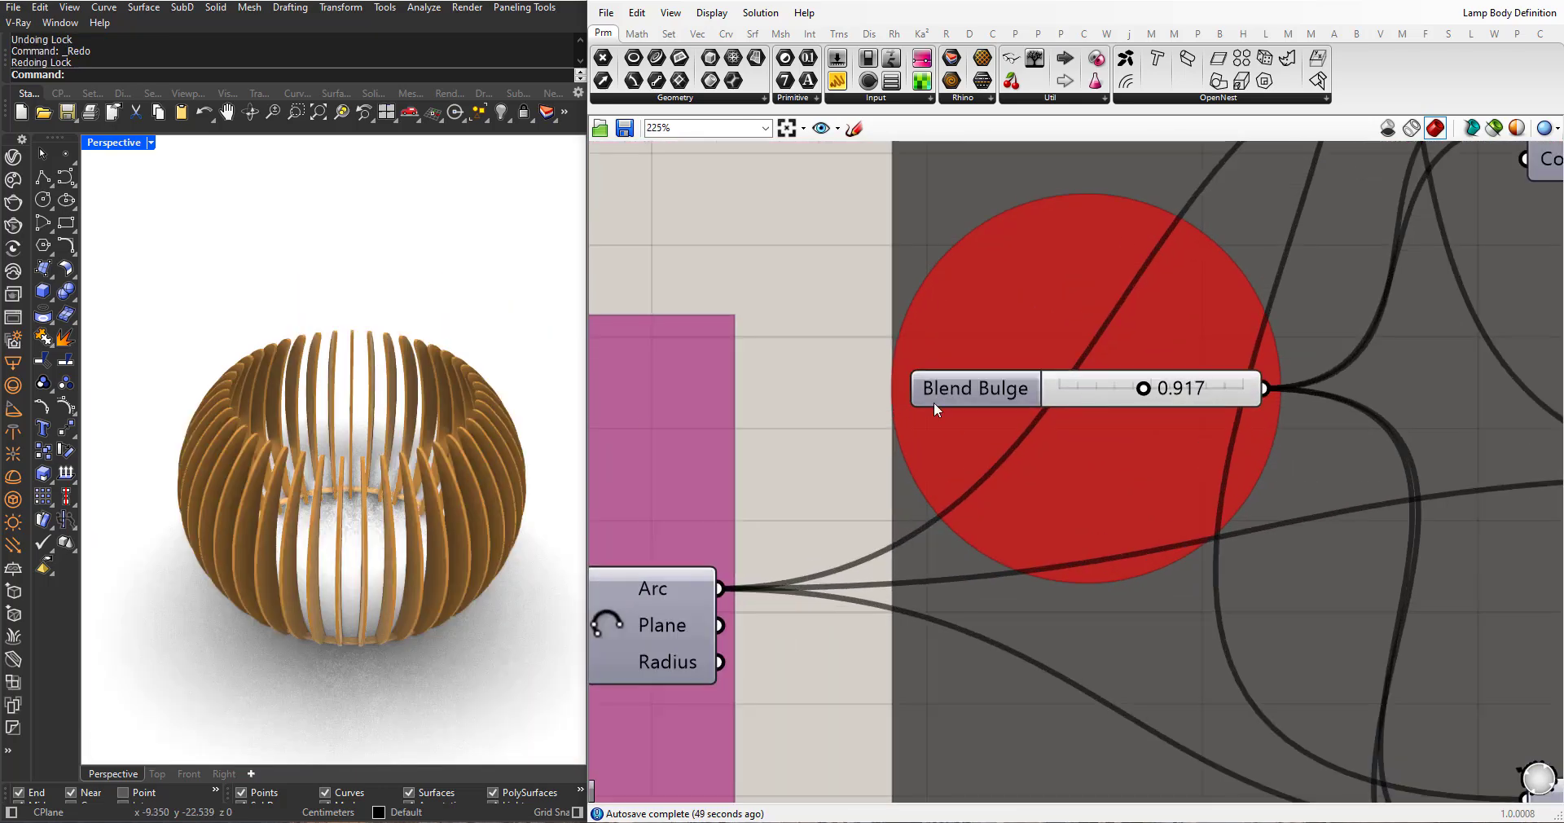
scroll(467, 444, up, 5)
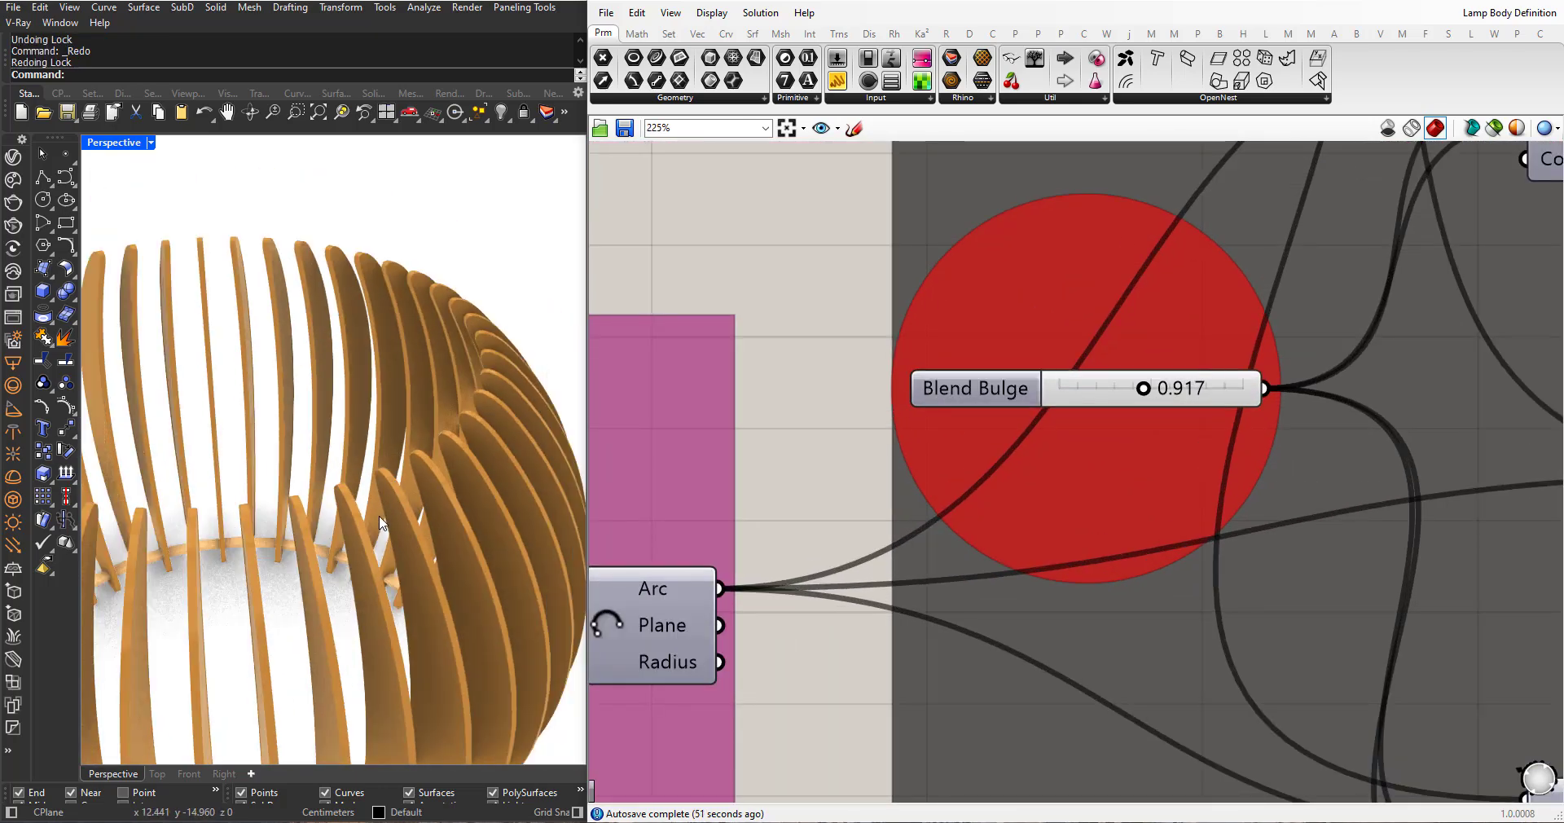
right_drag(378, 518, 393, 486)
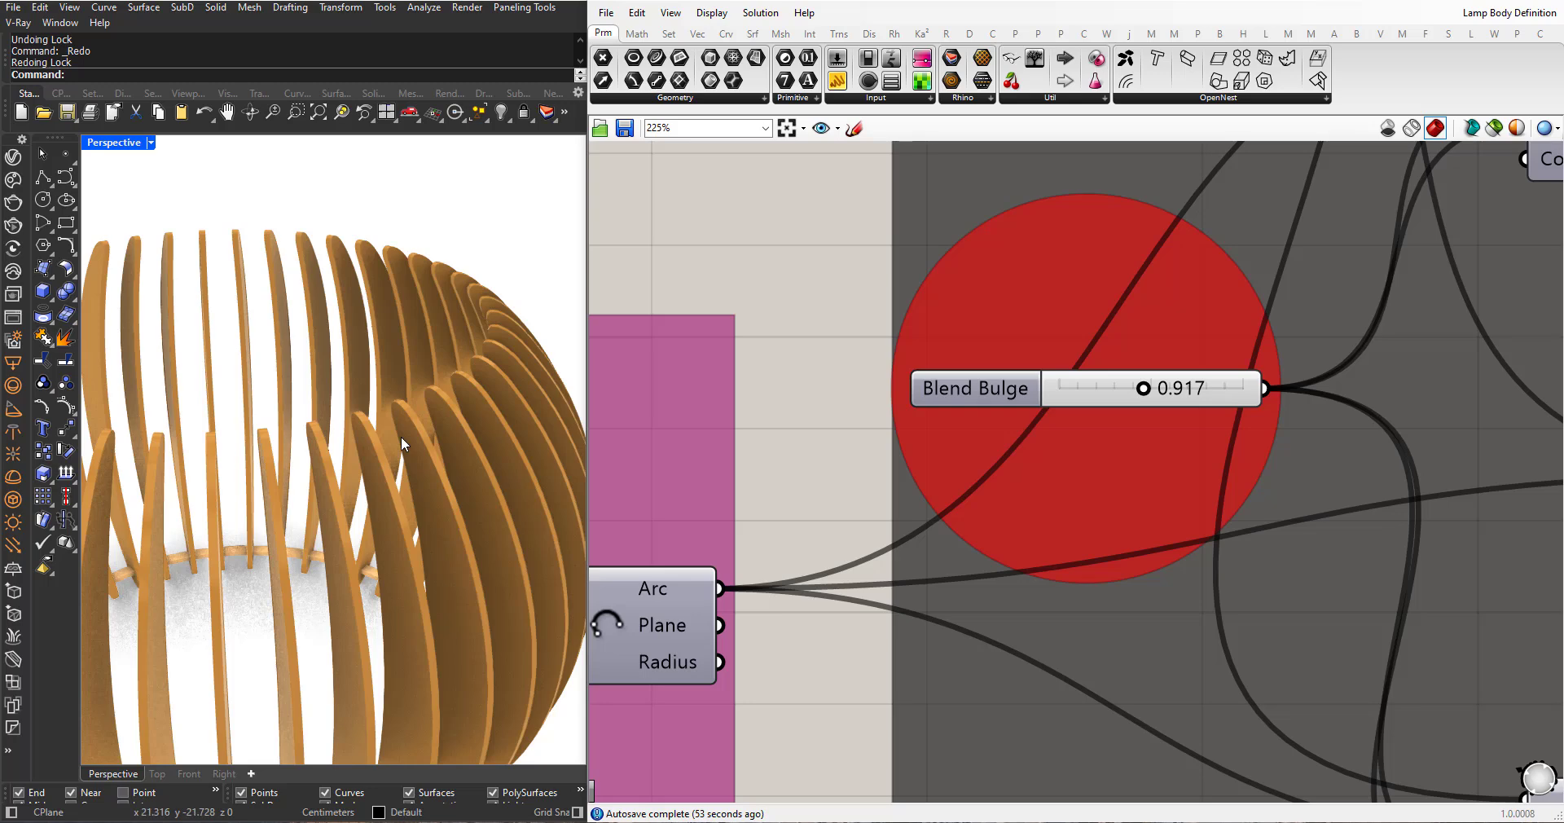
drag(1143, 389, 1015, 387)
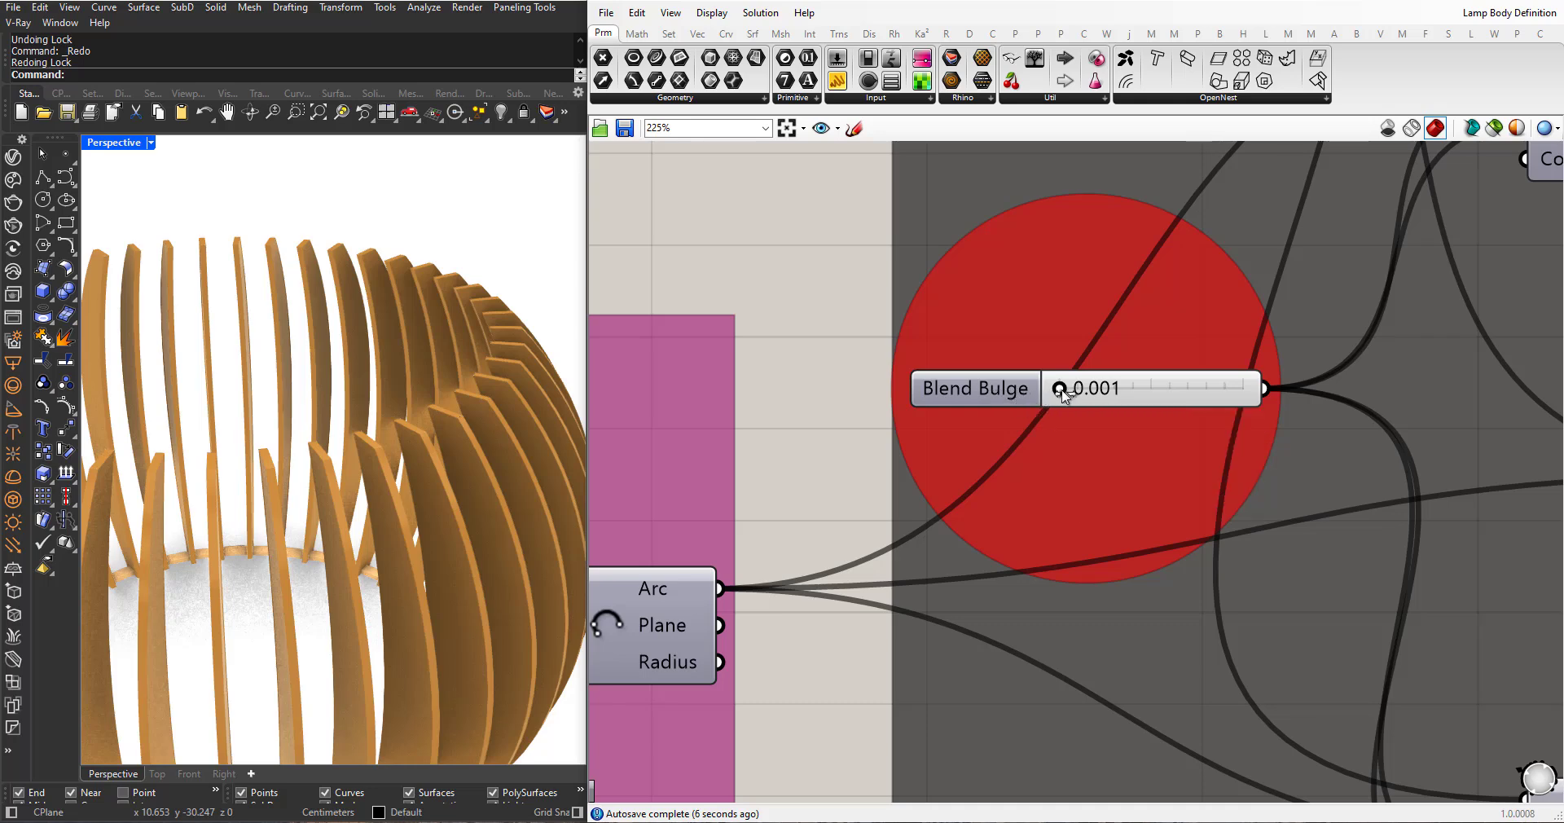
- Set the Blend Bulge to 0.746 and inspect the rounded blade tips
drag(1095, 397, 1131, 395)
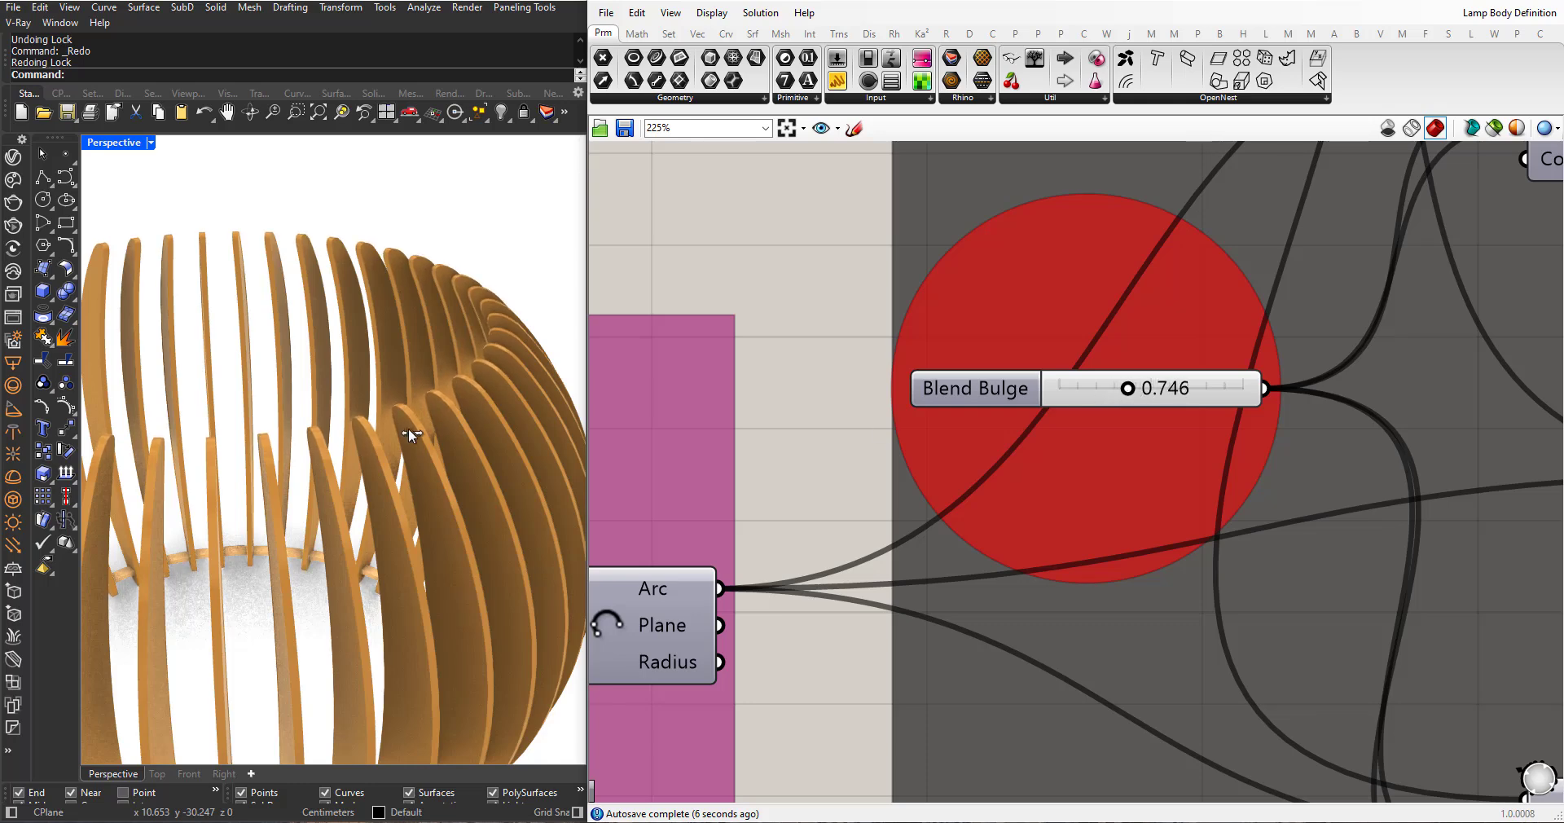
scroll(407, 416, down, 5)
scroll(399, 448, up, 5)
scroll(414, 379, down, 3)
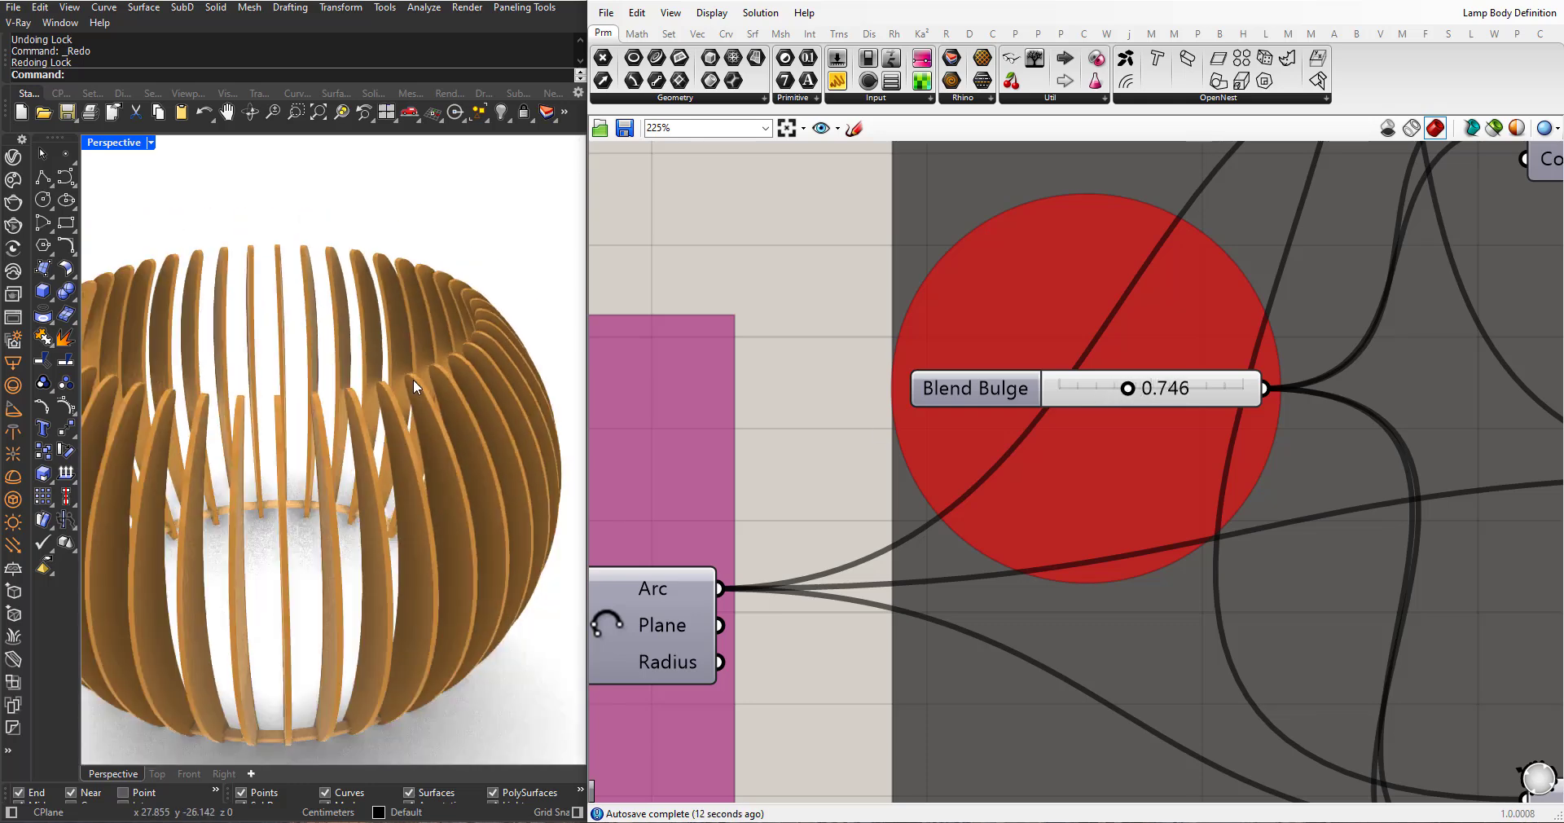
- Raise the Blades Thickness to 0.631, check the whole lamp, and reduce the thickness to 0.219
scroll(413, 379, down, 3)
right_drag(410, 521, 484, 599)
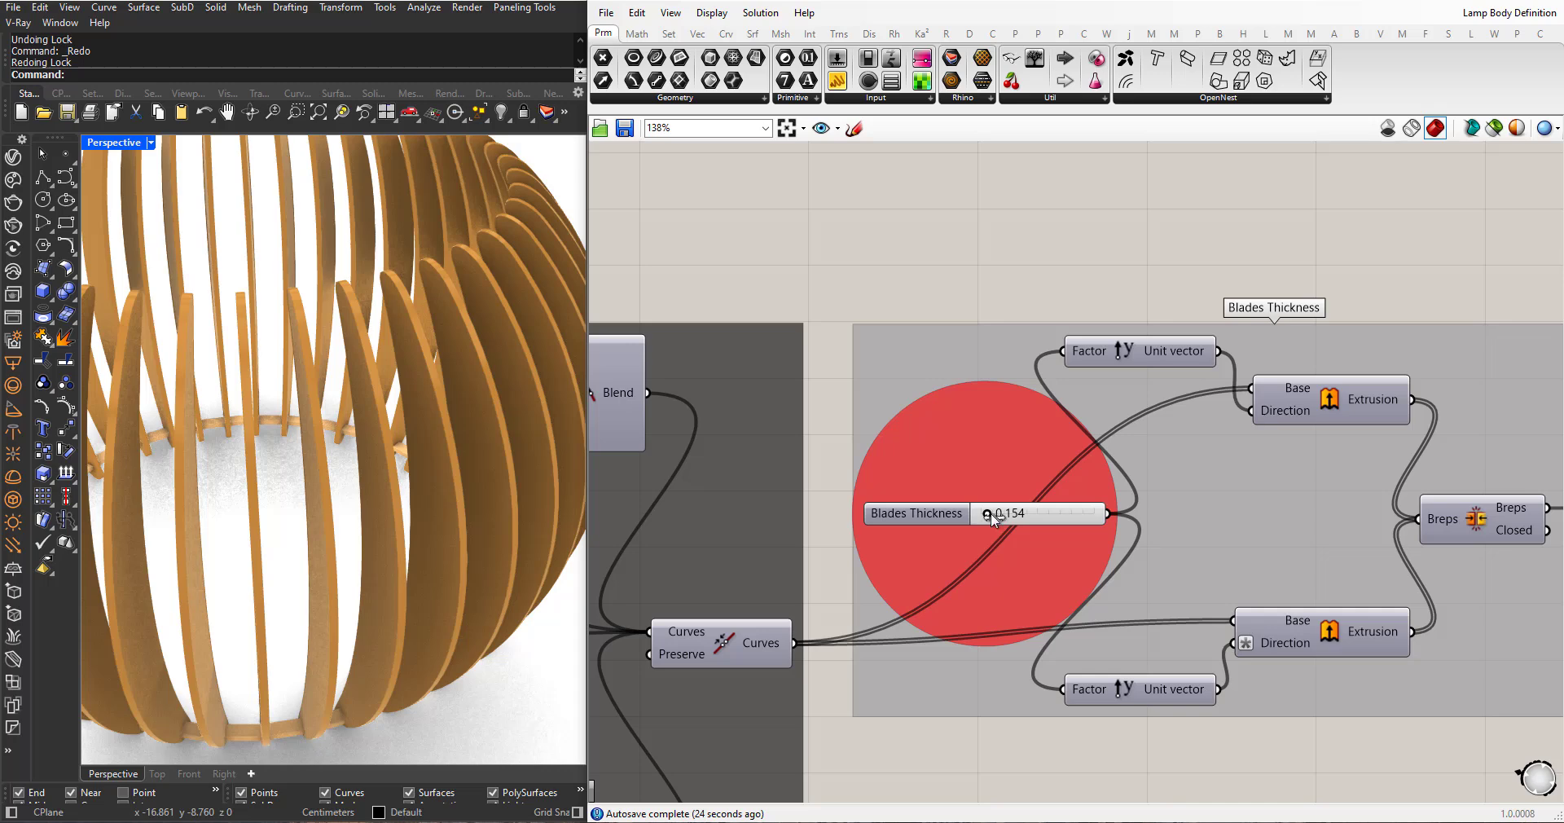
drag(991, 511, 1008, 515)
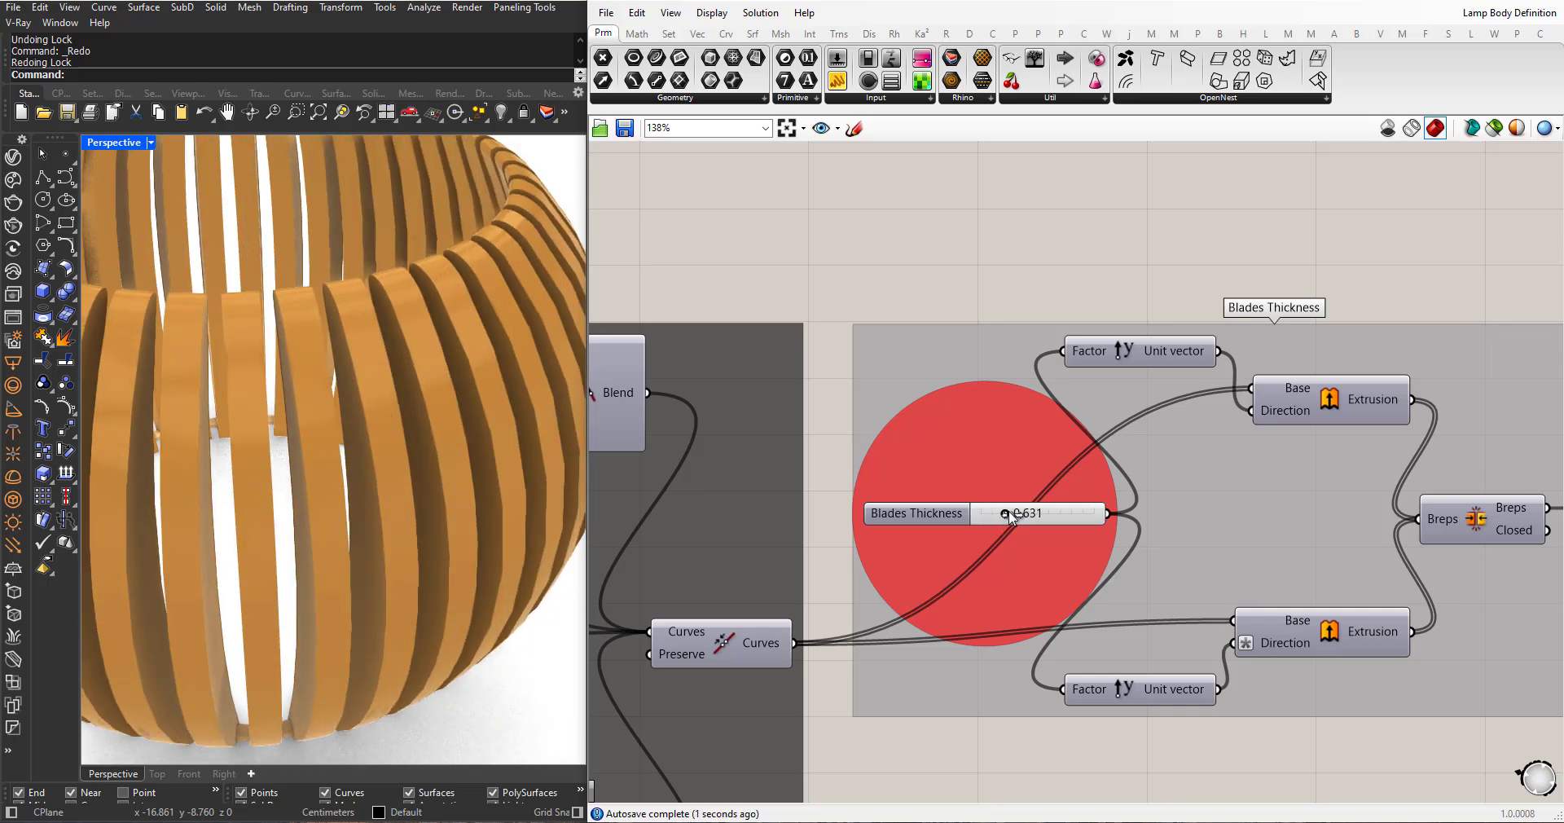
scroll(427, 508, down, 5)
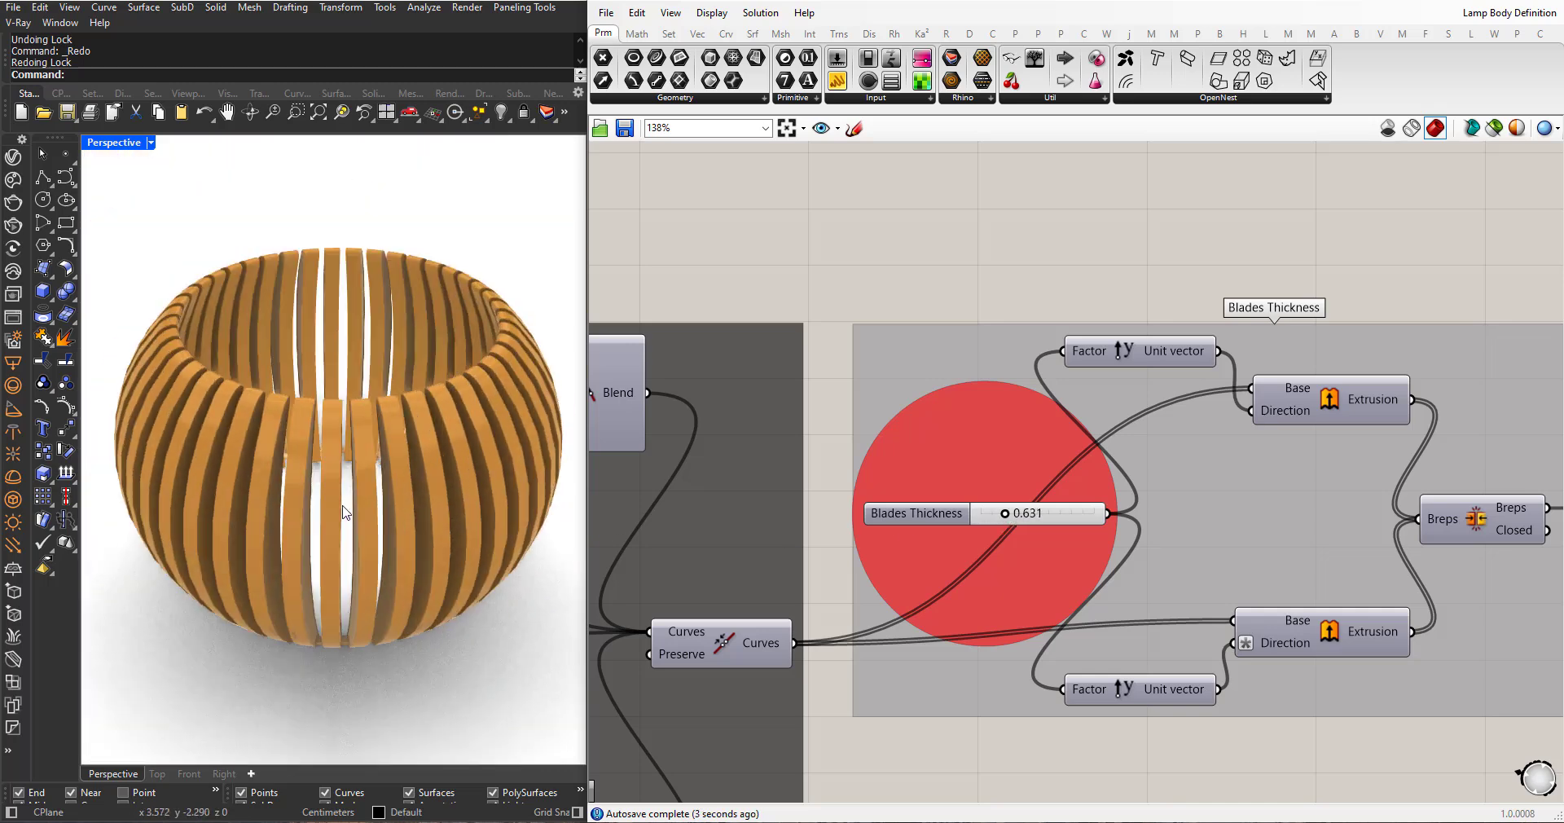
drag(1008, 516, 992, 517)
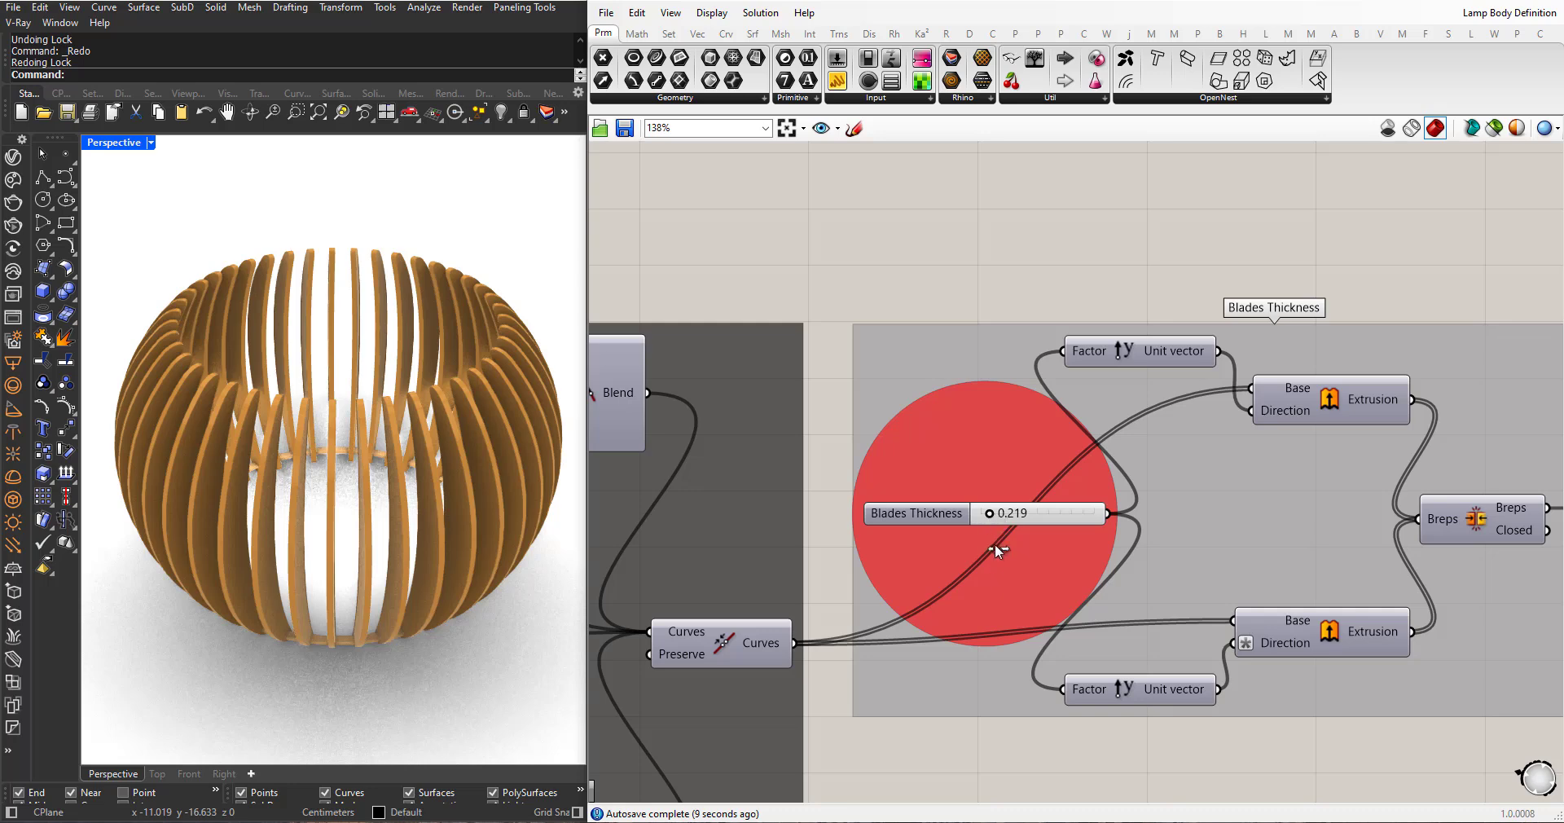
- Set the Blades Count of the polar array to 36
scroll(993, 559, down, 8)
scroll(1168, 390, up, 5)
scroll(1092, 468, up, 4)
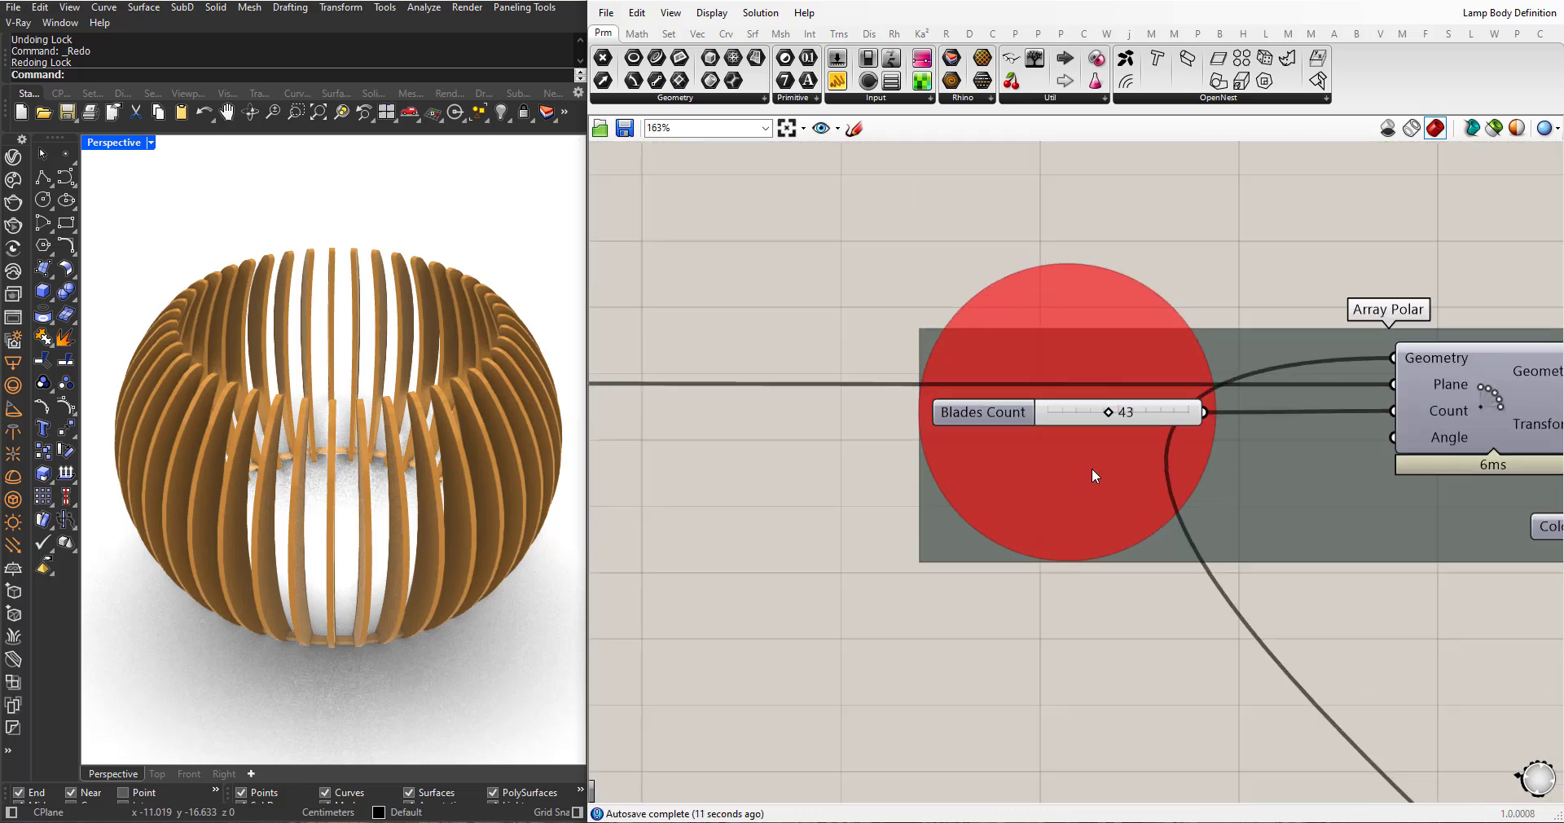
scroll(1093, 422, up, 4)
mouse_move(1088, 422)
mouse_down()
mouse_move(1017, 419)
mouse_move(1081, 416)
mouse_up()
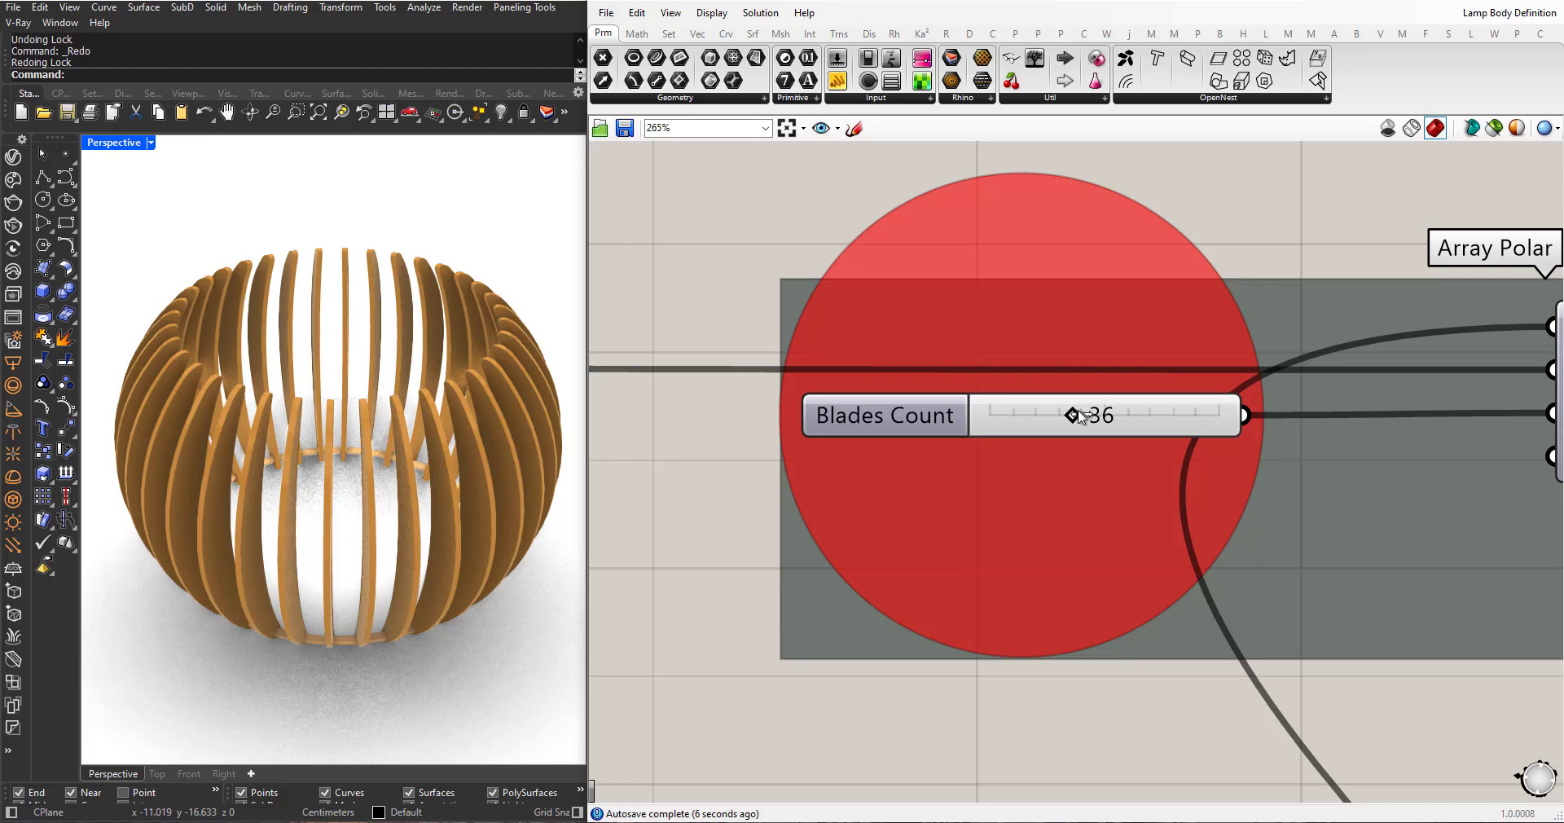
- Set the Blades Rotation to 26.31 and inspect the lamp body from around
scroll(1081, 419, down, 10)
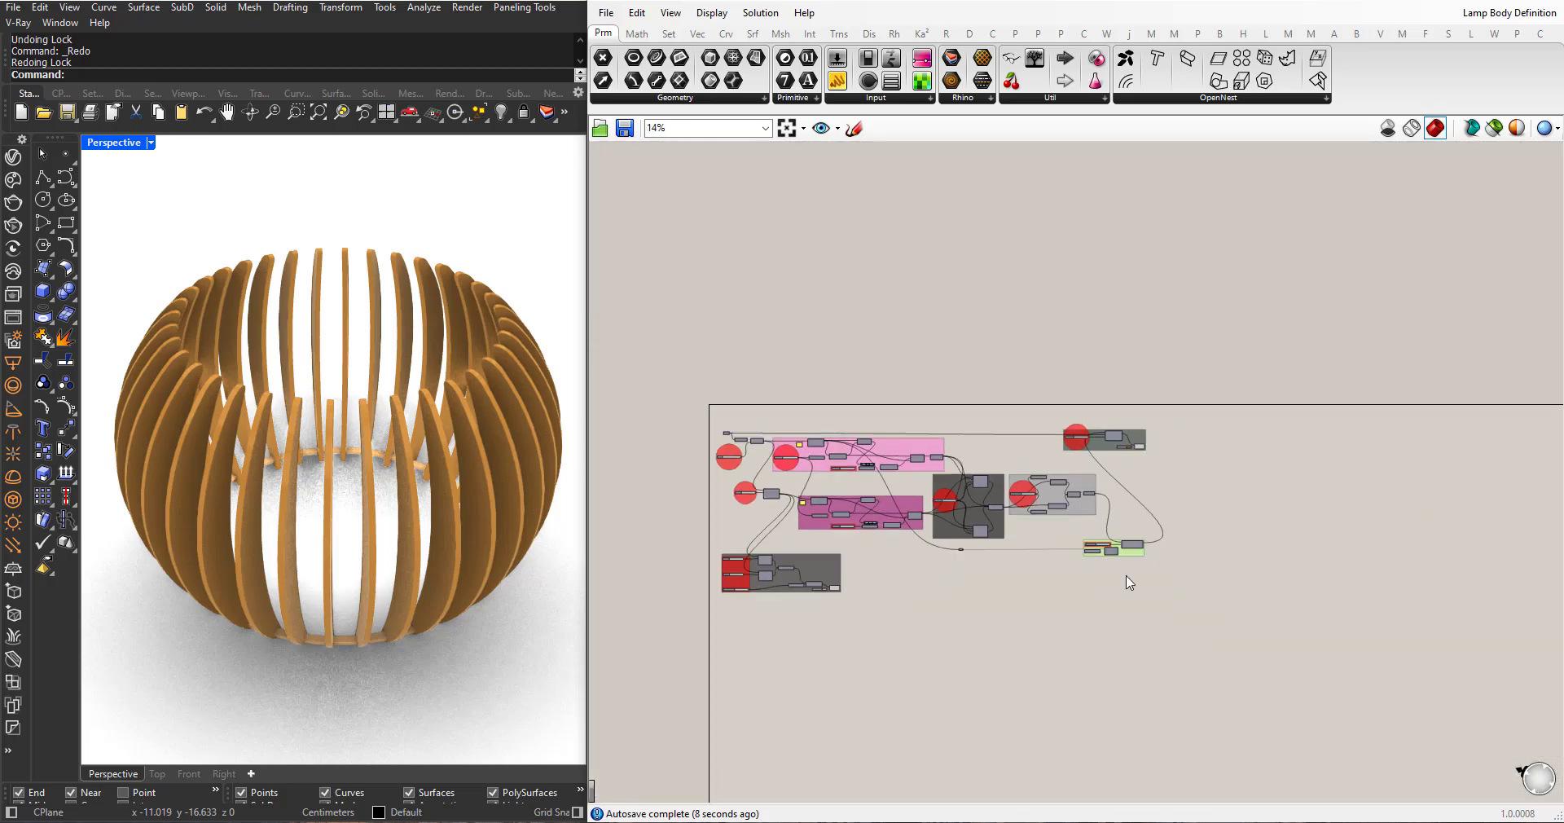
scroll(1115, 530, up, 7)
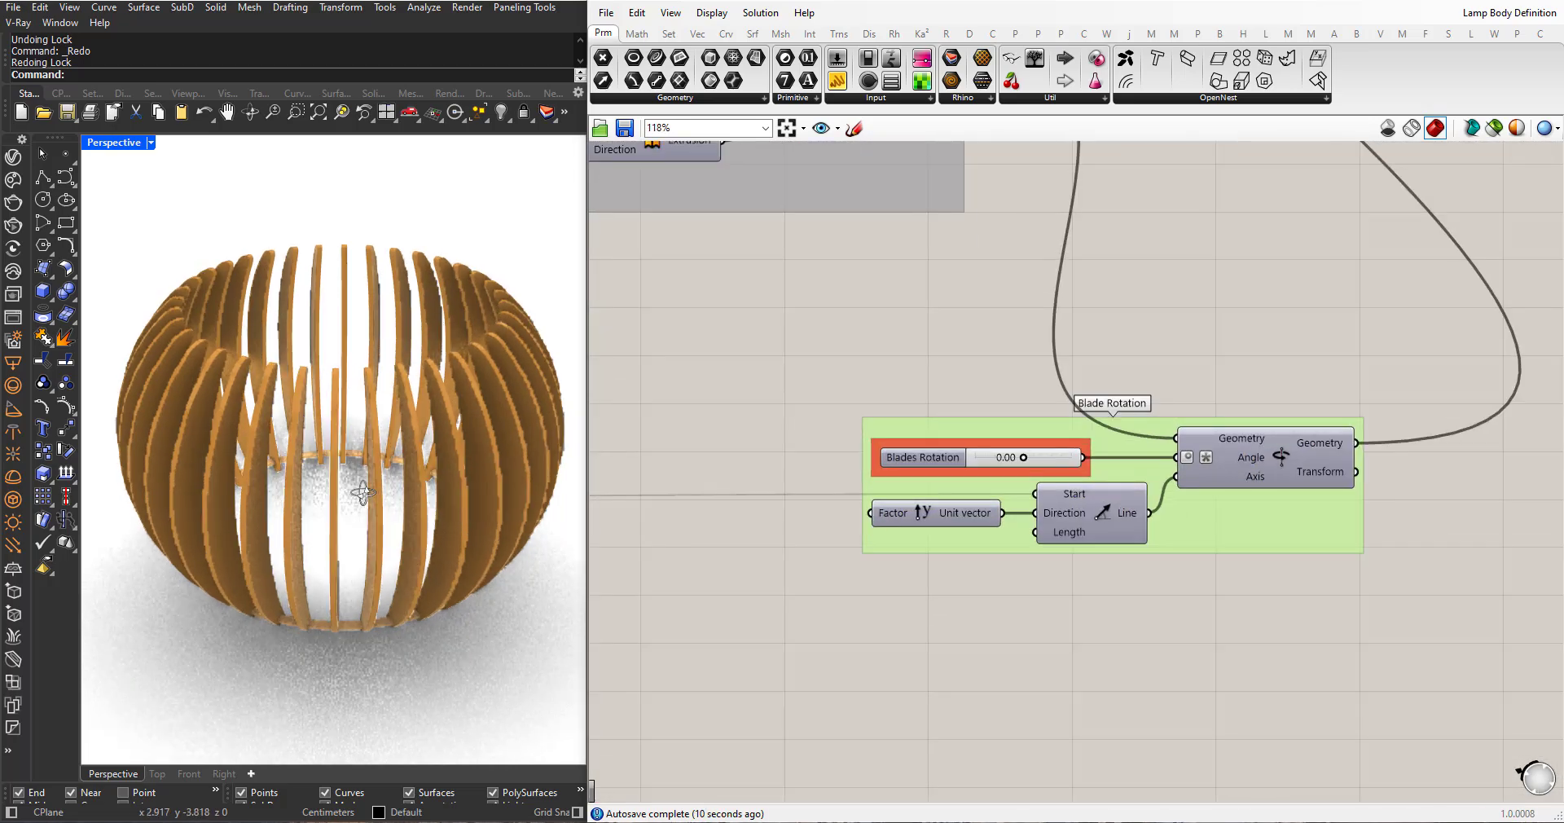
scroll(989, 457, up, 2)
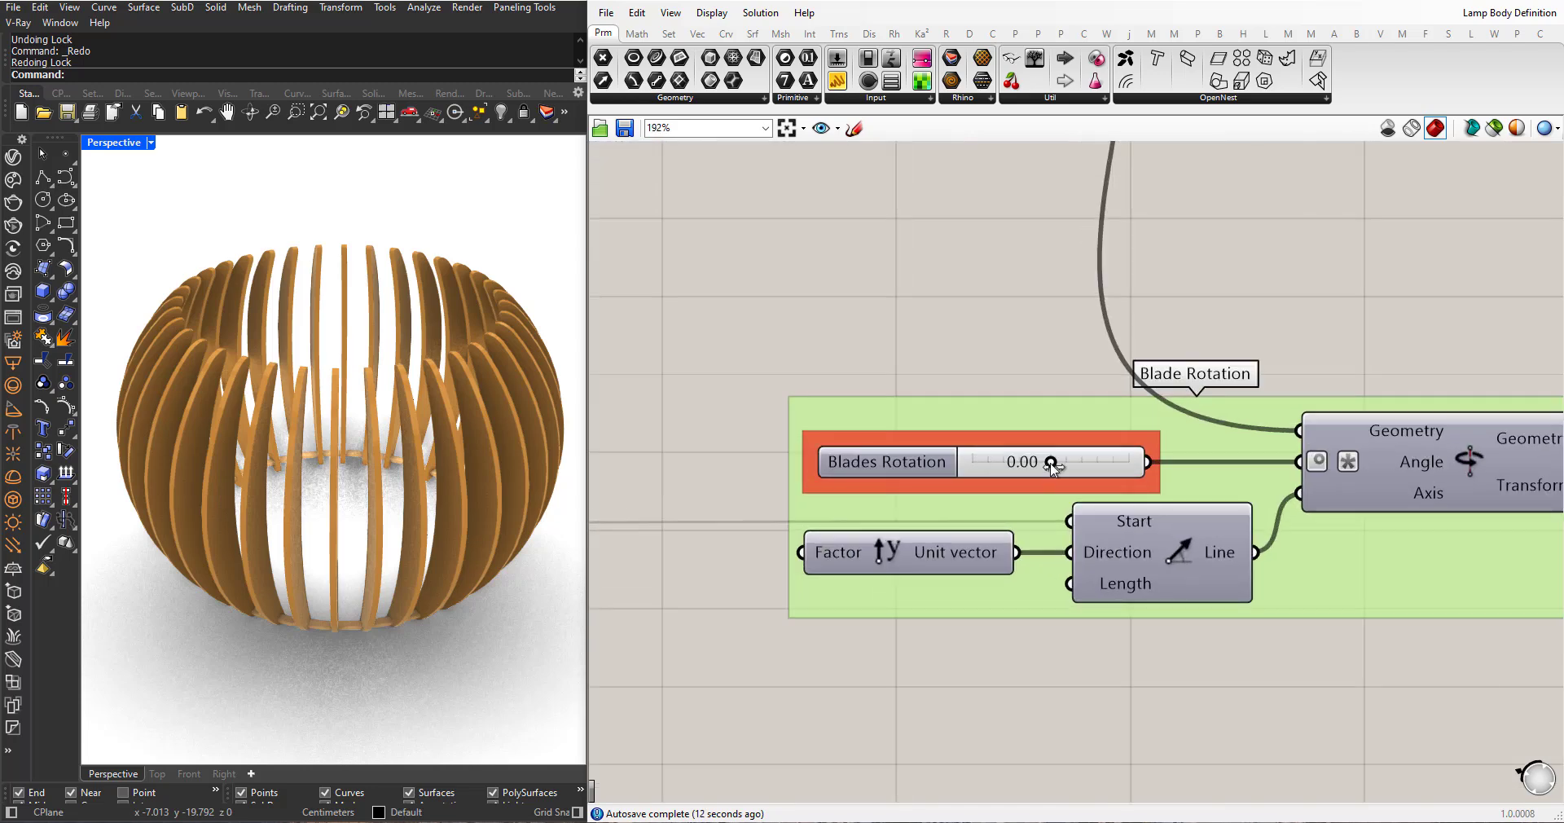
drag(1052, 463, 1076, 464)
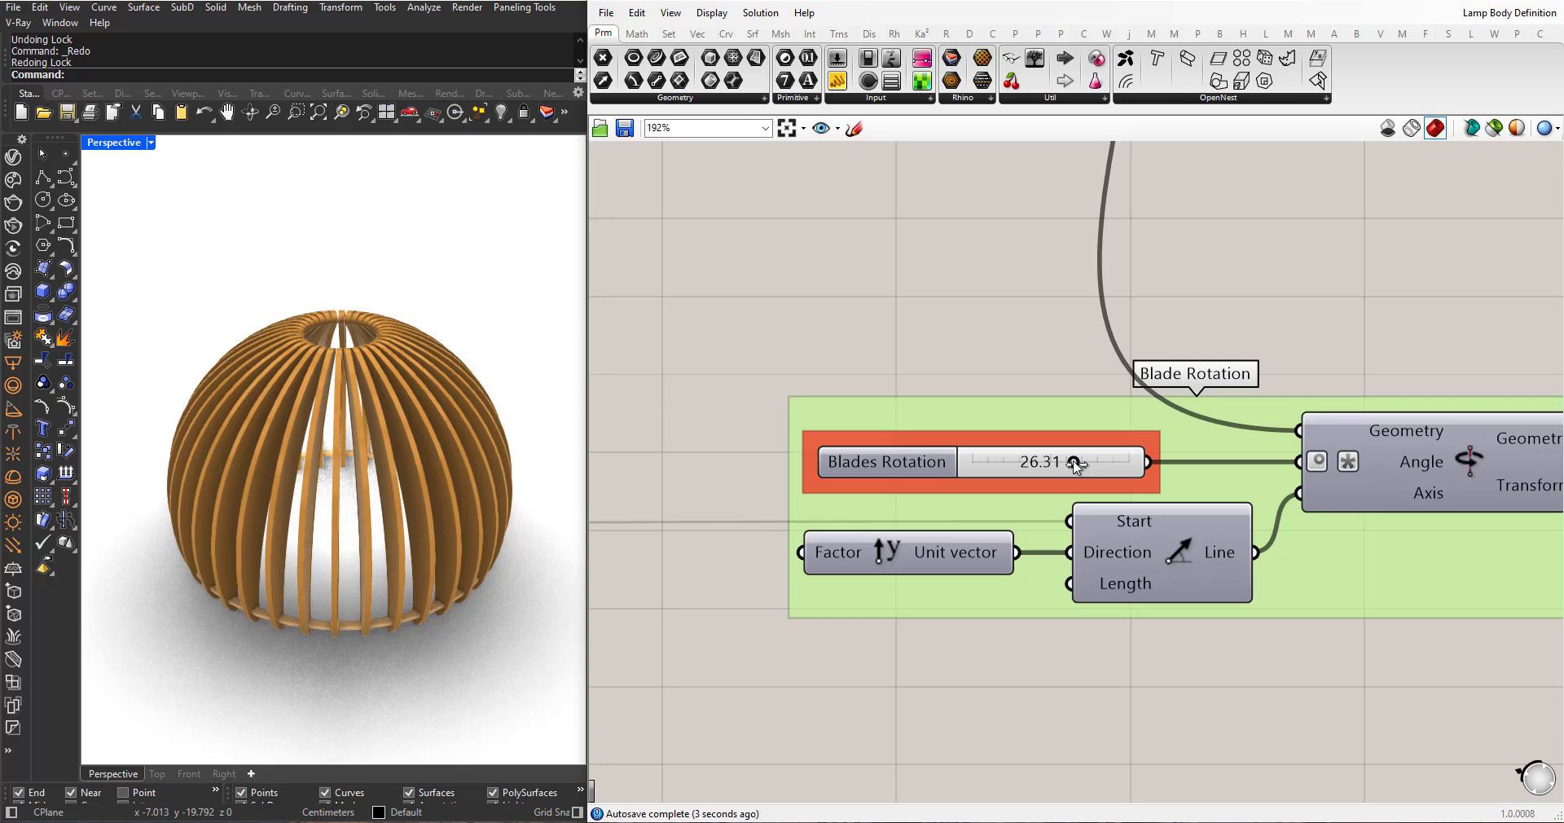
mouse_move(449, 435)
right_down()
mouse_move(453, 381)
mouse_move(449, 462)
right_up()
scroll(453, 432, down, 4)
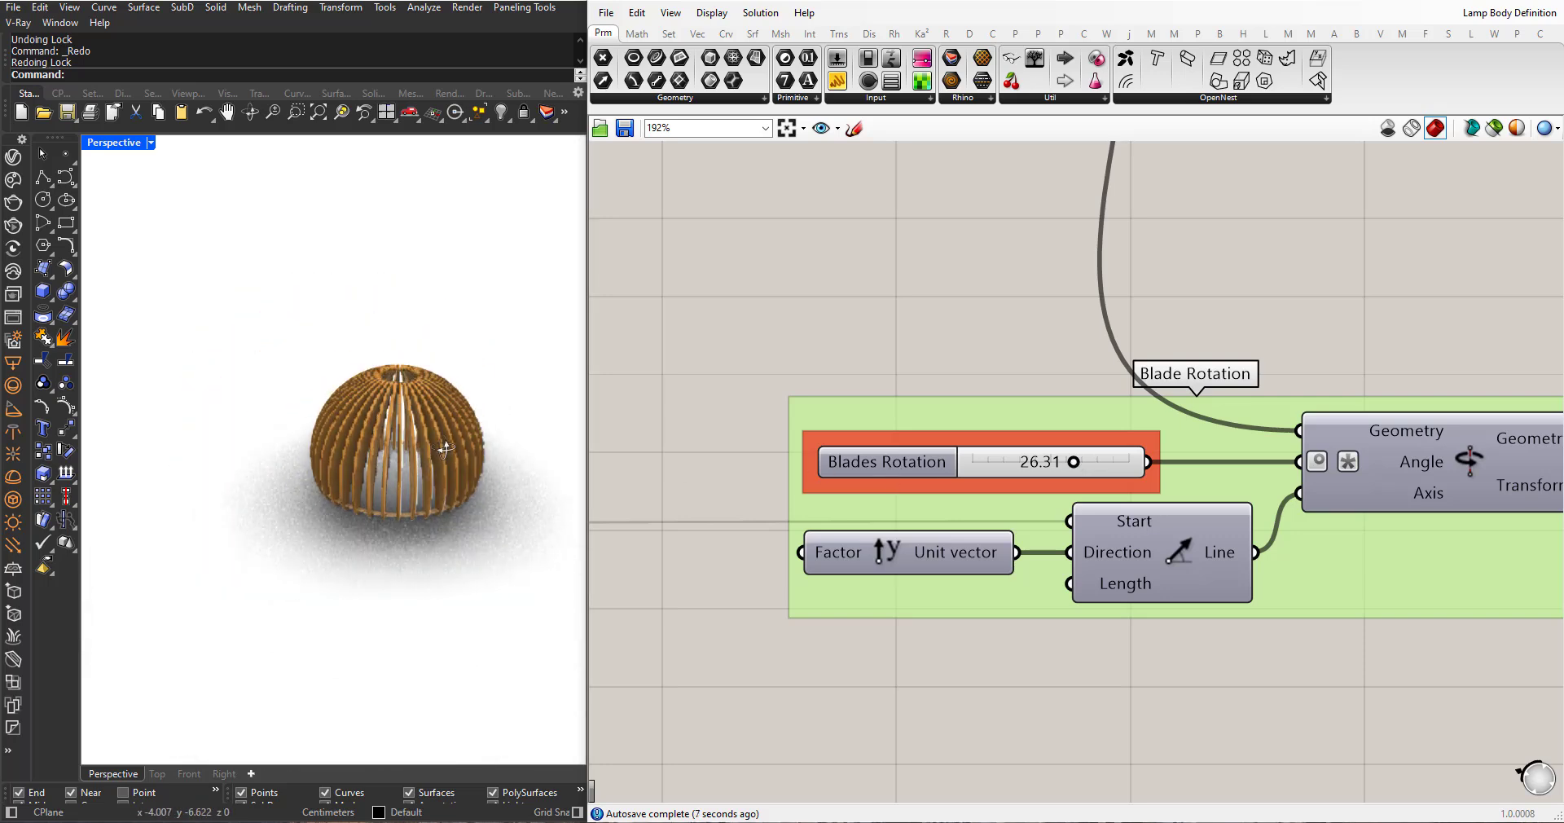
- Try a Blades Rotation of 2.82 and undo the recent rotation changes
mouse_move(1078, 469)
mouse_down()
mouse_move(990, 470)
mouse_move(1056, 459)
mouse_up()
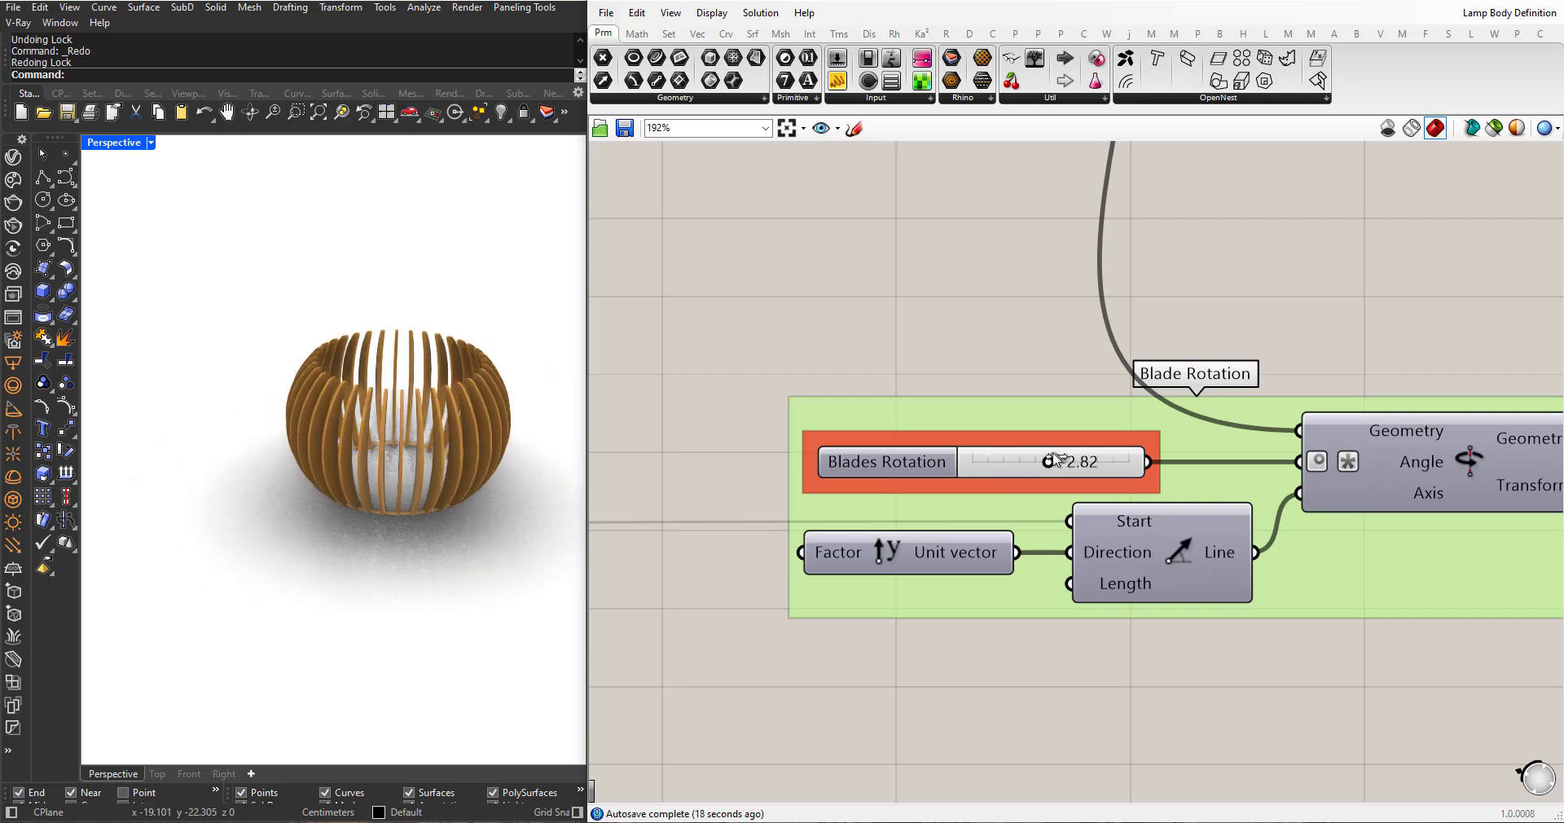
key(ctrl+z)
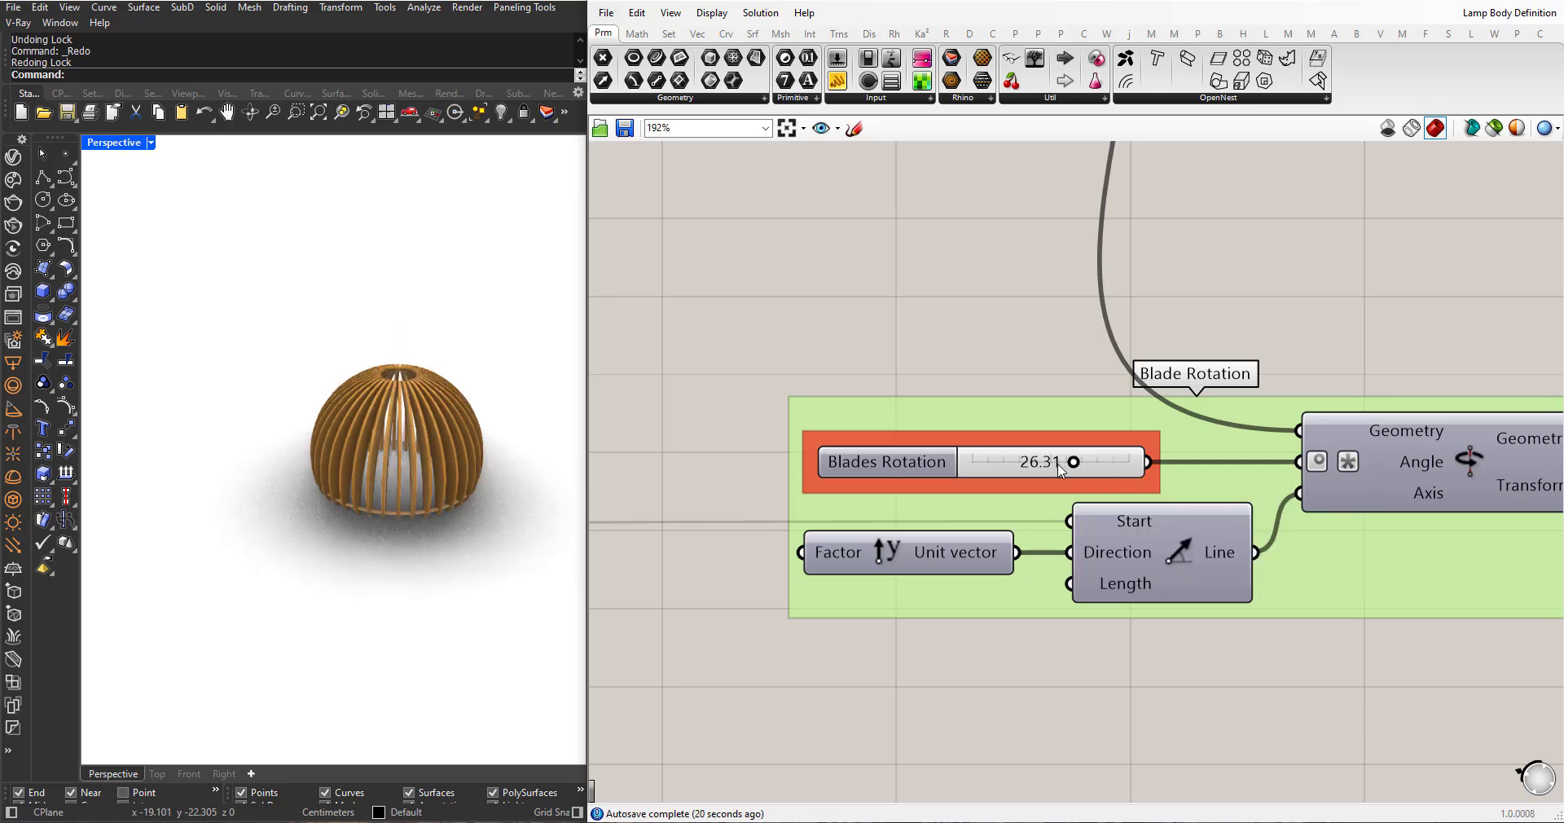
key(ctrl+z)
scroll(1051, 566, down, 3)
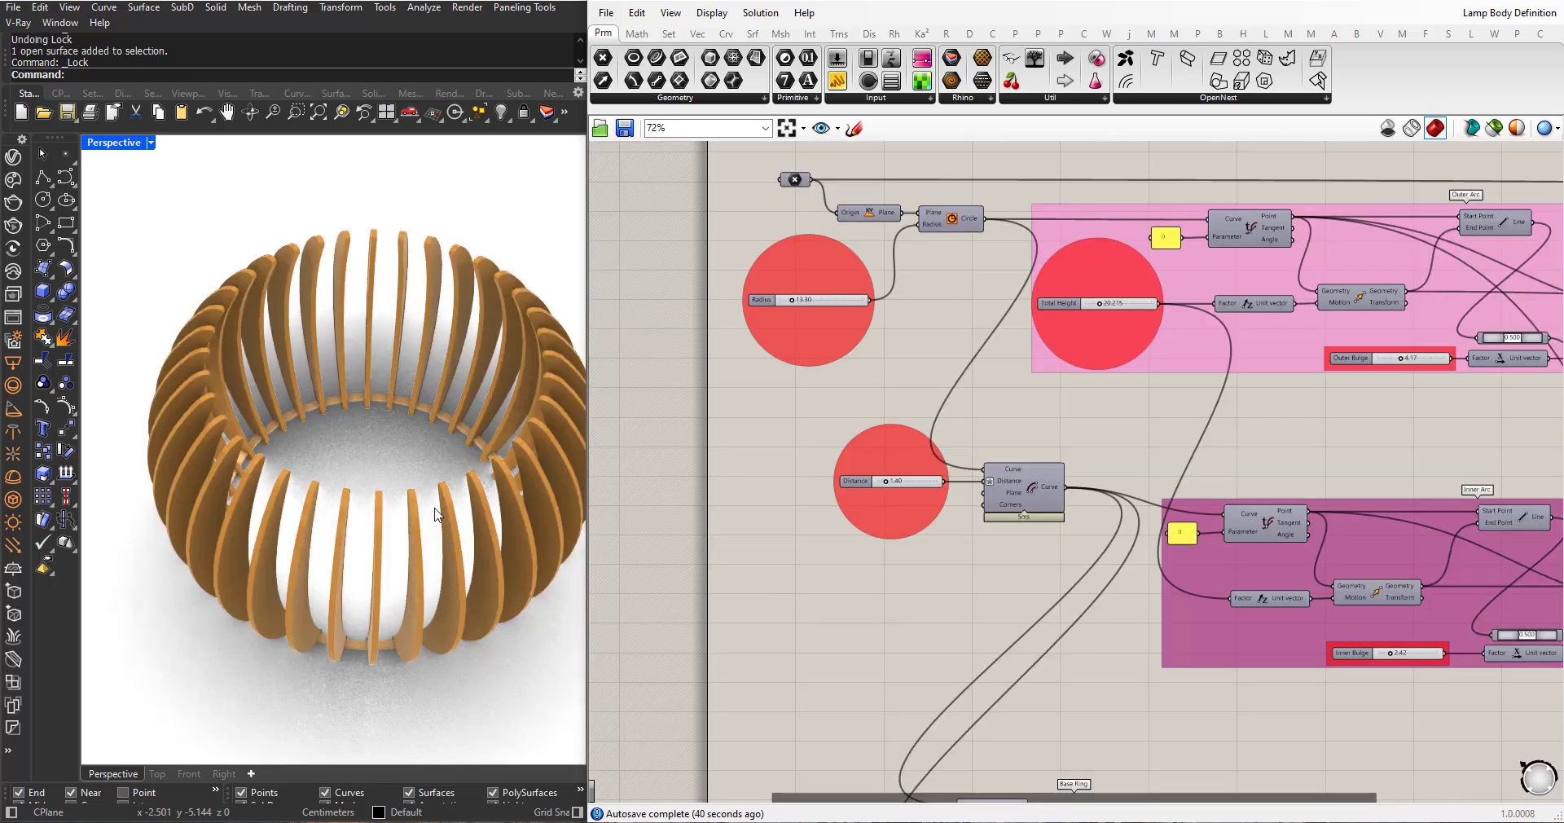
- Try an offset Distance of 9.13 for the base circle, inspect the lamp's blades from above, and undo the change
right_drag(435, 515, 425, 481)
scroll(463, 465, up, 3)
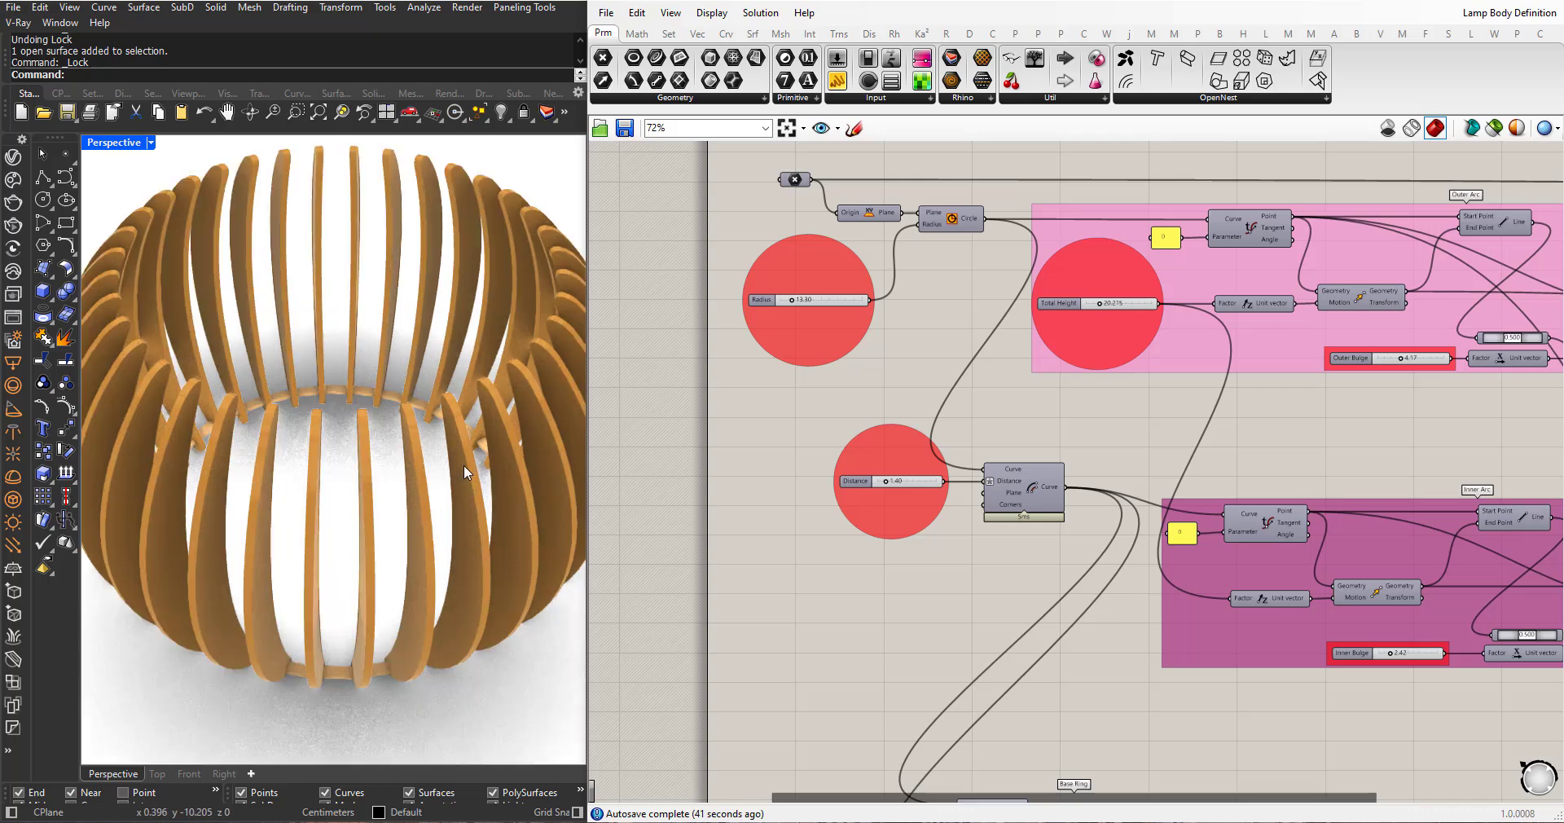
scroll(892, 496, up, 3)
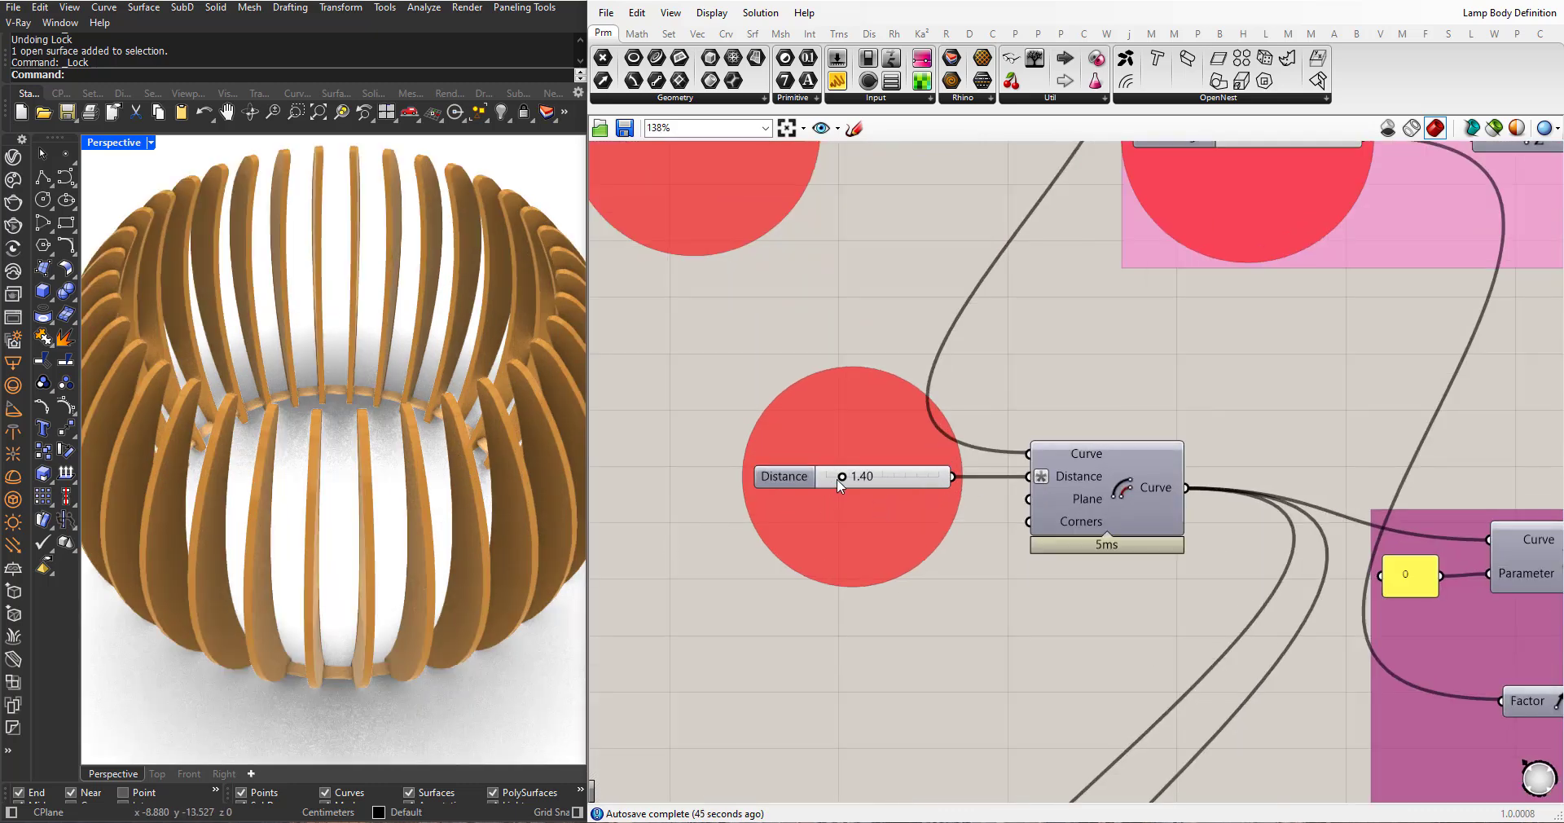
drag(844, 478, 930, 475)
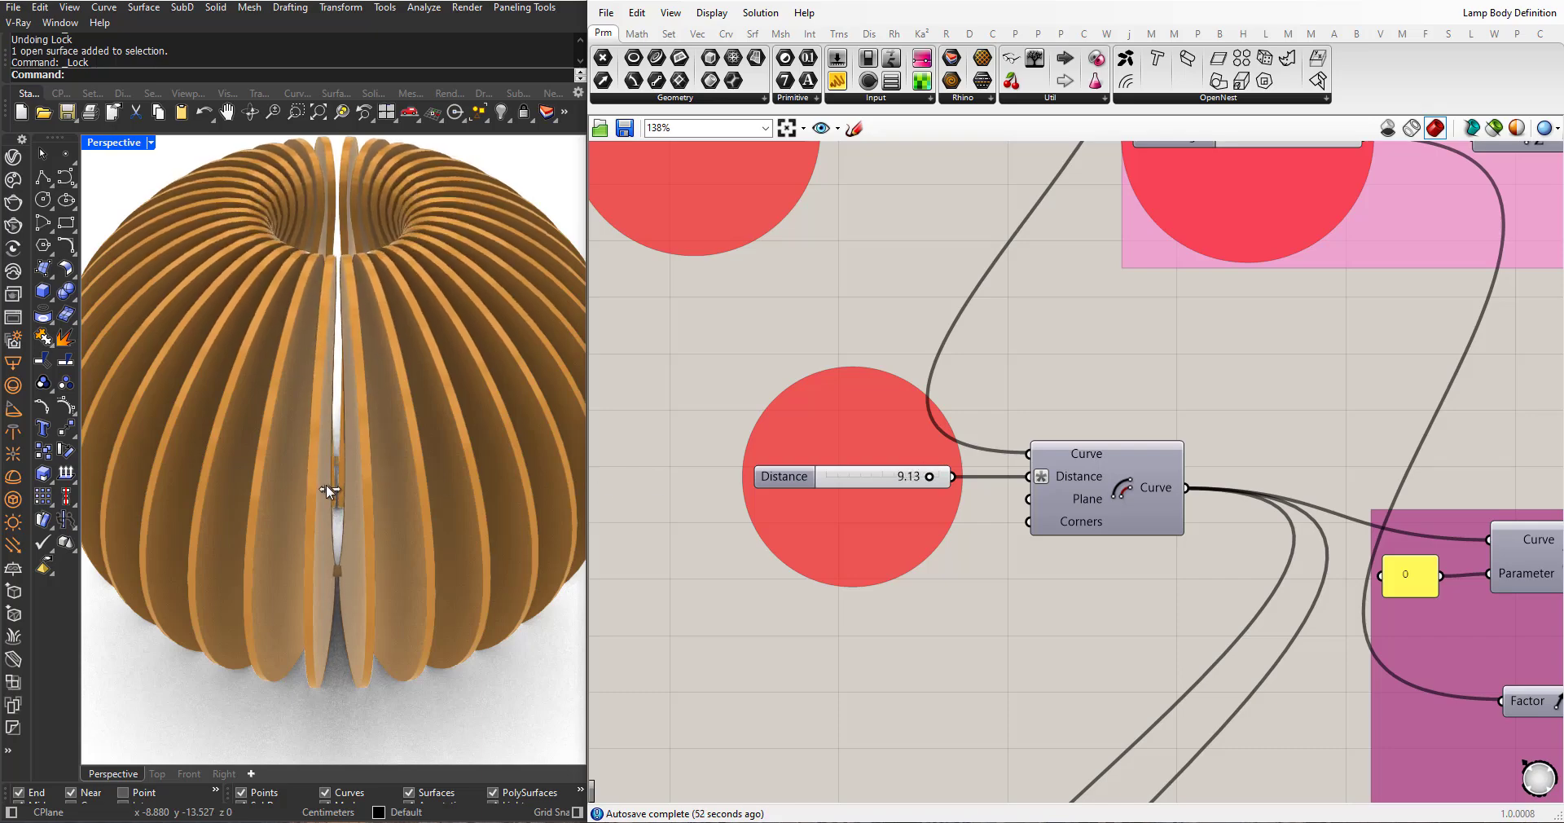
scroll(327, 492, down, 3)
right_drag(327, 492, 463, 564)
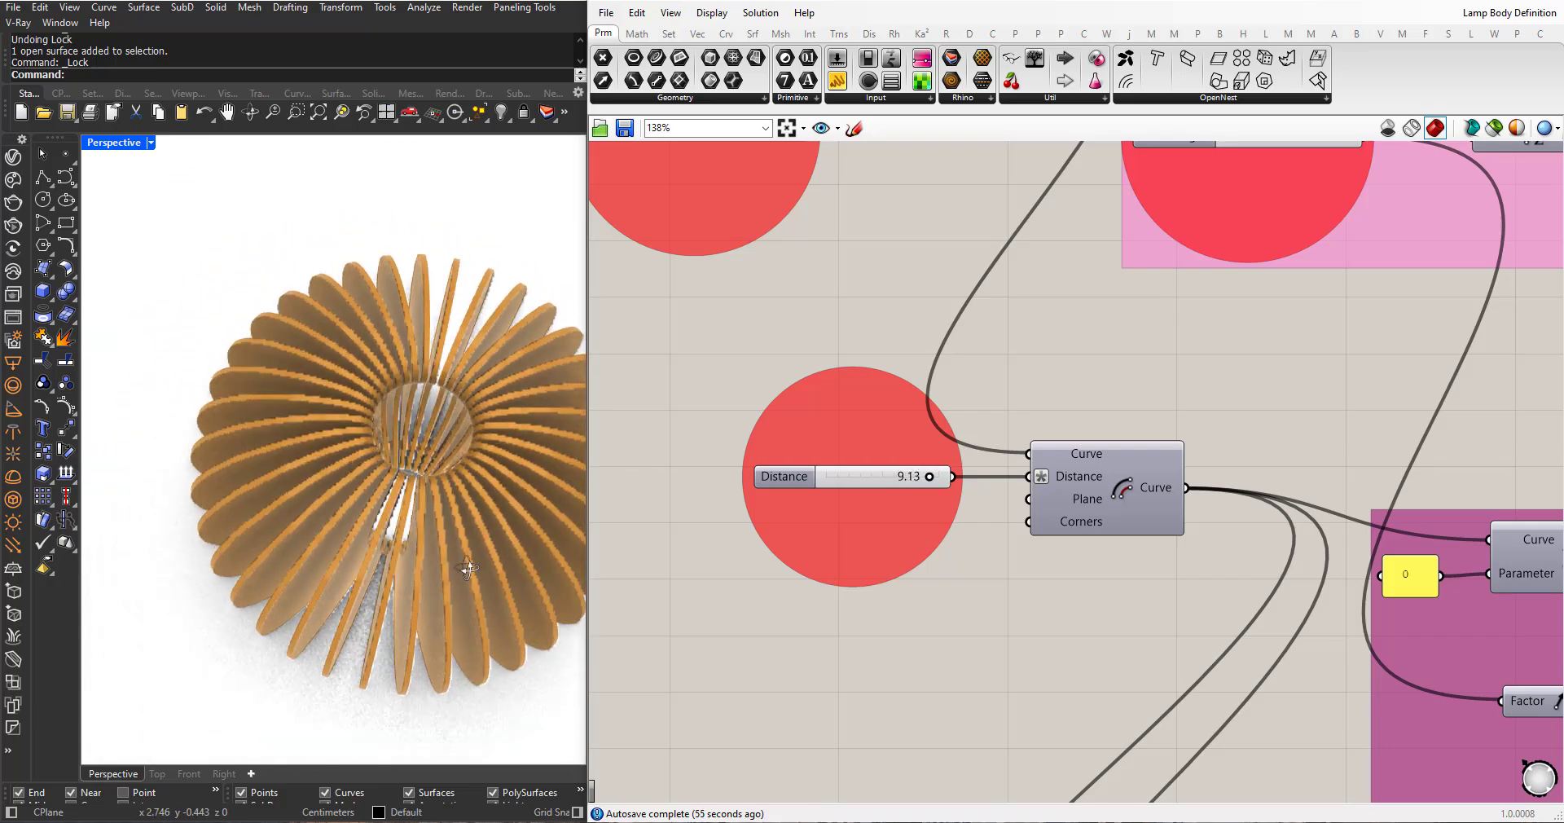
scroll(416, 405, up, 4)
mouse_move(416, 405)
right_down()
mouse_move(332, 402)
mouse_move(402, 420)
right_up()
scroll(332, 401, down, 5)
right_drag(791, 587, 798, 619)
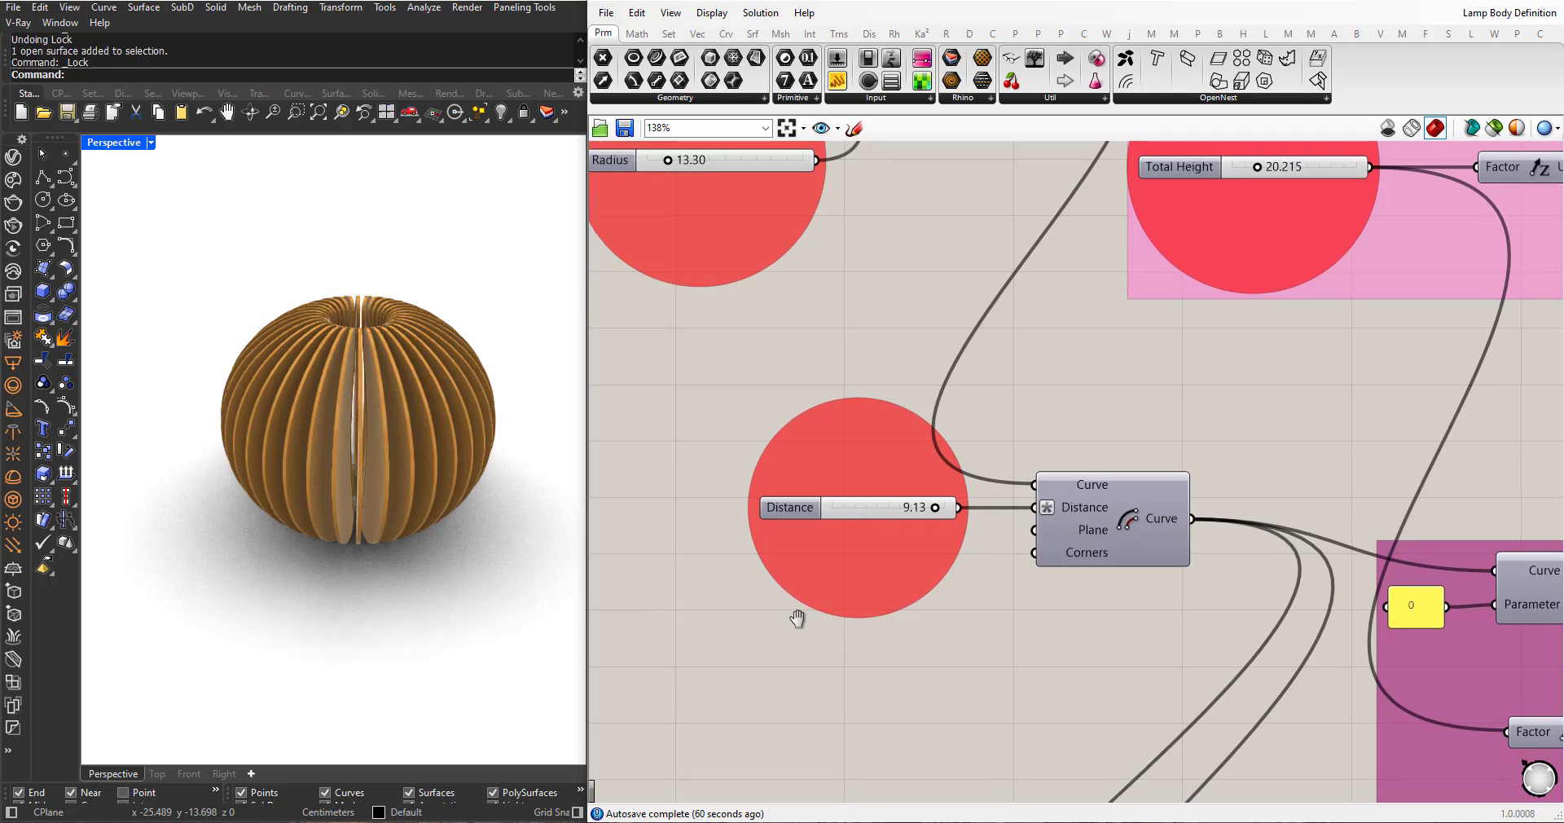
key(ctrl+z)
- Set the Bottom Thickness of the Base Ring to 0.21 and check the ring under the blades
scroll(848, 505, down, 6)
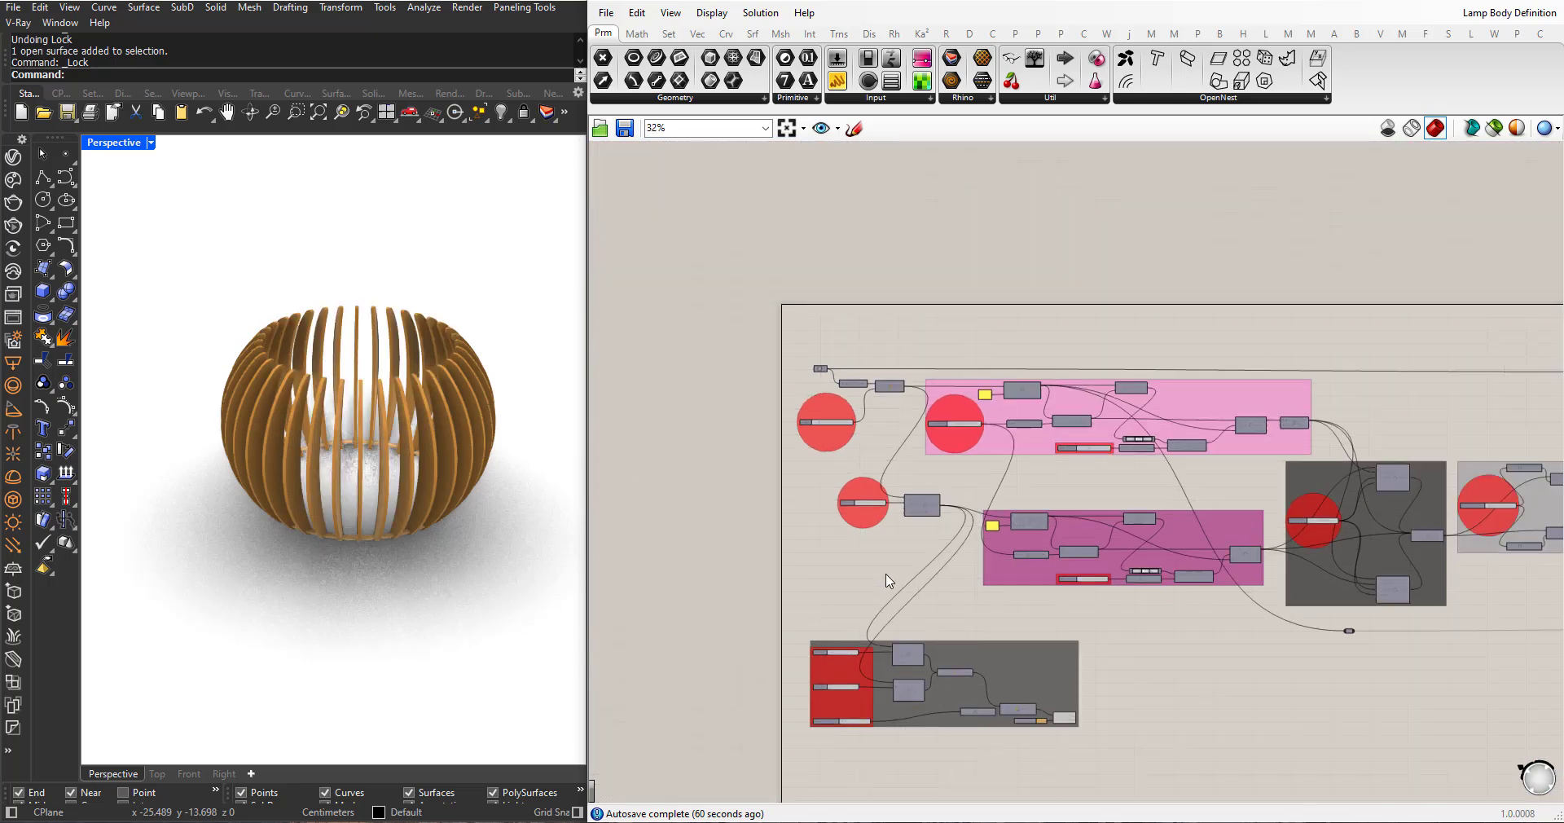
scroll(847, 711, up, 6)
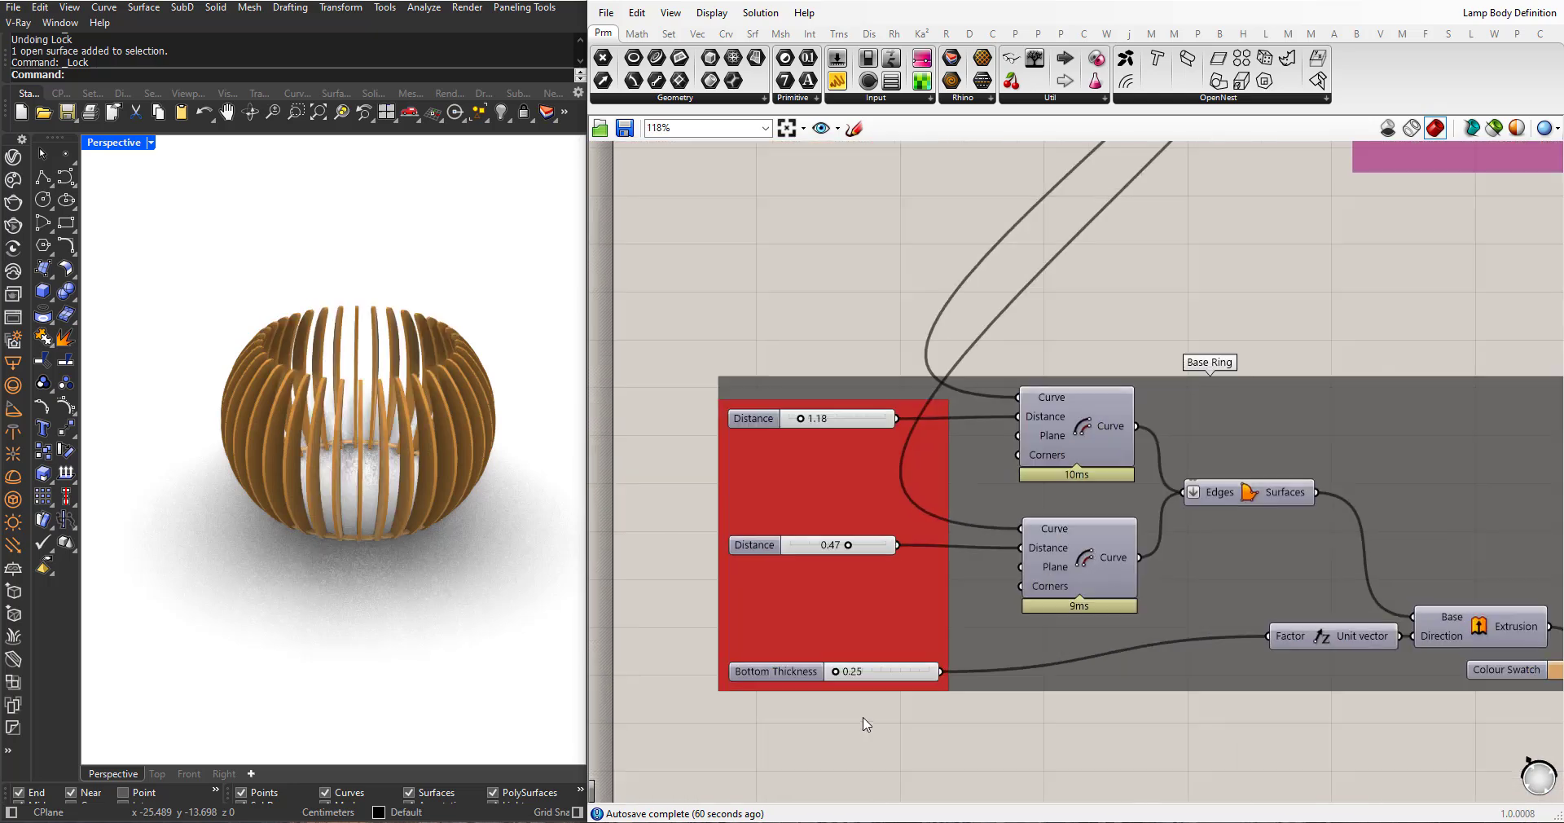
scroll(328, 538, up, 2)
scroll(330, 541, up, 2)
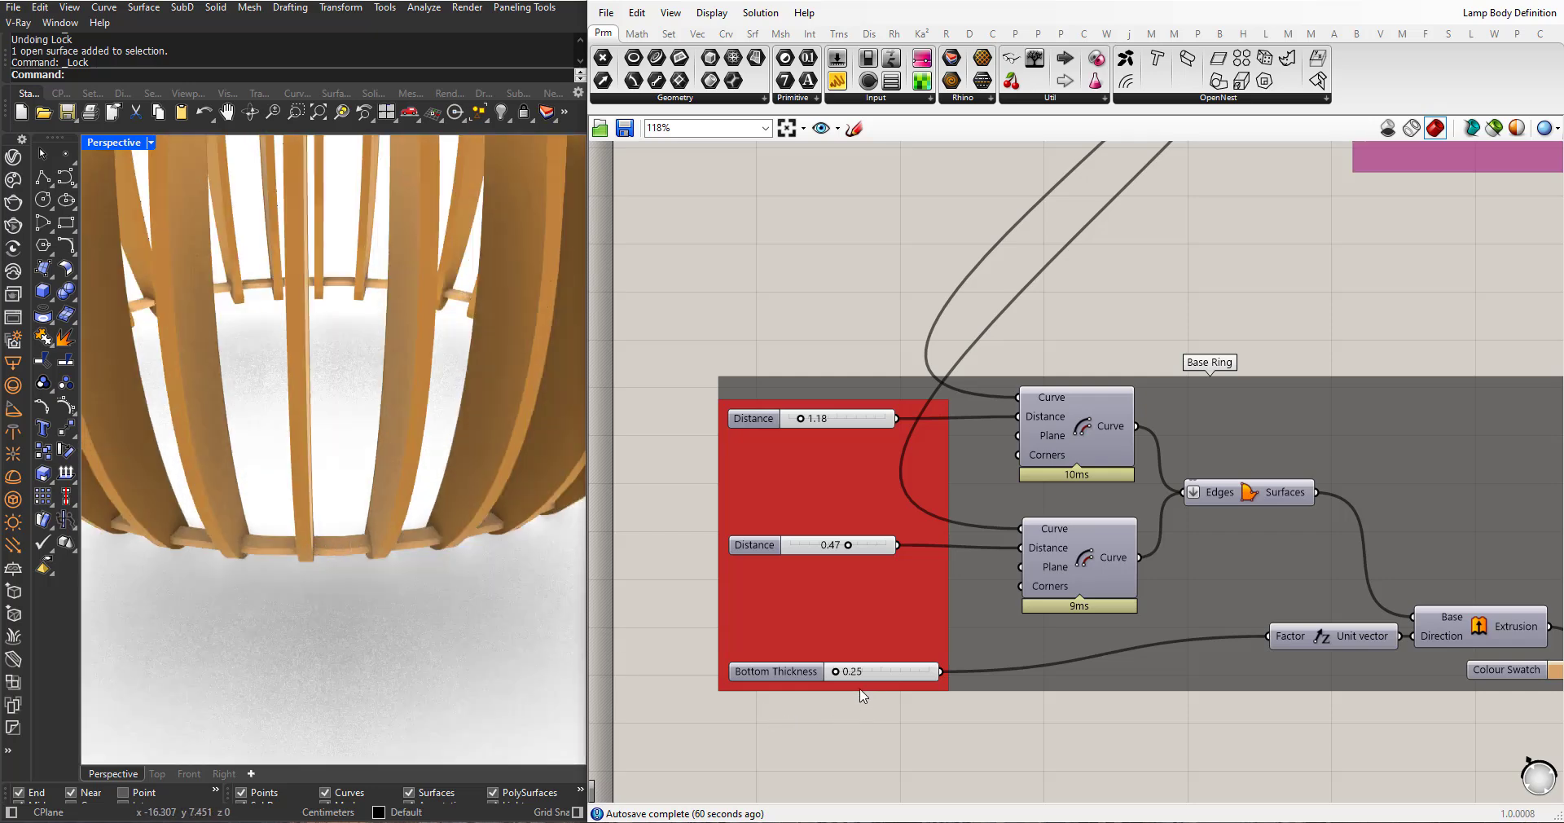
scroll(864, 696, up, 8)
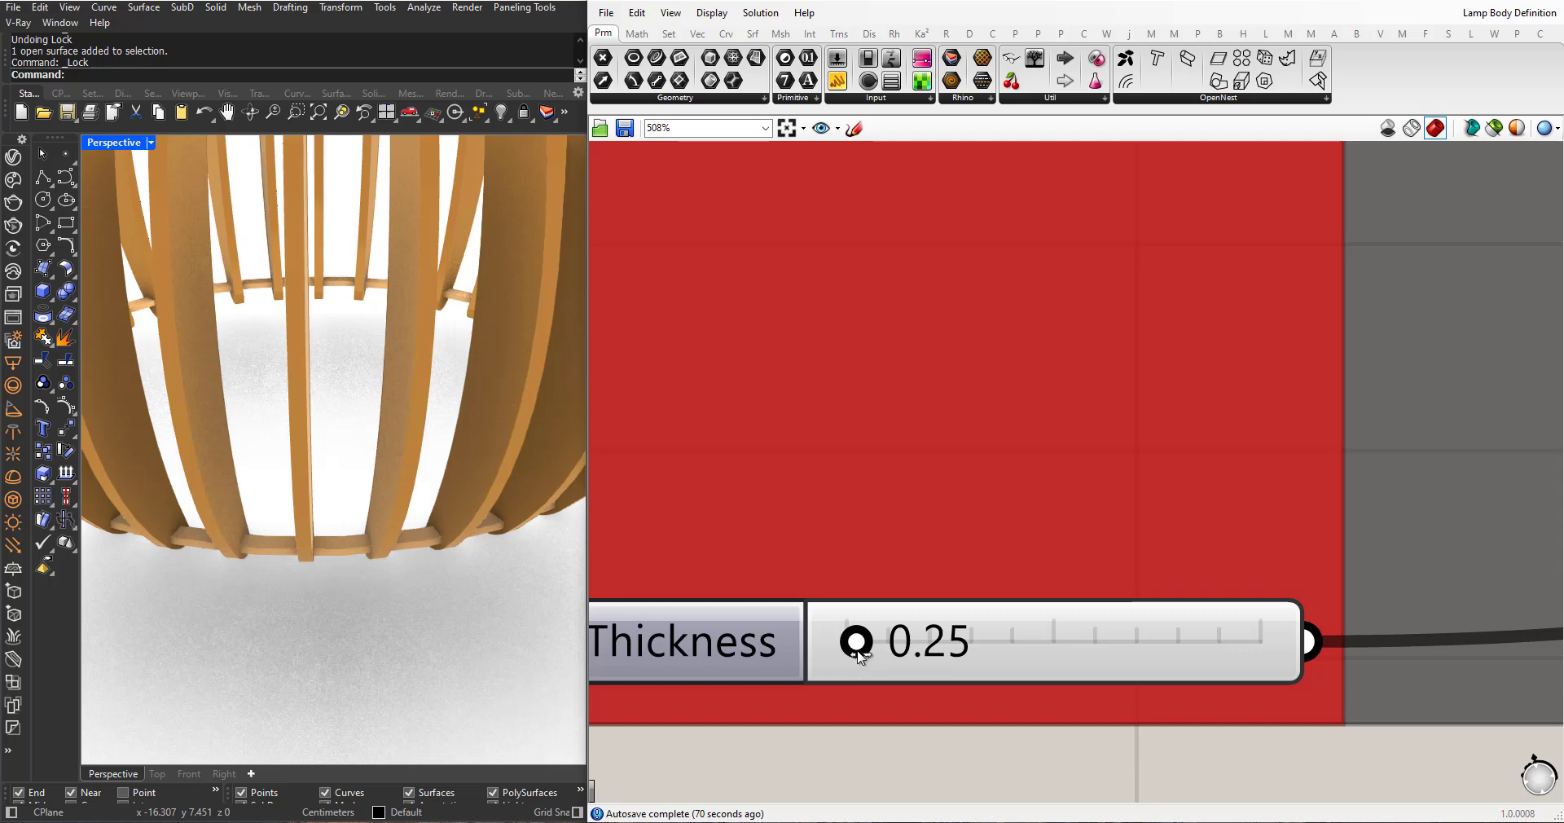
drag(858, 649, 860, 657)
scroll(241, 583, down, 4)
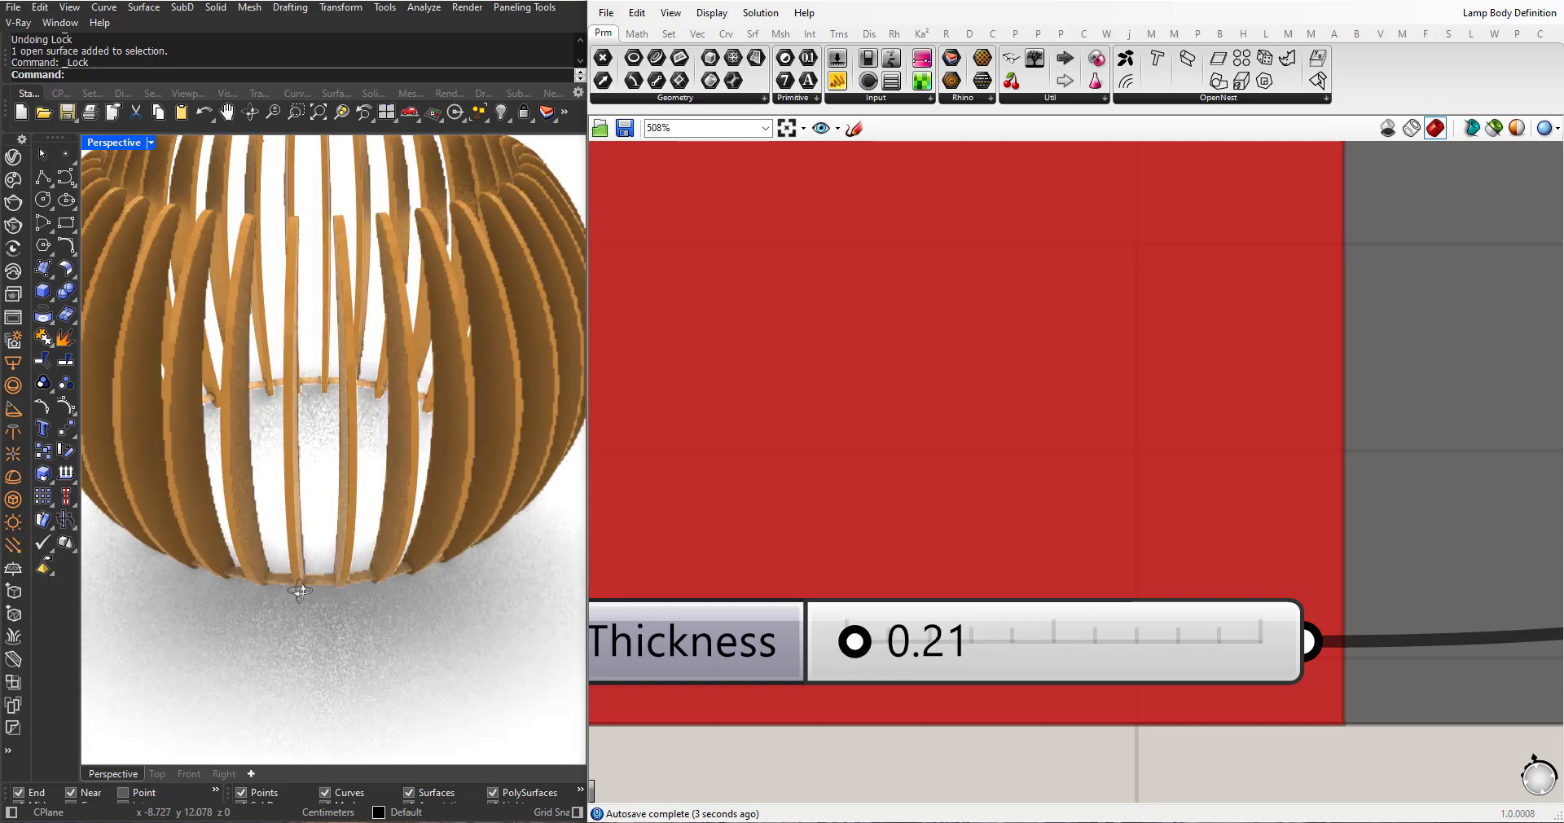
- Try Base Ring offset distances of -1.22 for the second curve and 1.44 for the first
scroll(857, 735, down, 5)
scroll(859, 427, up, 3)
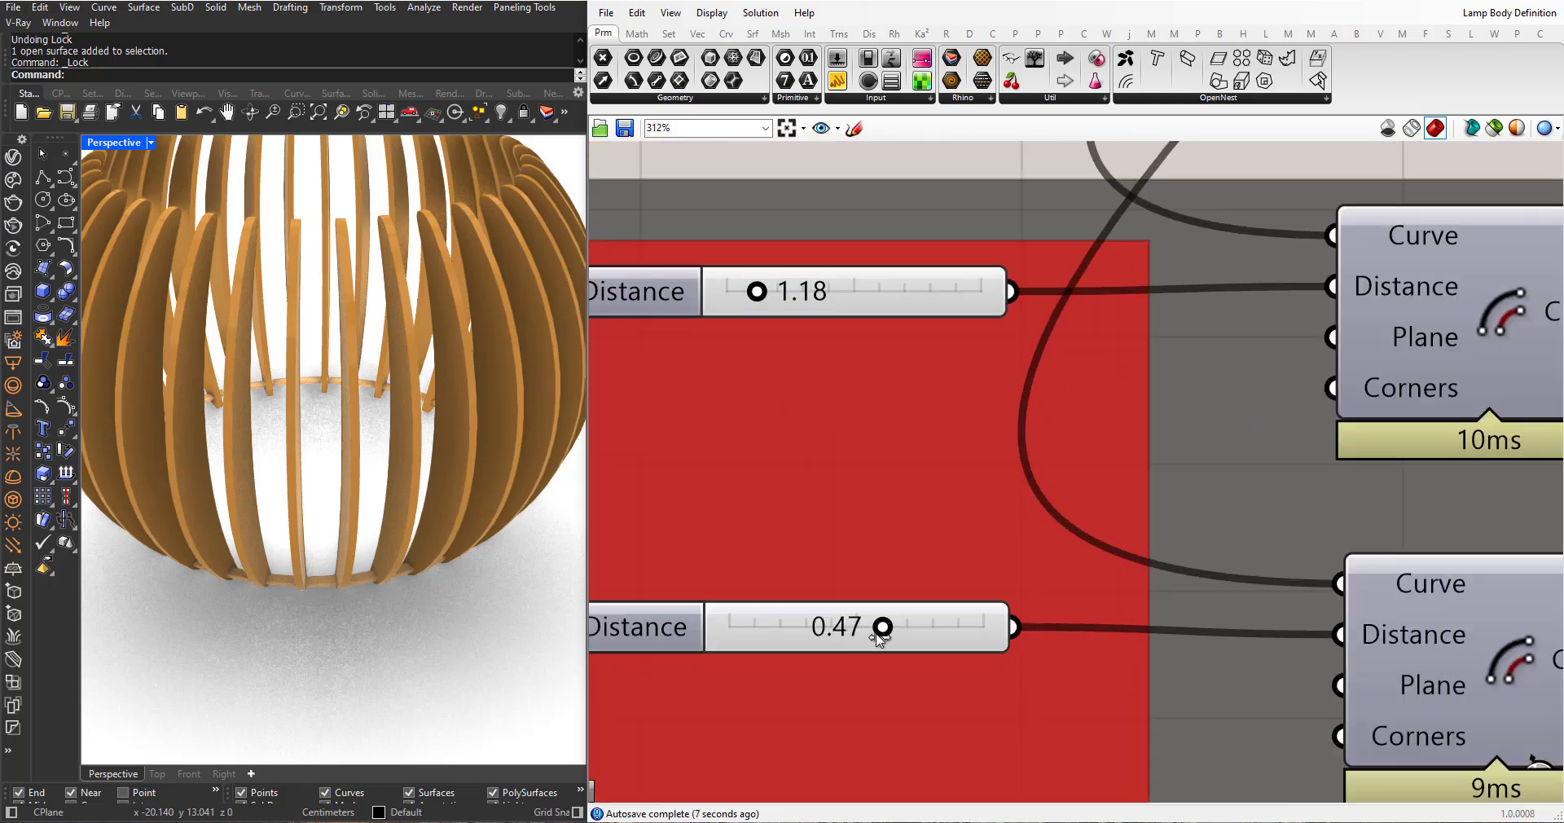
mouse_move(880, 637)
mouse_down()
mouse_move(899, 634)
mouse_move(862, 634)
mouse_up()
scroll(419, 550, up, 3)
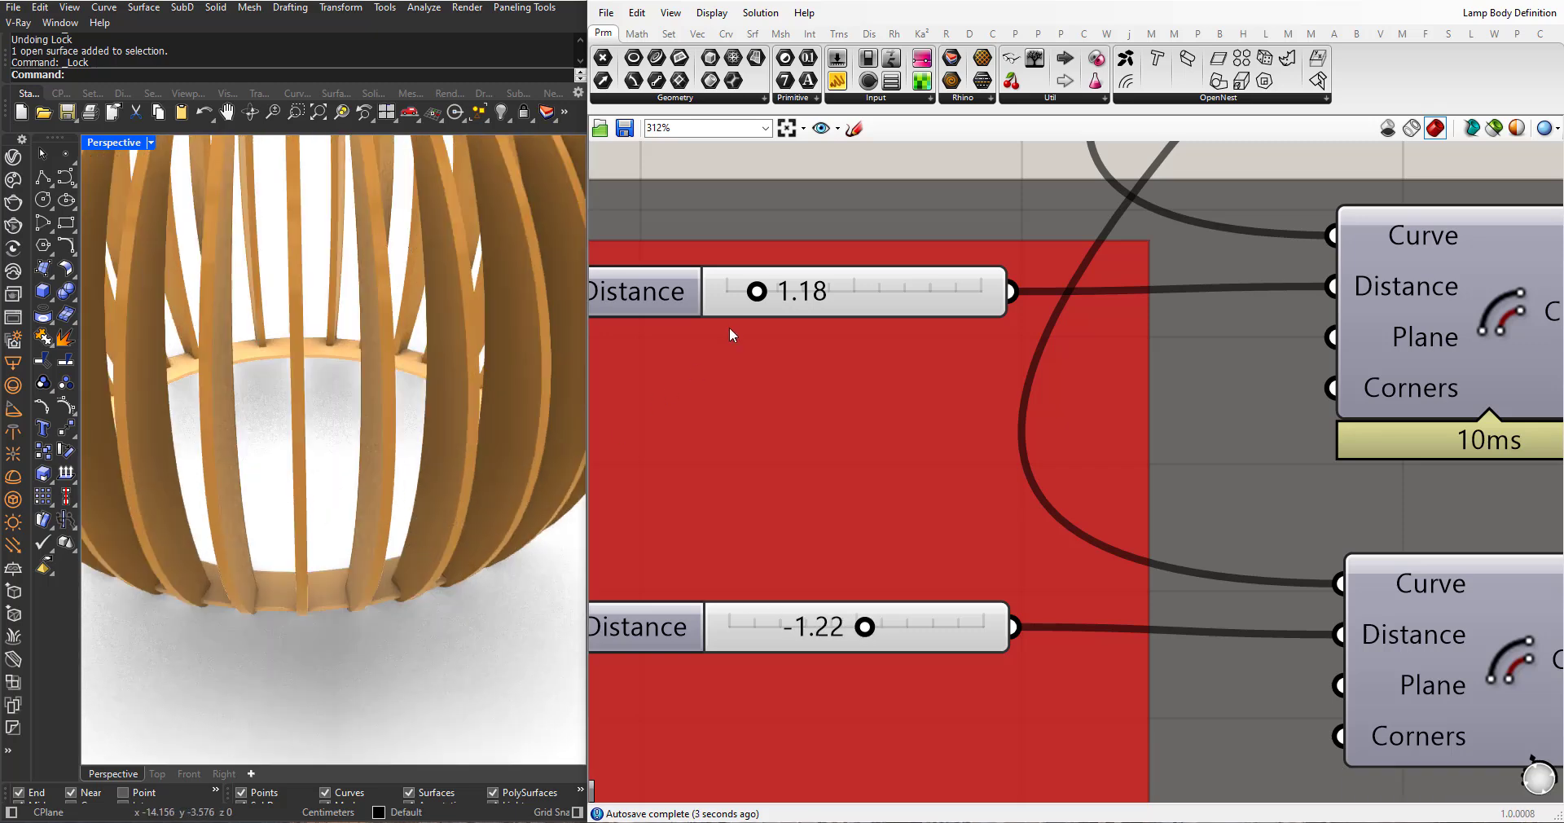
mouse_move(755, 299)
mouse_down()
mouse_move(793, 299)
mouse_move(762, 299)
mouse_up()
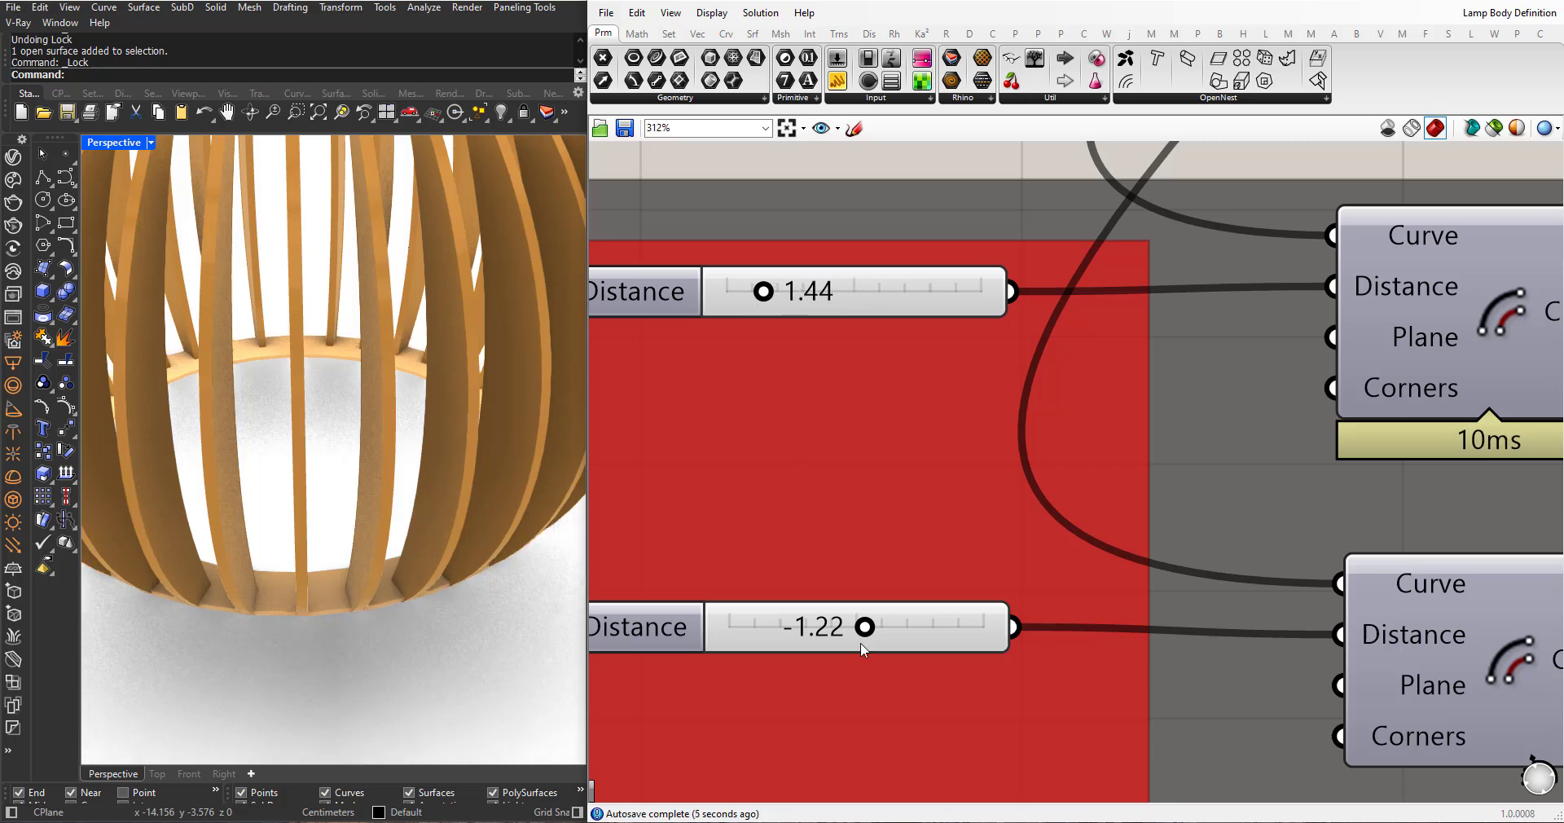
- Set the Base Ring's second offset Distance to 0.47 and the first to 1.34, and review the whole definition
mouse_move(864, 636)
mouse_down()
mouse_move(848, 634)
mouse_move(882, 629)
mouse_up()
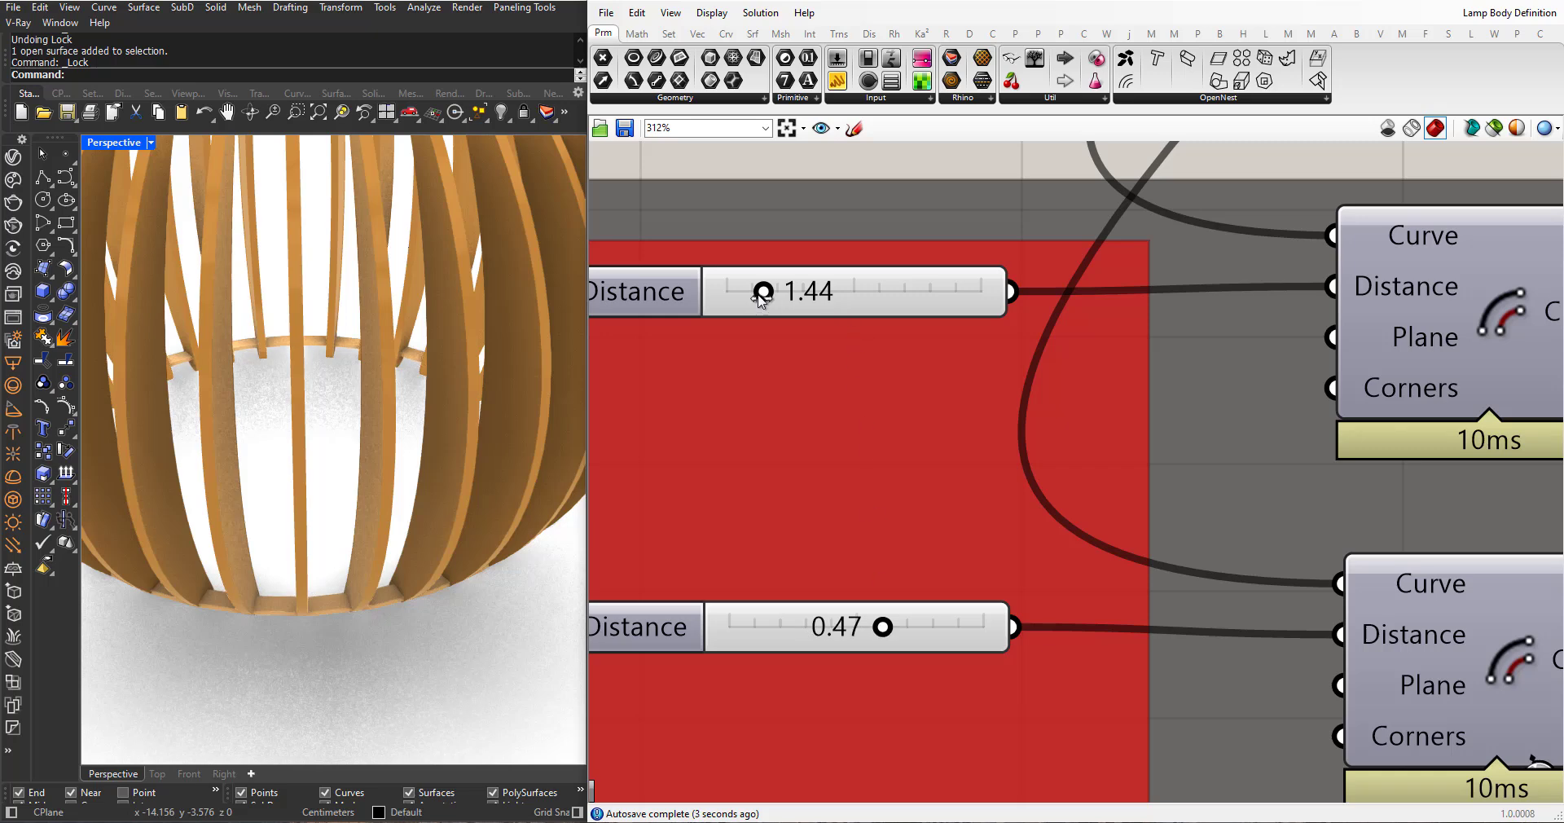
drag(760, 299, 758, 299)
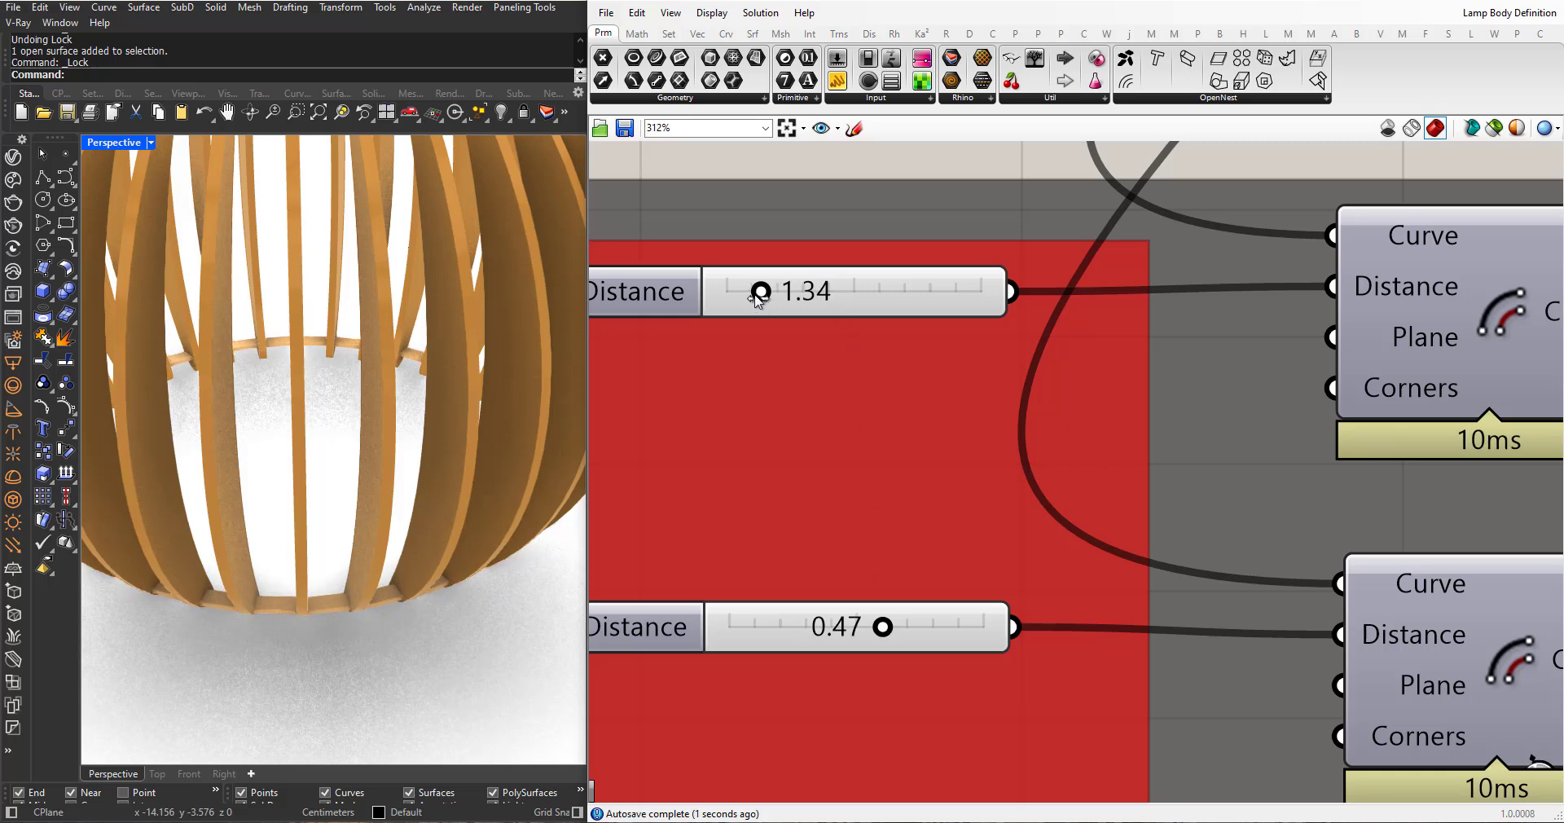
drag(881, 629, 881, 628)
scroll(906, 655, down, 5)
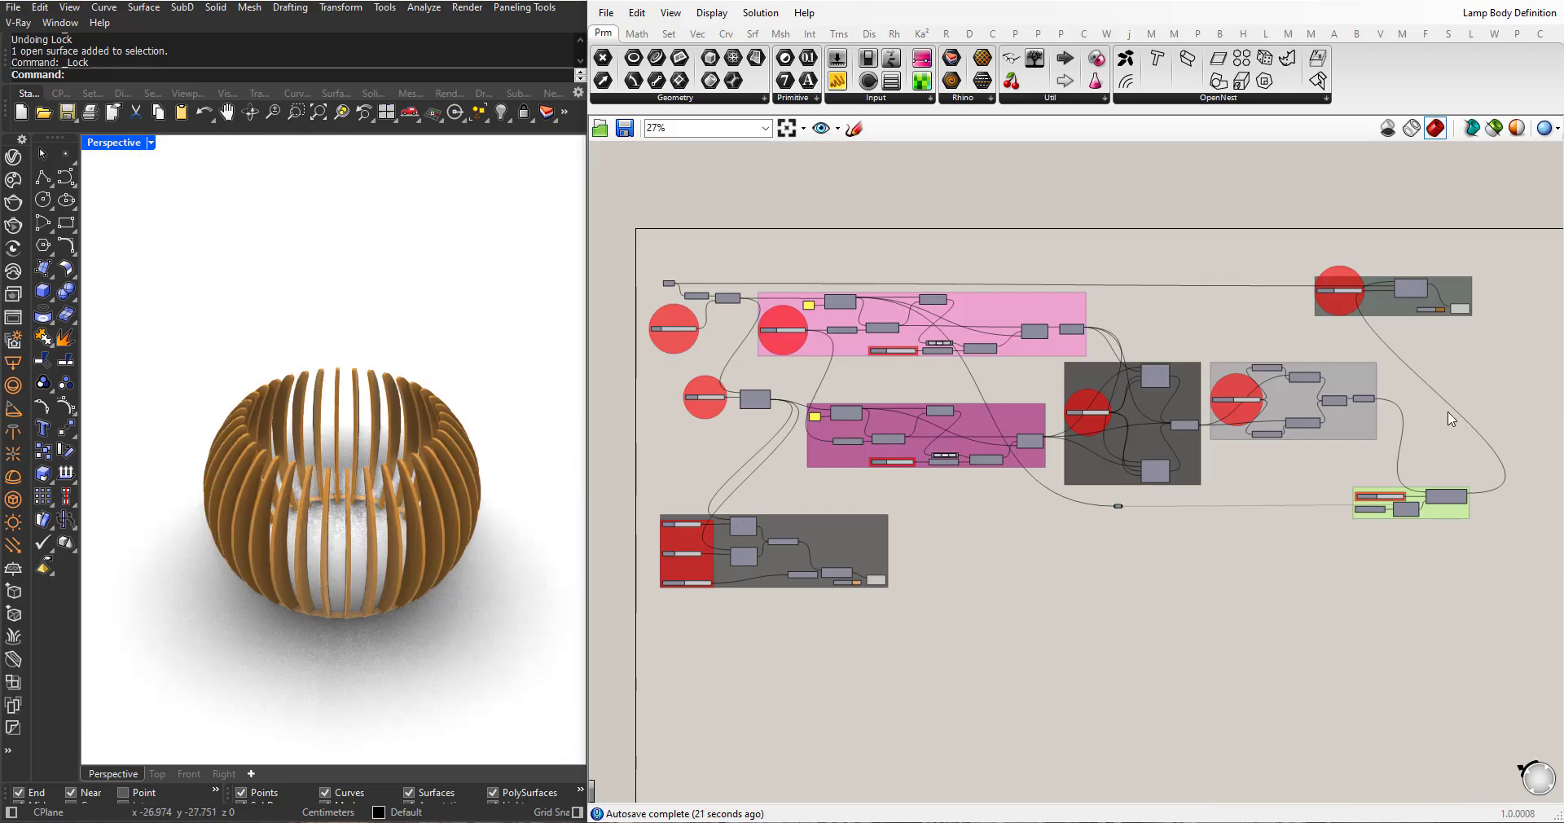
scroll(889, 391, up, 1)
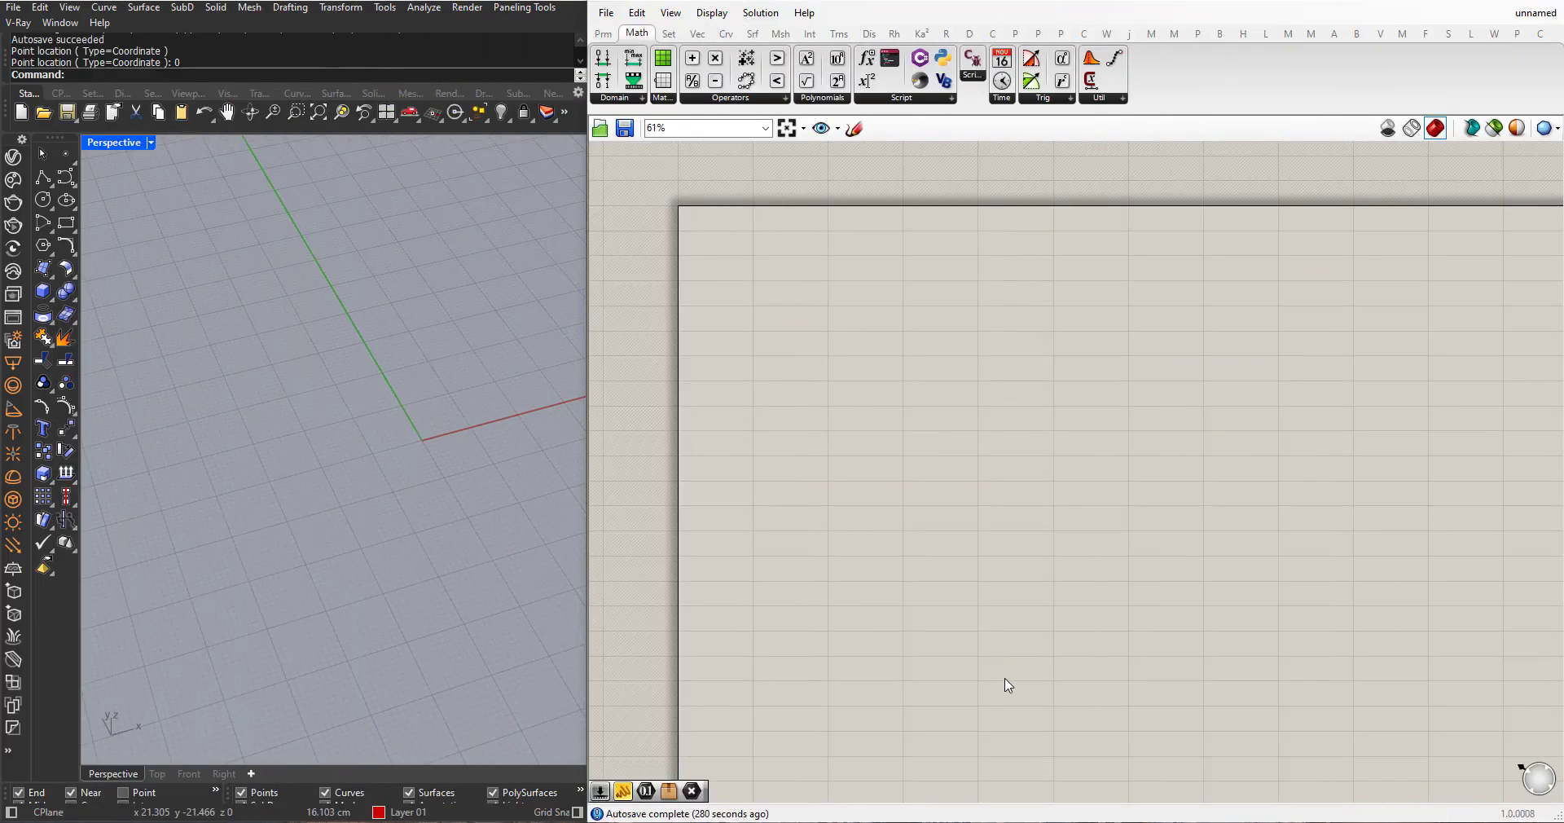
- Place a Circle component on the empty canvas of the new definition
click(726, 33)
drag(840, 81, 896, 487)
scroll(420, 424, up, 5)
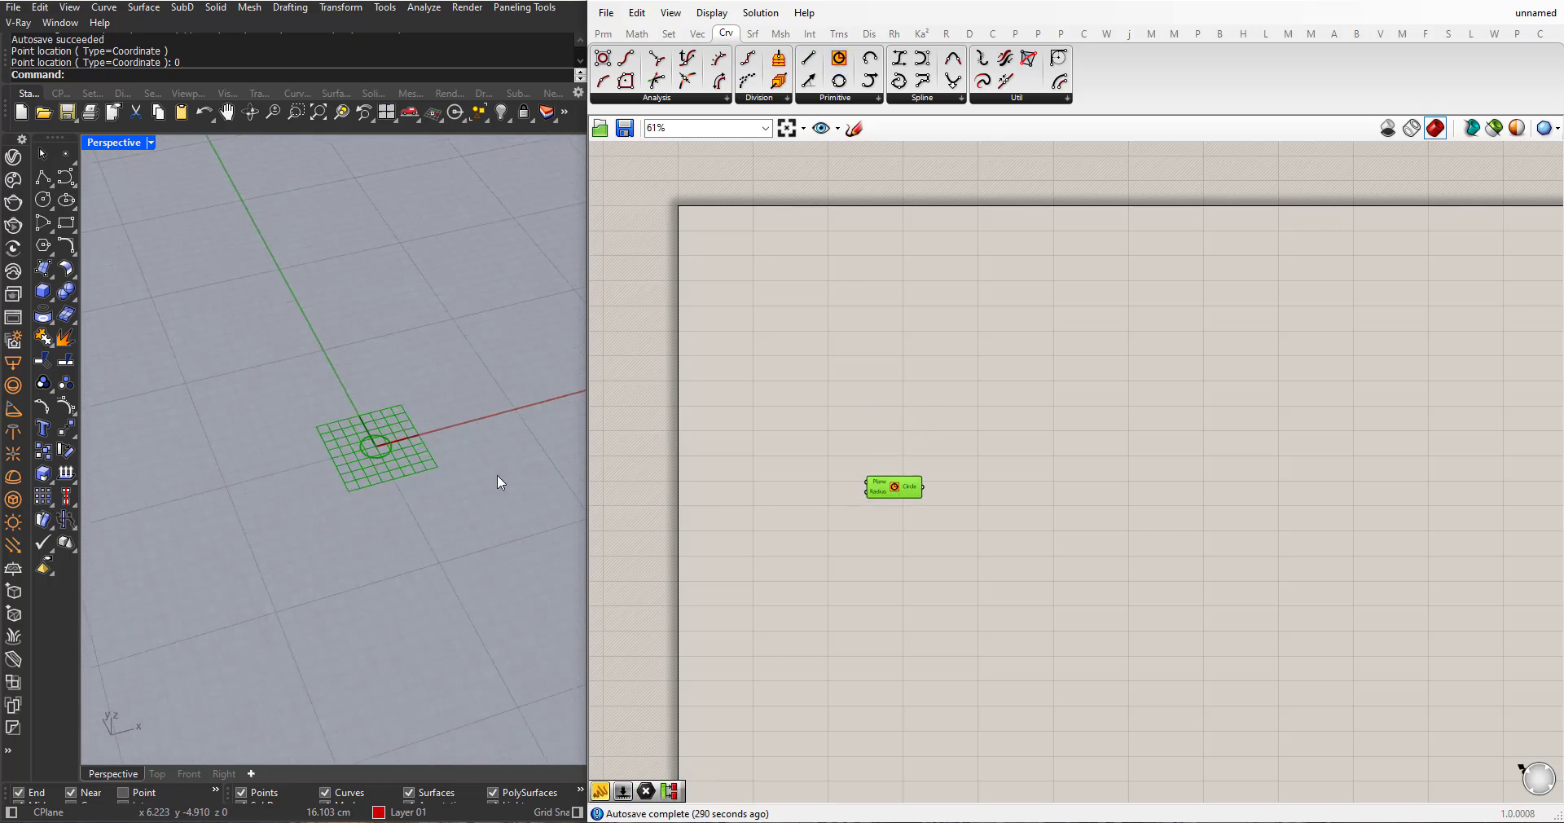
drag(876, 498, 911, 507)
scroll(310, 472, up, 1)
scroll(864, 527, up, 3)
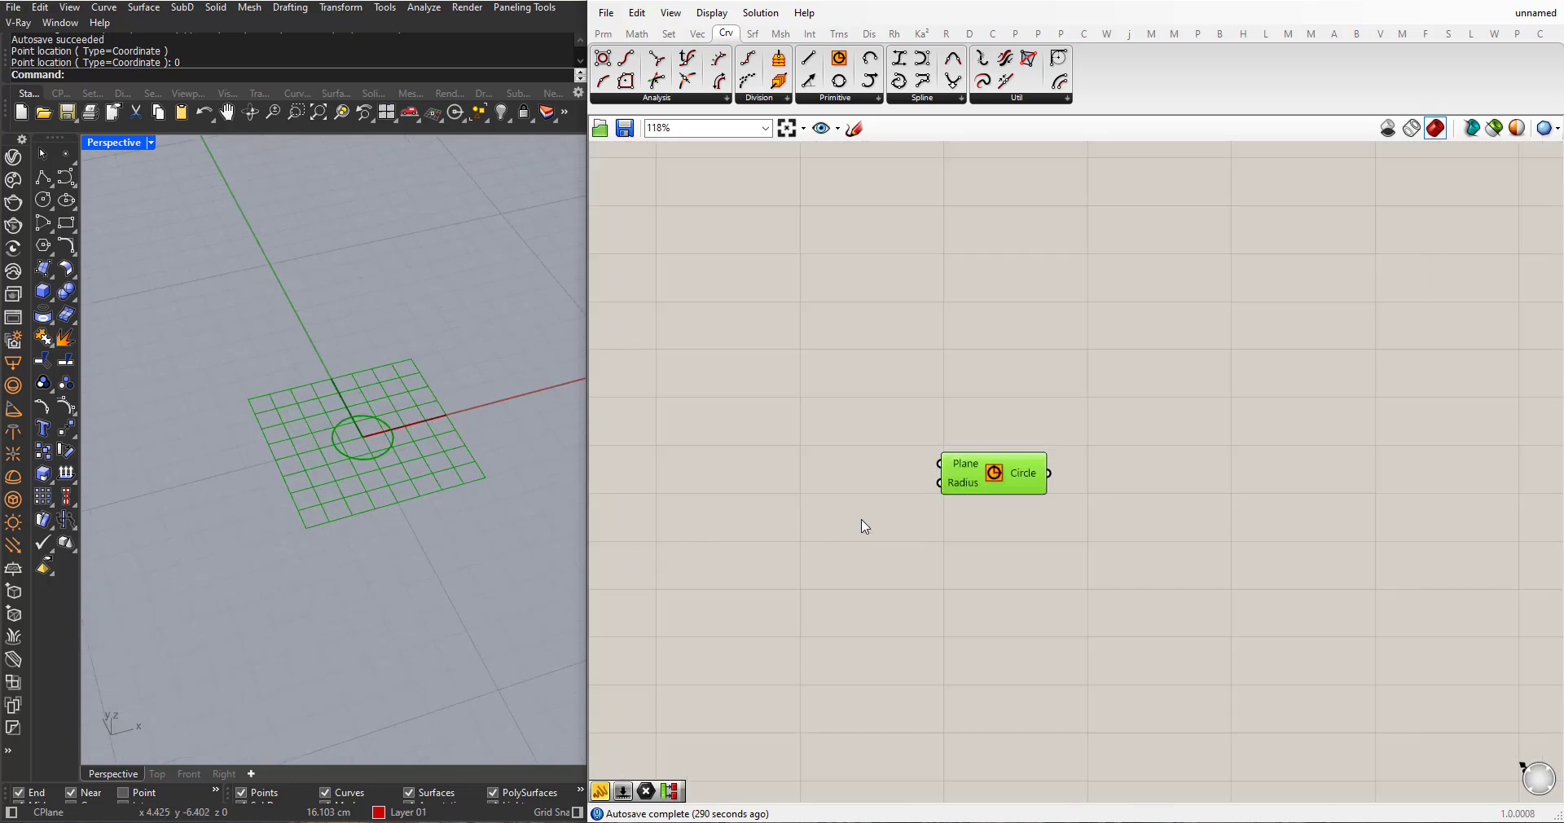
- Create a number slider with a value of 11 and place it beside the circle's Radius input
double_click(801, 521)
text(11)
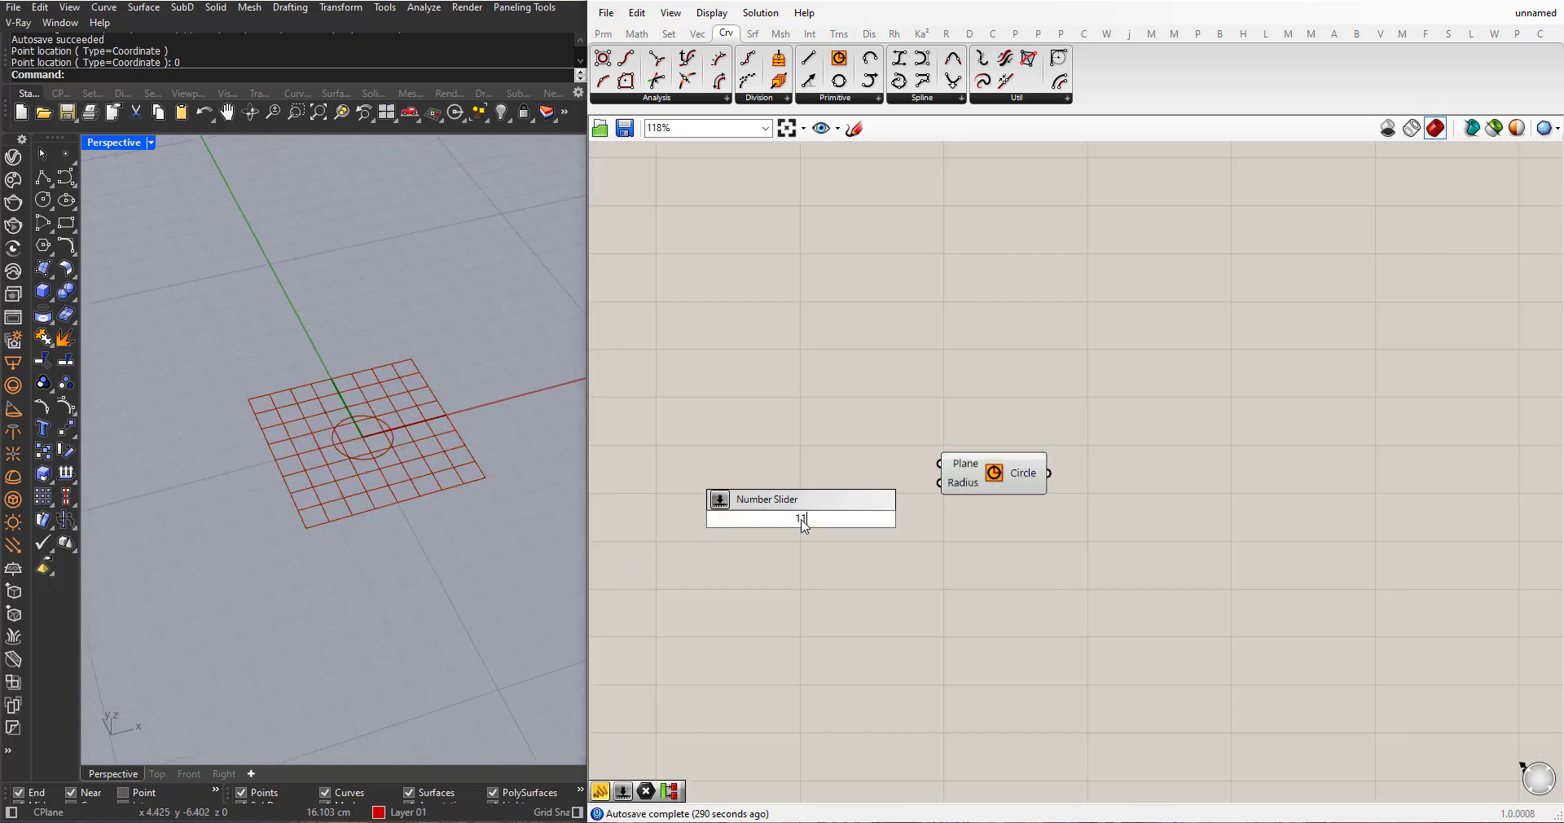
key(Return)
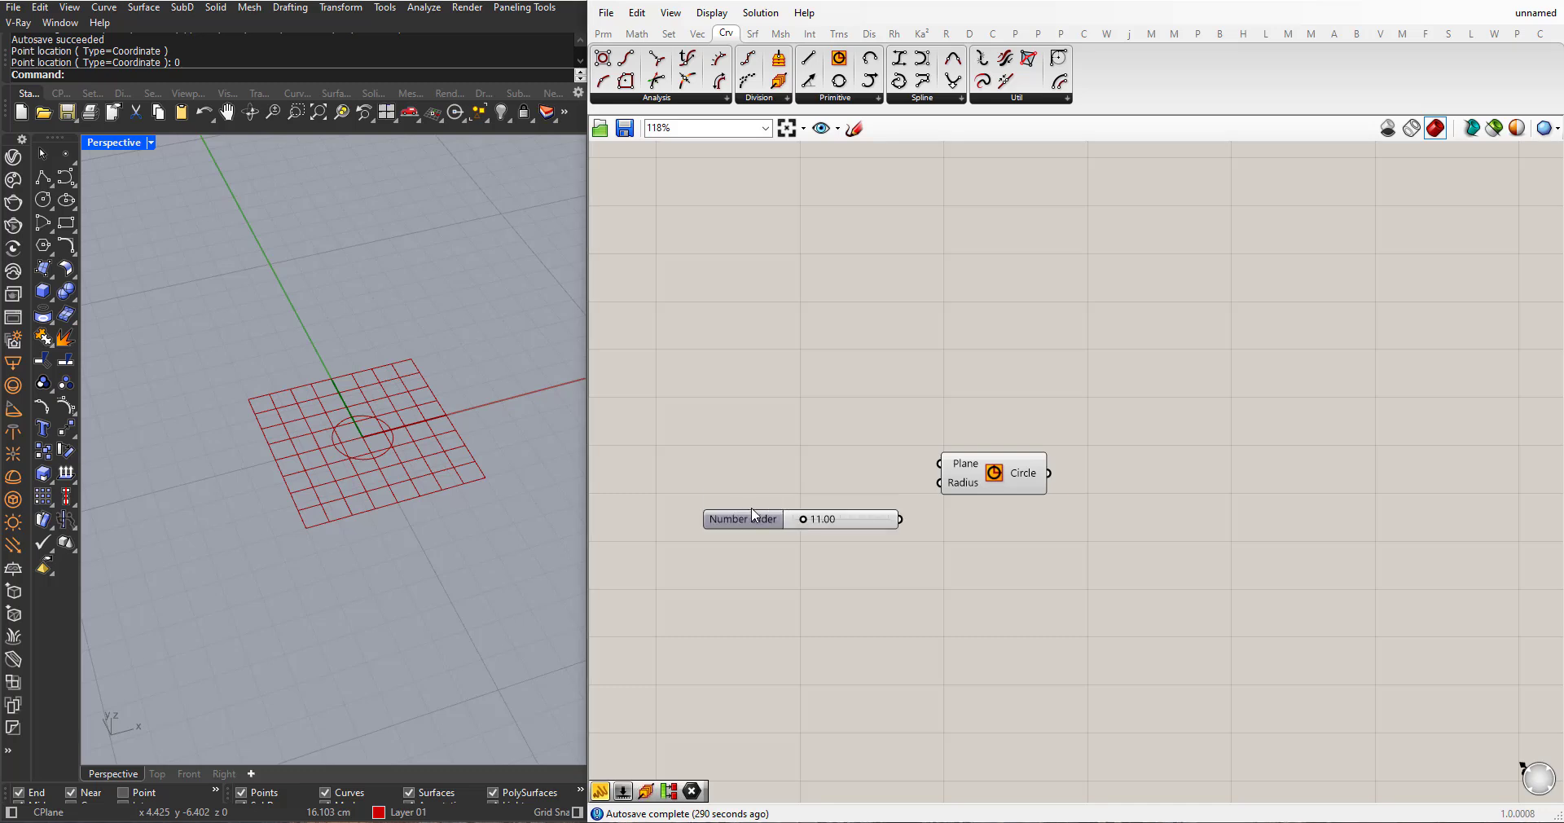
drag(756, 520, 757, 482)
- Connect the number slider to the circle's Radius and set the slider to 15.25
drag(908, 481, 939, 483)
mouse_move(789, 487)
mouse_down()
mouse_move(848, 486)
mouse_move(816, 489)
mouse_up()
scroll(471, 515, down, 3)
scroll(760, 525, down, 2)
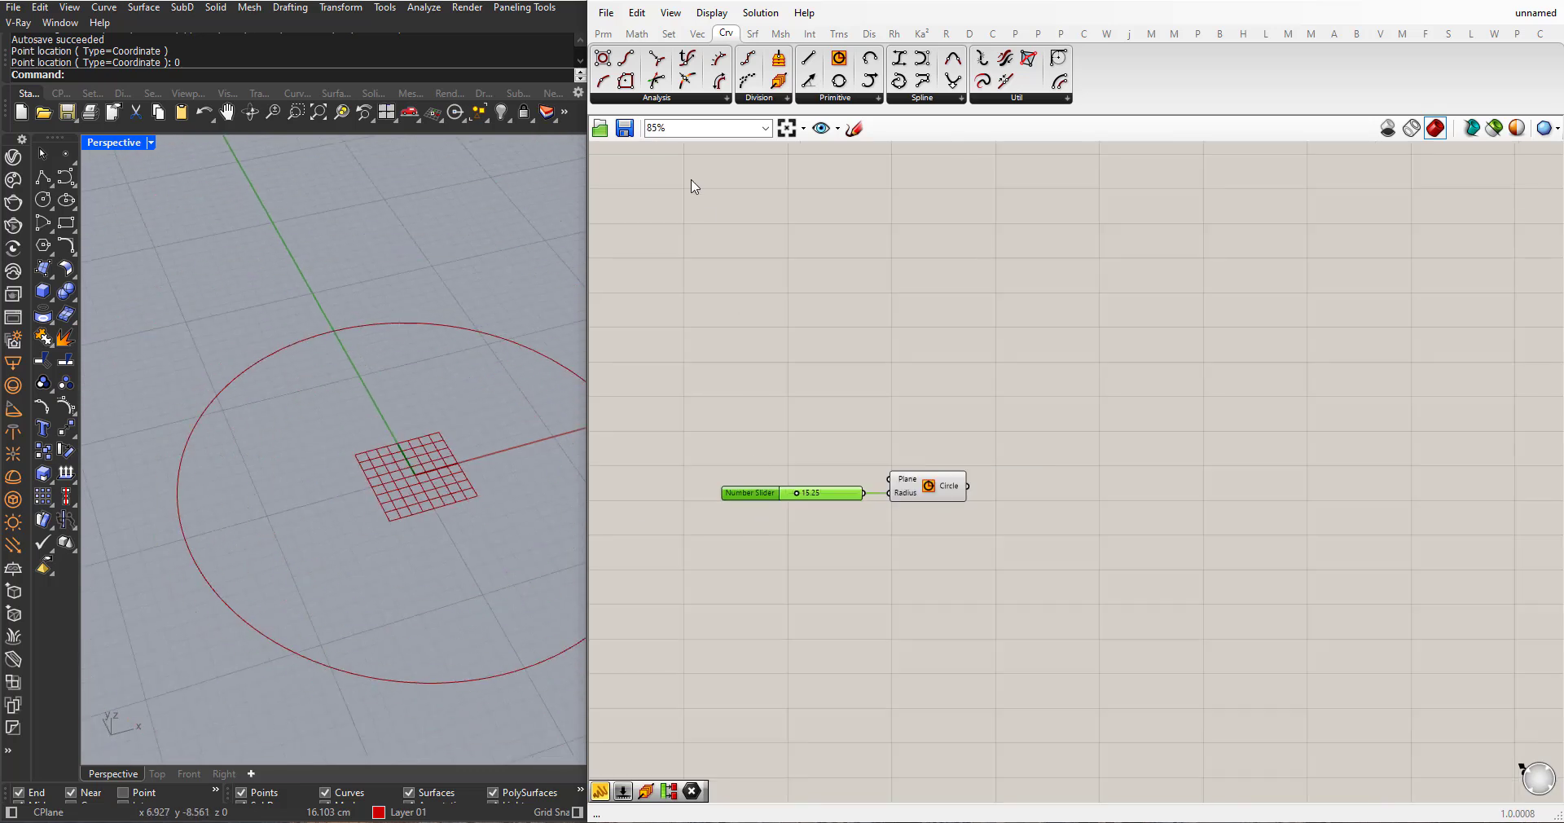
- Add a Point parameter set to the origin (0) and connect it to the circle's Plane input
click(603, 34)
drag(603, 57, 799, 464)
scroll(799, 470, up, 5)
right_click(788, 445)
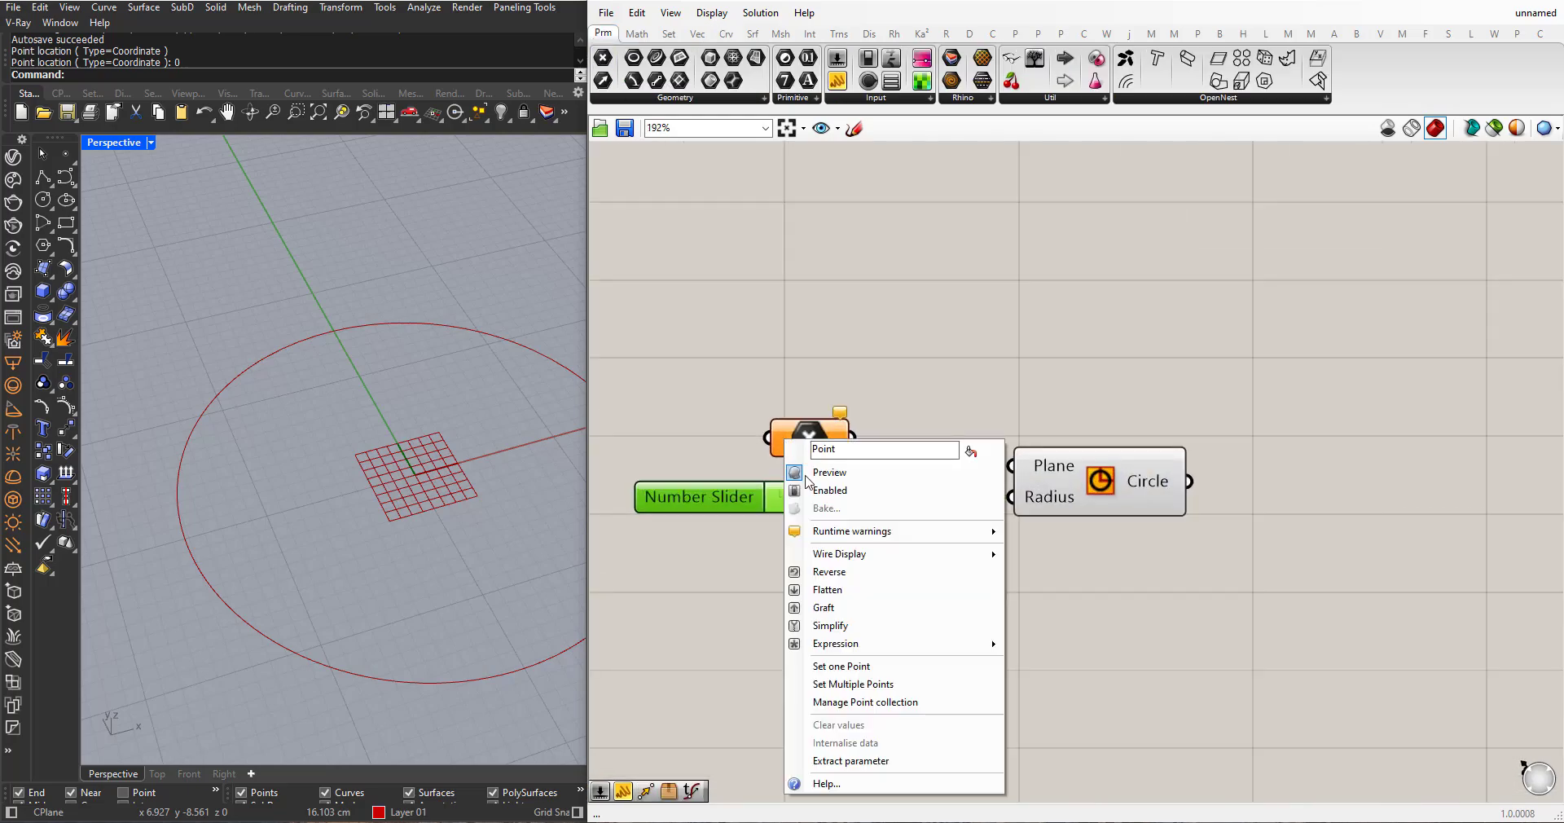
click(825, 667)
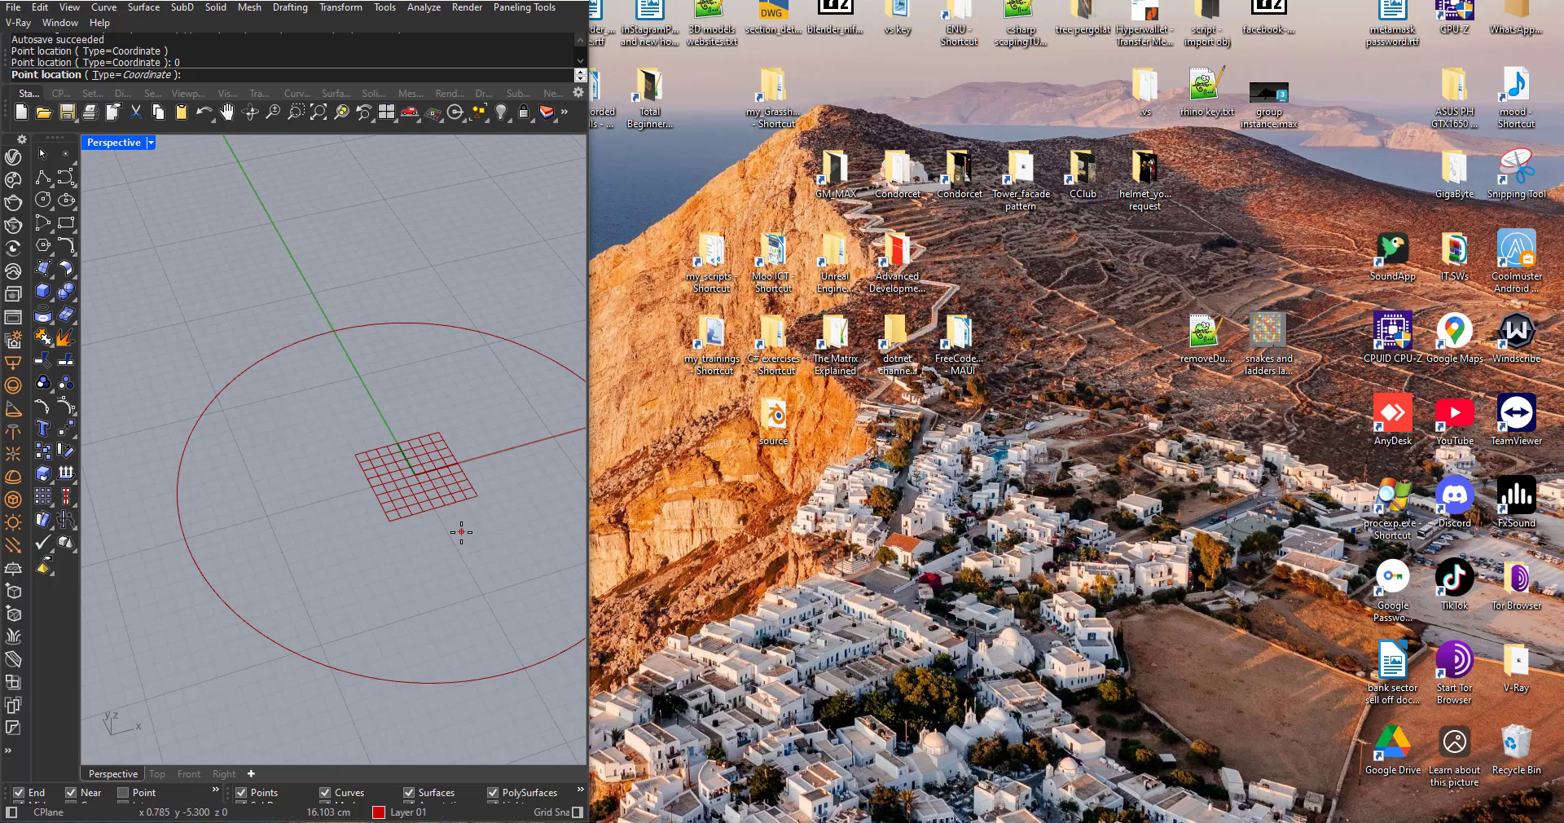
text(0)
key(Return)
drag(852, 437, 1011, 465)
scroll(271, 435, down, 2)
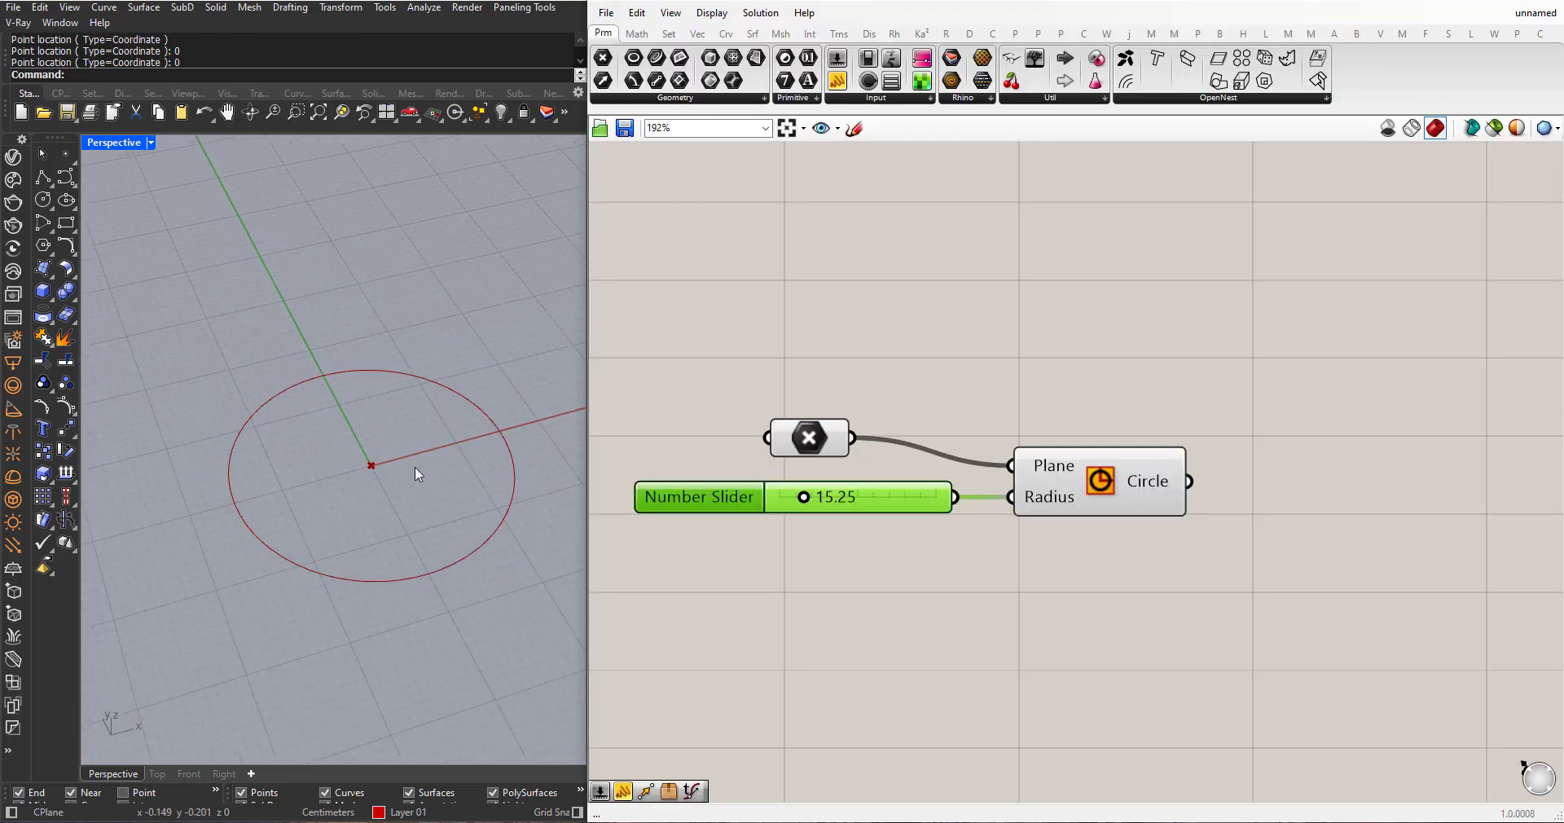
- Try moving the centre point away from the origin in the viewport and undo the moves
click(799, 450)
right_drag(384, 496, 299, 452)
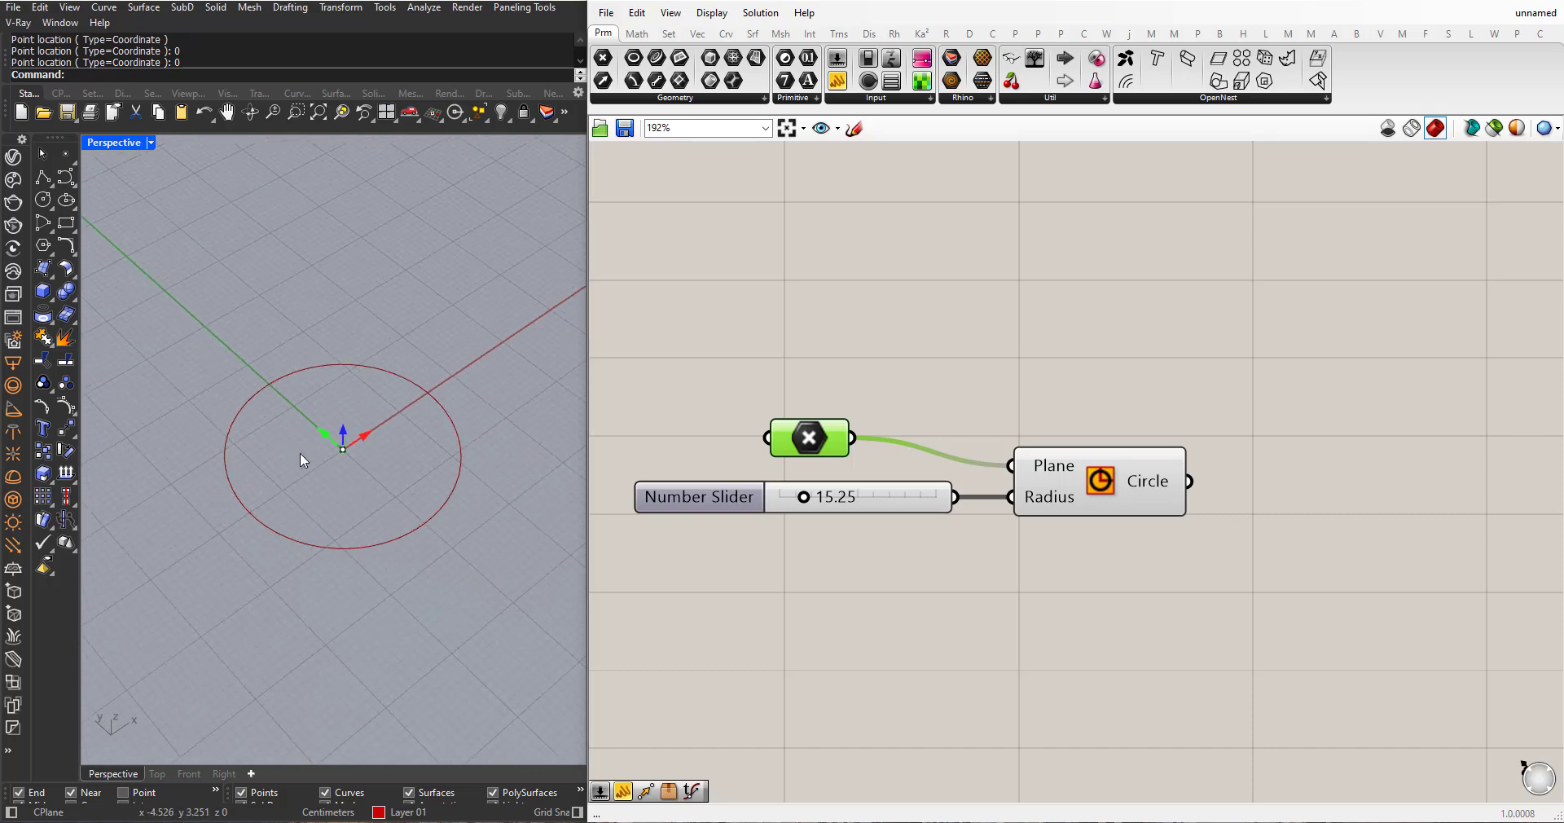
scroll(300, 452, up, 1)
drag(330, 432, 444, 303)
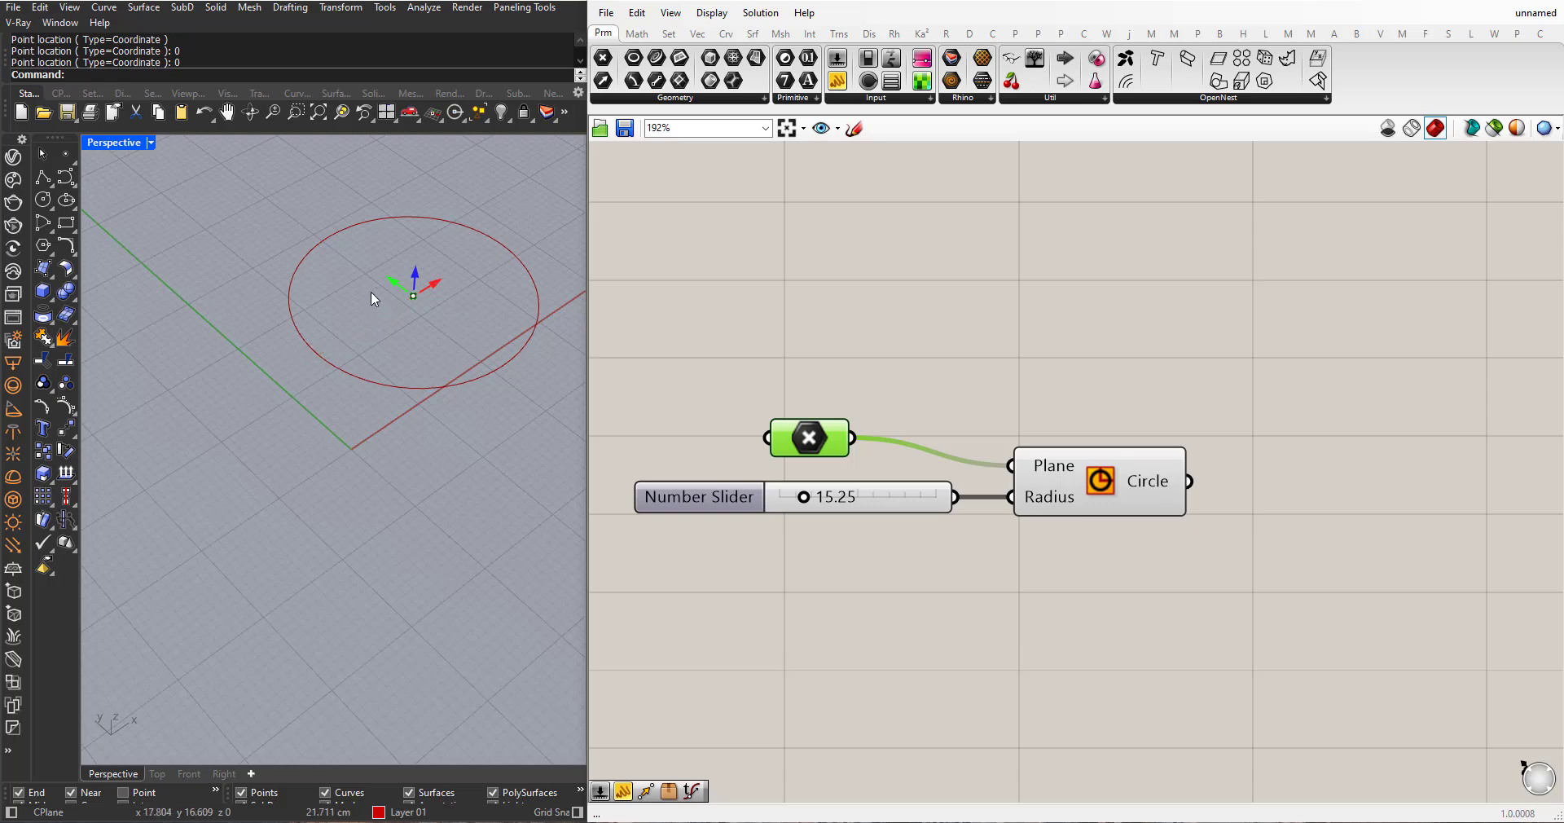
click(652, 428)
key(ctrl+z)
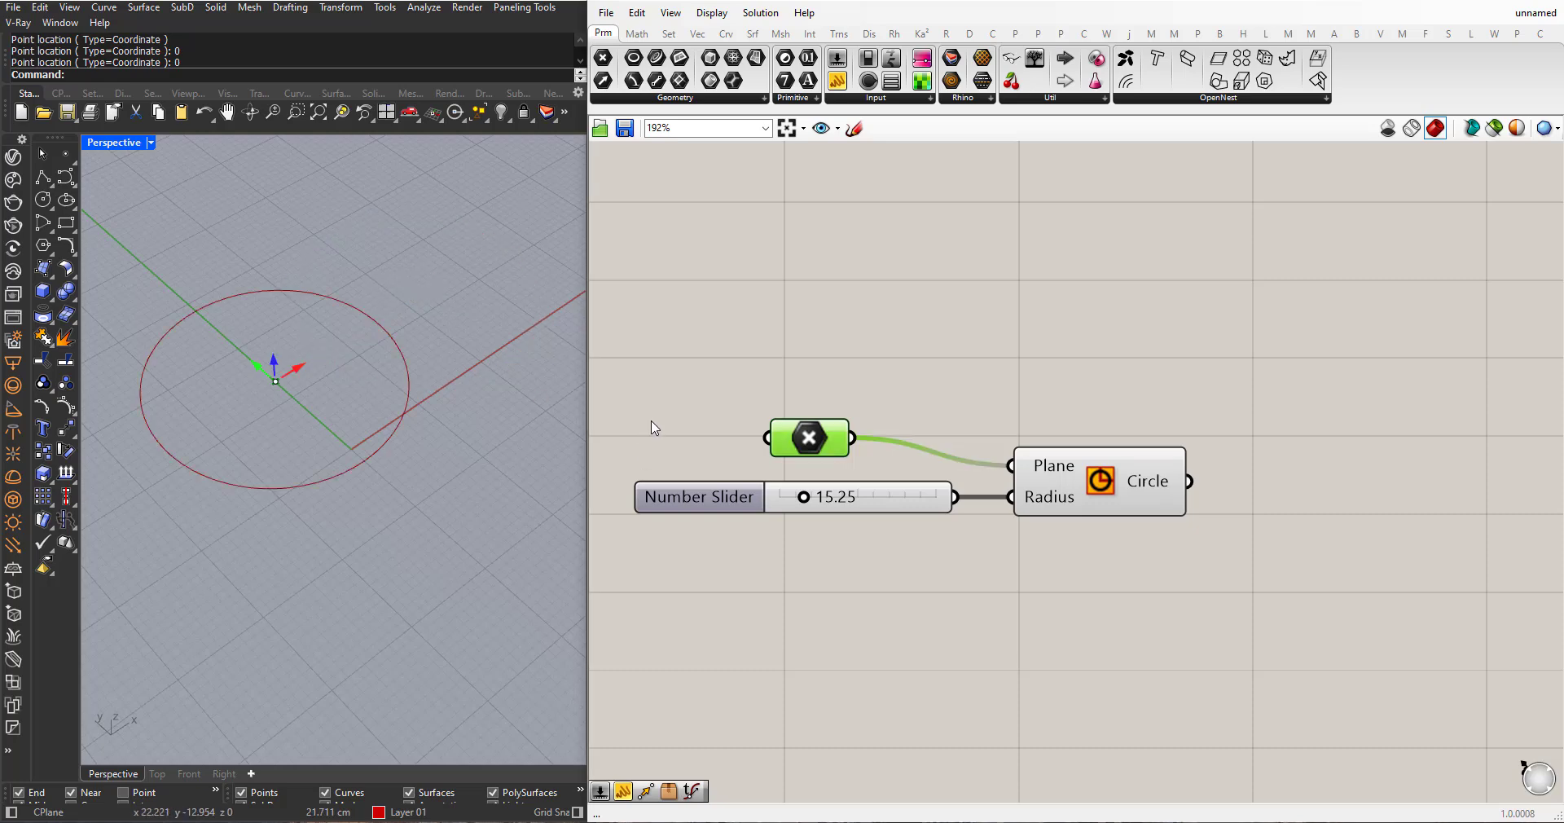
key(ctrl+z)
- Place an Evaluate Curve component to the side of the circle and connect the circle to its Curve input
scroll(750, 460, down, 3)
scroll(918, 489, up, 2)
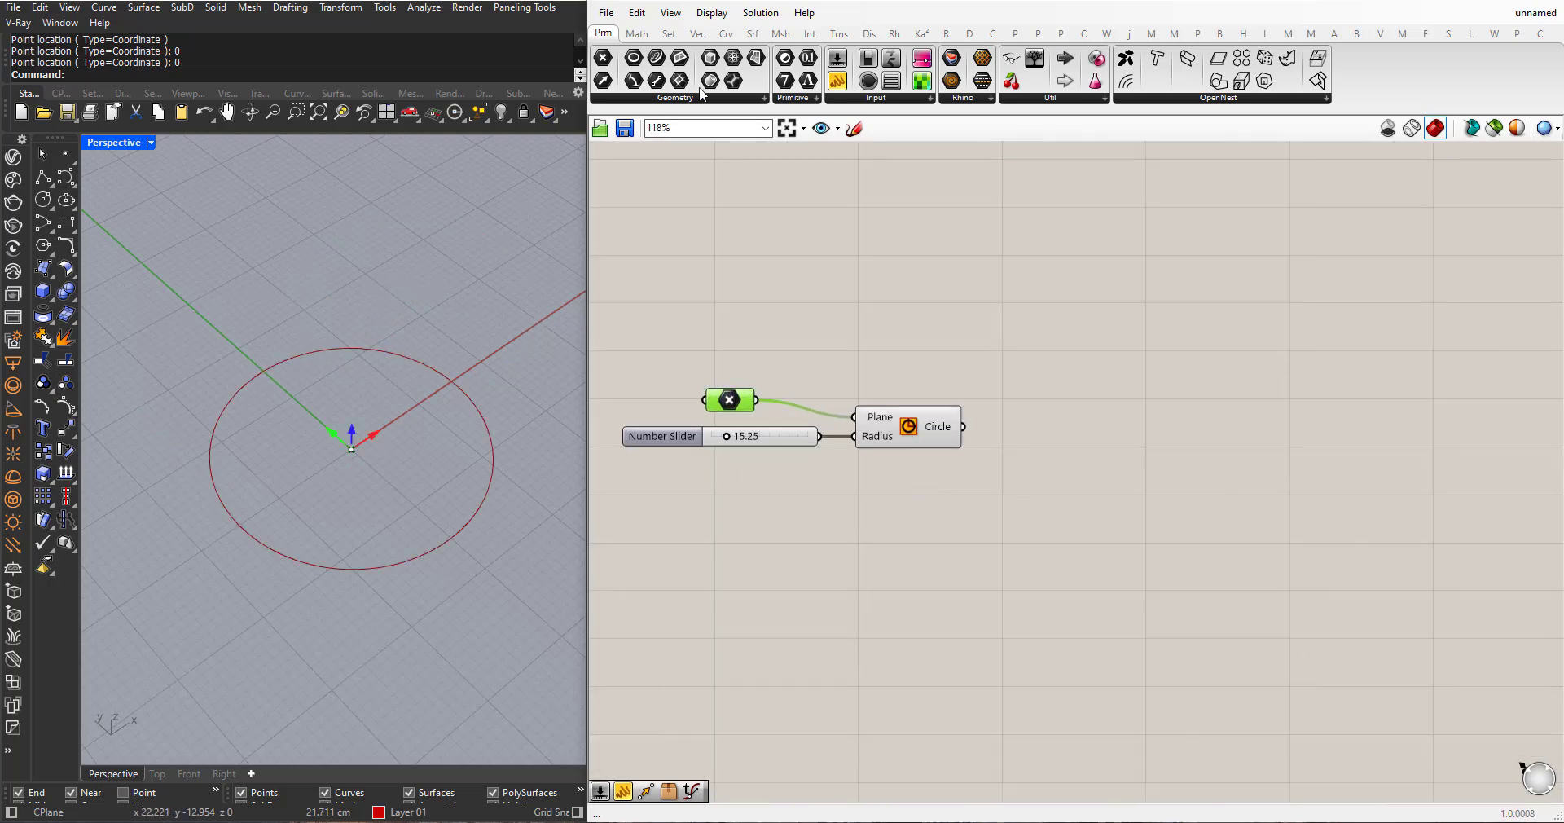
click(726, 34)
click(672, 98)
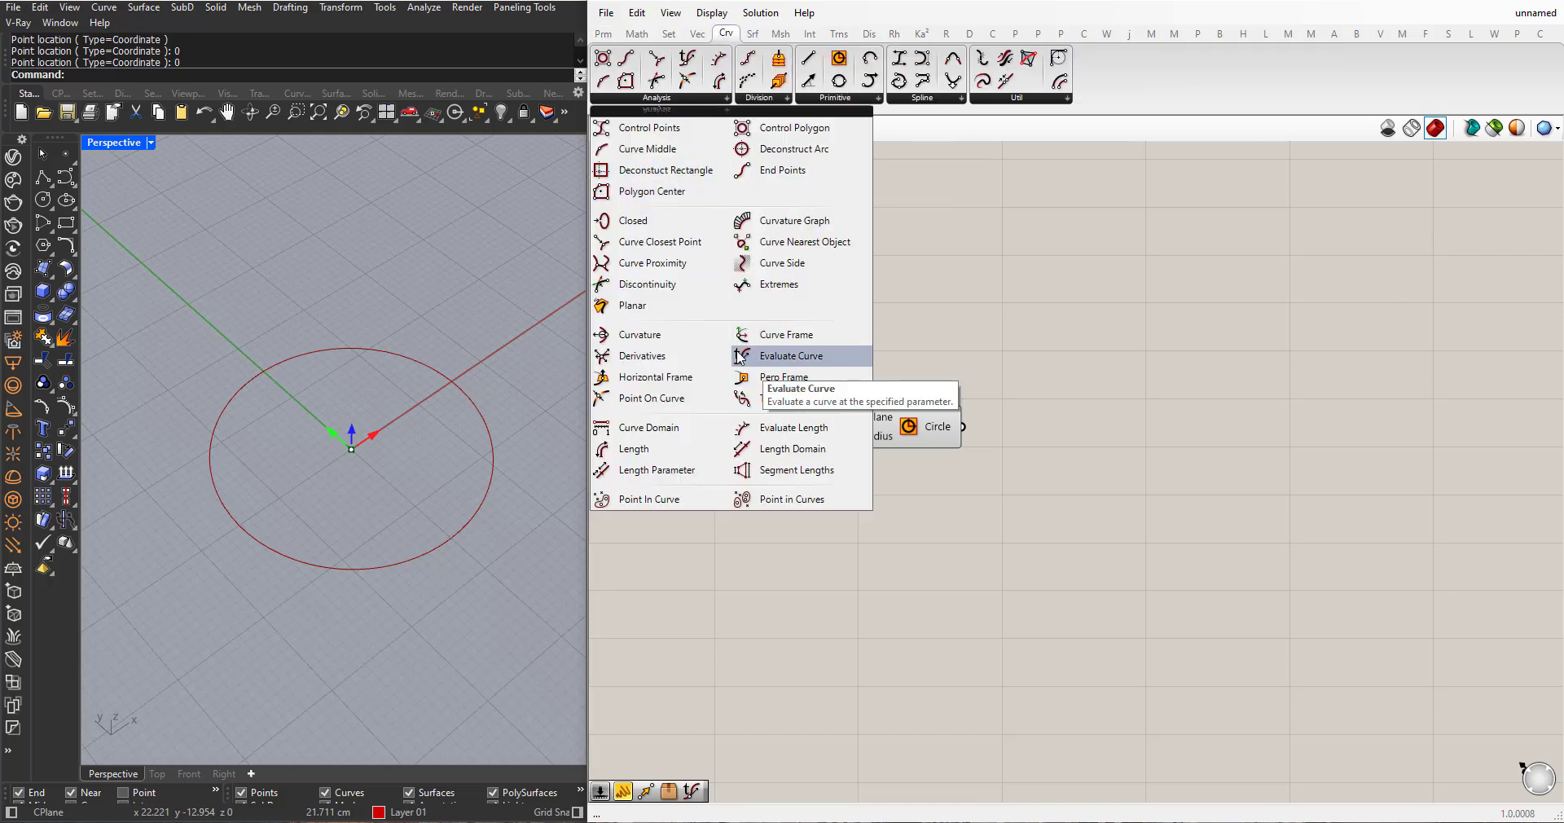
drag(789, 359, 1056, 457)
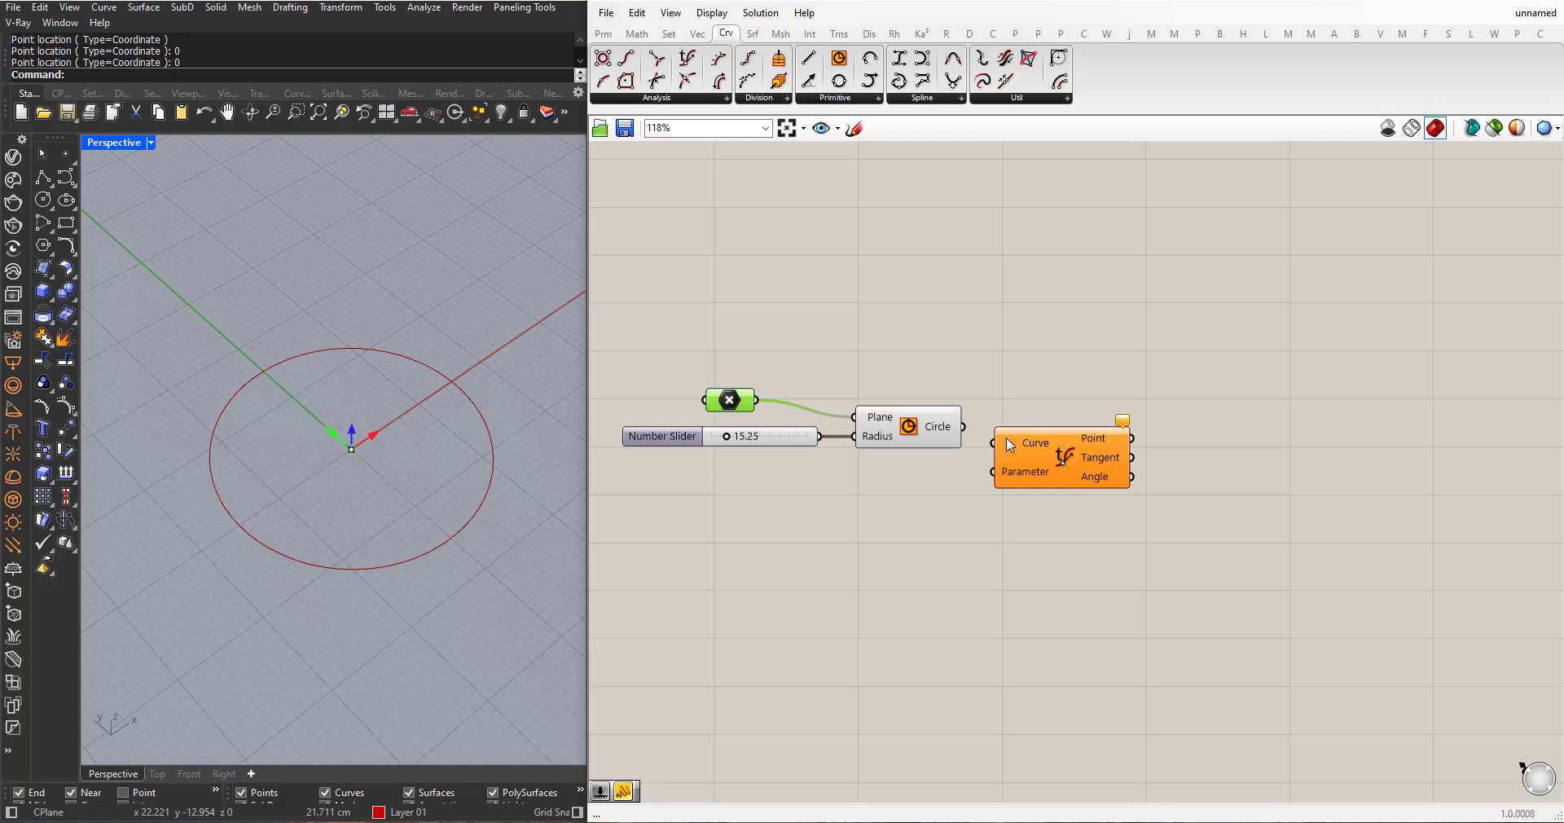
drag(968, 436, 1051, 495)
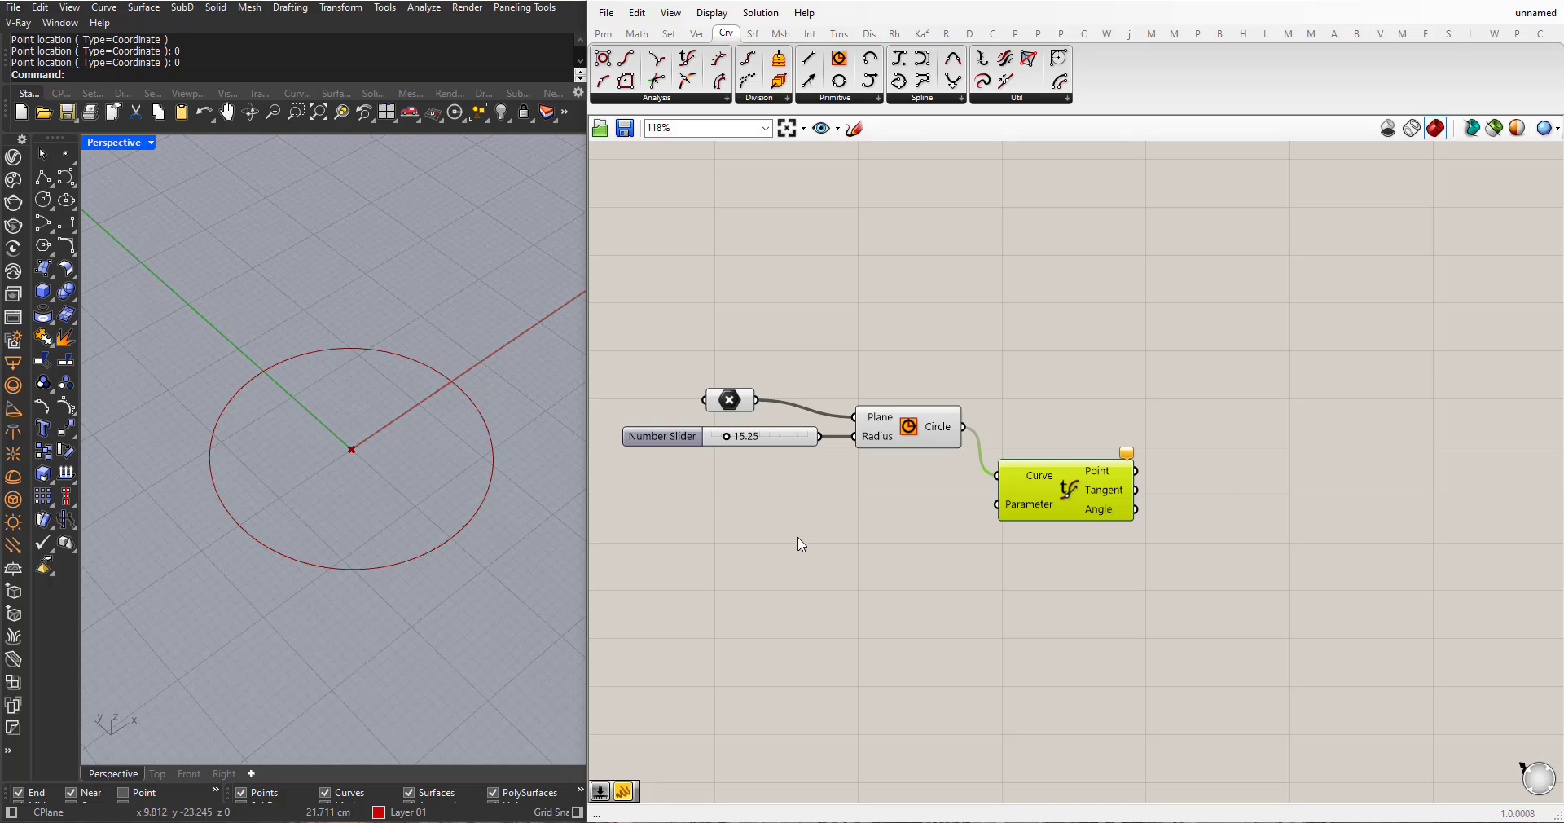
- Create a panel containing 0 and connect it to the Parameter input of Evaluate Curve
double_click(833, 559)
text(//0)
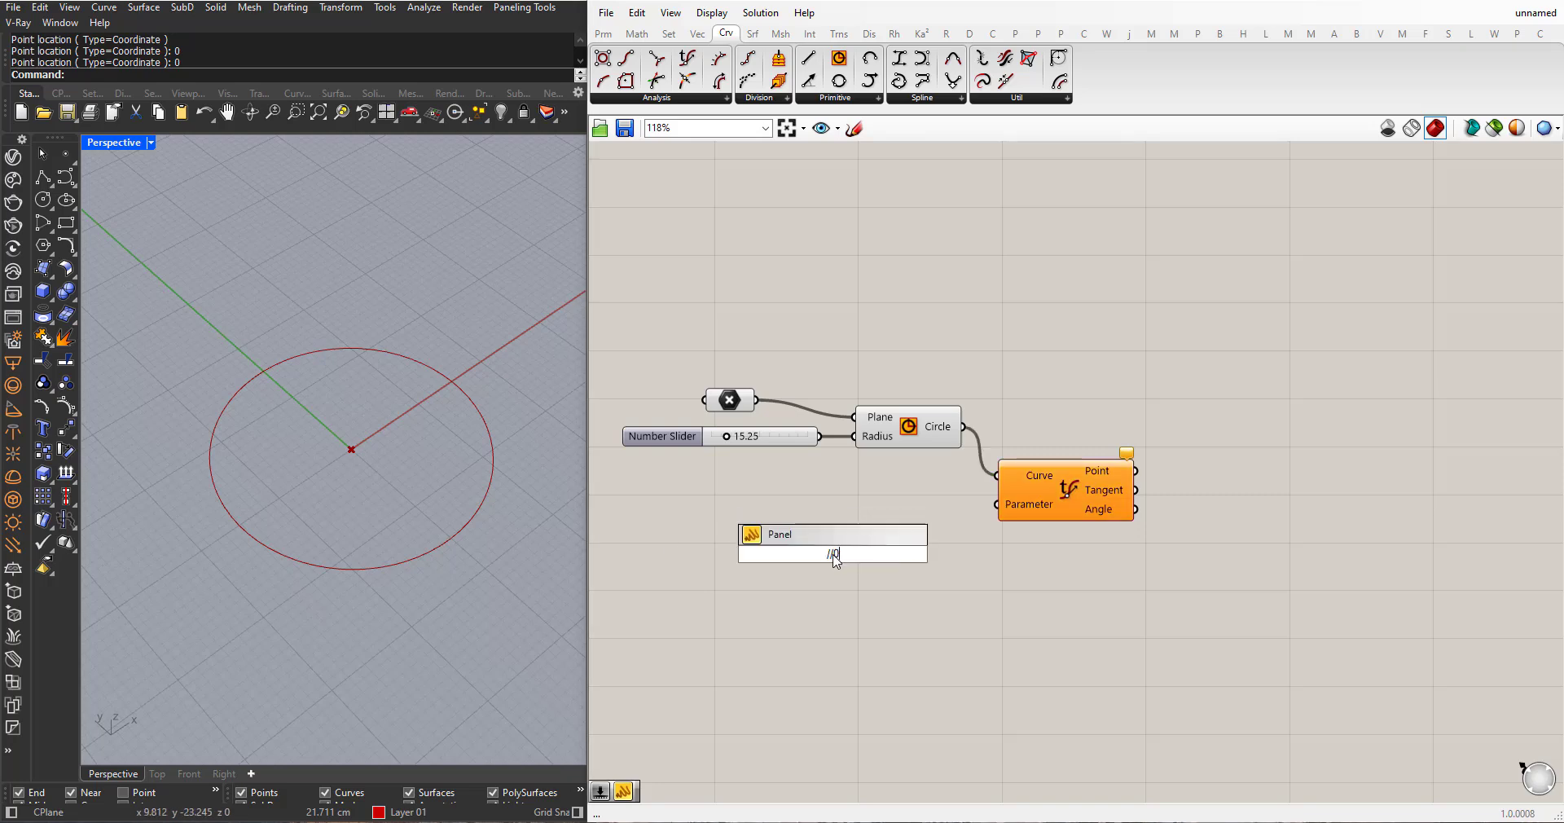
key(Return)
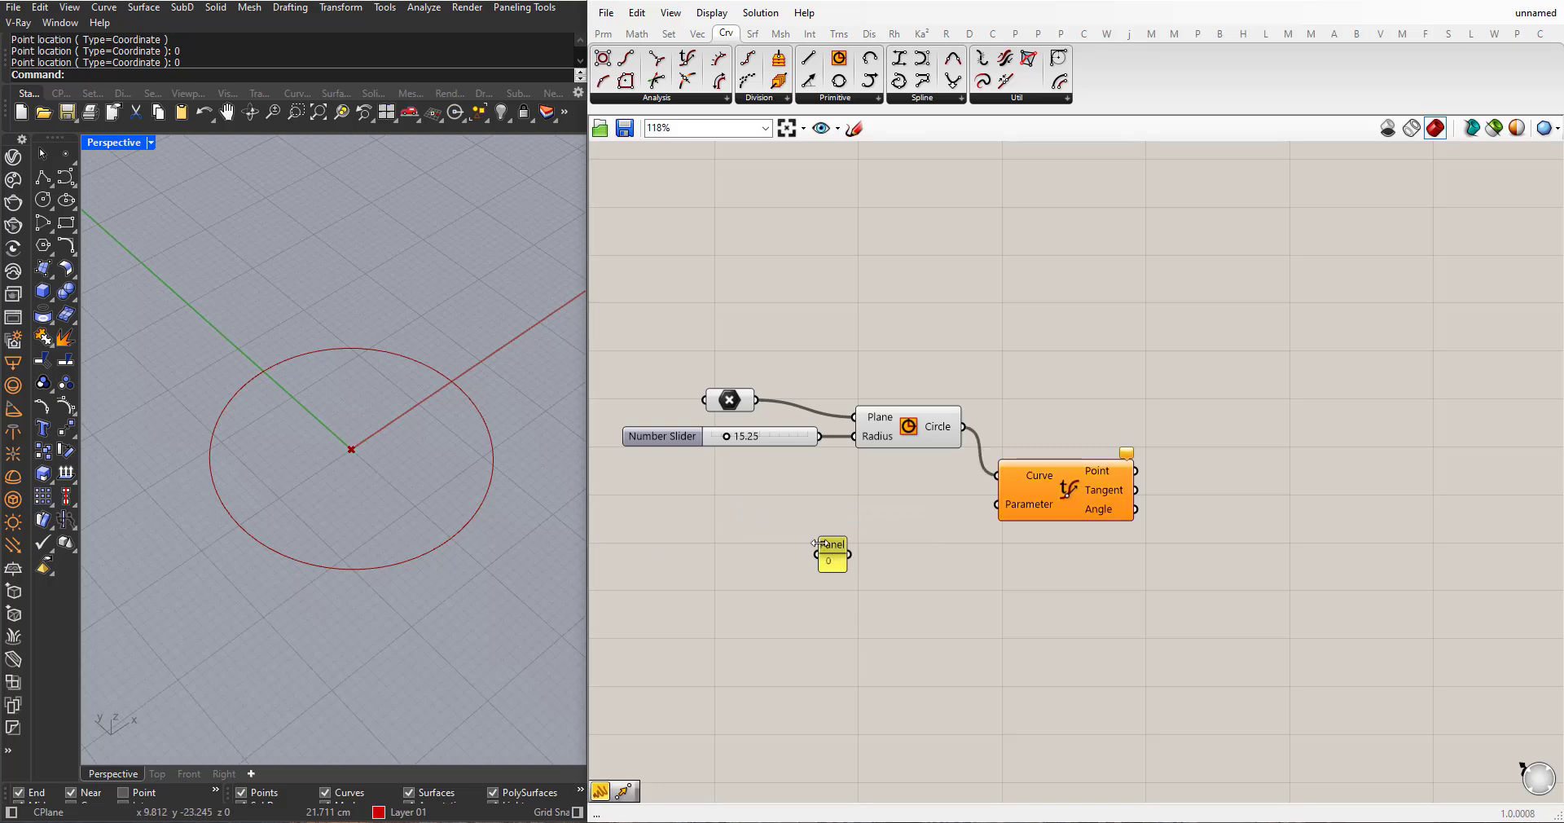
drag(833, 554, 939, 505)
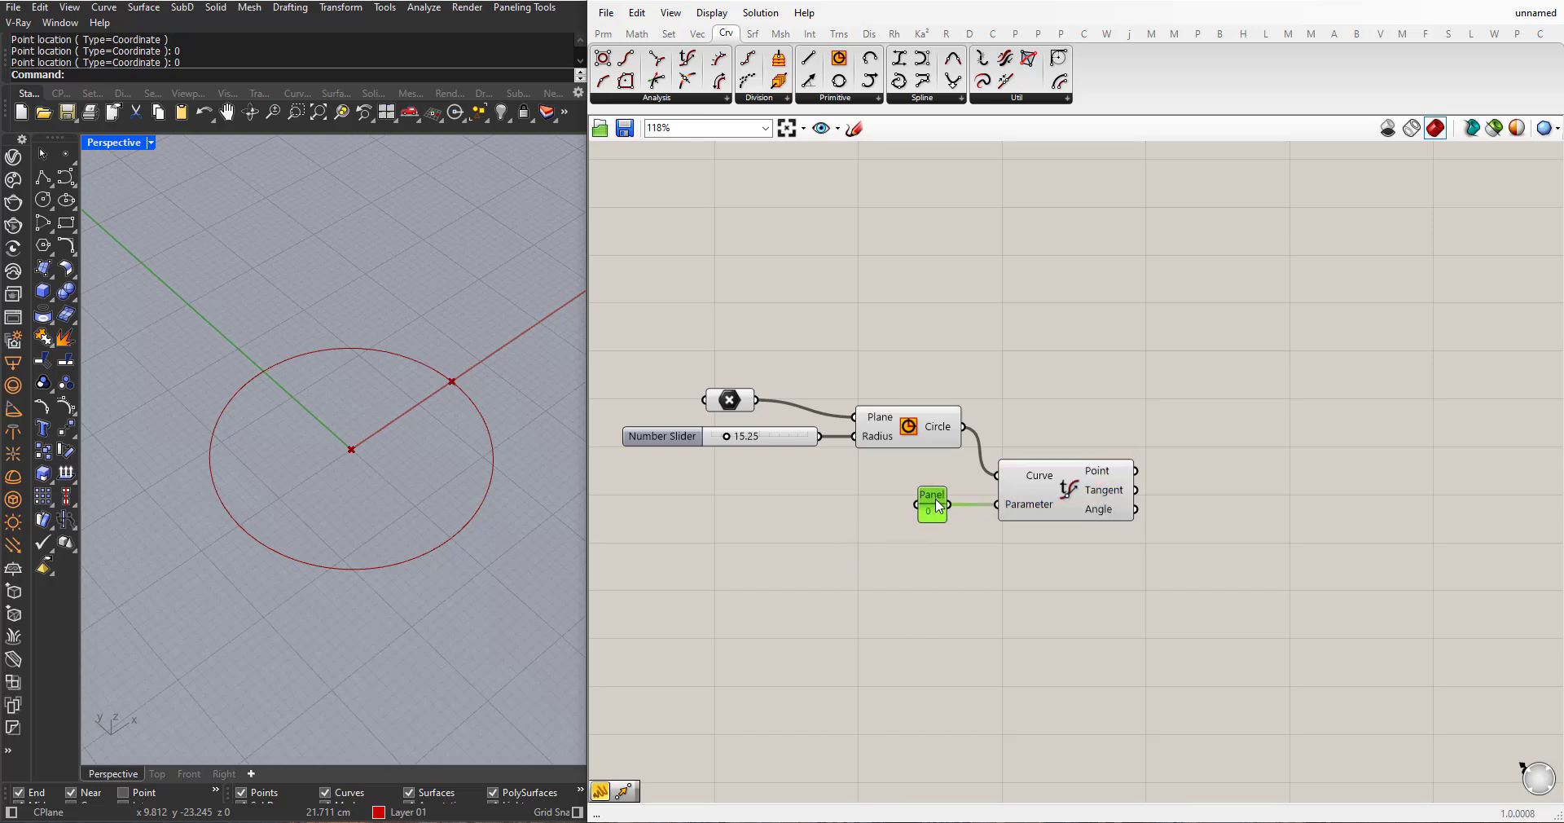
- Add a Move component beside Evaluate Curve and connect the evaluated Point to its Geometry input
mouse_move(307, 488)
right_down()
mouse_move(374, 489)
mouse_move(282, 474)
right_up()
scroll(461, 484, up, 5)
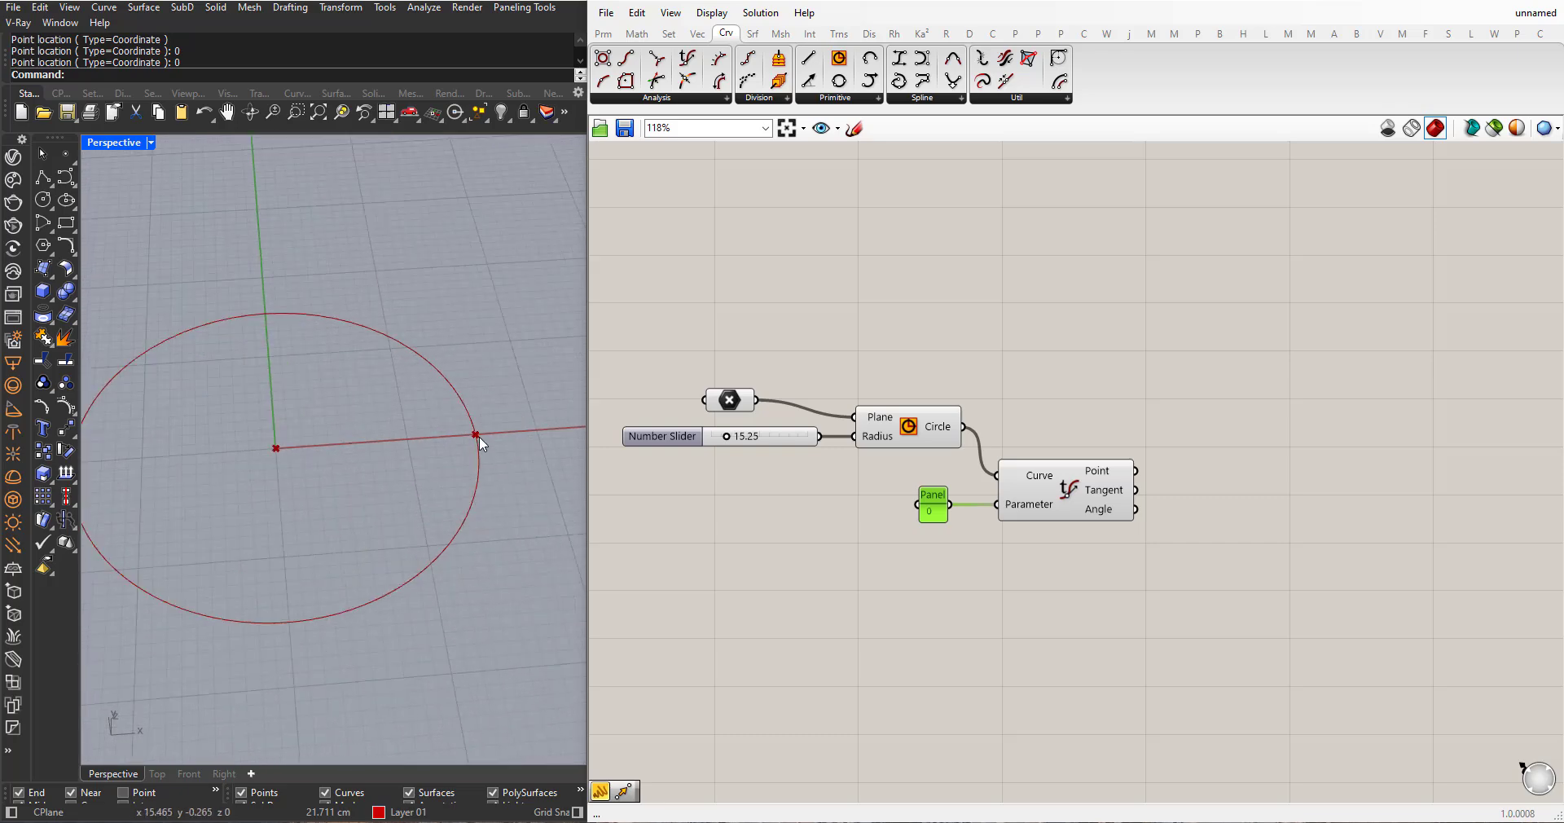
scroll(731, 478, down, 2)
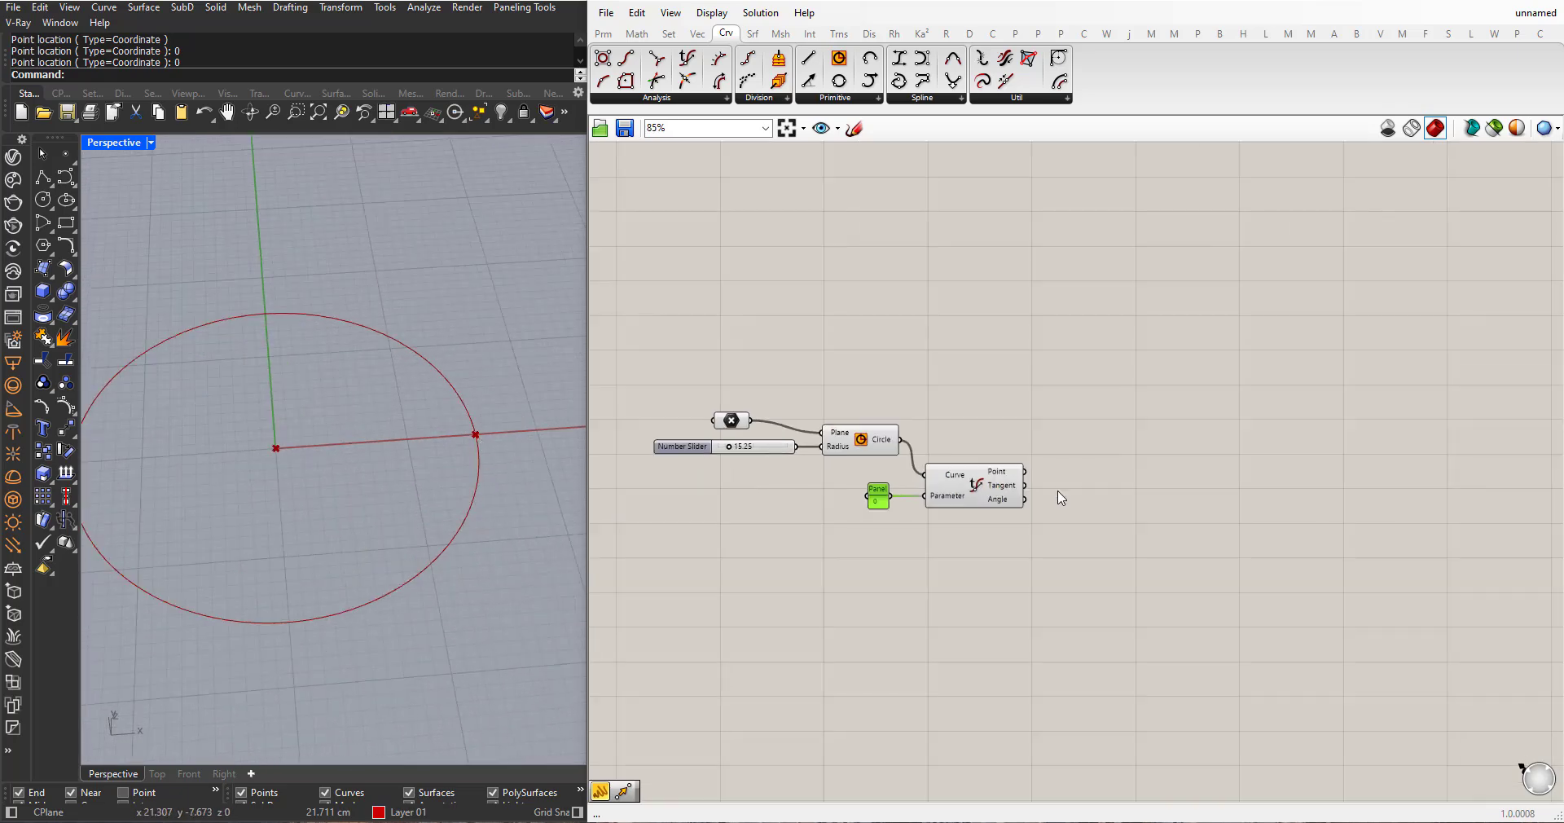
double_click(1116, 484)
text(move)
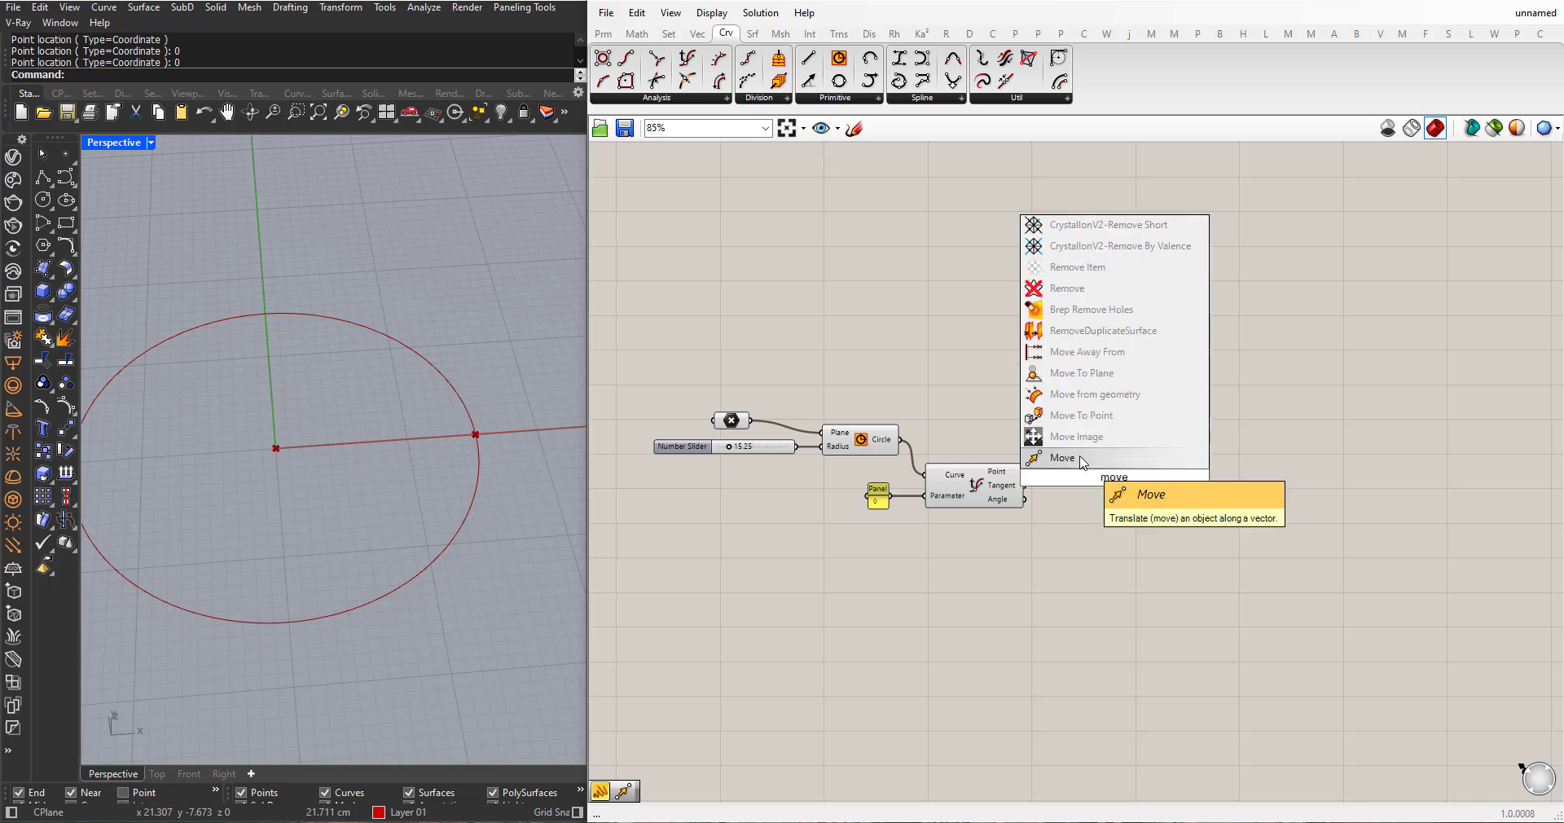
click(1085, 459)
drag(1093, 474, 1104, 532)
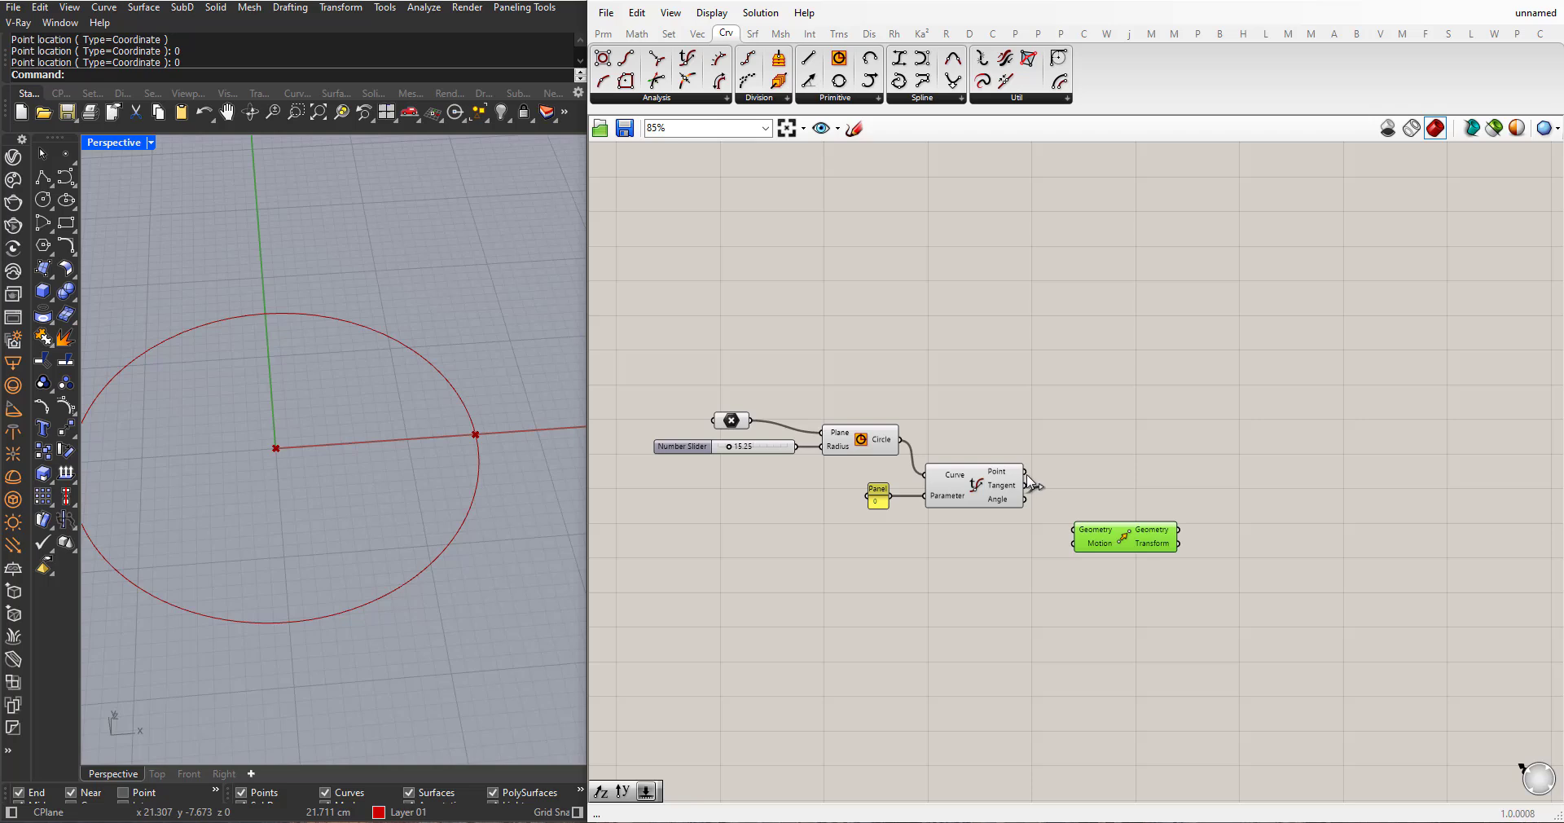
drag(1025, 471, 1112, 549)
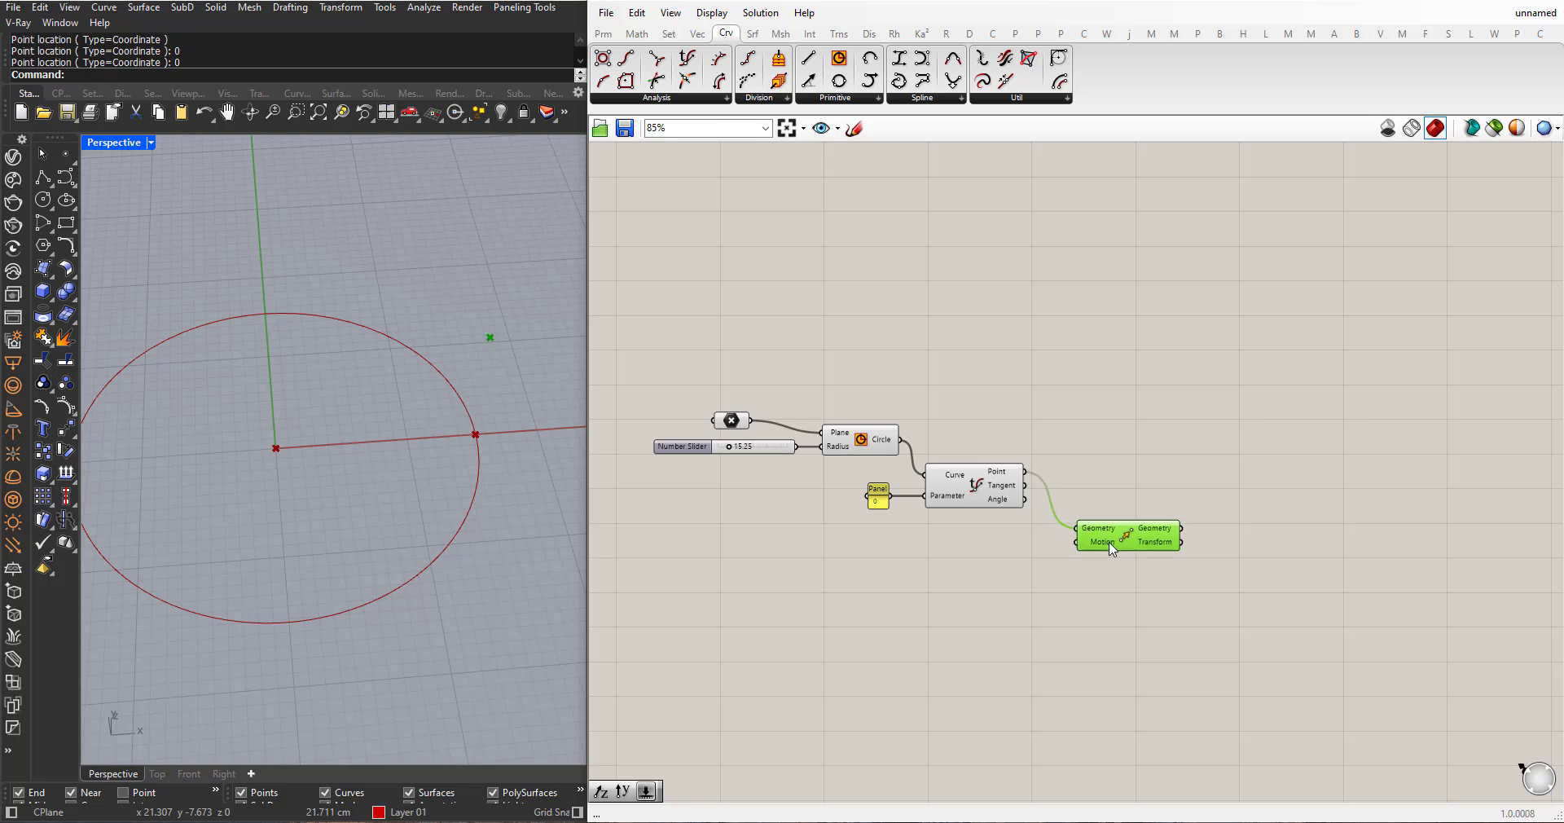
- Add a Unit Z component and connect its Unit vector output to the Motion input of Move
double_click(971, 577)
text(z)
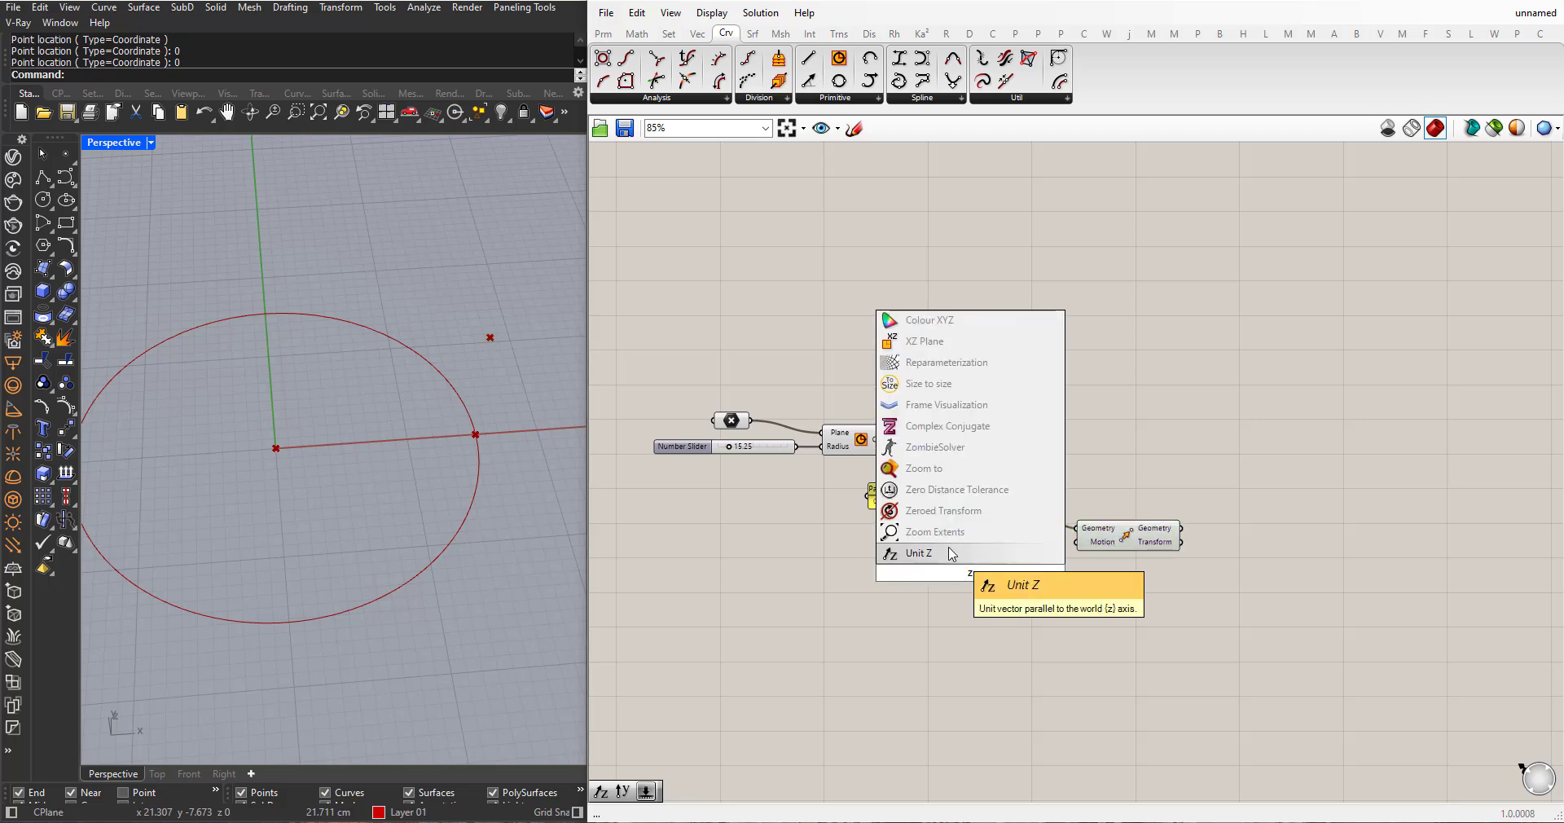
click(950, 550)
drag(972, 582, 1076, 542)
click(1066, 564)
- Create a number slider set to 22 and connect it to the Factor input of Unit Z
double_click(850, 614)
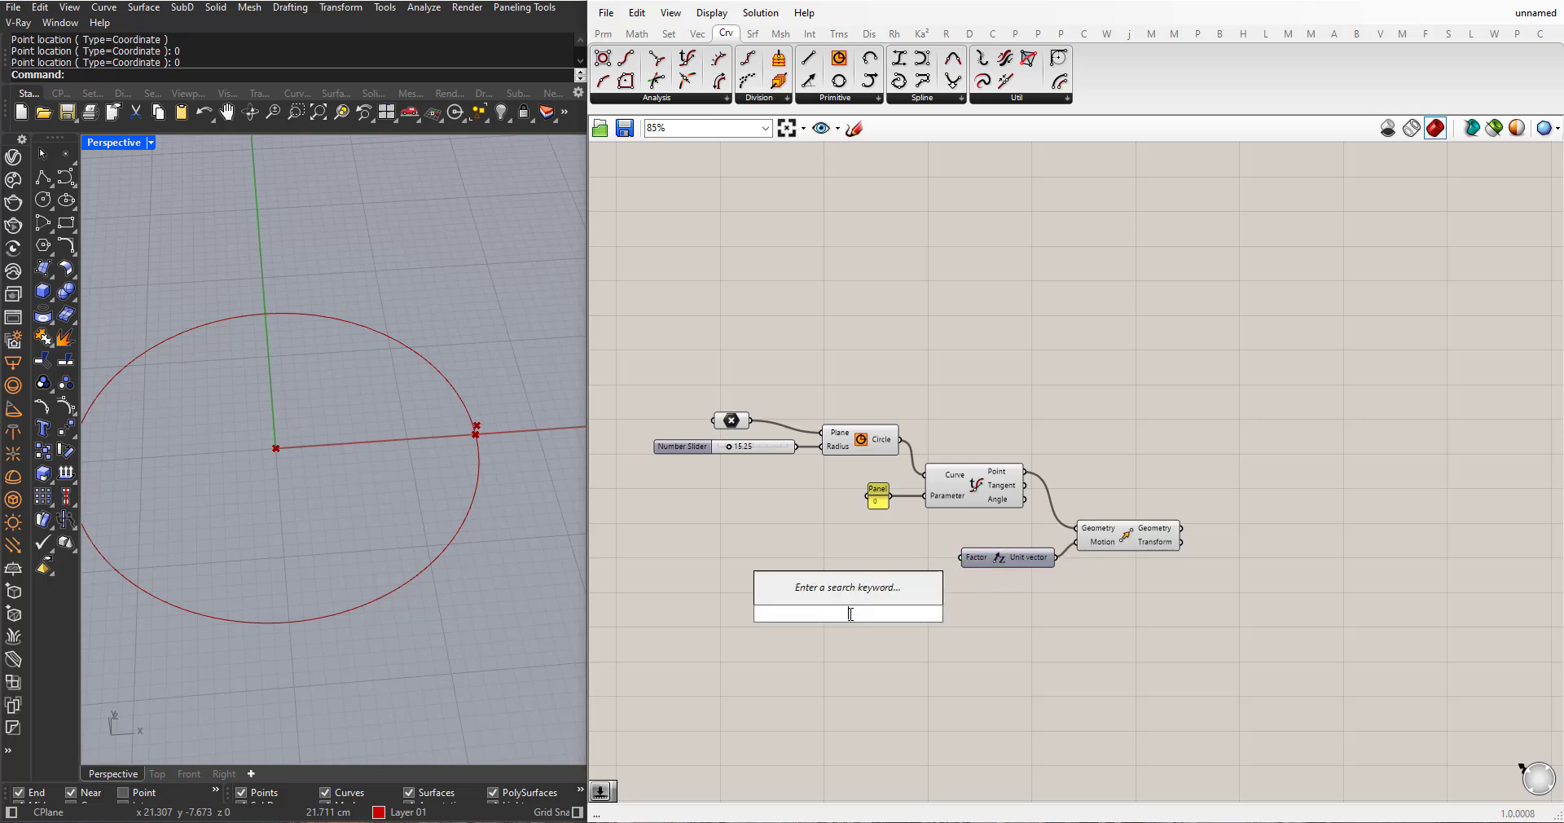
text(20)
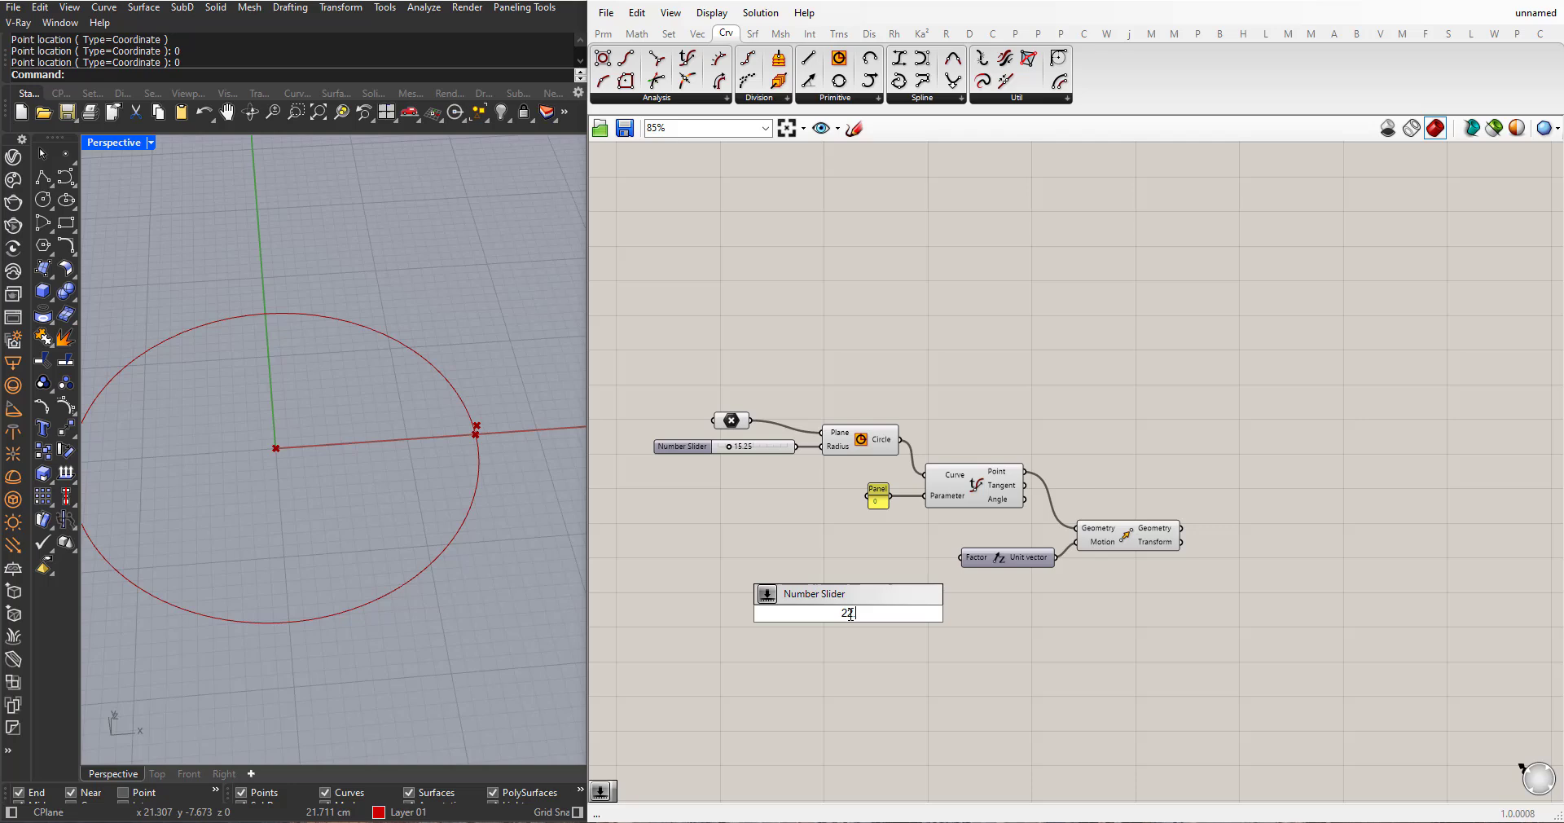
key(Return)
drag(819, 625, 831, 572)
drag(929, 562, 963, 558)
right_drag(391, 537, 461, 478)
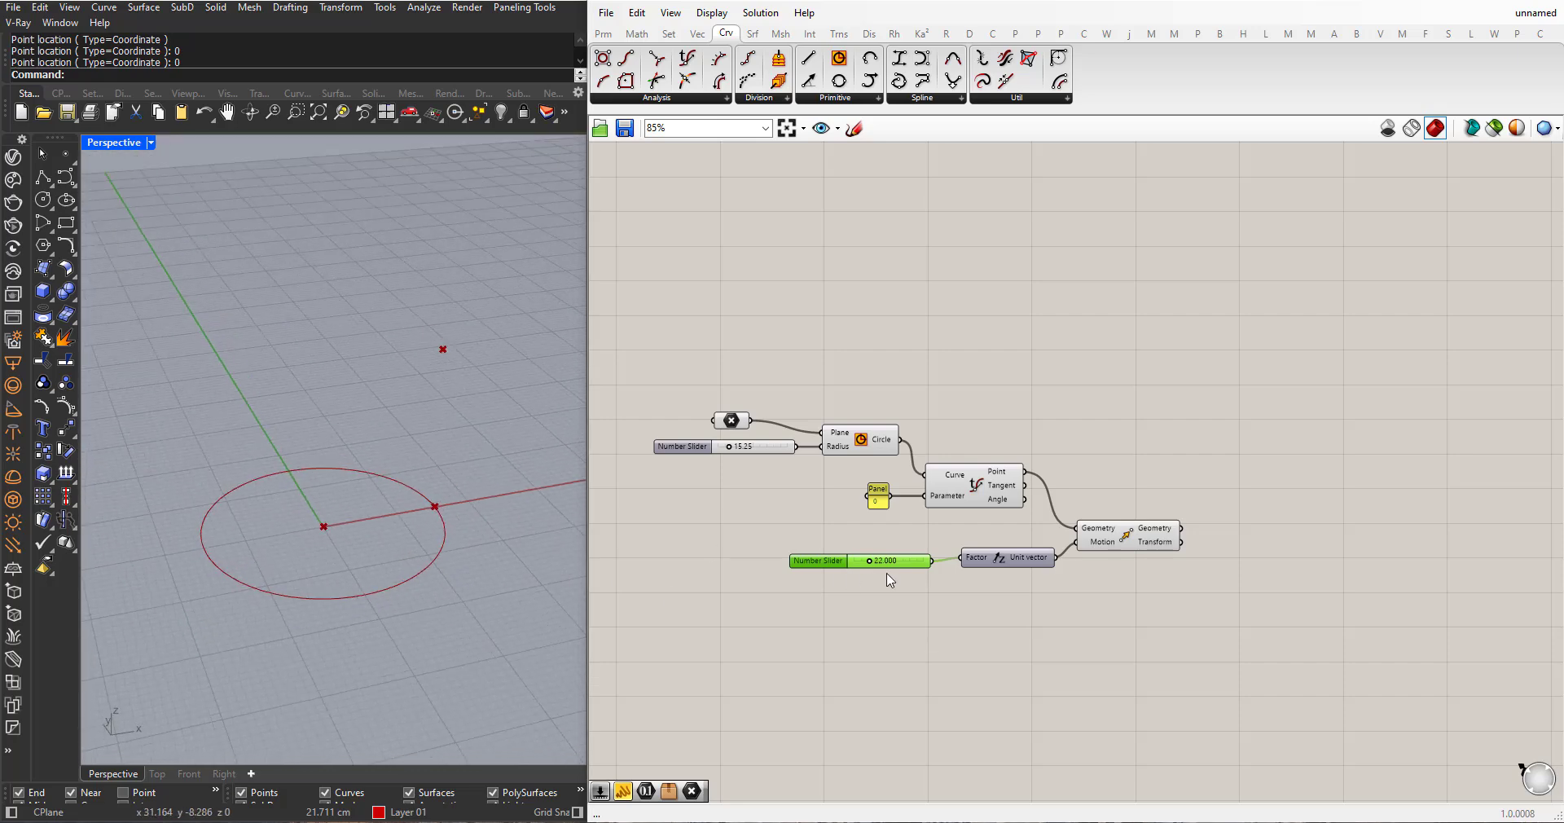
- Raise the height slider feeding the Unit Z factor to 30.5
scroll(876, 575, up, 3)
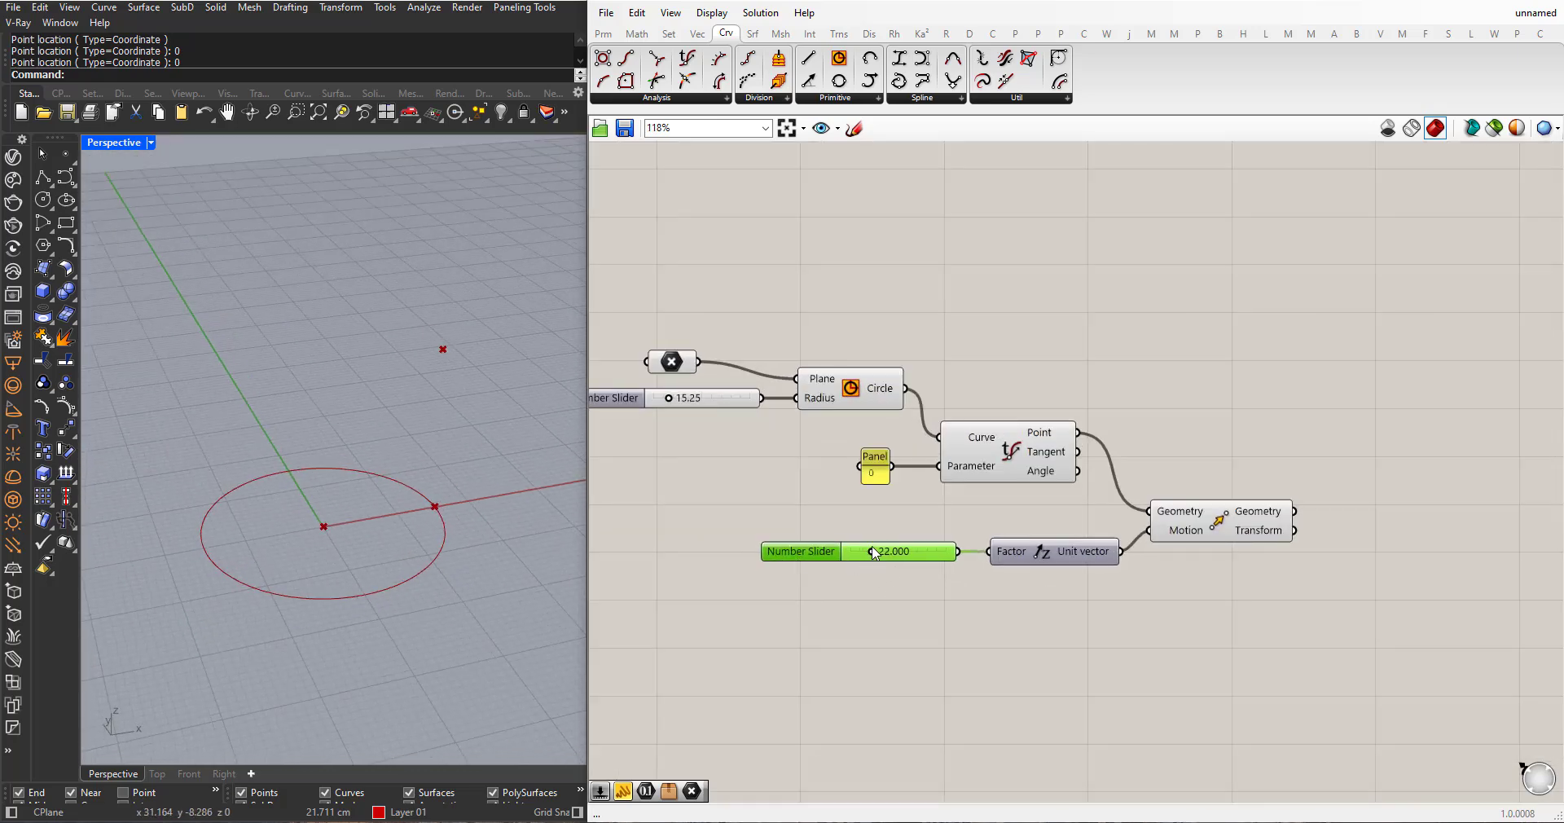
drag(873, 556, 880, 557)
scroll(858, 570, down, 3)
right_drag(391, 525, 461, 427)
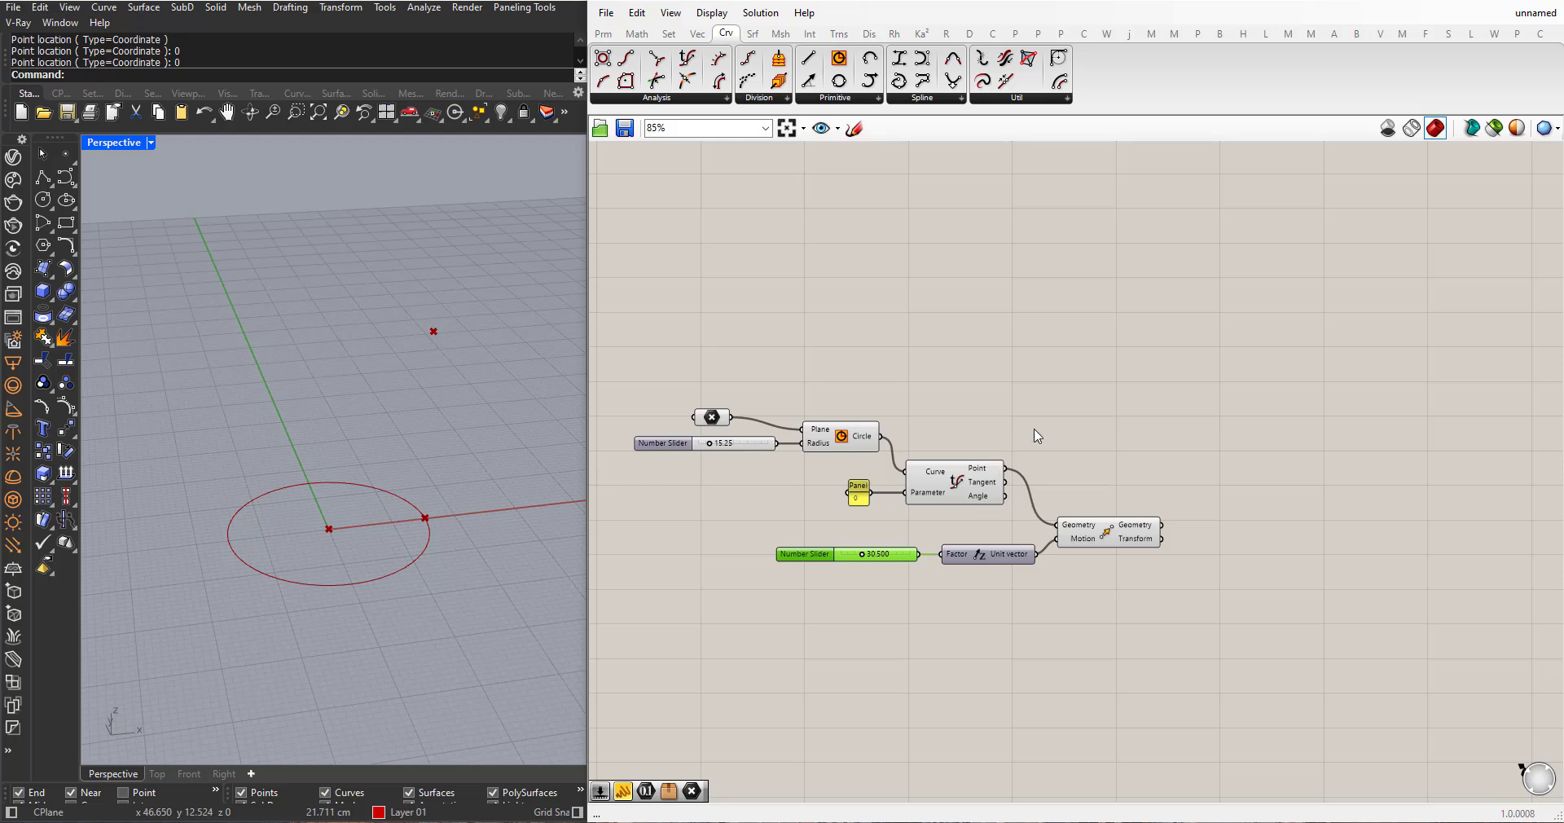
- Place a second Move component above the first one
double_click(1083, 400)
text(m)
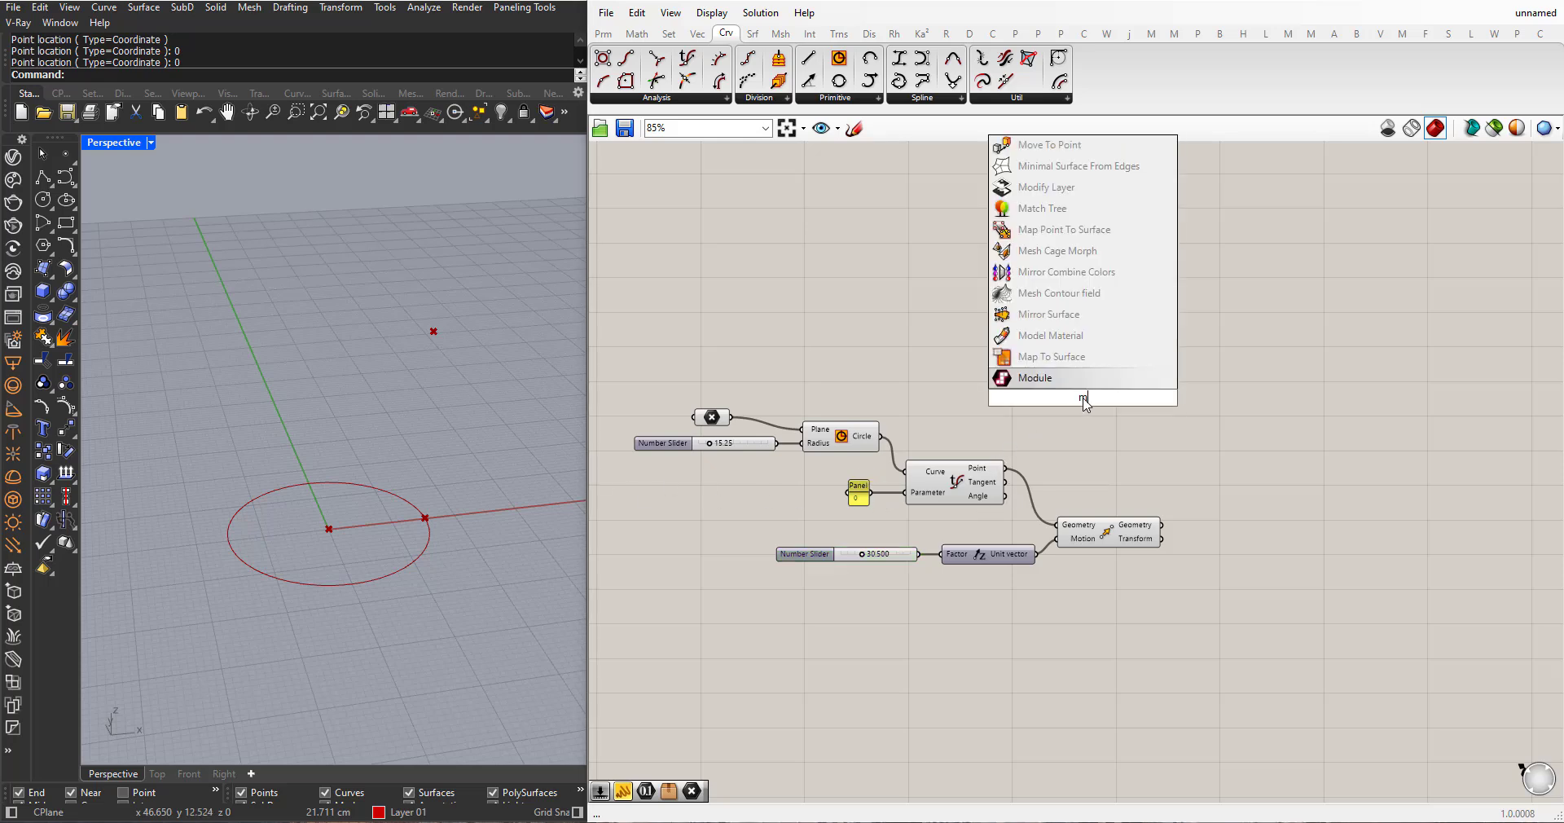
text(ove)
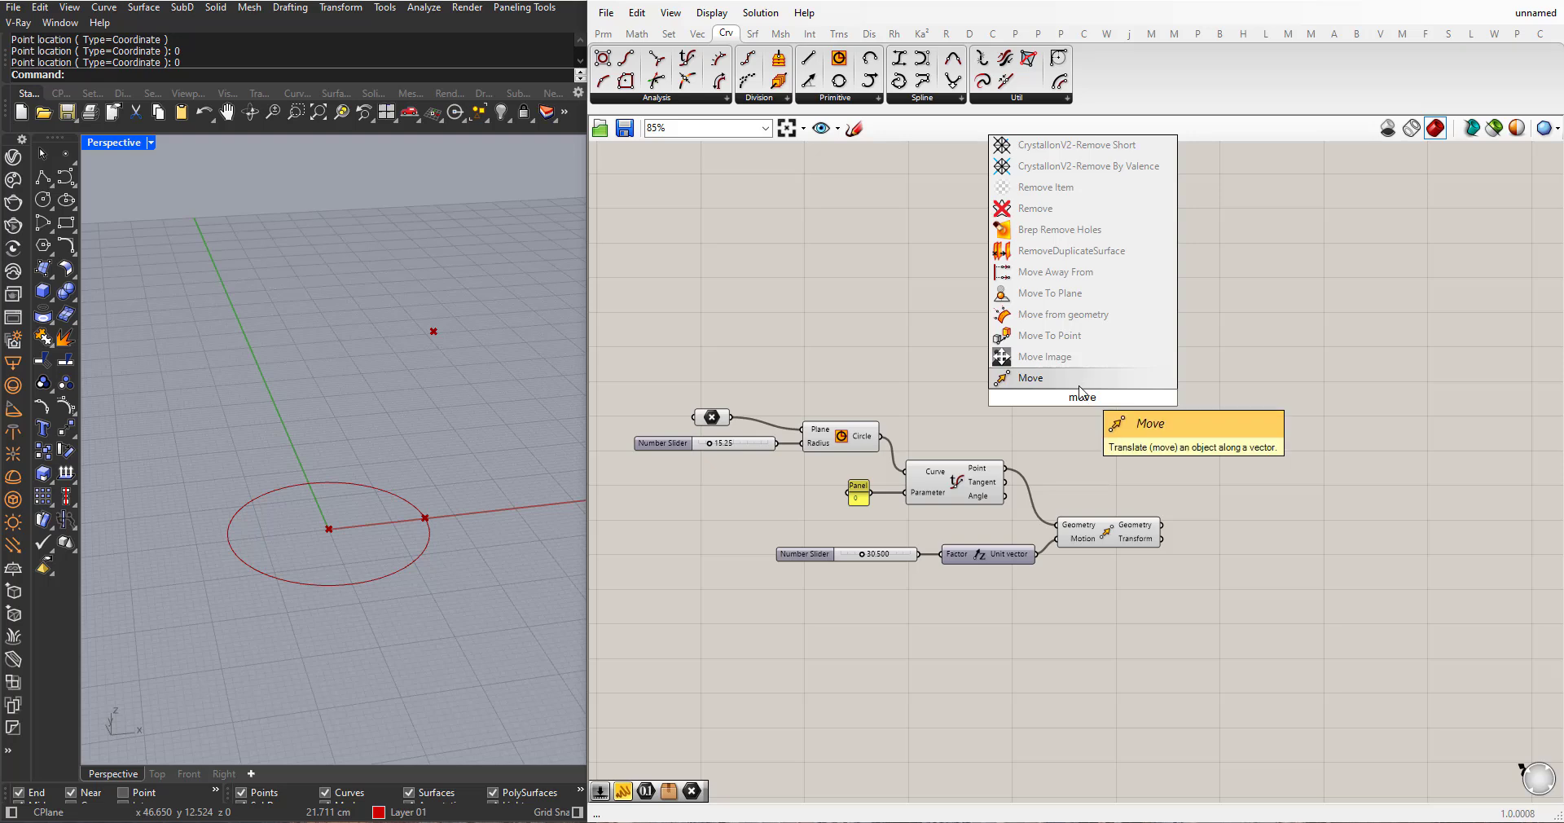
key(Return)
drag(1092, 409, 1128, 379)
- Duplicate the height slider with its Unit Z component and connect the copied vector to the upper Move's Motion input
drag(993, 623, 855, 567)
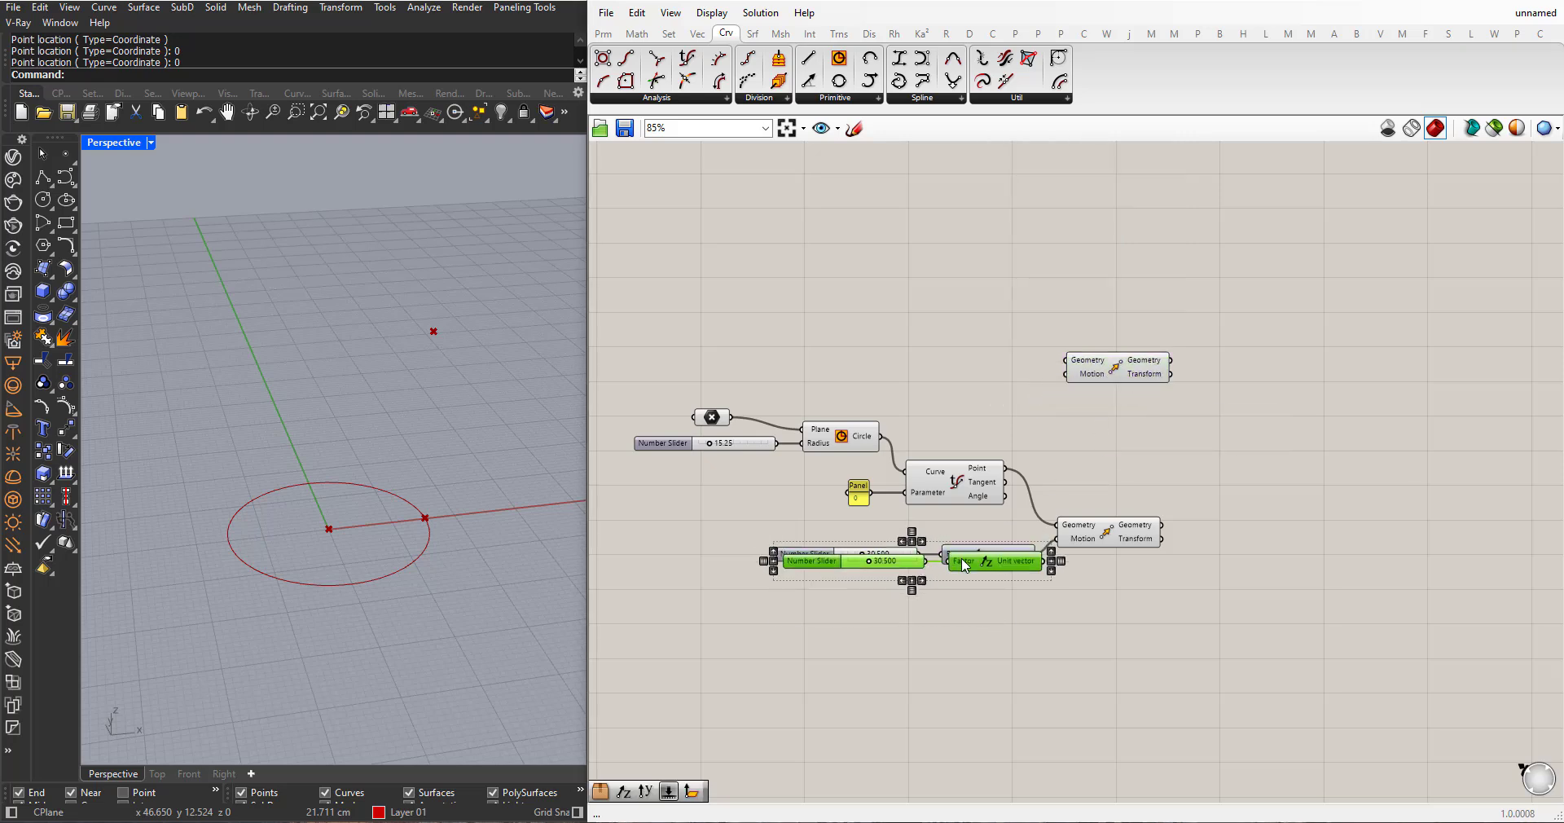
alt+drag(968, 560, 941, 371)
drag(1127, 359, 1149, 329)
drag(968, 383, 1088, 344)
click(1063, 380)
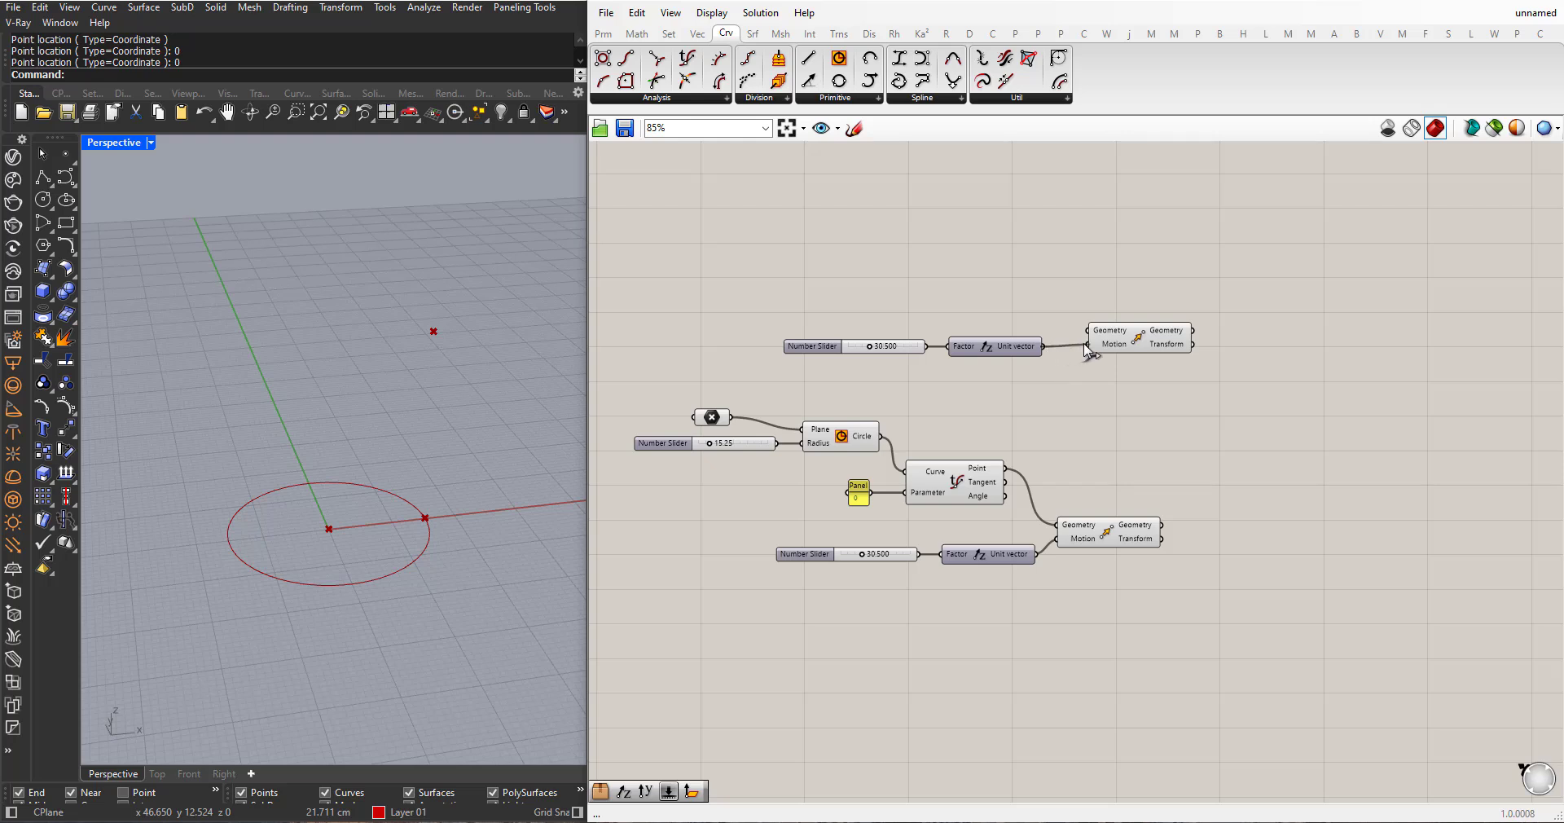
drag(833, 350, 822, 350)
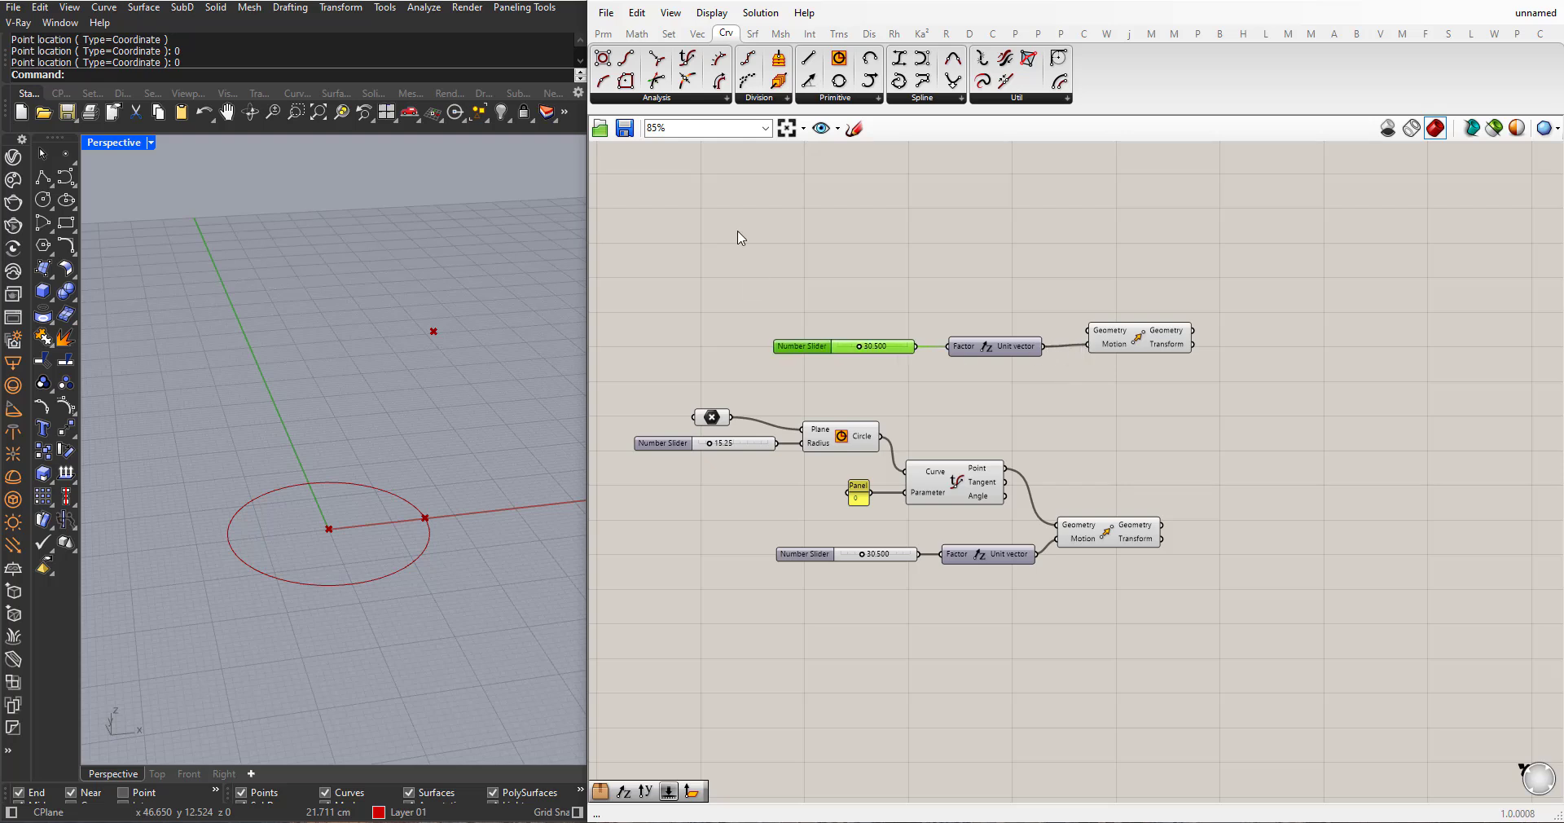
- Add a Division component below the copied Unit Z and connect the original height slider to its A input
click(637, 33)
drag(692, 80, 786, 217)
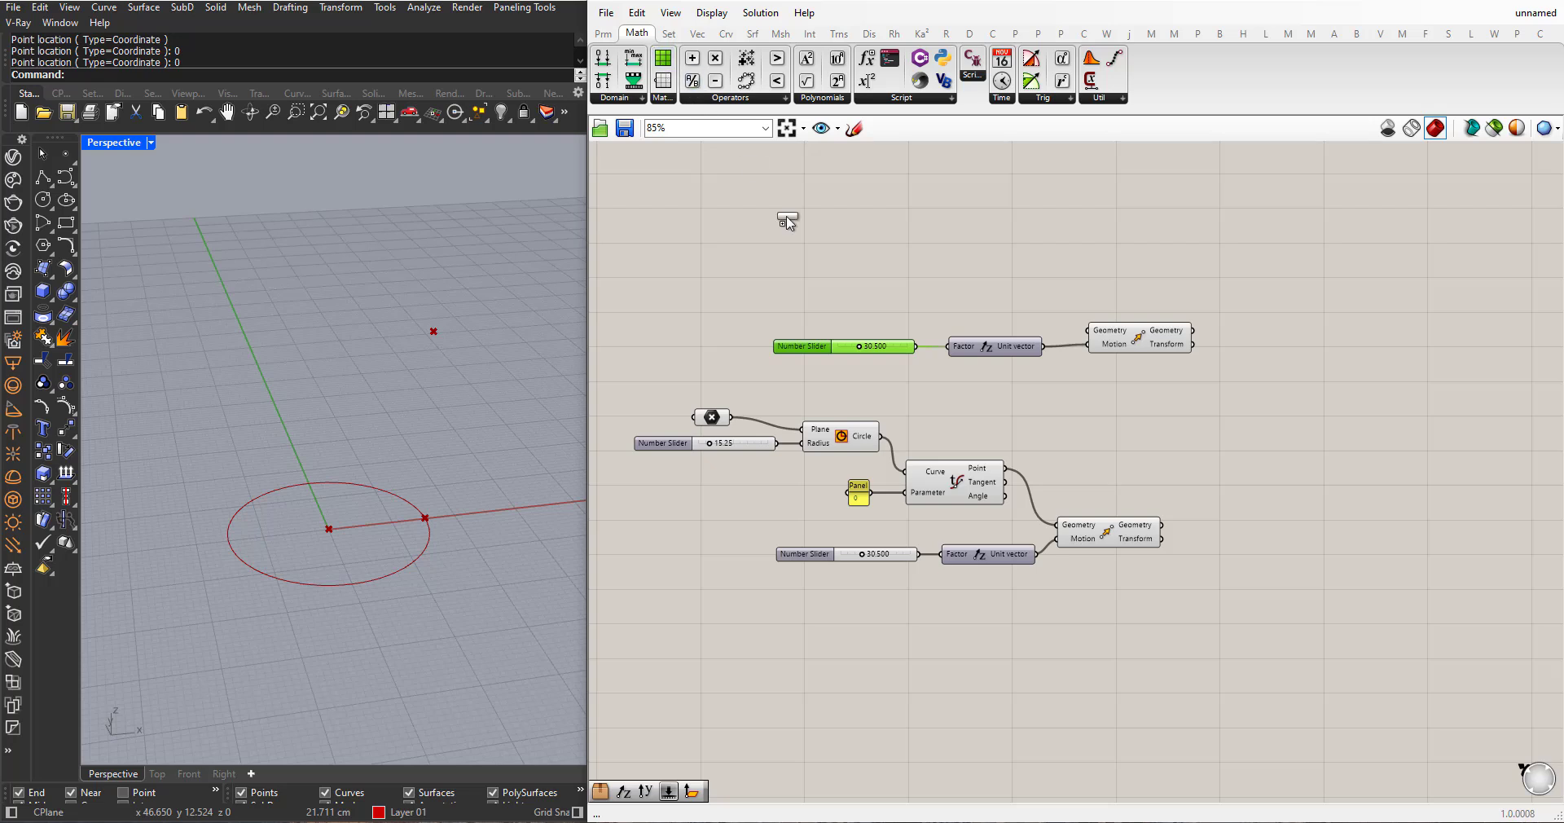
drag(985, 392, 949, 393)
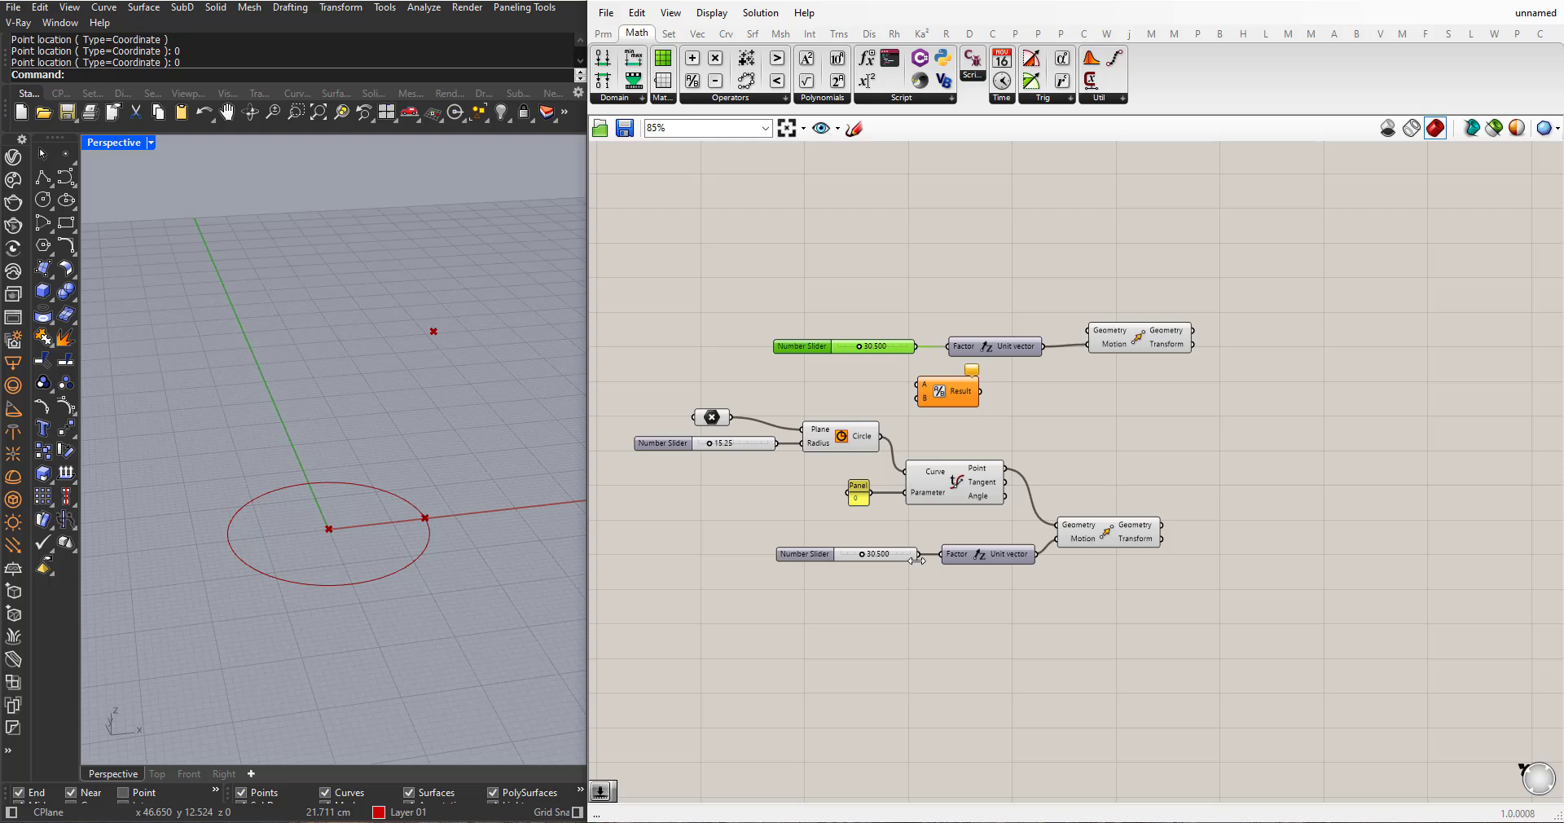
drag(919, 555, 919, 384)
- Delete the copied height slider and line up the Division component with the upper Unit Z
key(Delete)
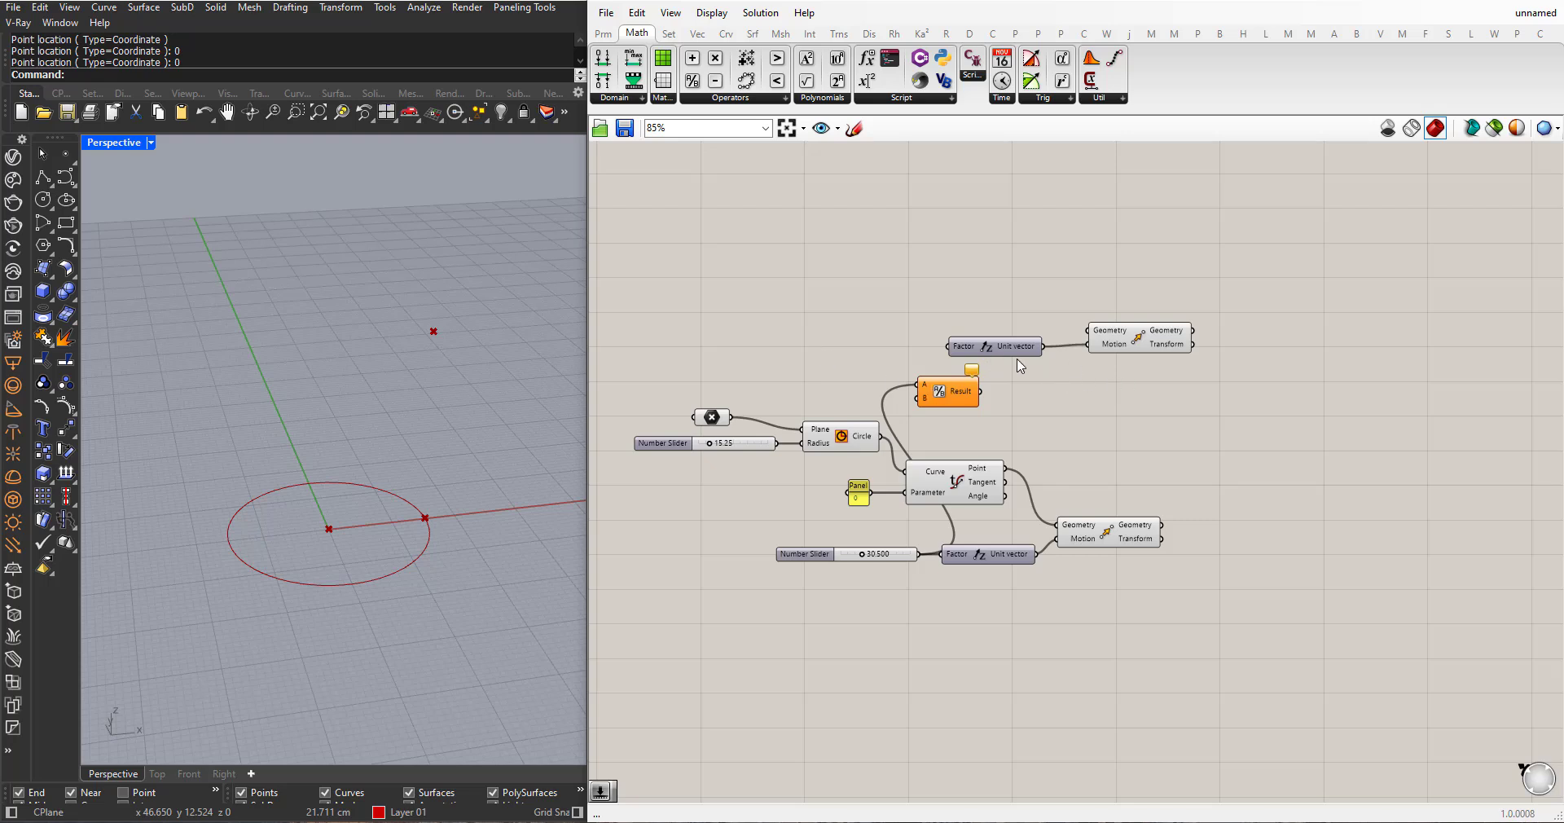
drag(1014, 348, 1052, 346)
click(943, 381)
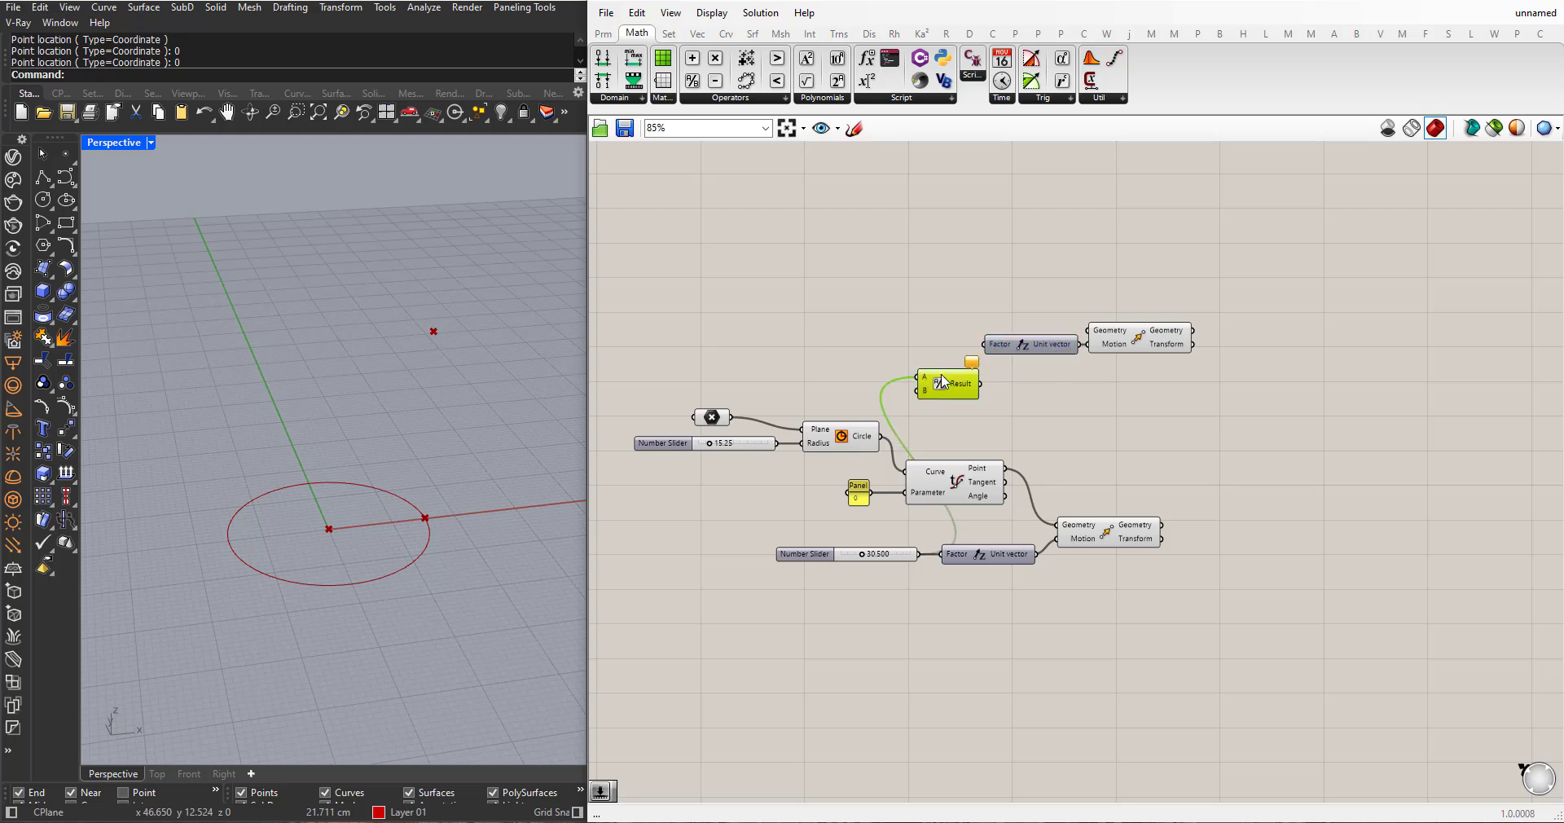
drag(943, 381, 935, 344)
- Connect a panel containing 2 to the Division's B input and the Result to the upper Unit Z's Factor
double_click(782, 360)
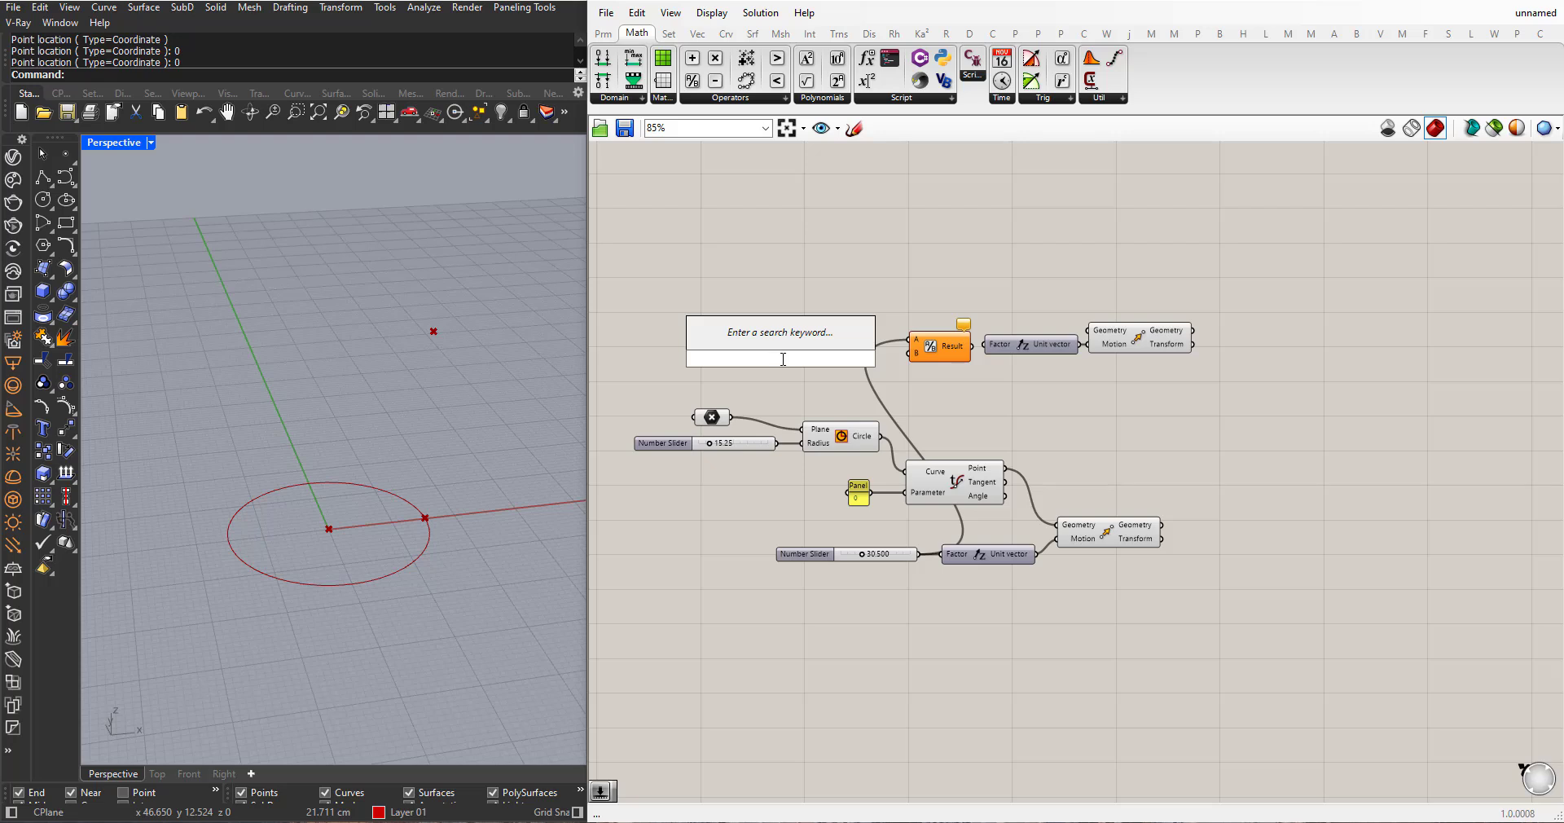
text(//2)
key(Return)
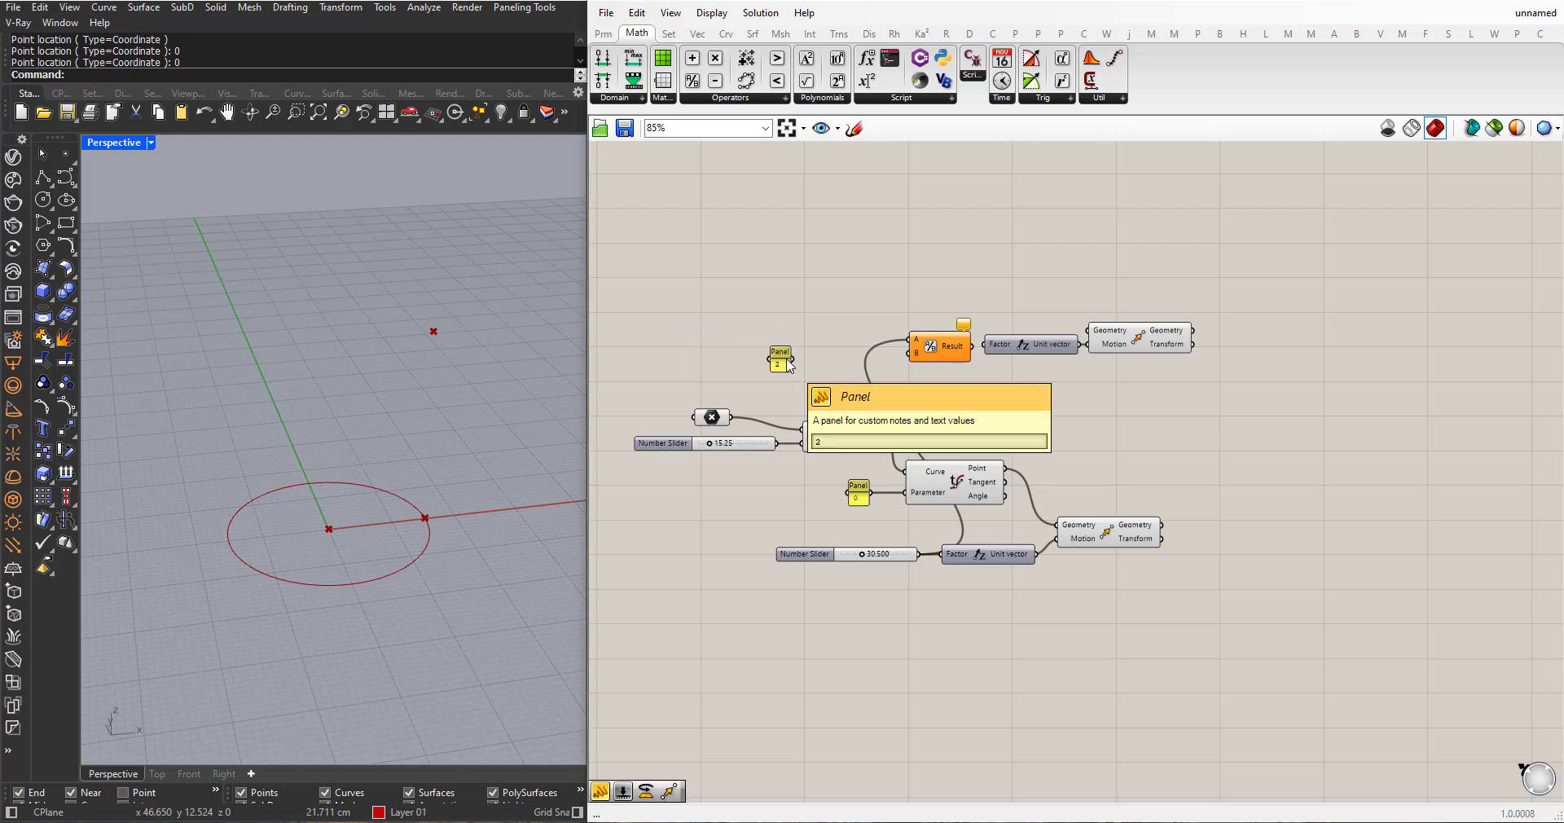
drag(791, 364, 901, 361)
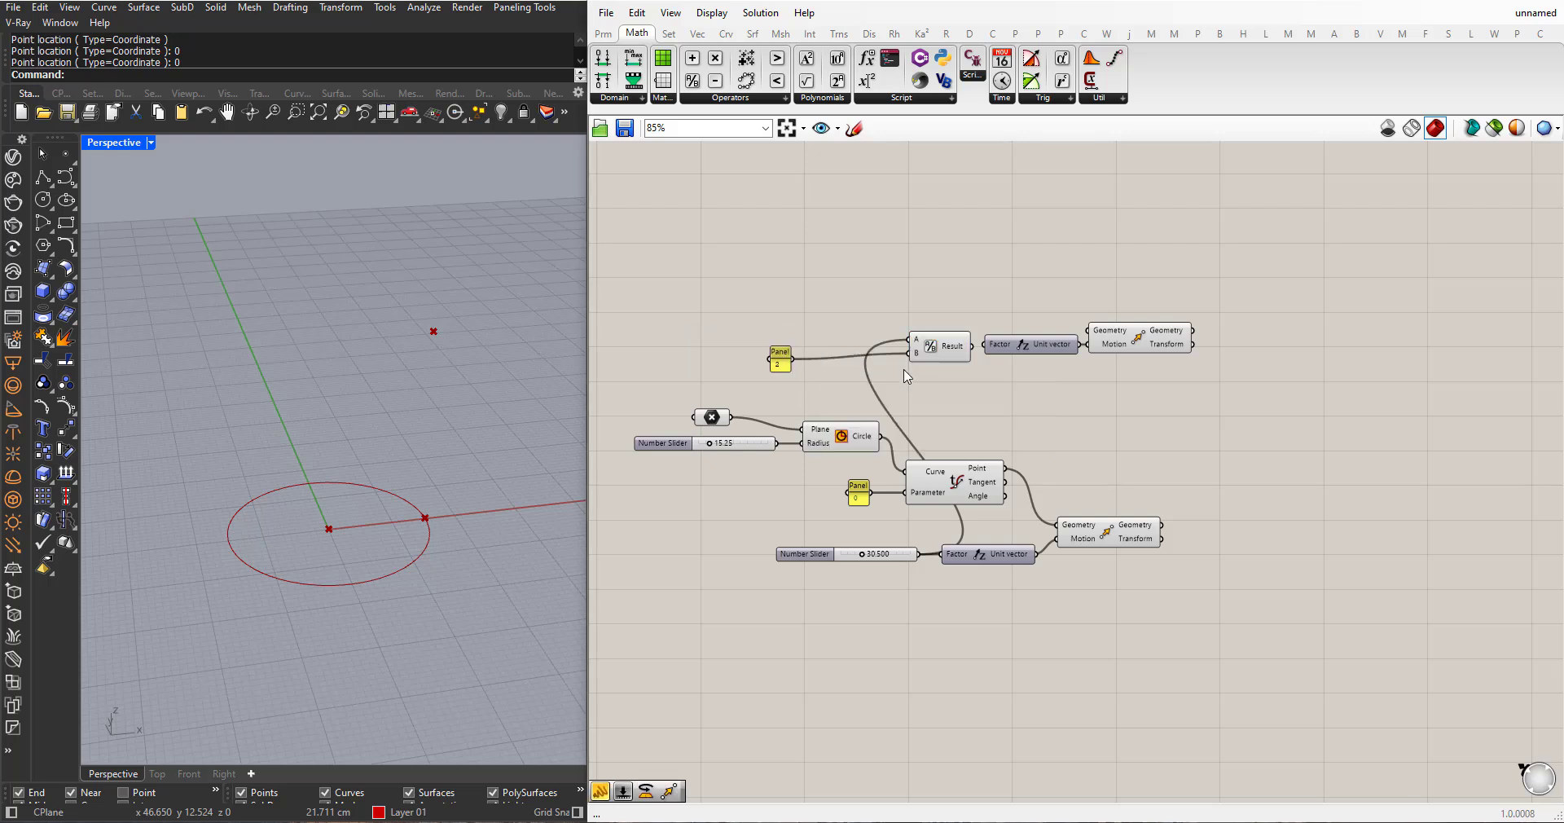
drag(811, 554, 734, 558)
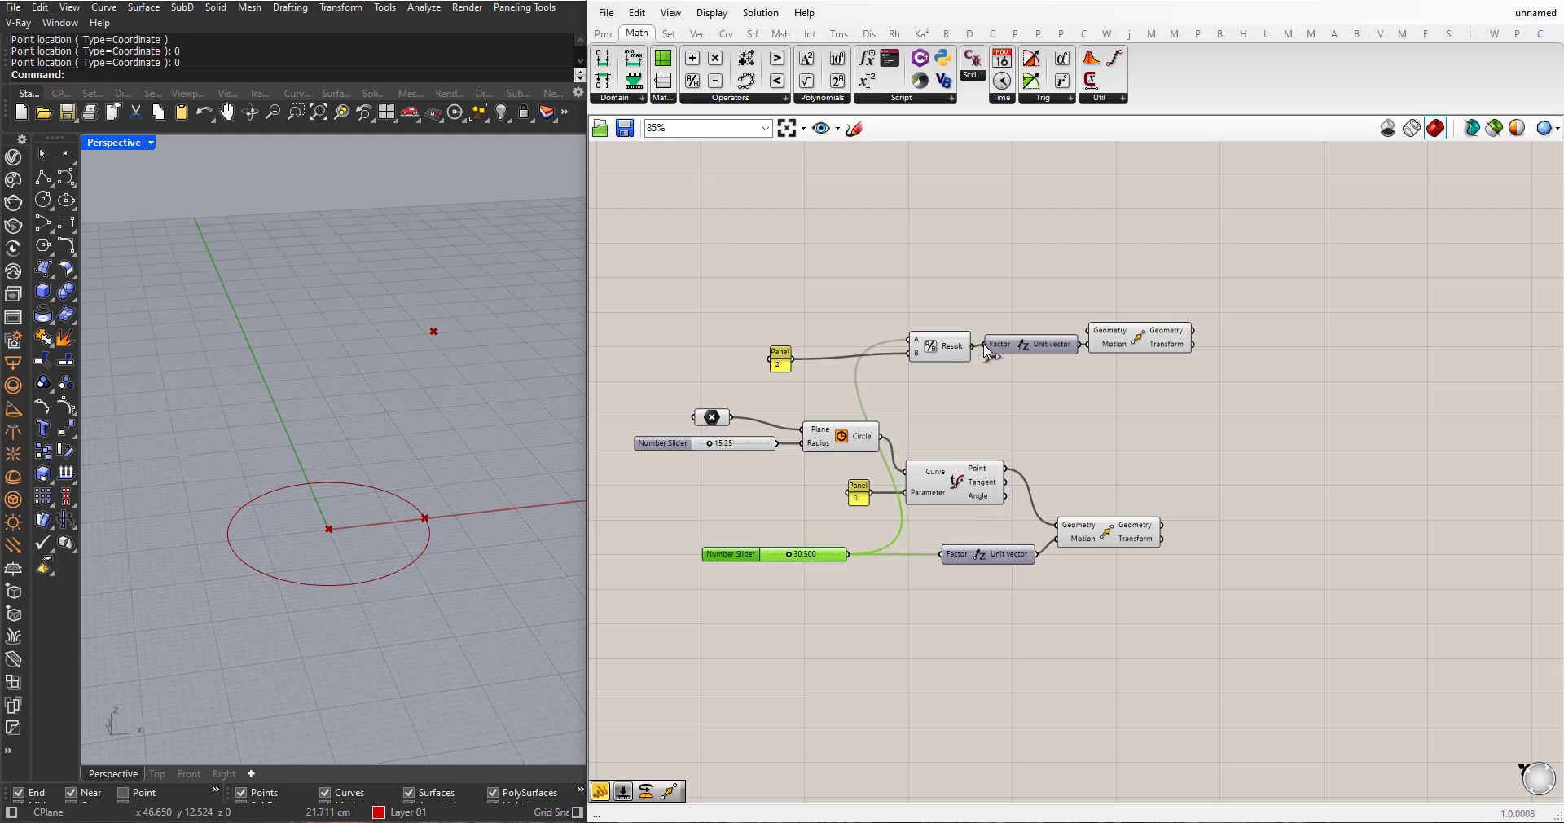
drag(948, 357, 1011, 352)
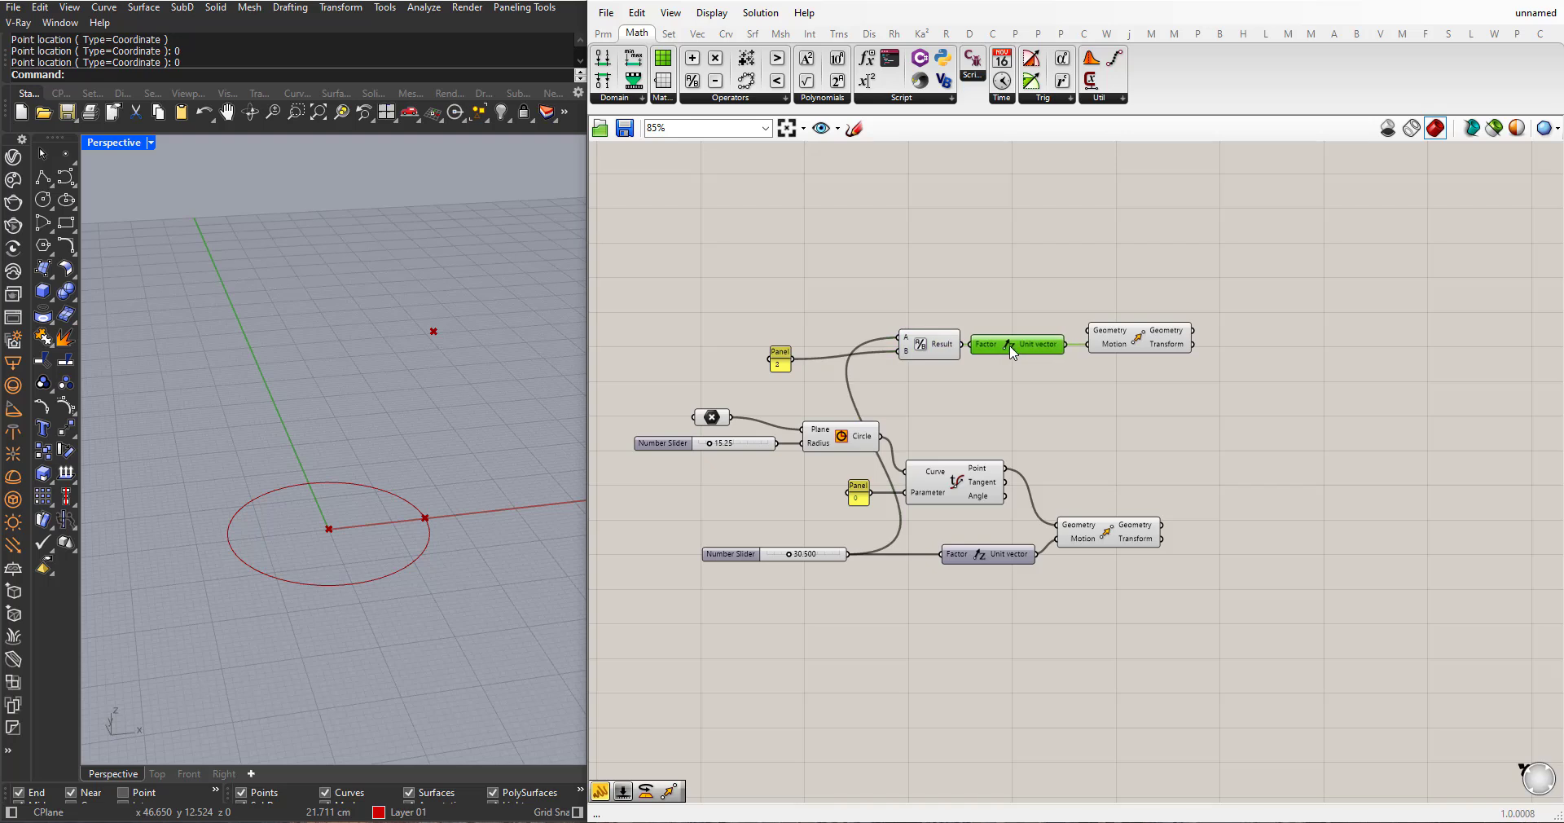
- Connect the Point output of Evaluate Curve to the upper Move's Geometry input and highlight the resulting point
click(986, 485)
scroll(425, 540, up, 2)
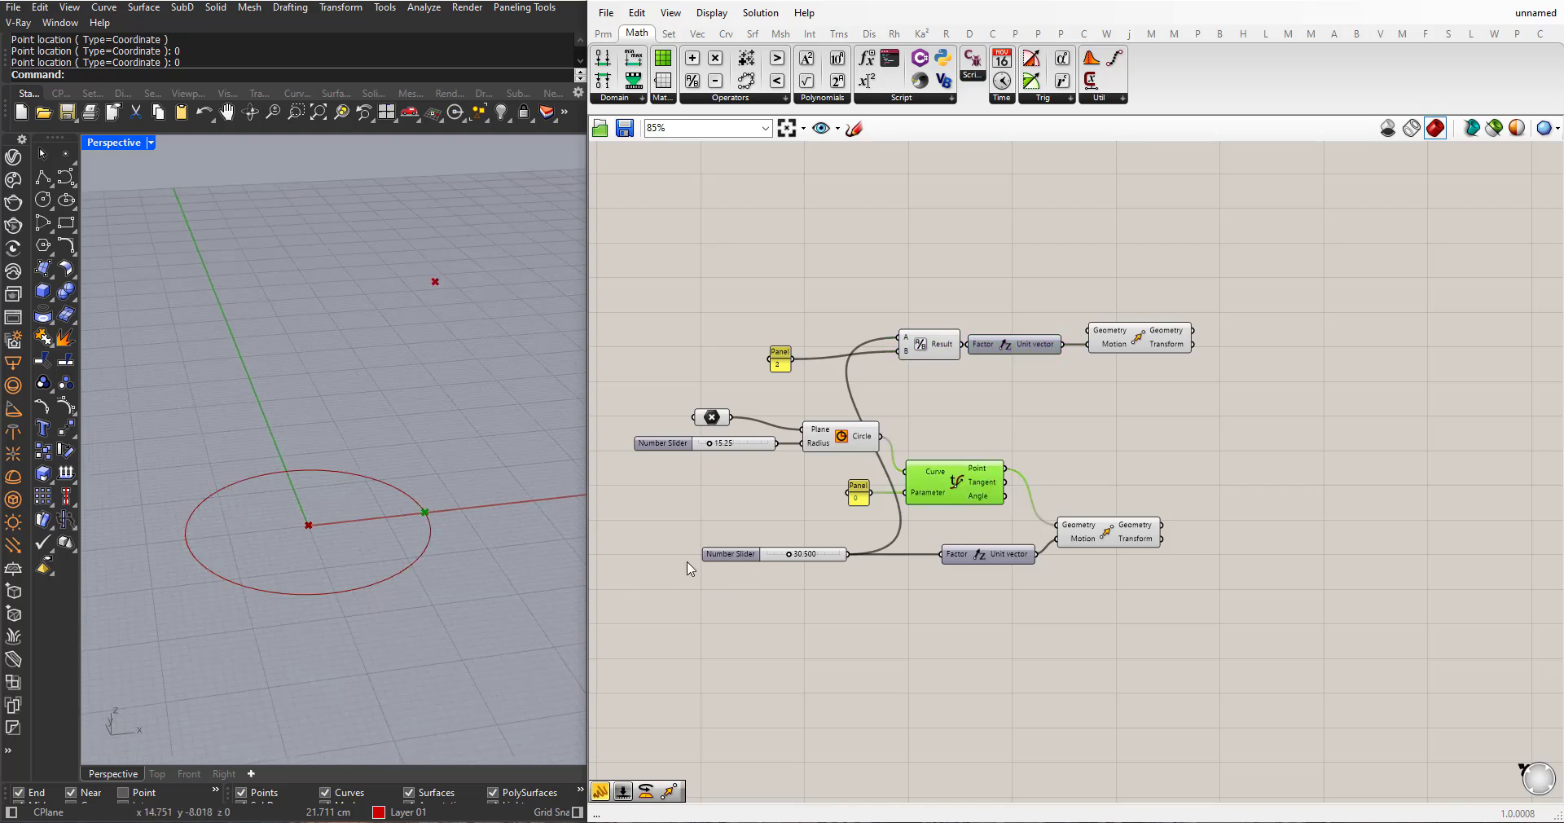
drag(1007, 470, 1090, 344)
scroll(482, 447, down, 3)
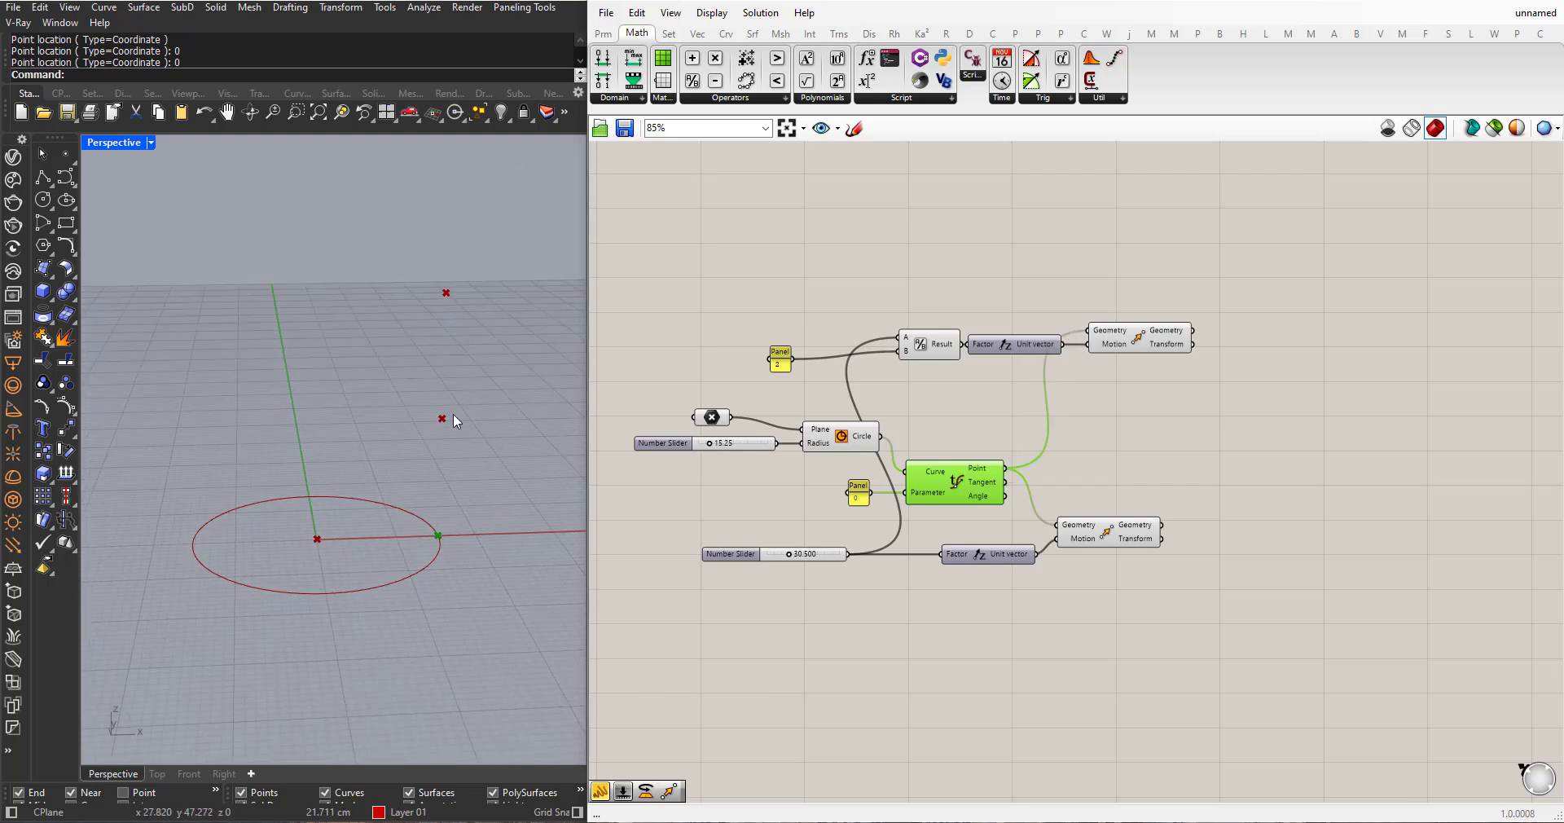
click(1146, 346)
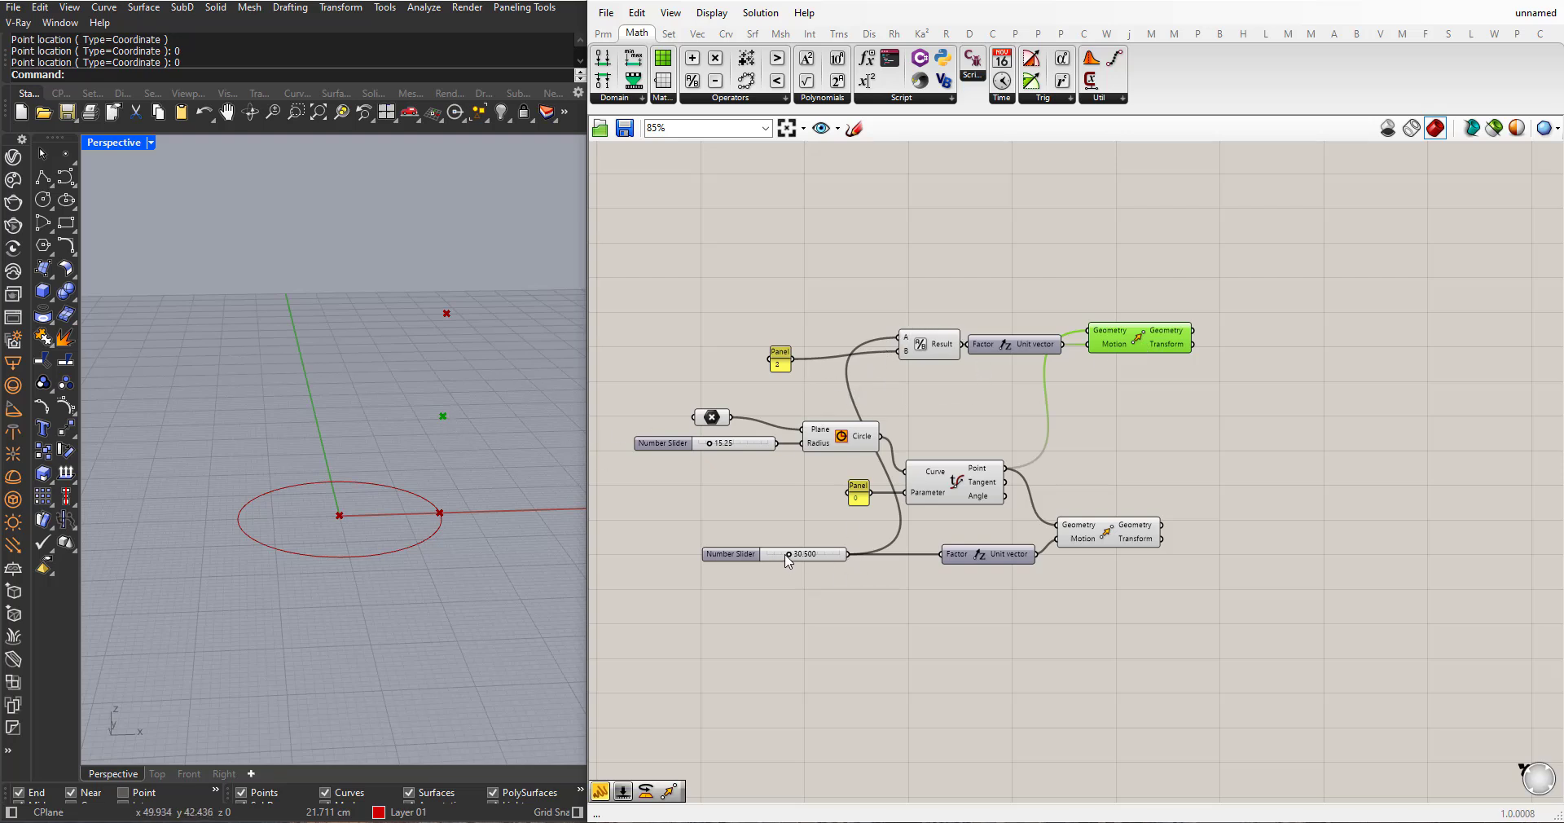
- Set the height slider to 34.982 and inspect the upper Move's point in the viewport
mouse_move(786, 555)
mouse_down()
mouse_move(813, 554)
mouse_move(779, 559)
mouse_move(793, 555)
mouse_up()
scroll(1084, 379, up, 3)
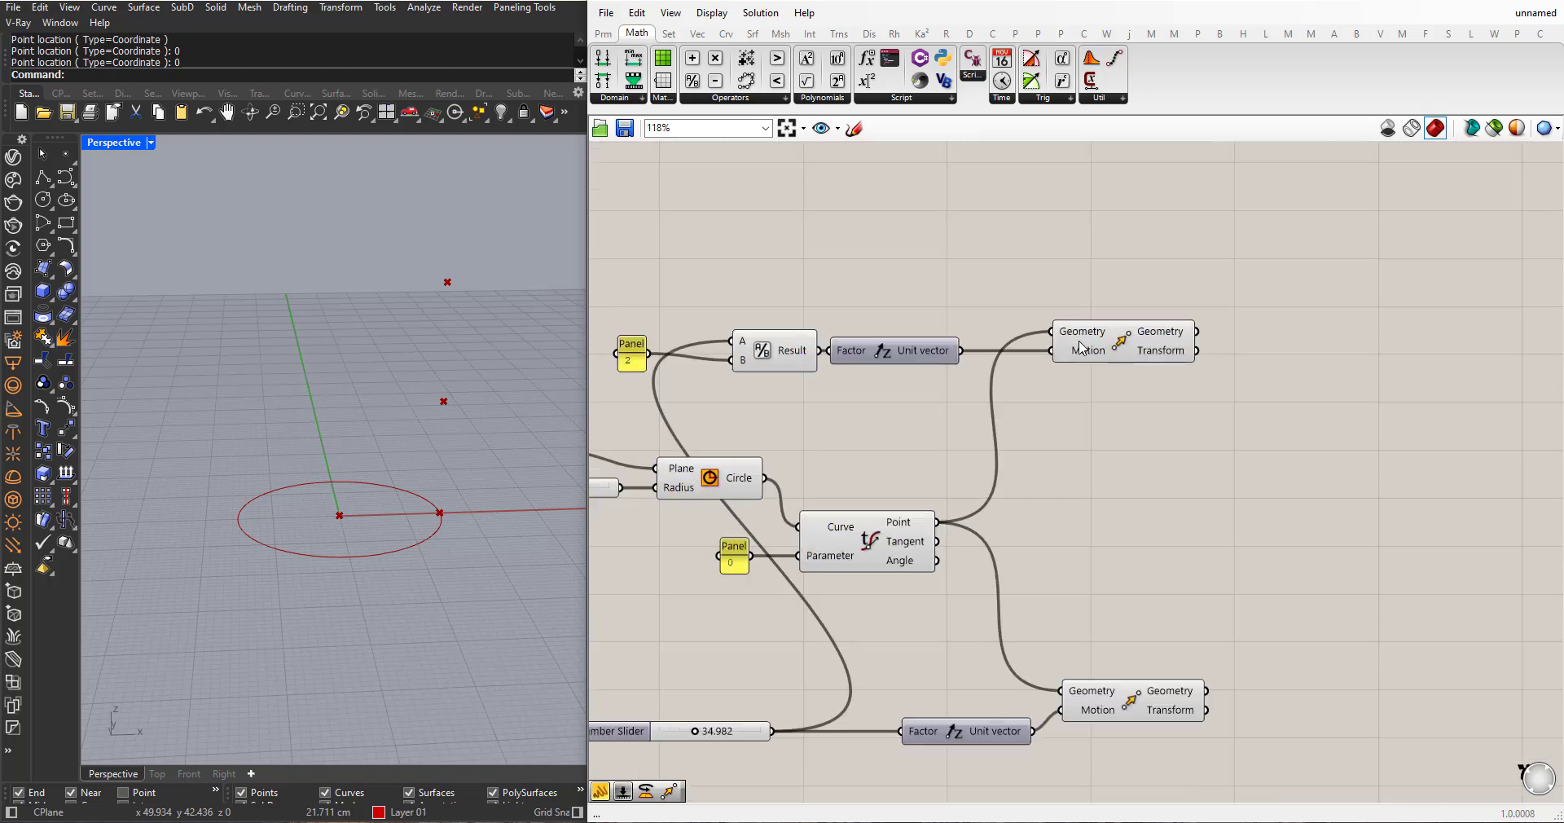
scroll(1113, 391, down, 2)
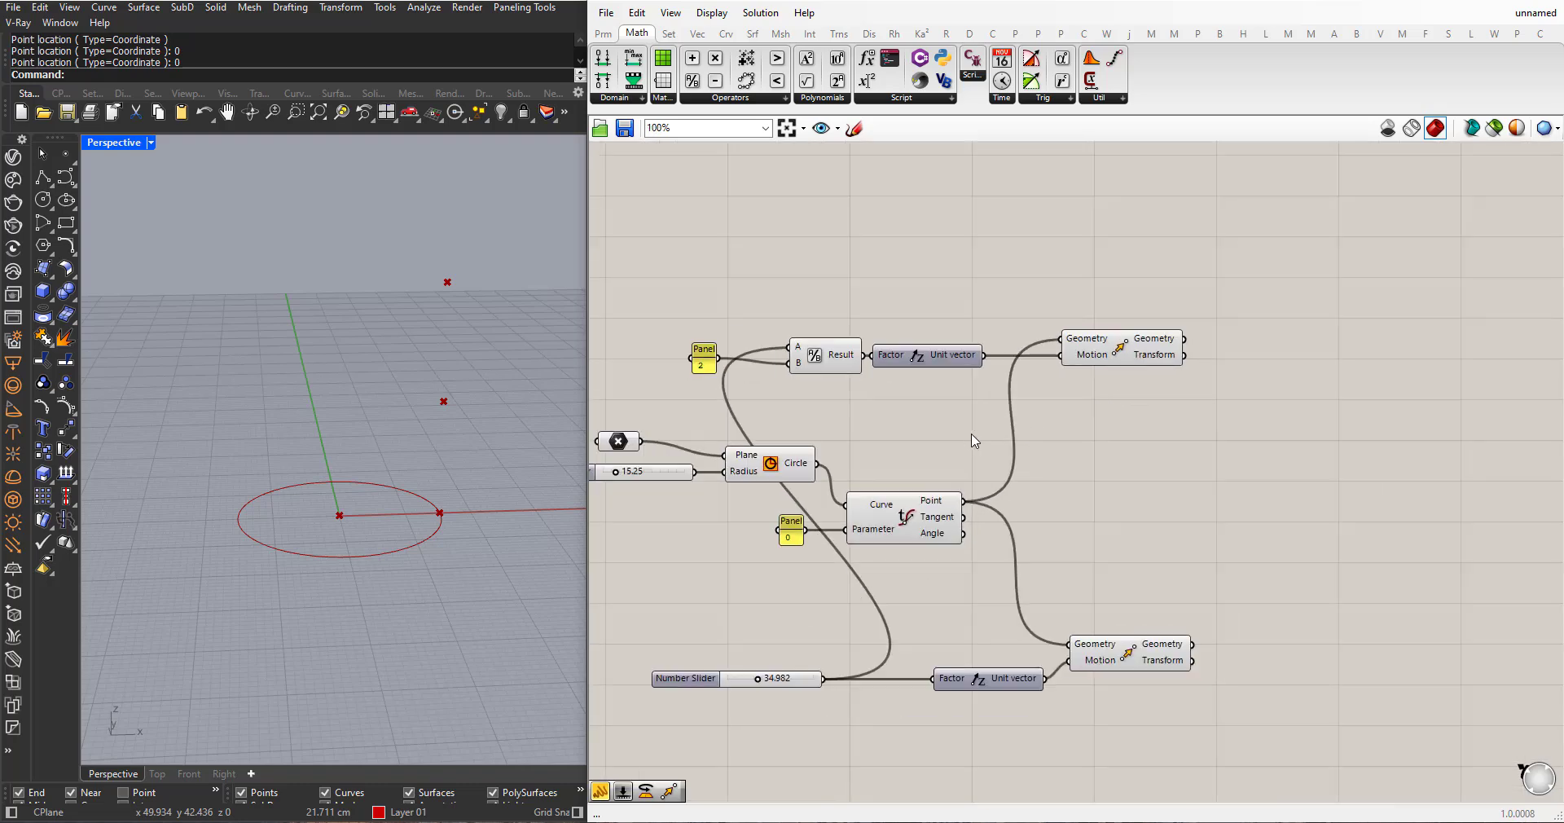
scroll(913, 392, down, 2)
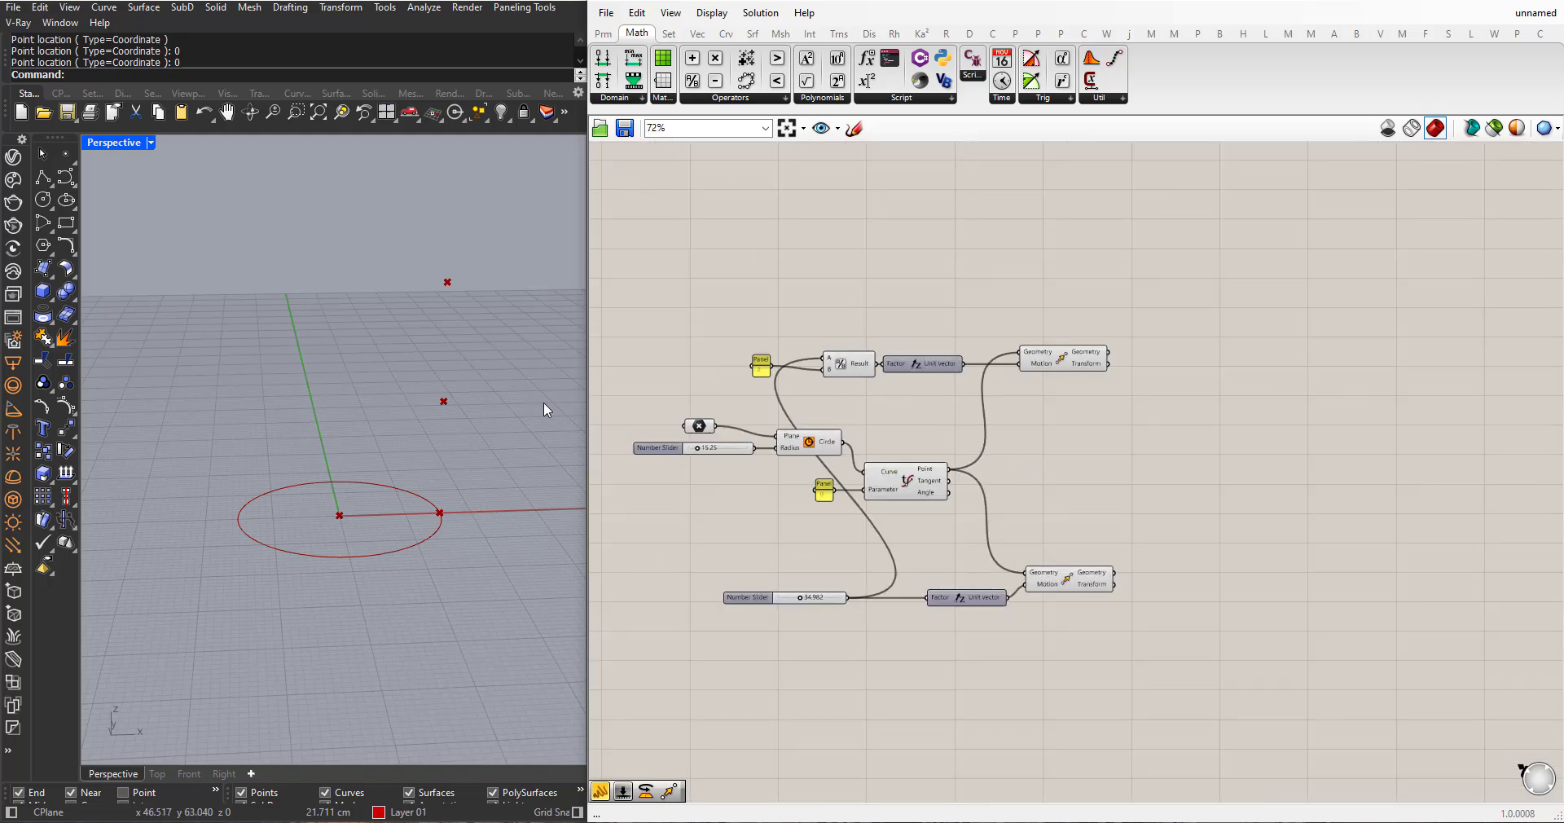
click(1067, 365)
right_drag(462, 417, 418, 364)
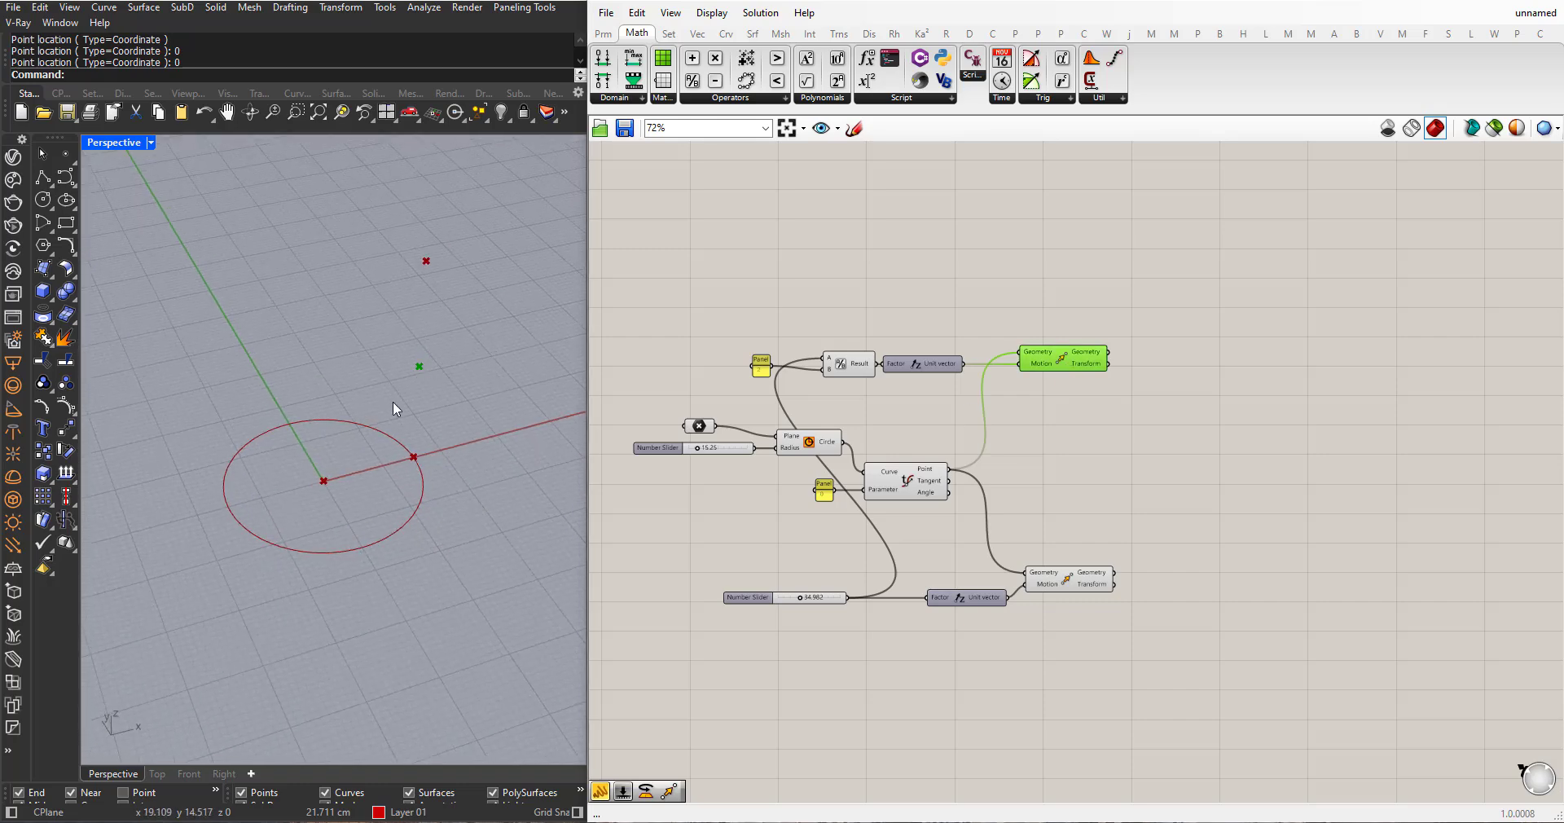
- Place a third Move component beside the output of the upper Move
scroll(889, 419, down, 1)
double_click(1197, 440)
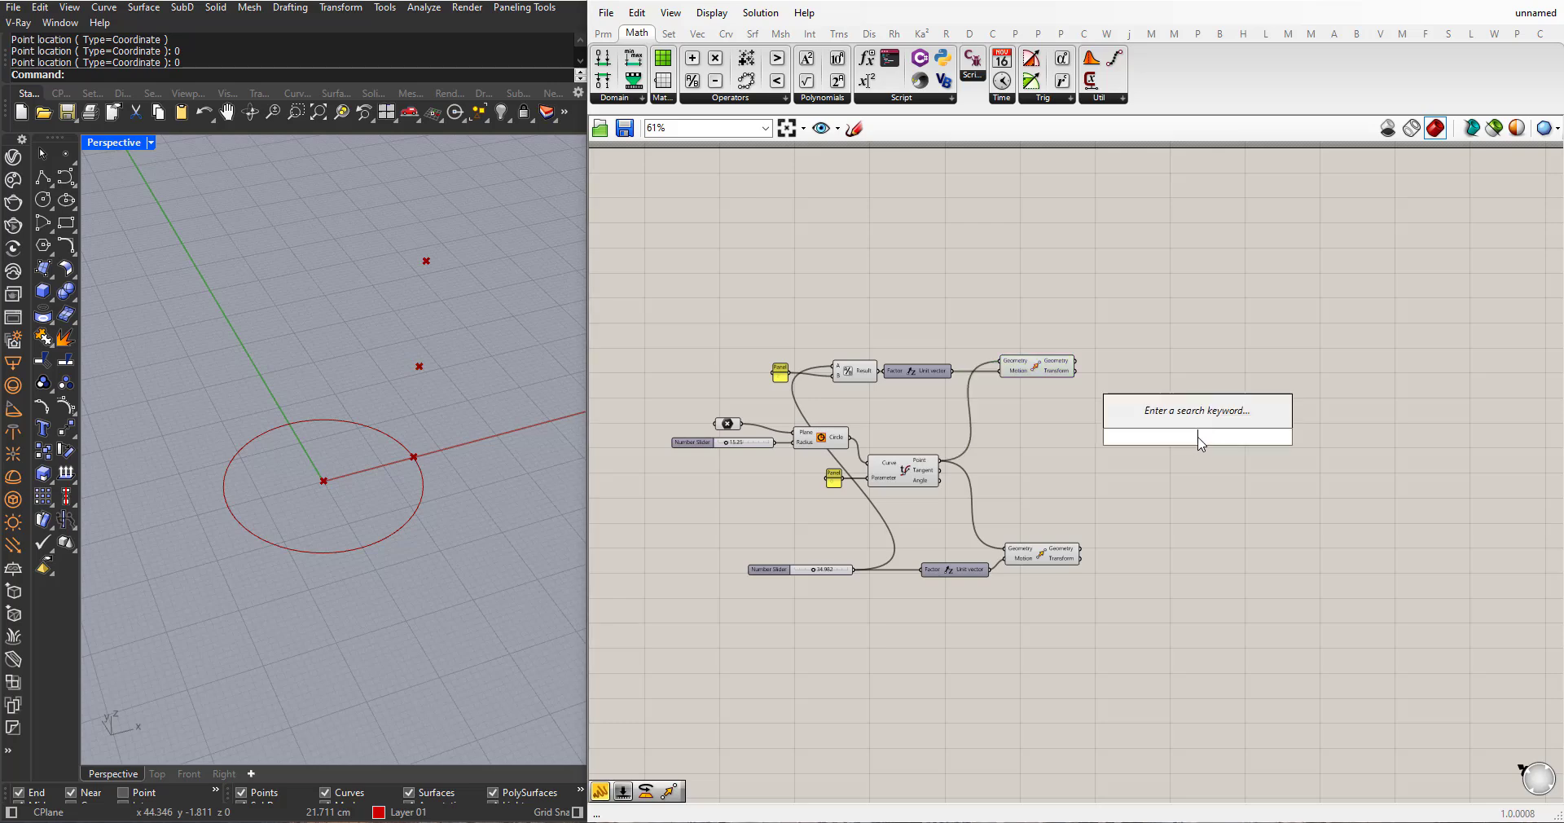
text(move)
key(Return)
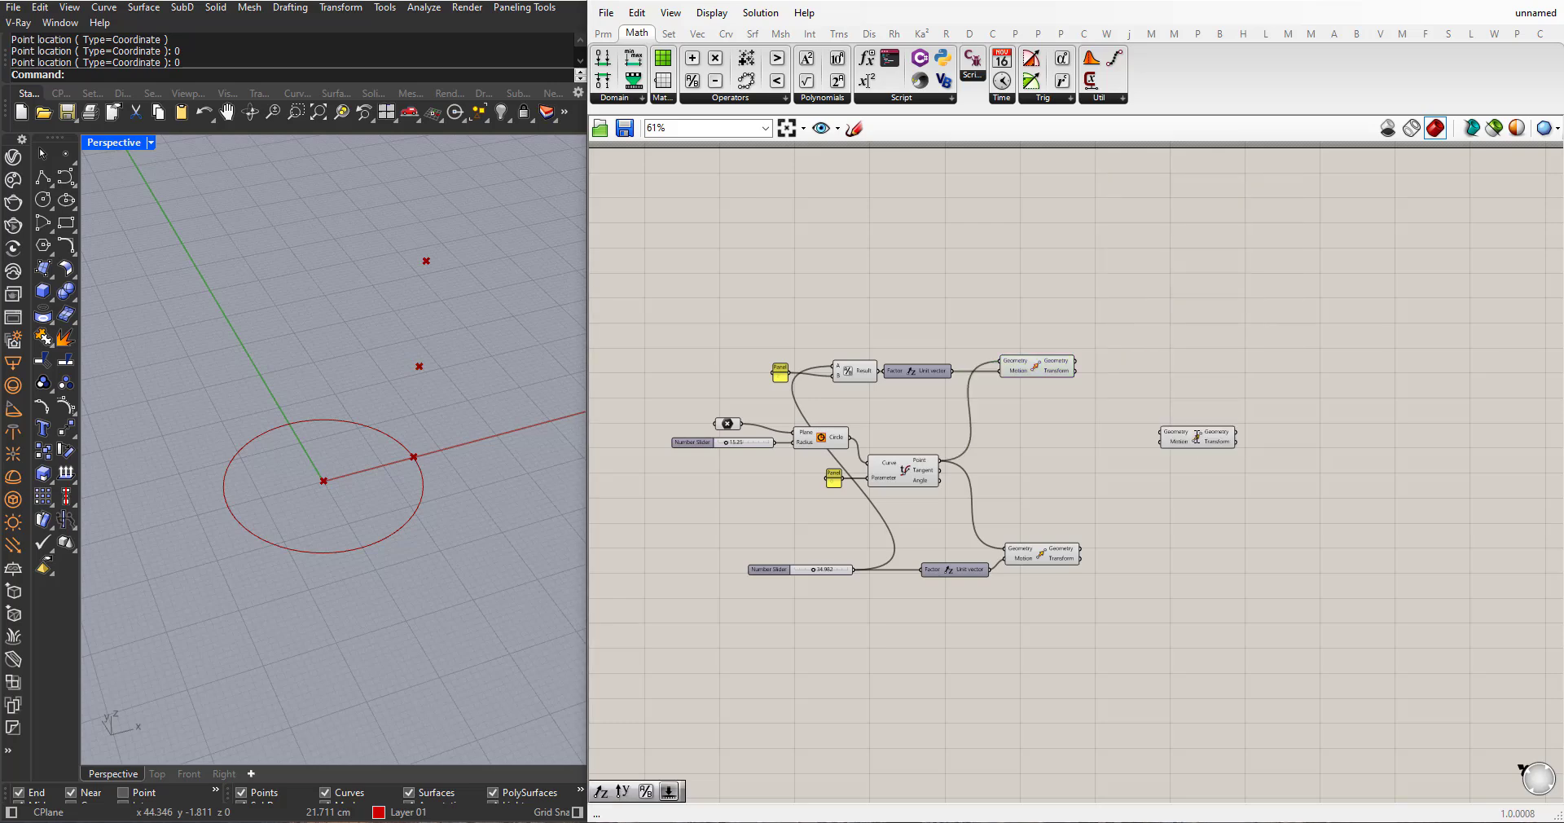
scroll(1183, 461, up, 3)
drag(1186, 430, 1174, 352)
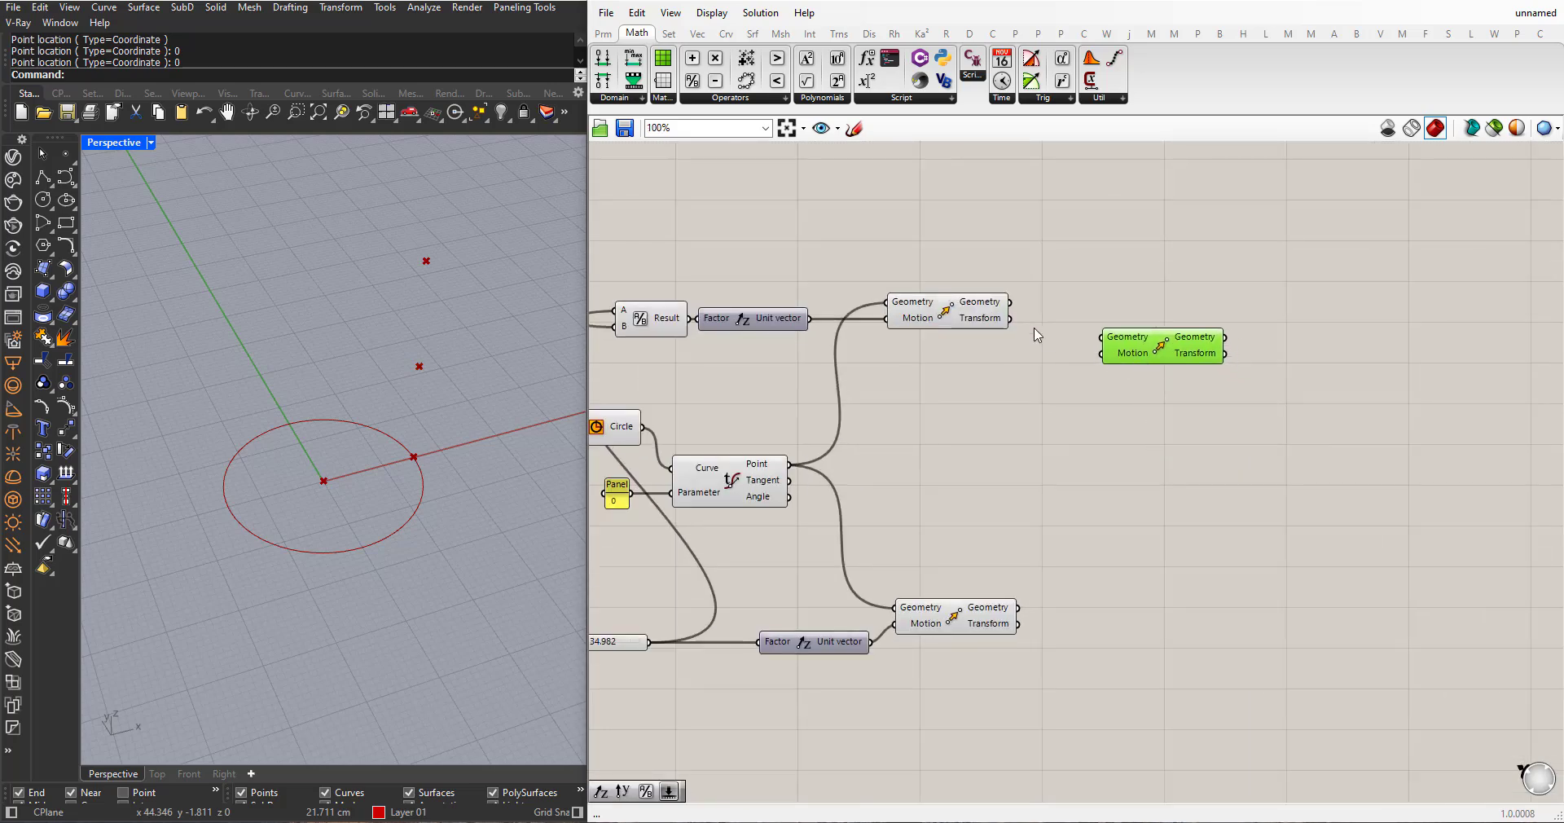
- Connect the upper Move's Geometry output to the third Move's Geometry input and drive its Motion with a new Unit X vector
drag(1014, 304, 1190, 349)
double_click(1002, 412)
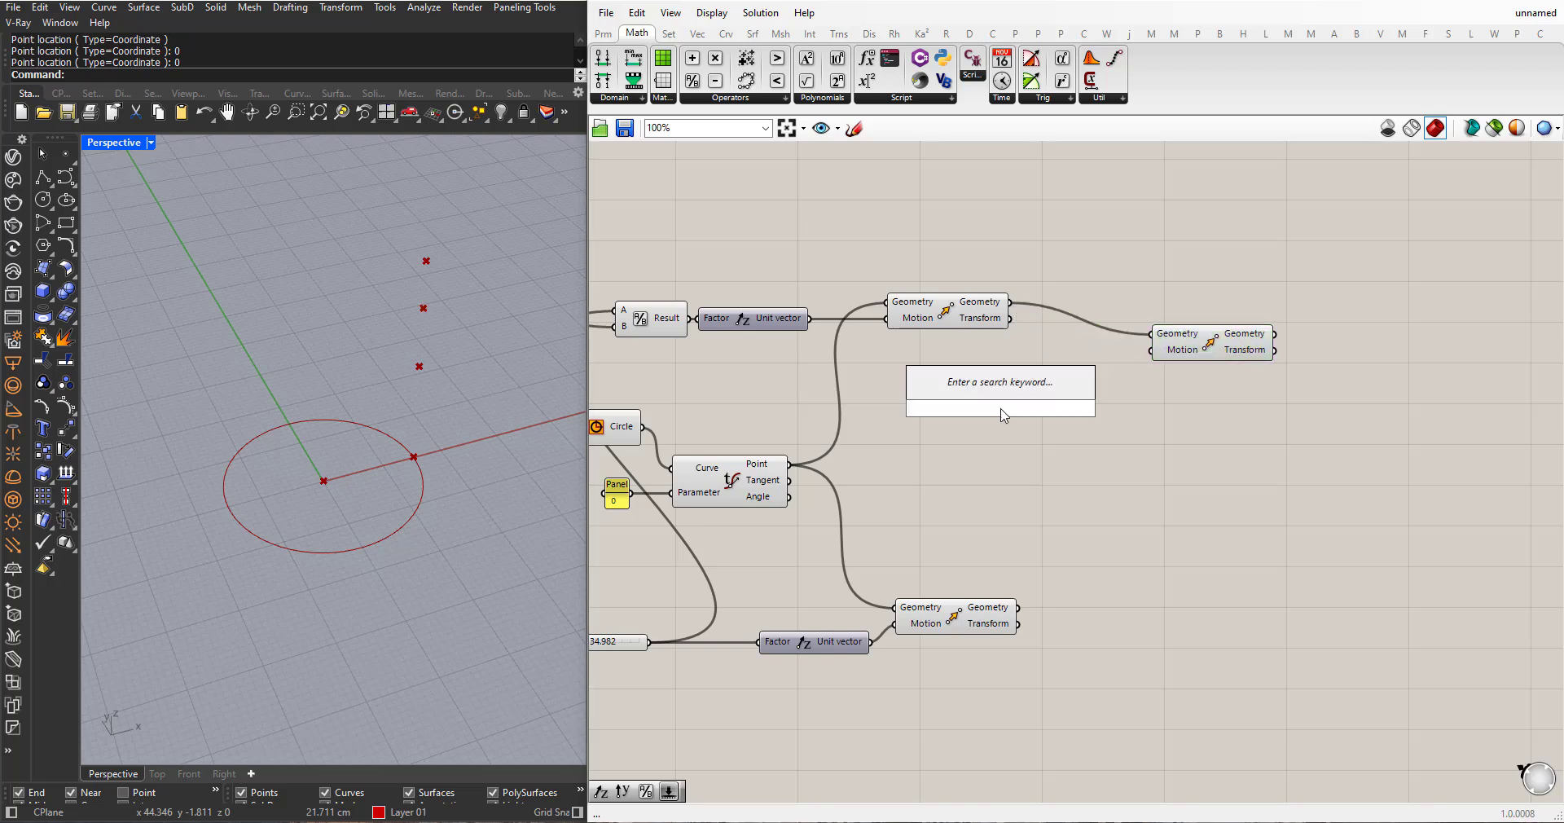
text(x)
click(968, 360)
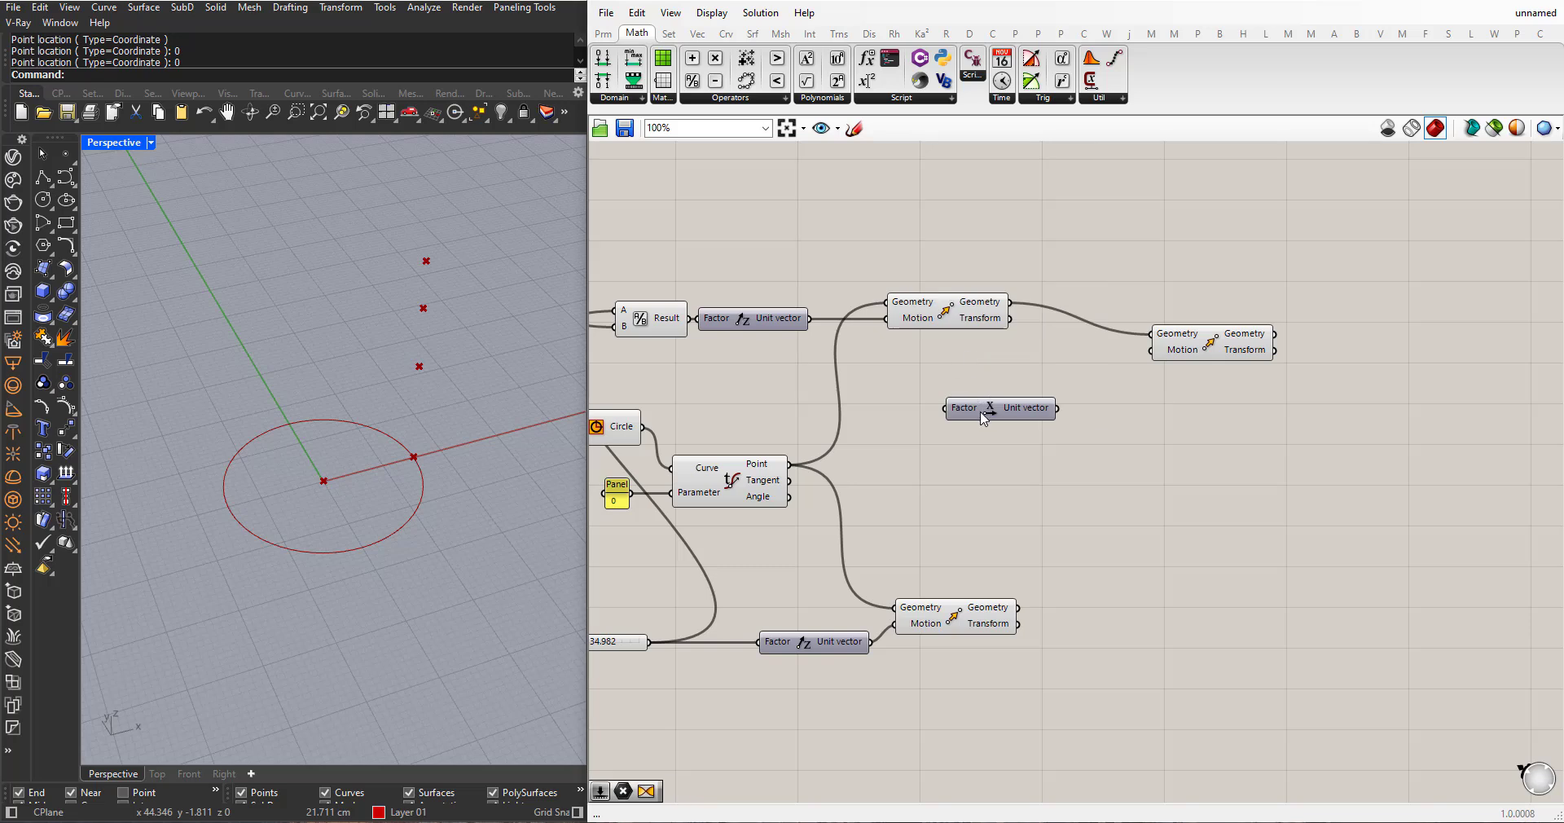
drag(1005, 426, 1188, 336)
mouse_move(1069, 380)
mouse_down()
mouse_move(1097, 371)
mouse_move(1084, 354)
mouse_up()
- Add a number slider with the value 12.00 and connect it to the Unit X Factor input
double_click(1049, 462)
text(12.00)
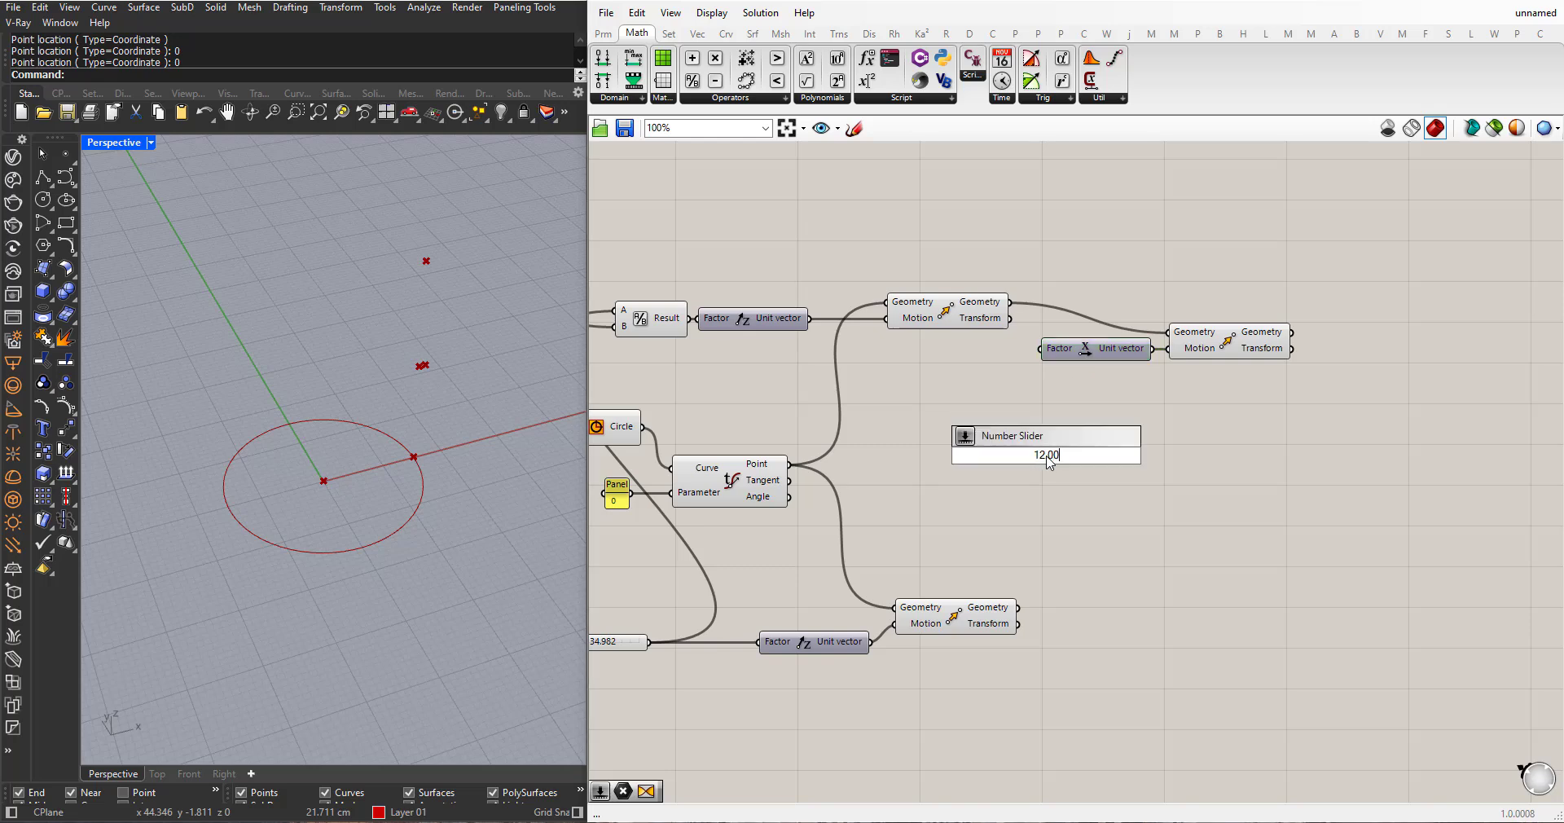
key(Return)
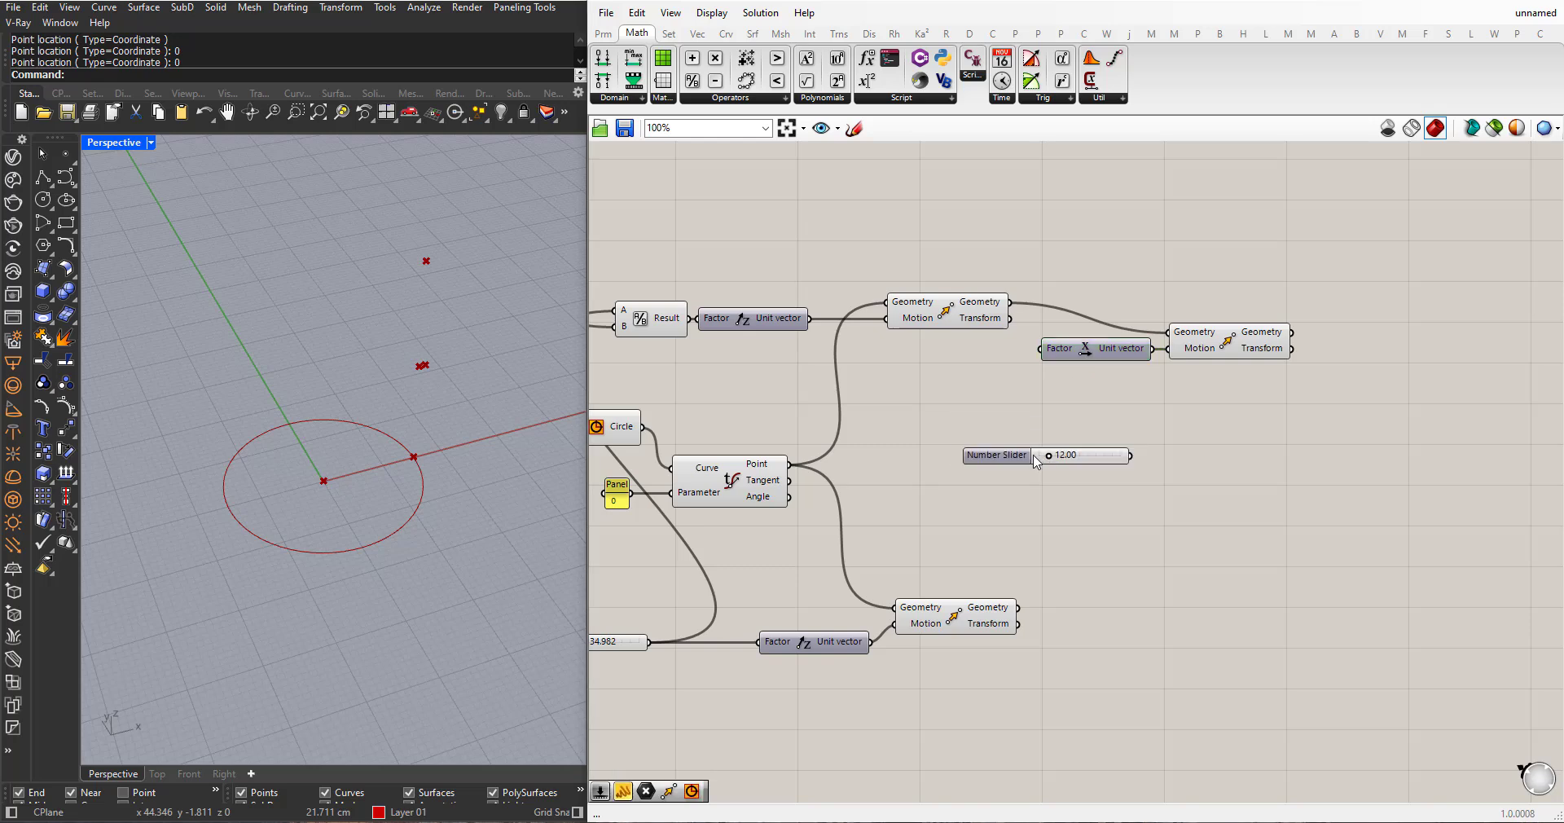
drag(1044, 466, 942, 397)
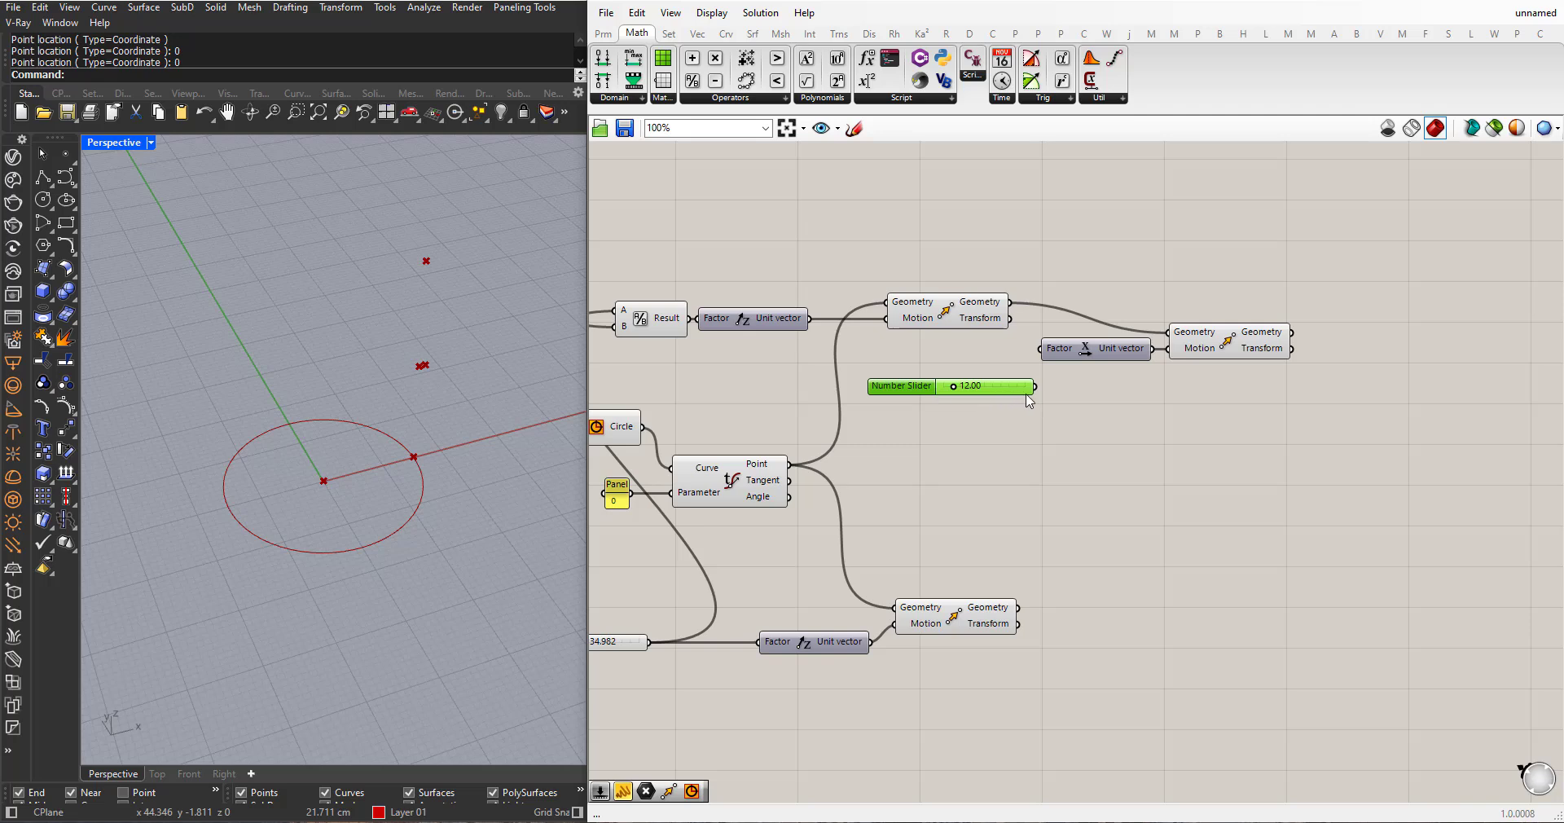
drag(1034, 387, 1041, 349)
- Hide the preview of the upper Move that feeds the third Move
click(921, 305)
key(space)
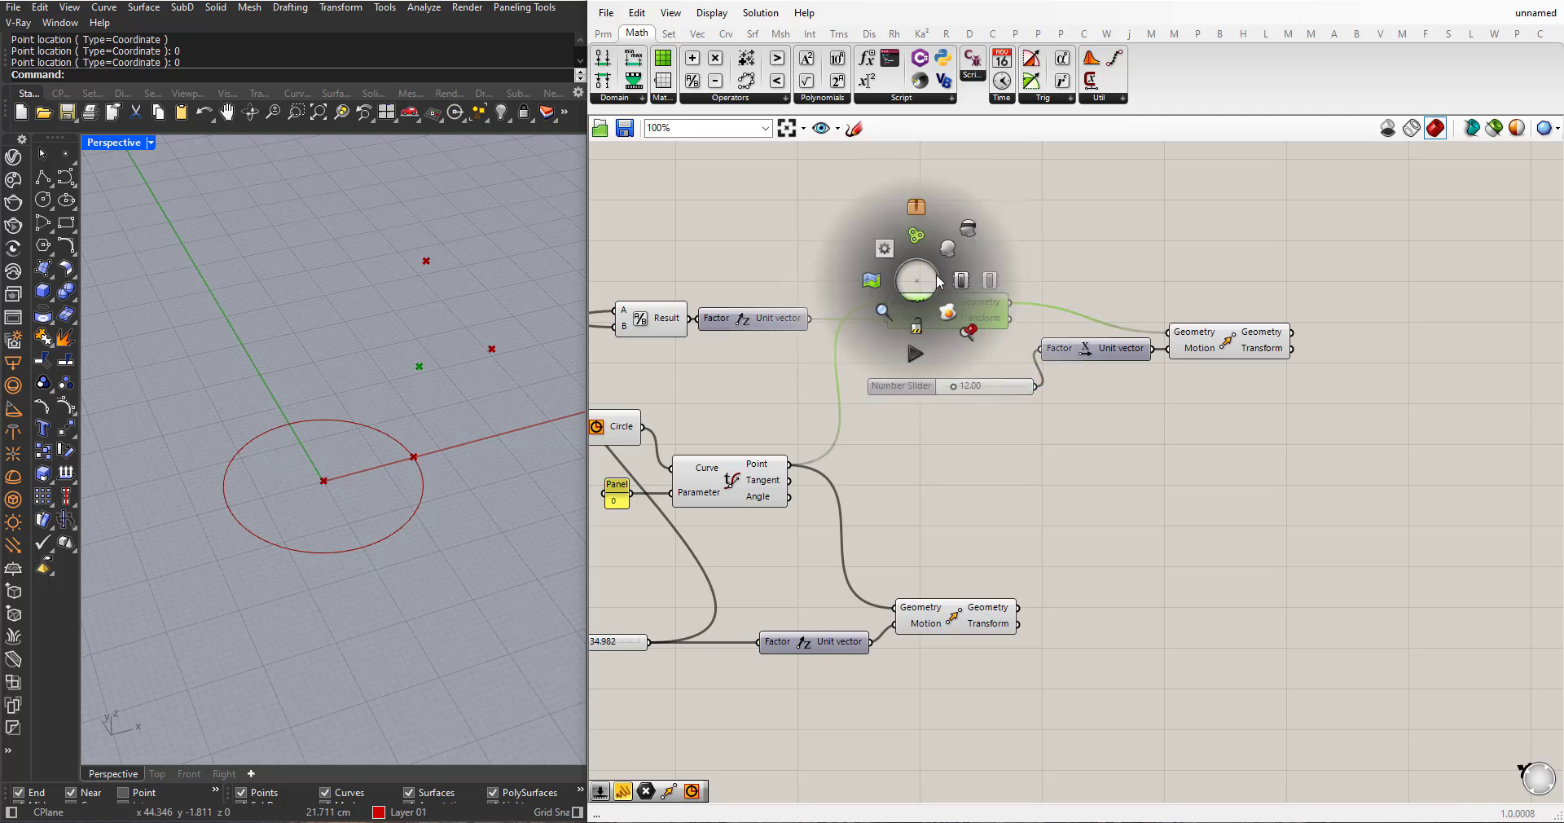
right_drag(466, 422, 411, 388)
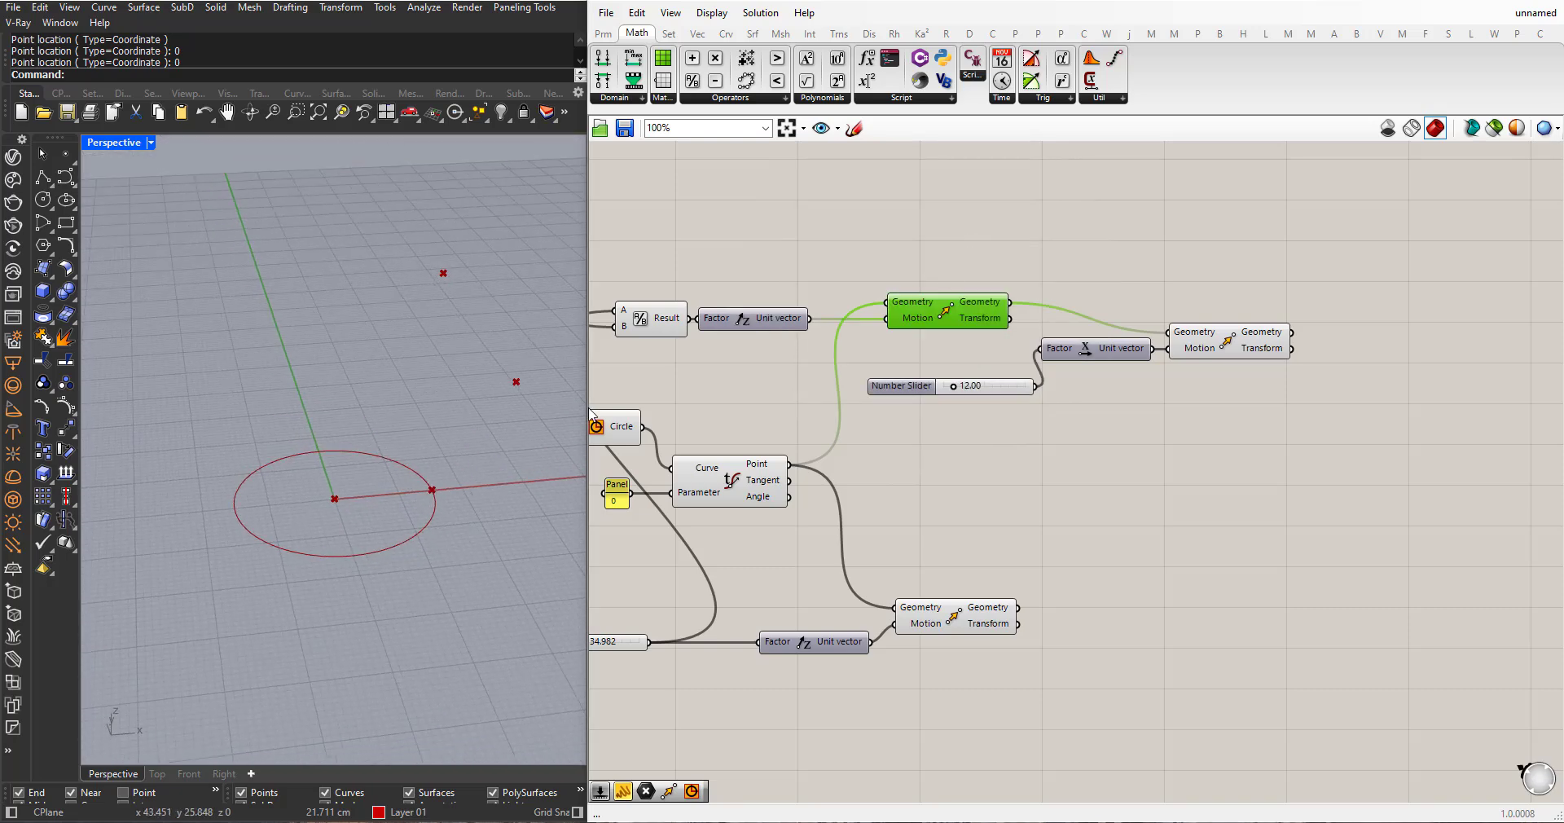
- Set the slider feeding Unit X to 10.00 to adjust the sideways offset of the mid-height point
mouse_move(963, 386)
mouse_down()
mouse_move(978, 387)
mouse_move(952, 391)
mouse_up()
right_drag(383, 392, 352, 407)
drag(946, 388, 952, 388)
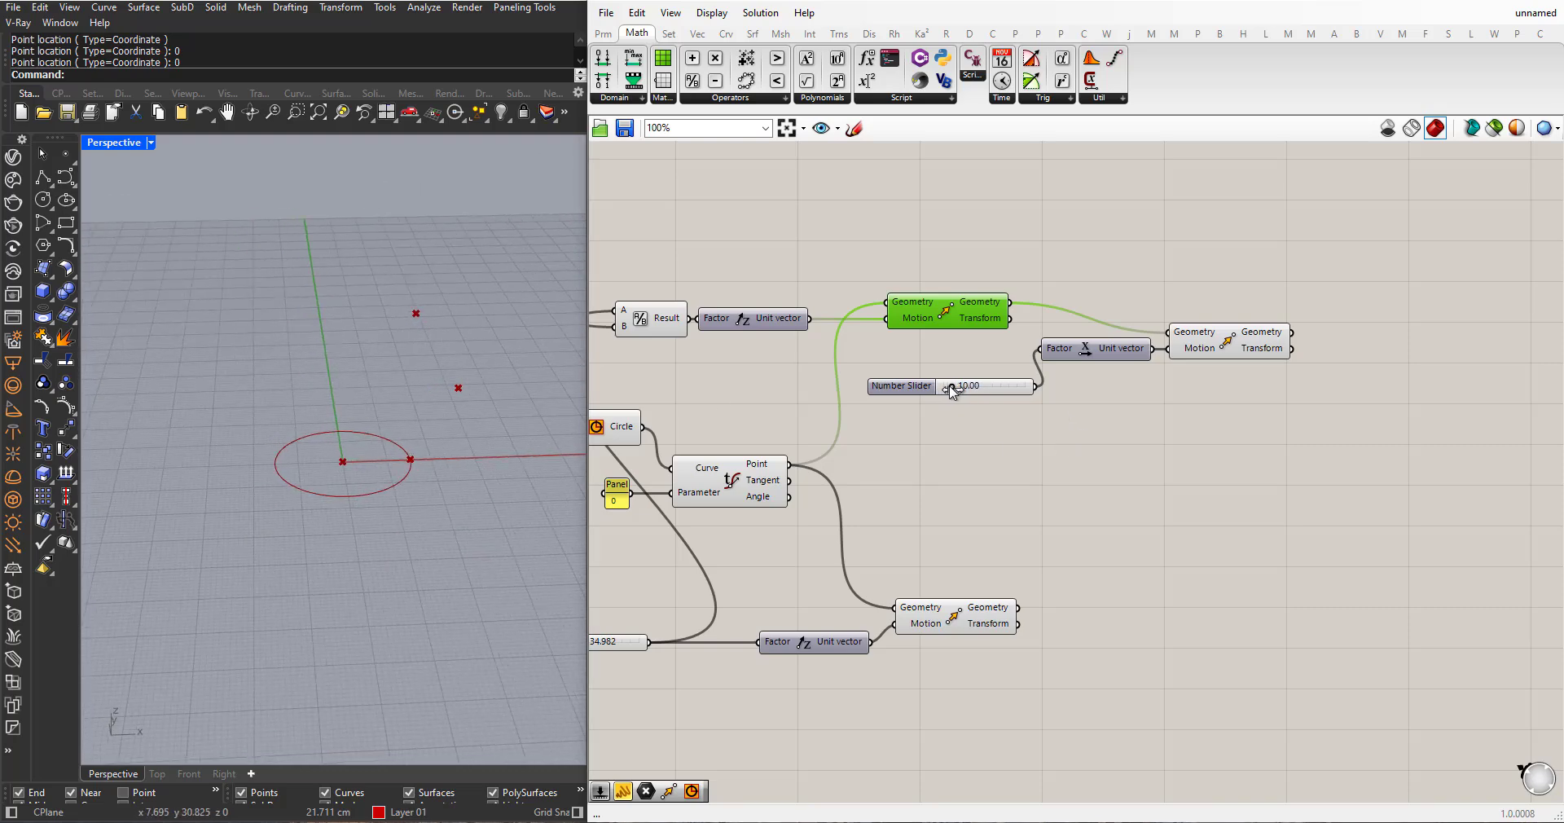
- Highlight the points of Evaluate Curve, the lower Move and the third Move in turn to identify them in the viewport
scroll(862, 463, down, 2)
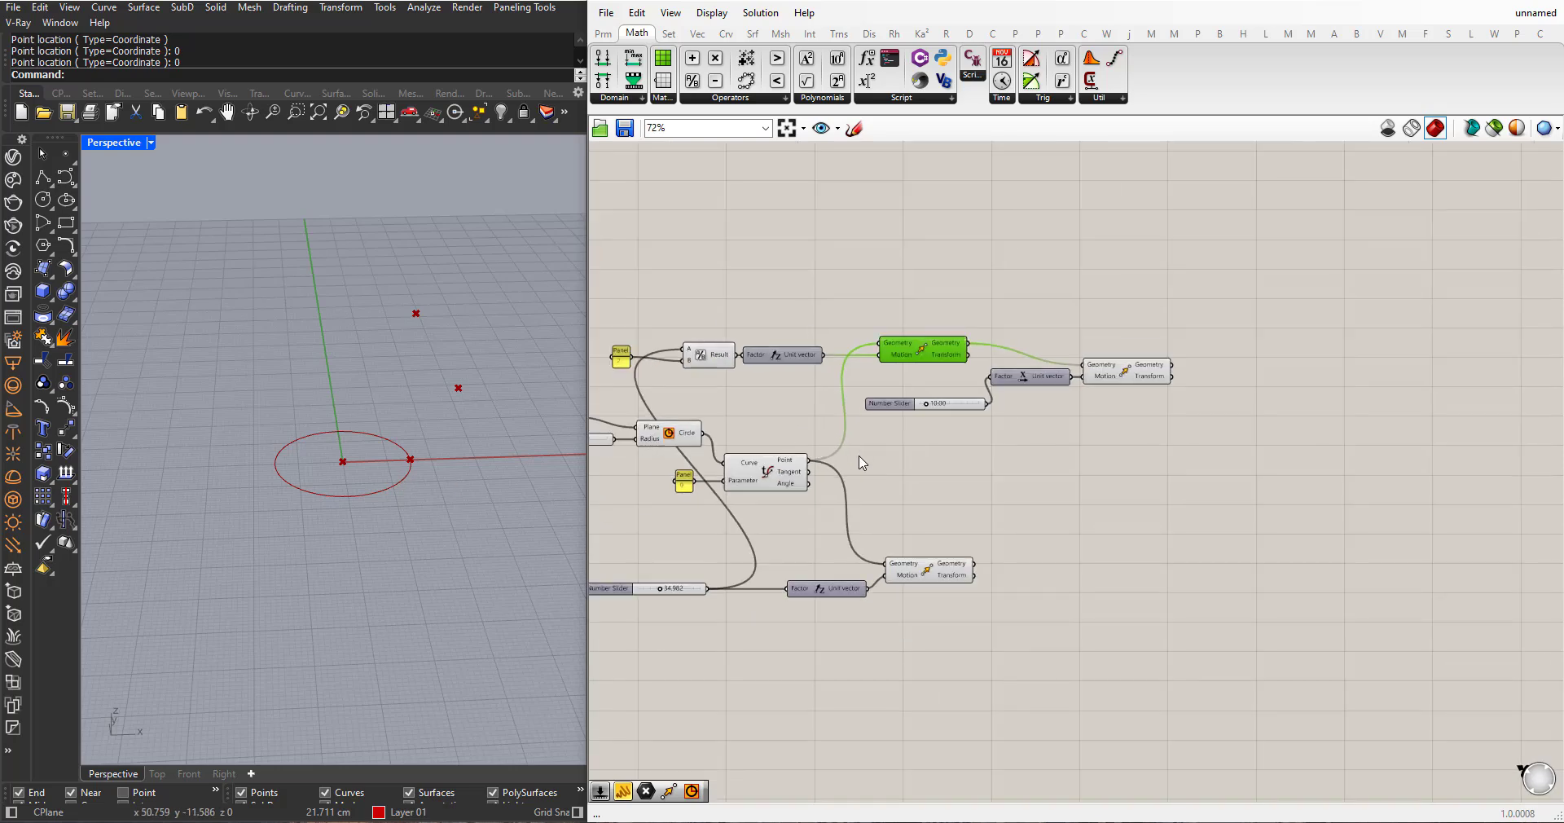
click(784, 480)
click(931, 575)
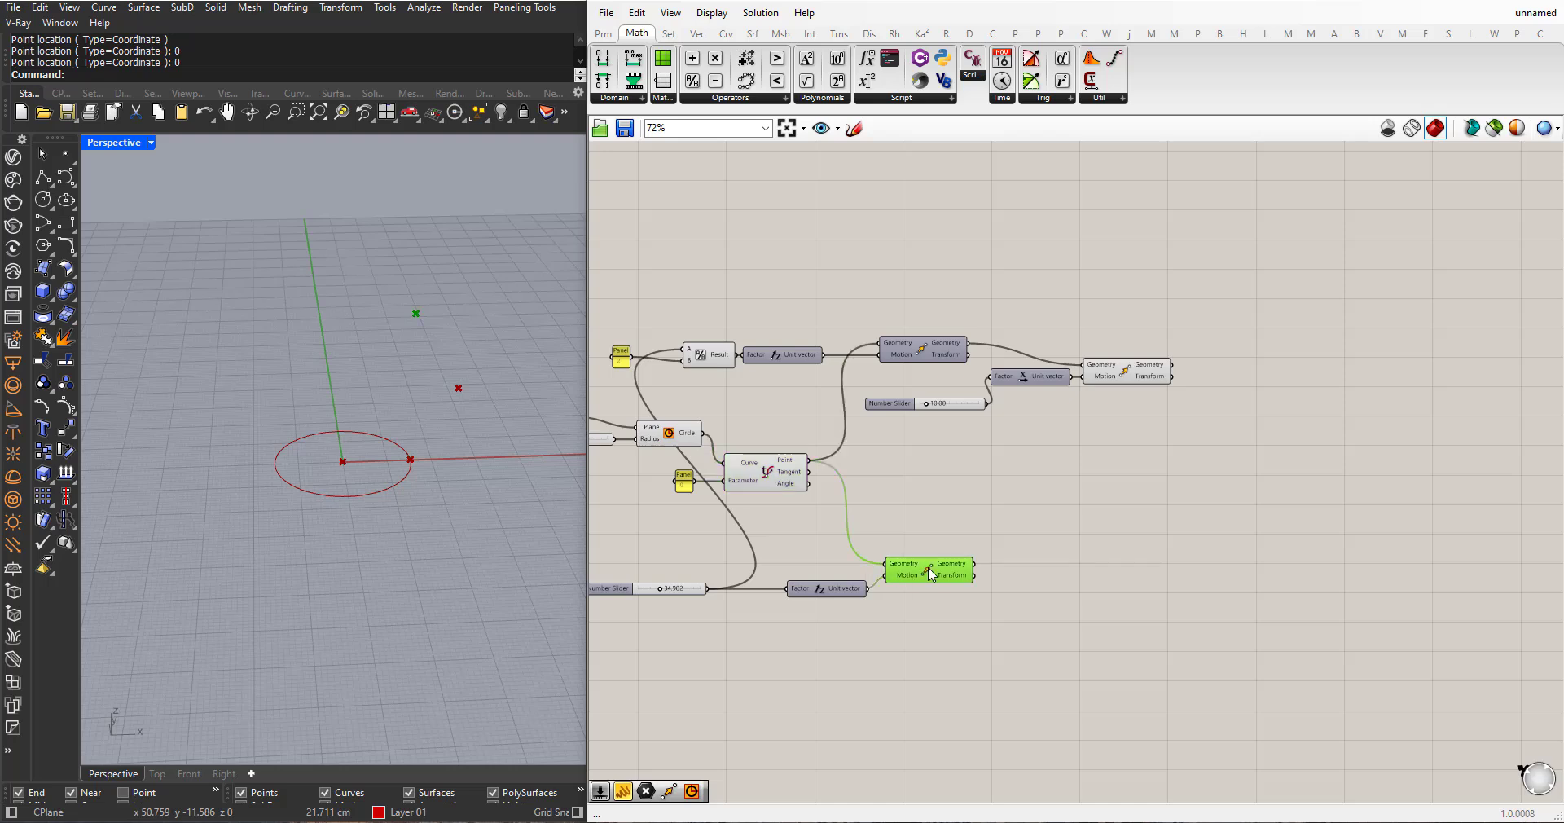
click(1139, 383)
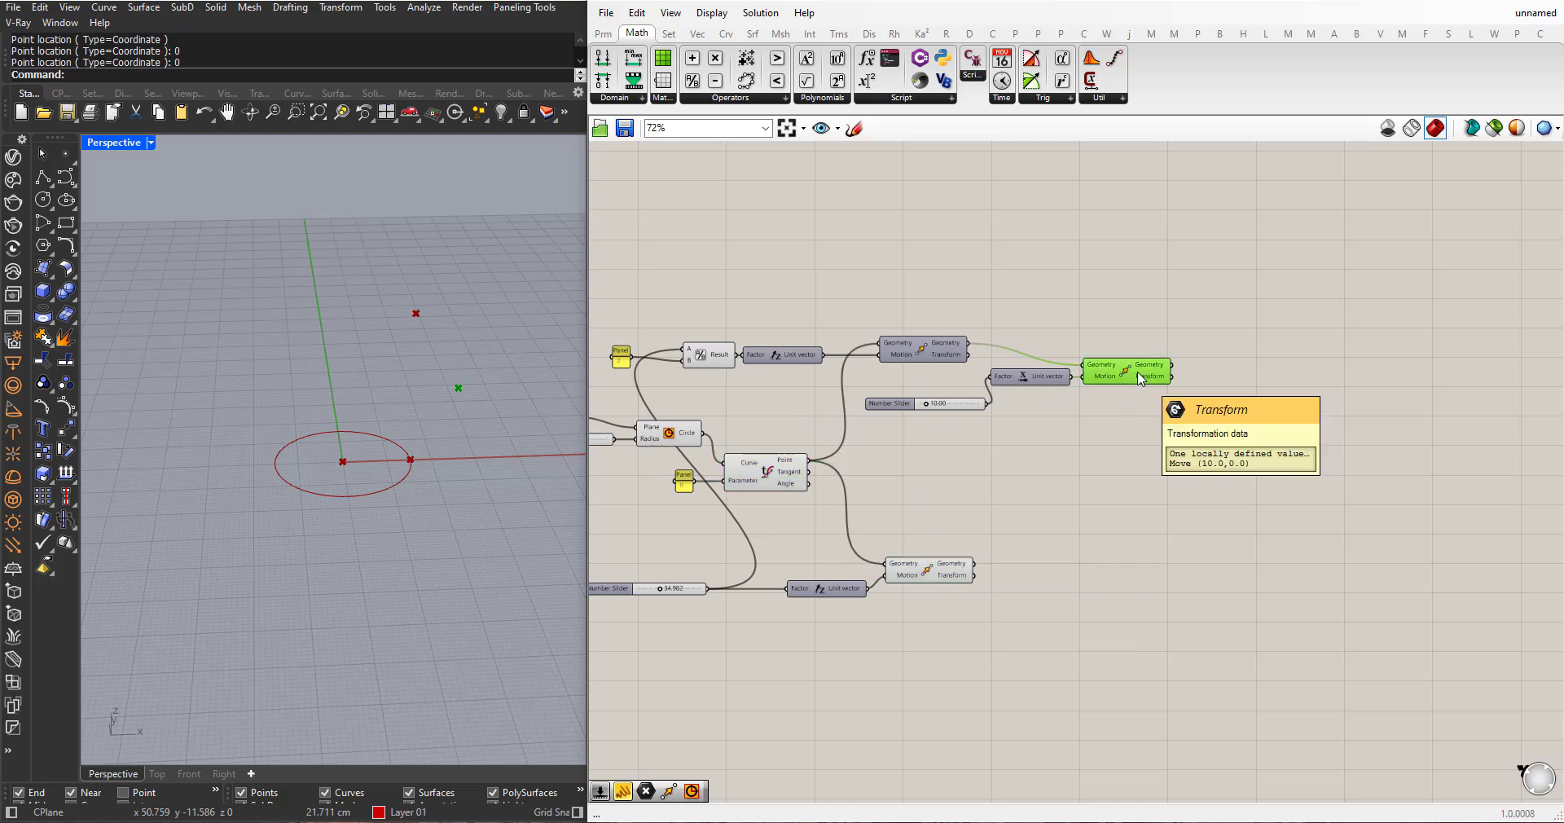
scroll(888, 420, down, 2)
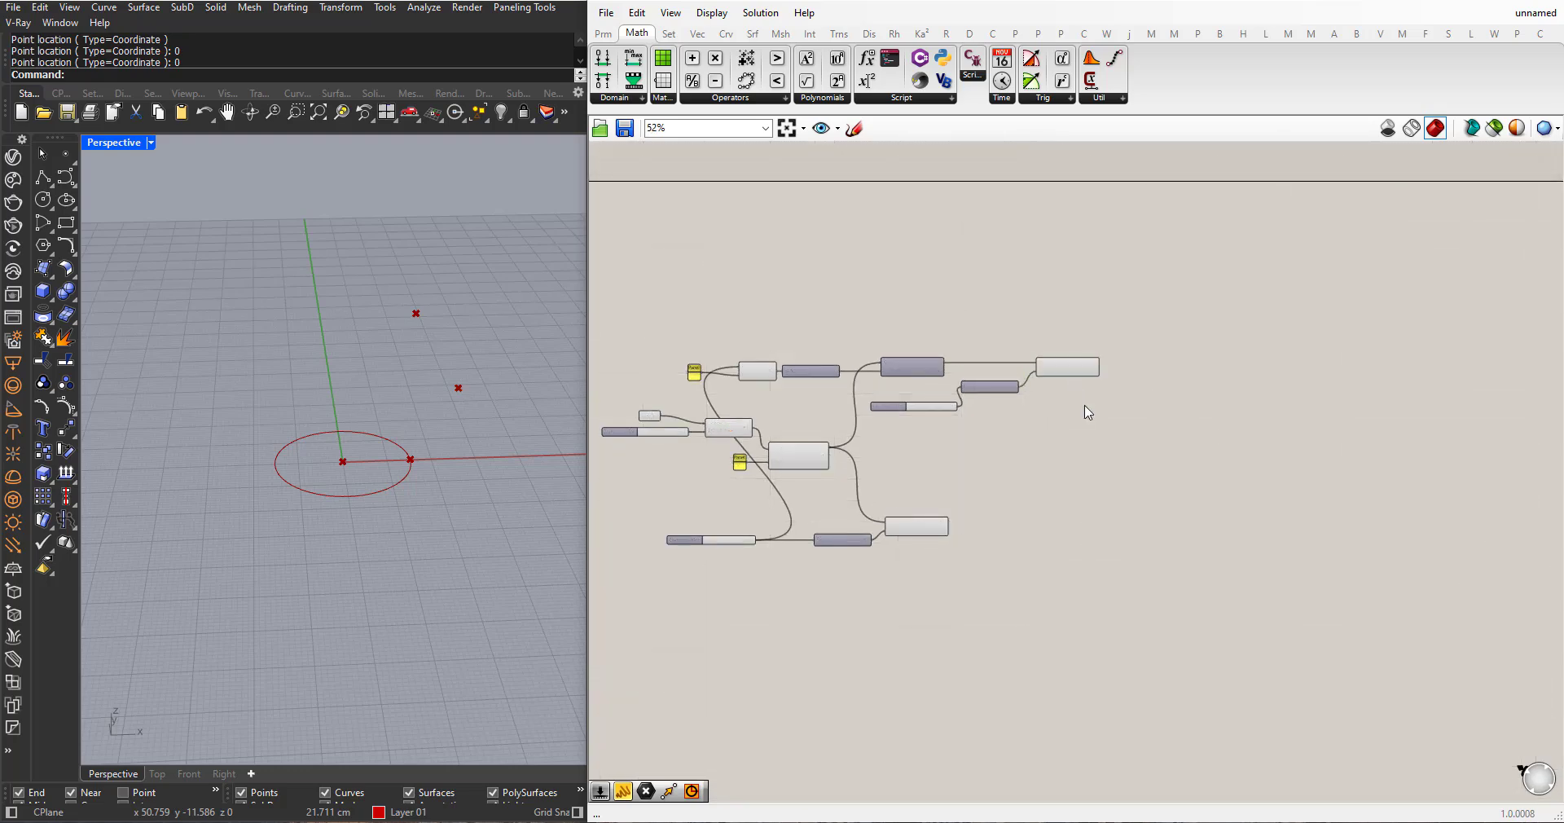
scroll(1022, 395, up, 2)
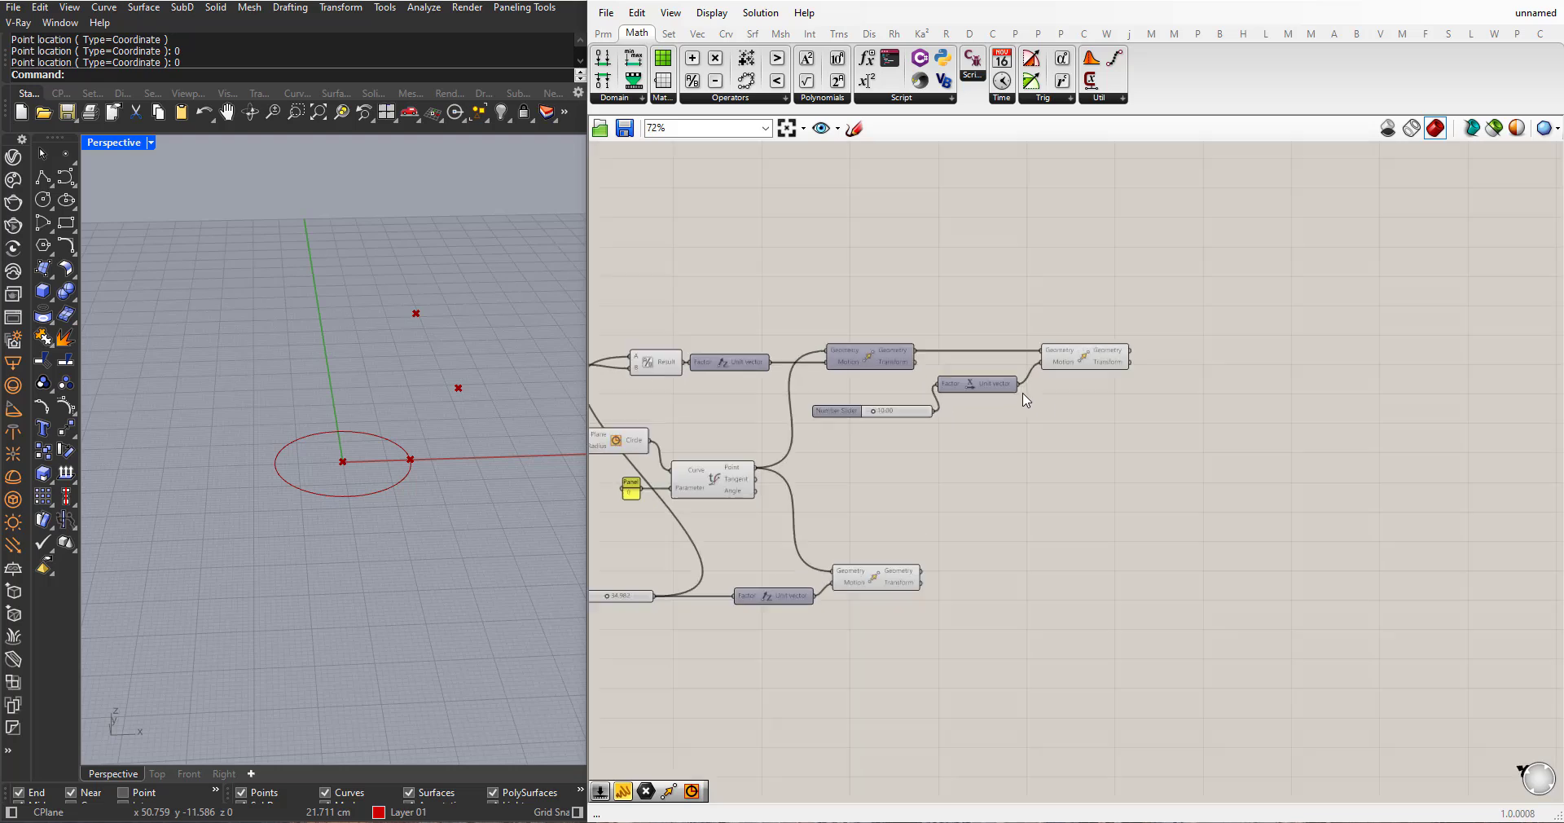
- Place an Arc 3Pt component beyond the outputs of the Move components
click(726, 35)
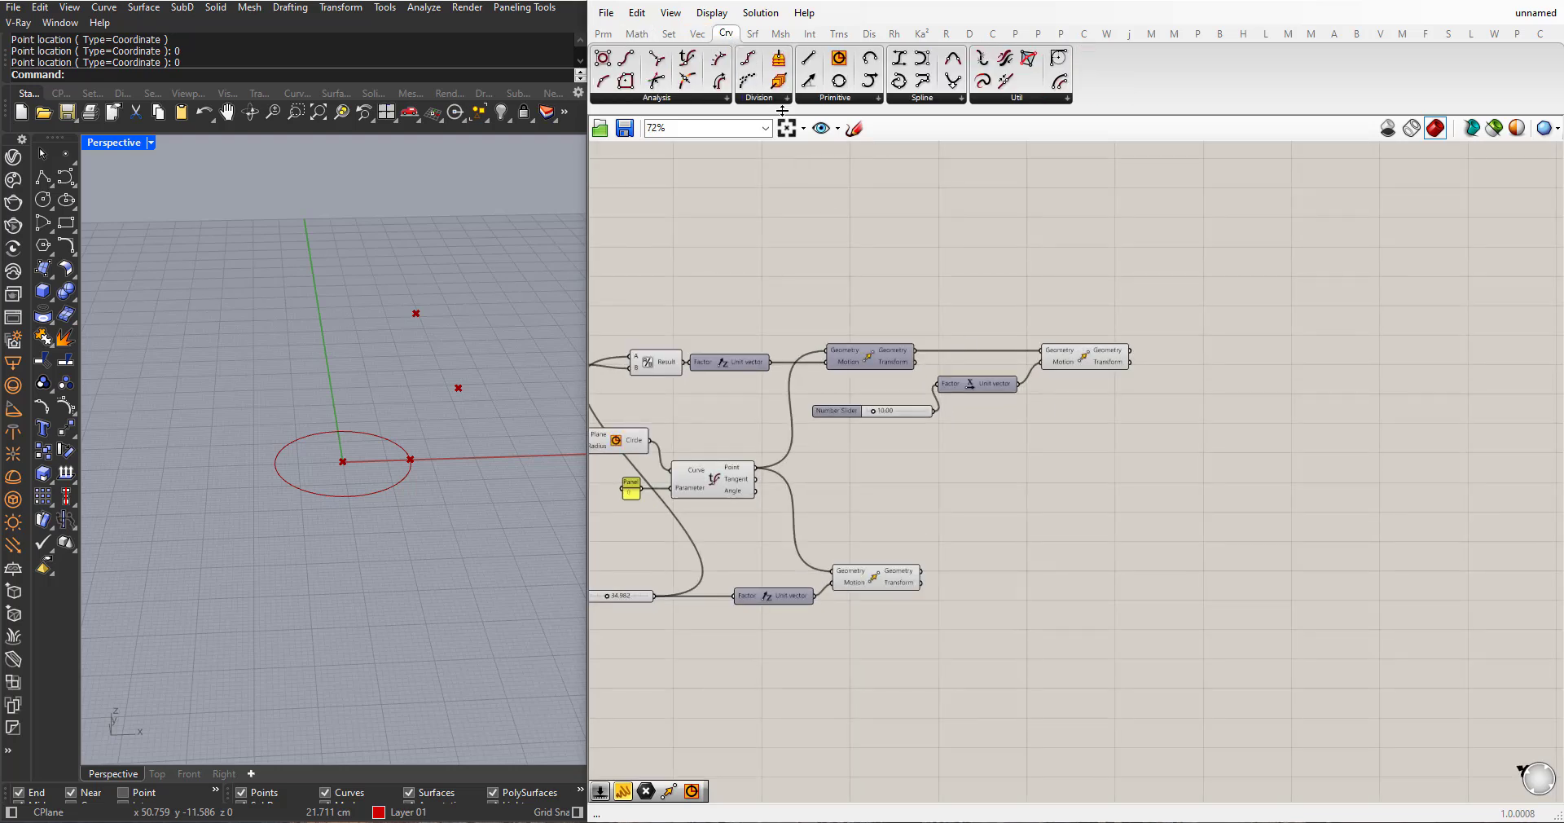
click(848, 101)
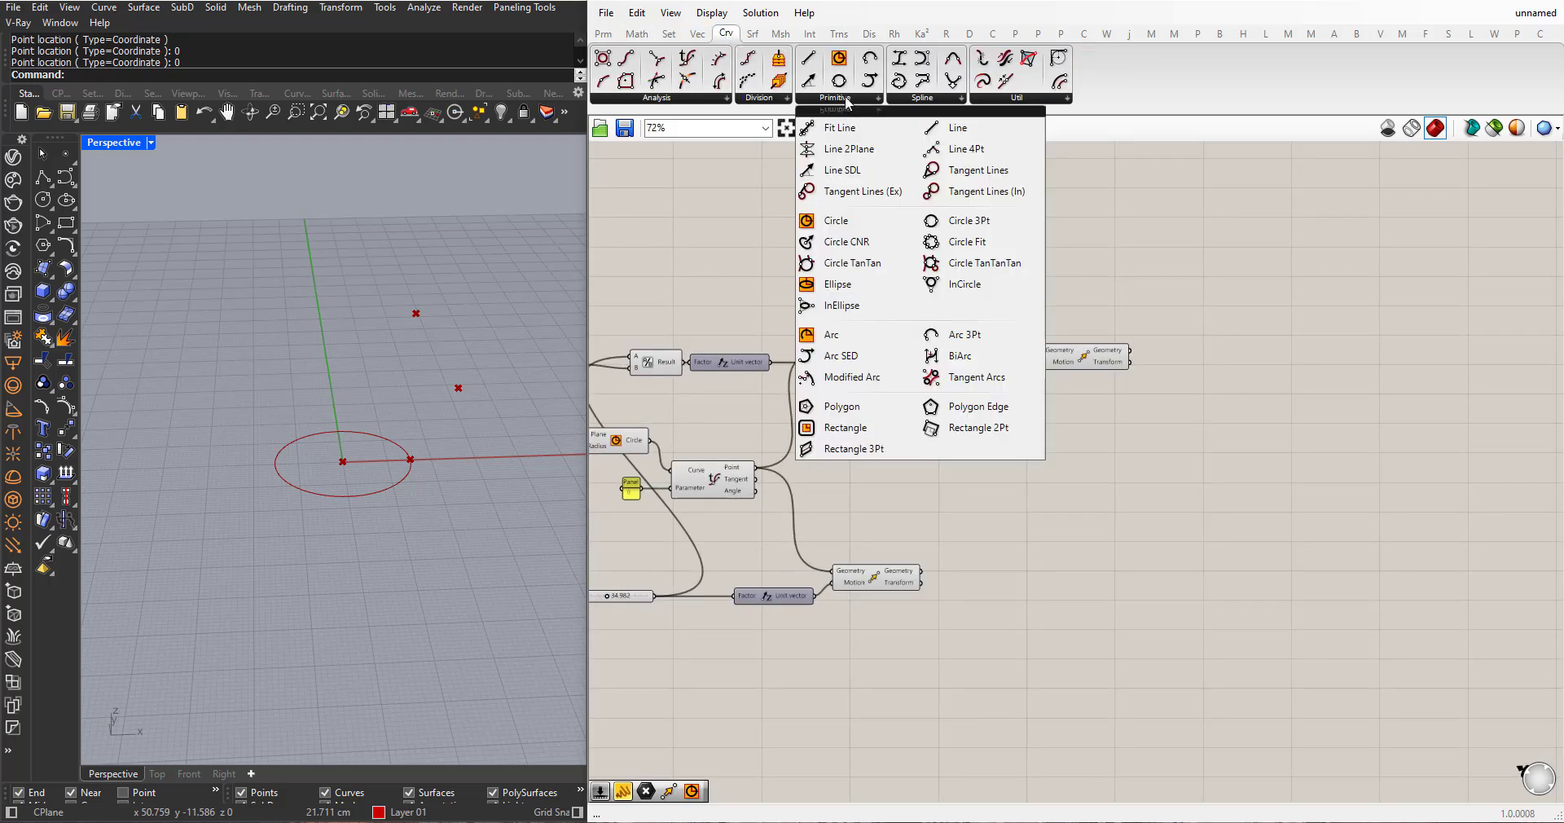
drag(963, 334, 931, 337)
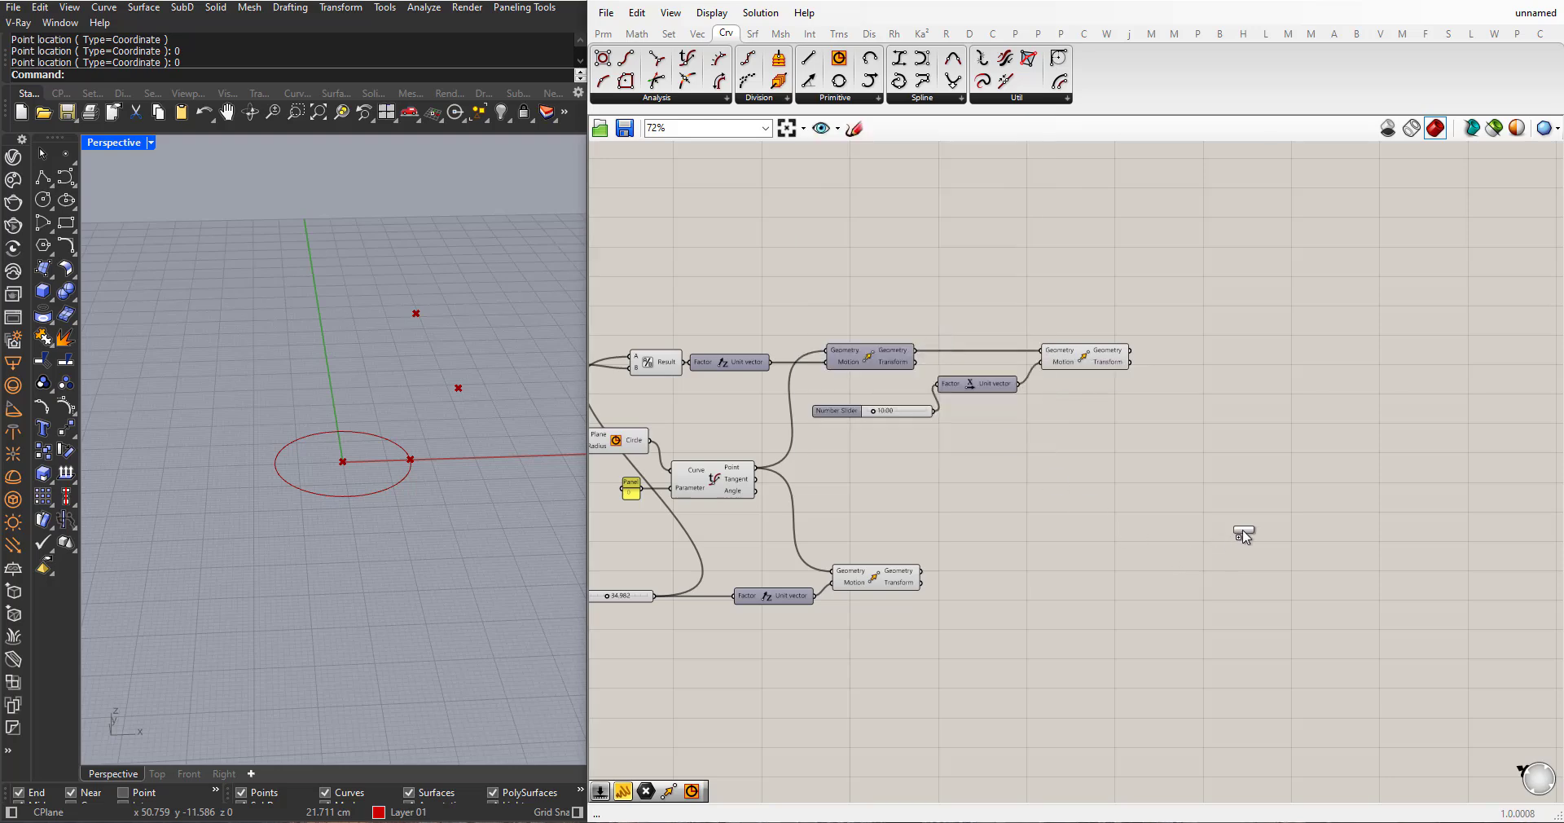
drag(1244, 530, 1243, 531)
scroll(1230, 583, up, 2)
right_drag(1097, 565, 1263, 569)
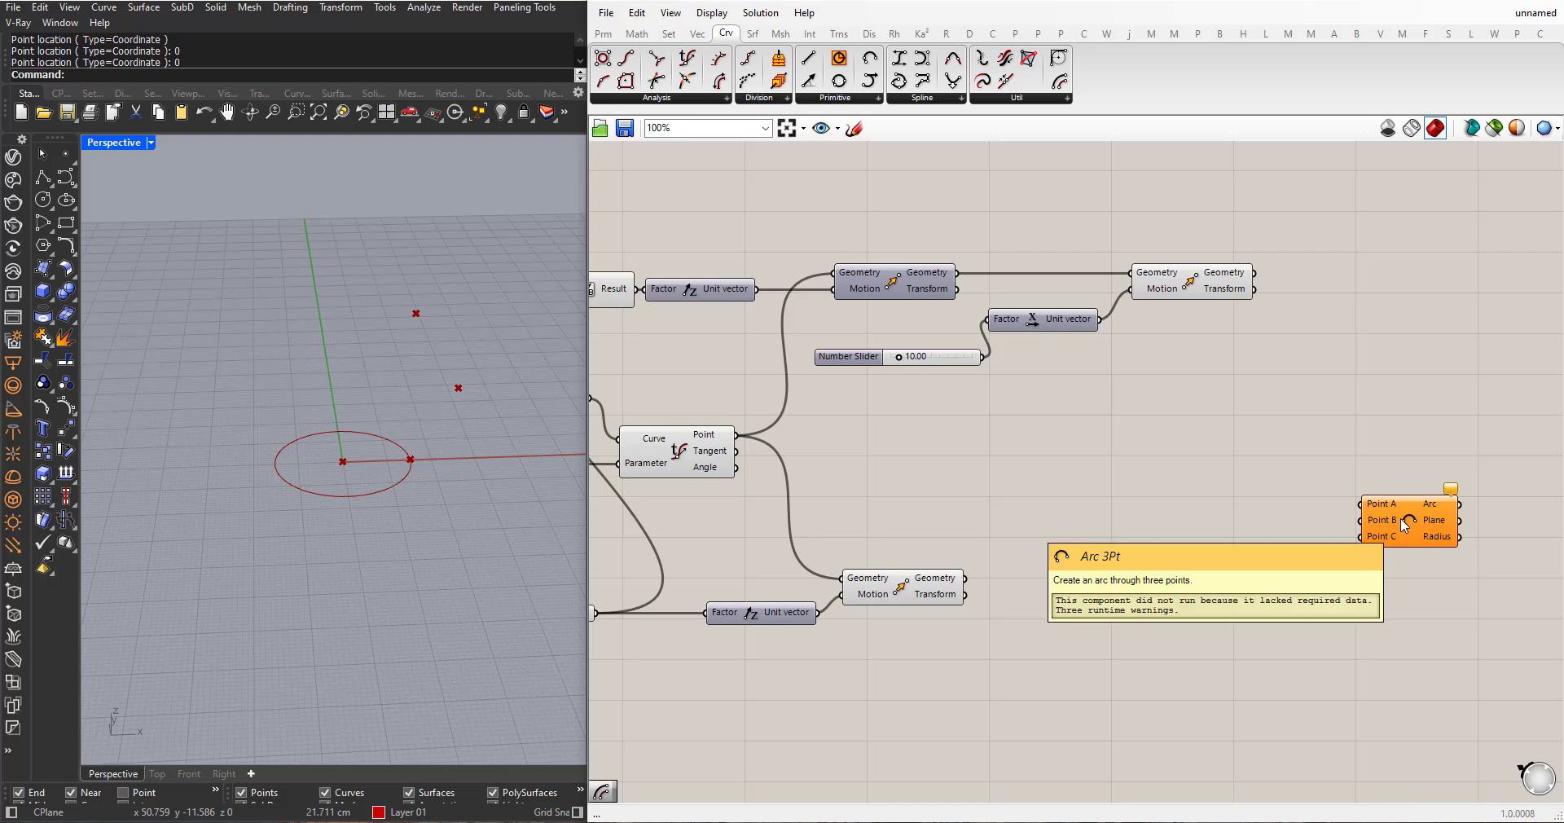
scroll(1151, 676, down, 1)
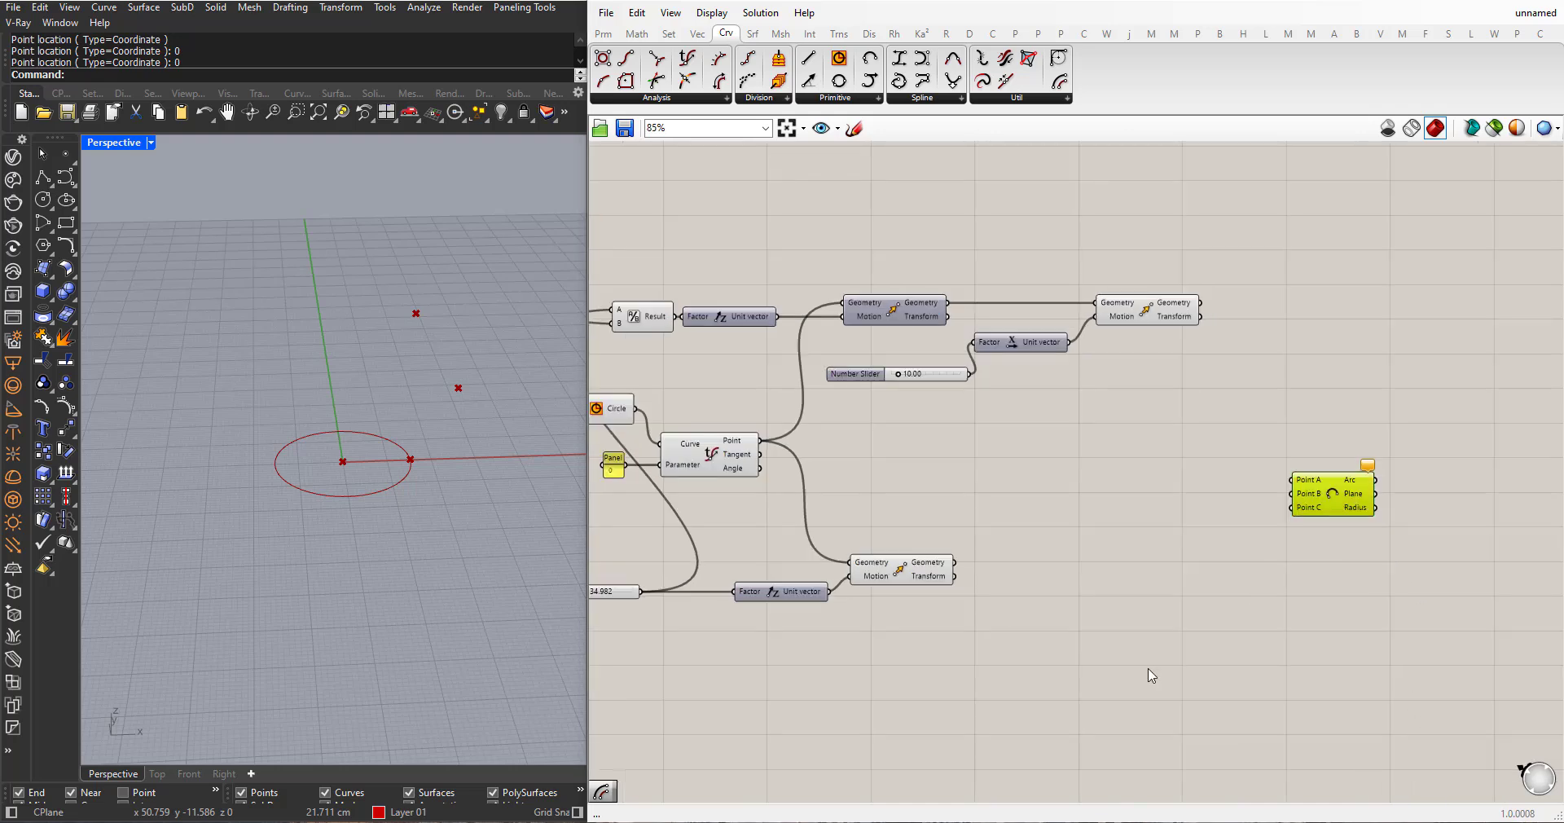
- Connect Evaluate Curve's Point to Arc 3Pt's Point A, the third Move's Geometry to Point B, and the lower Move's Geometry to Point C
click(738, 448)
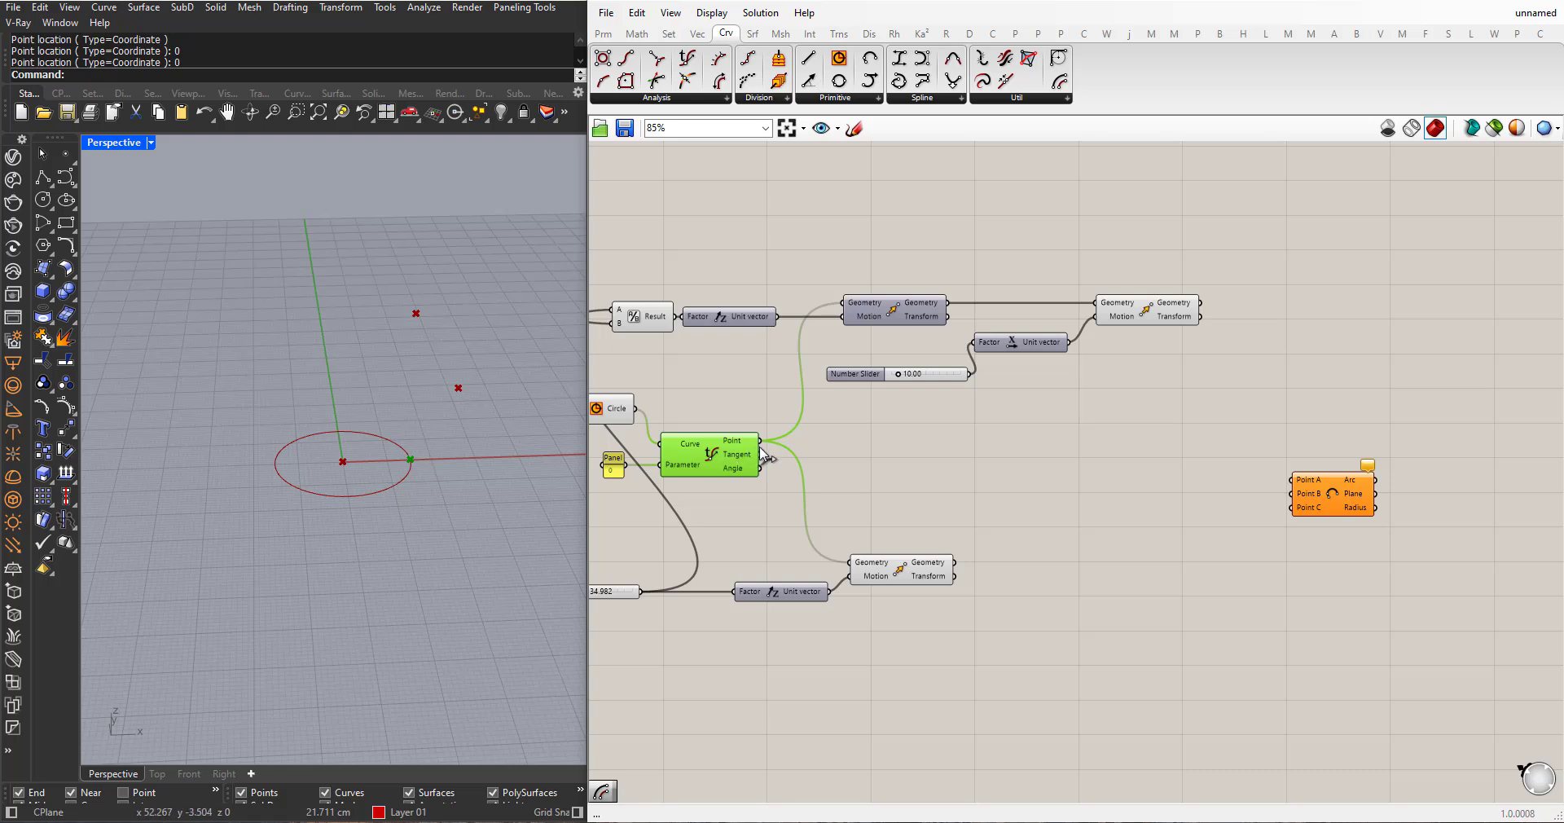
drag(760, 443, 1291, 481)
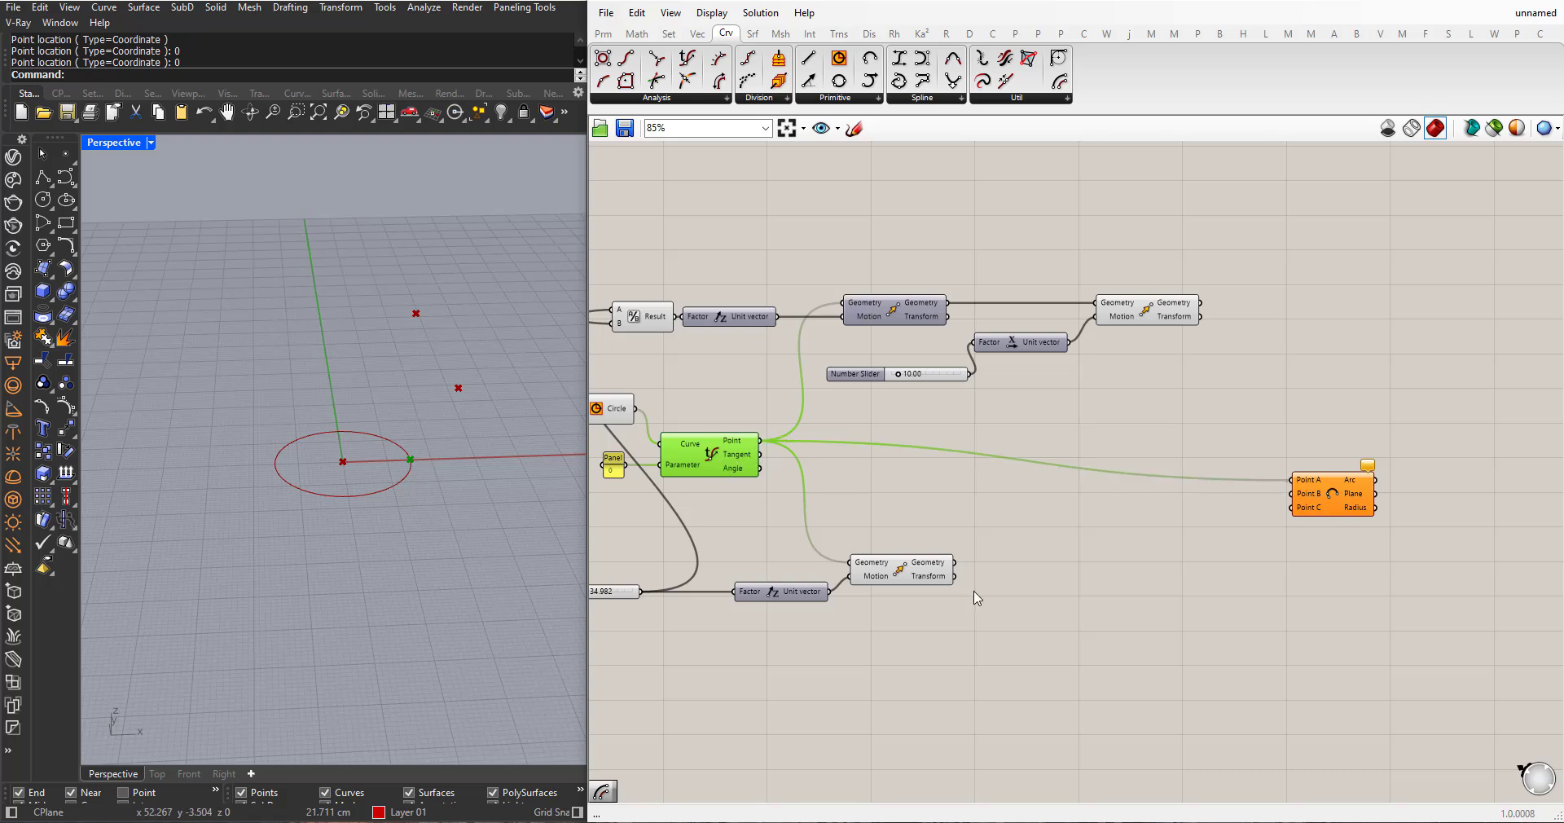
click(1131, 322)
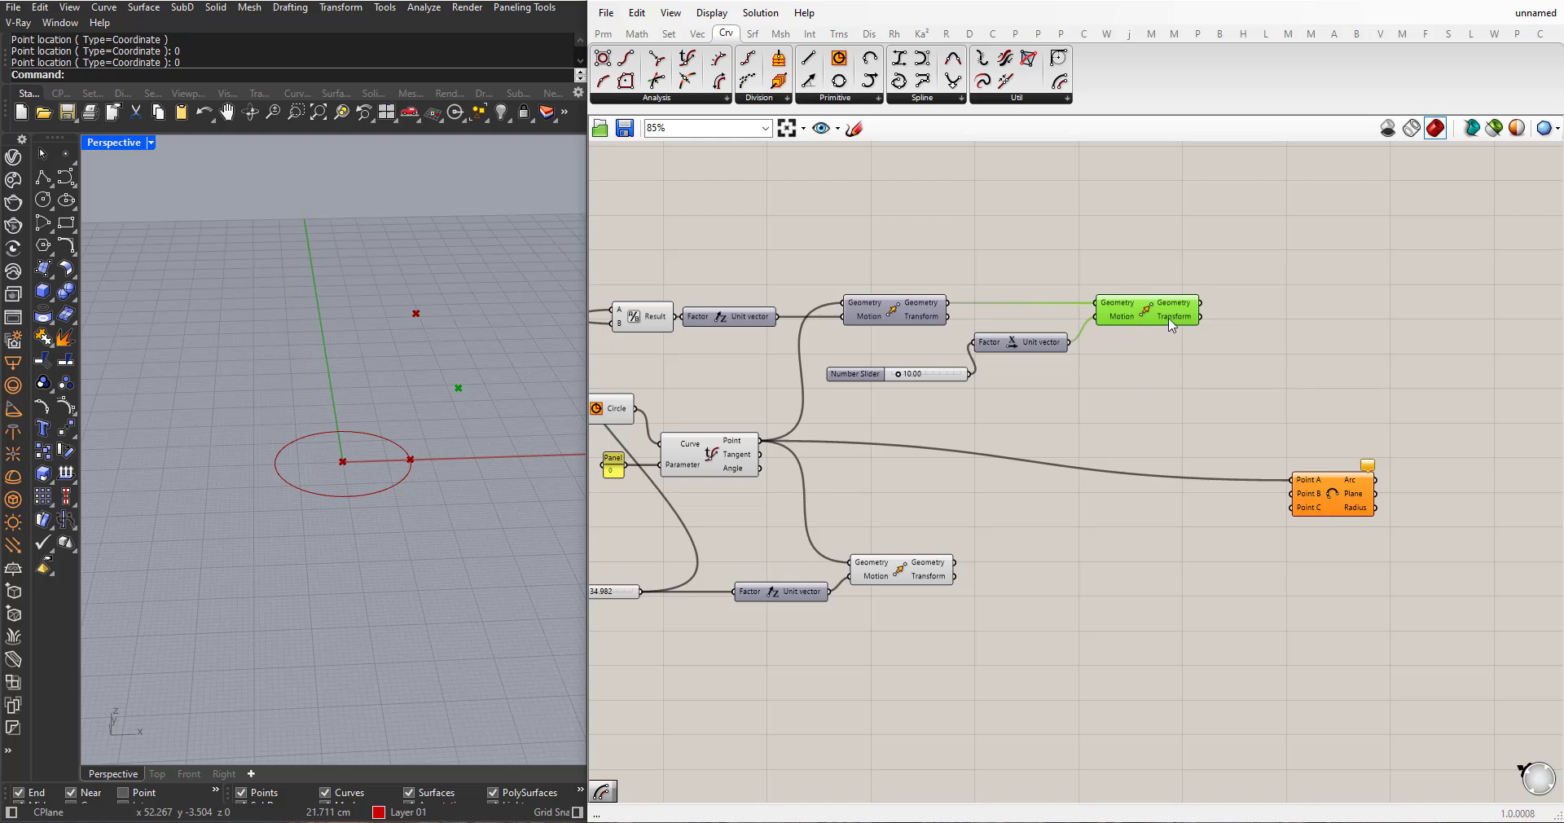
drag(1203, 308, 1289, 493)
click(929, 579)
drag(955, 562, 1292, 507)
- Reduce the Unit X slider to 8.82 to flatten the bulge of the arc
right_drag(427, 475, 507, 479)
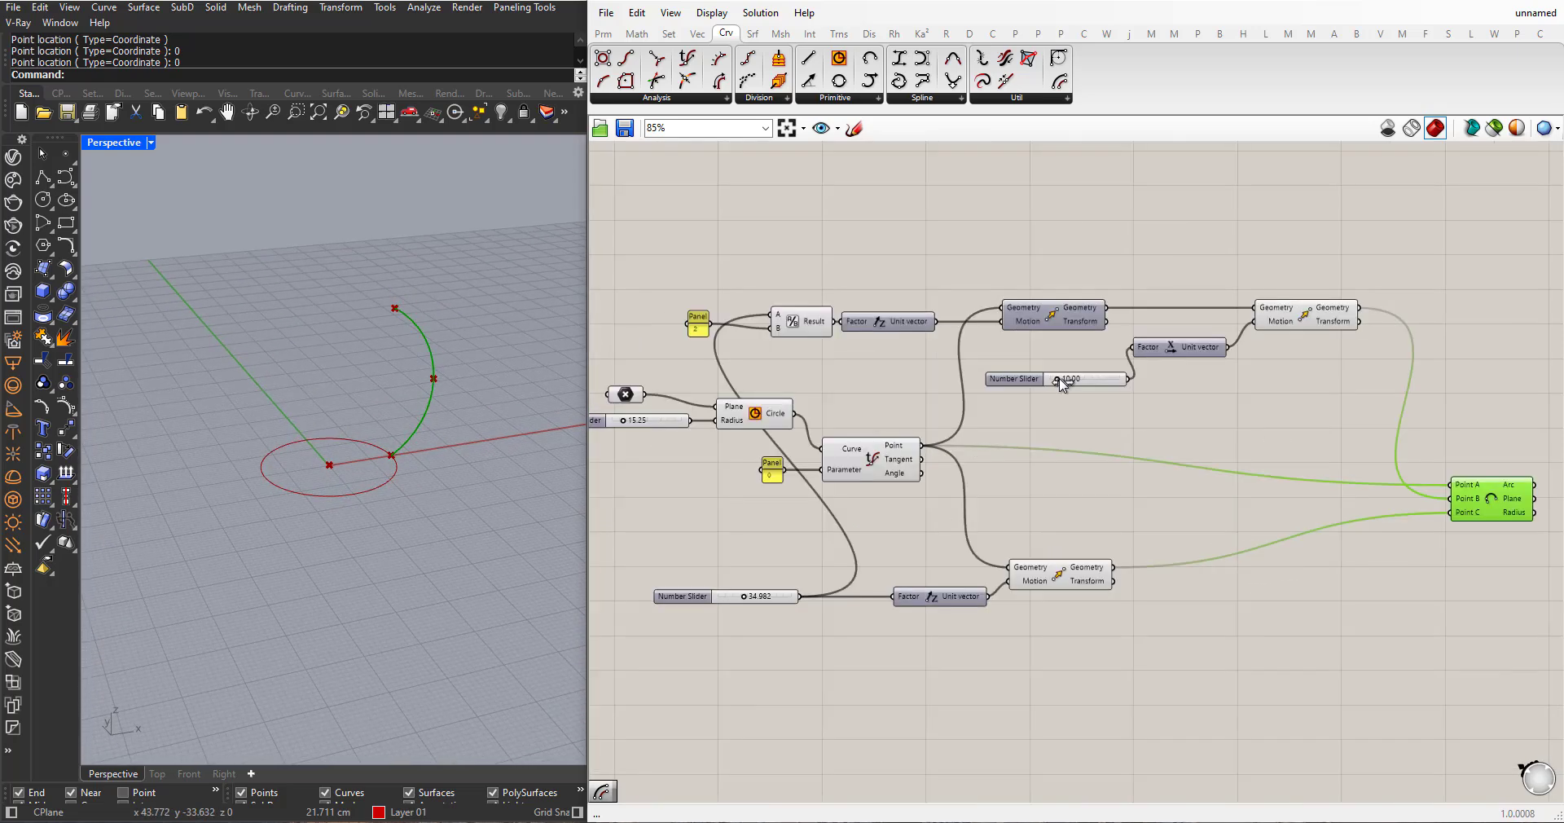
drag(1061, 384, 1057, 379)
scroll(1178, 391, down, 2)
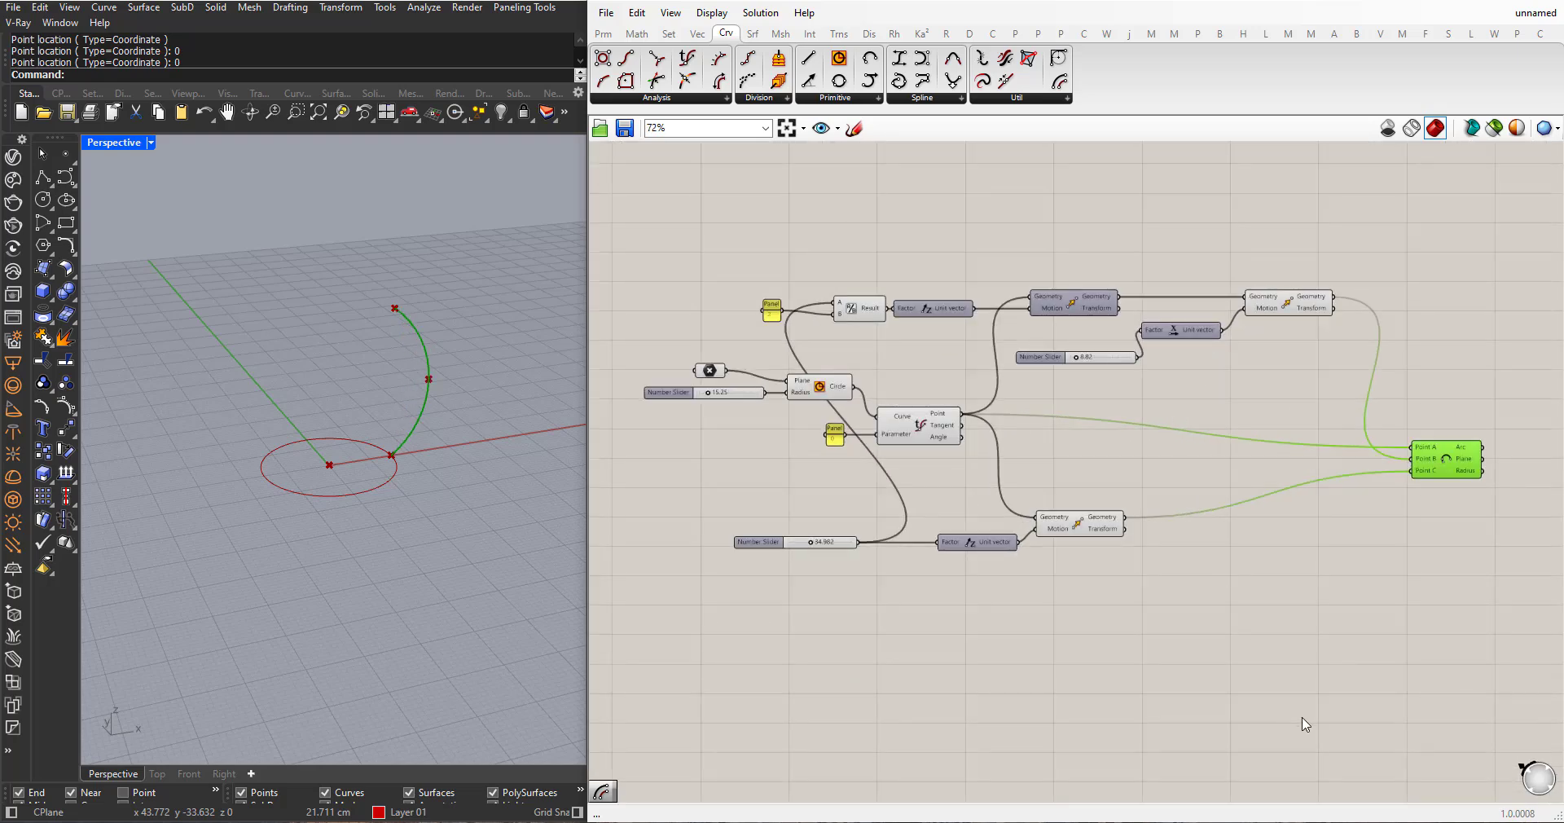
click(1412, 782)
- Select the base point, radius slider and Circle component together and move them farther away from Evaluate Curve
scroll(1151, 418, down, 3)
scroll(915, 494, up, 3)
drag(960, 387, 854, 308)
drag(975, 340, 867, 346)
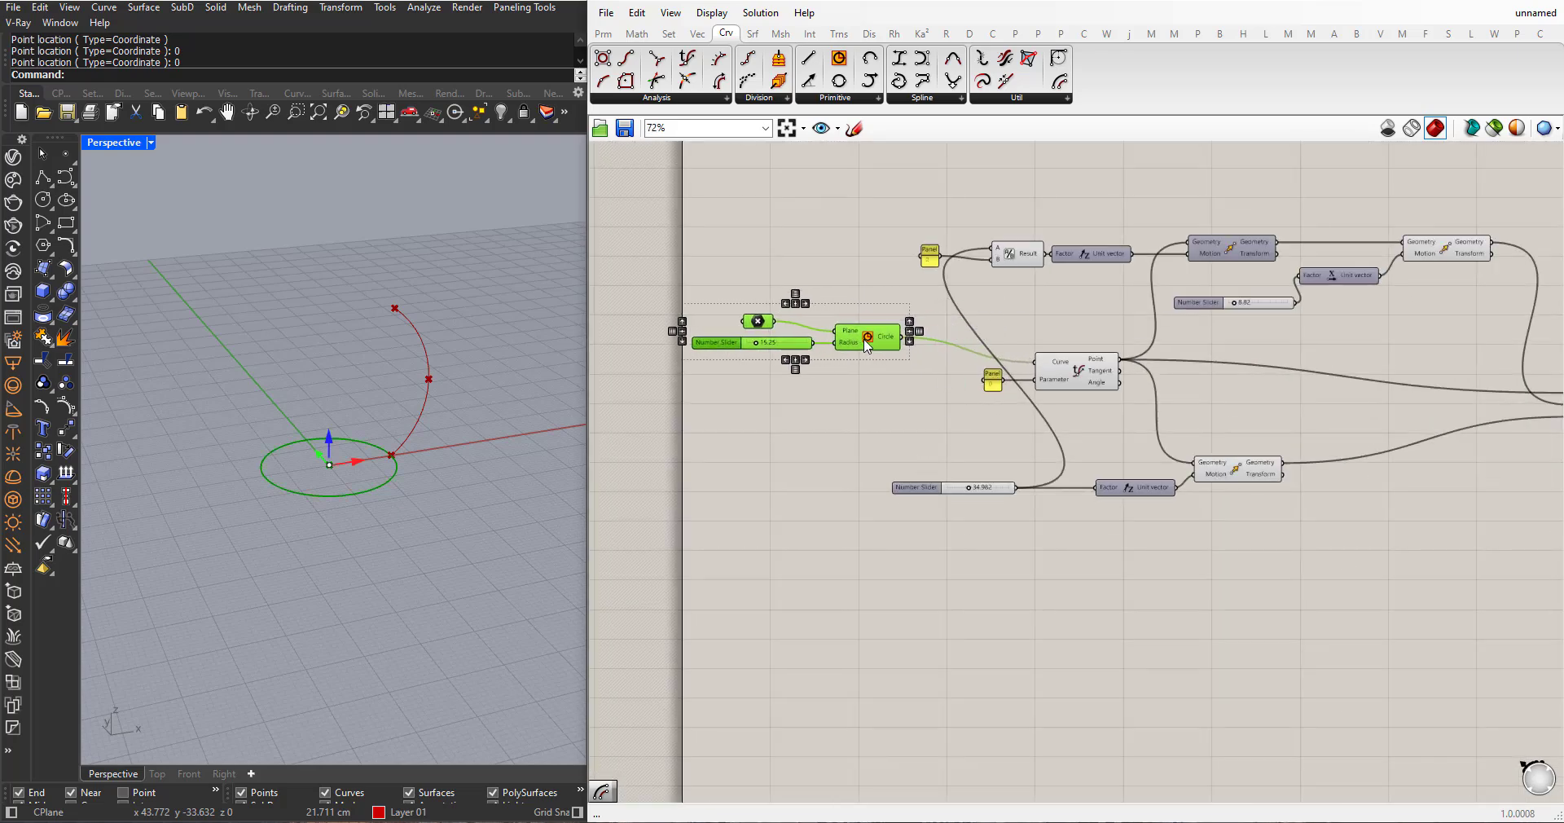
scroll(810, 334, down, 2)
scroll(835, 432, up, 2)
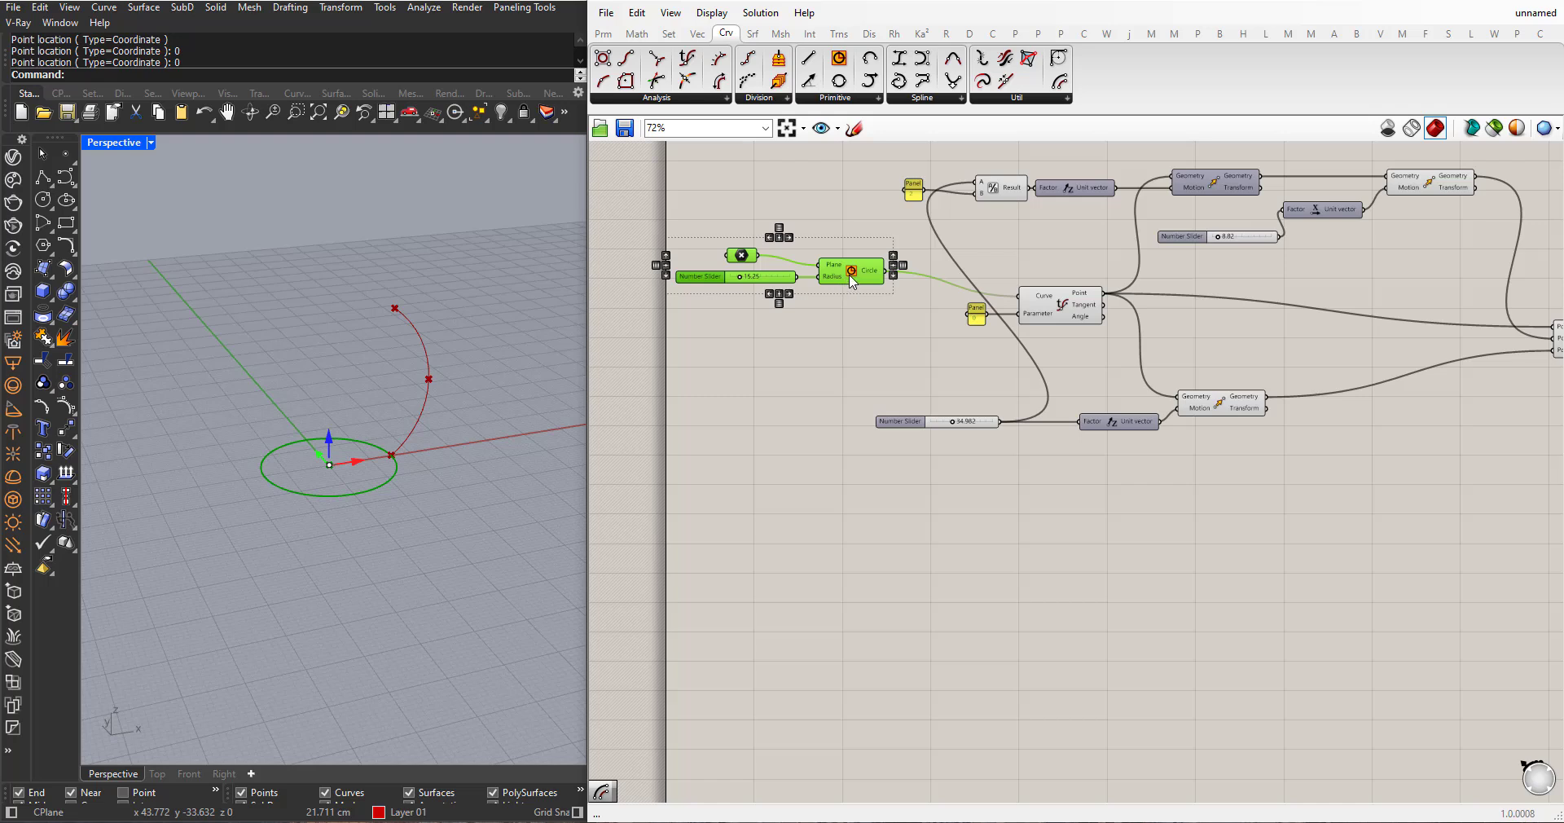
- Place an Offset Curve component below the height slider and connect the Circle output to its Curve input
double_click(901, 512)
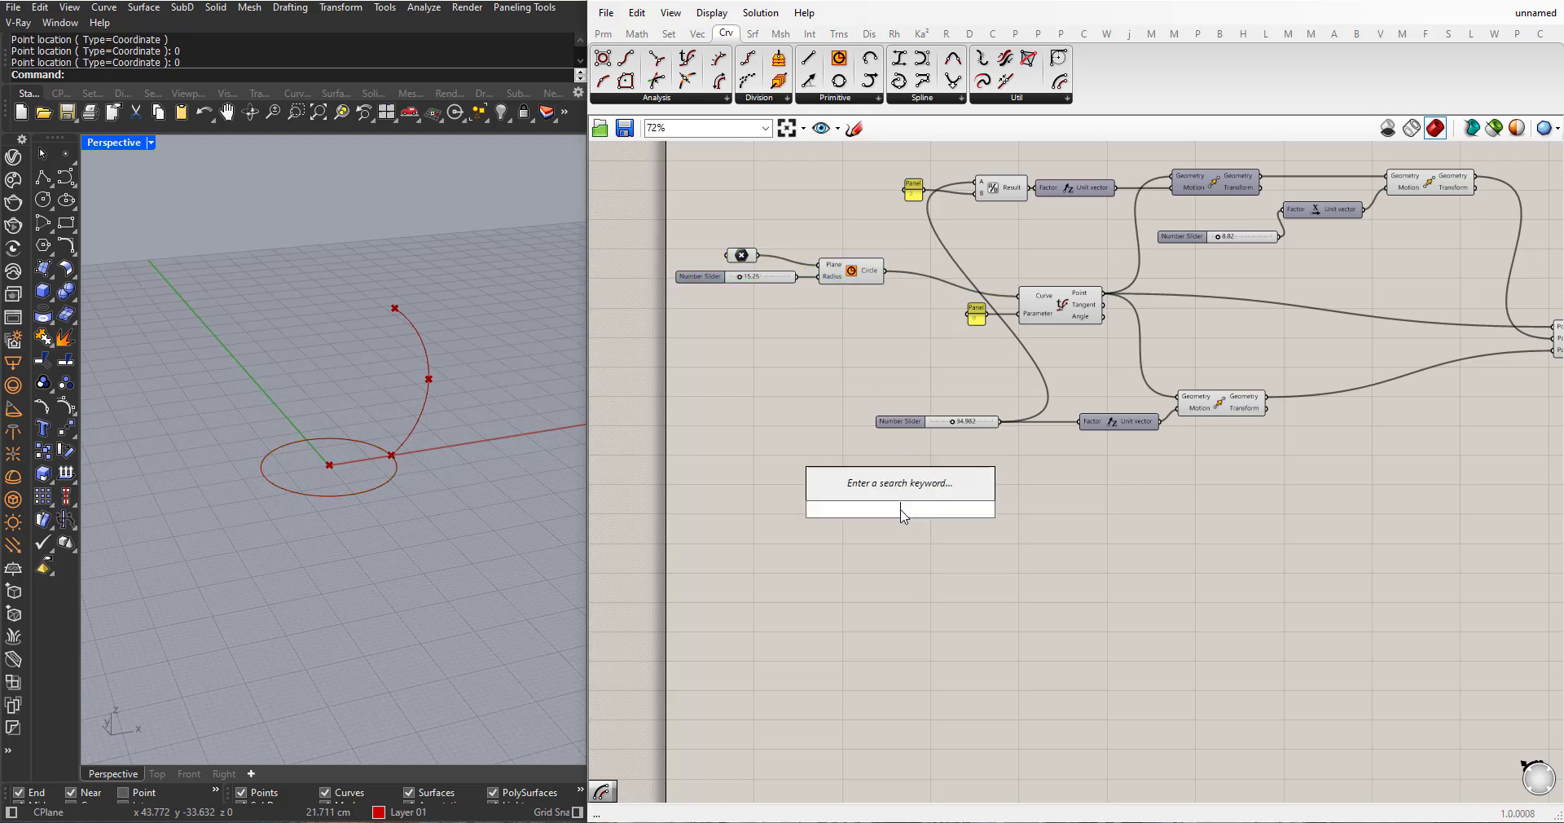
text(offset)
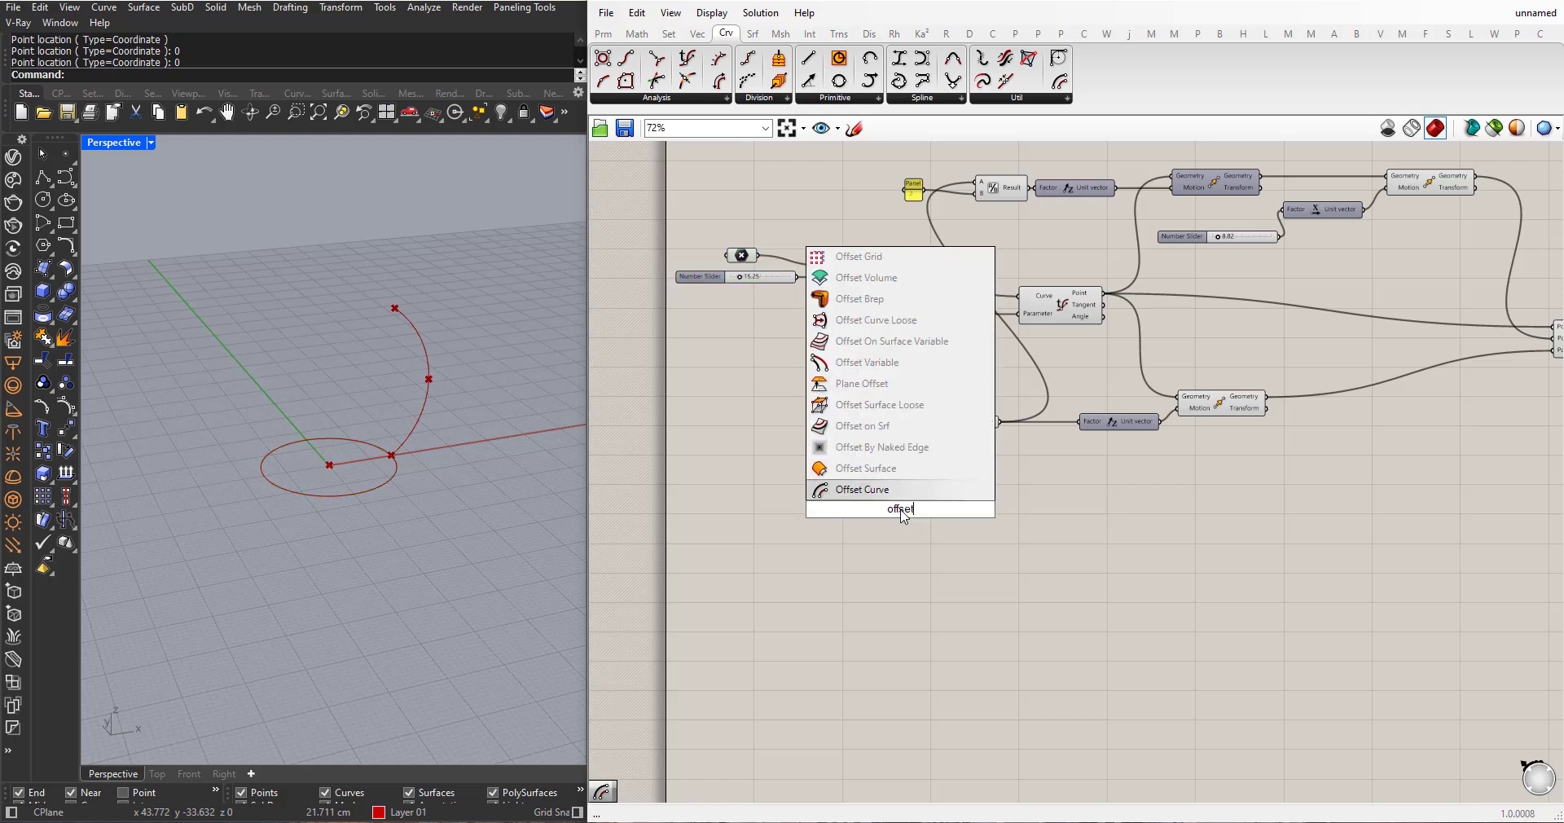
key(Return)
drag(896, 524, 976, 597)
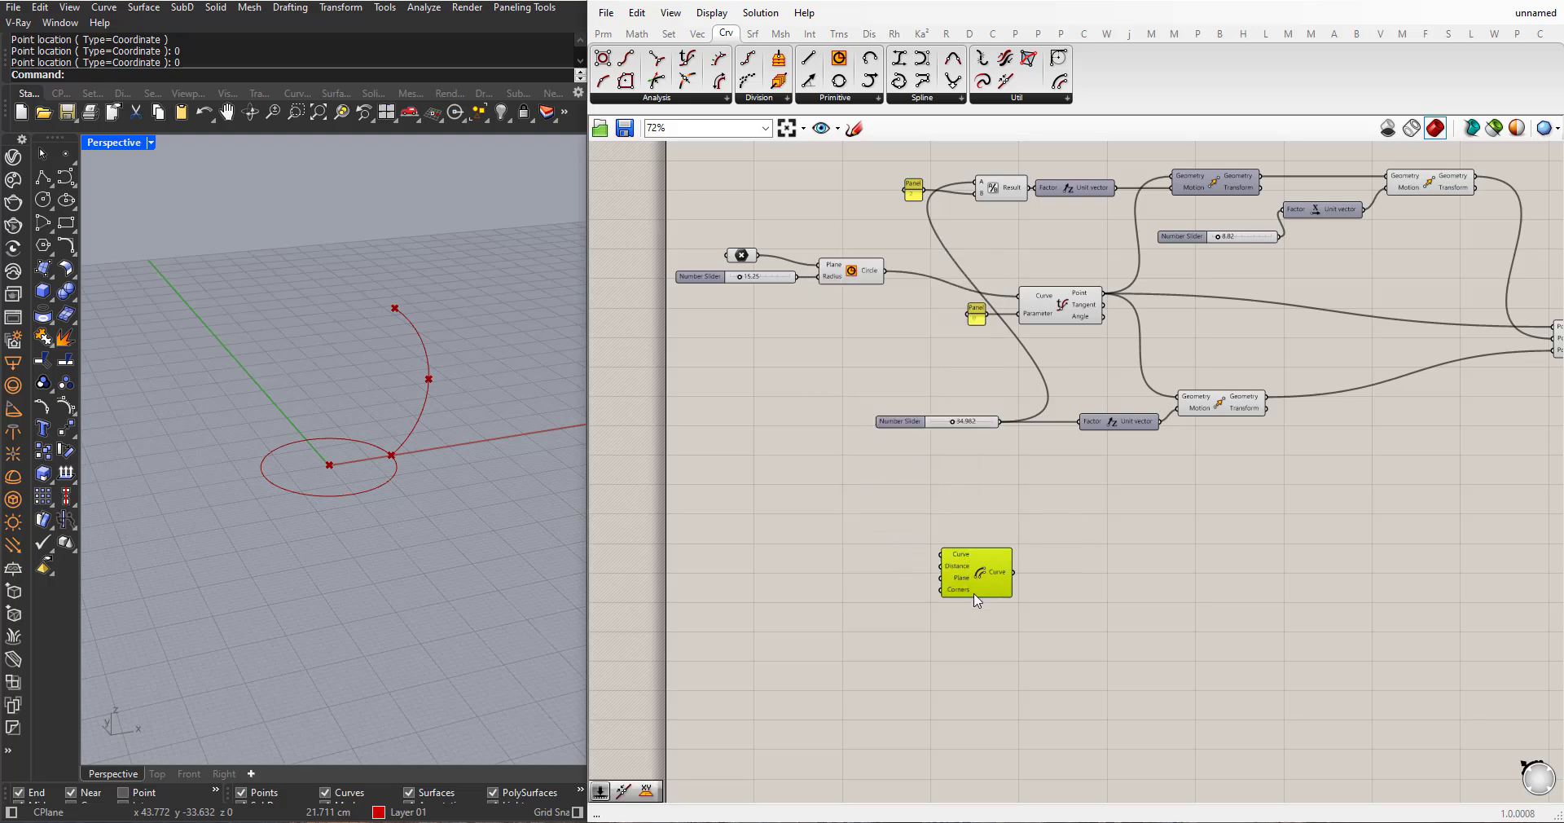
drag(886, 272, 944, 564)
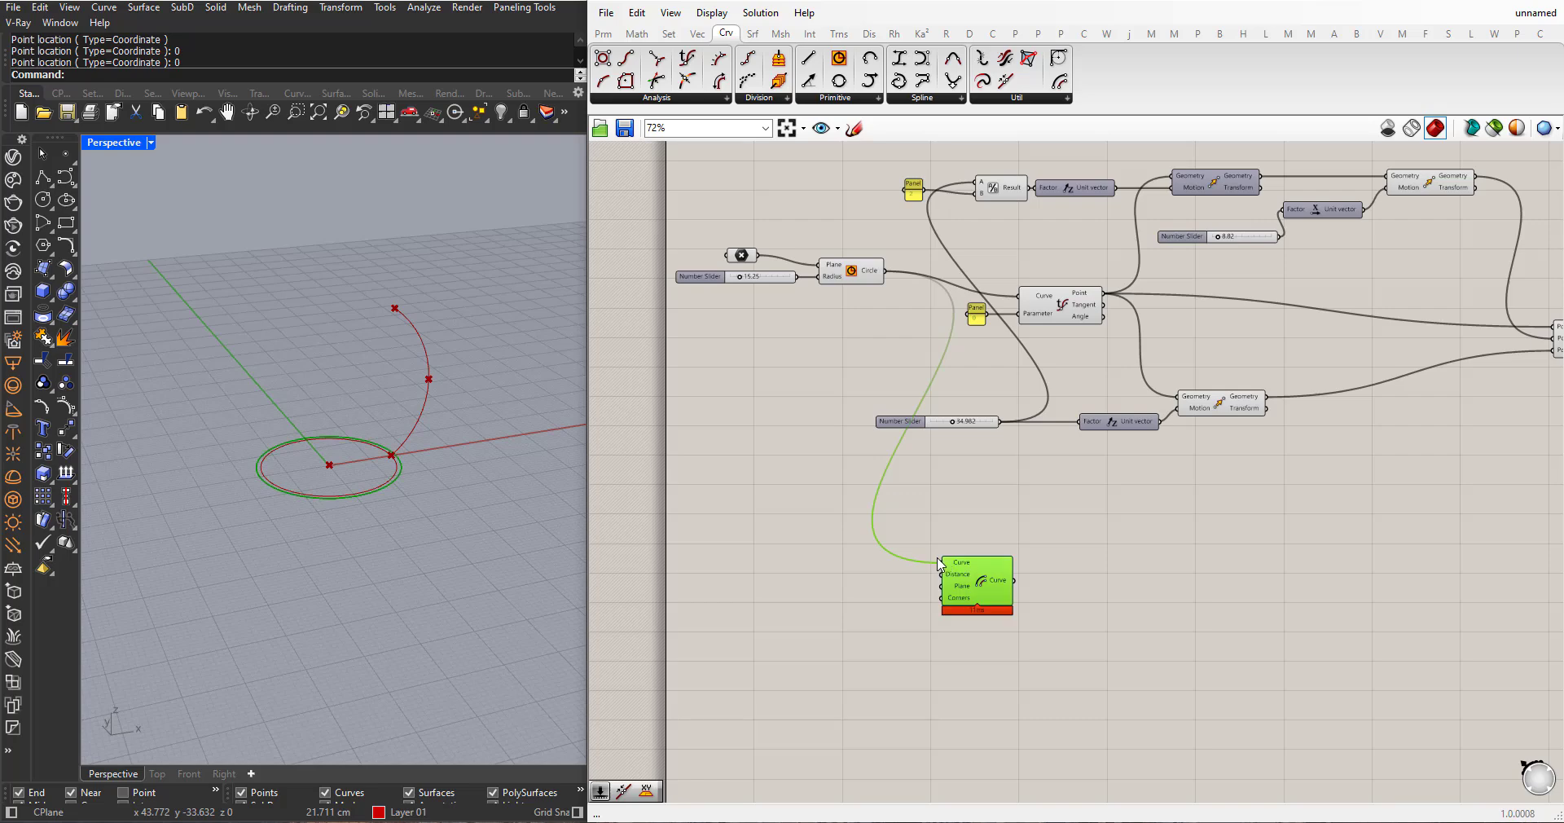
scroll(353, 518, up, 3)
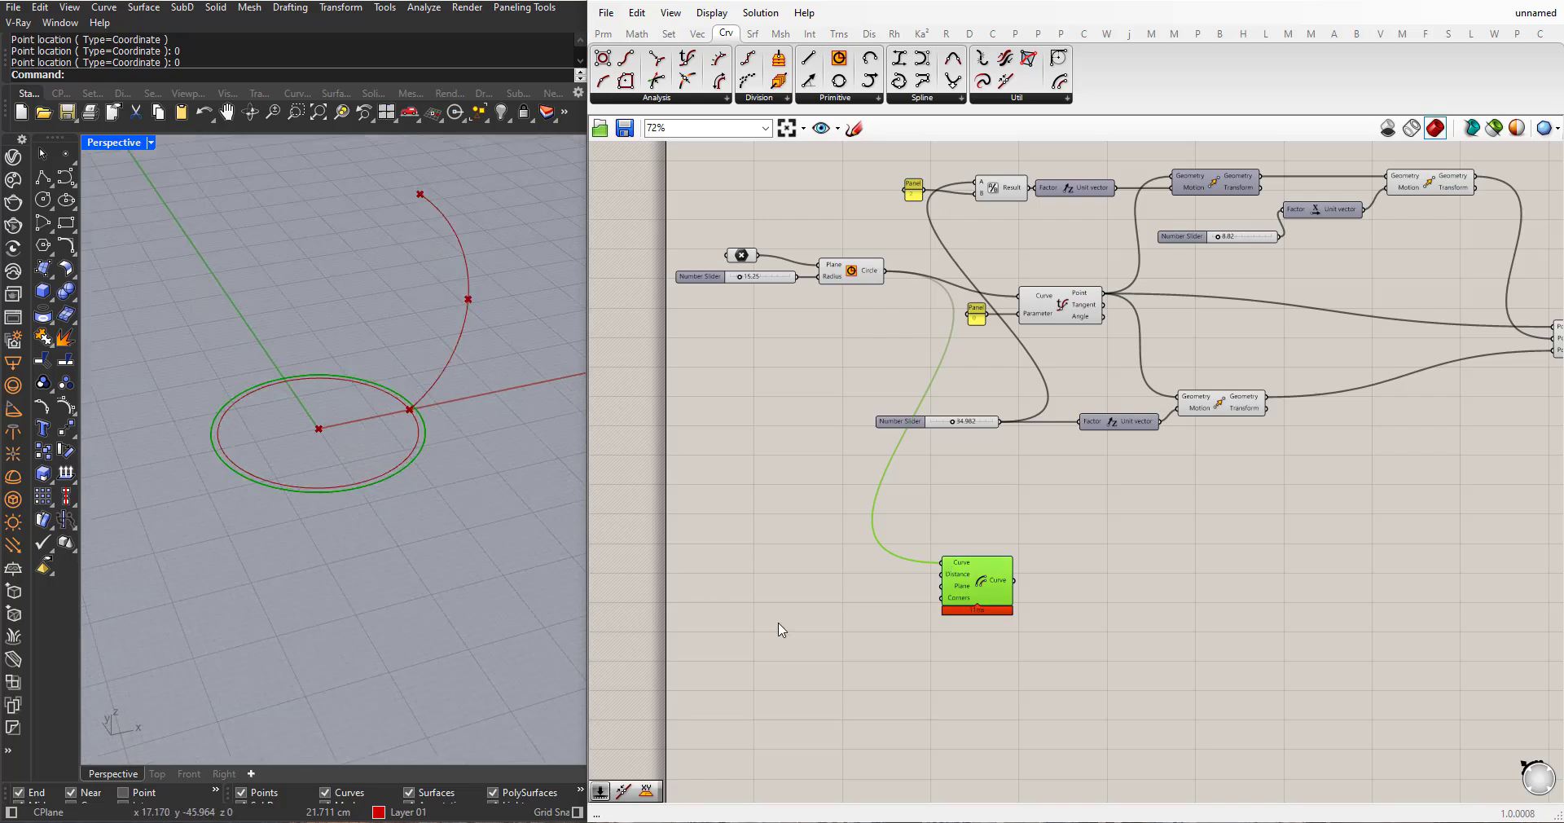
- Copy the circle's radius slider, connect the copy to Offset Curve's Distance input, and set it to 2.35
click(698, 287)
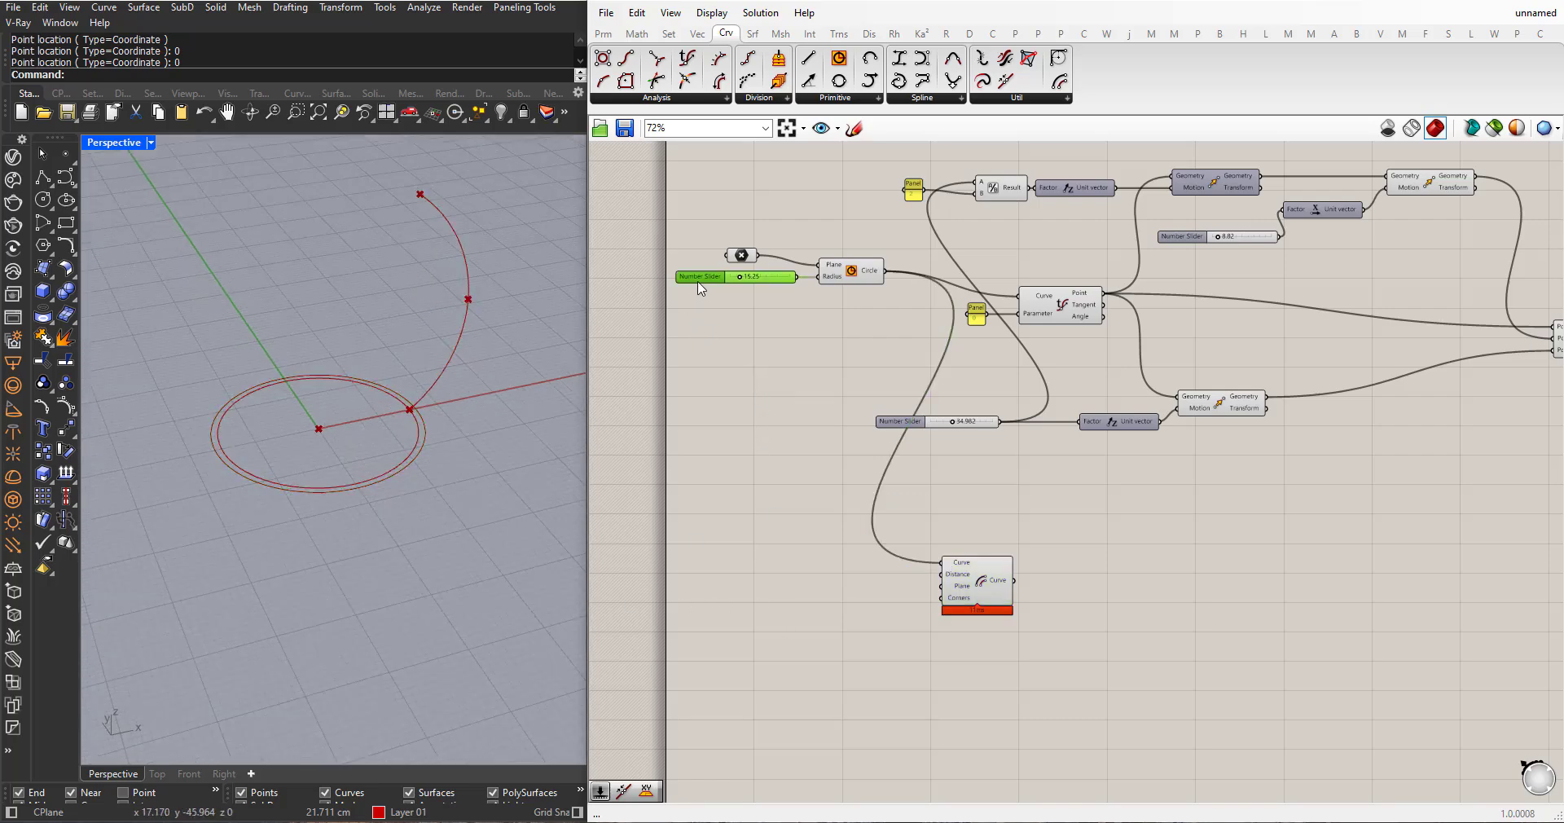
alt+drag(698, 286, 796, 568)
scroll(825, 588, up, 3)
drag(937, 563, 1084, 558)
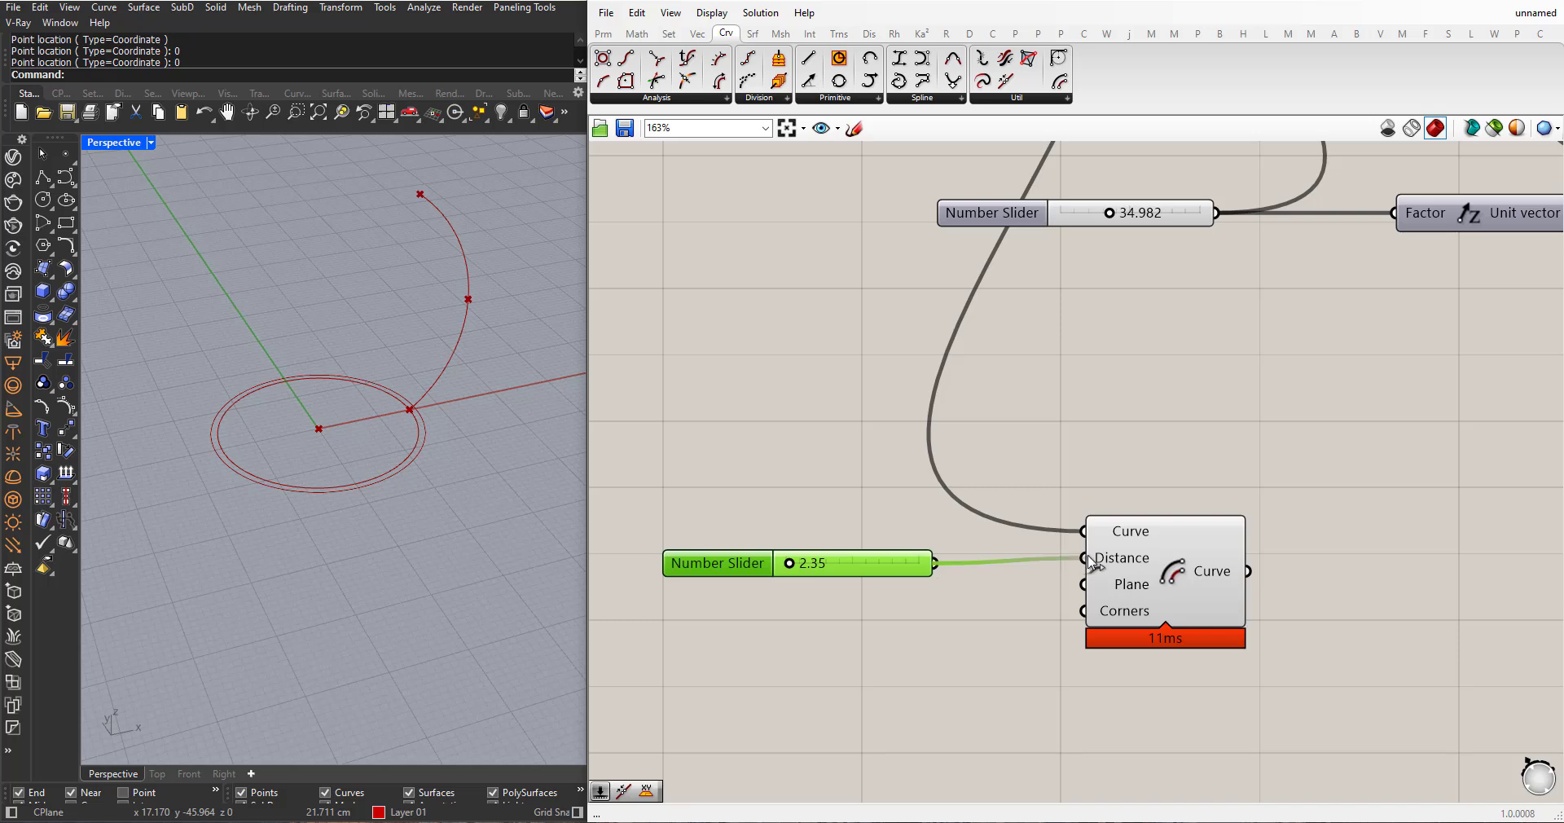
drag(801, 566, 797, 562)
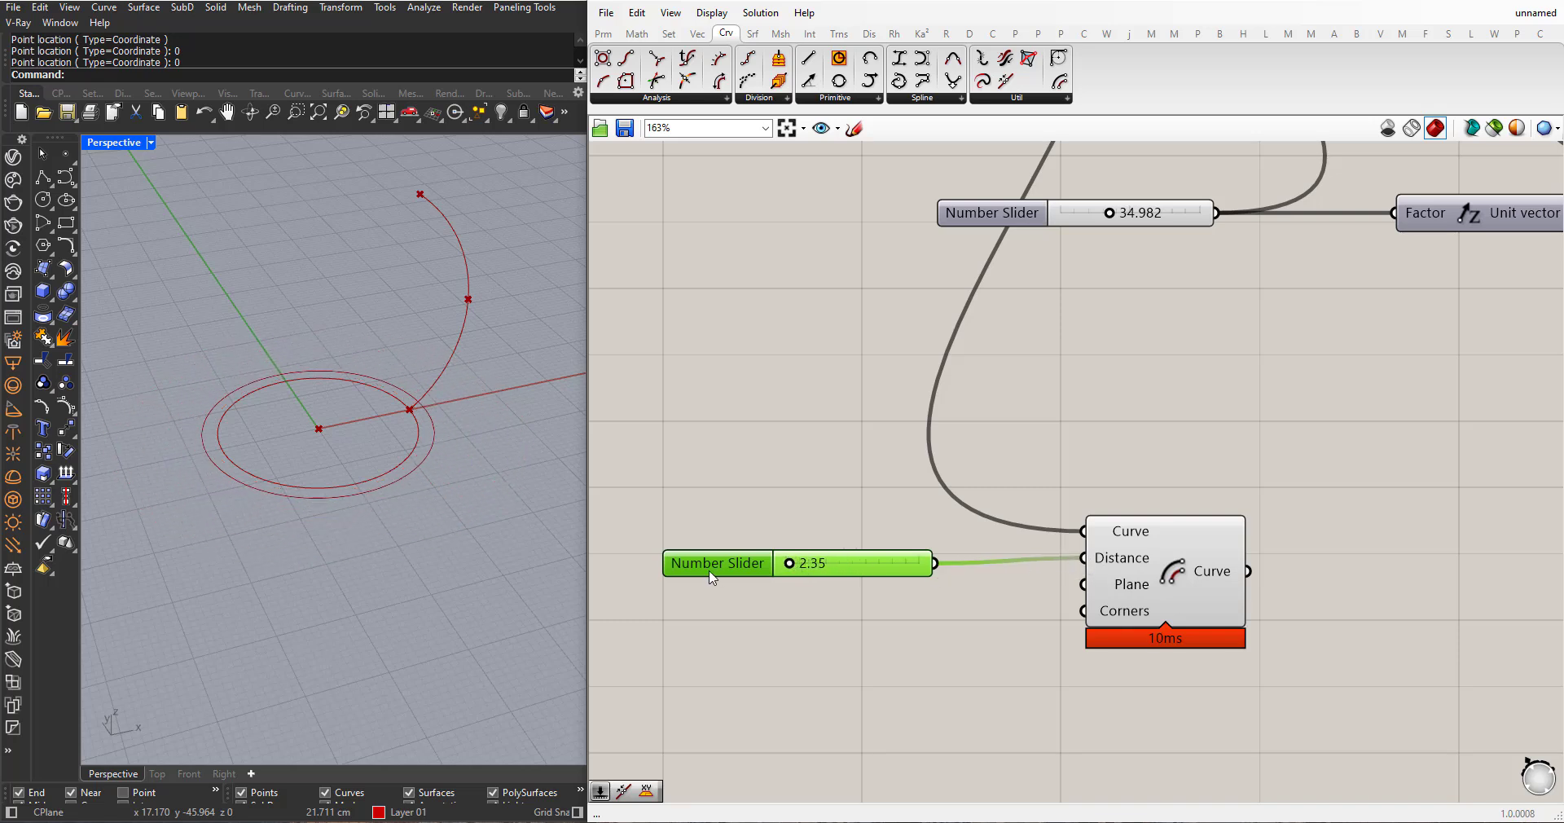
scroll(760, 456, down, 1)
scroll(847, 554, up, 1)
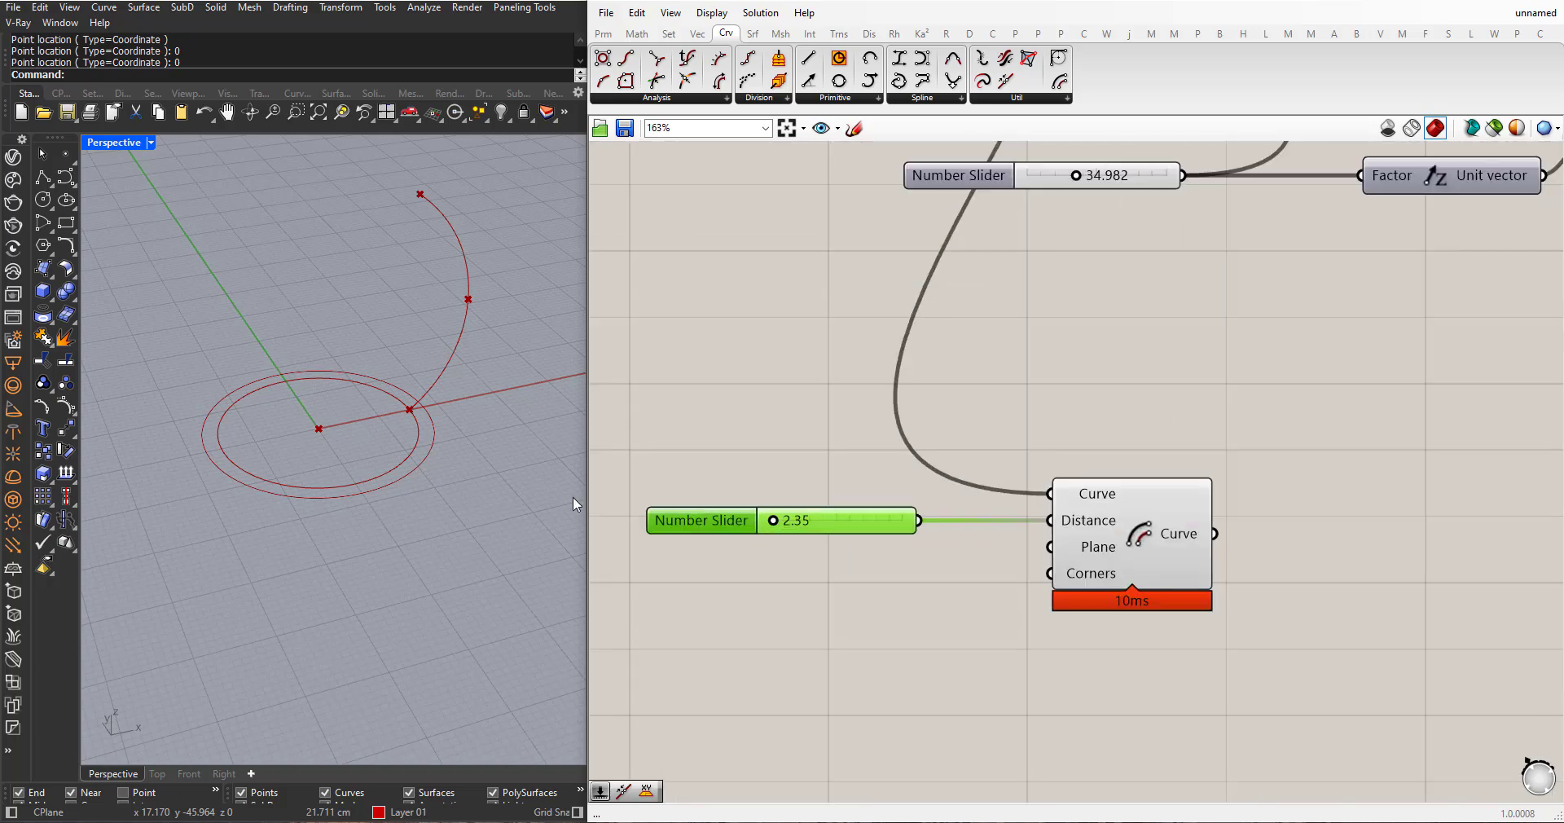
right_drag(419, 424, 430, 462)
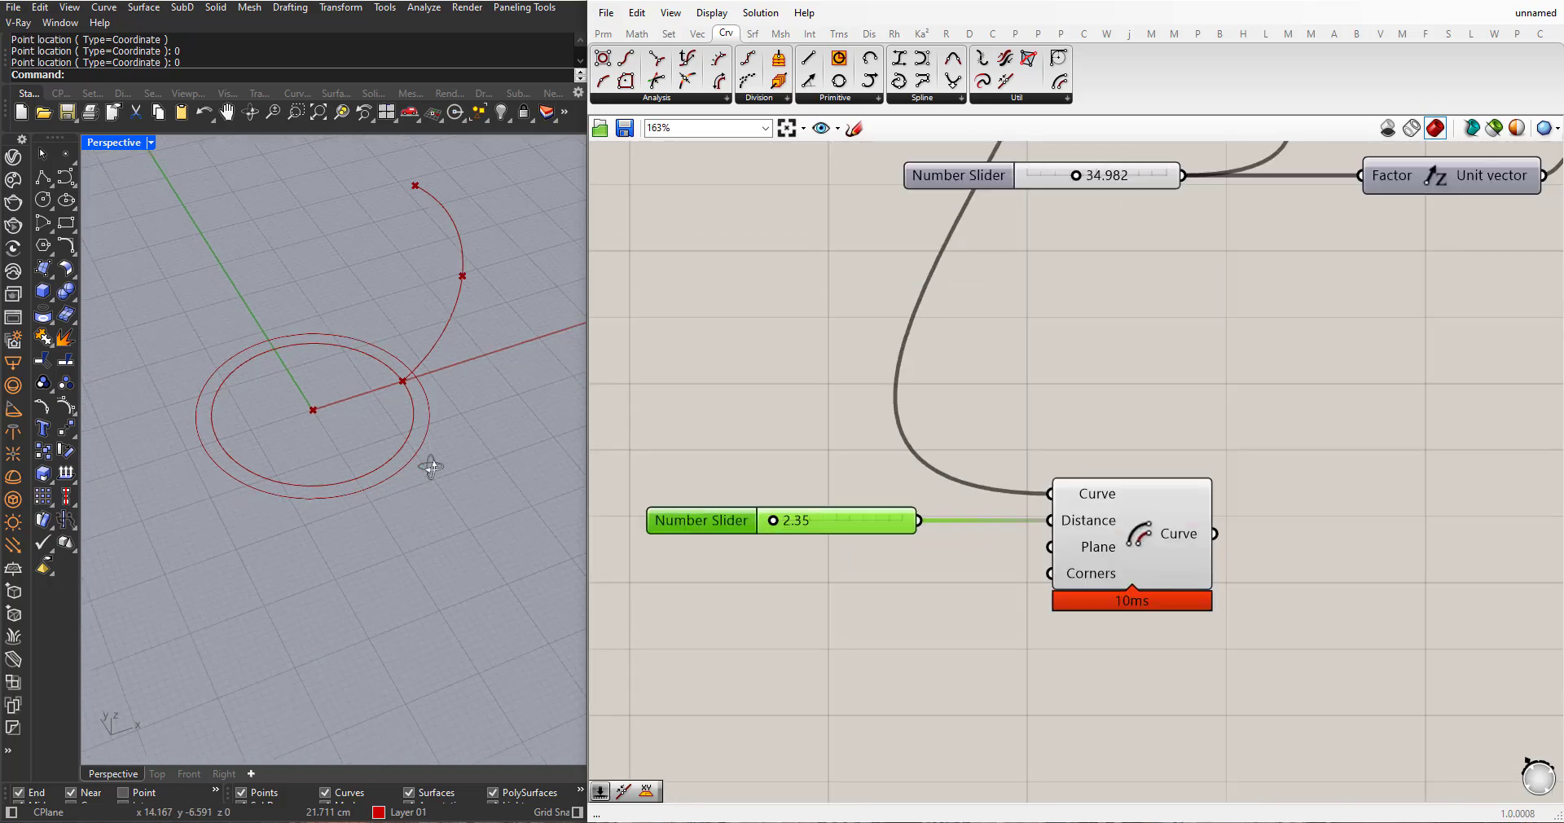
- Apply the expression -x to Offset Curve's Distance input so the circle offsets inward
right_click(1092, 531)
mouse_move(1181, 671)
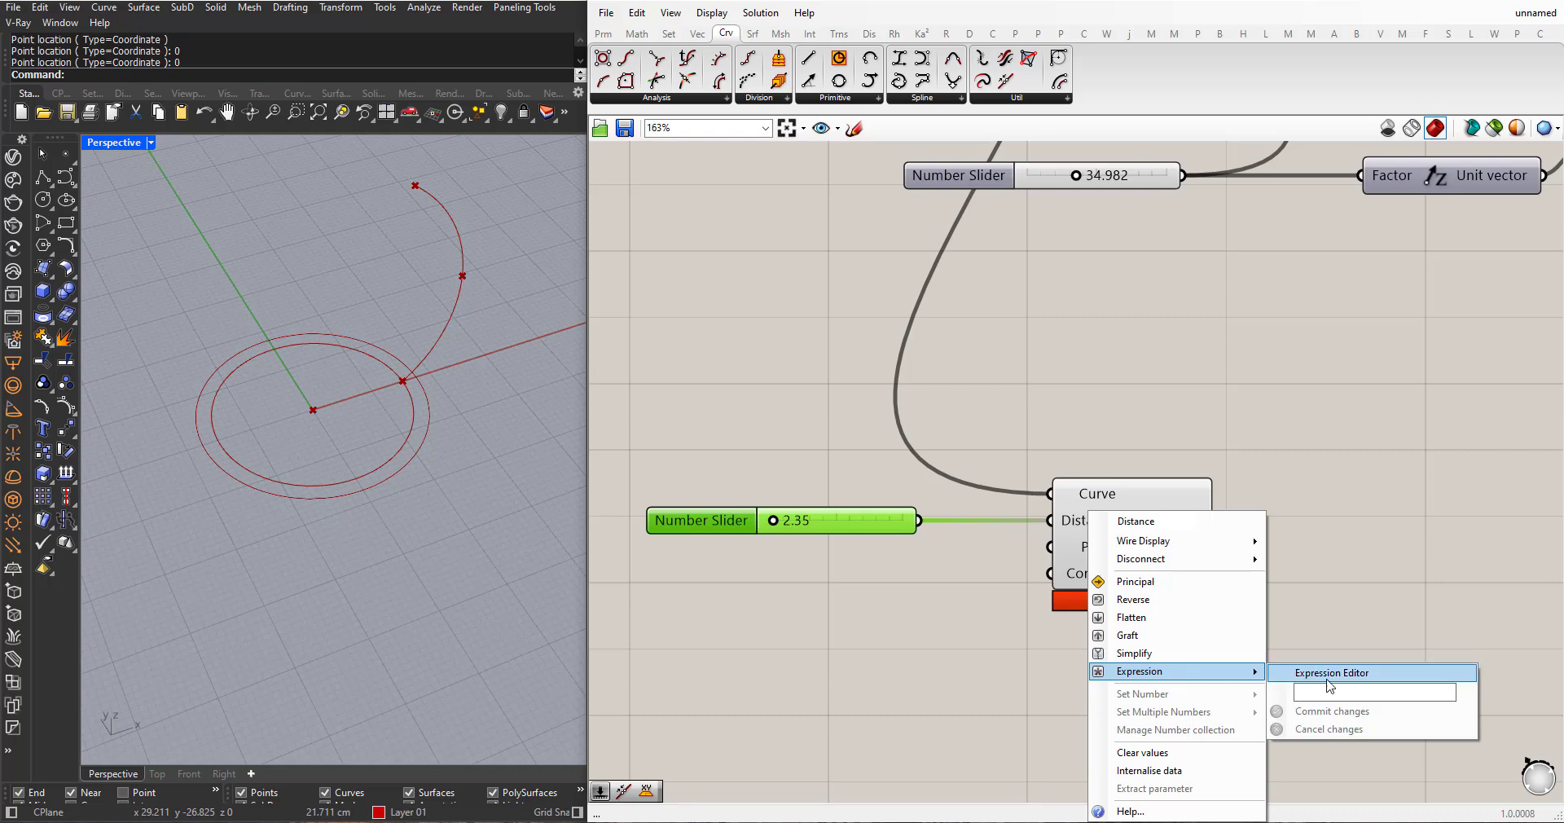
click(1333, 691)
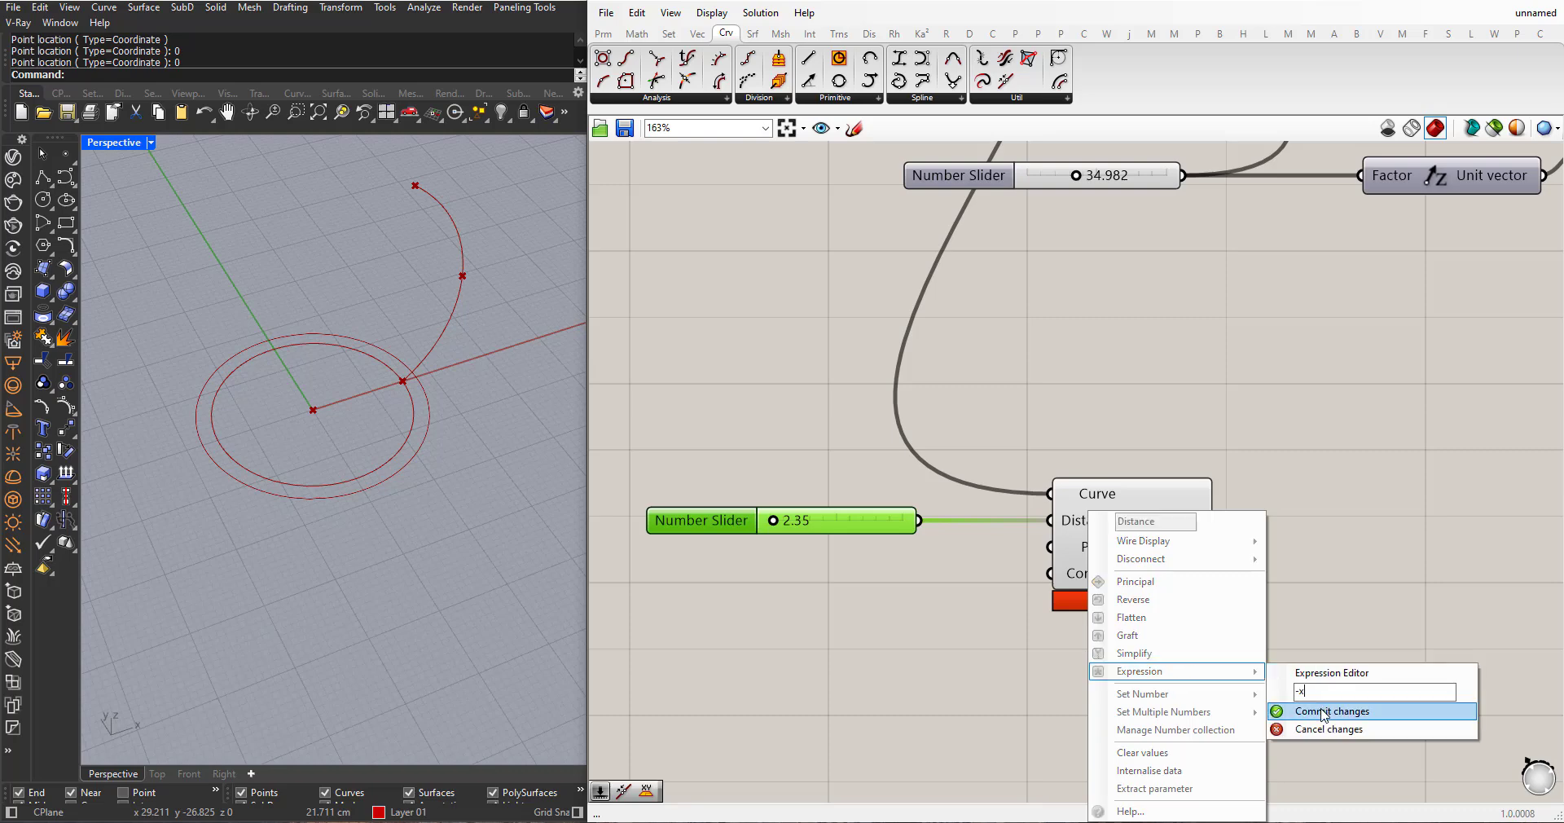
click(1330, 712)
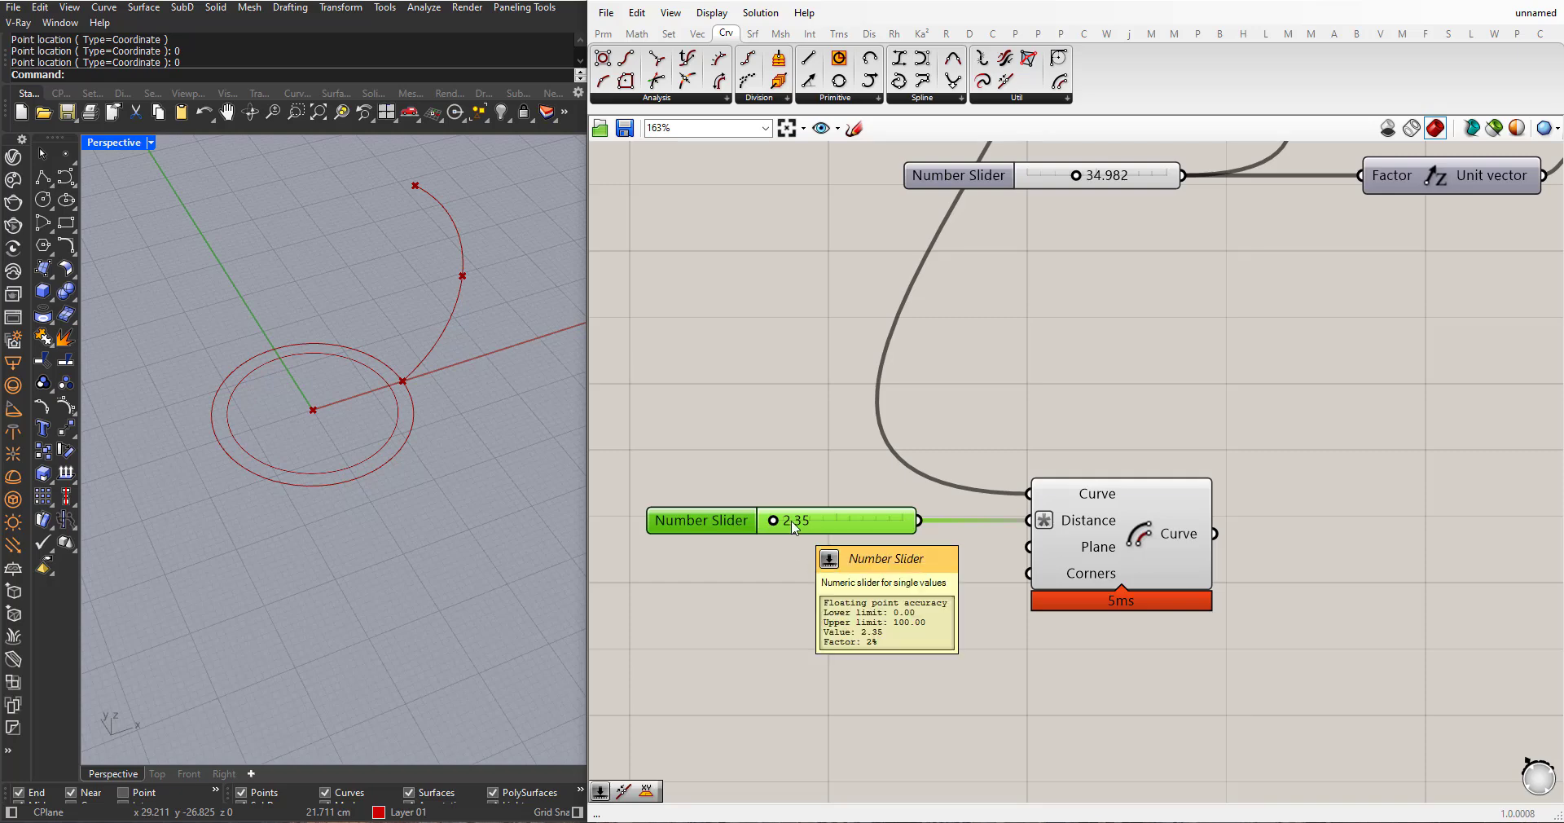
mouse_move(775, 521)
mouse_down()
mouse_move(788, 522)
mouse_move(775, 521)
mouse_up()
- Select the Offset Curve component with its distance slider and move both farther below the arc-building components
scroll(777, 525, down, 6)
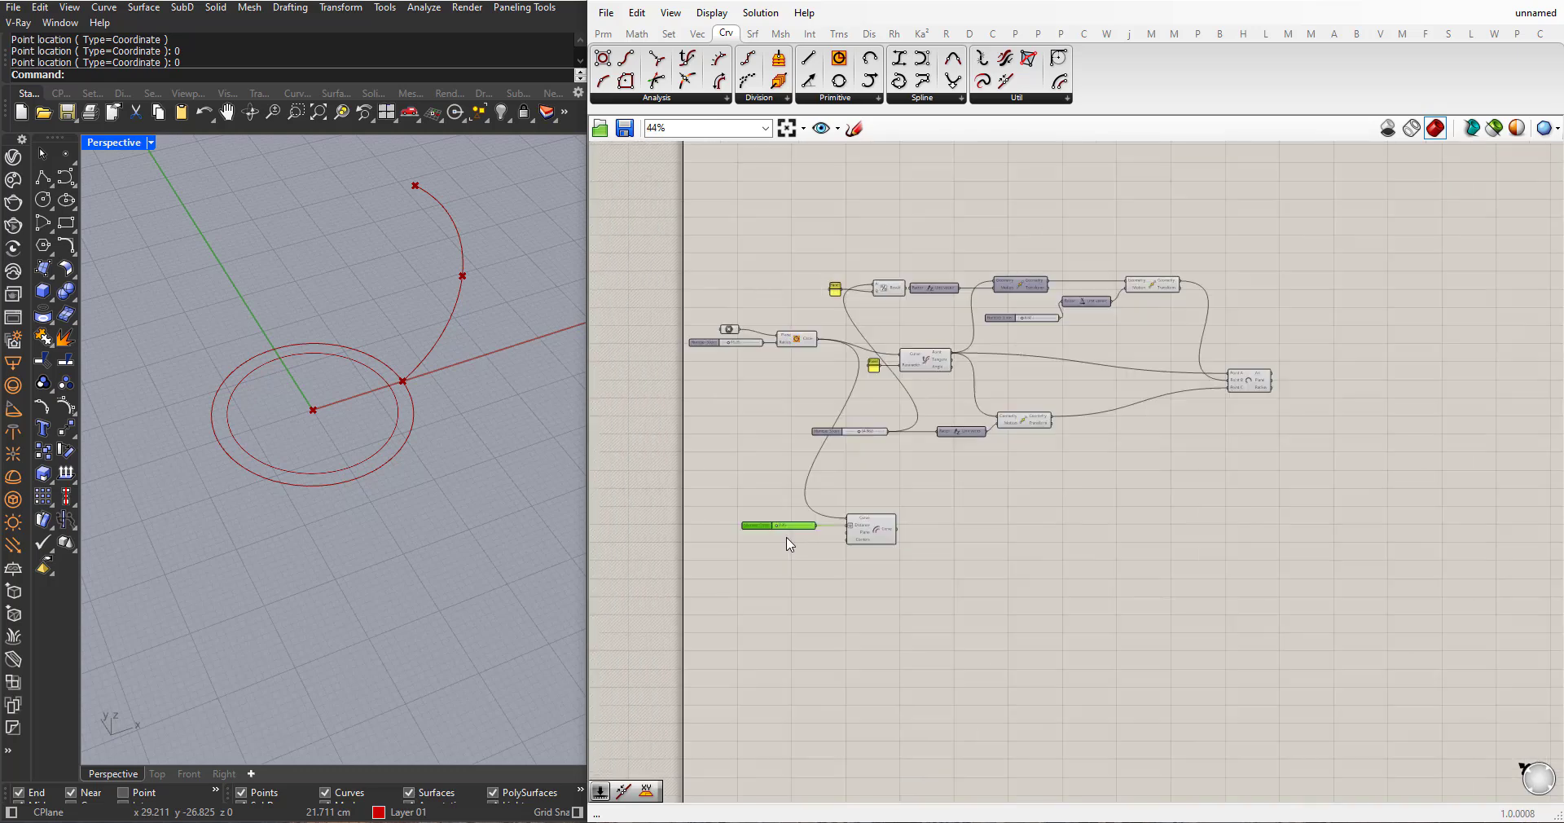
drag(911, 615, 729, 488)
drag(850, 533, 823, 568)
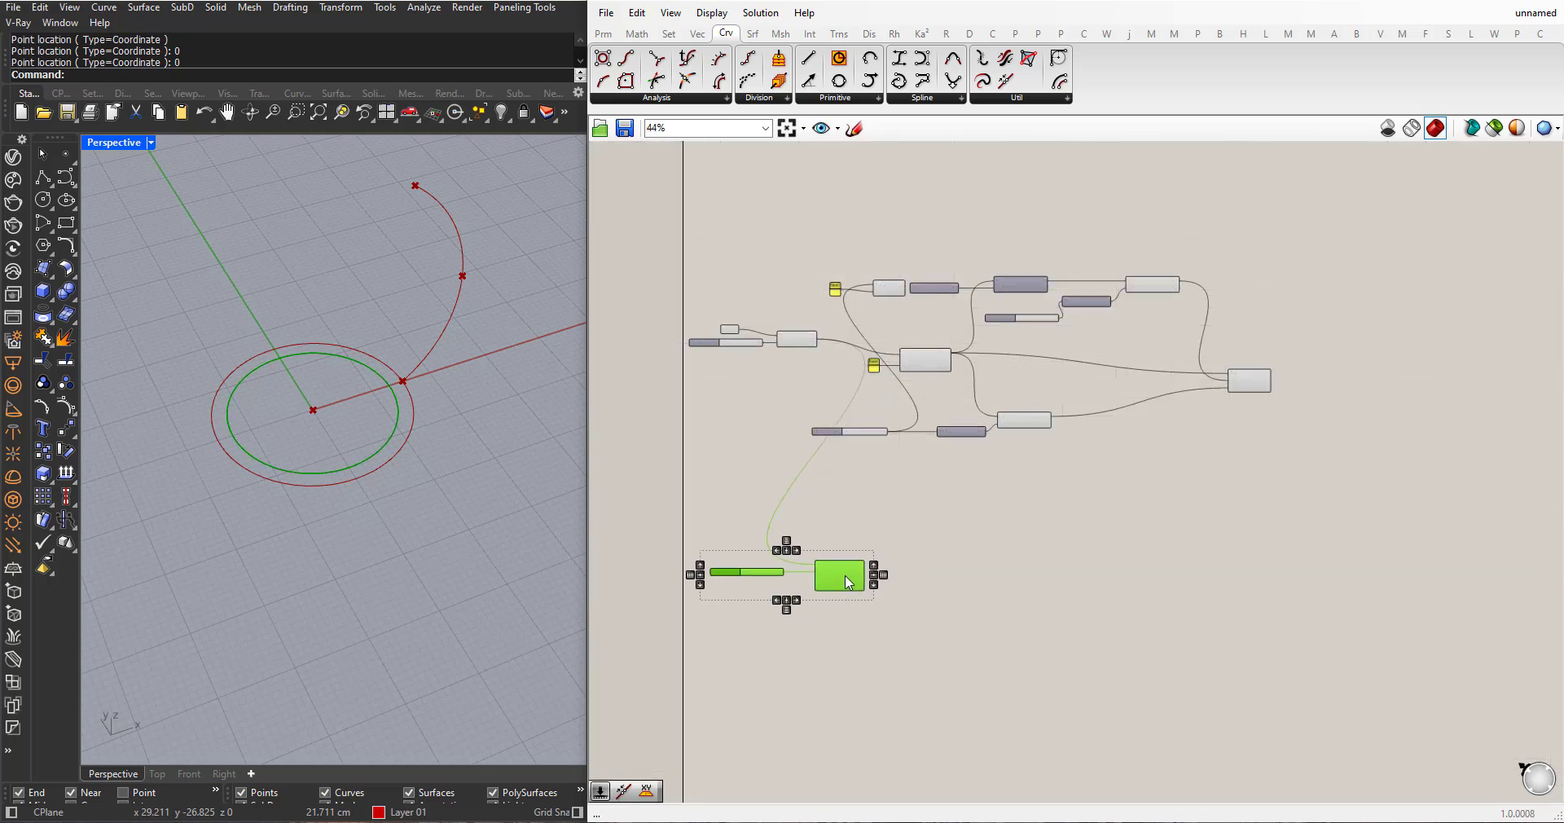
scroll(907, 482, up, 3)
drag(784, 409, 799, 411)
click(823, 388)
scroll(823, 388, down, 1)
- Duplicate the whole arc-building group, from the panels and height slider to the three-point arc, beside Offset Curve
right_drag(1090, 470, 1050, 492)
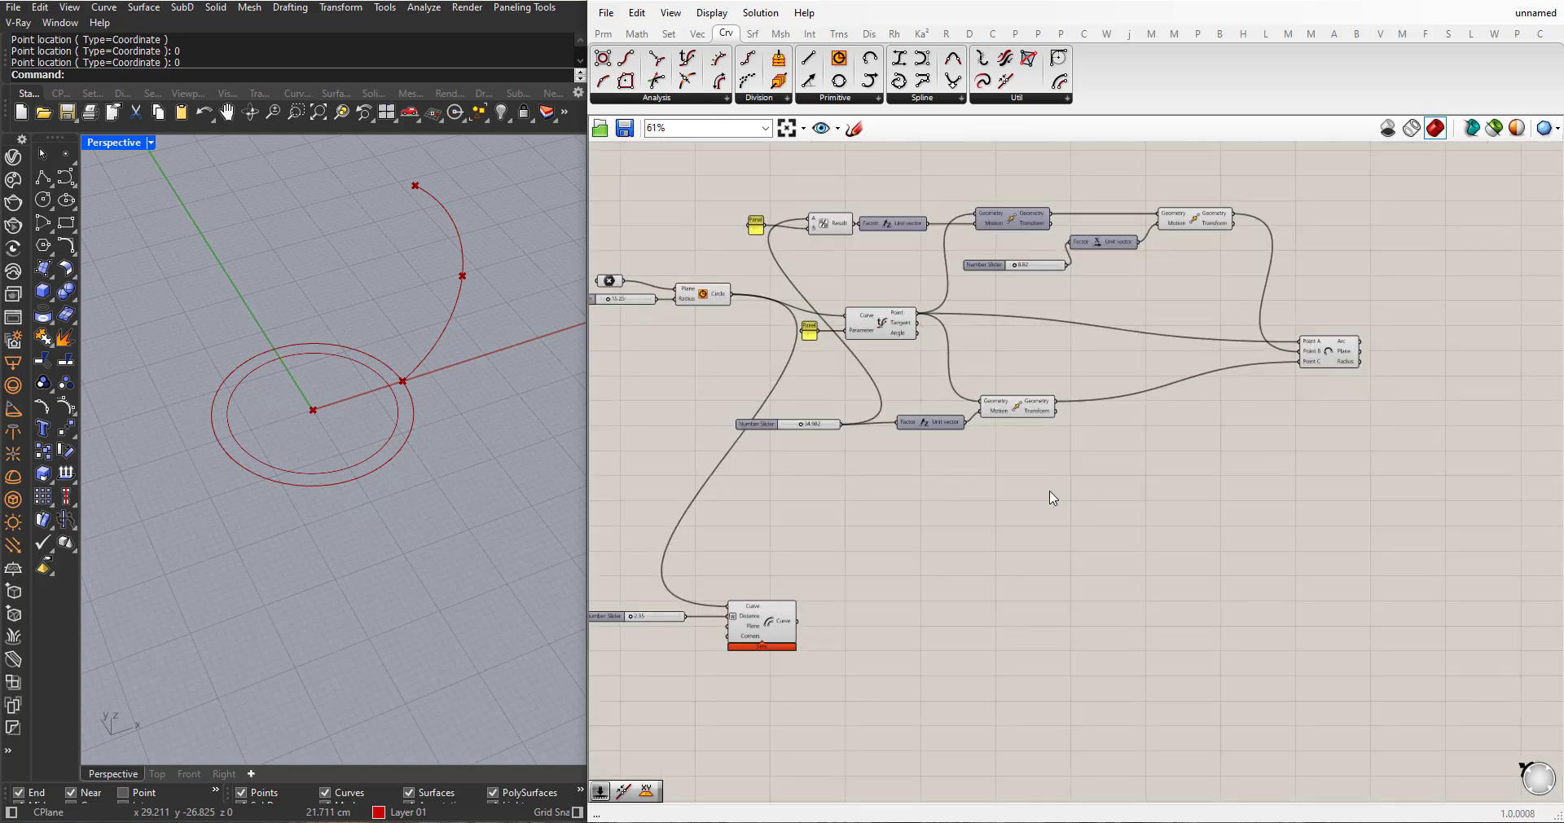
drag(1351, 495, 759, 172)
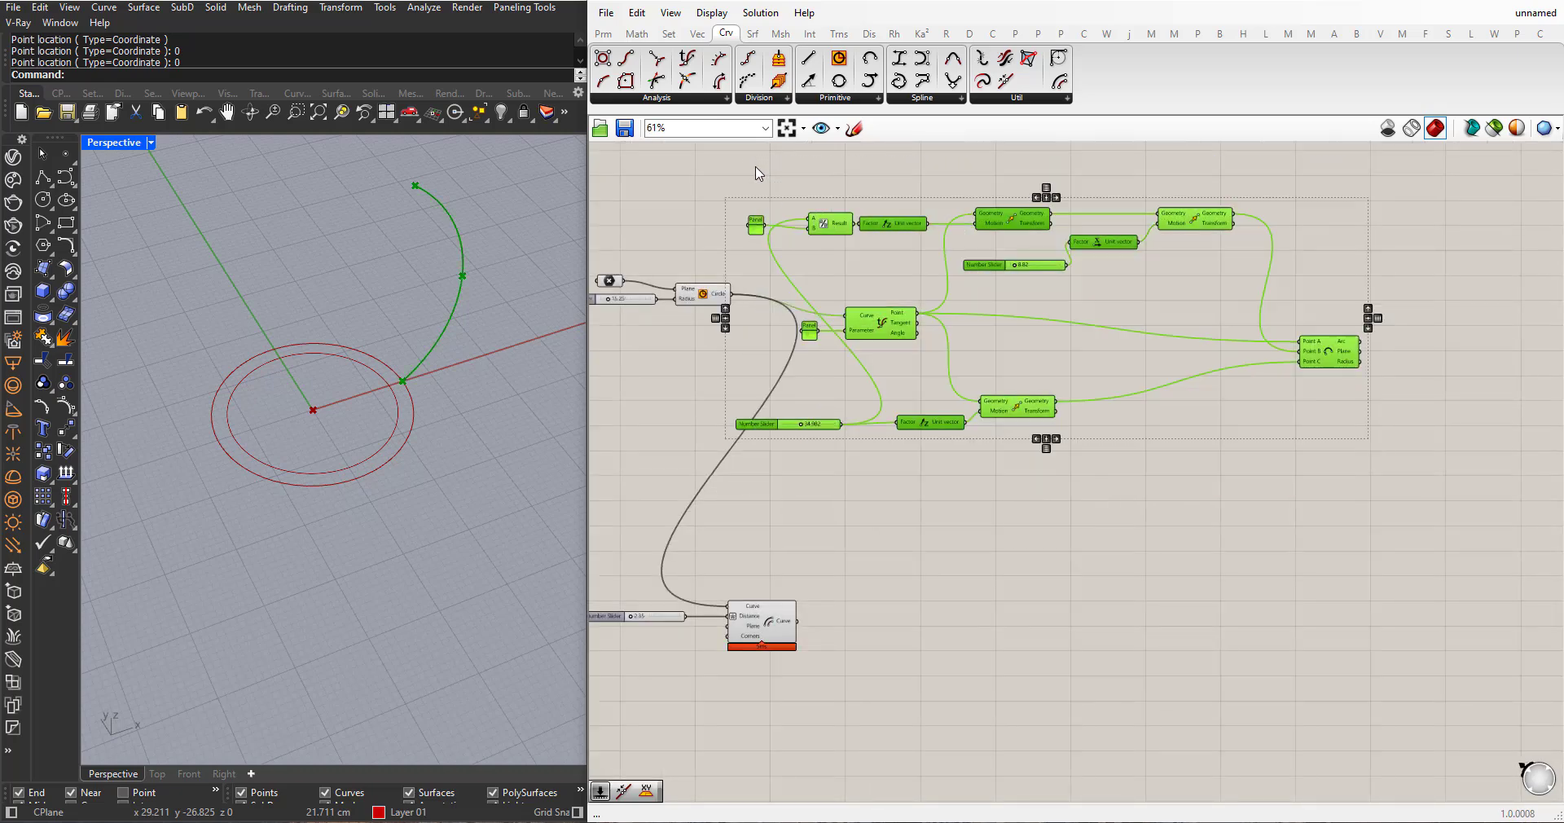
alt+drag(818, 217, 884, 592)
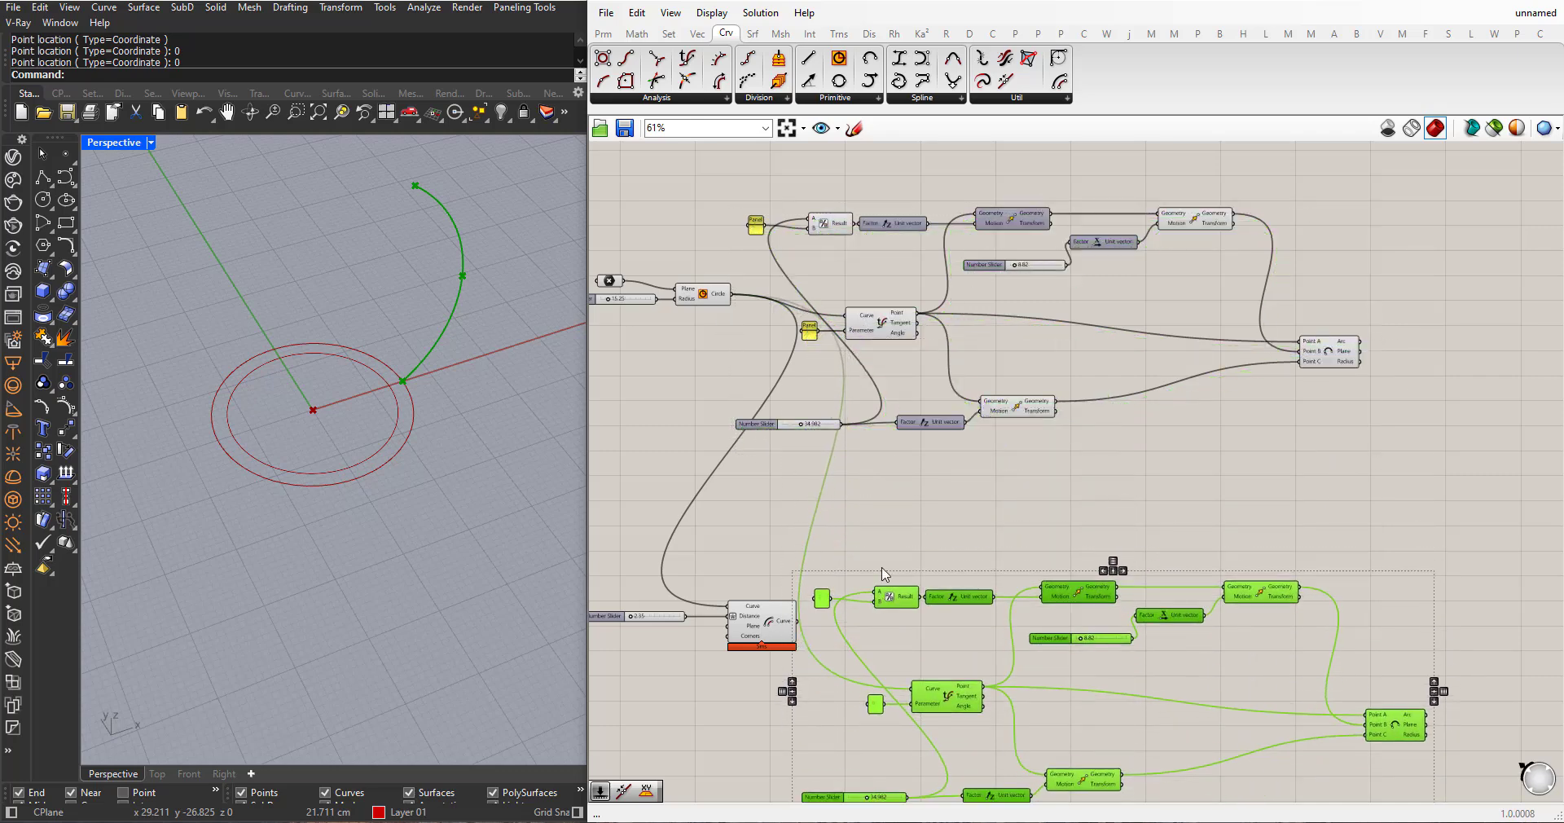
- Connect Offset Curve's Curve output to the Curve input of the duplicated Evaluate Curve component
scroll(922, 450, down, 2)
scroll(874, 622, up, 4)
click(743, 616)
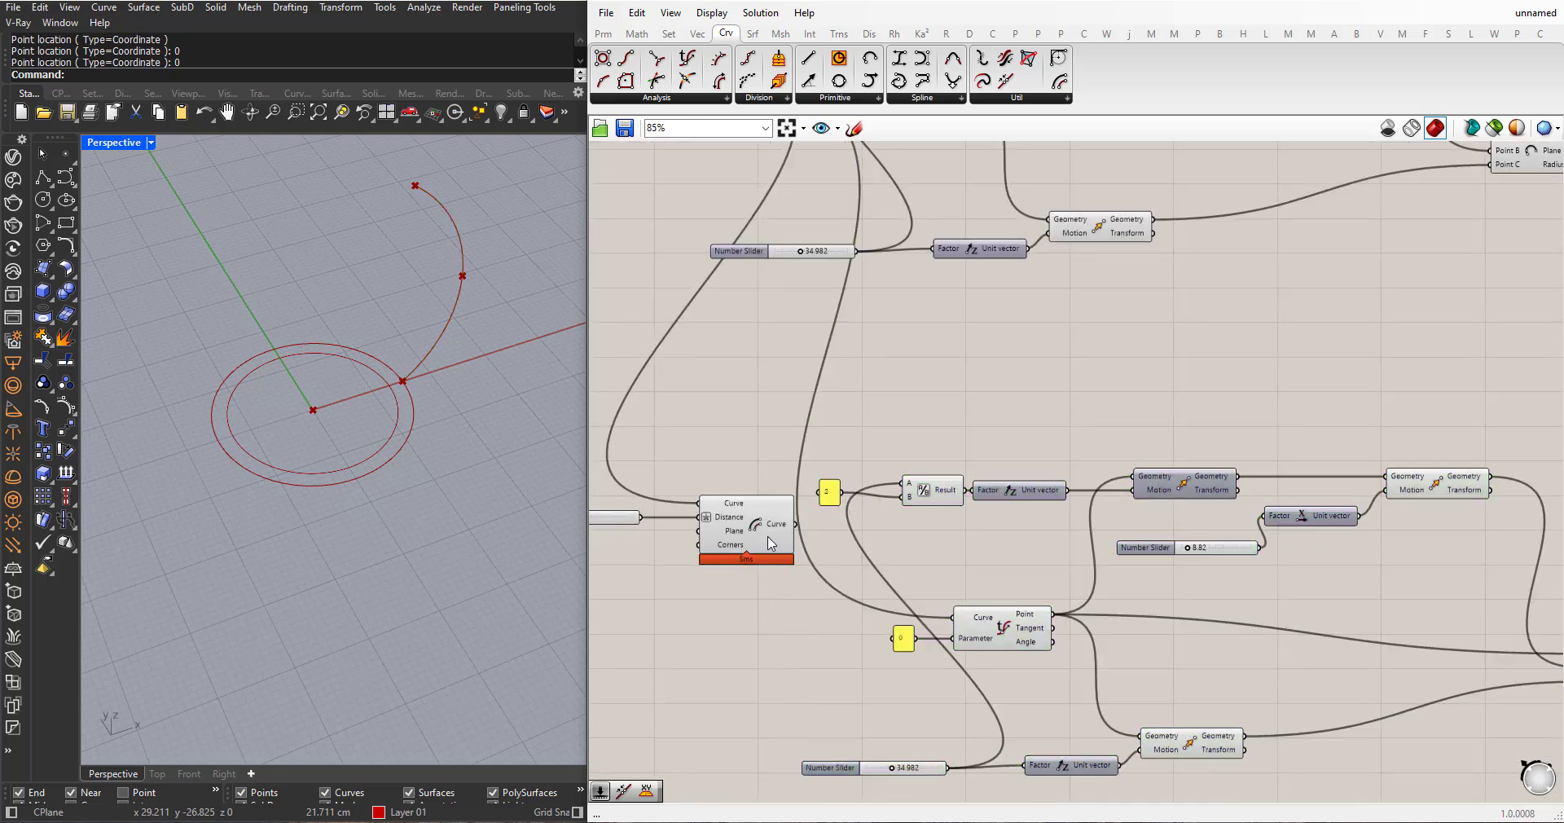
drag(770, 543, 950, 623)
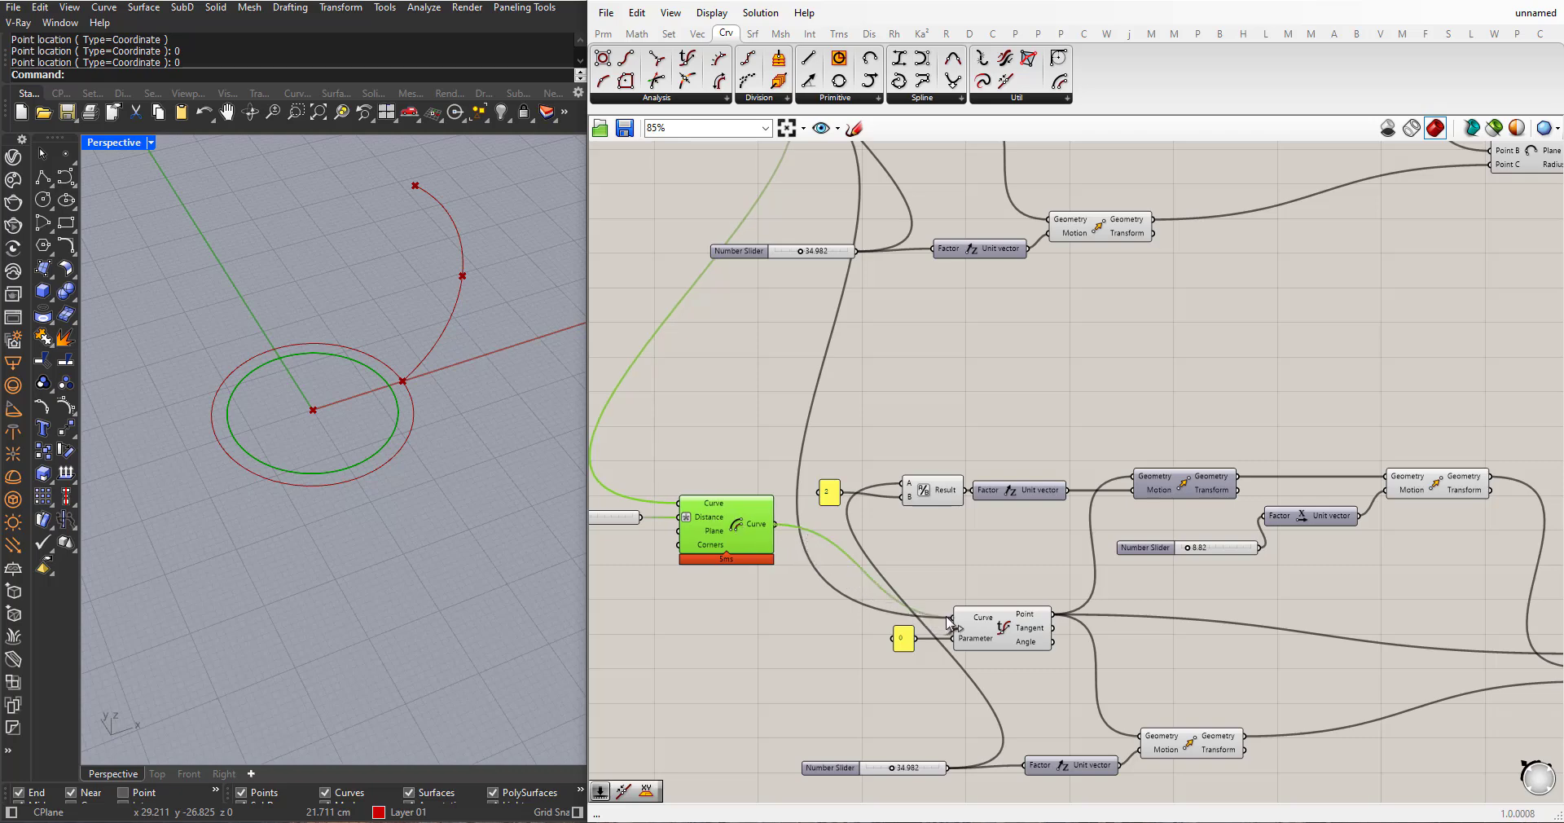
mouse_move(420, 443)
right_down()
mouse_move(393, 442)
mouse_move(360, 364)
mouse_move(349, 372)
mouse_move(409, 422)
right_up()
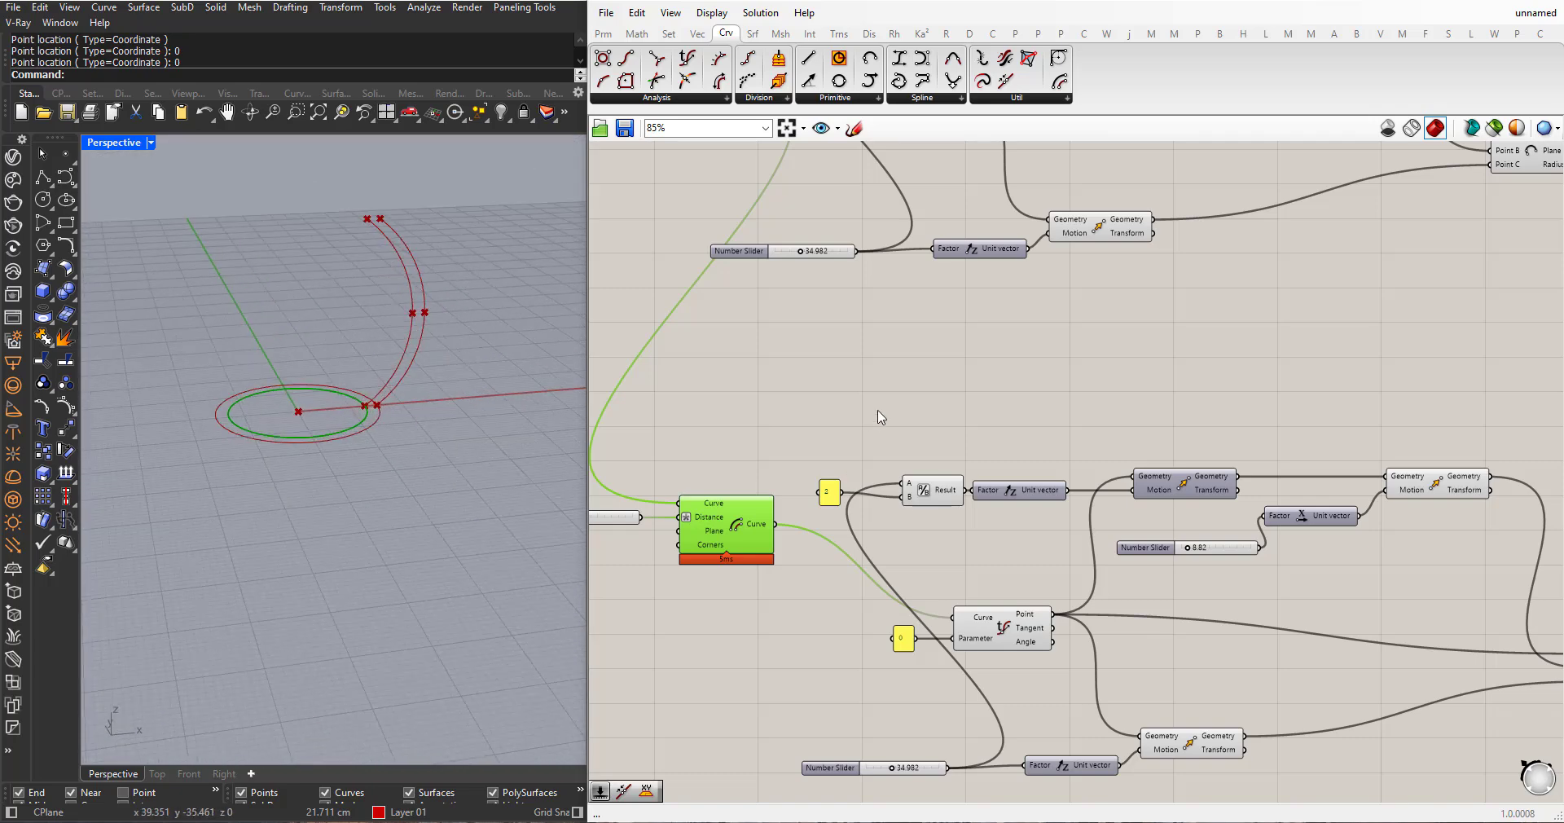
- Set the duplicated Unit X slider to 5.93 to flatten the bulge of the inner arc
scroll(880, 412, down, 3)
scroll(1033, 495, up, 3)
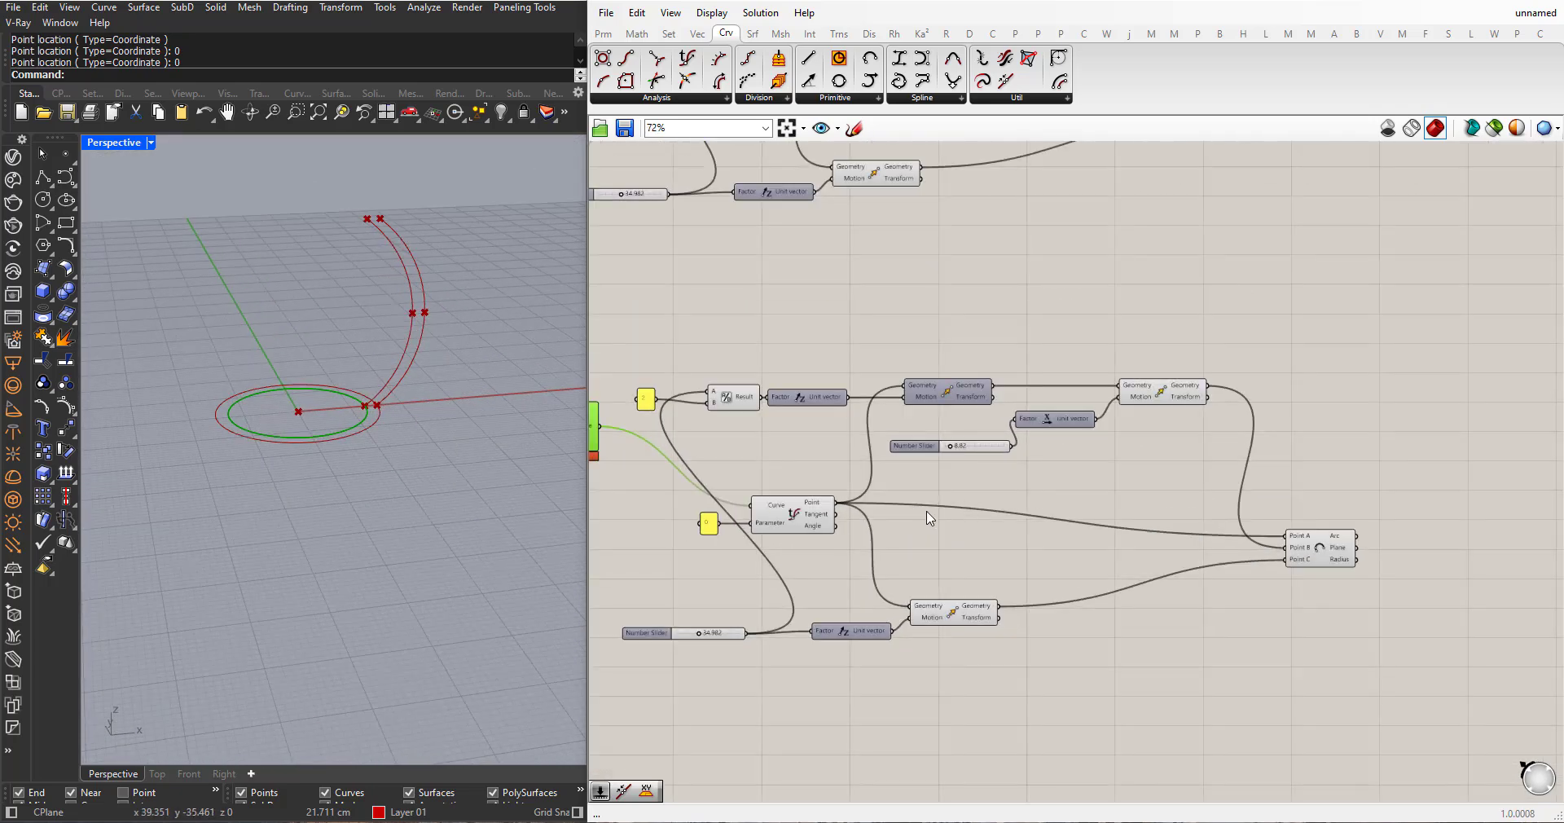
scroll(1002, 443, up, 2)
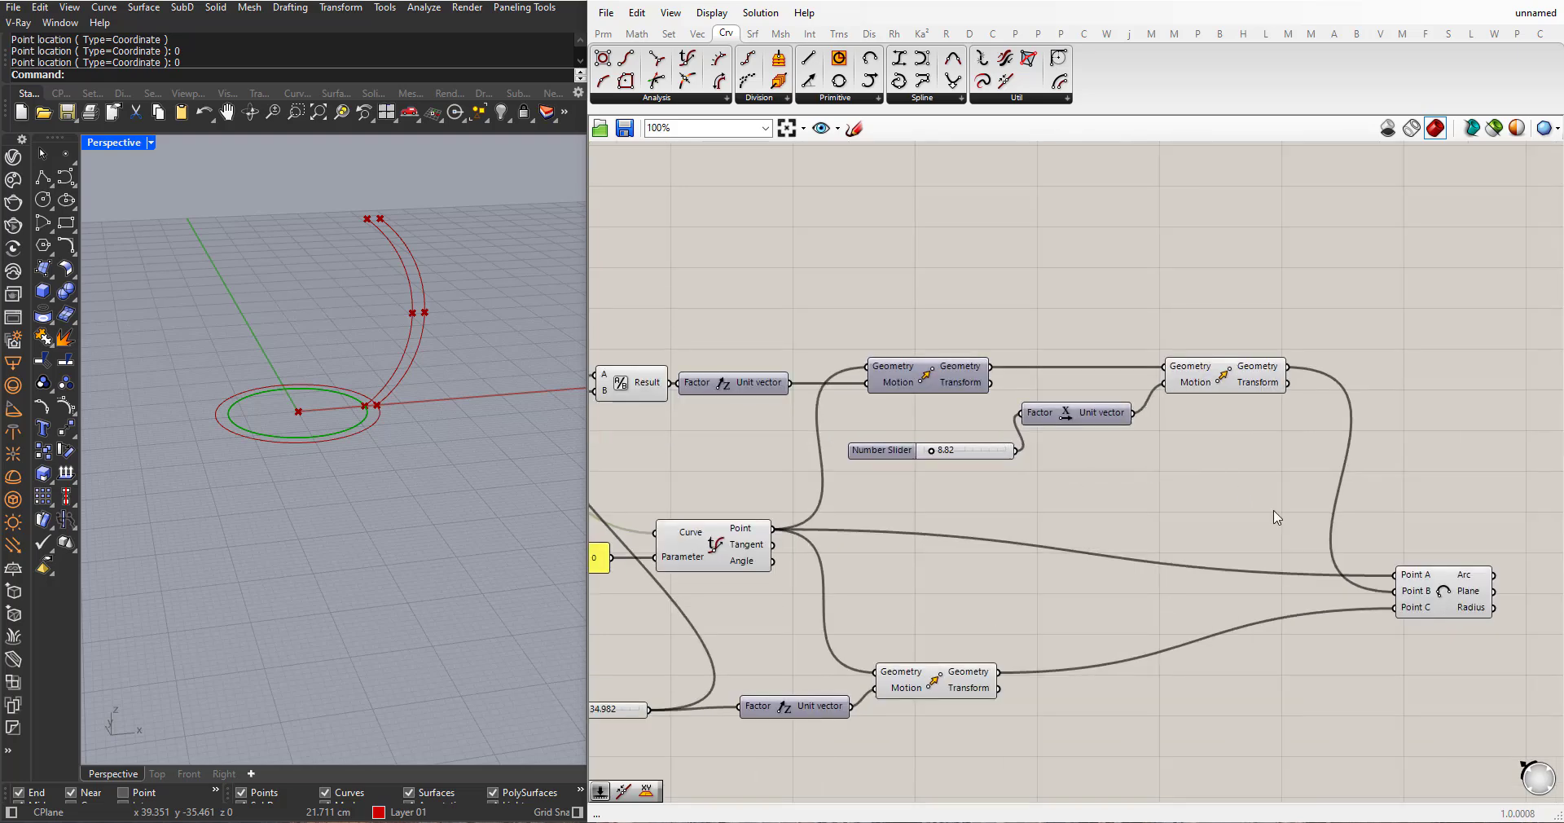
click(1441, 595)
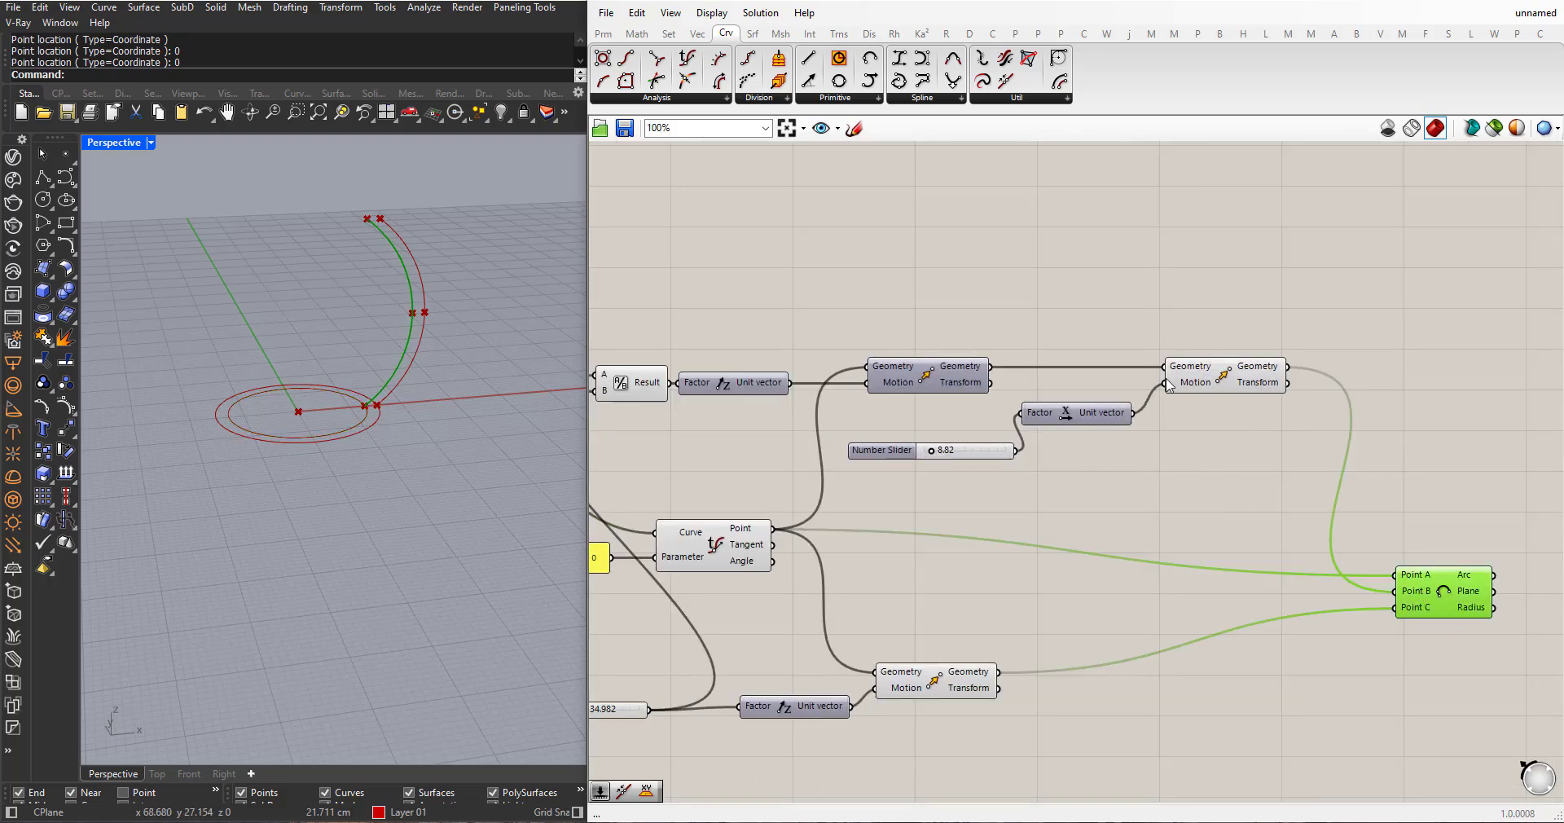
right_drag(483, 365, 481, 408)
scroll(414, 277, up, 4)
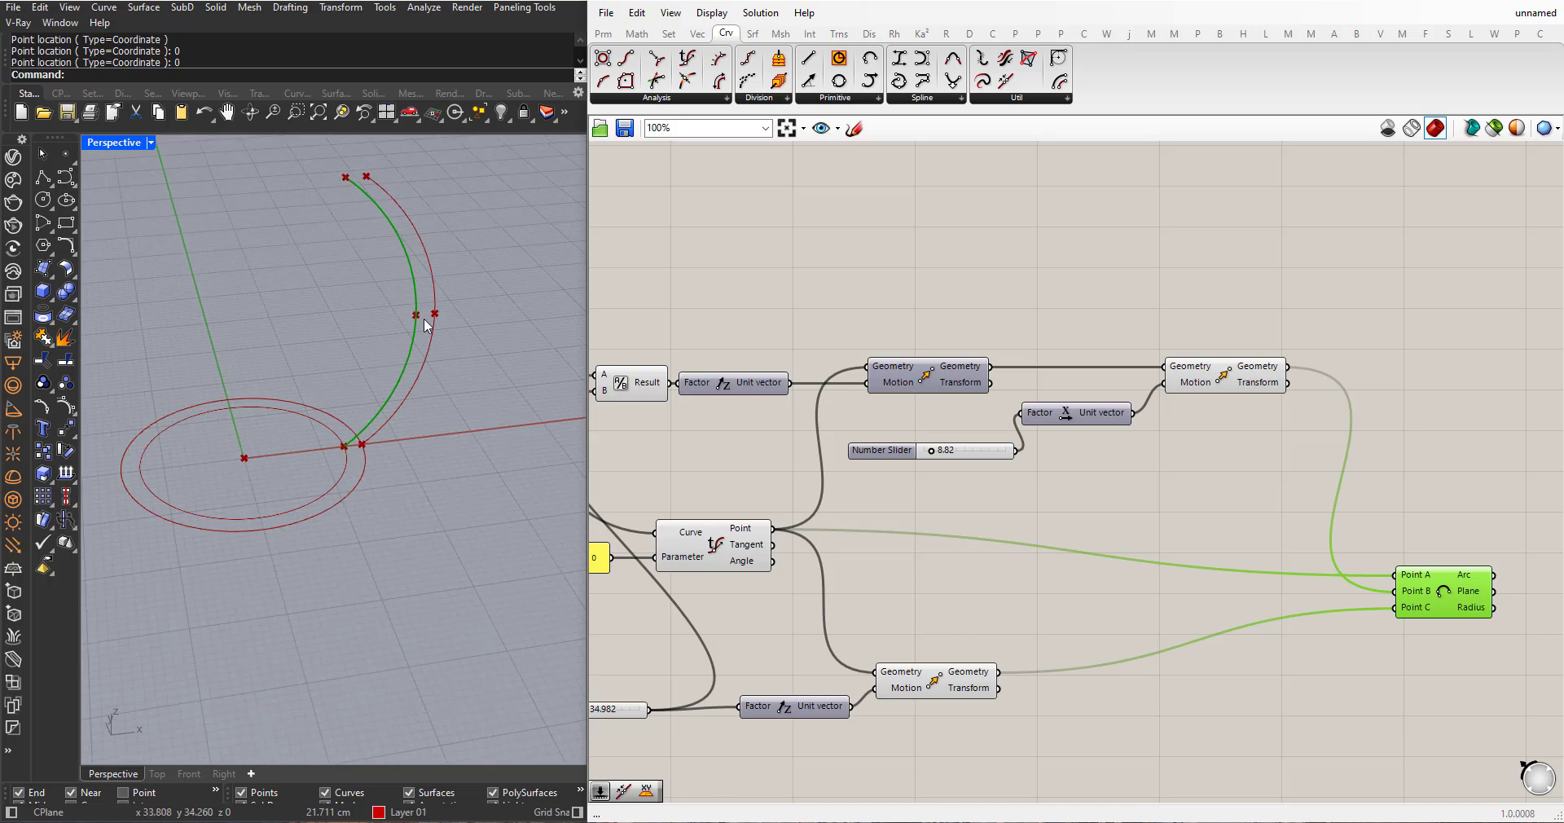
scroll(961, 458, up, 2)
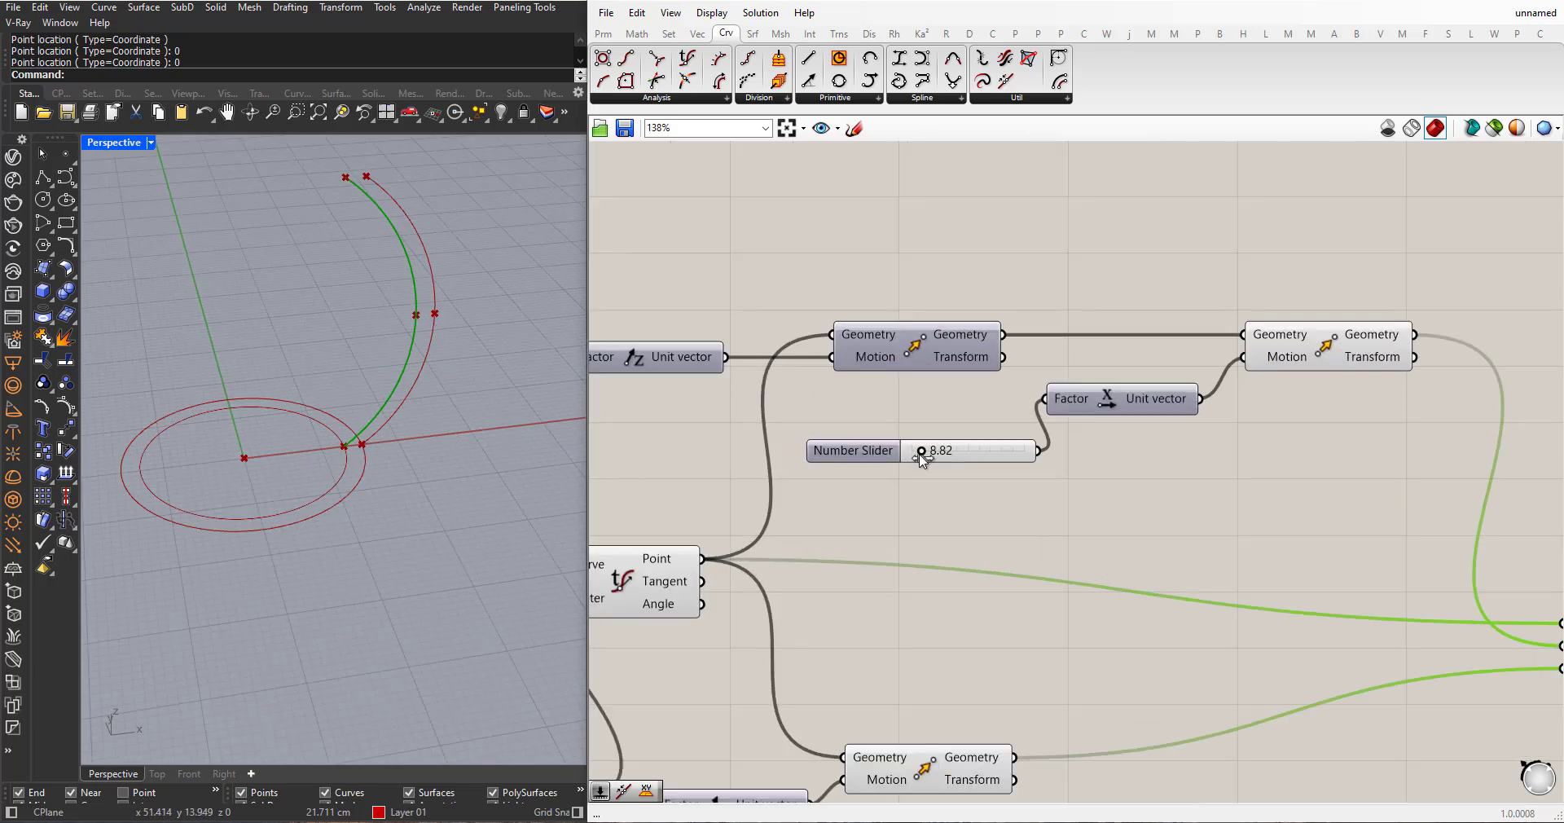
drag(921, 456, 918, 458)
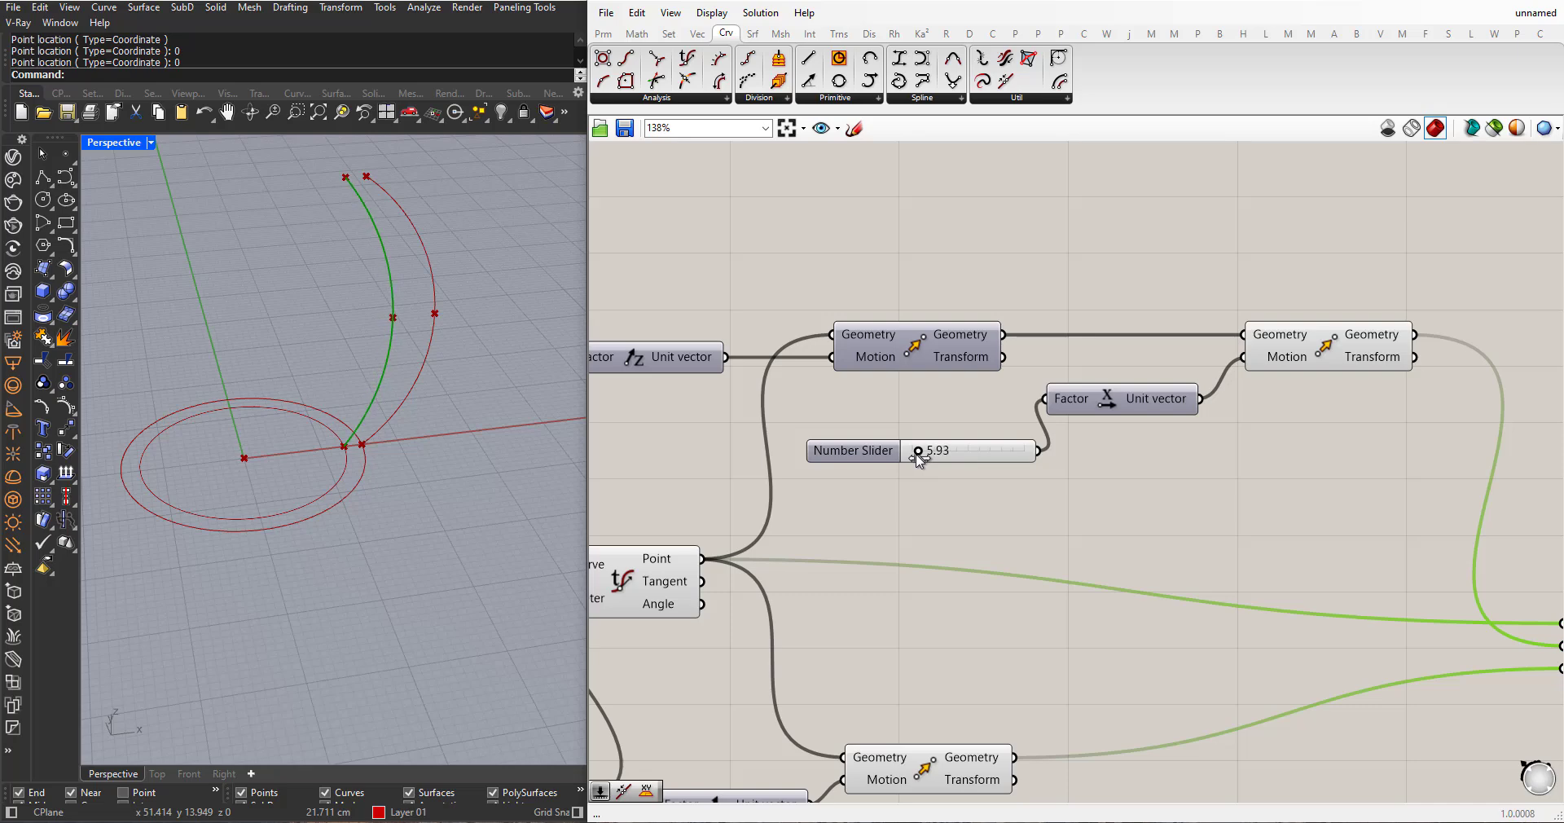
- Try a different offset distance on the slider feeding Offset Curve
scroll(399, 476, down, 4)
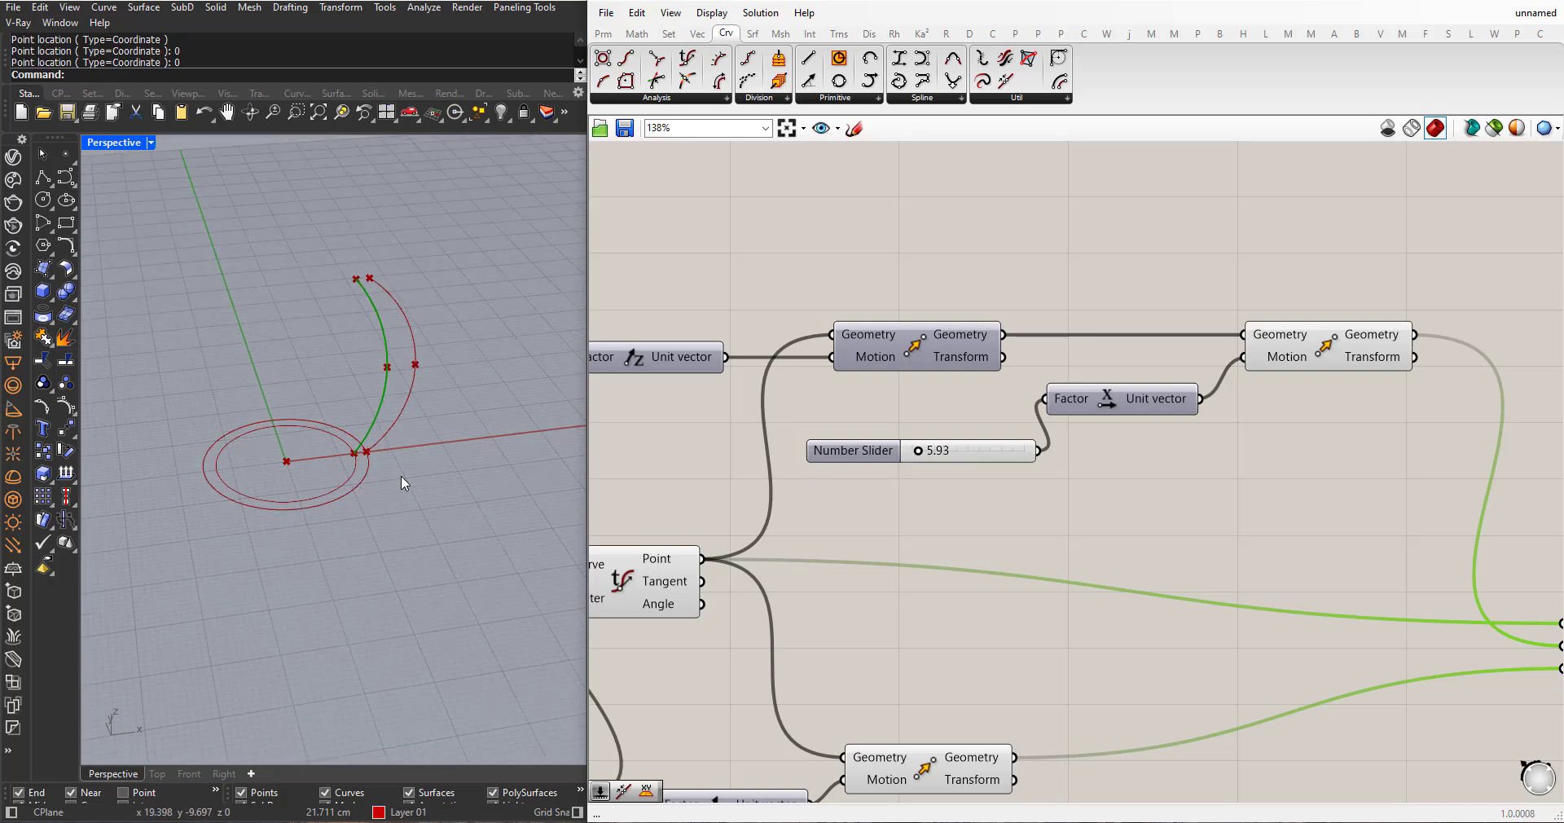
right_drag(399, 476, 461, 481)
scroll(1030, 394, down, 4)
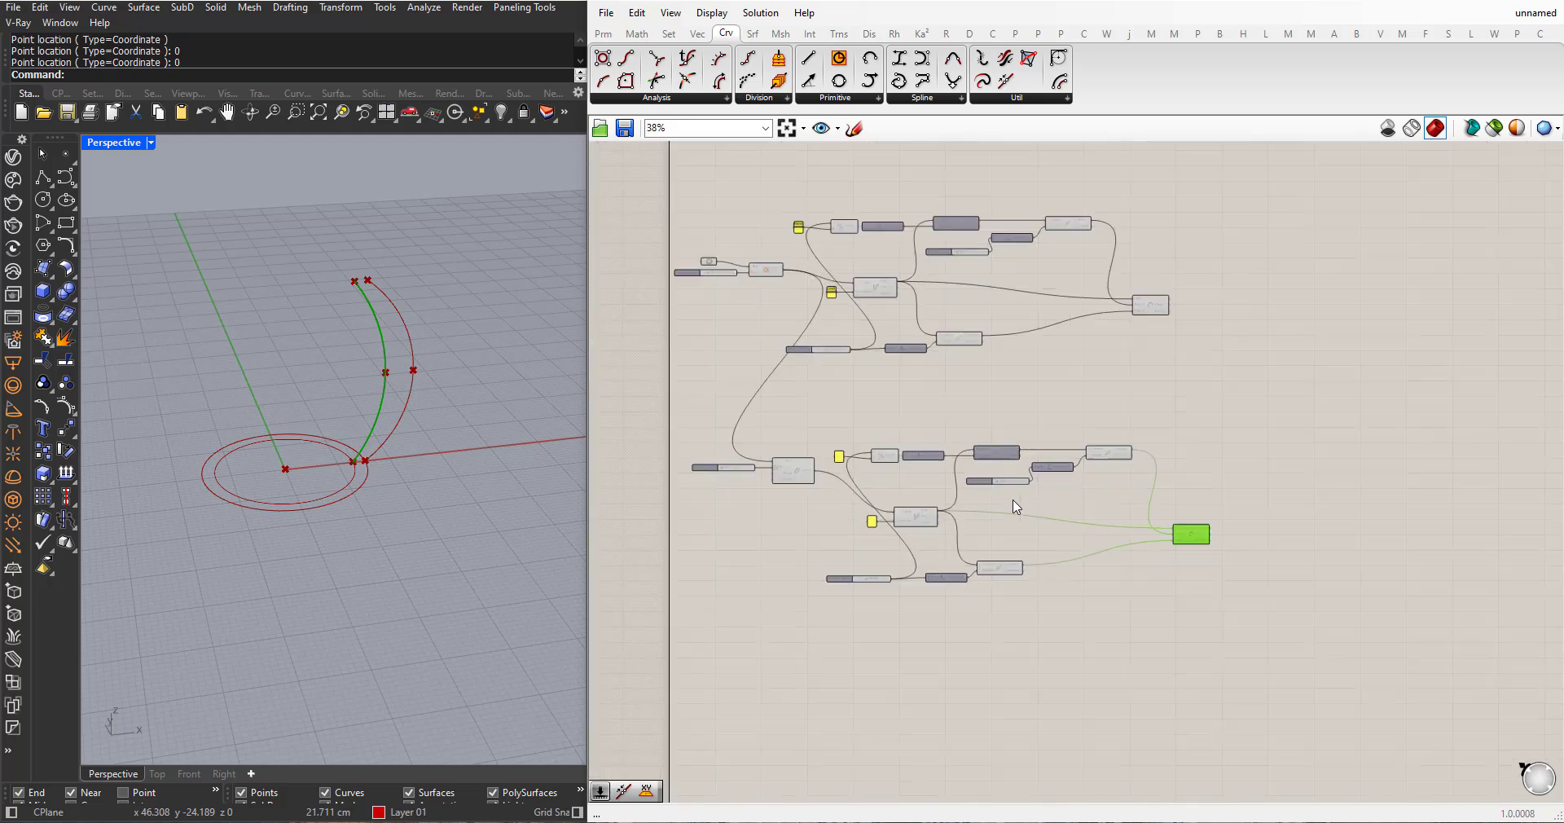
scroll(810, 548, up, 2)
right_drag(810, 548, 925, 637)
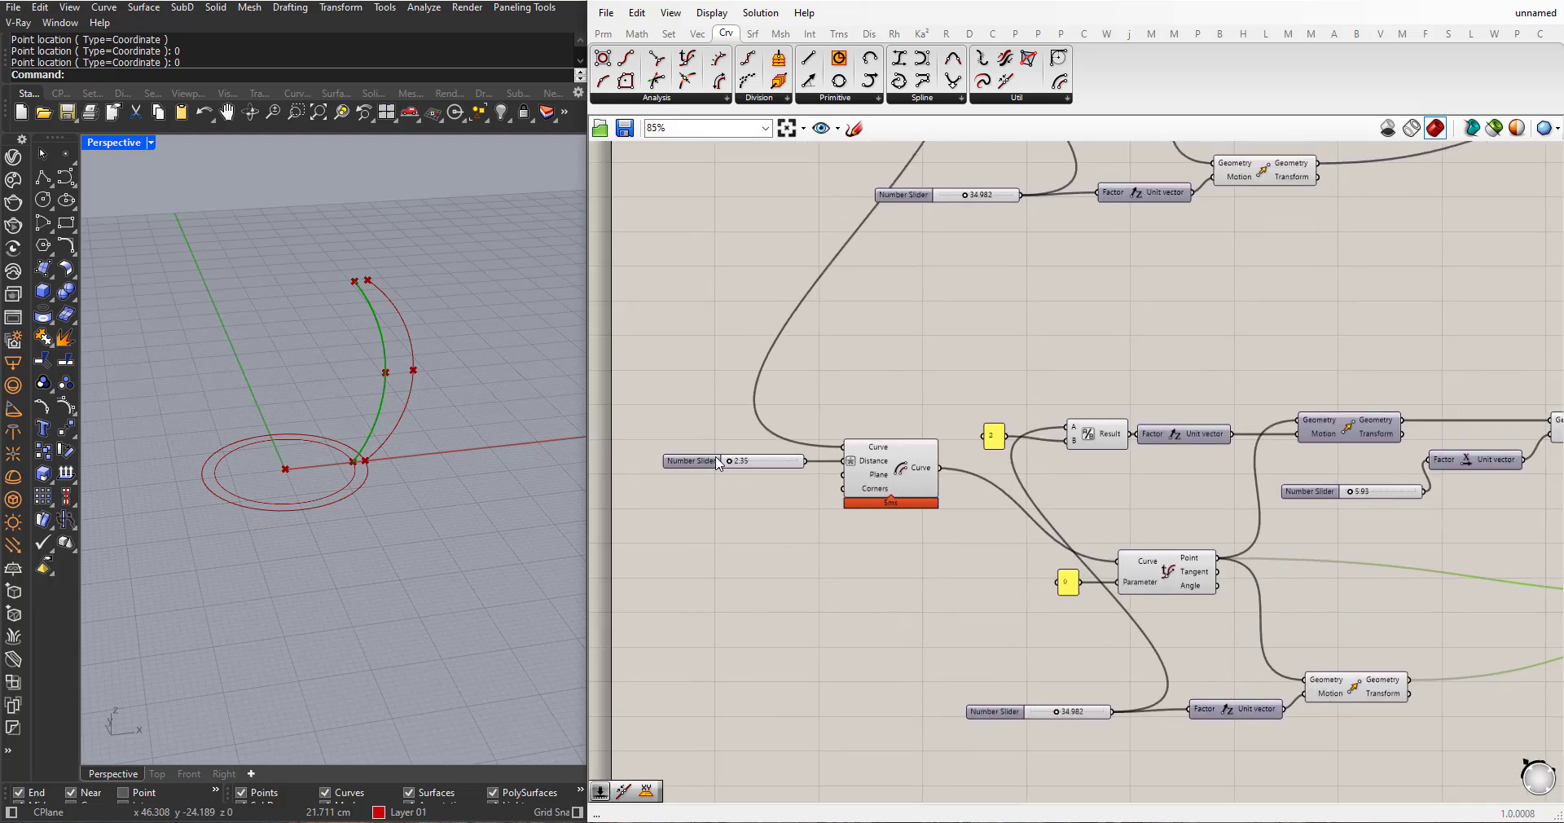
drag(730, 464, 738, 464)
scroll(859, 450, down, 5)
scroll(1128, 463, up, 4)
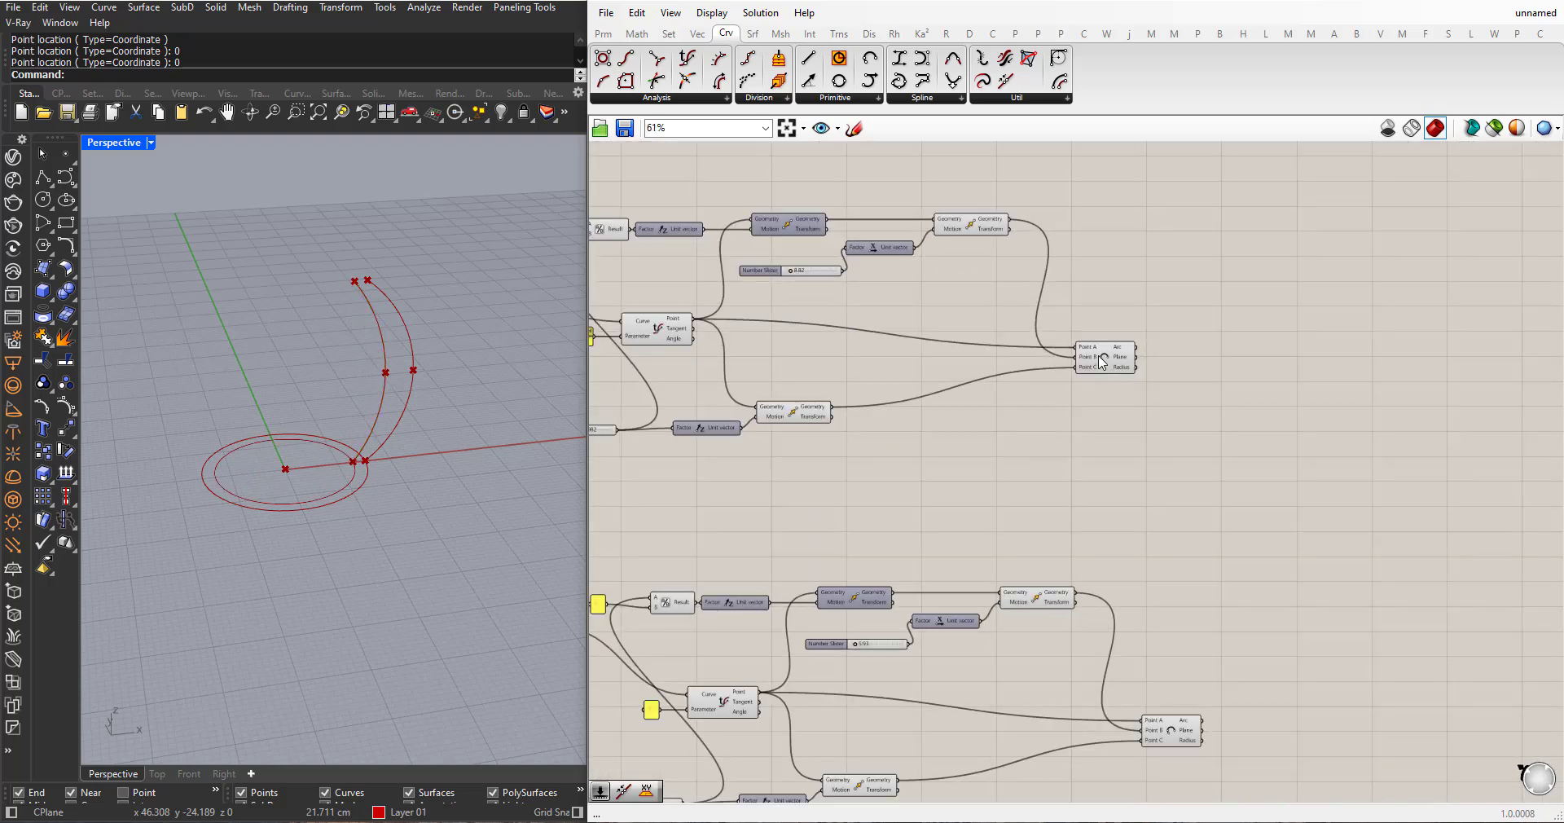
- Move the outer and inner three-point arc components farther away from the Move components that feed them
click(1174, 352)
drag(1183, 352, 1167, 352)
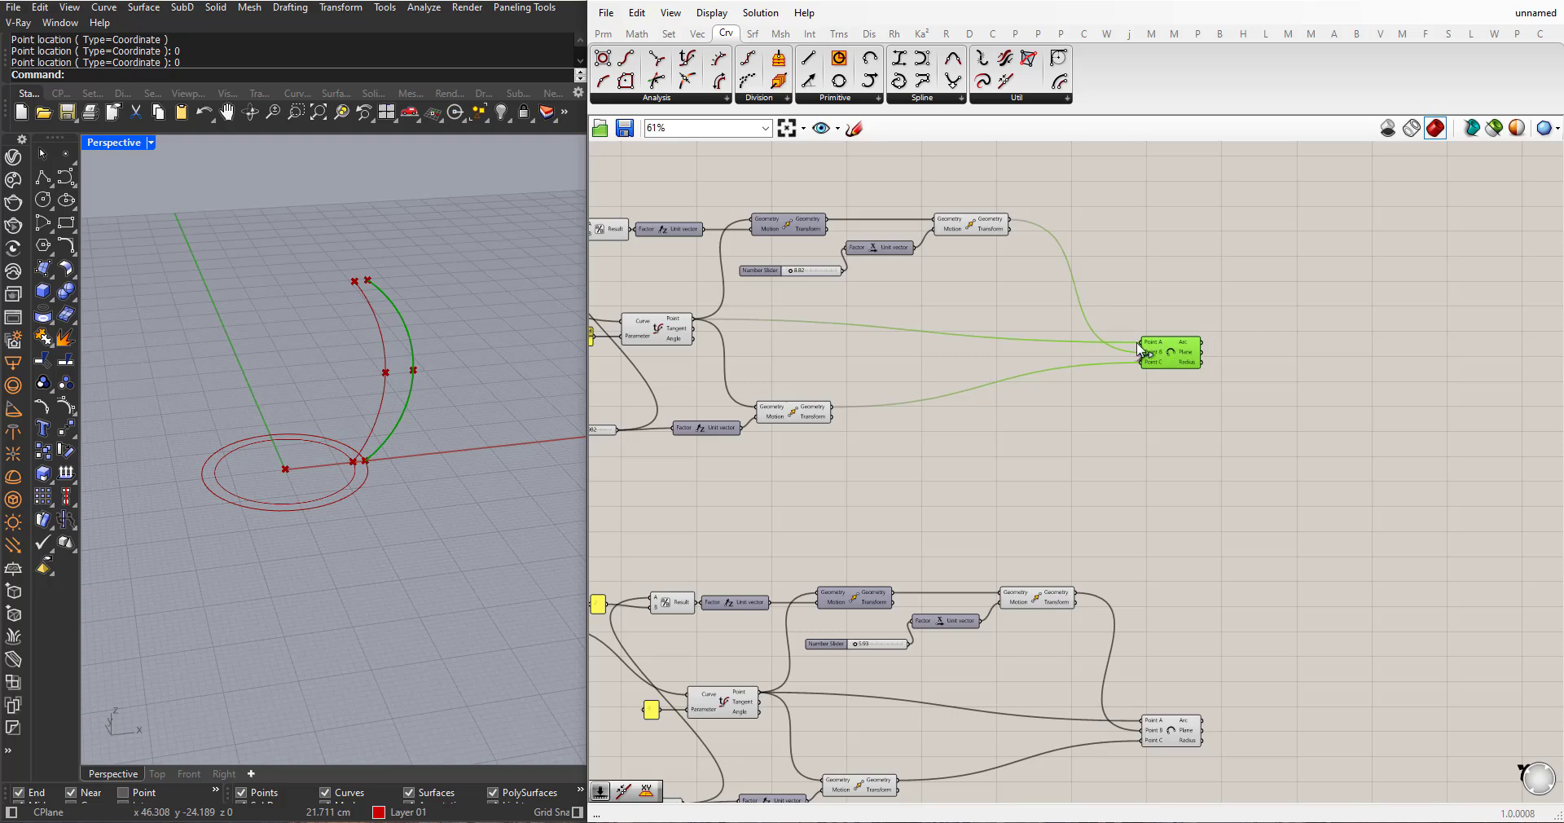
scroll(1063, 333, down, 2)
scroll(1183, 585, up, 3)
drag(1112, 636, 1153, 638)
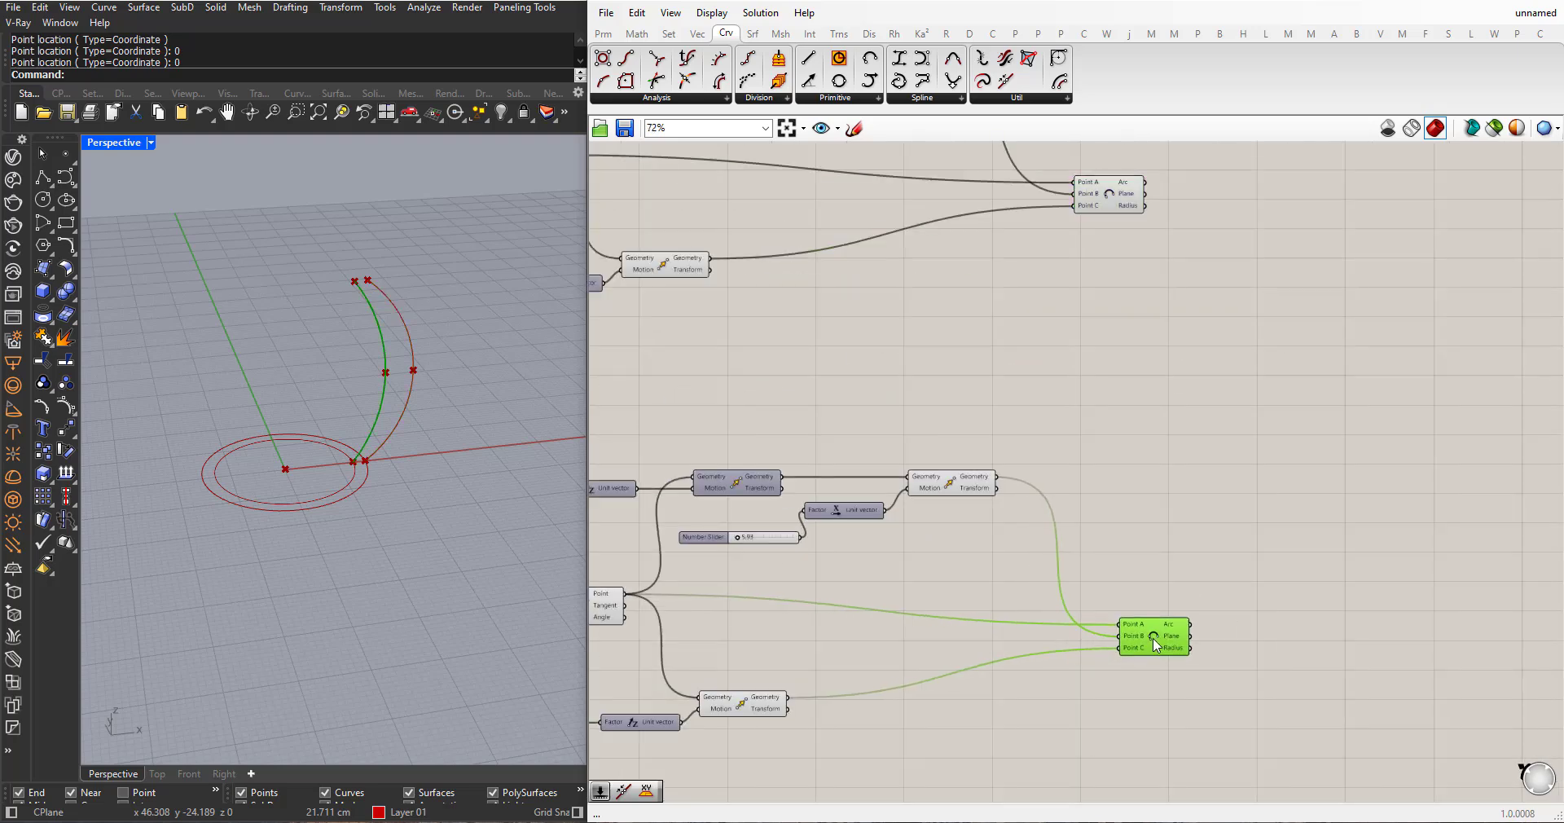
right_drag(448, 456, 389, 428)
click(1090, 530)
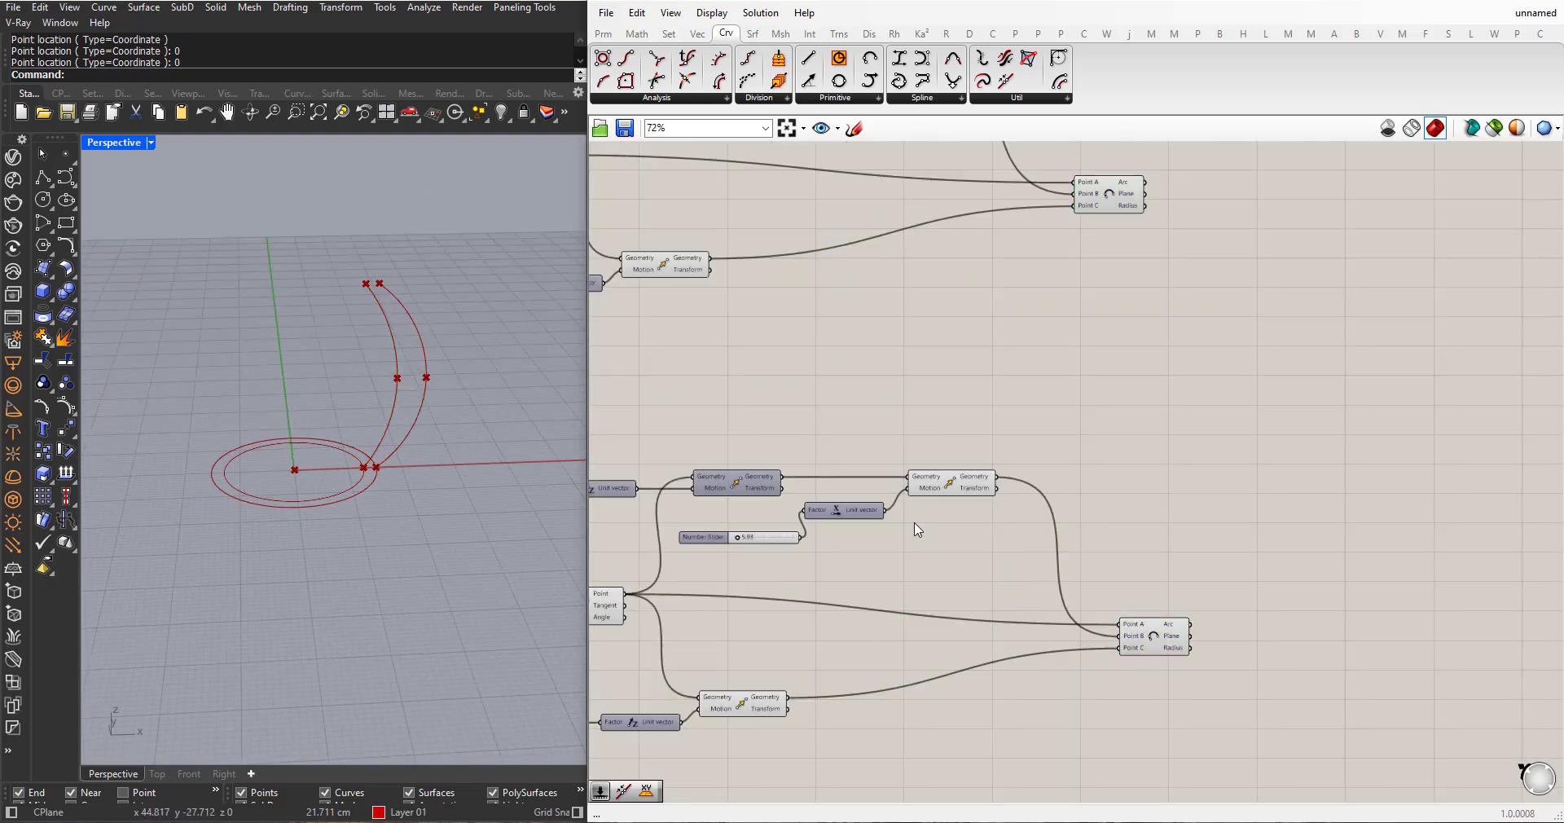
- Shift the outer profile's three-point arc component slightly farther out than the inner profile's one
scroll(410, 356, up, 5)
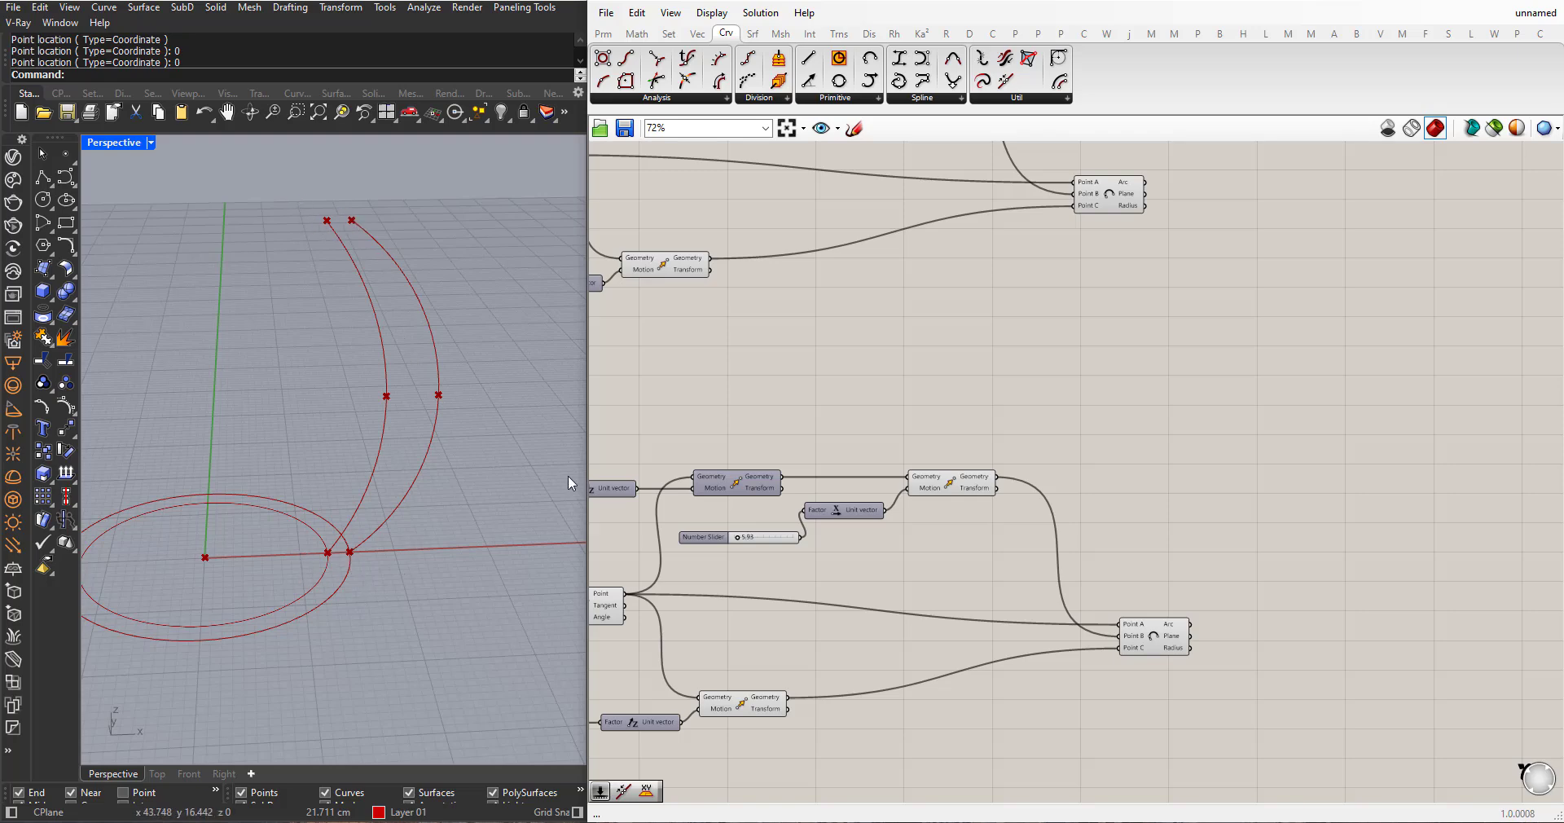
scroll(847, 430, down, 4)
scroll(936, 405, up, 2)
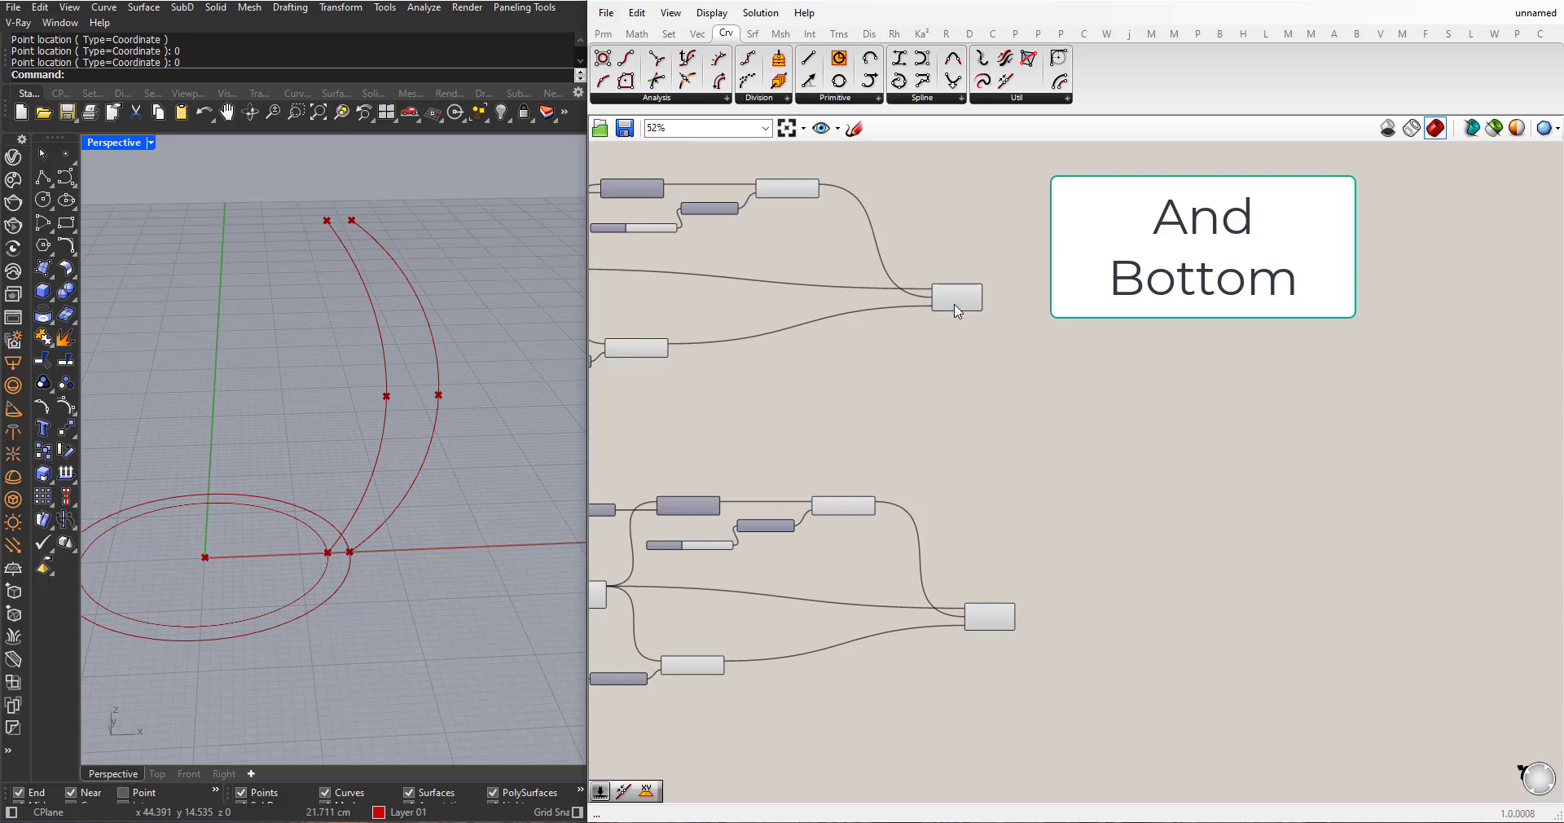
click(1019, 305)
scroll(1075, 433, down, 4)
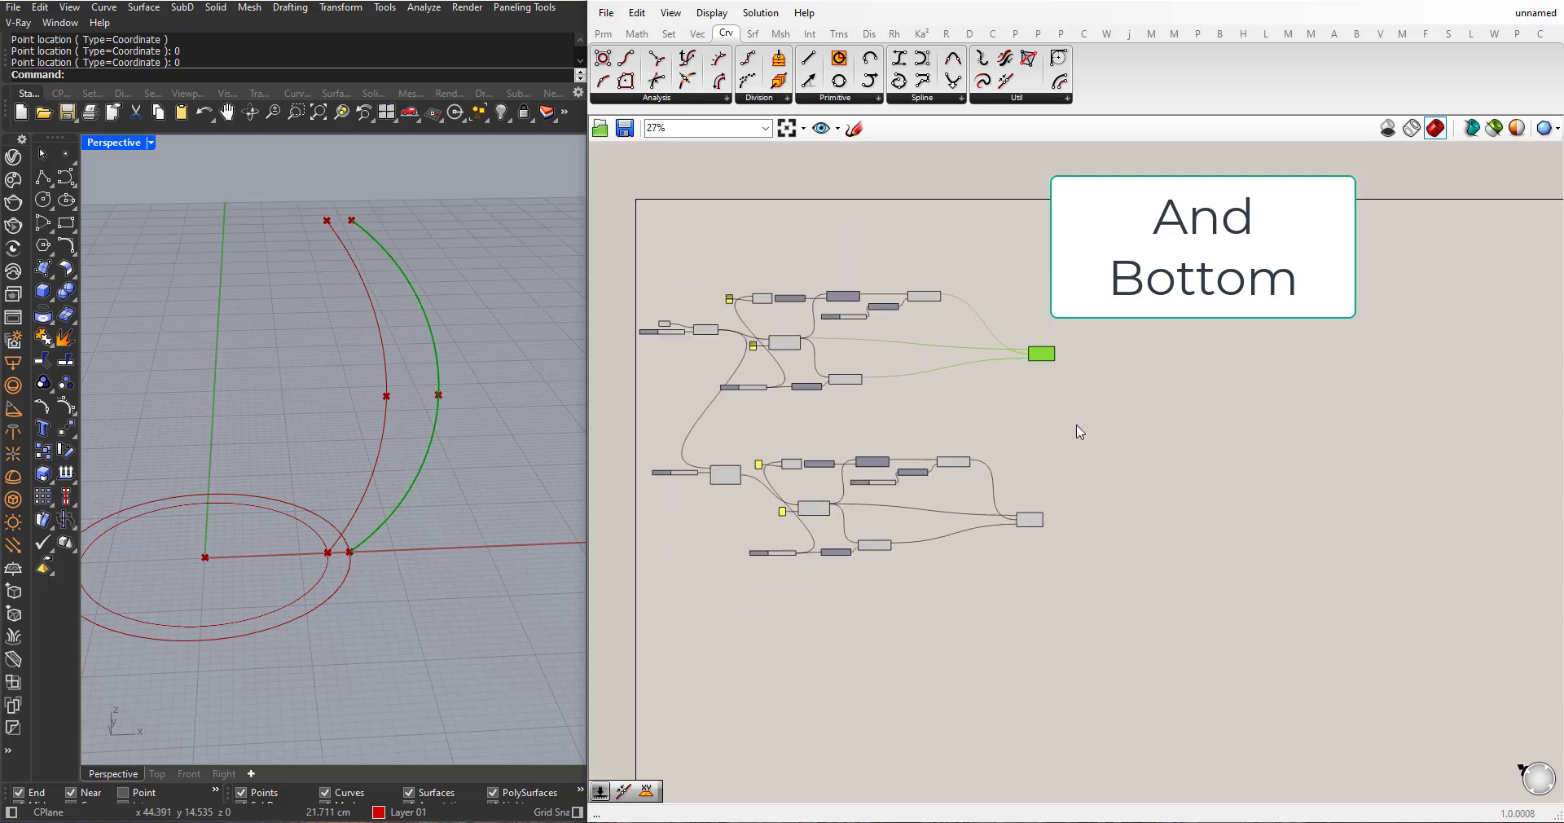
scroll(1076, 436, up, 3)
scroll(1077, 412, up, 3)
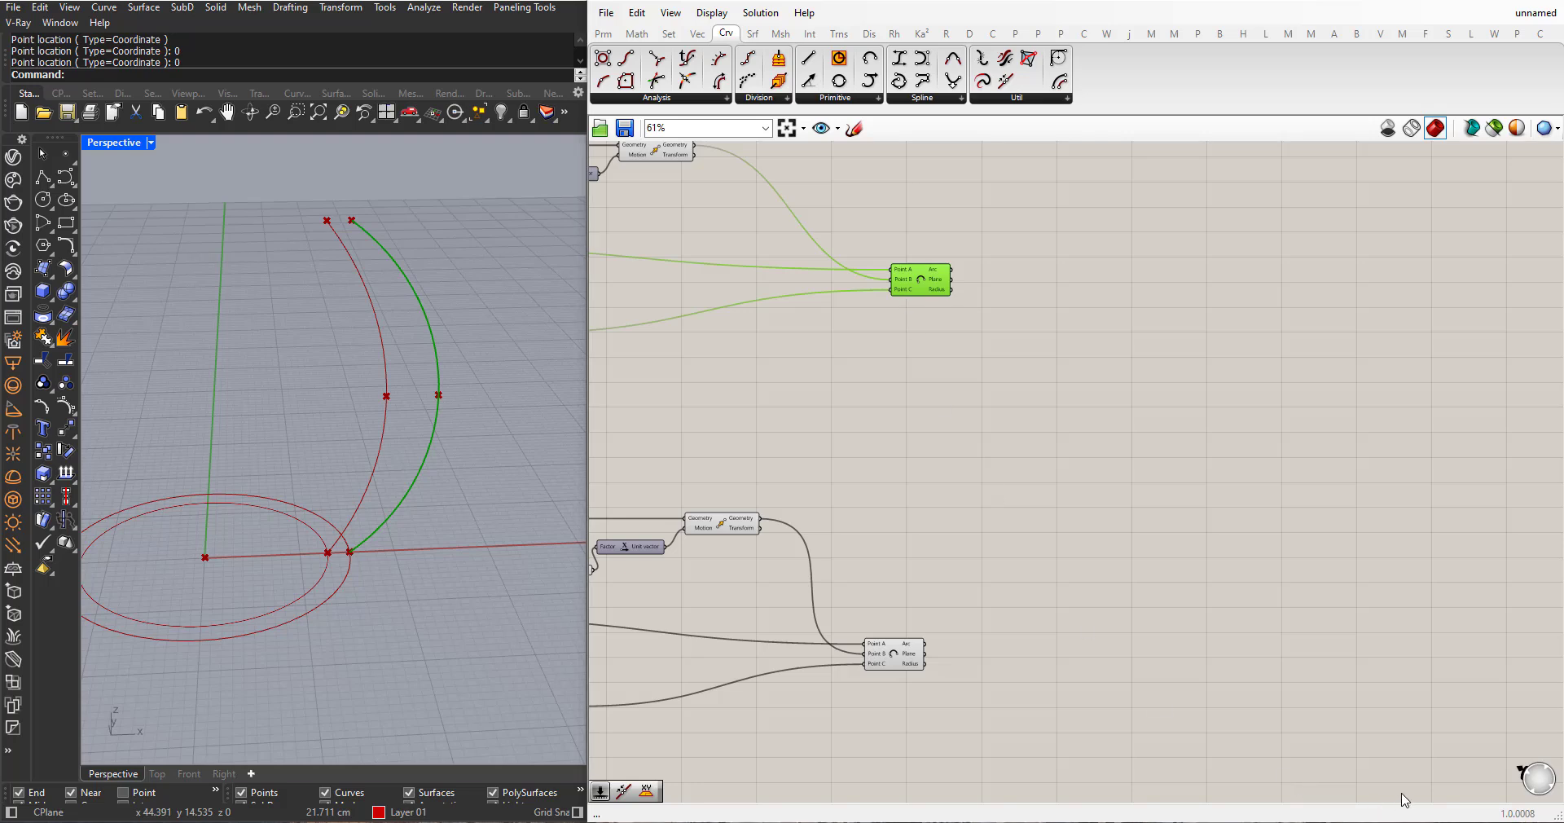
click(1131, 390)
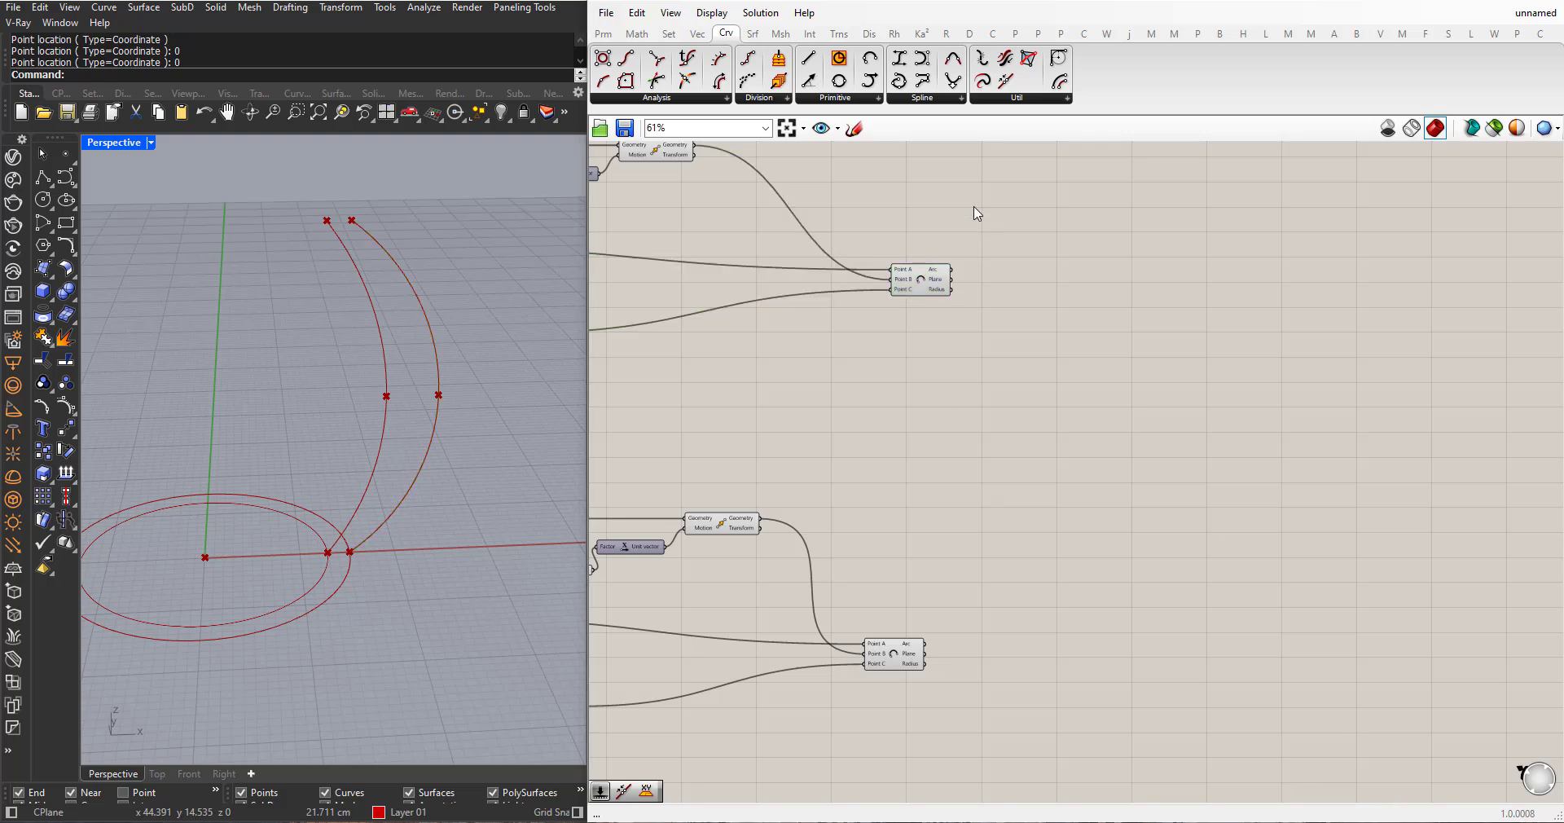
- Place a Blend Curve component and connect the outer arc to Curve A and the inner arc to Curve B
click(911, 99)
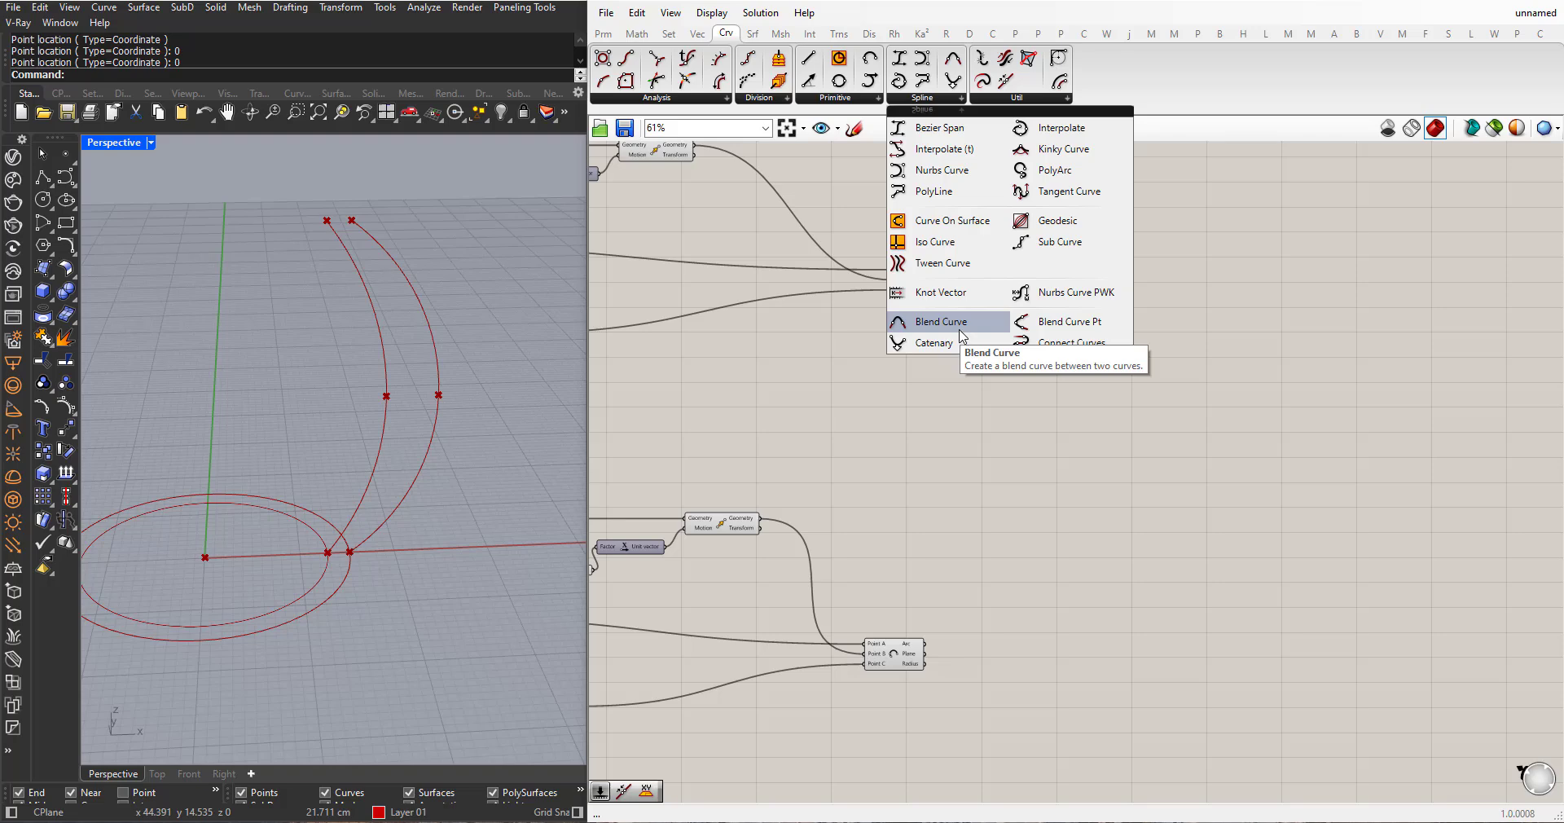
click(962, 330)
click(1177, 452)
scroll(1016, 587, up, 2)
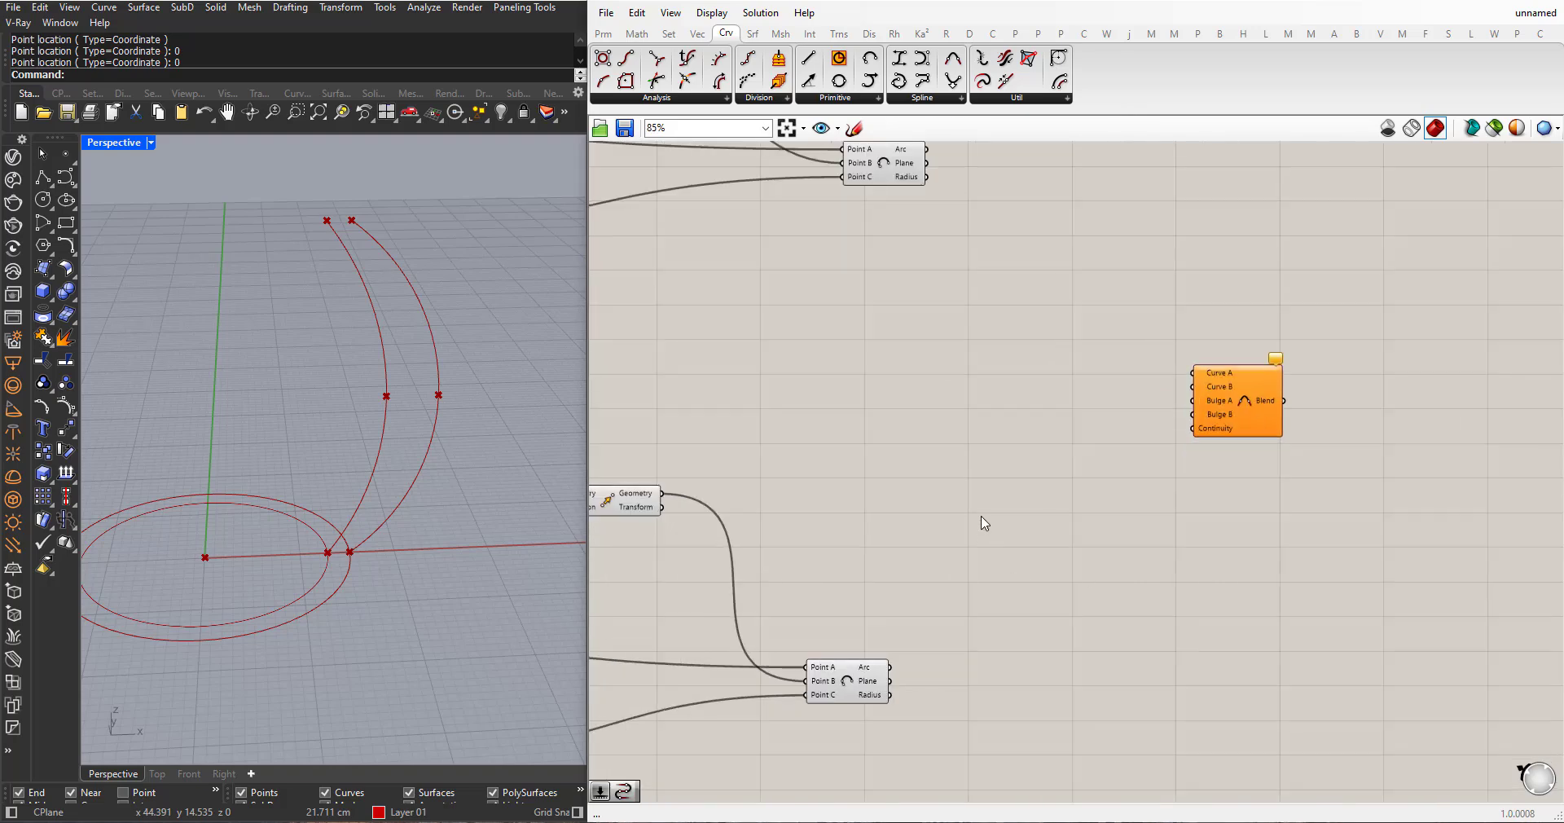
right_drag(969, 471, 992, 498)
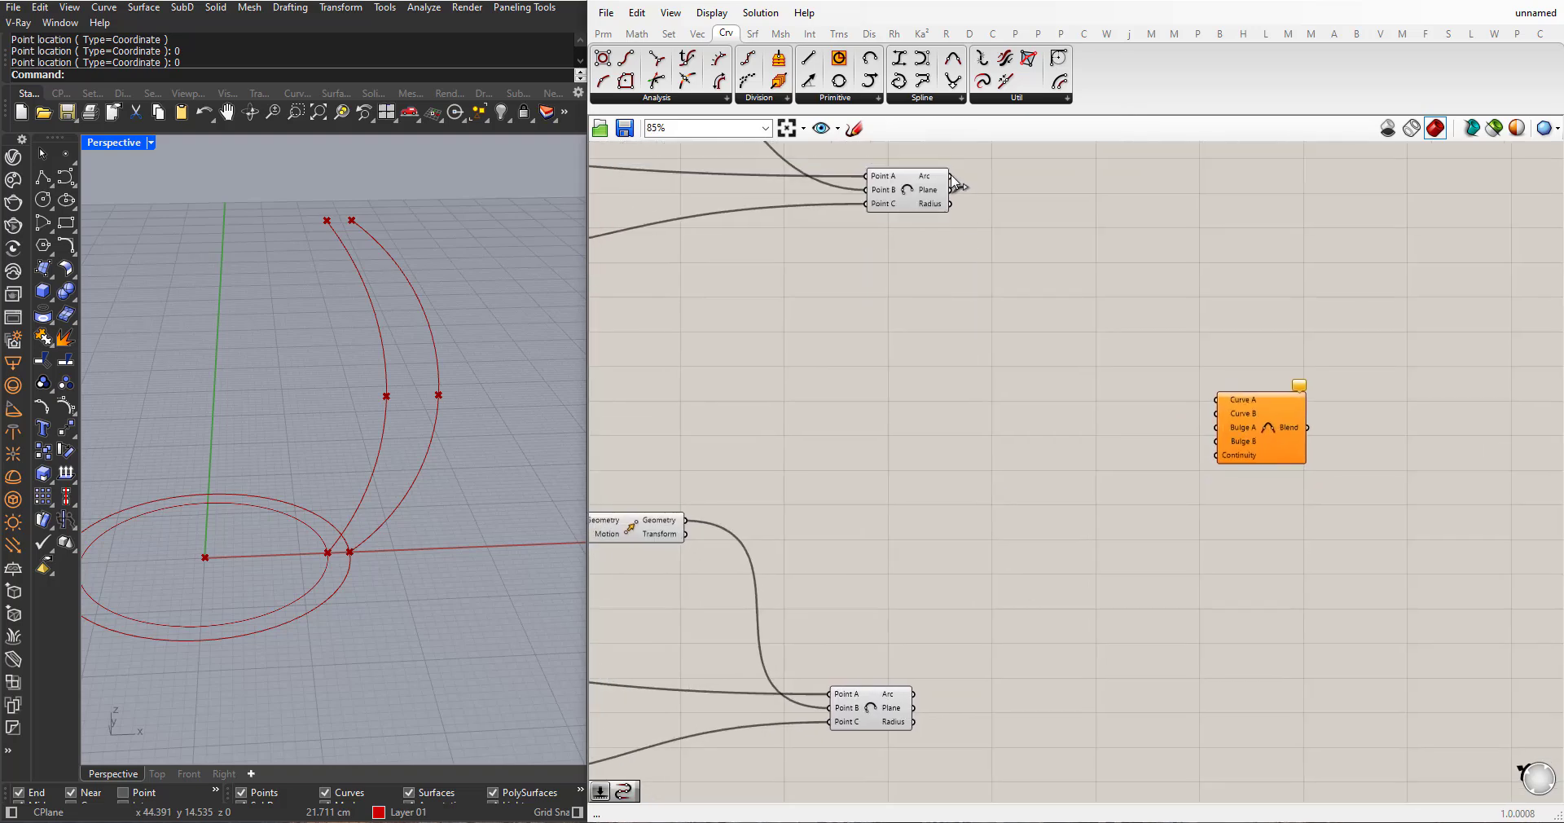
drag(952, 176, 1211, 408)
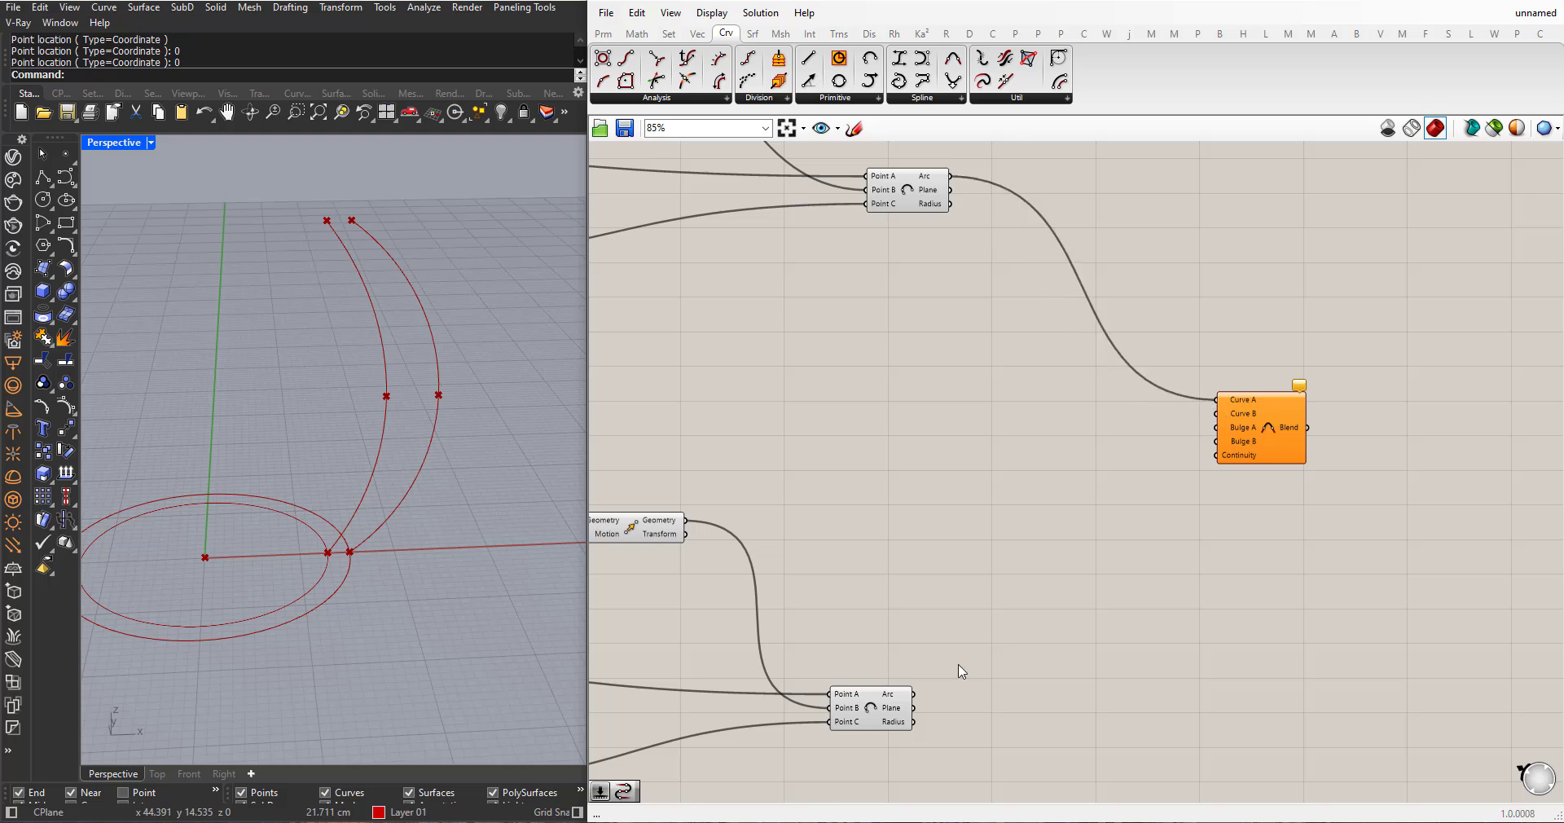
drag(913, 695, 1216, 414)
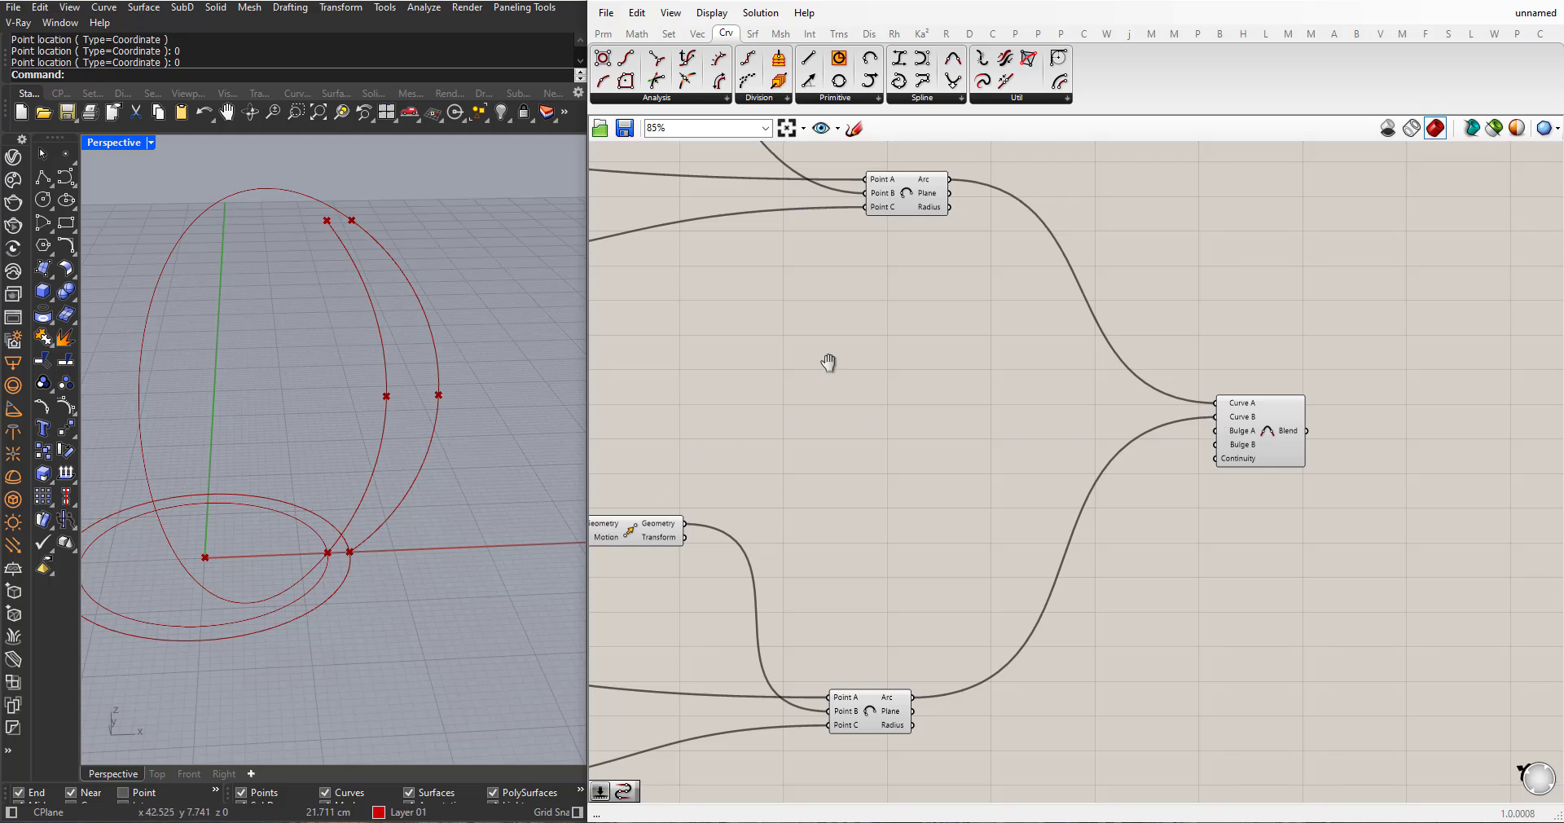
- Move the outer profile's three-point arc component back roughly in line with the inner profile's one
right_drag(828, 265, 809, 299)
click(872, 234)
drag(871, 234, 843, 239)
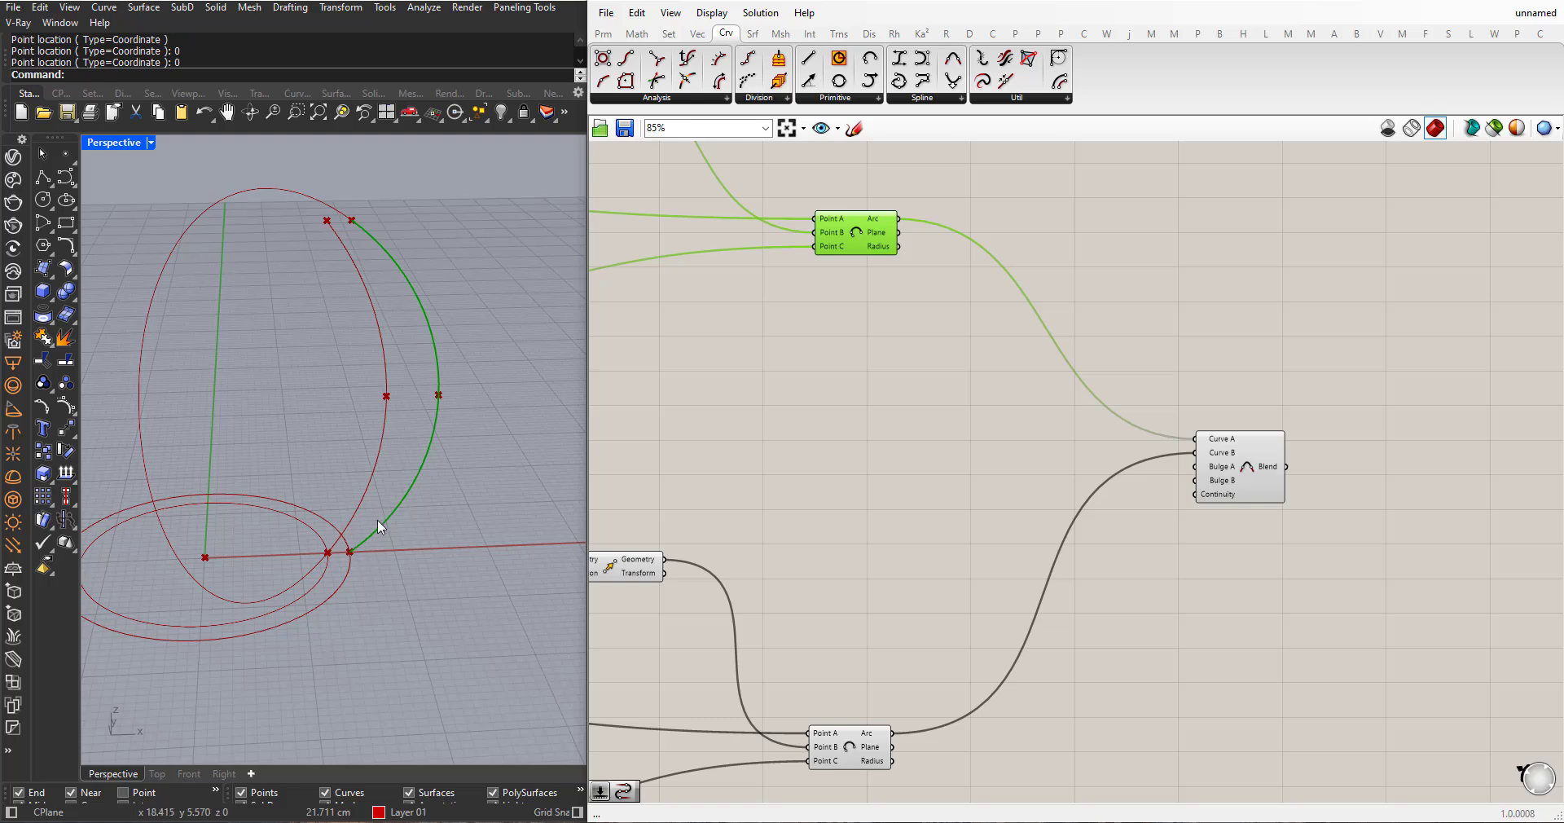
- Place a Flip Curve component after the outer profile's three-point arc and connect its curve output to the Blend Curve's Curve A
double_click(927, 310)
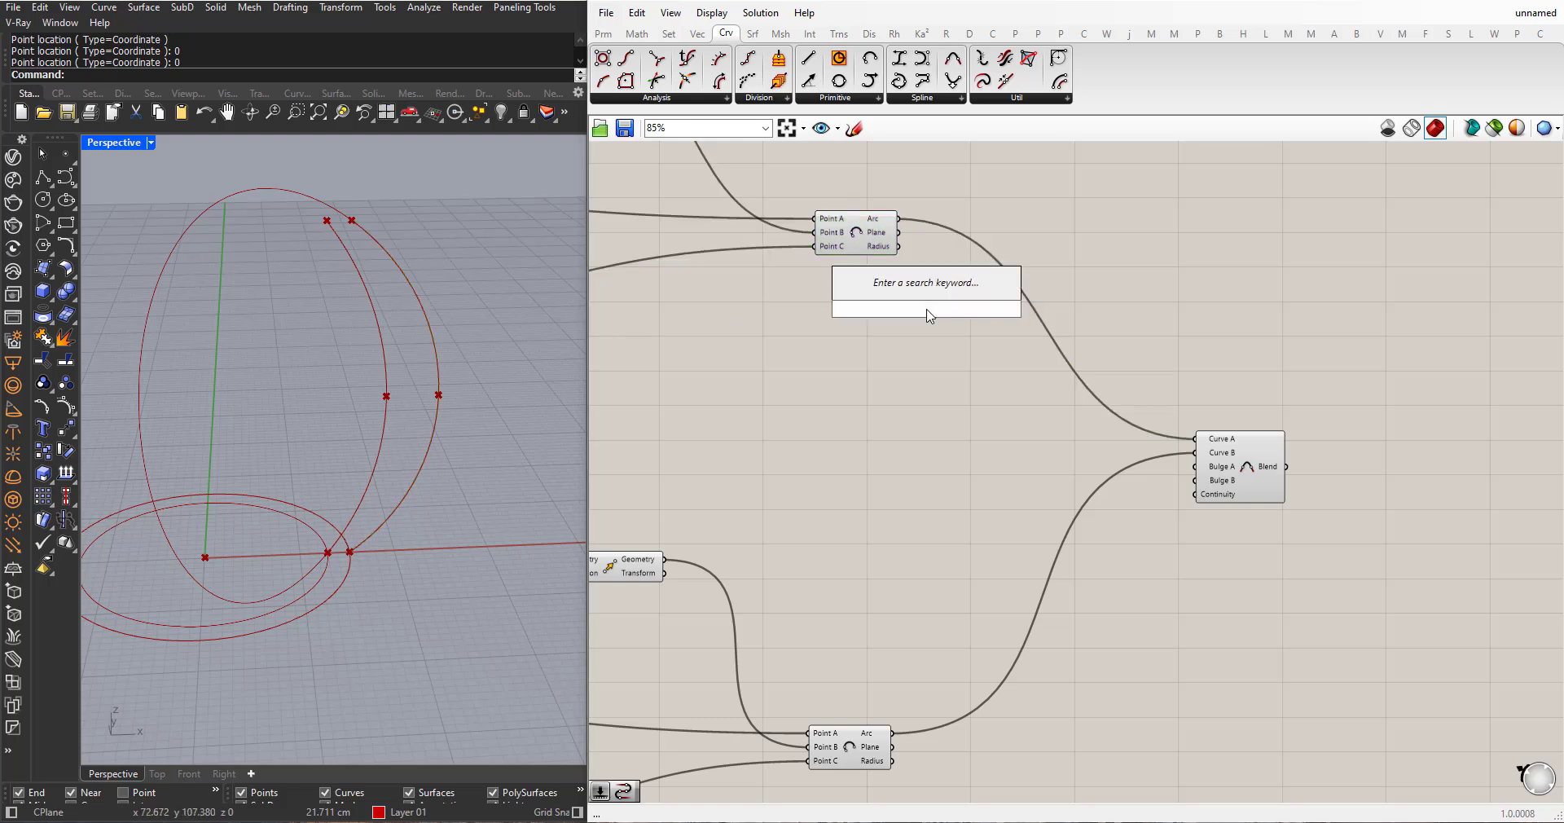
text(flip)
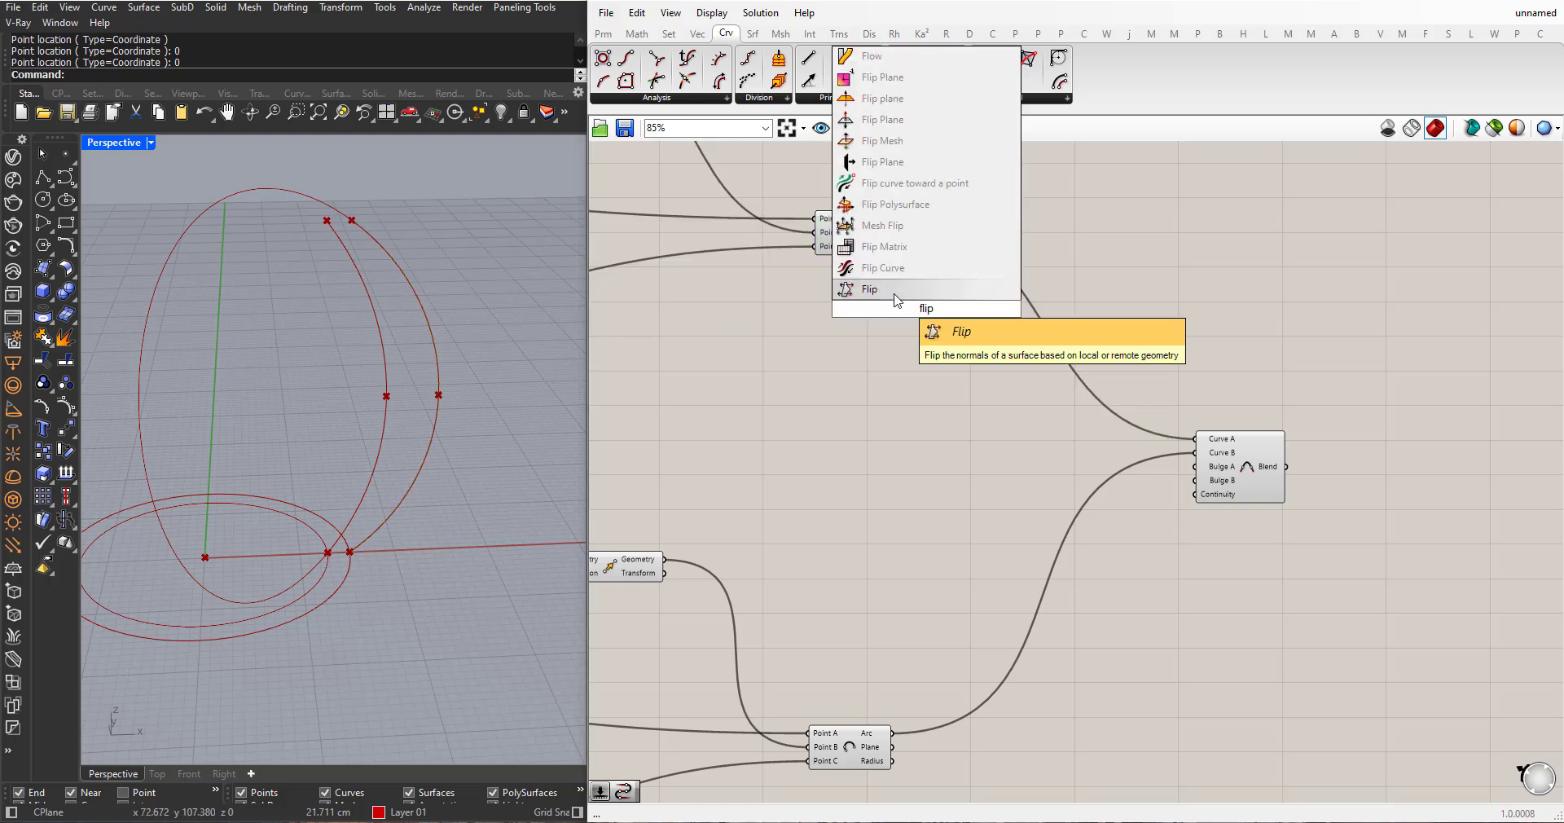
click(888, 268)
drag(918, 314, 1194, 438)
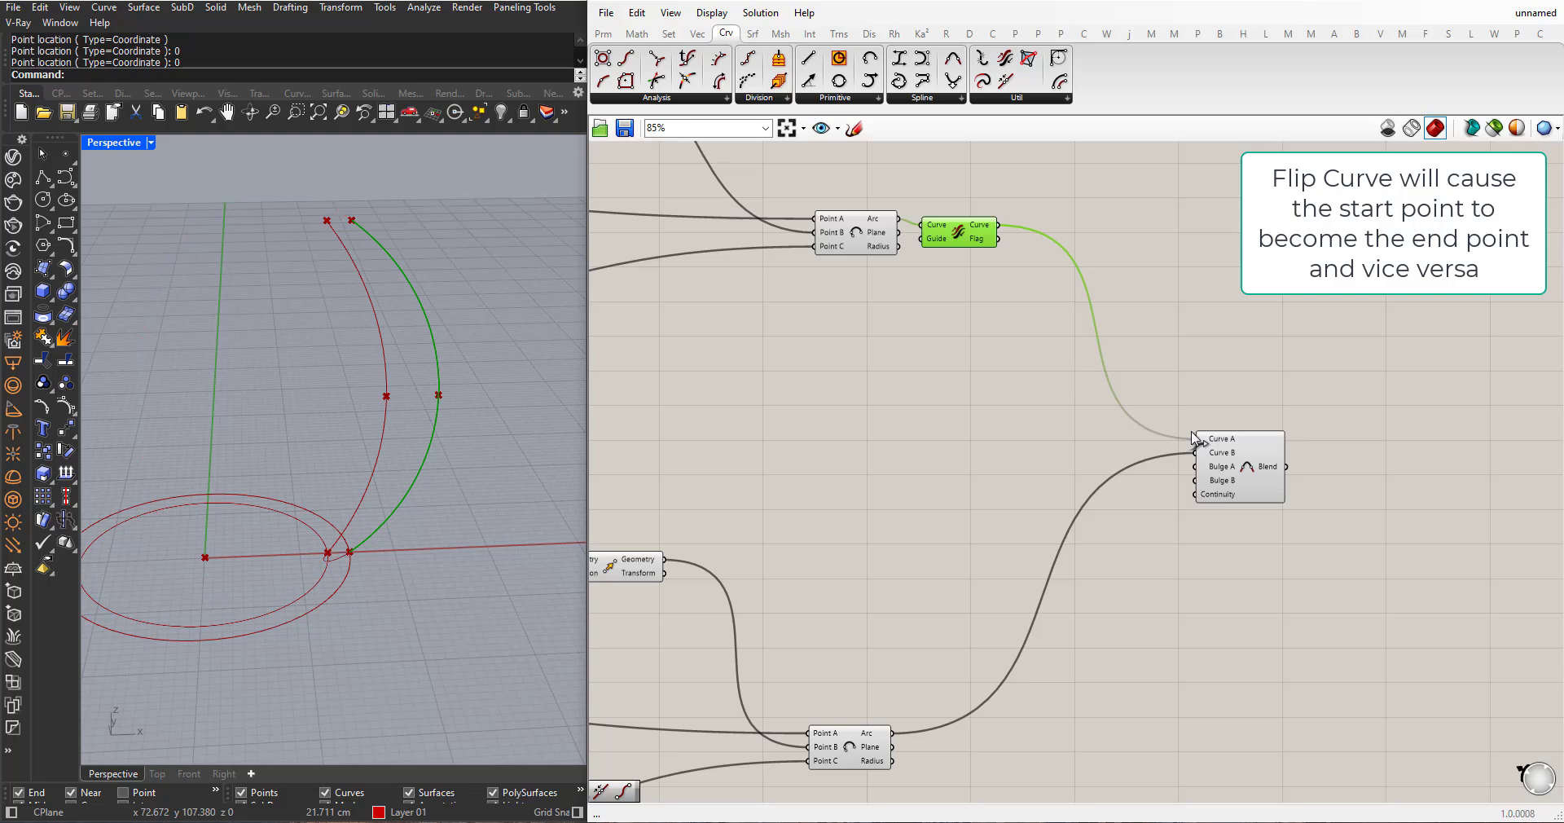
scroll(293, 551, up, 6)
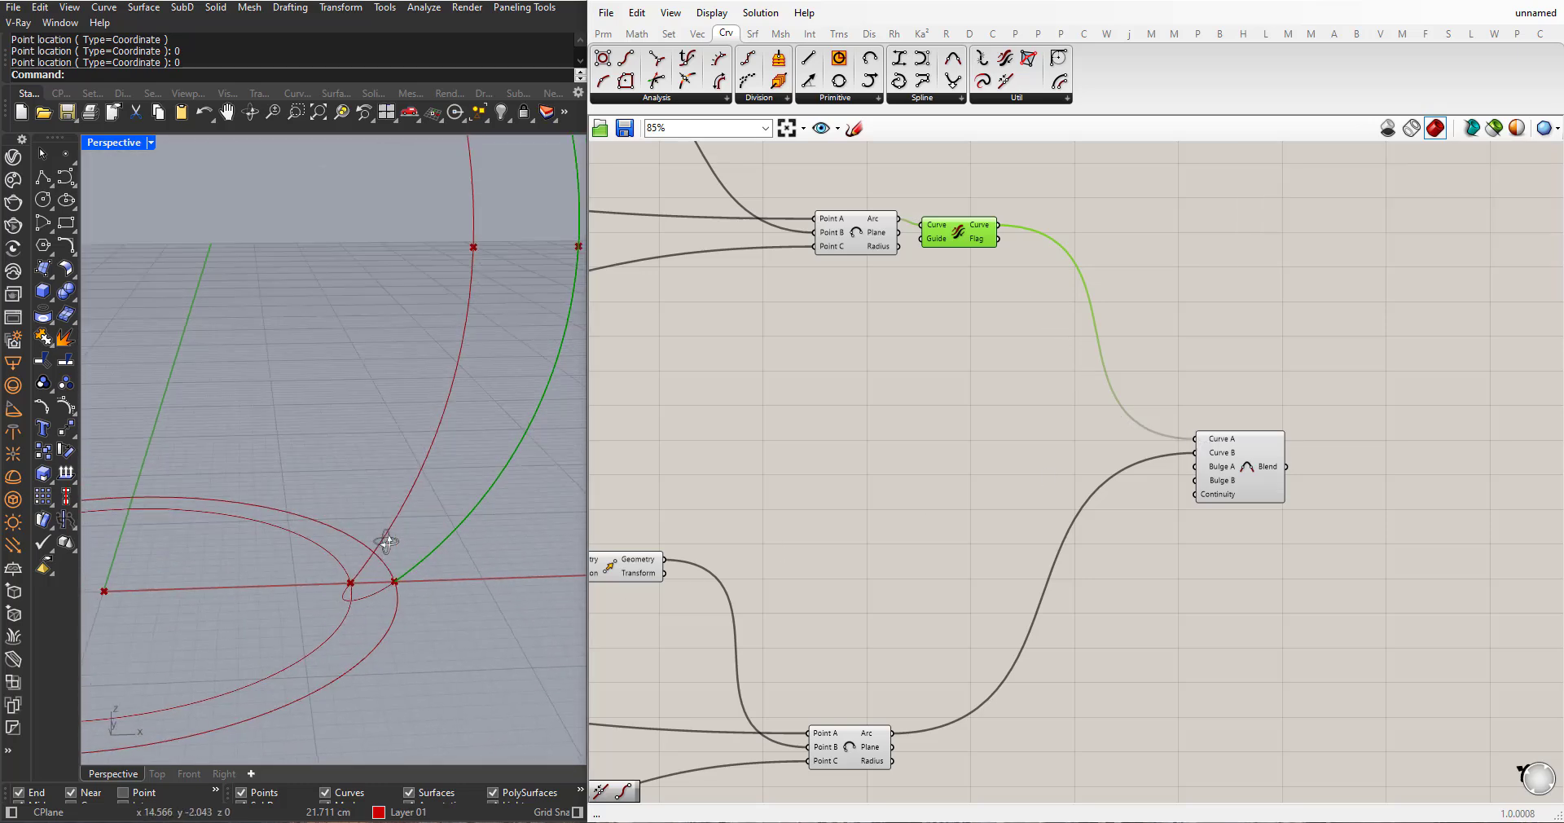
right_drag(387, 540, 377, 583)
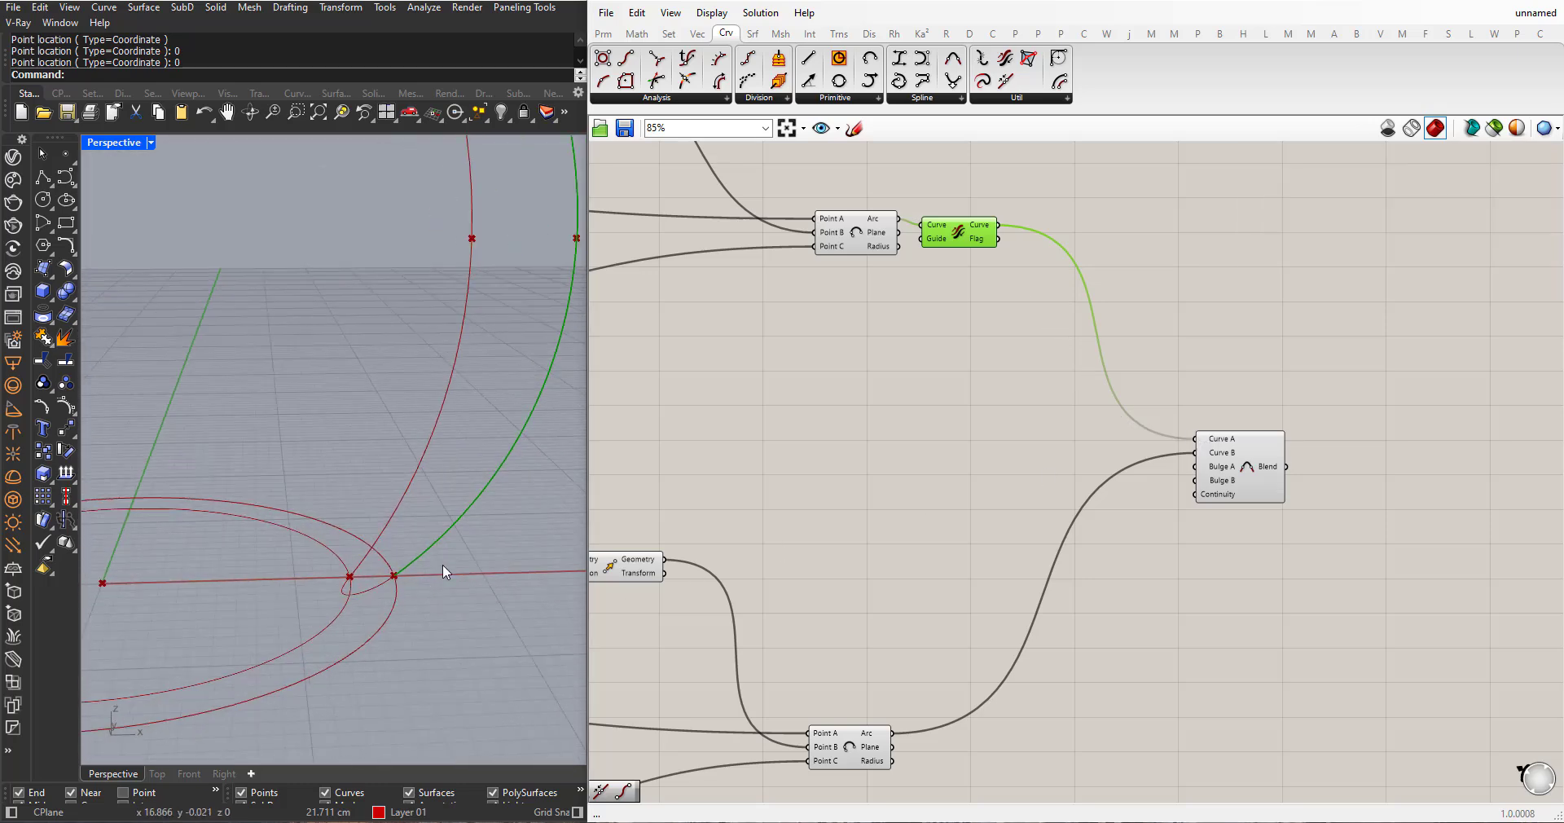
scroll(398, 538, down, 5)
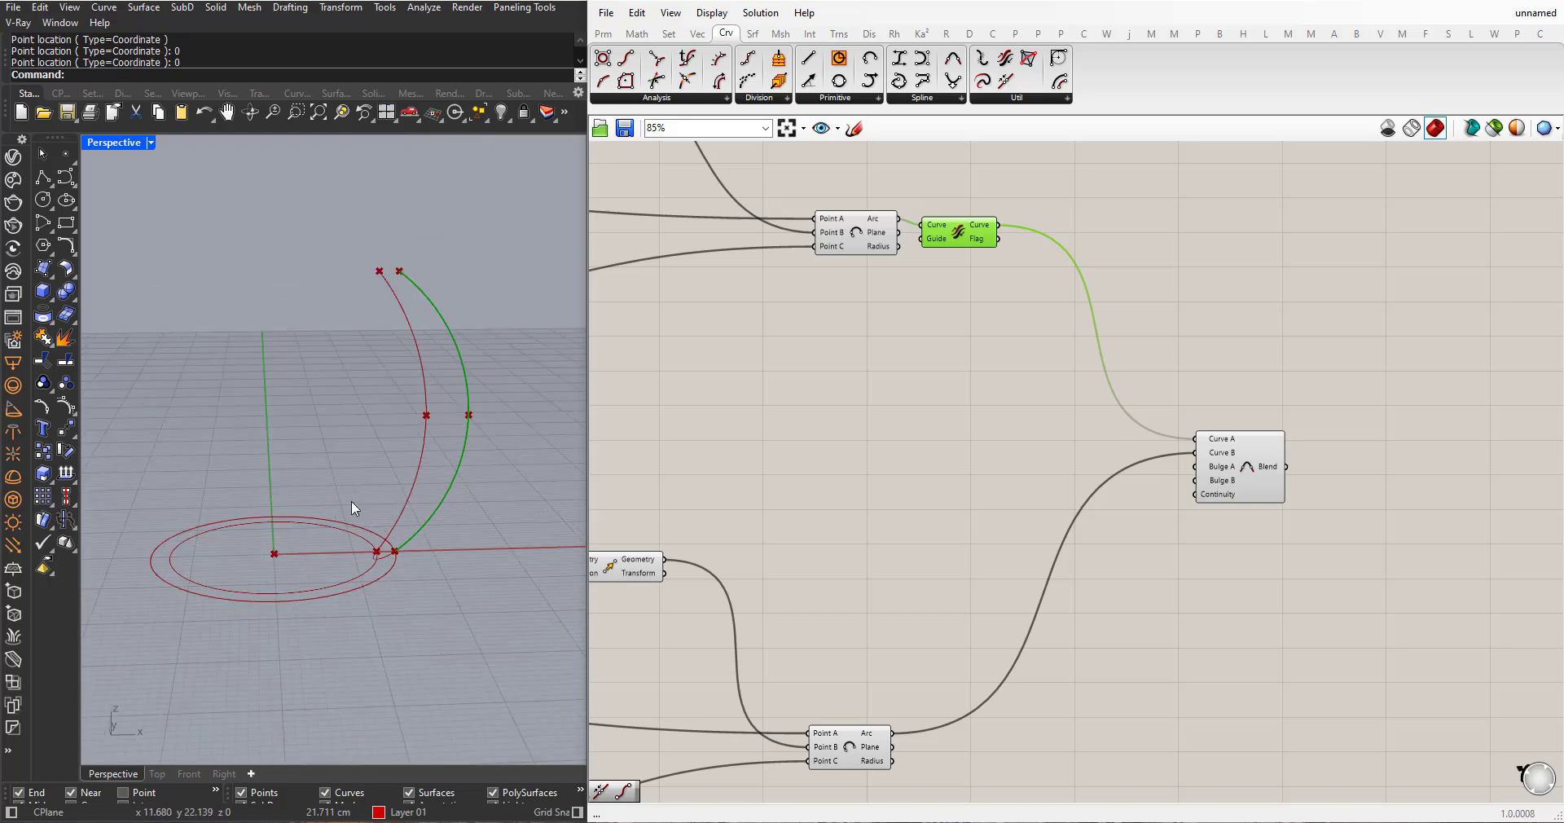
right_drag(352, 503, 389, 462)
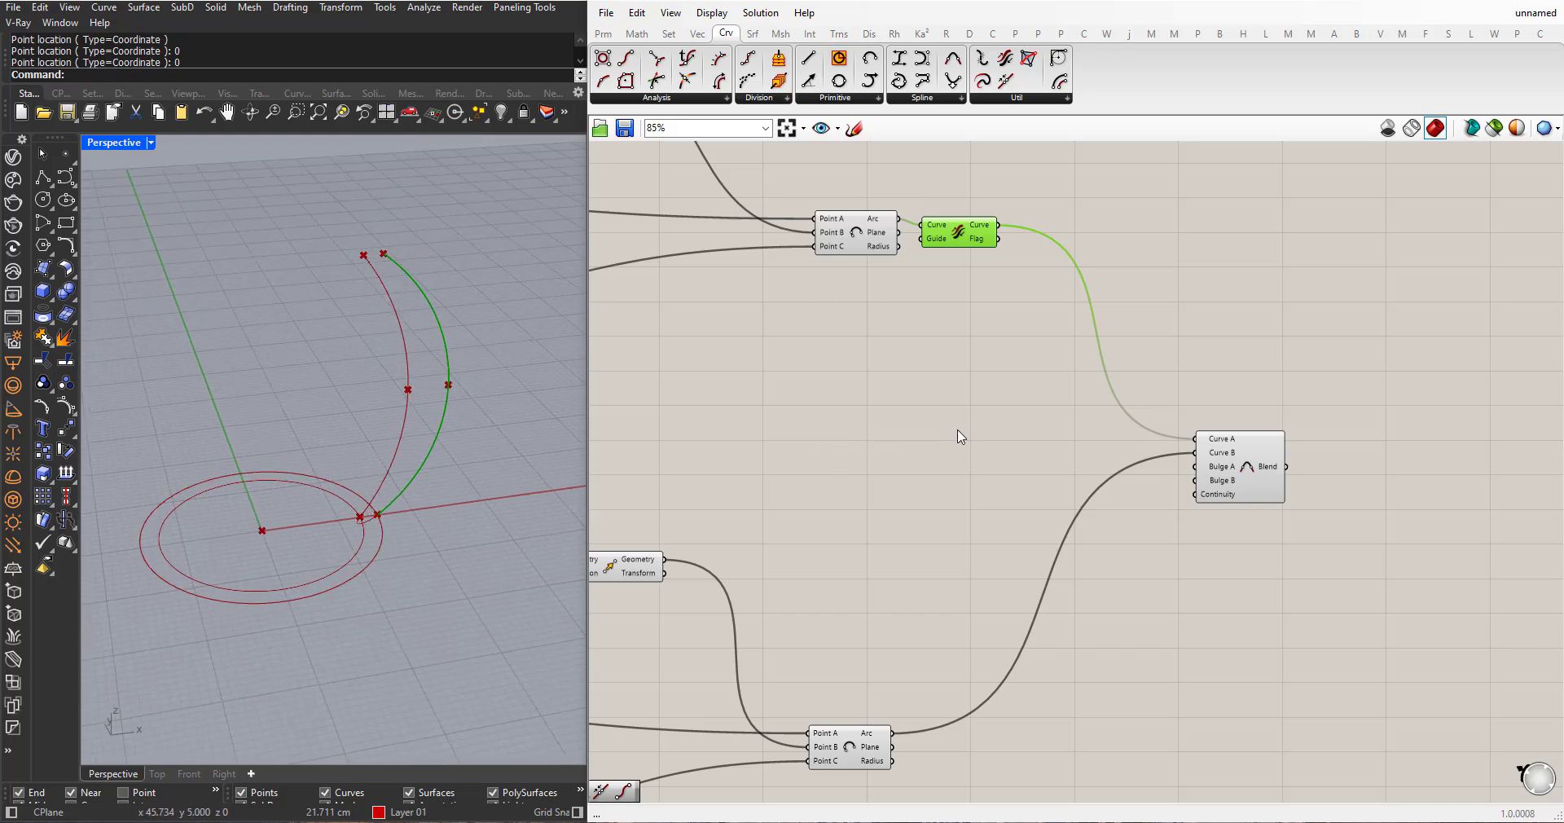
- Duplicate the Blend Curve component below the original, connecting the inner arc to its Curve A and the flipped outer curve to Curve B
drag(1247, 472, 1237, 642)
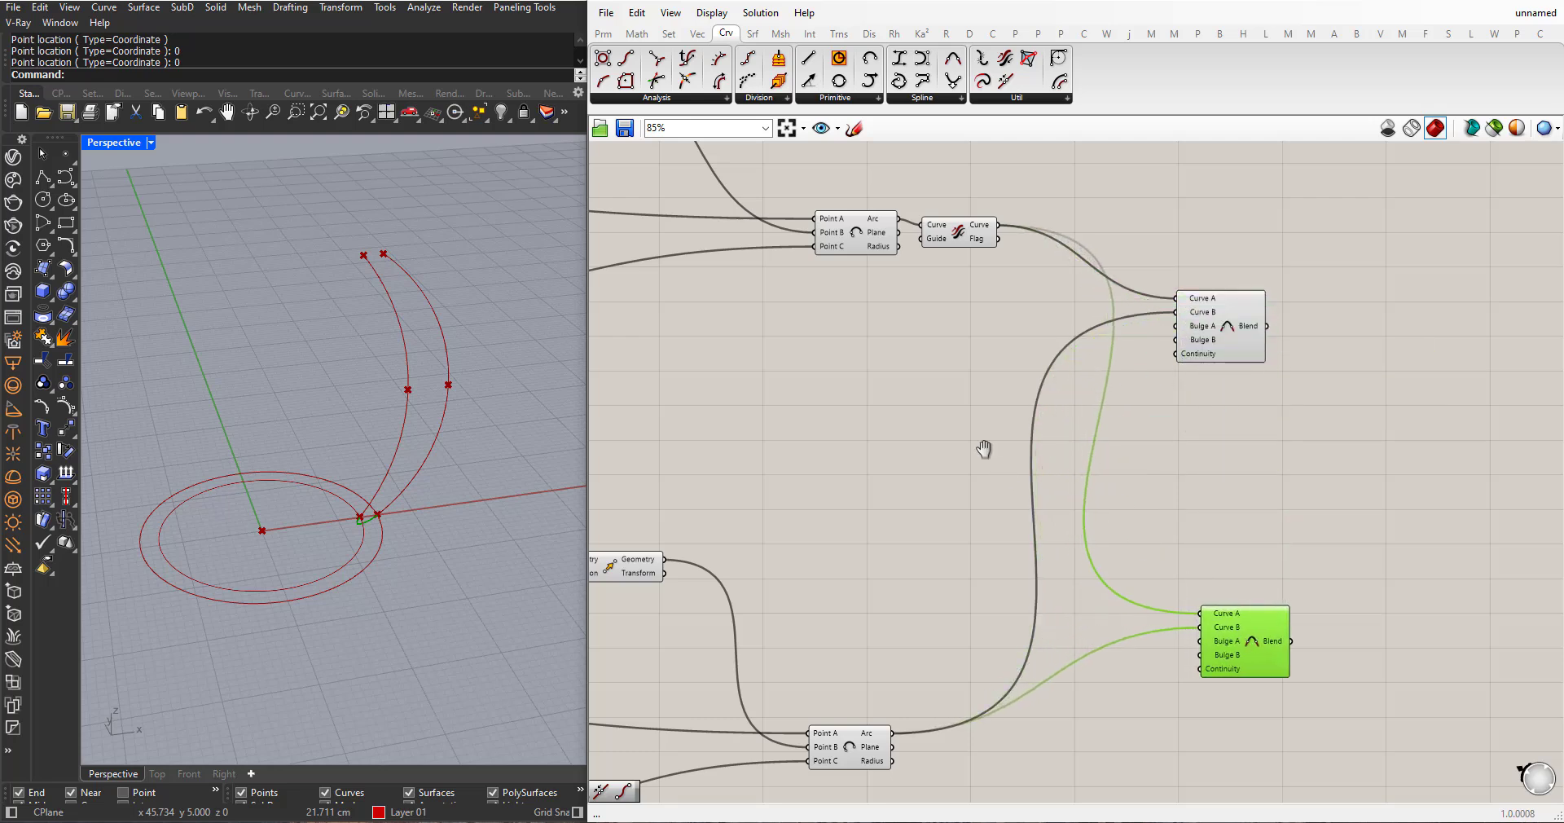
mouse_move(984, 448)
right_down()
mouse_move(950, 370)
mouse_move(967, 443)
right_up()
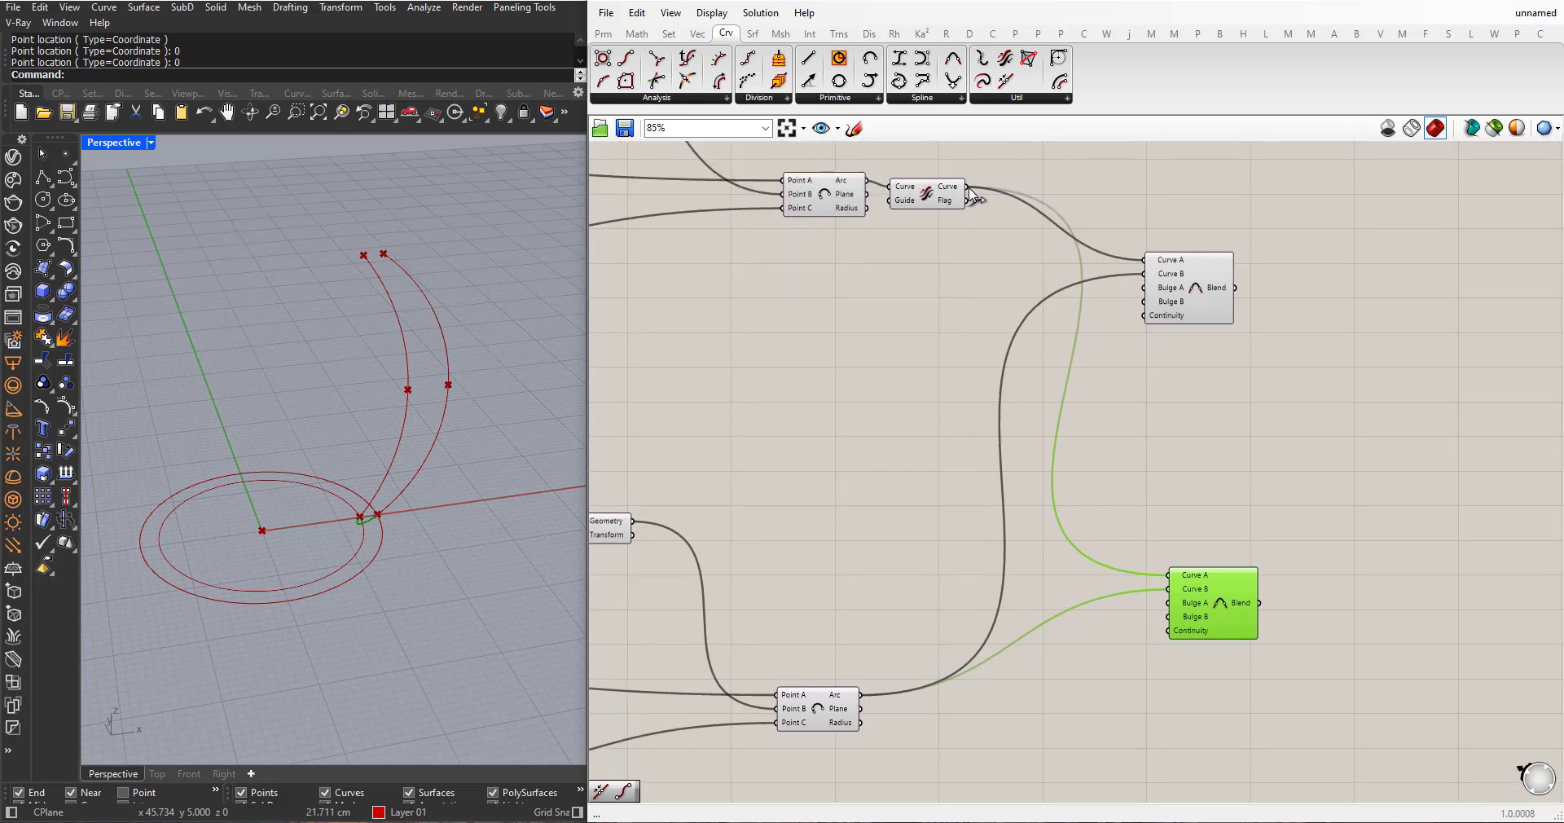
drag(967, 188, 1170, 590)
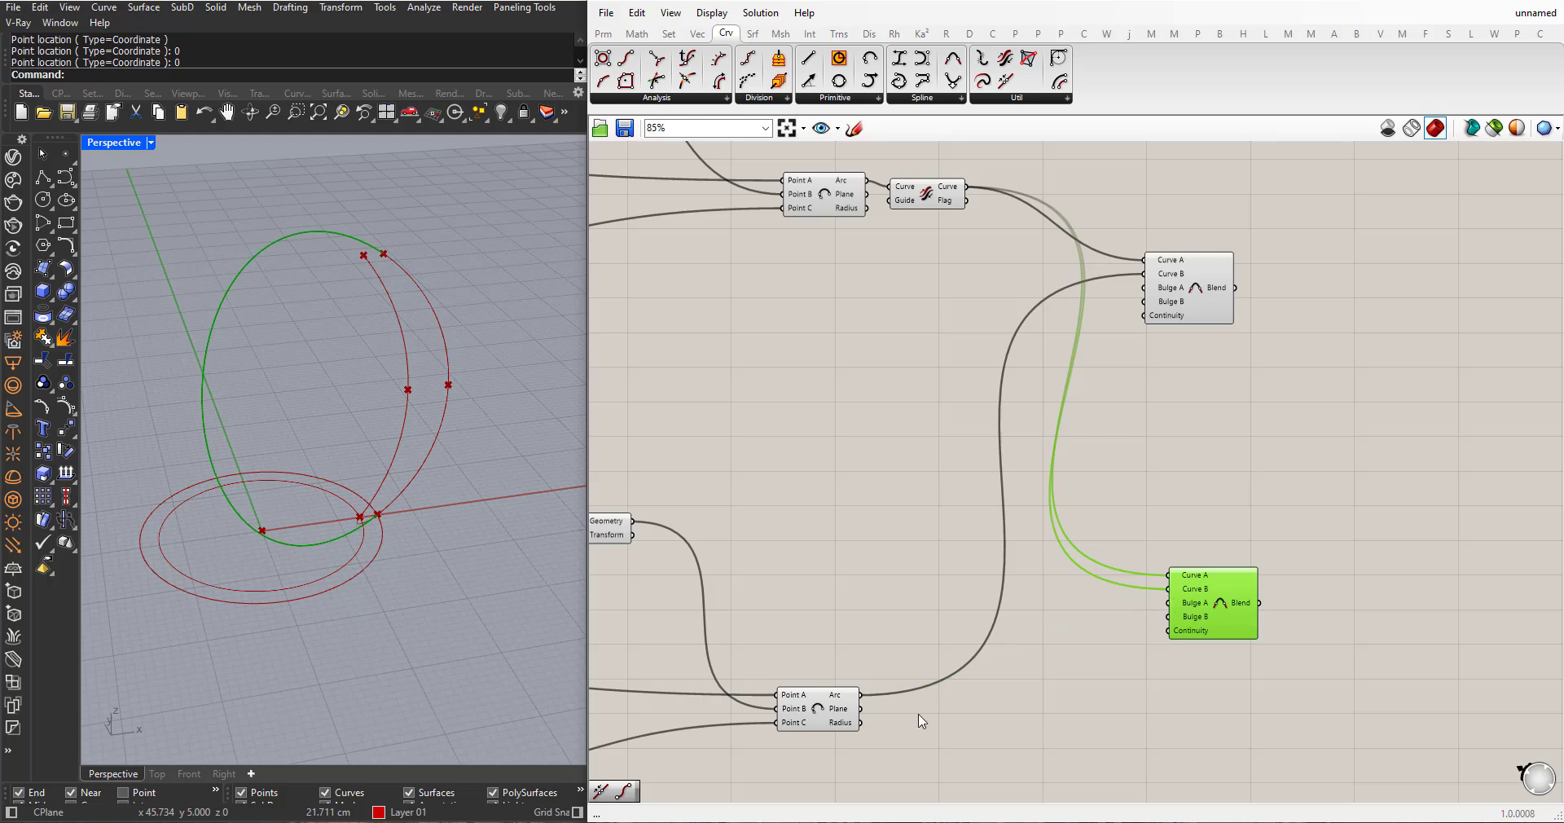
drag(860, 695, 1168, 575)
click(948, 433)
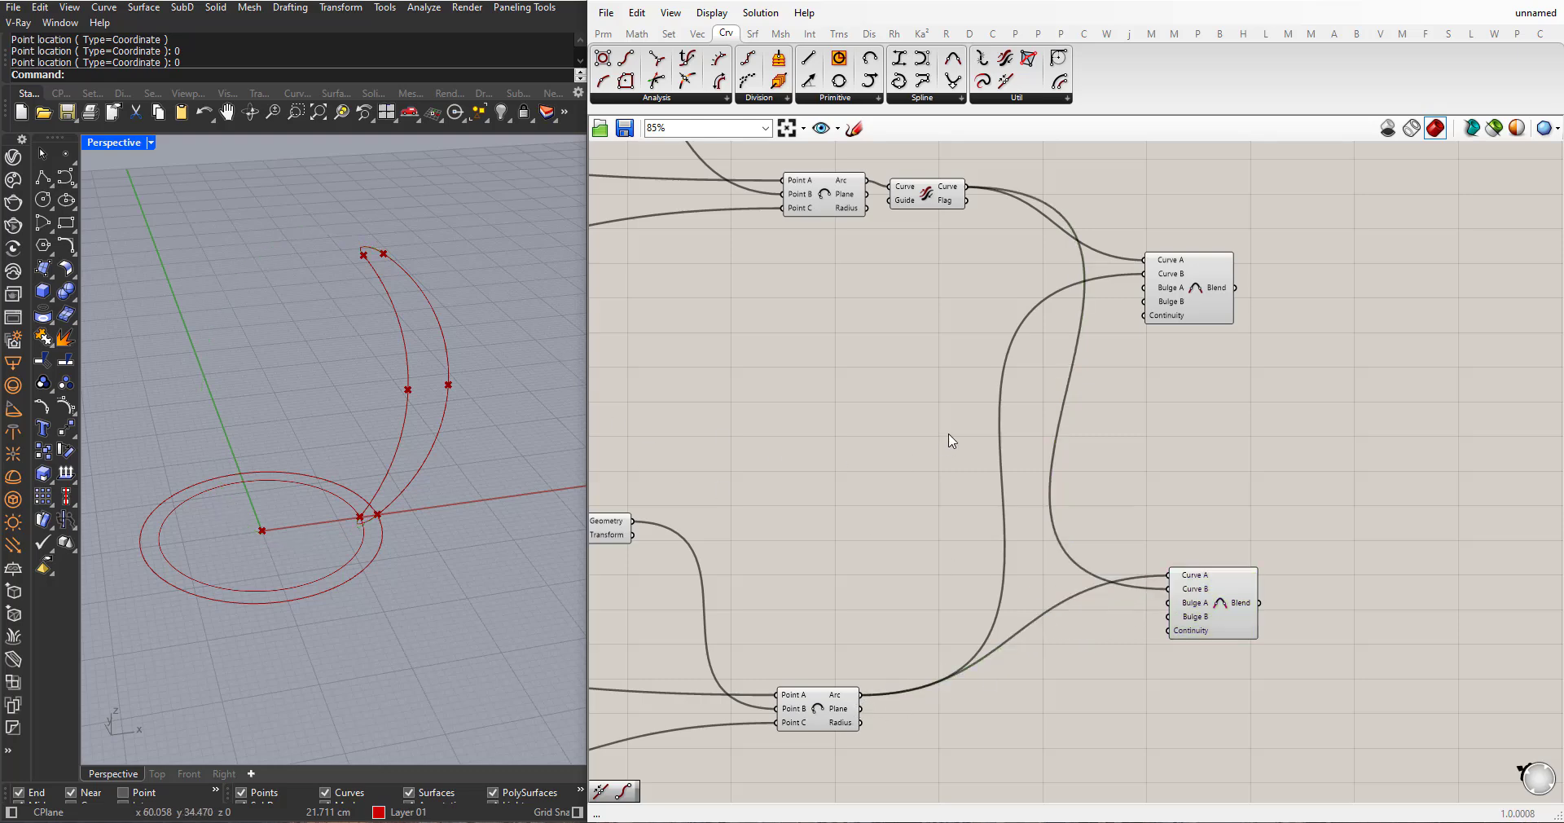
scroll(403, 409, up, 5)
scroll(399, 565, down, 3)
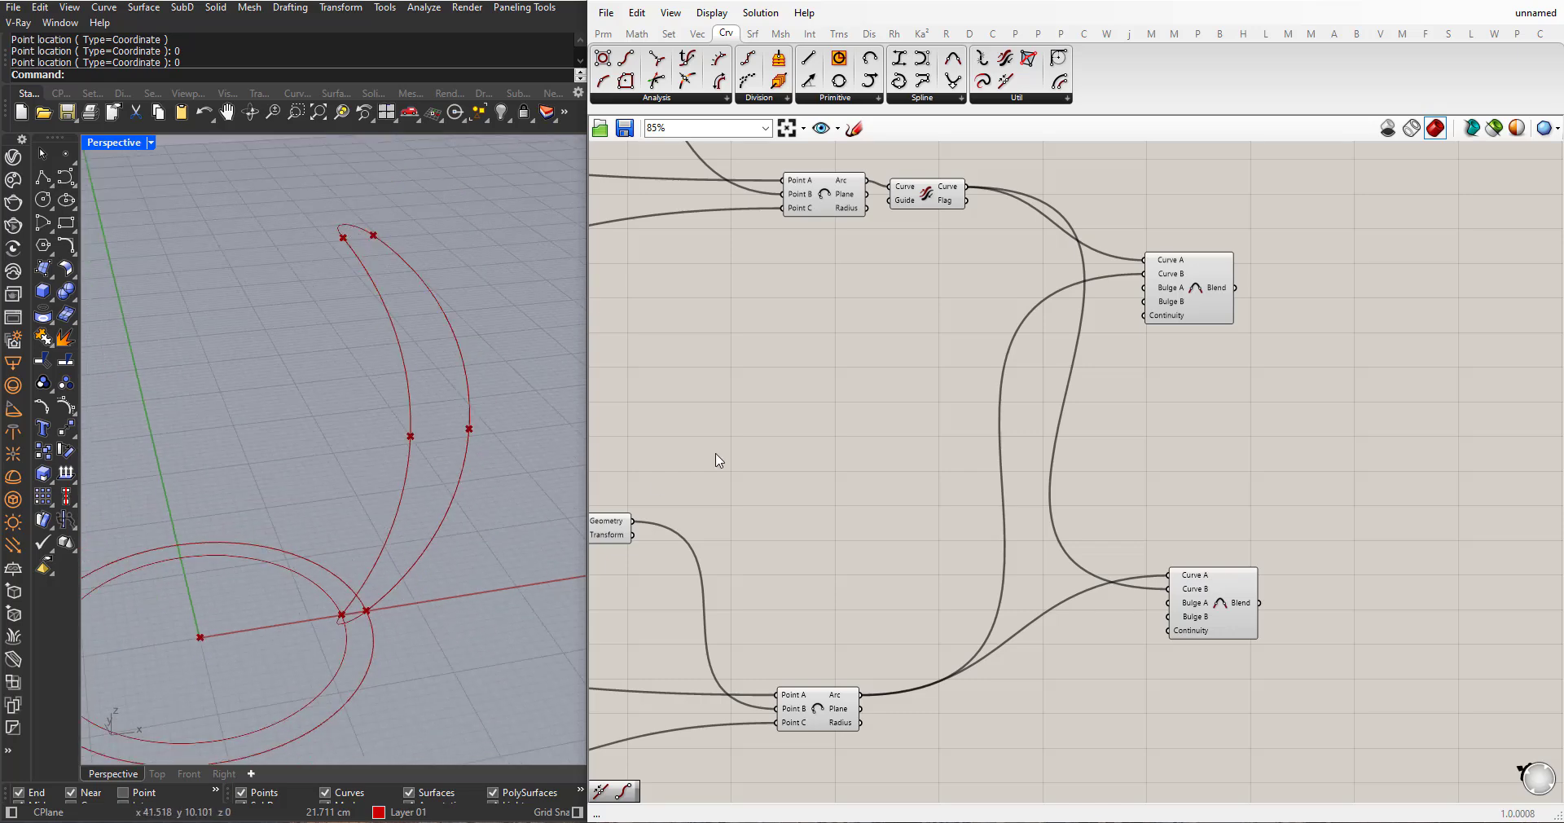
- Set the Continuity input of the original Blend Curve component to Position
scroll(1219, 306, up, 4)
right_click(1136, 337)
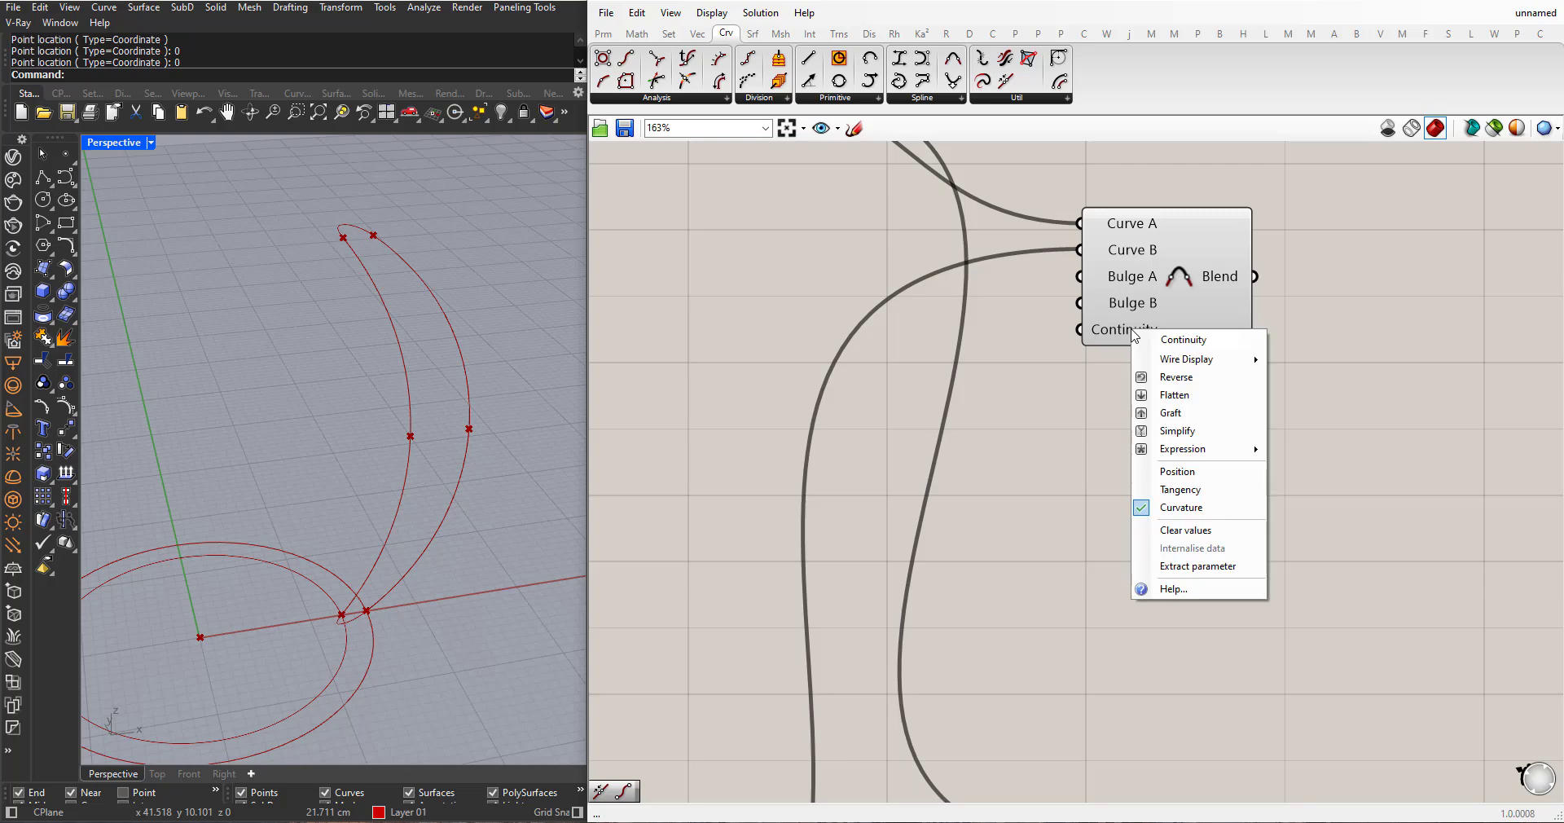
click(1114, 520)
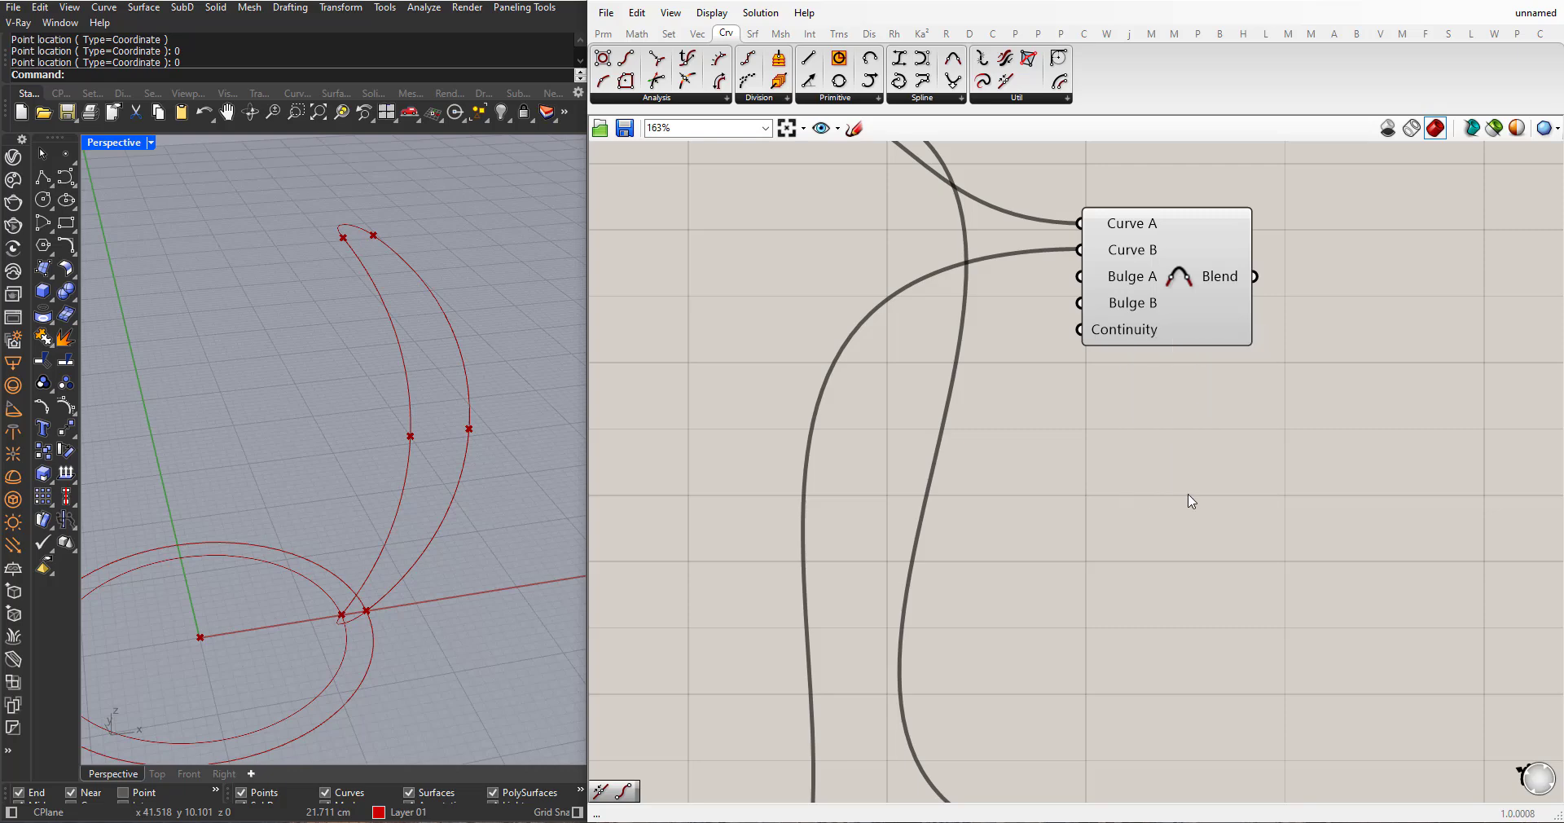
scroll(1188, 498, down, 7)
scroll(1225, 580, up, 4)
scroll(1082, 340, up, 2)
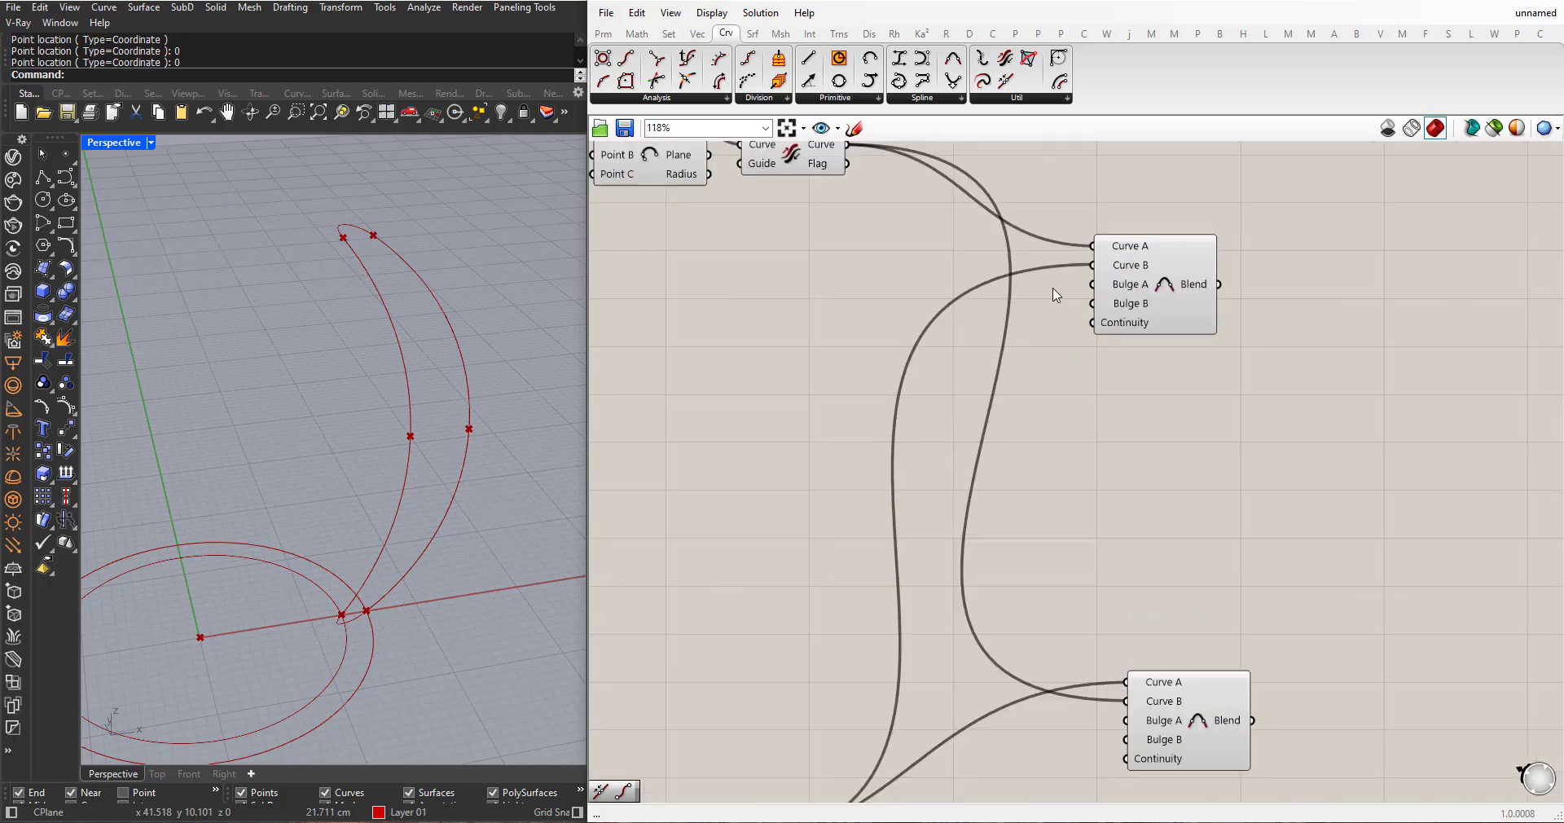
right_drag(1072, 349, 1070, 403)
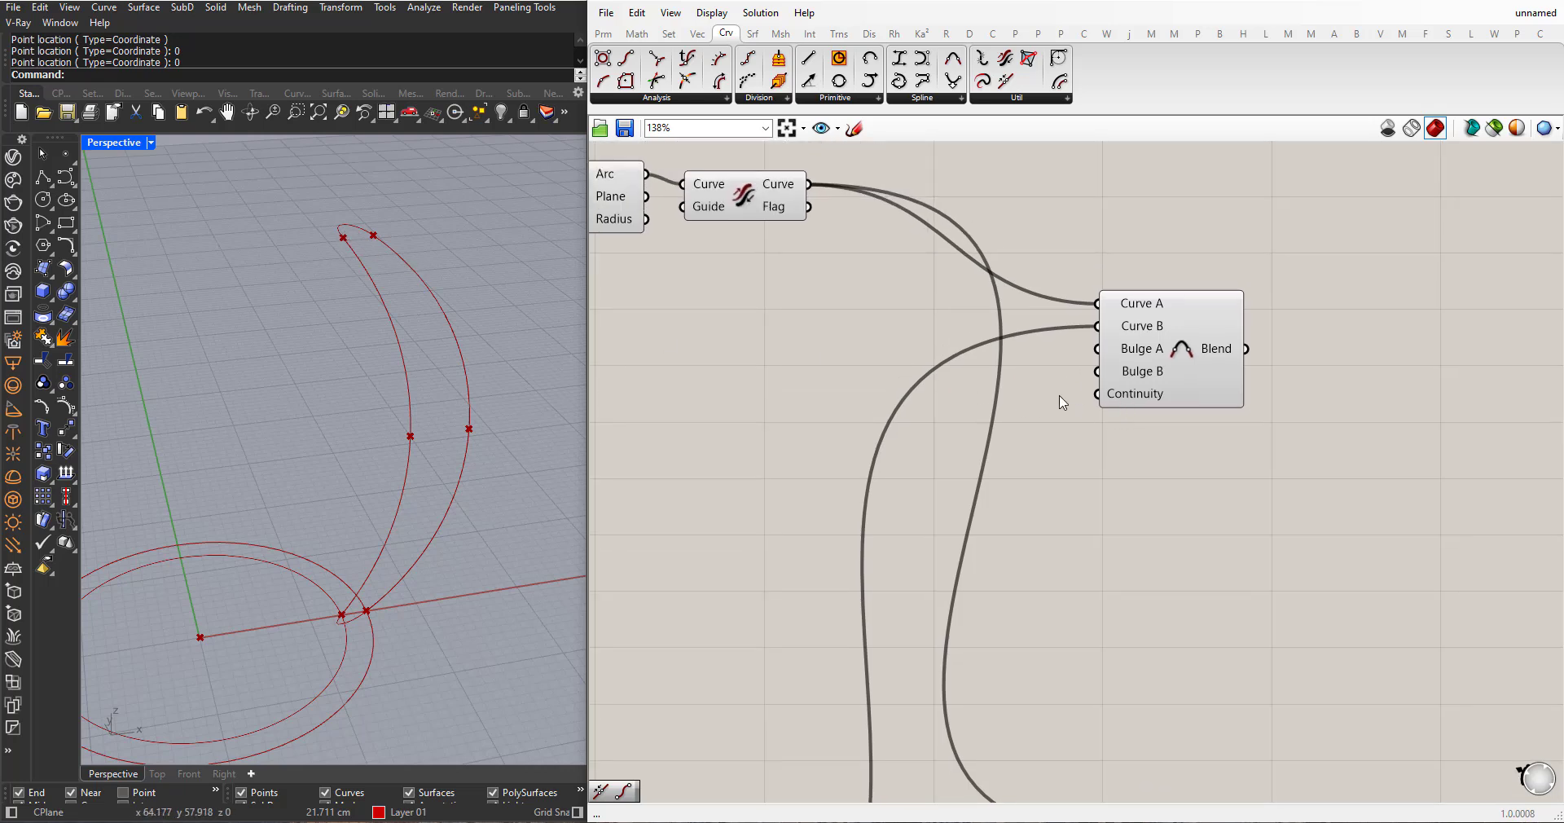
right_click(1125, 399)
click(1153, 540)
scroll(390, 613, up, 2)
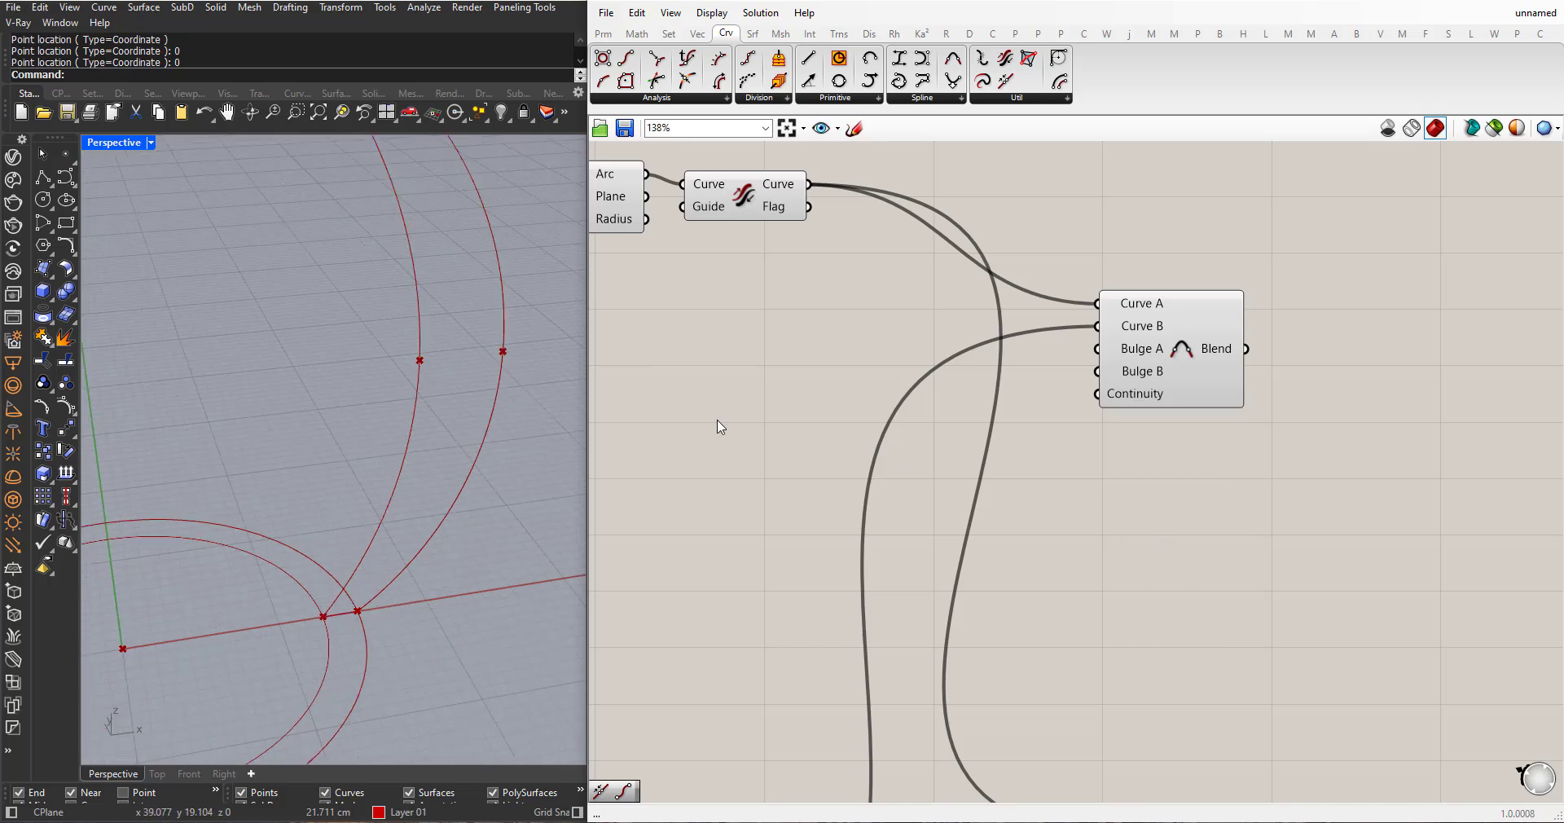
- Set the Continuity input of the duplicated Blend Curve component to Position and inspect both ends of the profile
scroll(717, 419, down, 3)
scroll(1124, 612, up, 3)
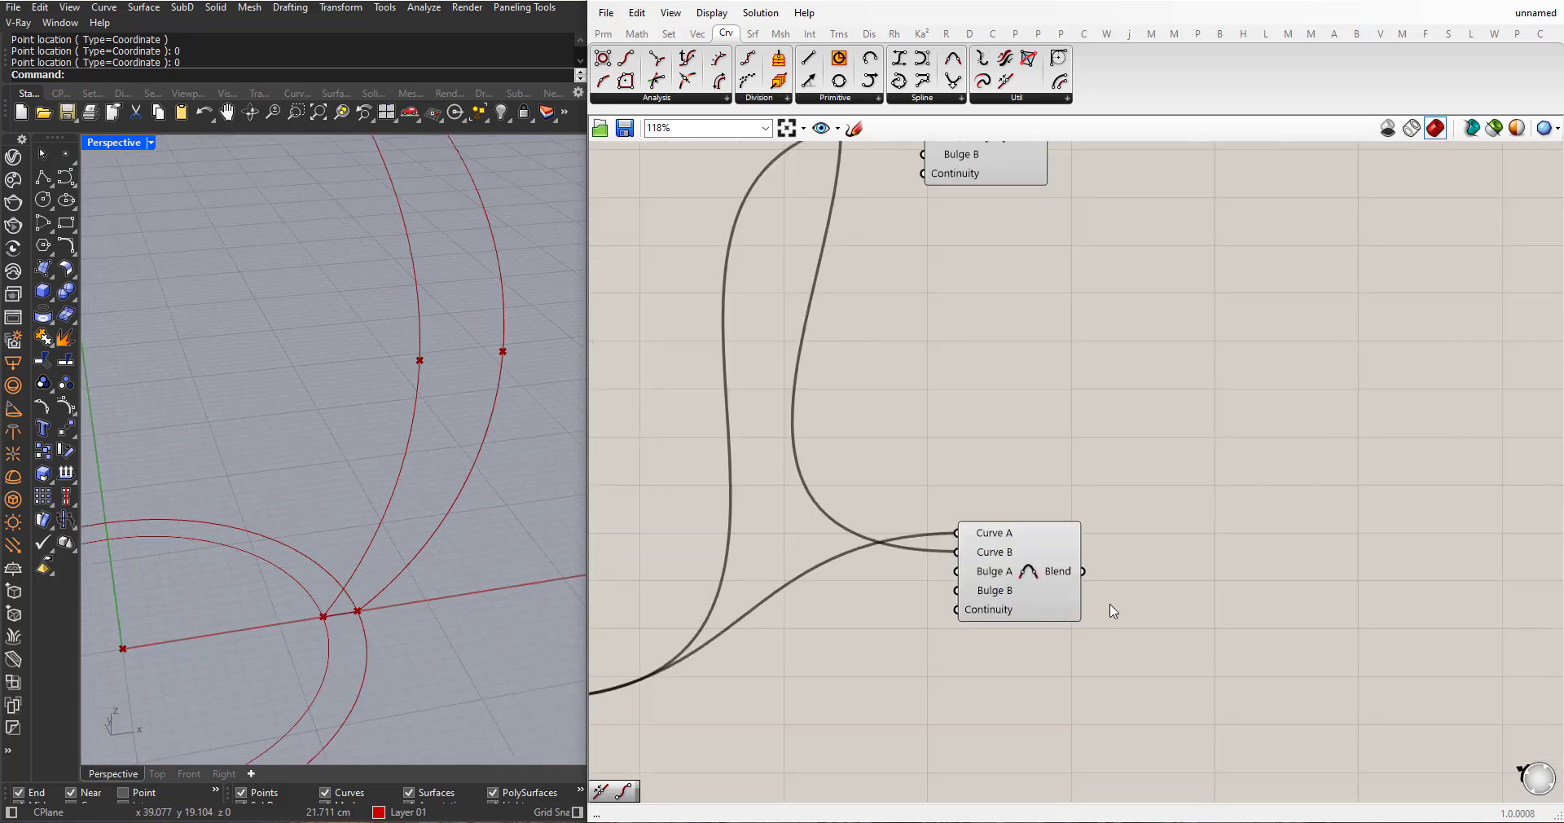
right_click(960, 619)
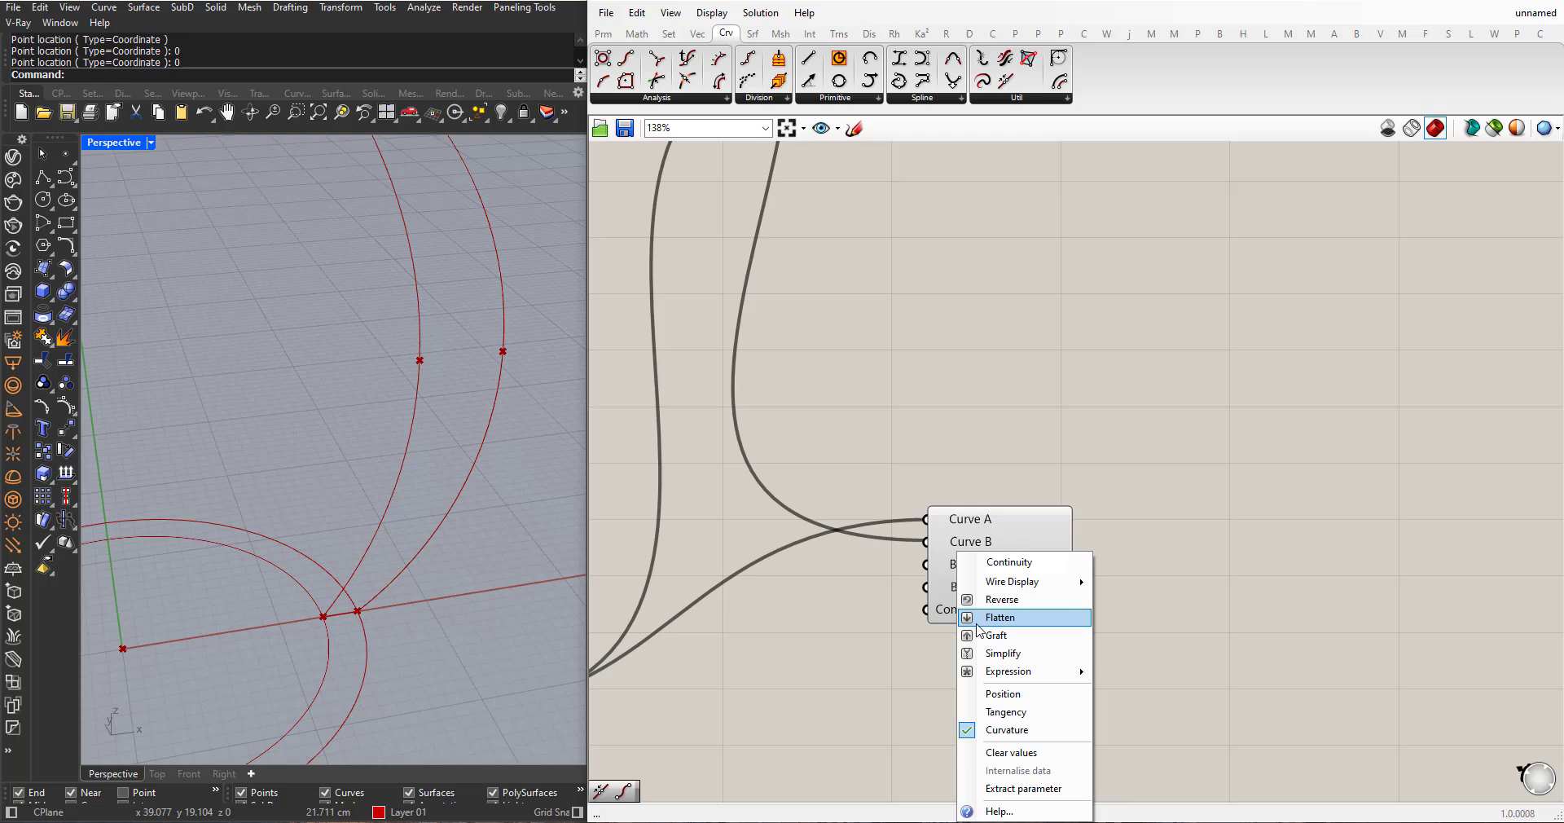
click(1004, 694)
click(1032, 557)
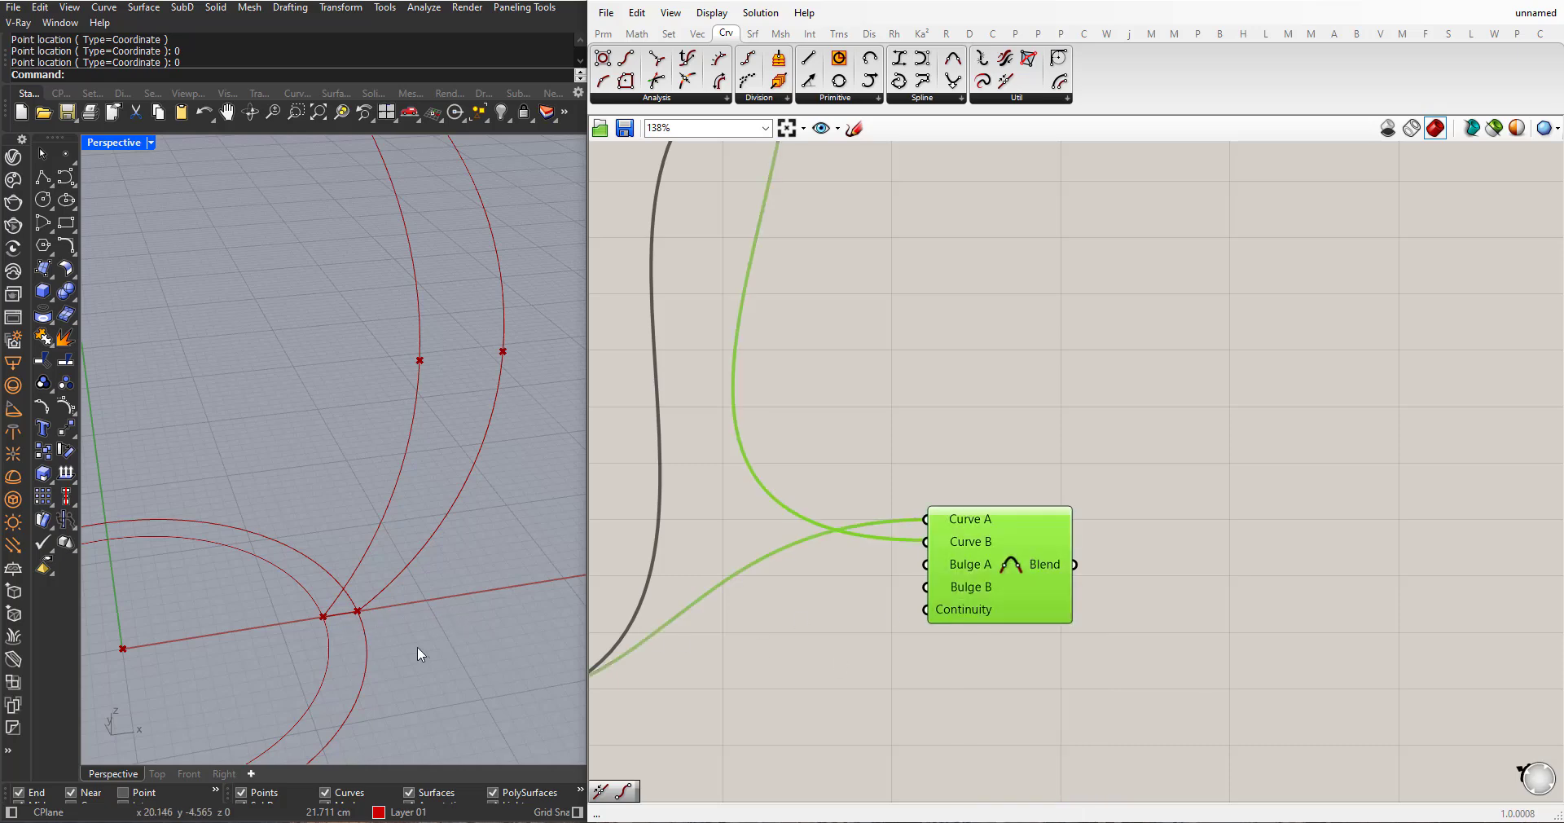
scroll(461, 668, down, 7)
scroll(430, 417, up, 6)
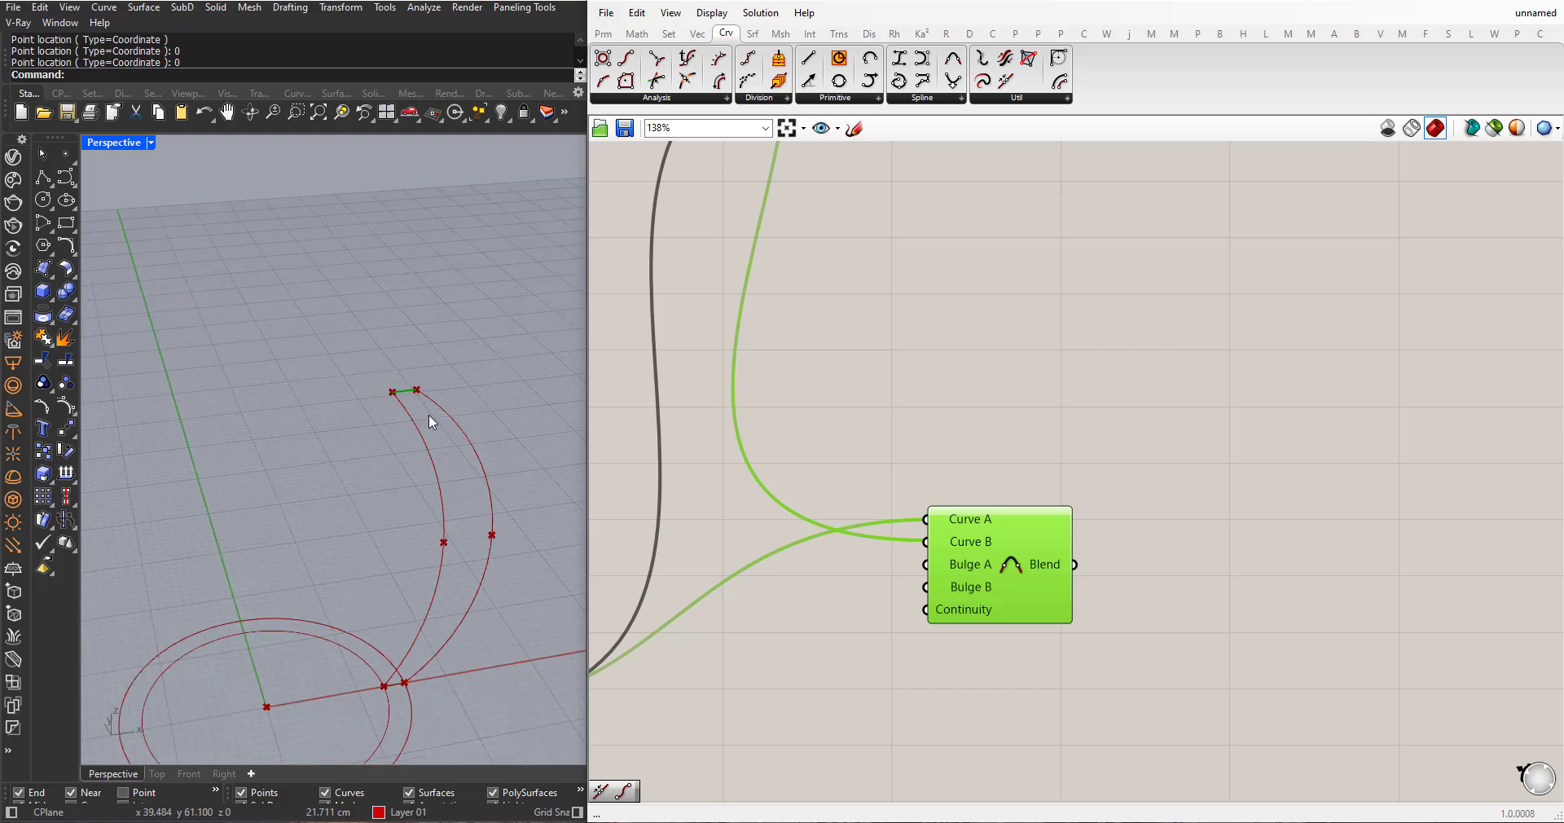
scroll(405, 379, down, 5)
scroll(447, 643, up, 3)
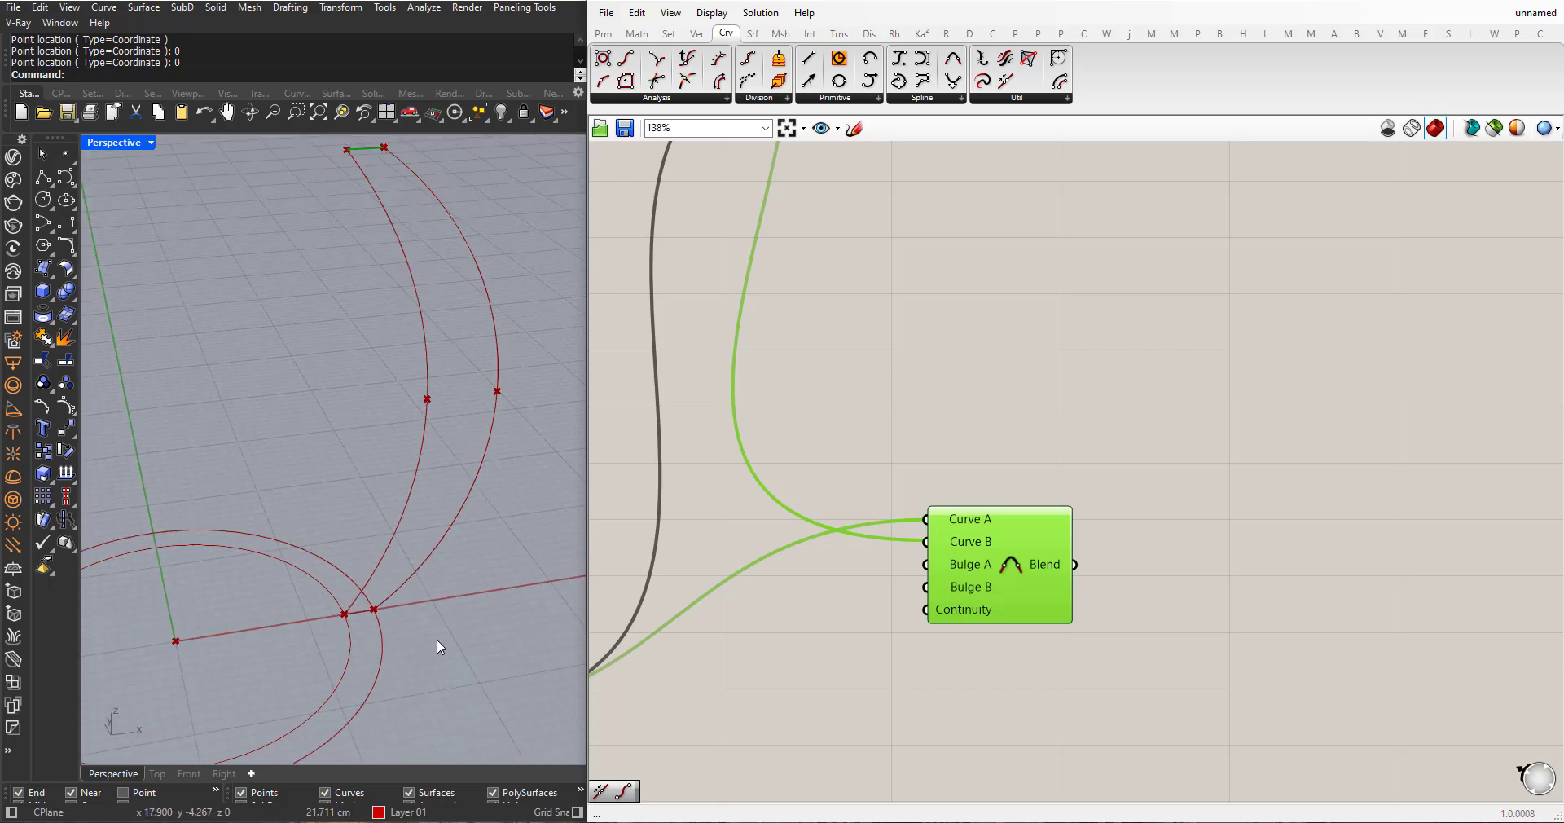
- Set the Continuity input of both Blend Curve components back to Curvature
right_click(974, 619)
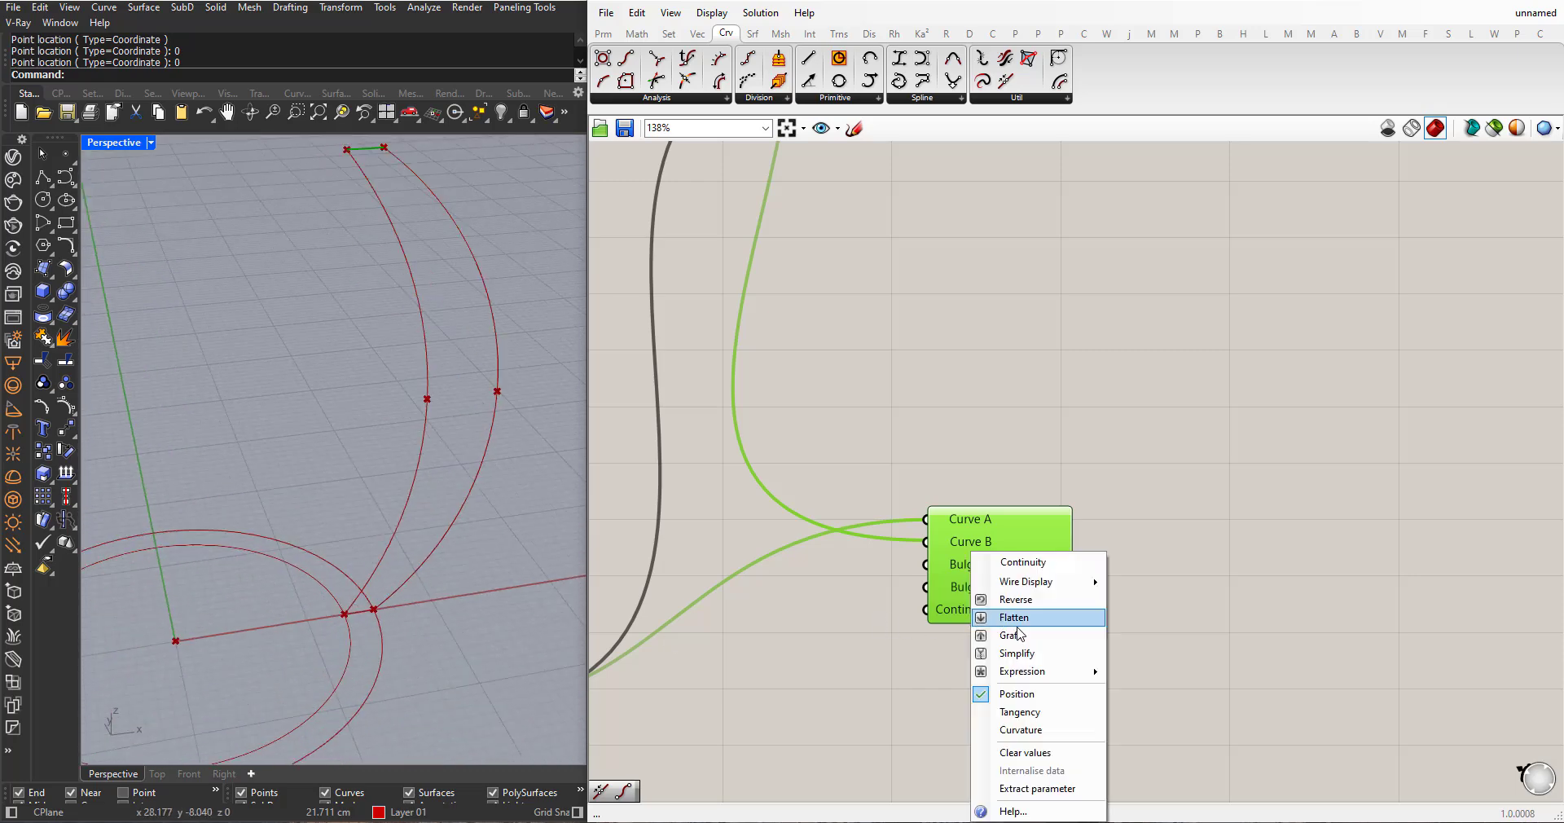
click(1040, 729)
scroll(949, 652, down, 3)
scroll(933, 407, up, 5)
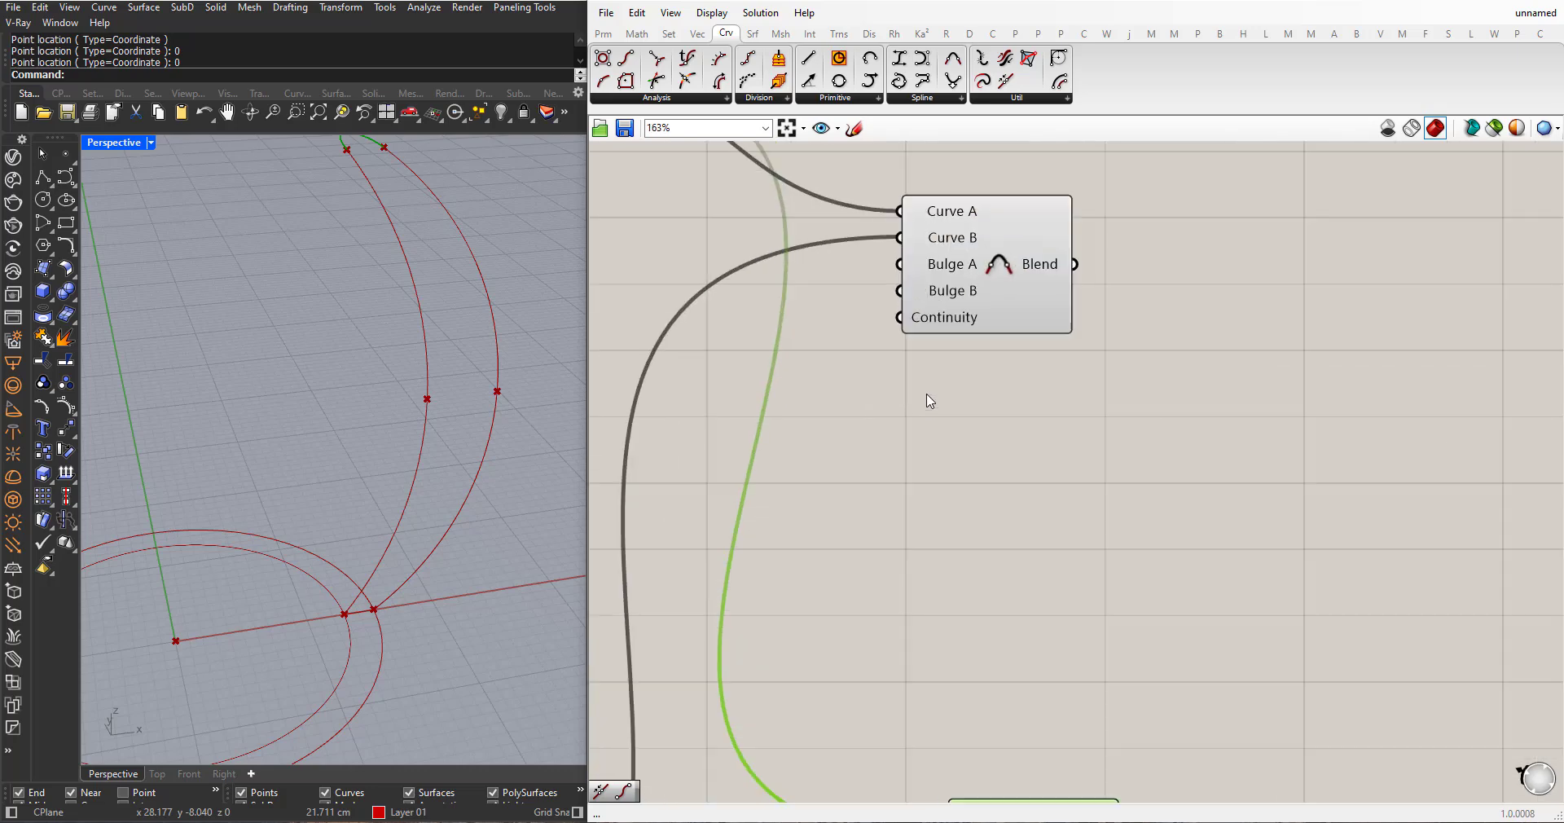
right_click(943, 309)
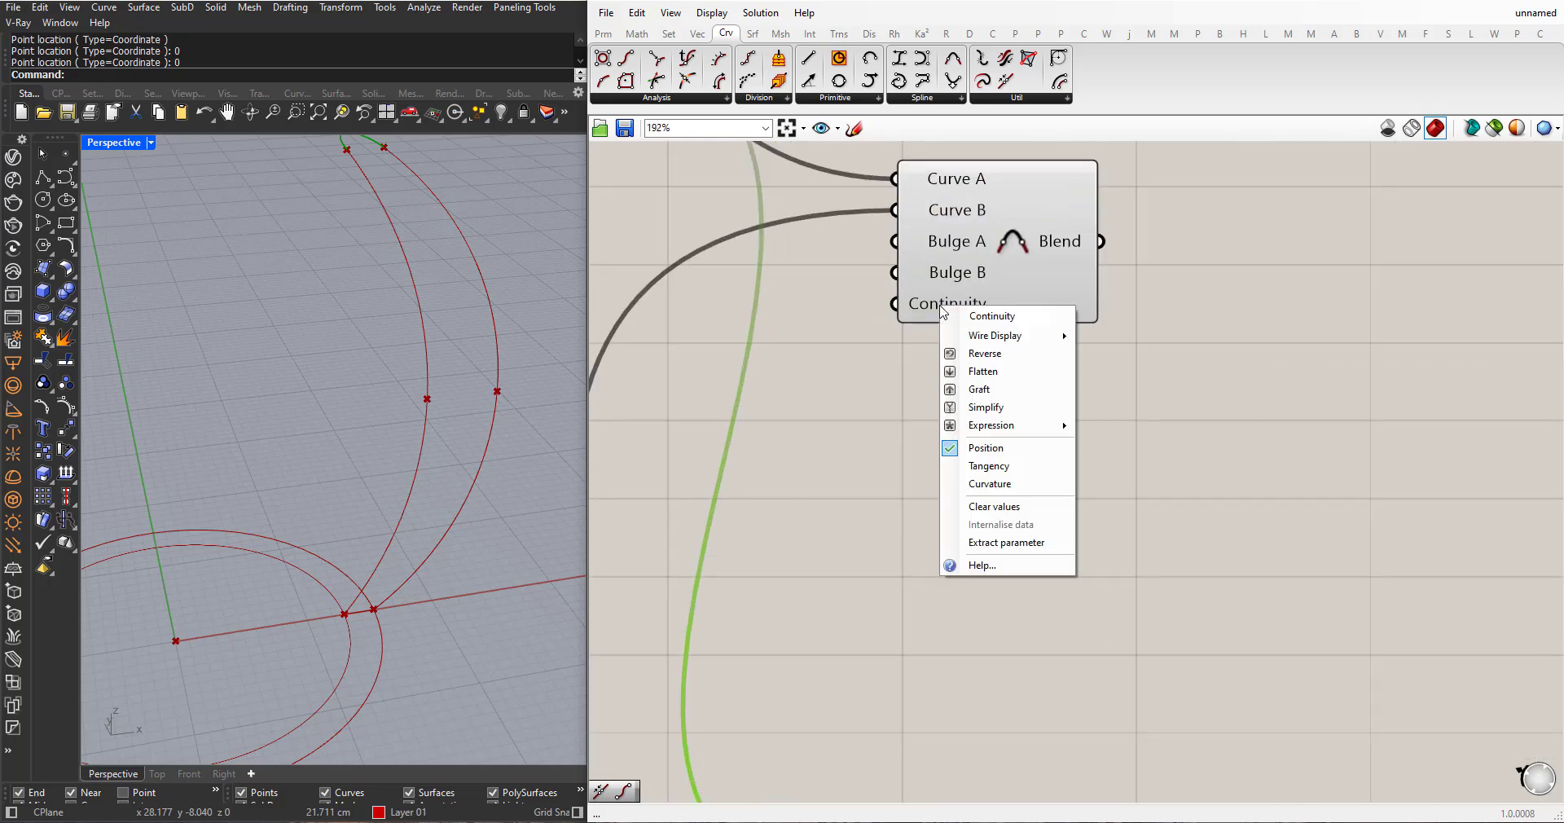
click(984, 488)
scroll(427, 458, down, 3)
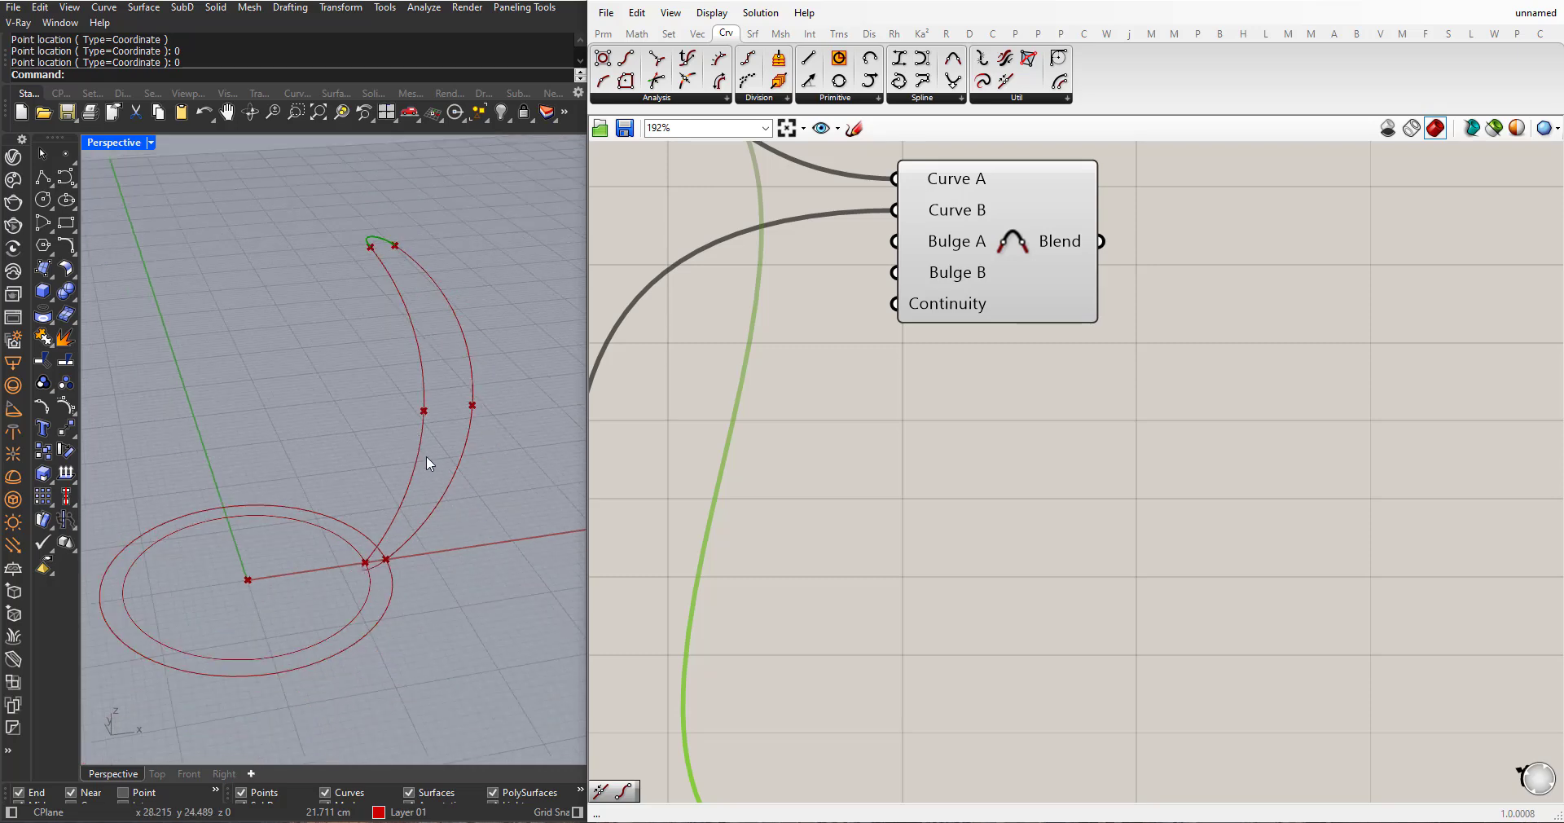
right_drag(427, 456, 409, 453)
click(1063, 583)
- Add a number slider from 0.000 to 1 and connect it to Bulge A and Bulge B of the original Blend Curve
scroll(1385, 782, down, 5)
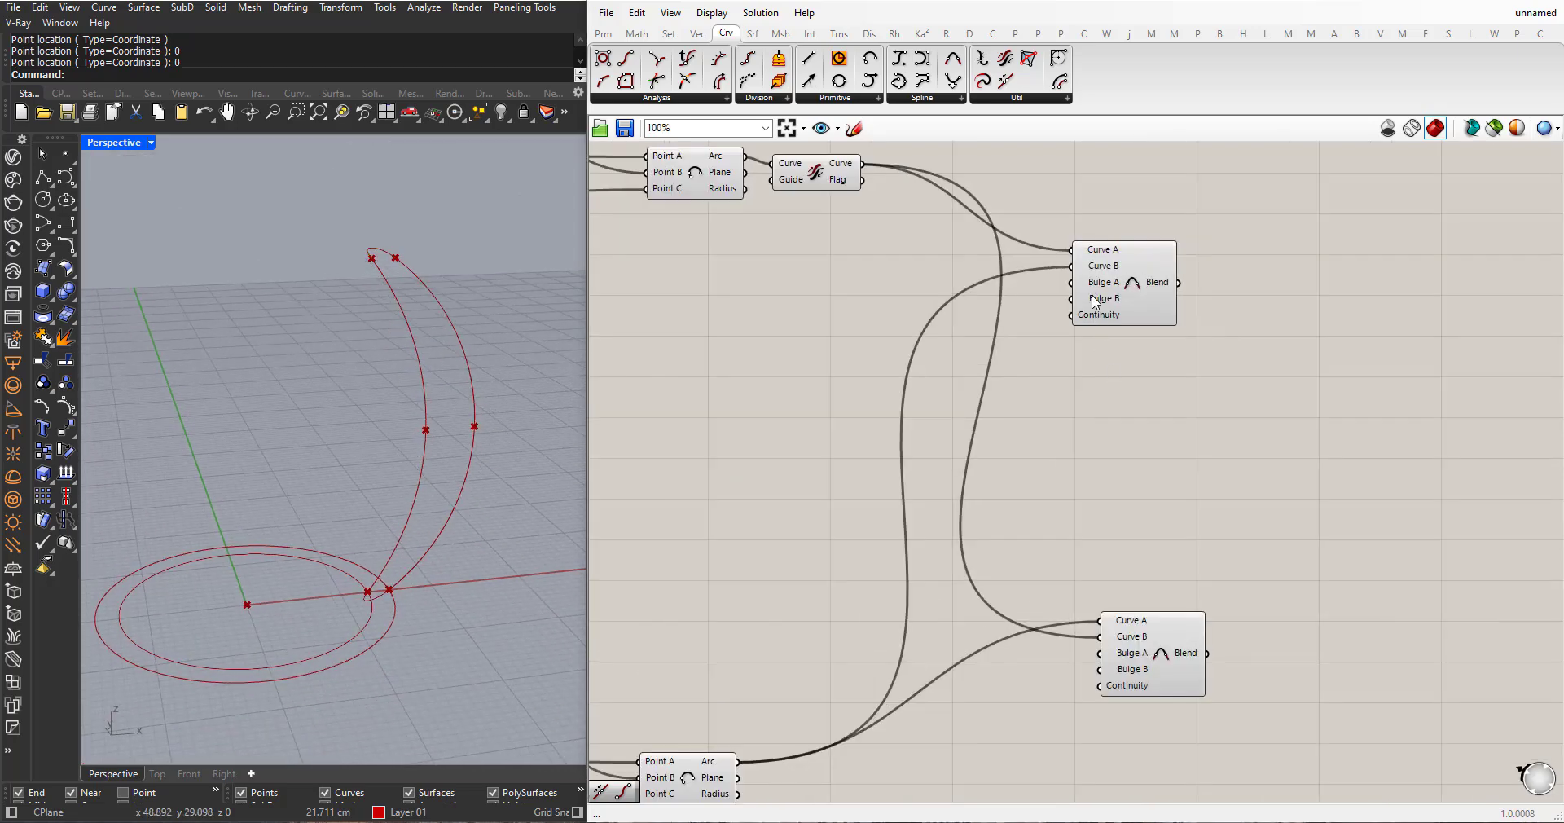
double_click(750, 404)
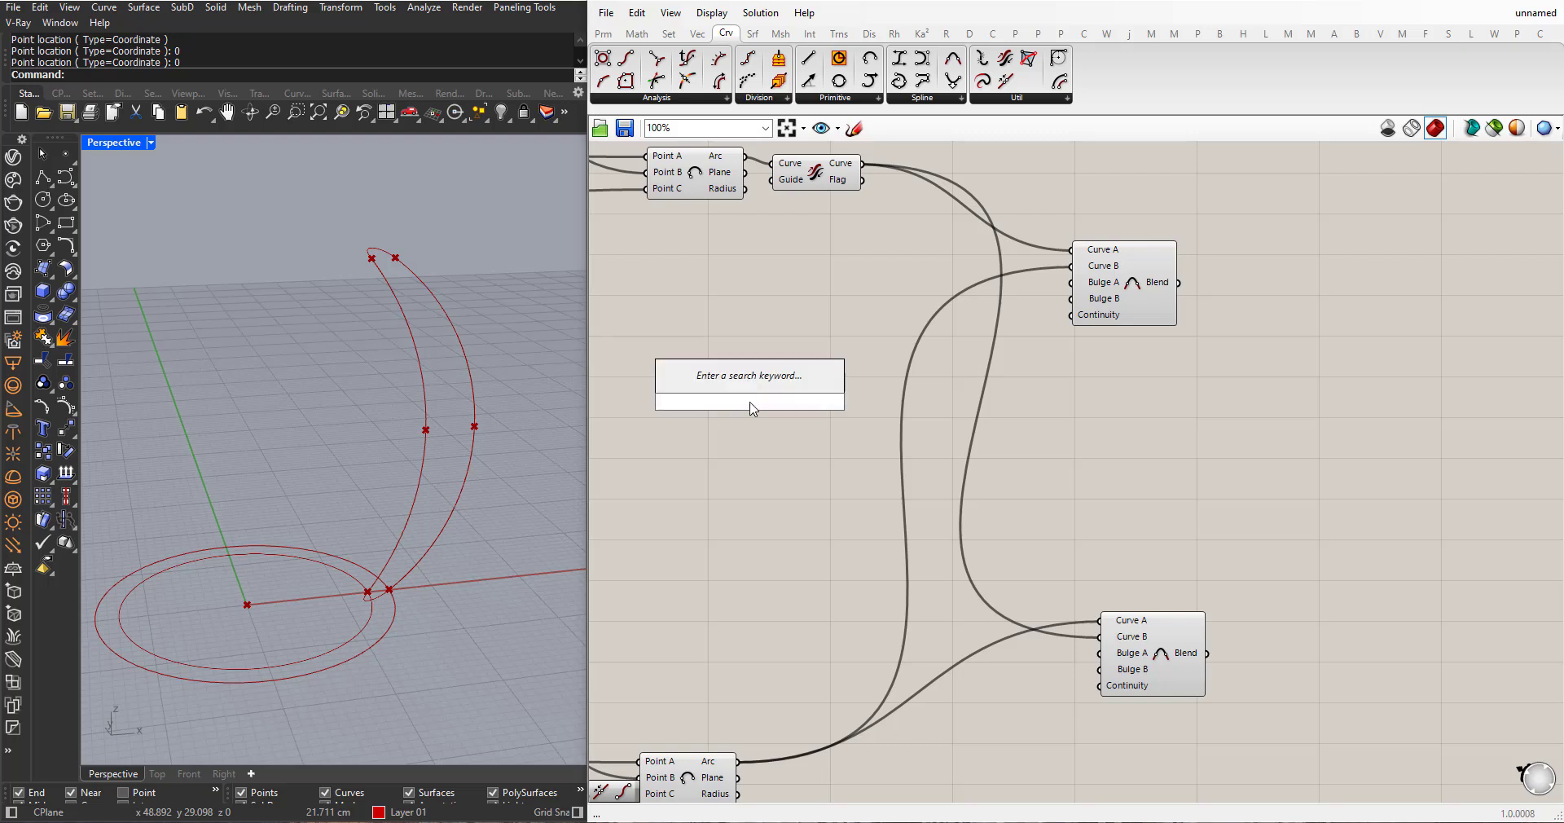
text(0)
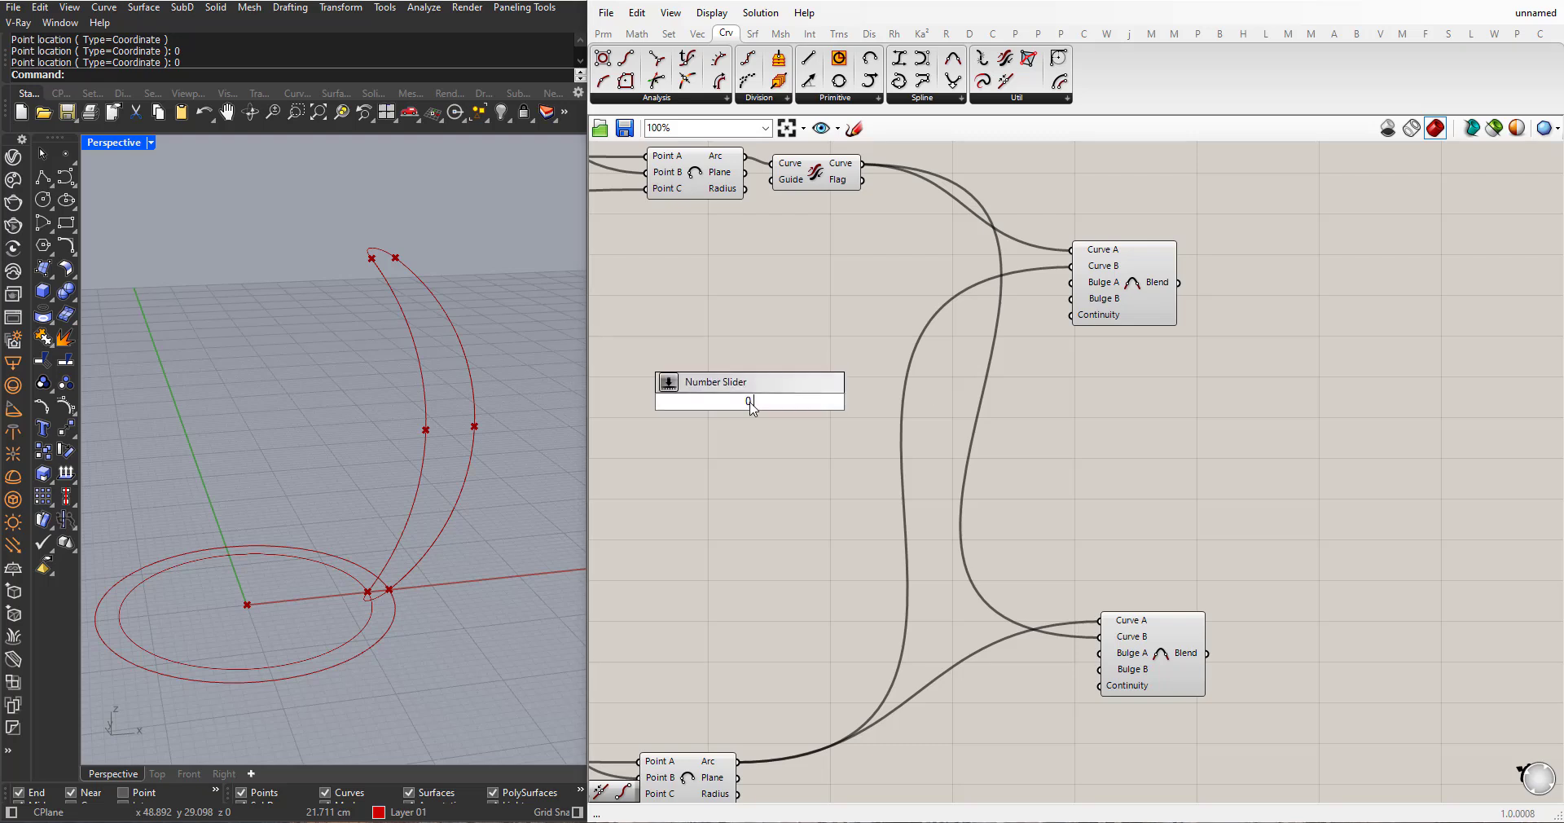
text(.000<1)
key(Return)
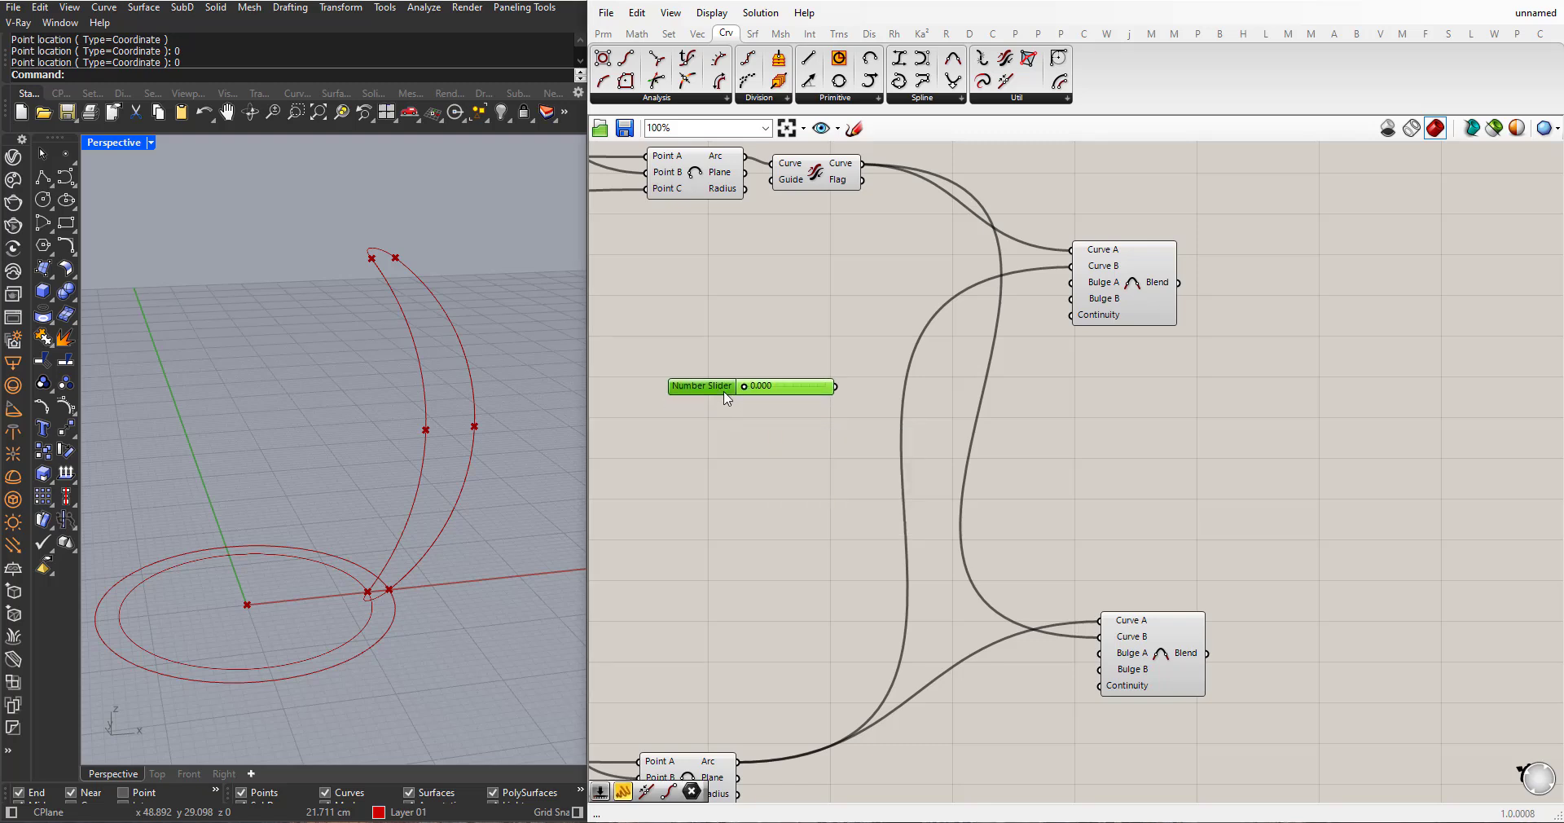
drag(836, 386, 1072, 285)
drag(836, 387, 1072, 299)
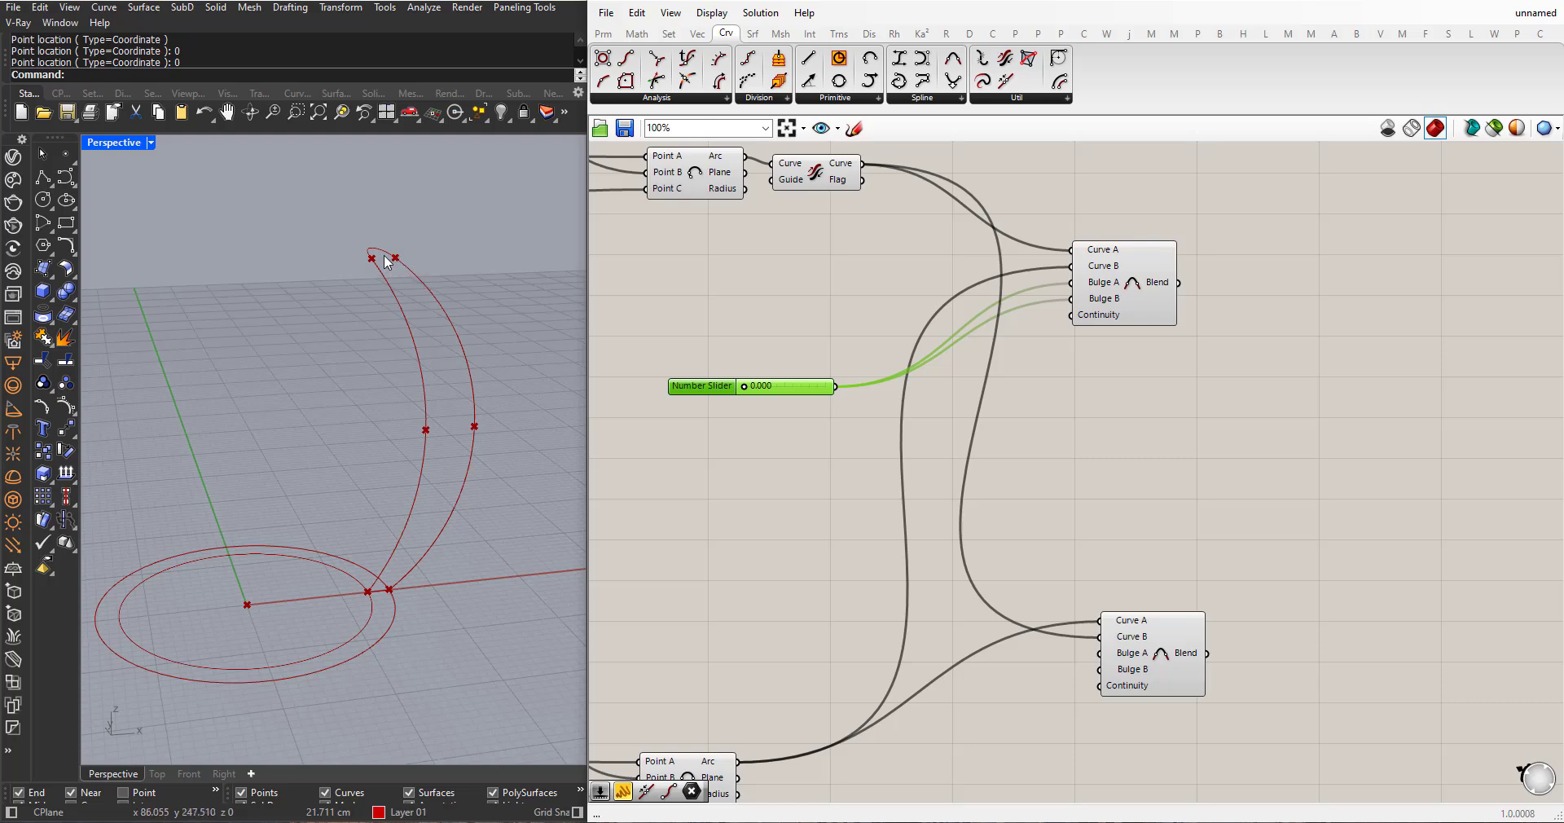
- Reposition the number slider and also connect it to Bulge A and Bulge B of the duplicated Blend Curve
scroll(386, 261, up, 2)
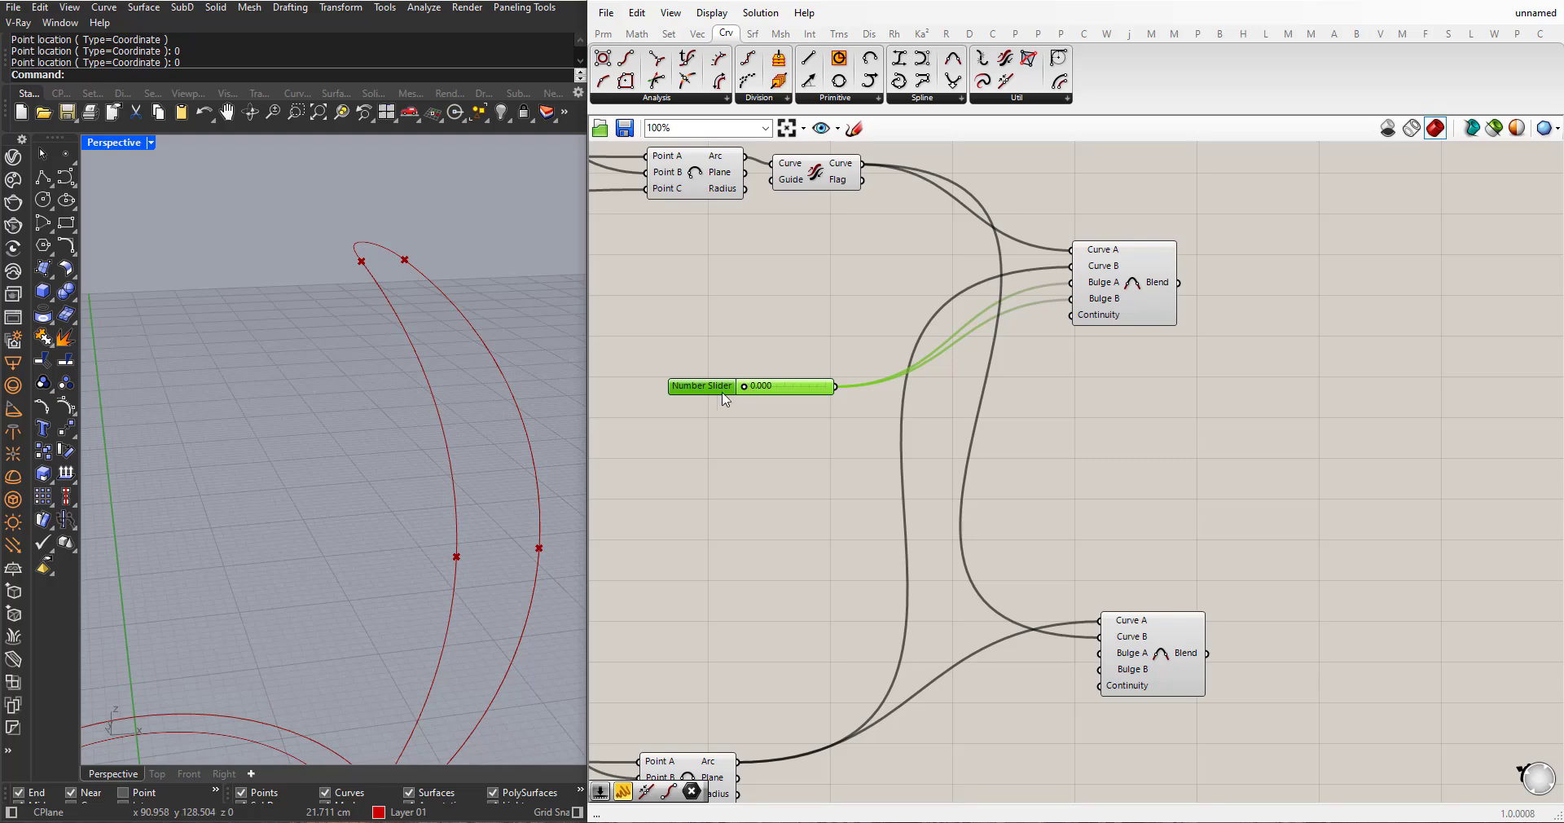
drag(703, 393, 695, 438)
scroll(799, 273, down, 2)
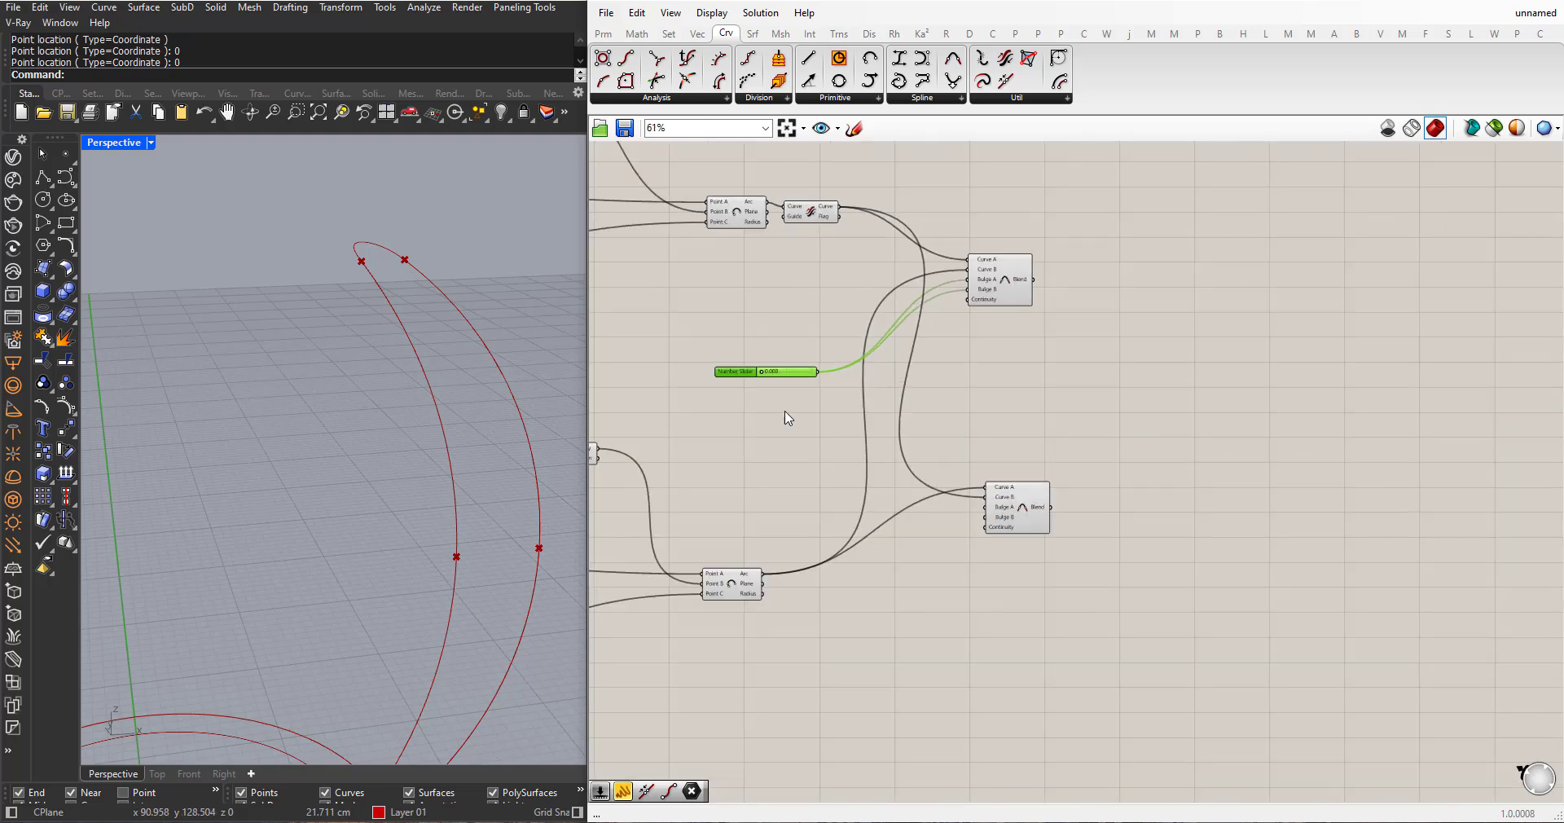
scroll(783, 414, up, 2)
drag(840, 347, 1114, 566)
drag(841, 346, 1113, 585)
scroll(1085, 500, down, 1)
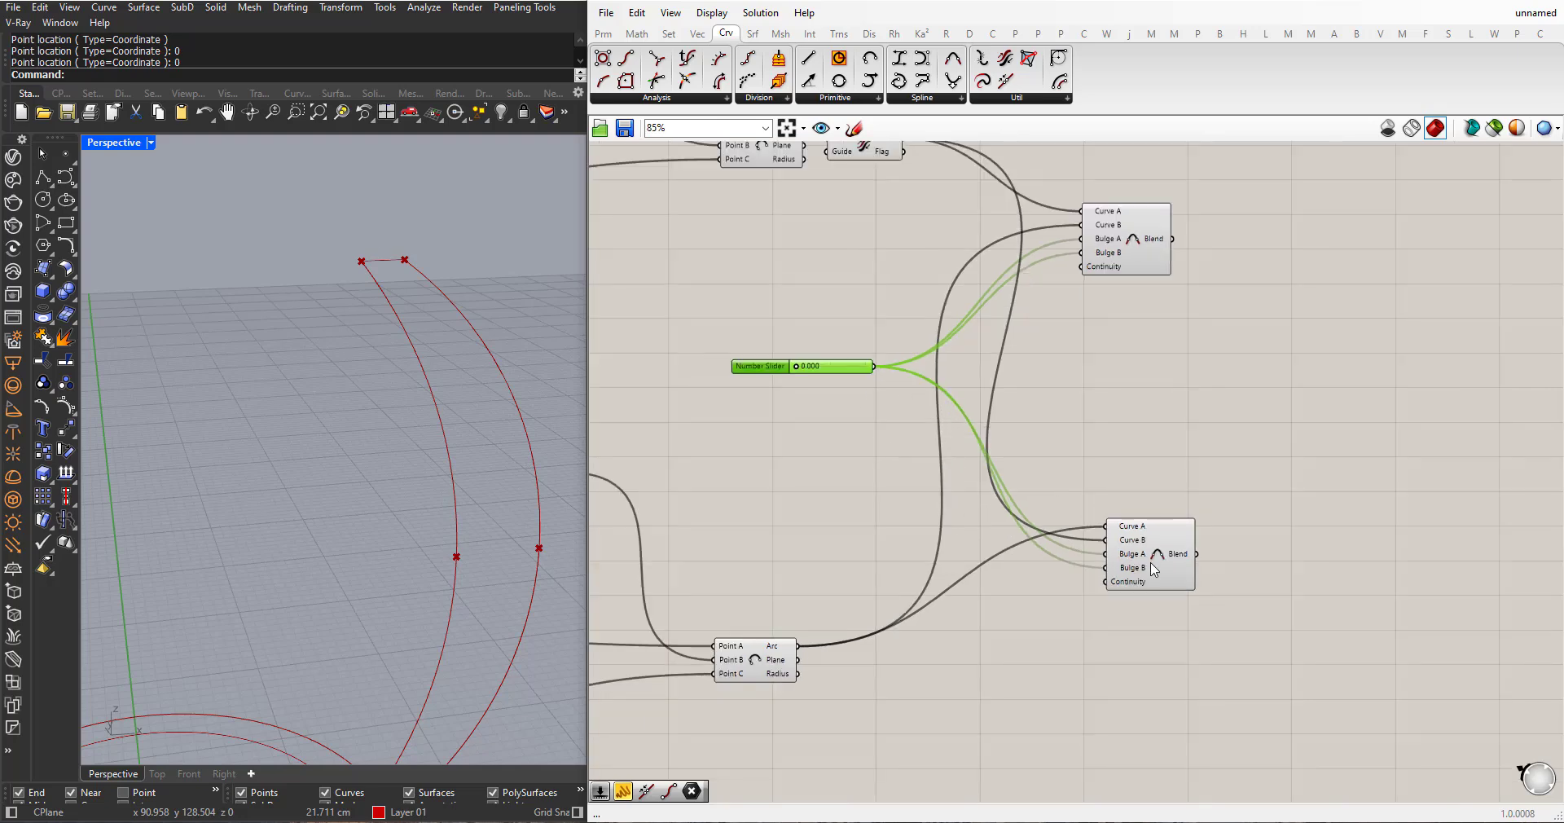
right_drag(554, 343, 446, 627)
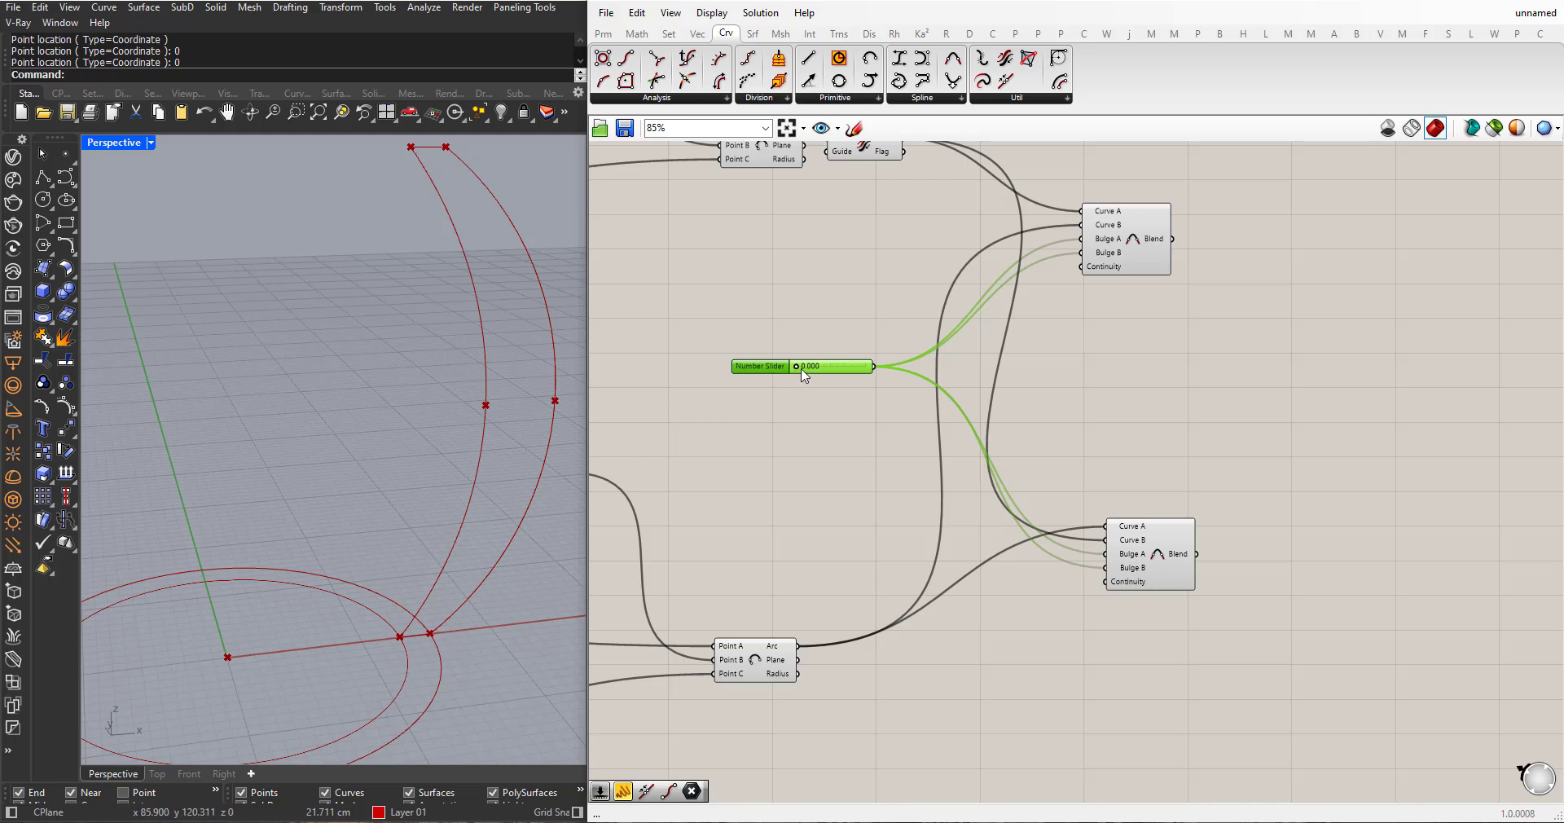
- Set the bulge slider to 1.271 and check the shape of the blends at the profile's ends
drag(801, 368, 804, 370)
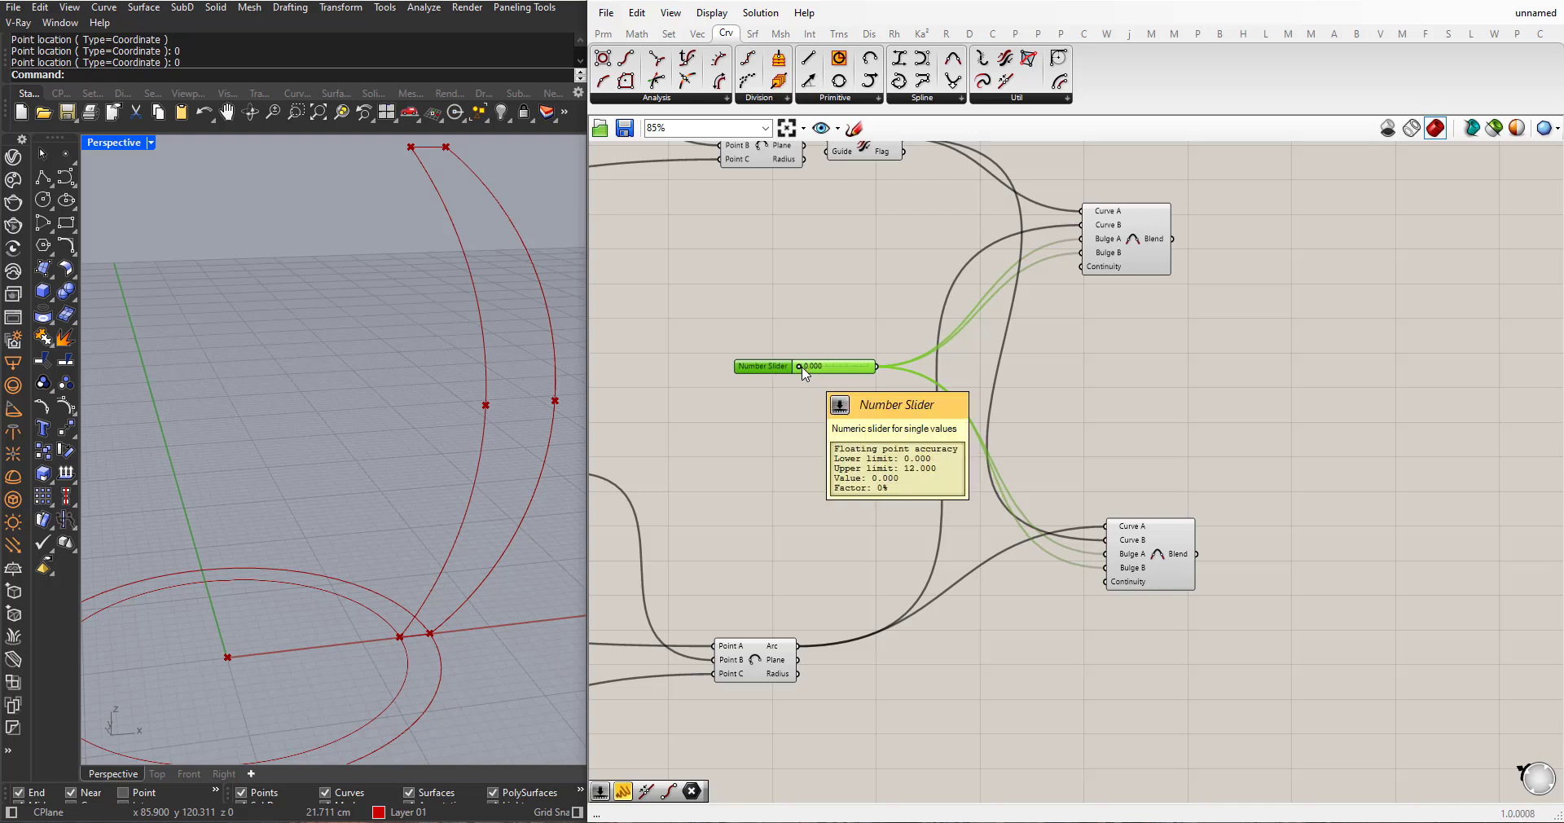
drag(809, 364, 811, 364)
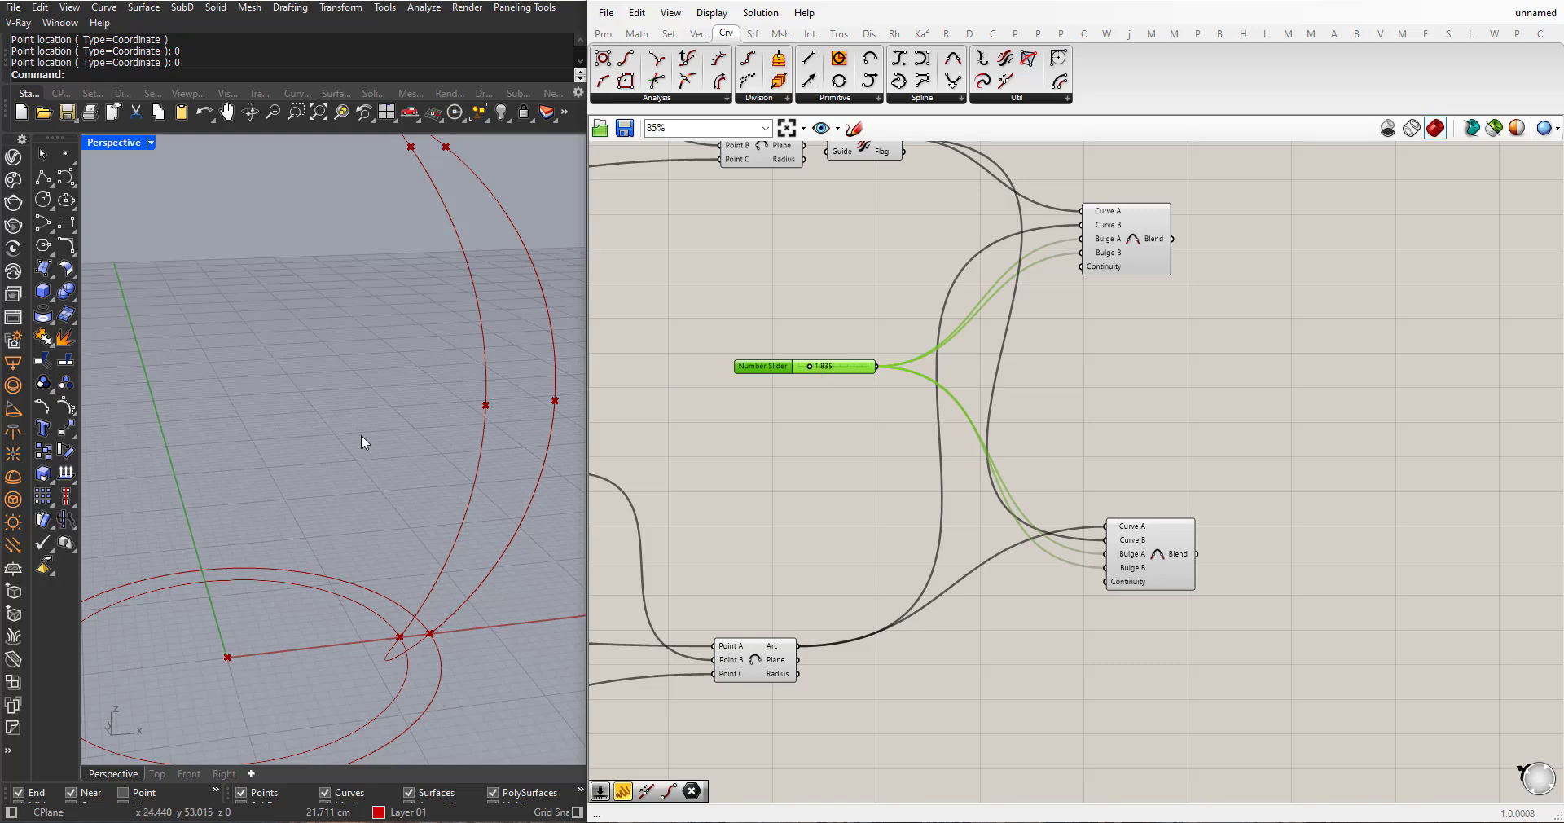
scroll(360, 434, down, 3)
scroll(408, 368, up, 2)
scroll(813, 366, up, 4)
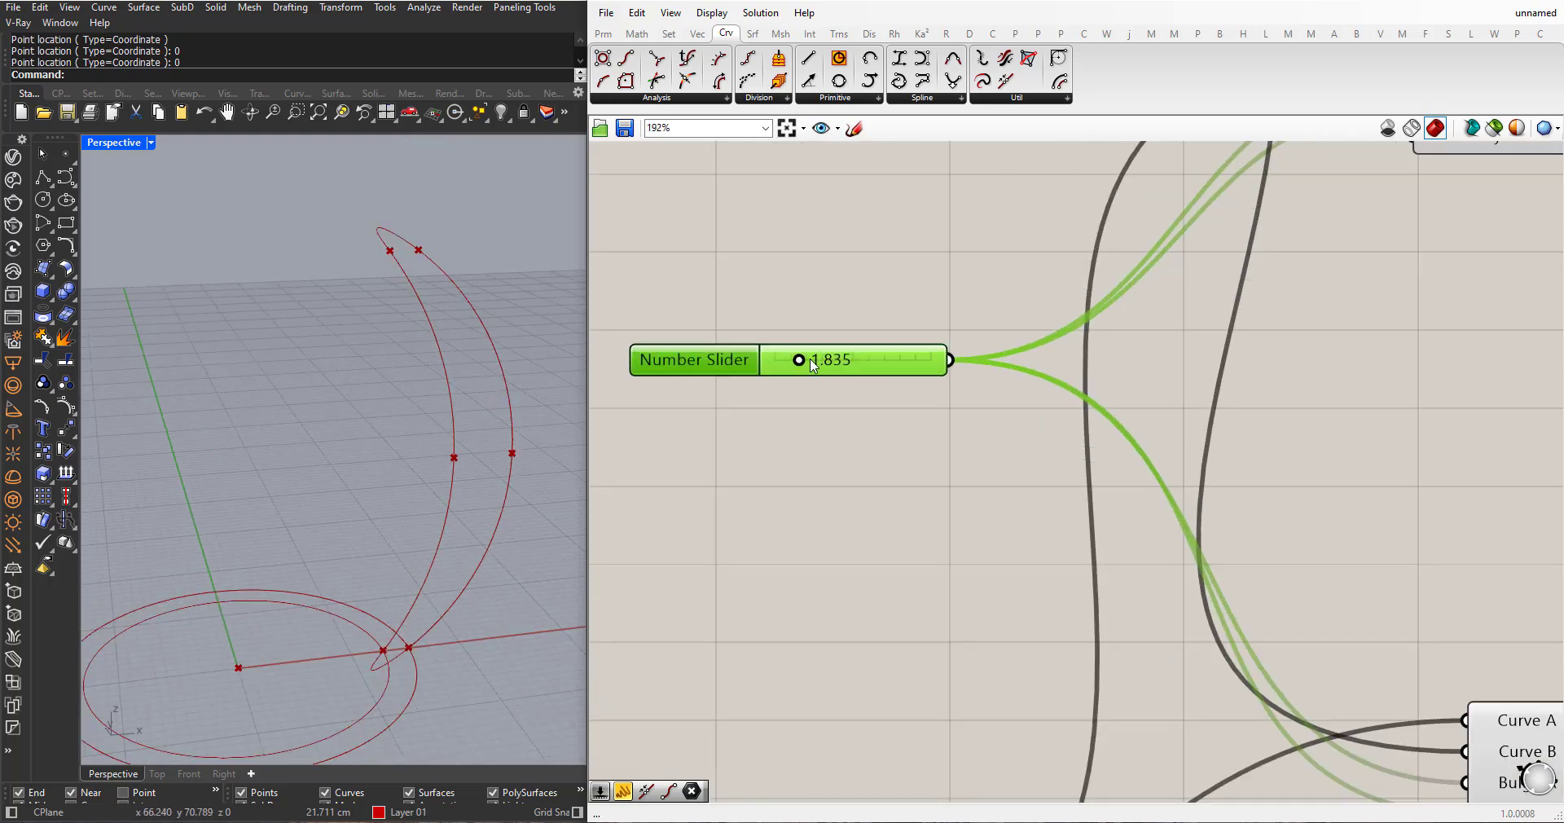
drag(799, 360, 787, 363)
scroll(399, 506, down, 2)
scroll(419, 391, down, 2)
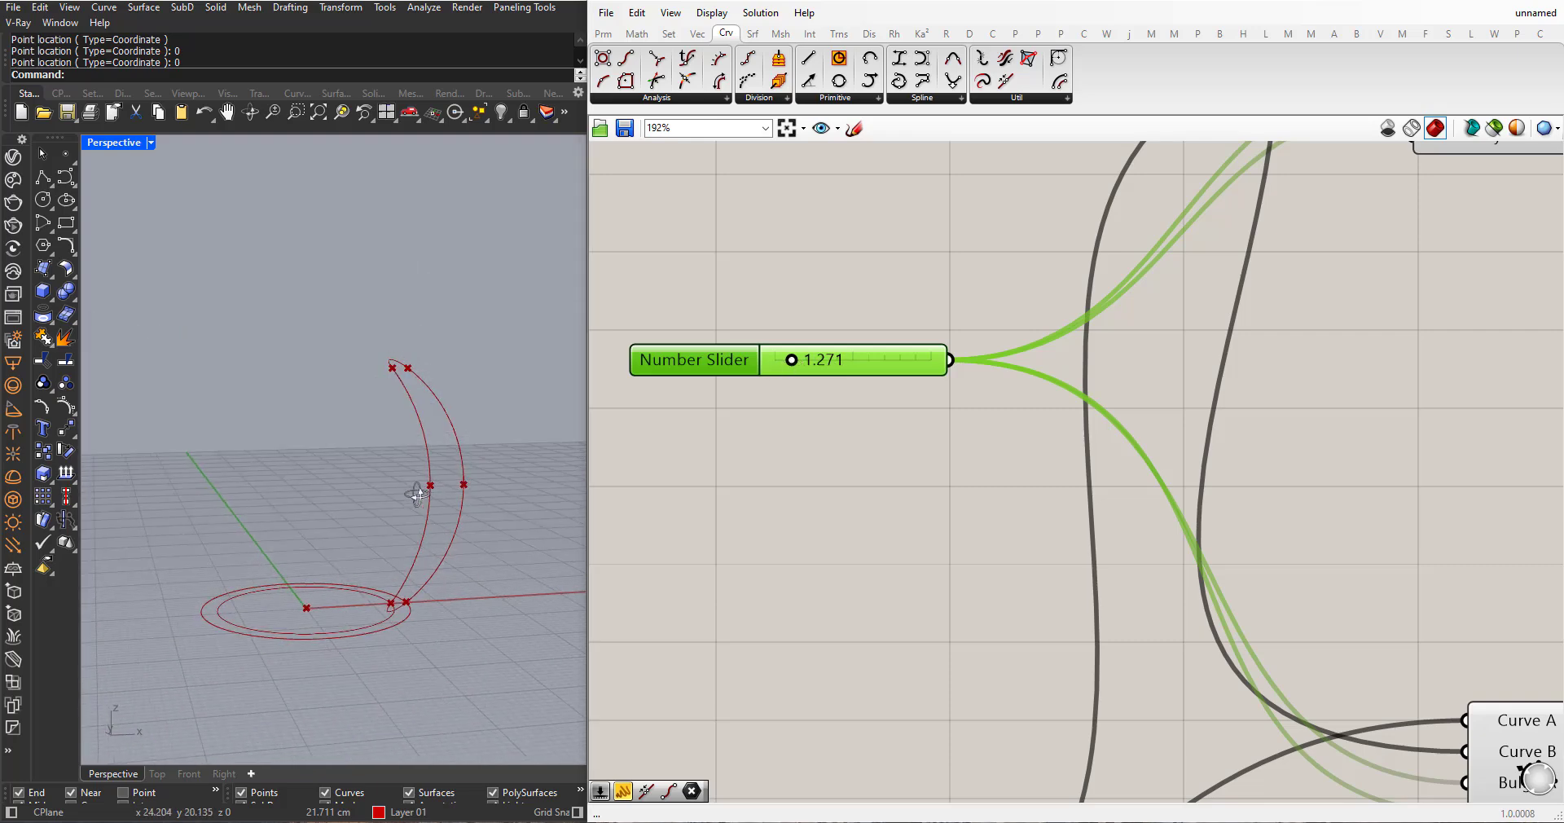
- Add an integer number slider from 0 to 2 below the bulge slider and connect it to Continuity of both Blend Curve components
scroll(772, 418, down, 2)
scroll(773, 418, down, 5)
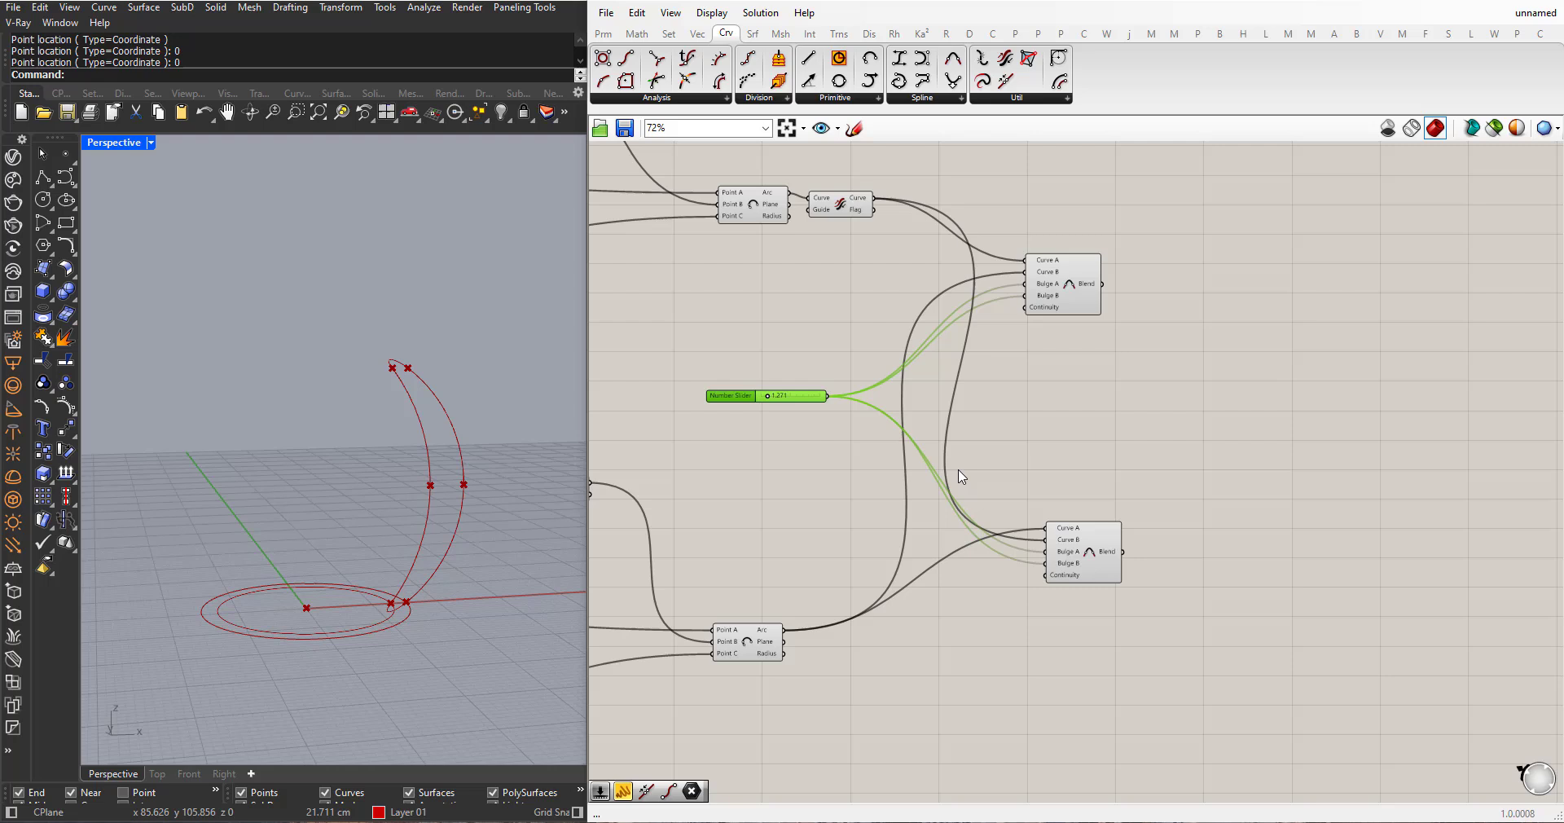
scroll(956, 468, up, 1)
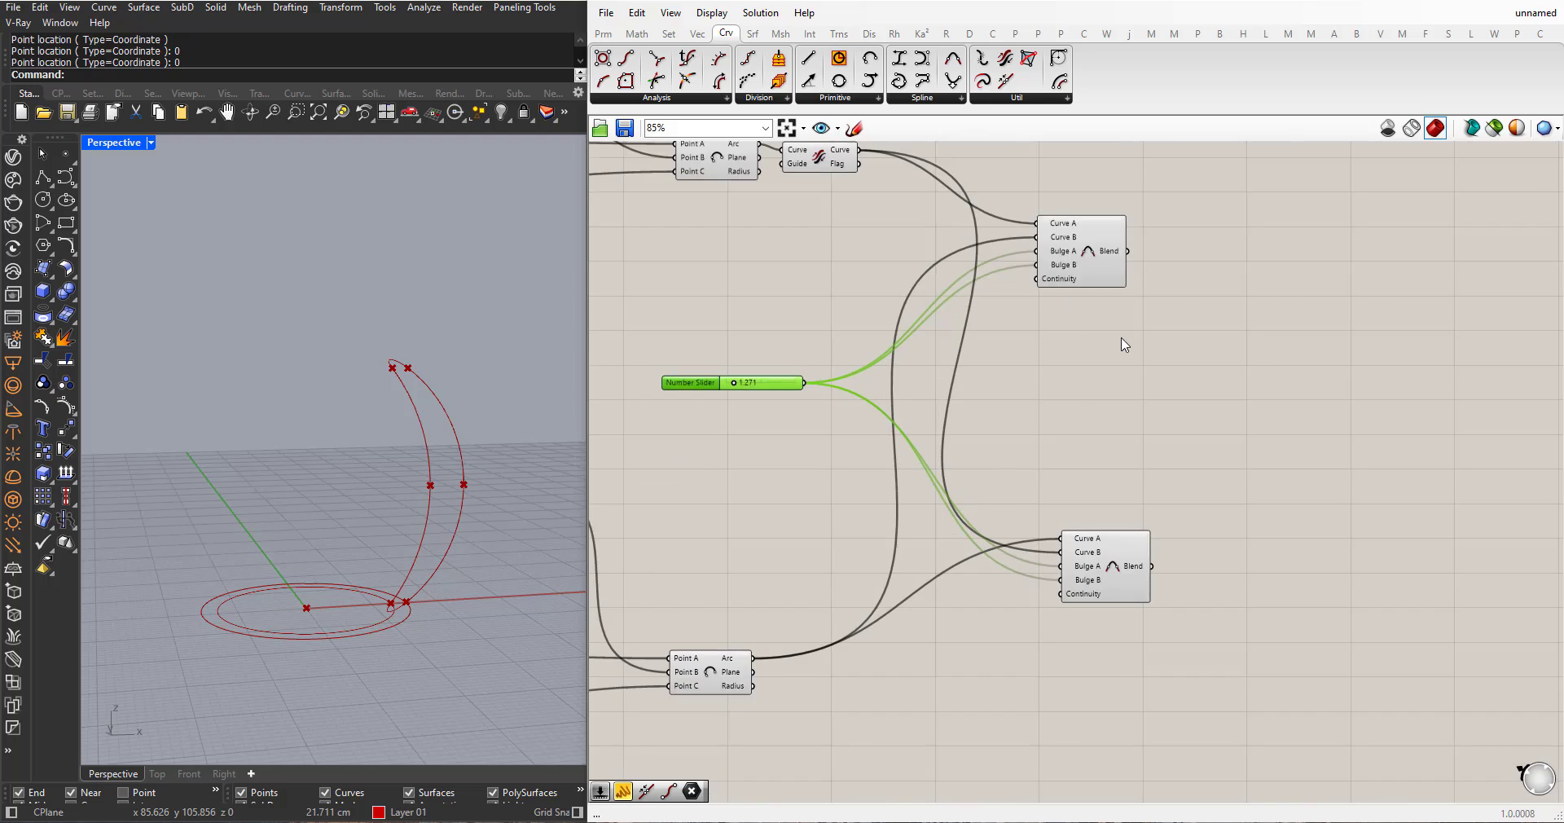
click(667, 524)
double_click(667, 525)
text(9)
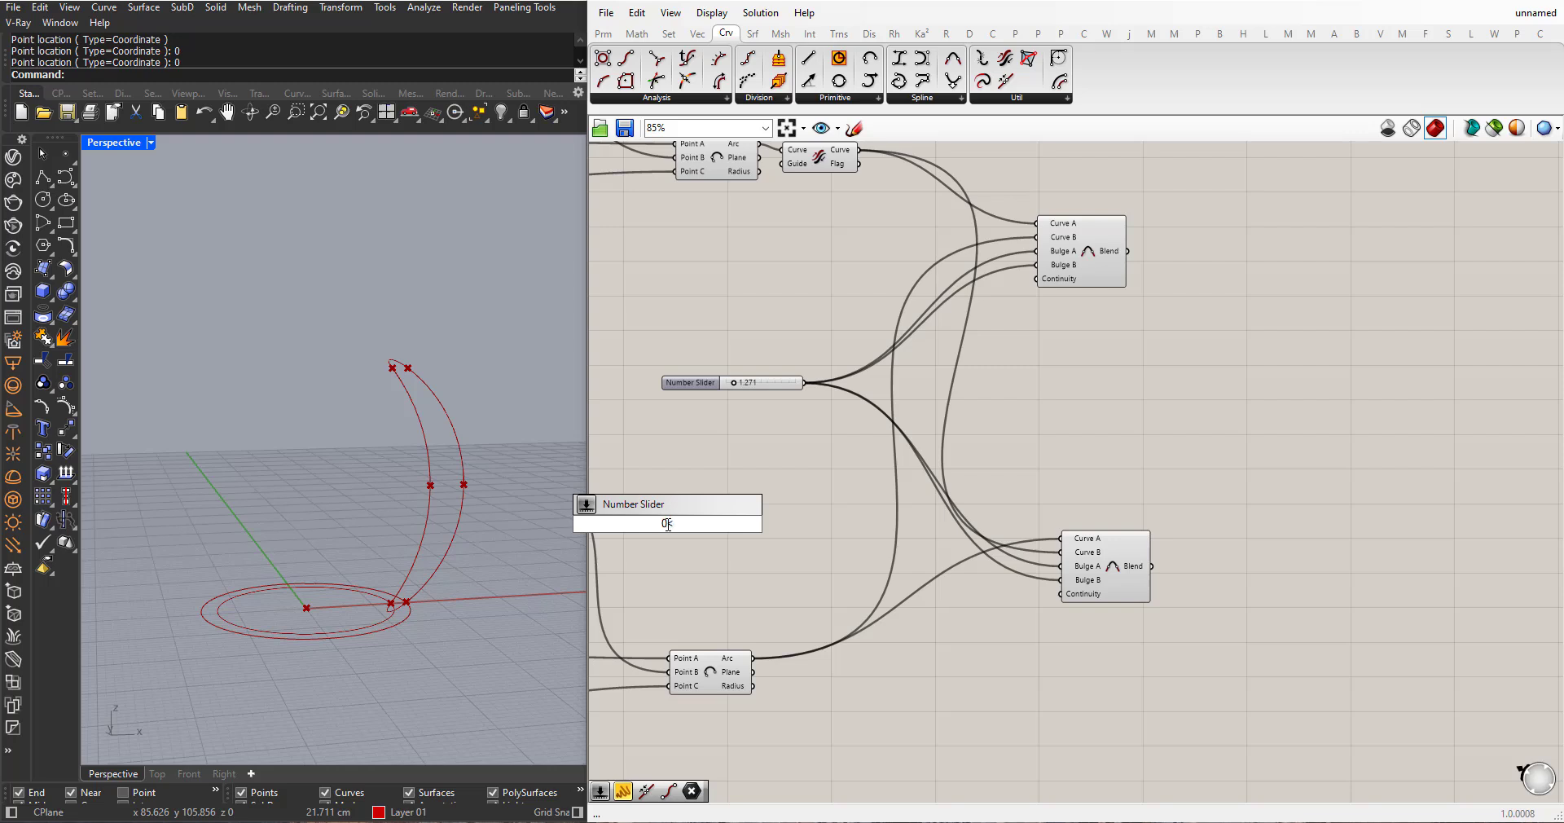
text(.2)
key(Return)
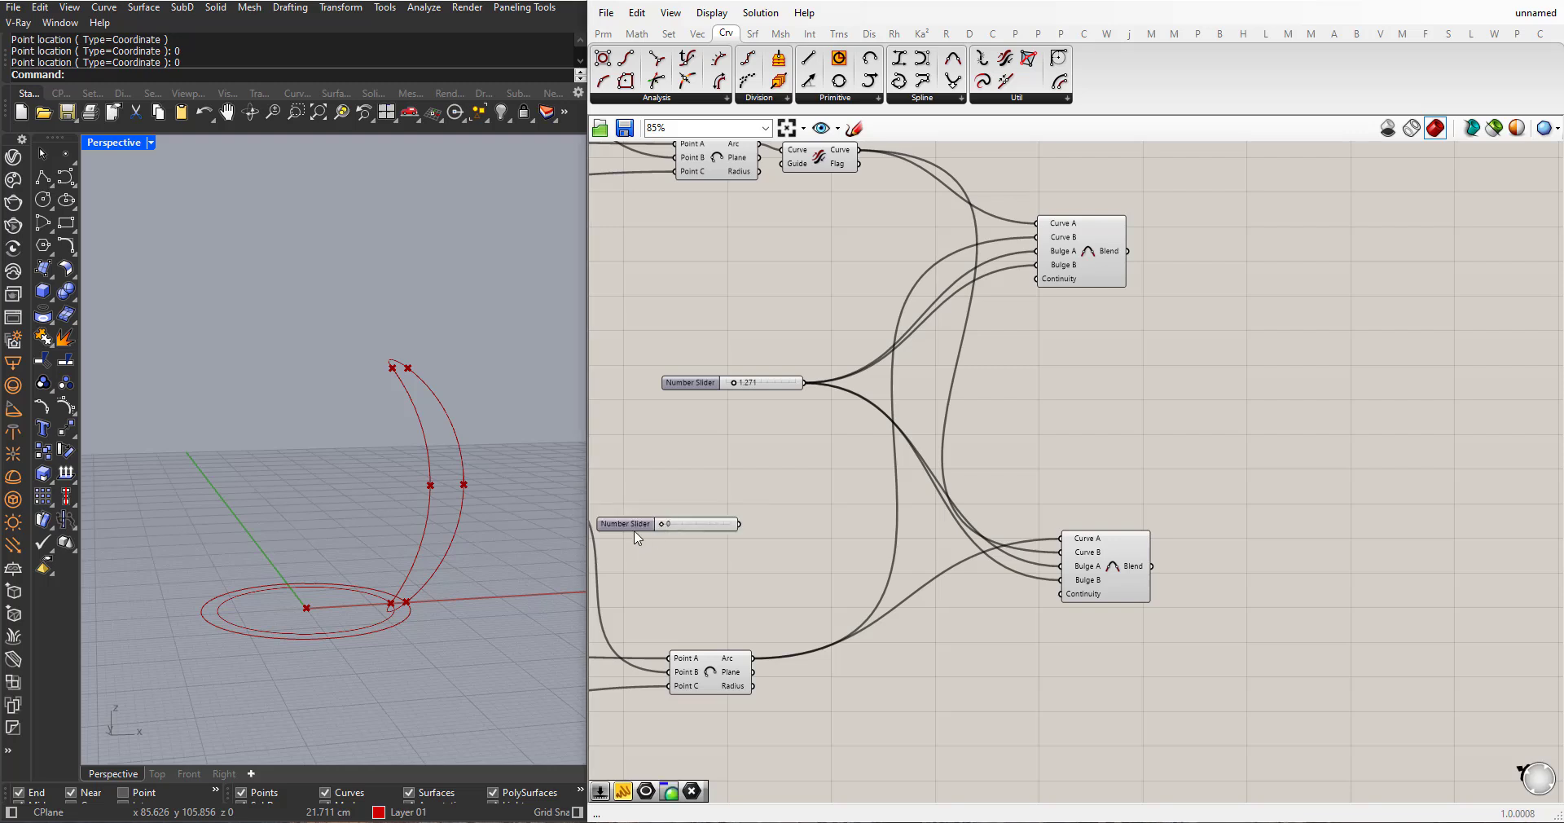
drag(635, 529, 711, 429)
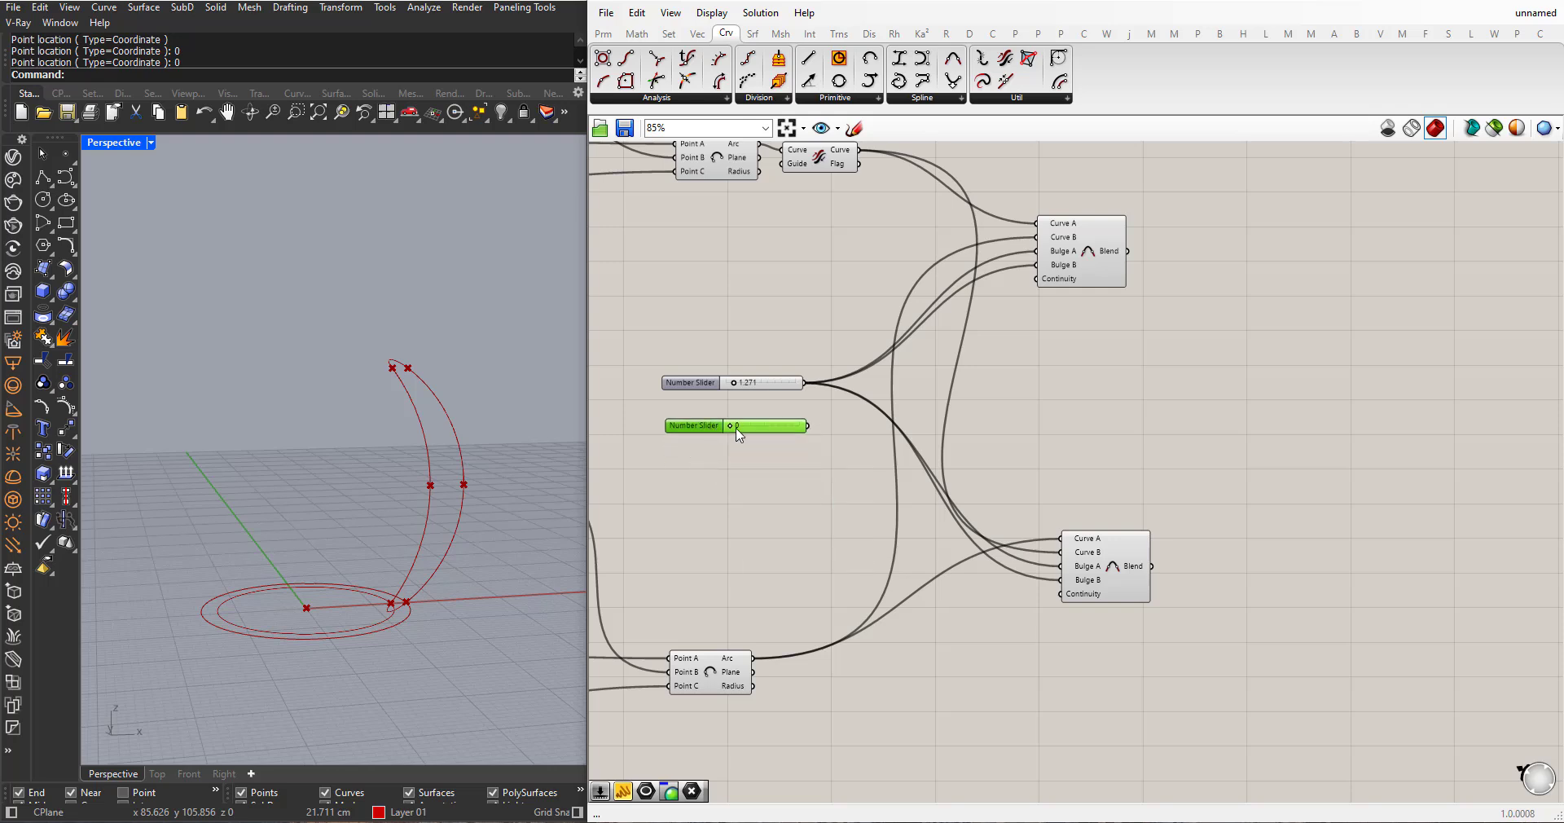
drag(808, 427, 1028, 295)
drag(807, 424, 1061, 594)
- Set the continuity slider to 2 and review the resulting profile in the perspective view
scroll(478, 525, up, 2)
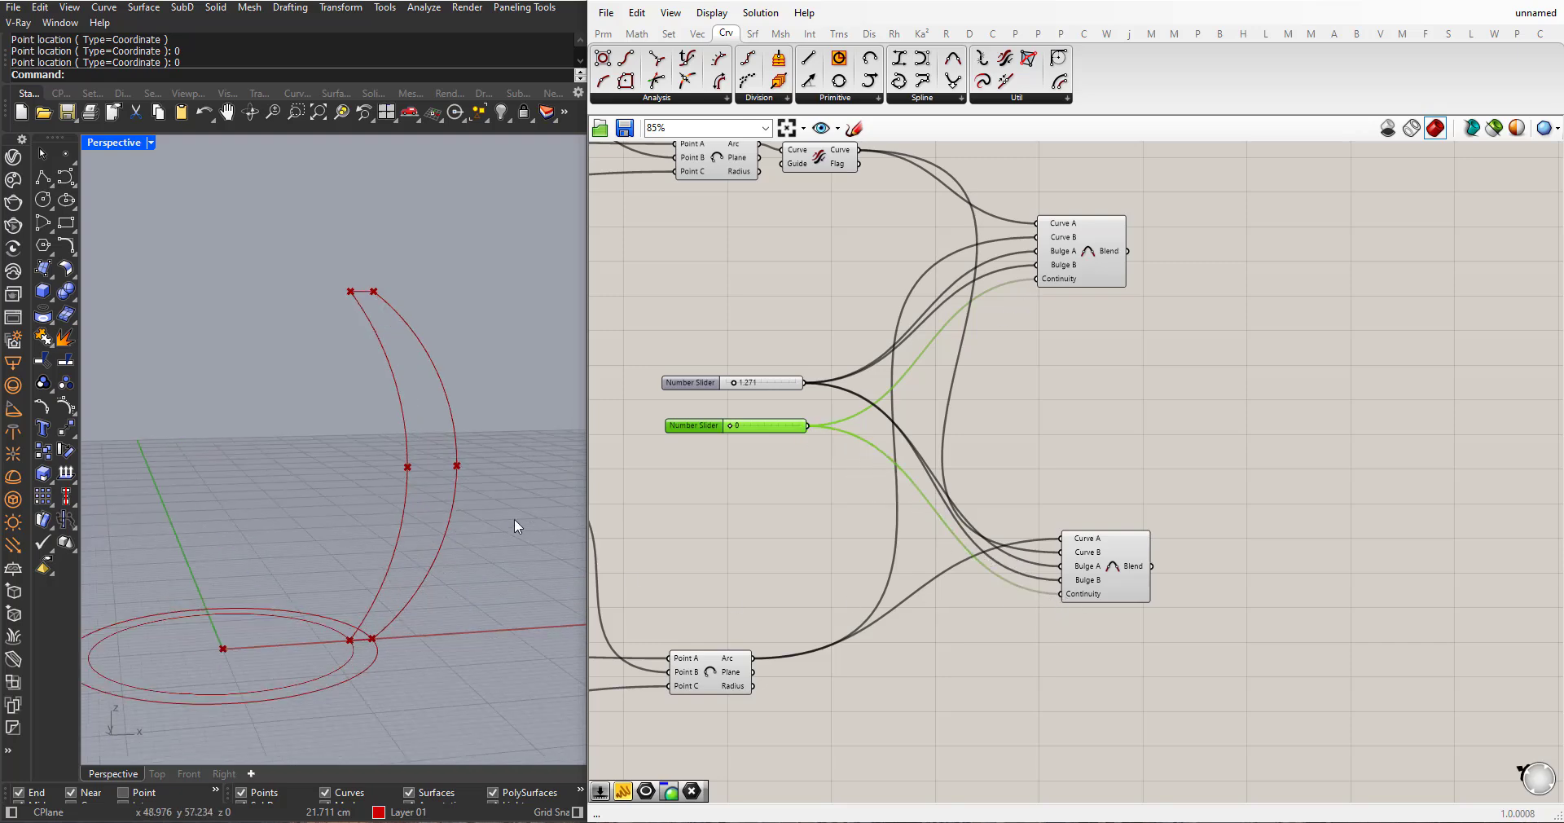
scroll(692, 440, up, 5)
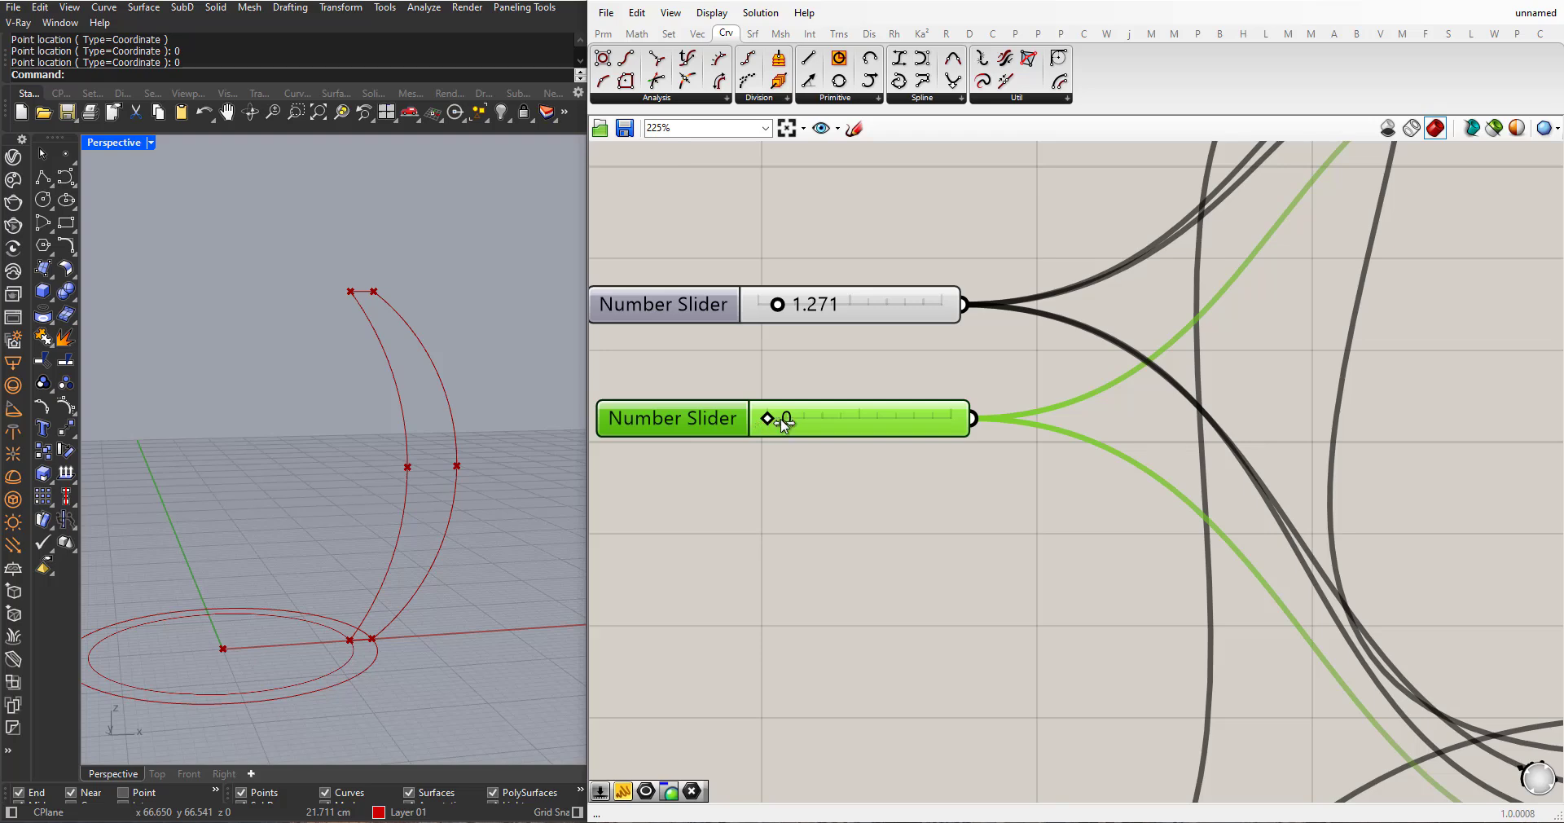
drag(795, 422, 876, 422)
scroll(367, 476, down, 3)
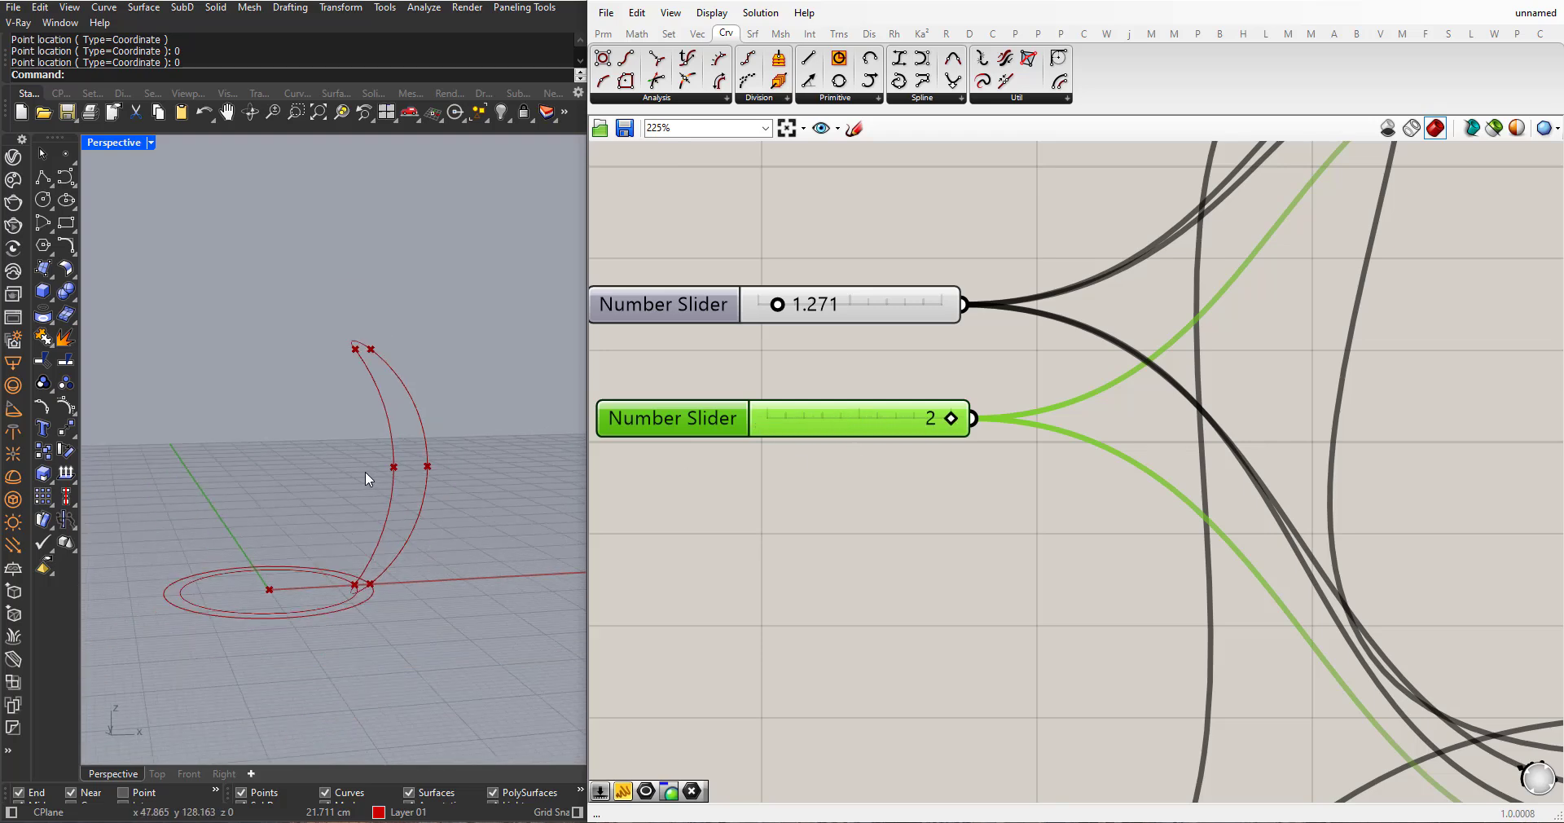
scroll(732, 500, down, 6)
scroll(732, 500, down, 2)
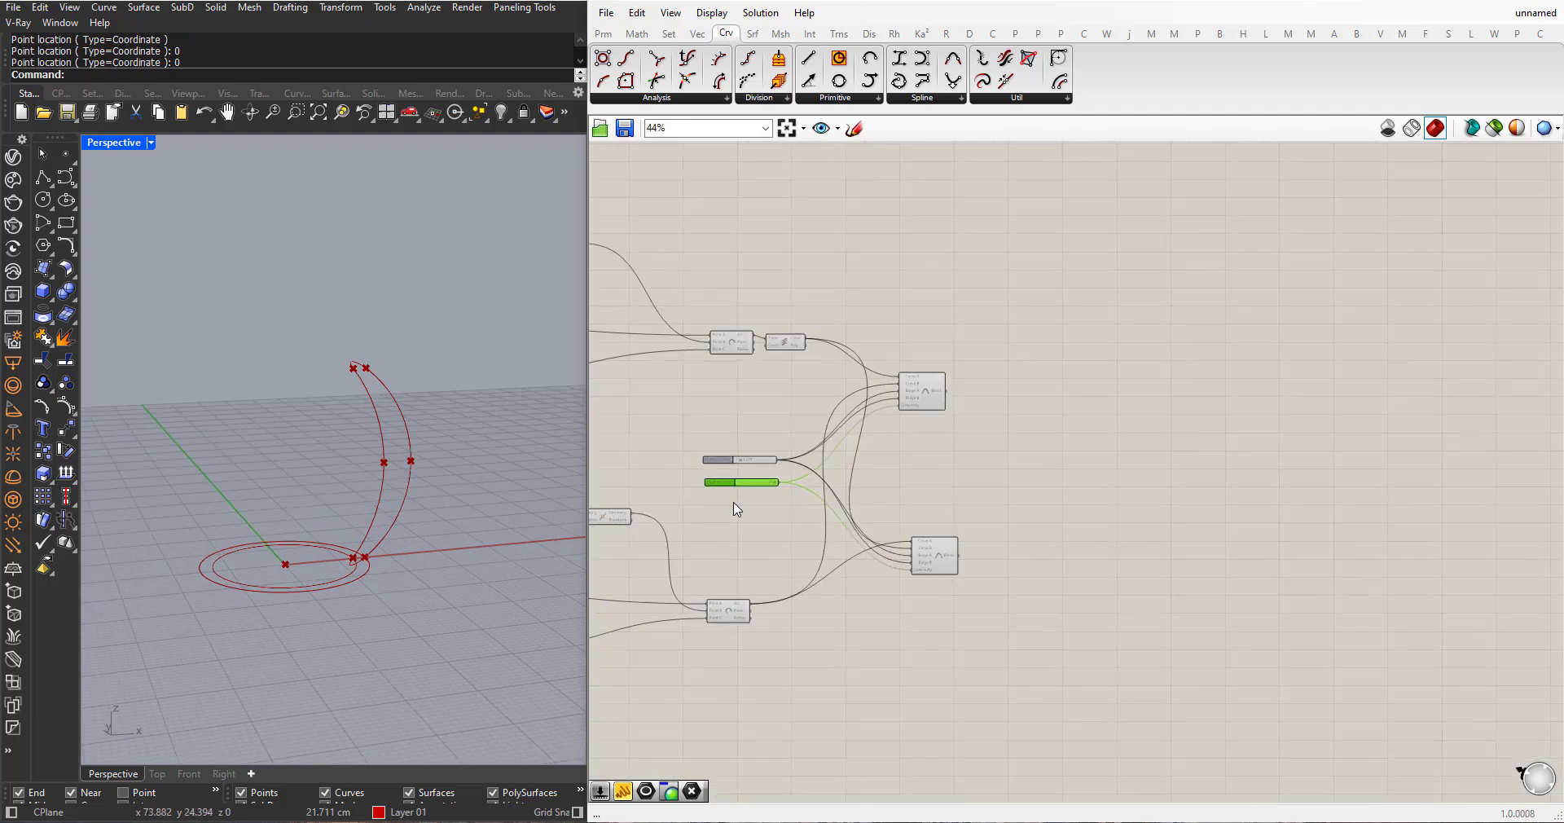
- Highlight the two Blend Curve components in turn and examine both ends of the profile from several angles
scroll(817, 484, up, 2)
right_drag(875, 499, 1004, 475)
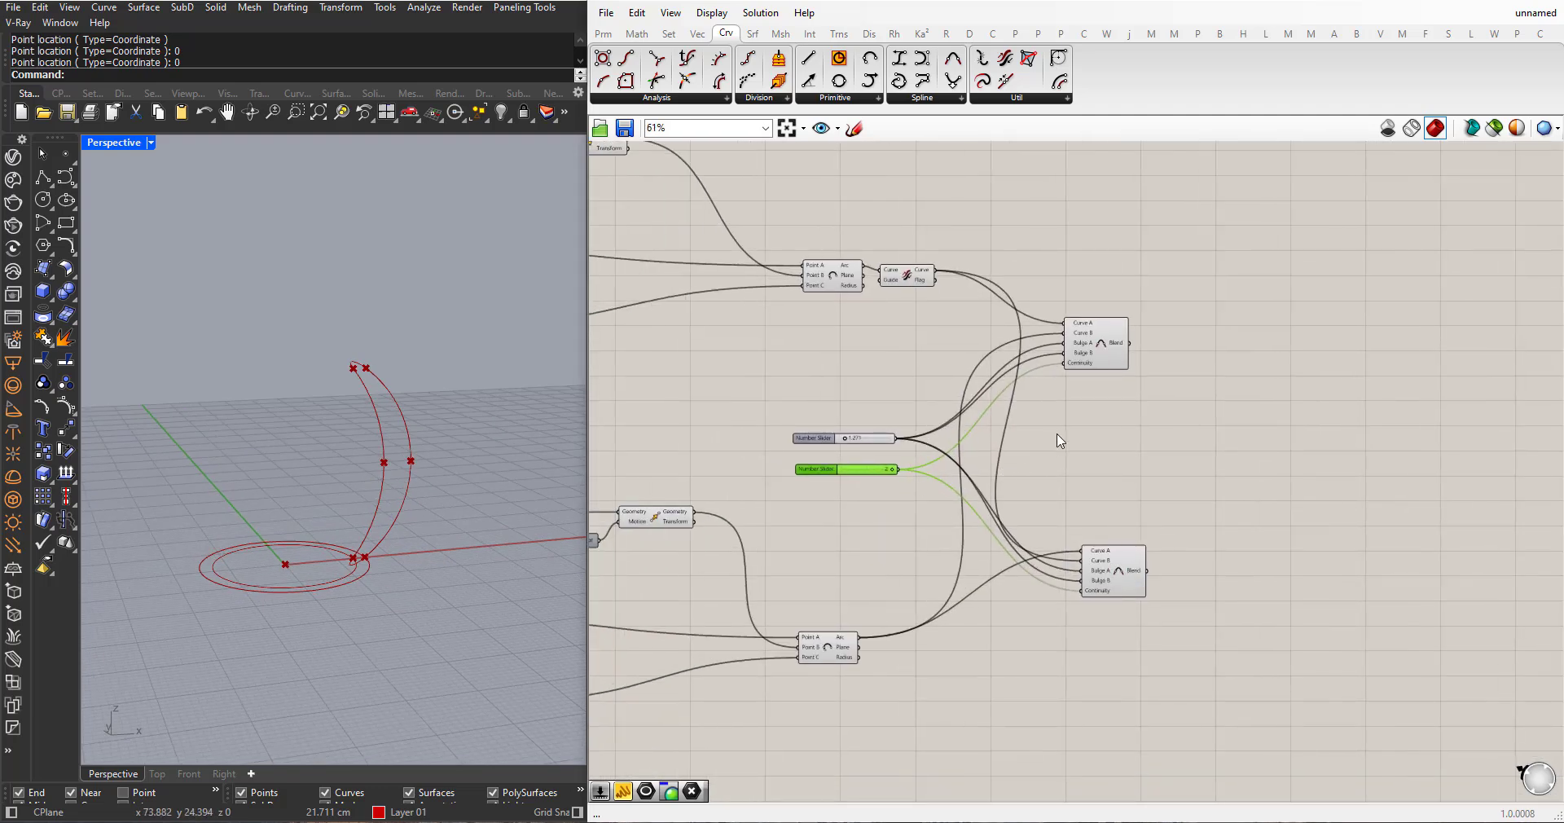
click(1118, 350)
scroll(1056, 444, up, 1)
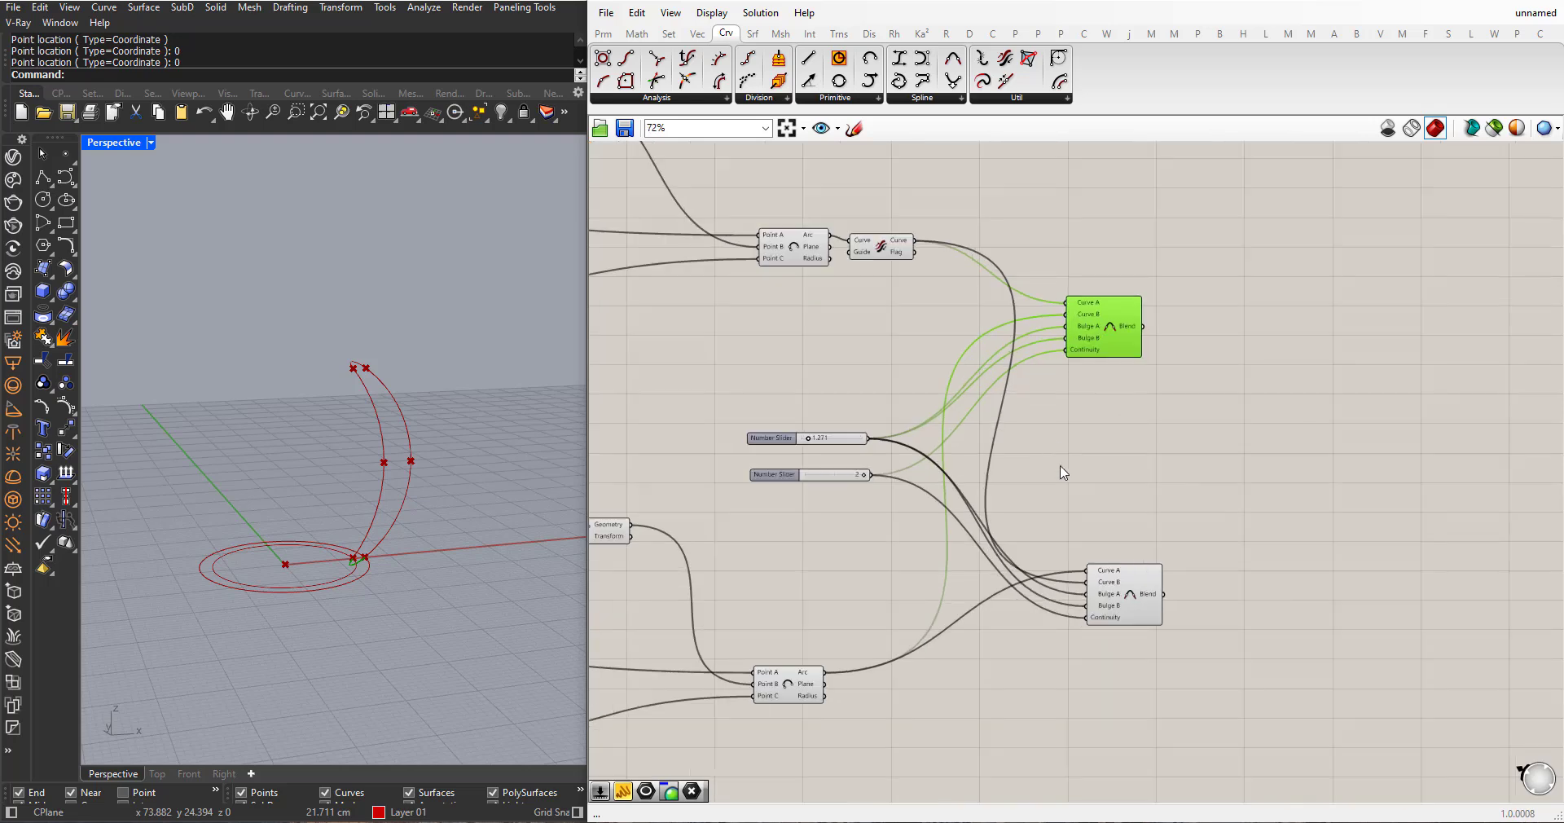
click(1155, 602)
click(1133, 348)
click(1118, 595)
click(1101, 345)
right_drag(867, 387, 941, 404)
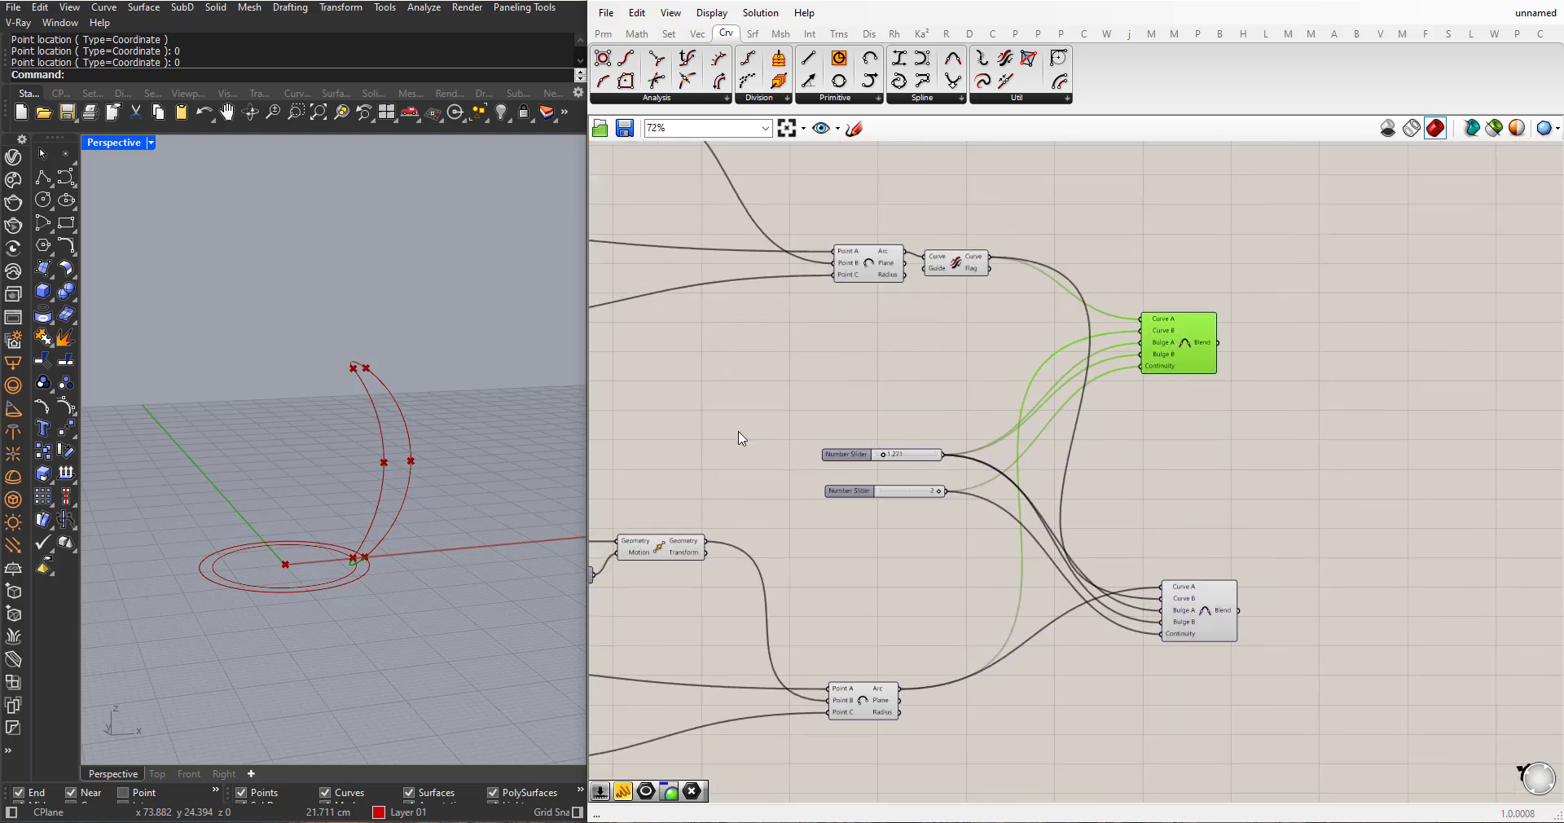
right_drag(428, 458, 381, 525)
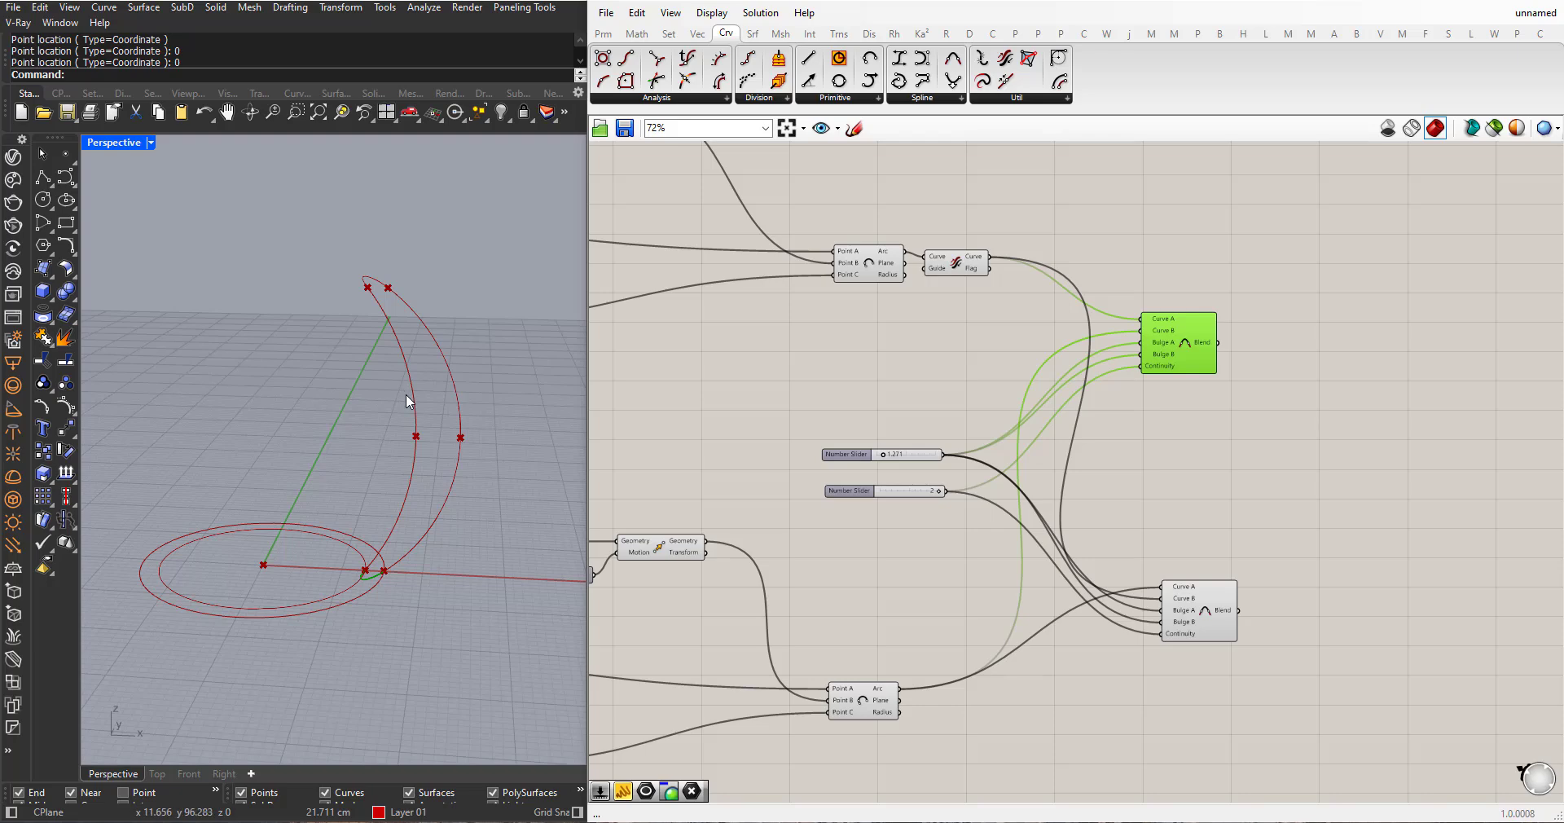
scroll(417, 454, down, 3)
right_drag(418, 455, 493, 493)
scroll(405, 499, up, 3)
right_drag(366, 521, 426, 510)
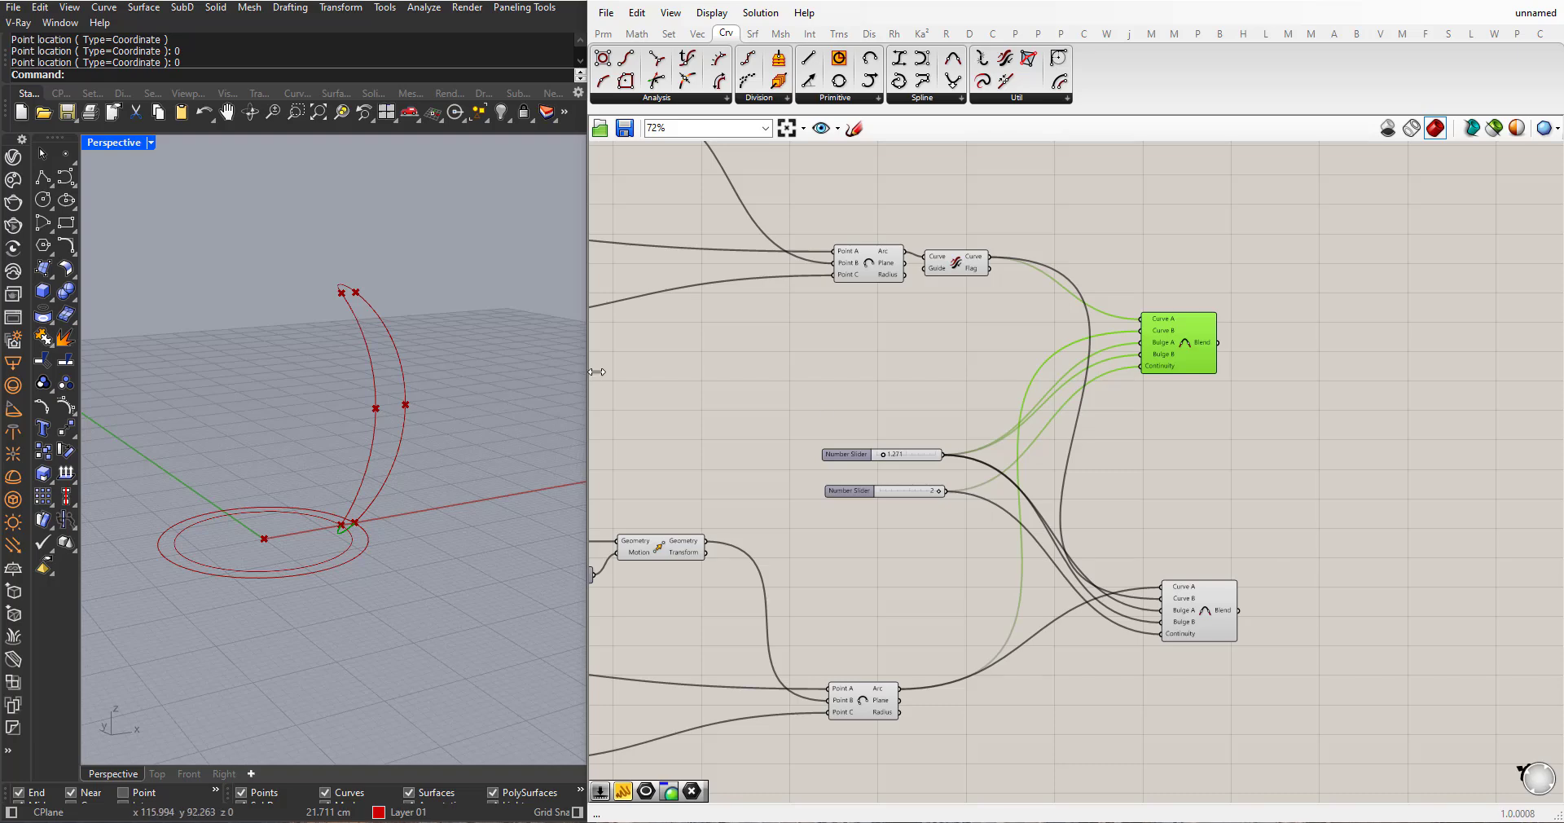
- Add a Join Curves component and place it just beyond the two Blend Curve components
scroll(827, 432, down, 3)
scroll(966, 420, up, 1)
double_click(1228, 444)
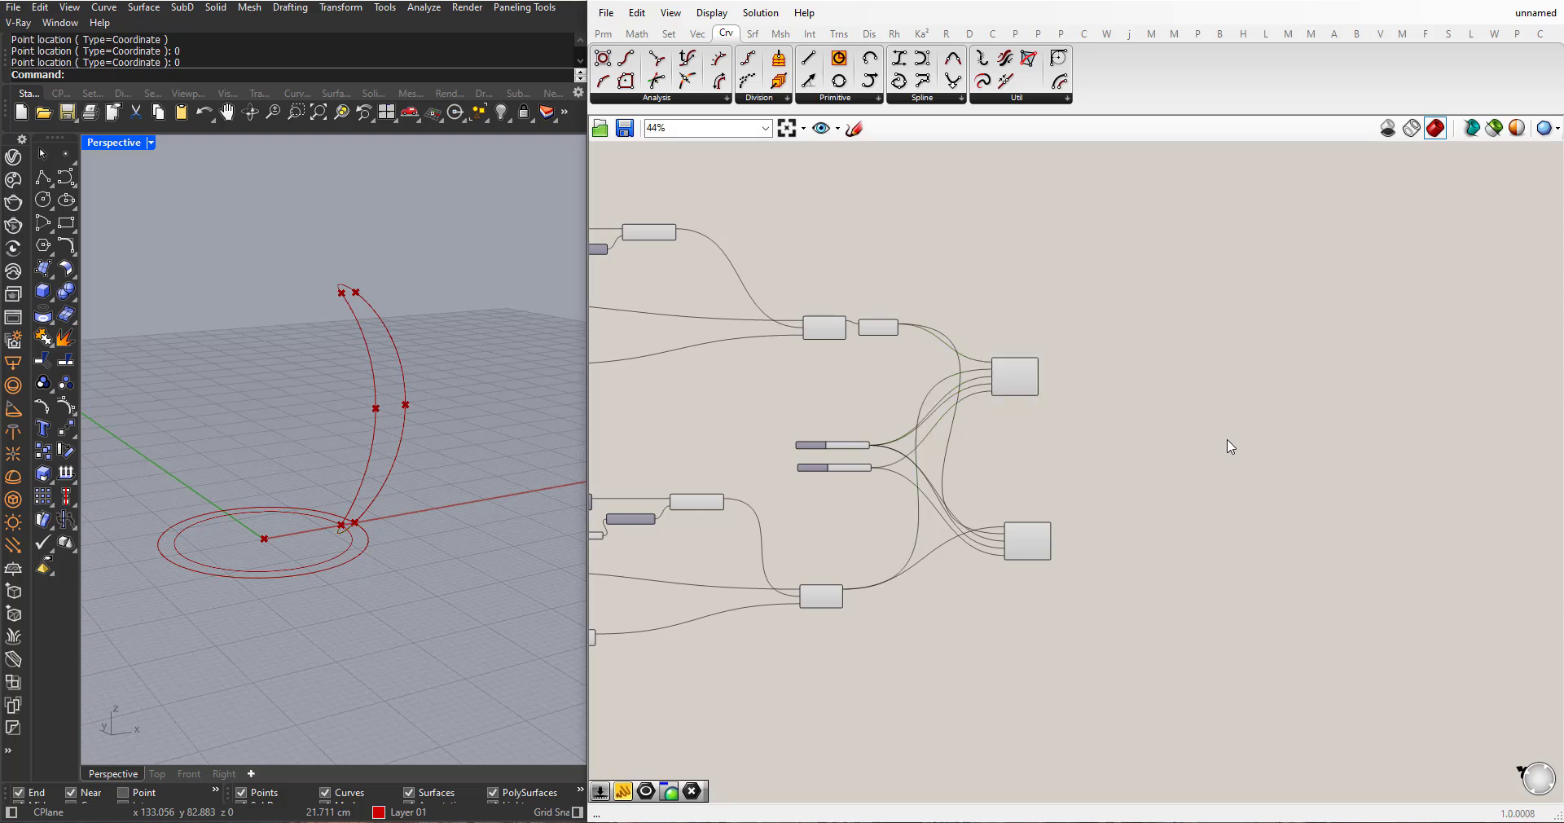
text(join)
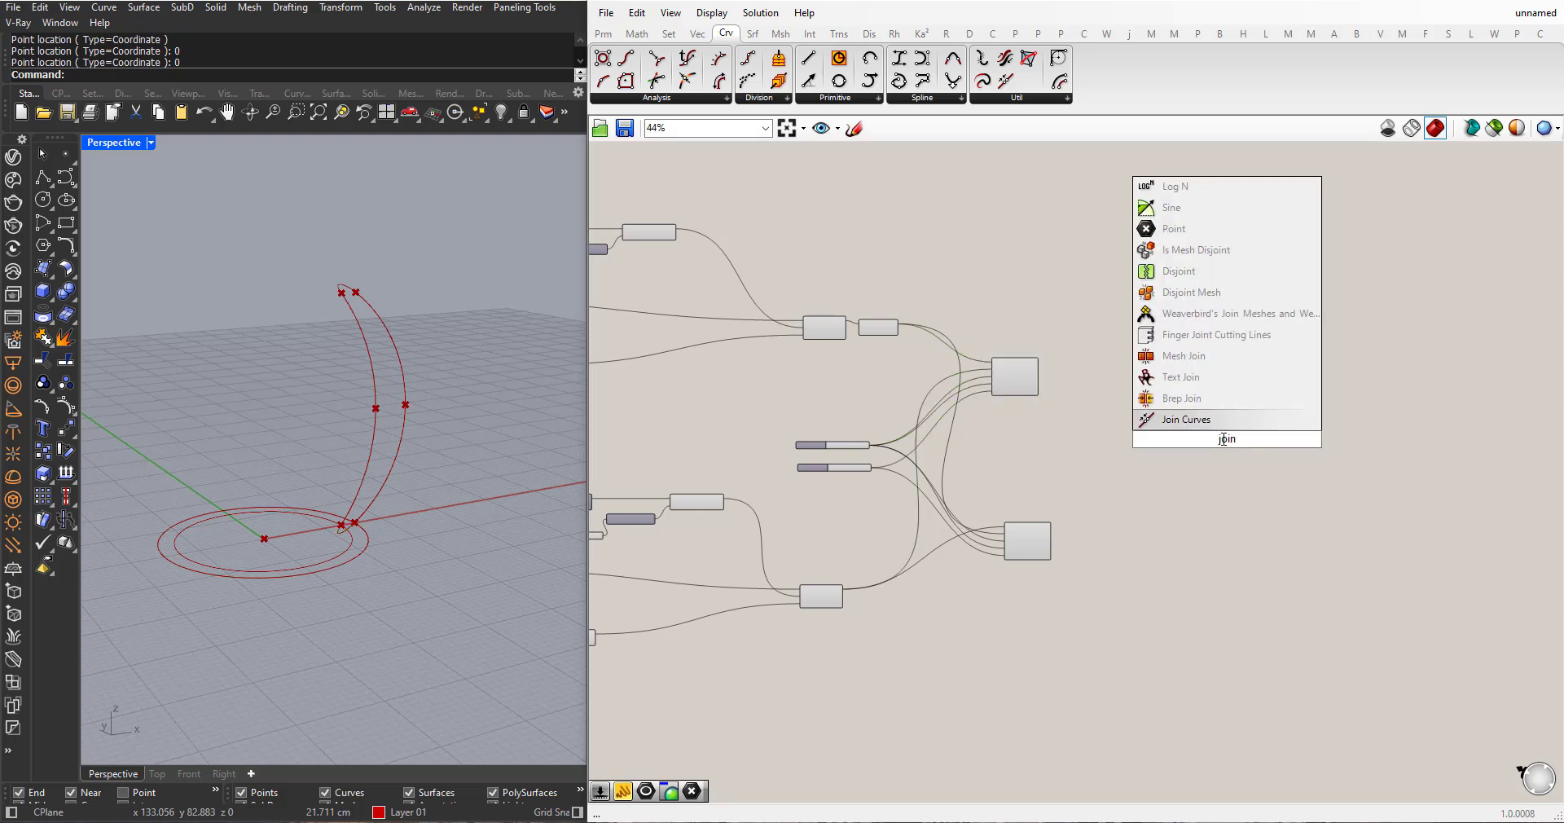
key(Return)
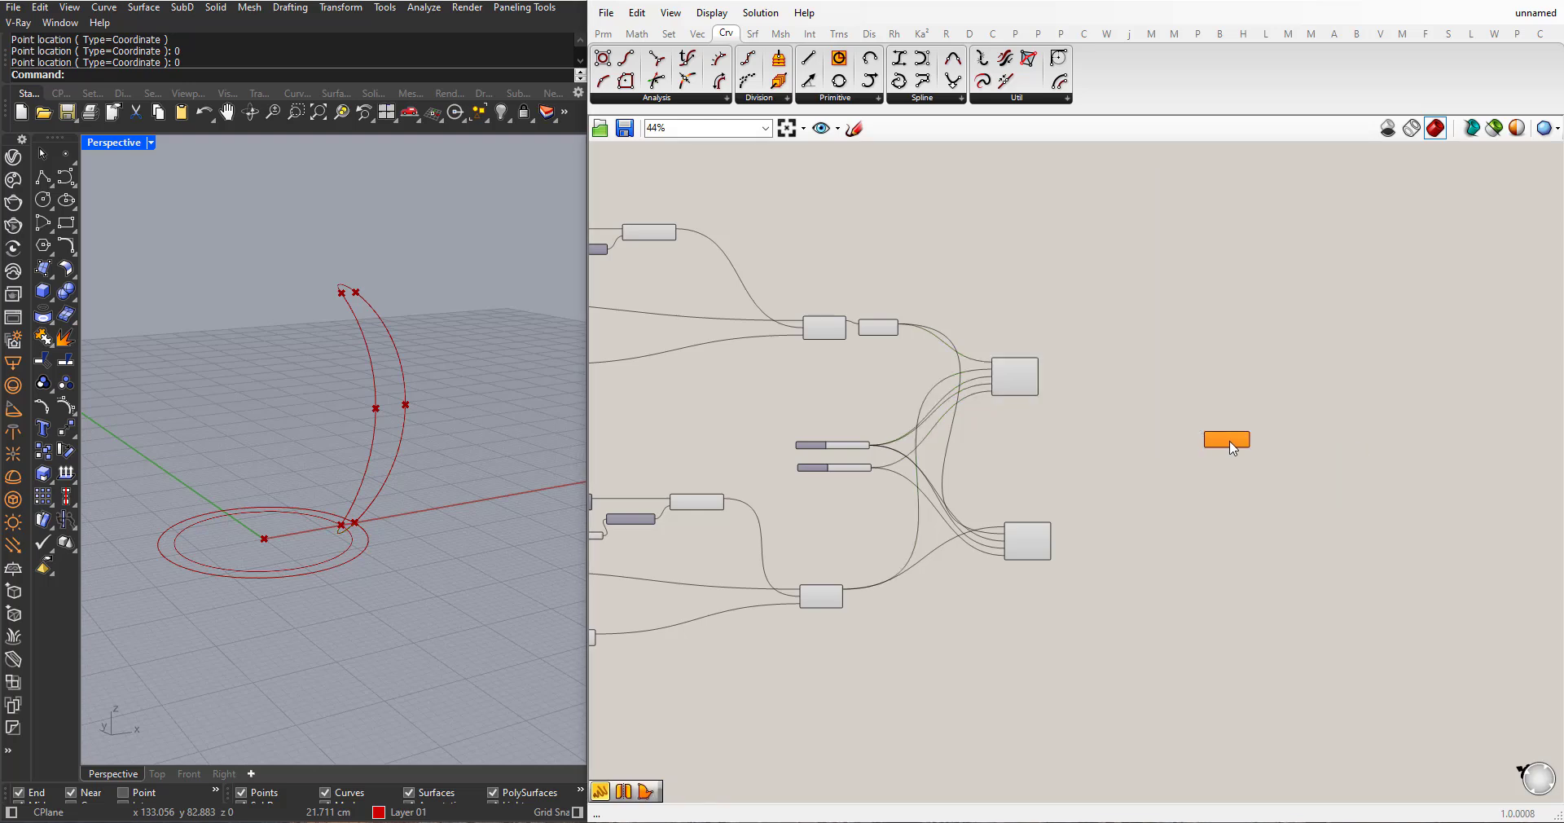
scroll(1034, 468, up, 2)
right_drag(1034, 468, 1164, 526)
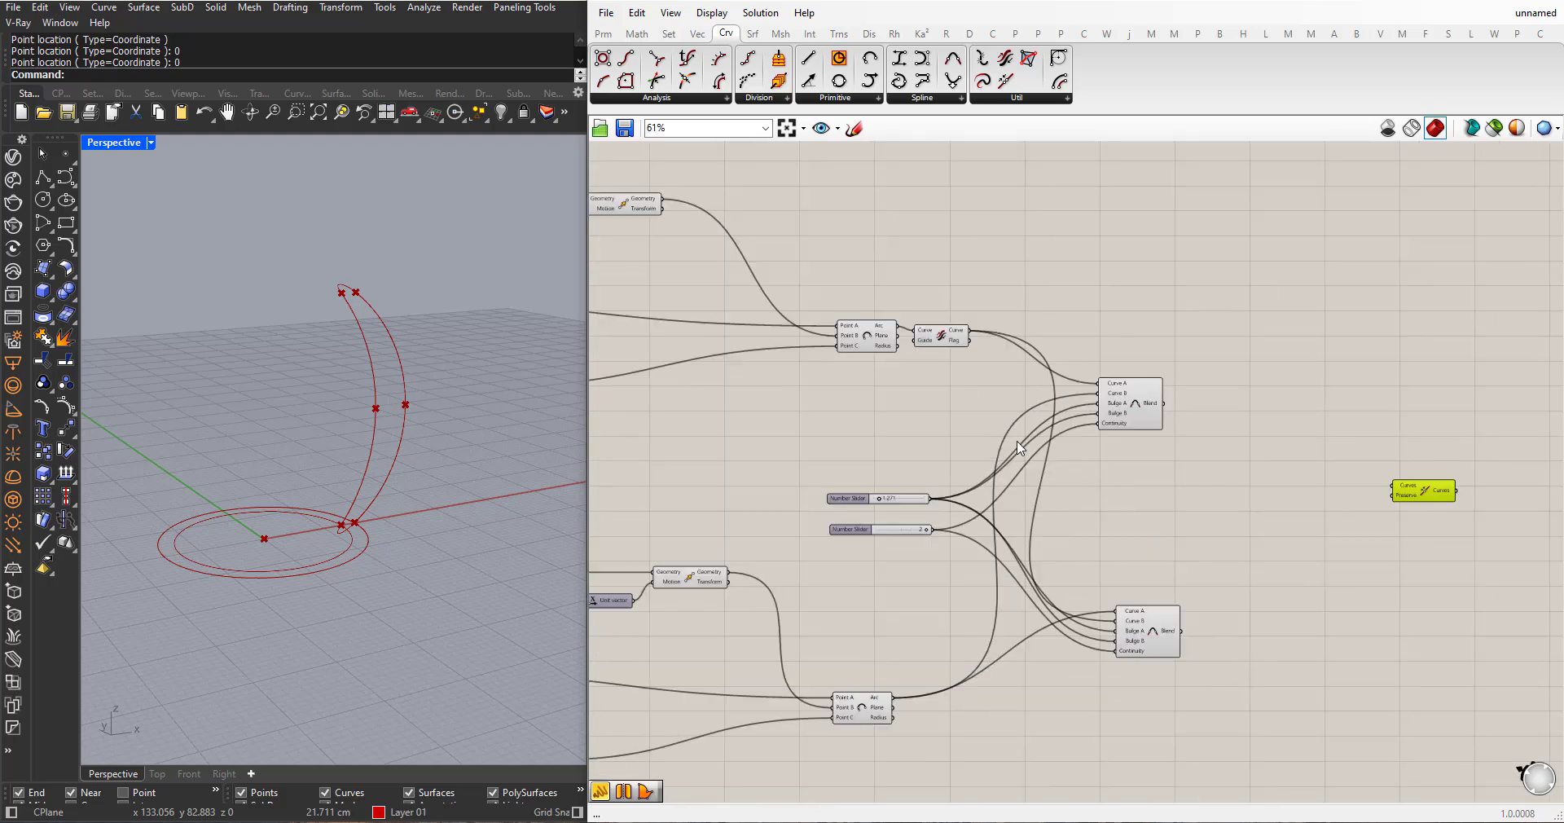
click(1428, 612)
right_drag(1428, 613, 1460, 592)
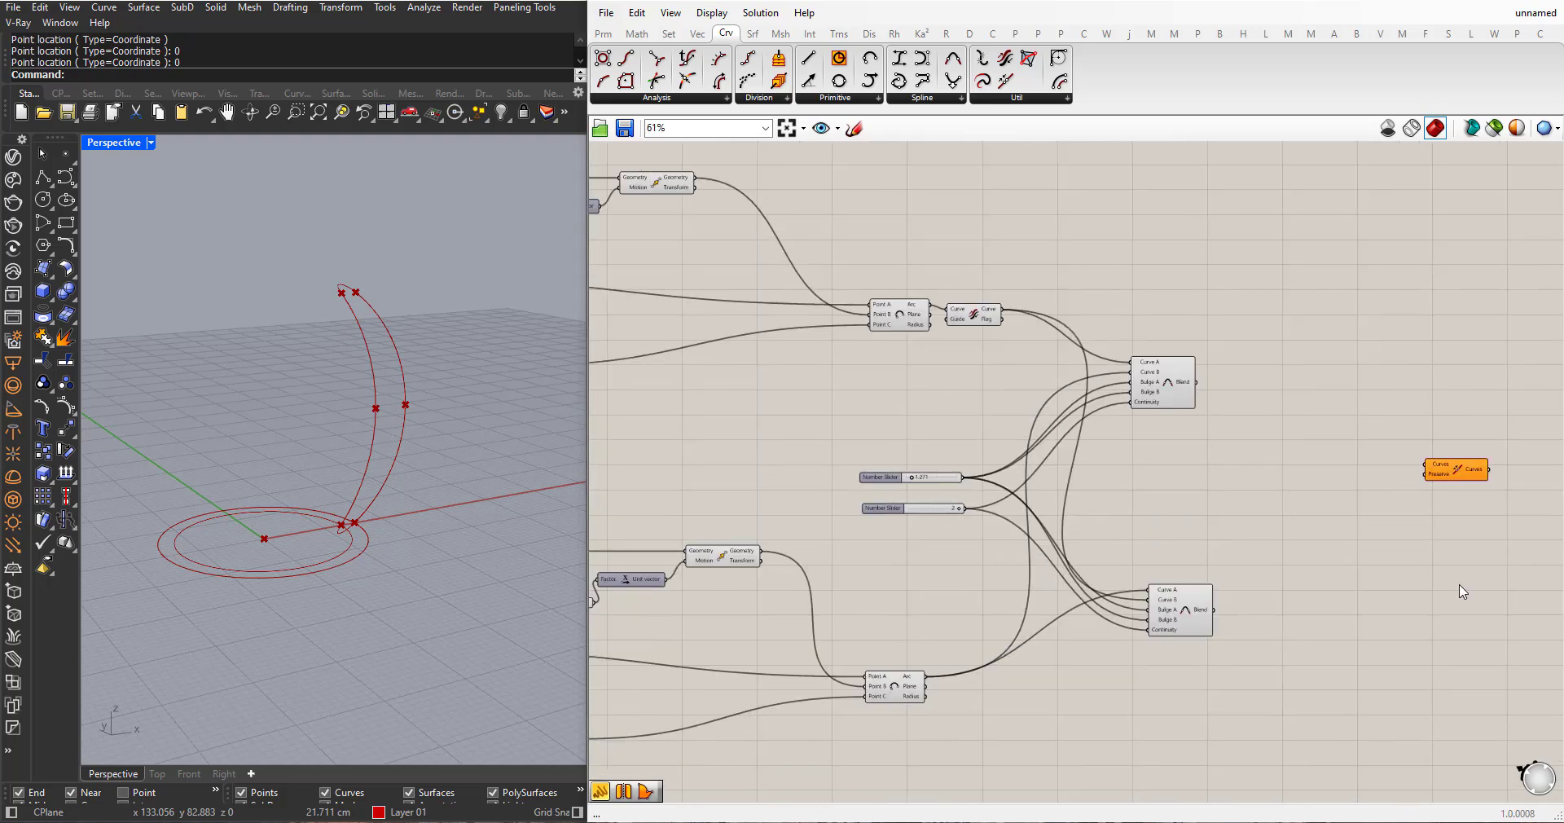
drag(1455, 468, 1315, 506)
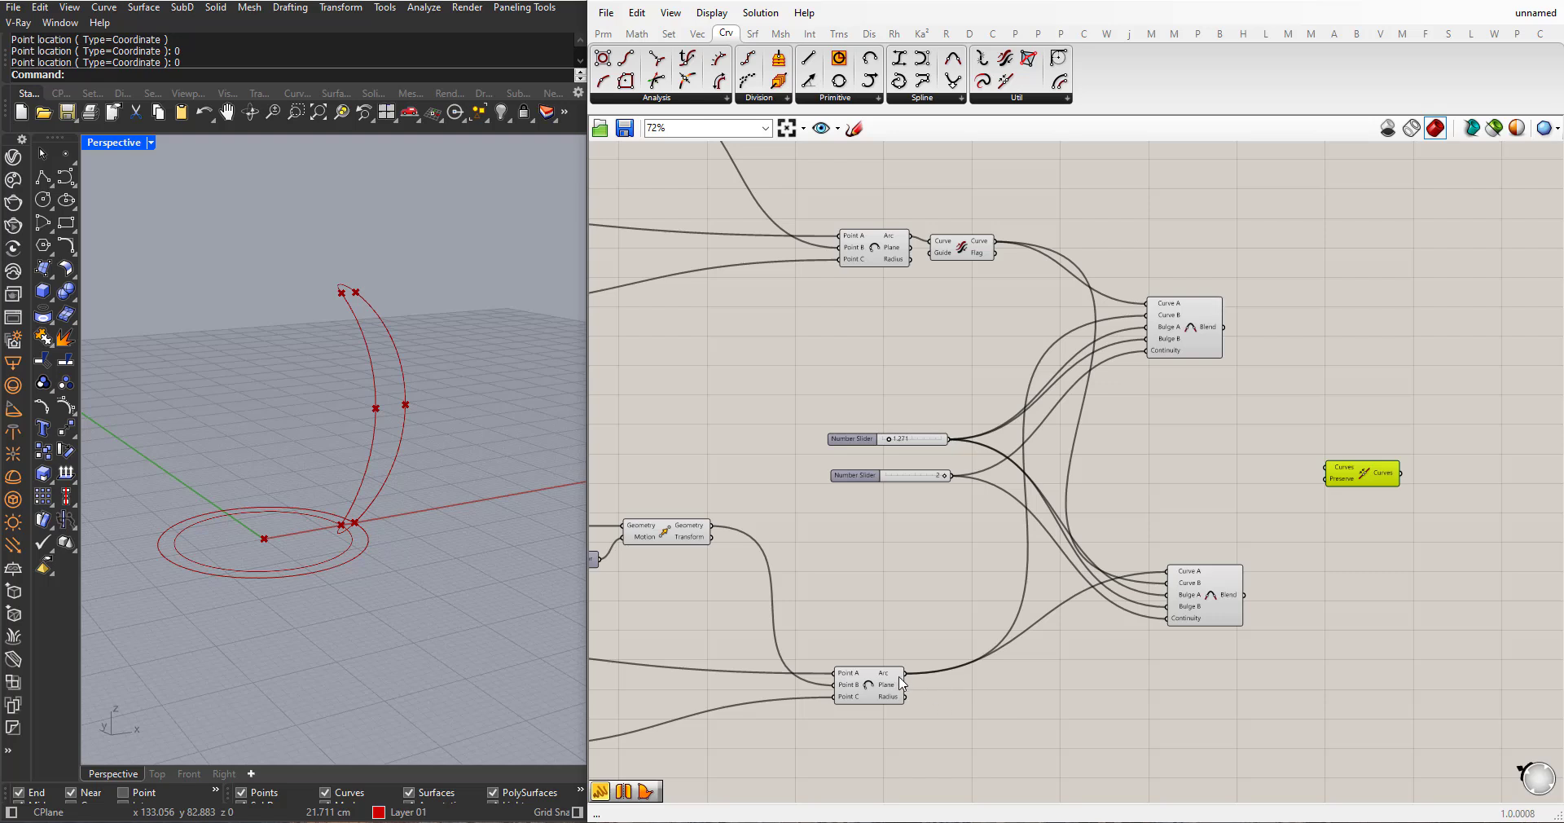
- Connect the inner arc and the original Blend Curve's output to the Curves input of Join Curves
click(874, 693)
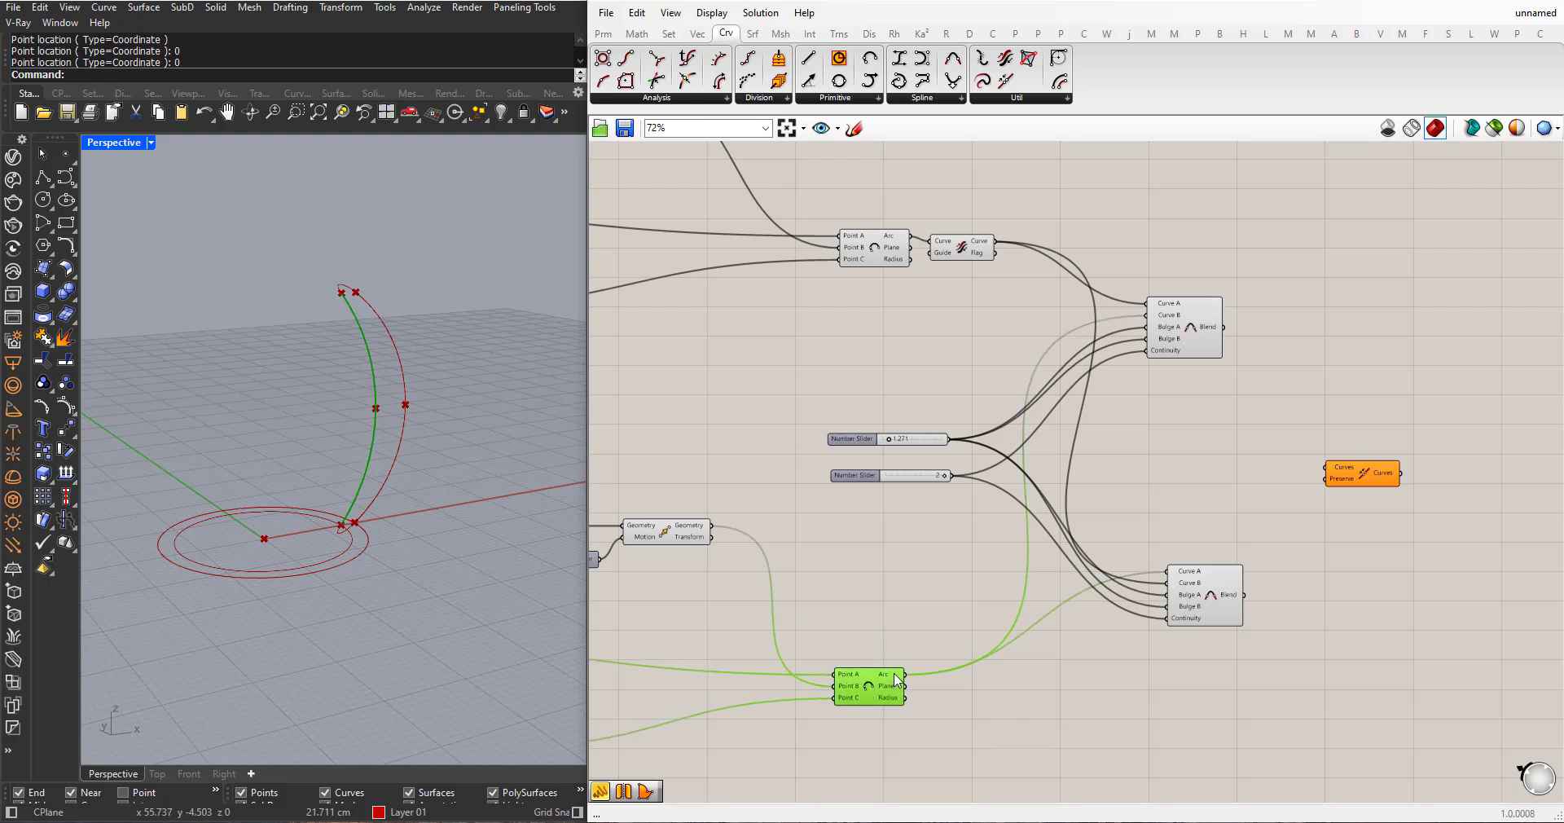
drag(904, 674, 1325, 467)
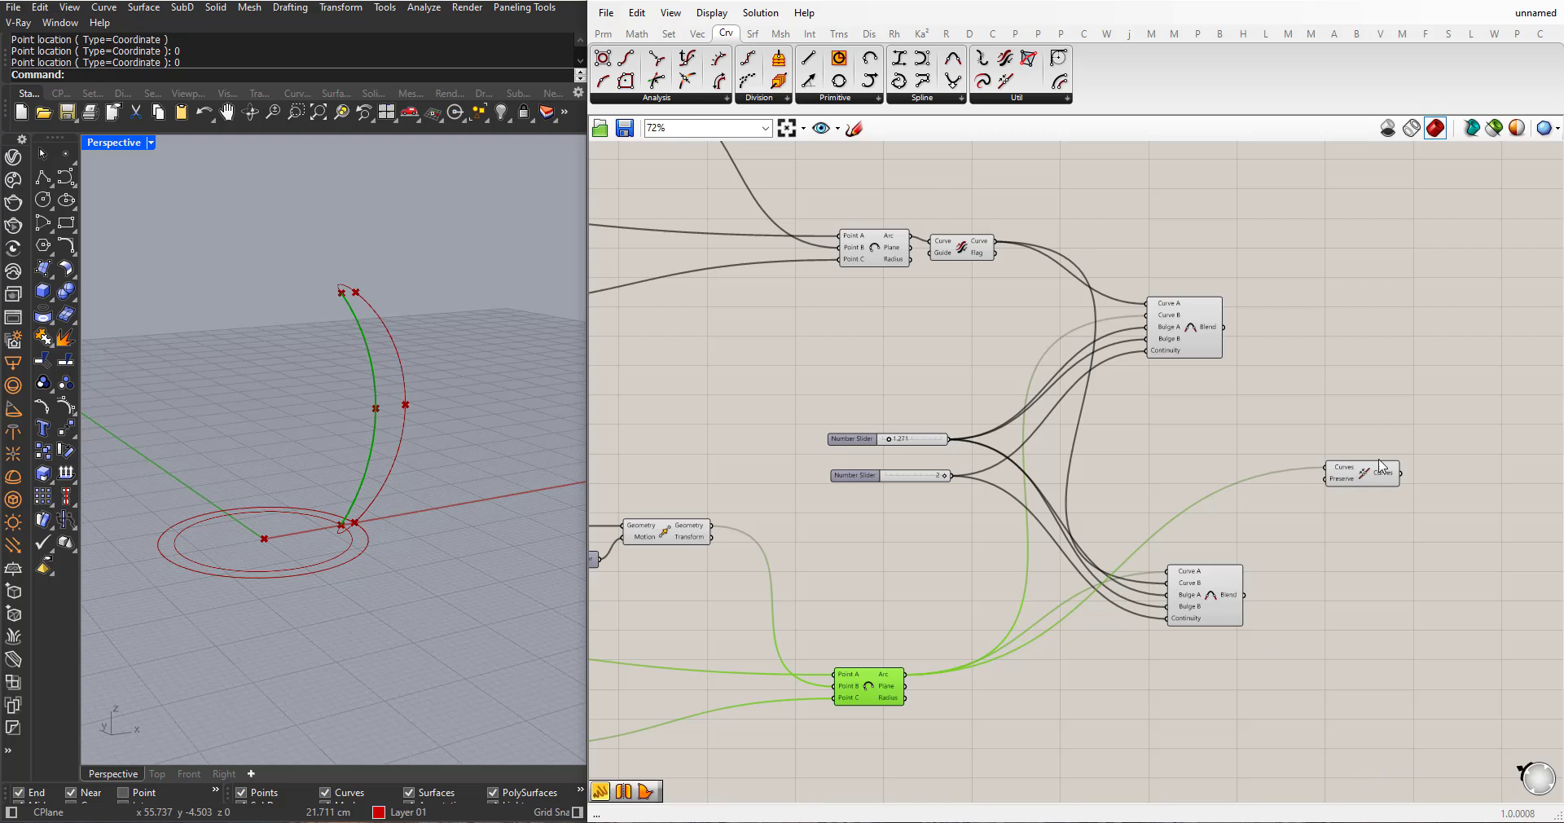
click(1183, 336)
scroll(317, 425, up, 3)
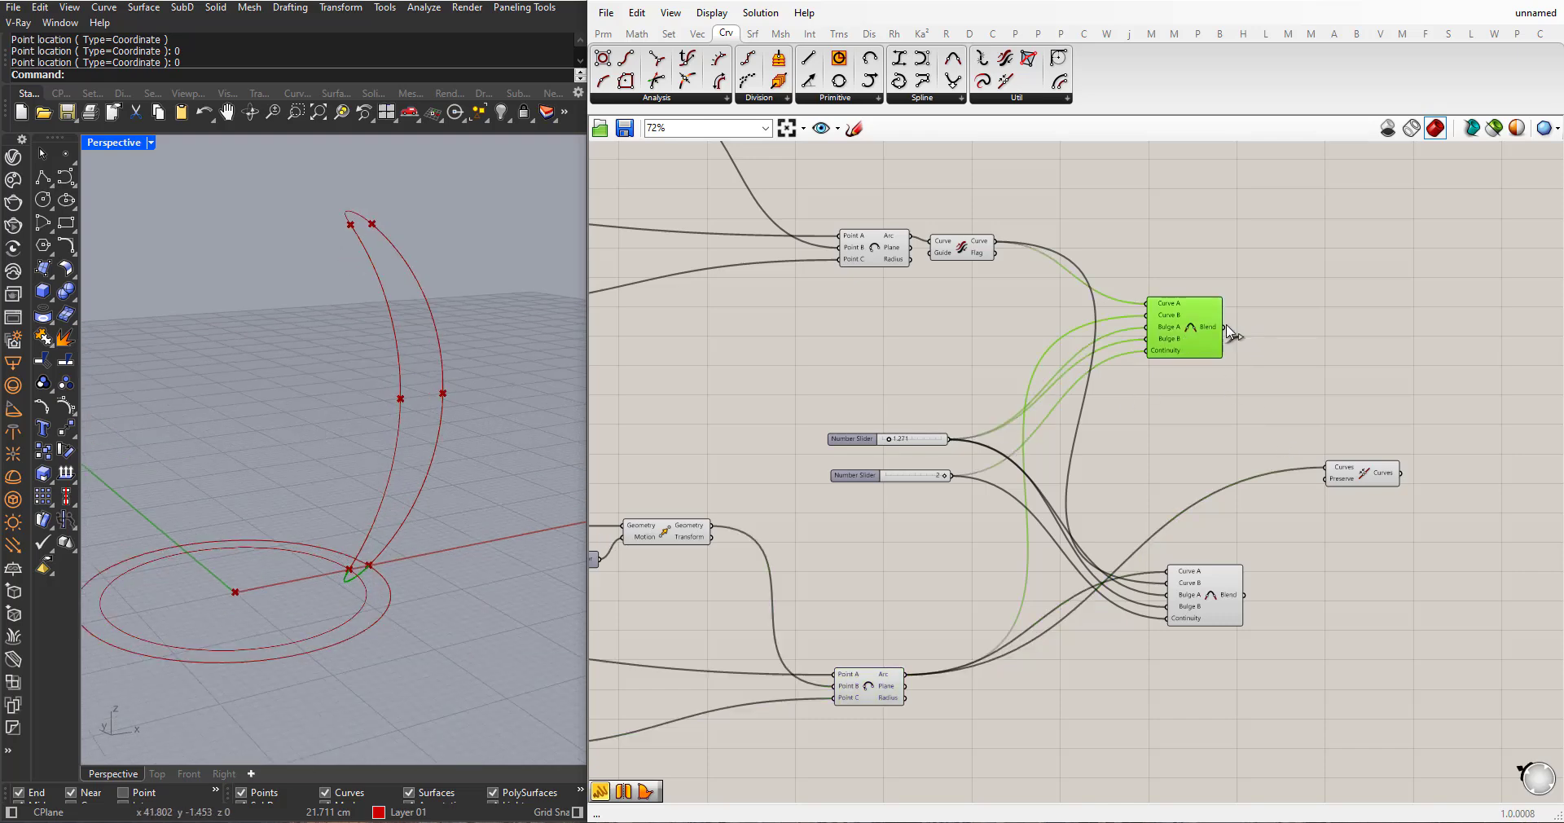
drag(1226, 327, 1324, 469)
- Add the flipped outer arc and the duplicated Blend Curve's output to the Curves input of Join Curves, and check the joined profile
click(962, 249)
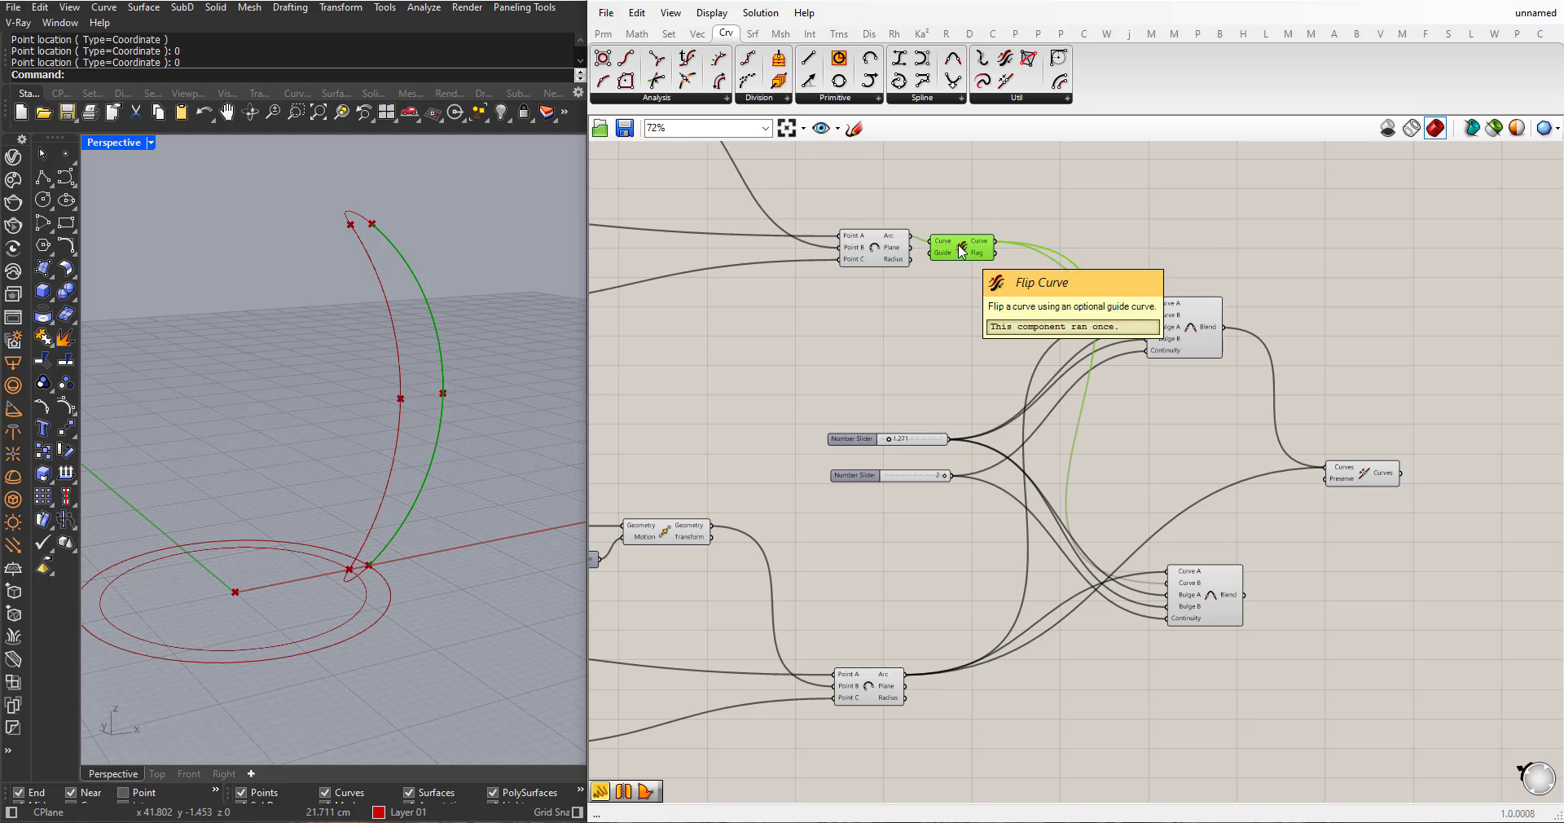
shift+drag(996, 242, 1328, 471)
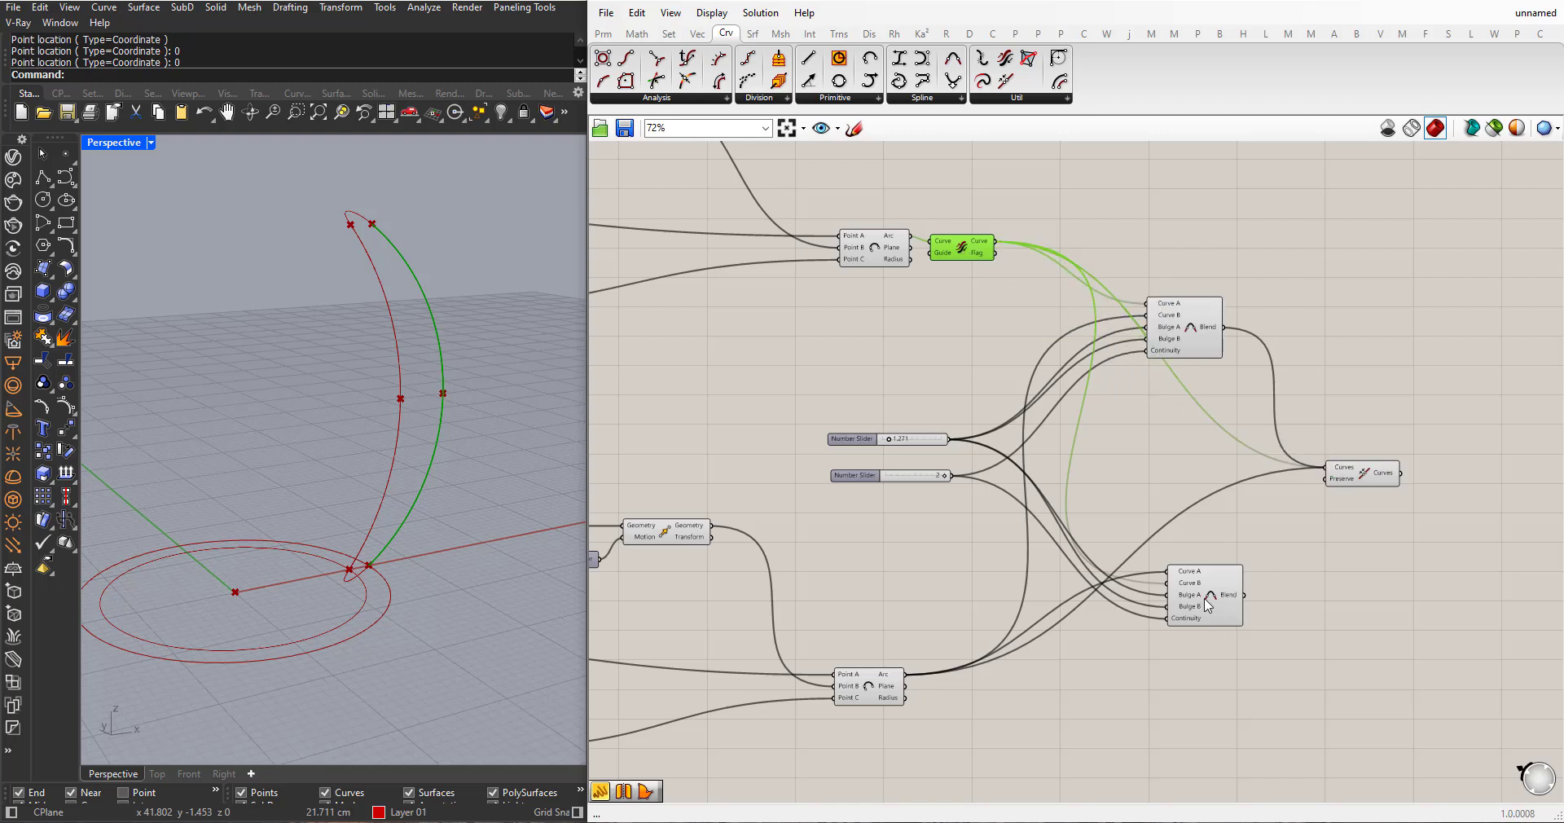
click(1208, 605)
shift+drag(1244, 595, 1322, 481)
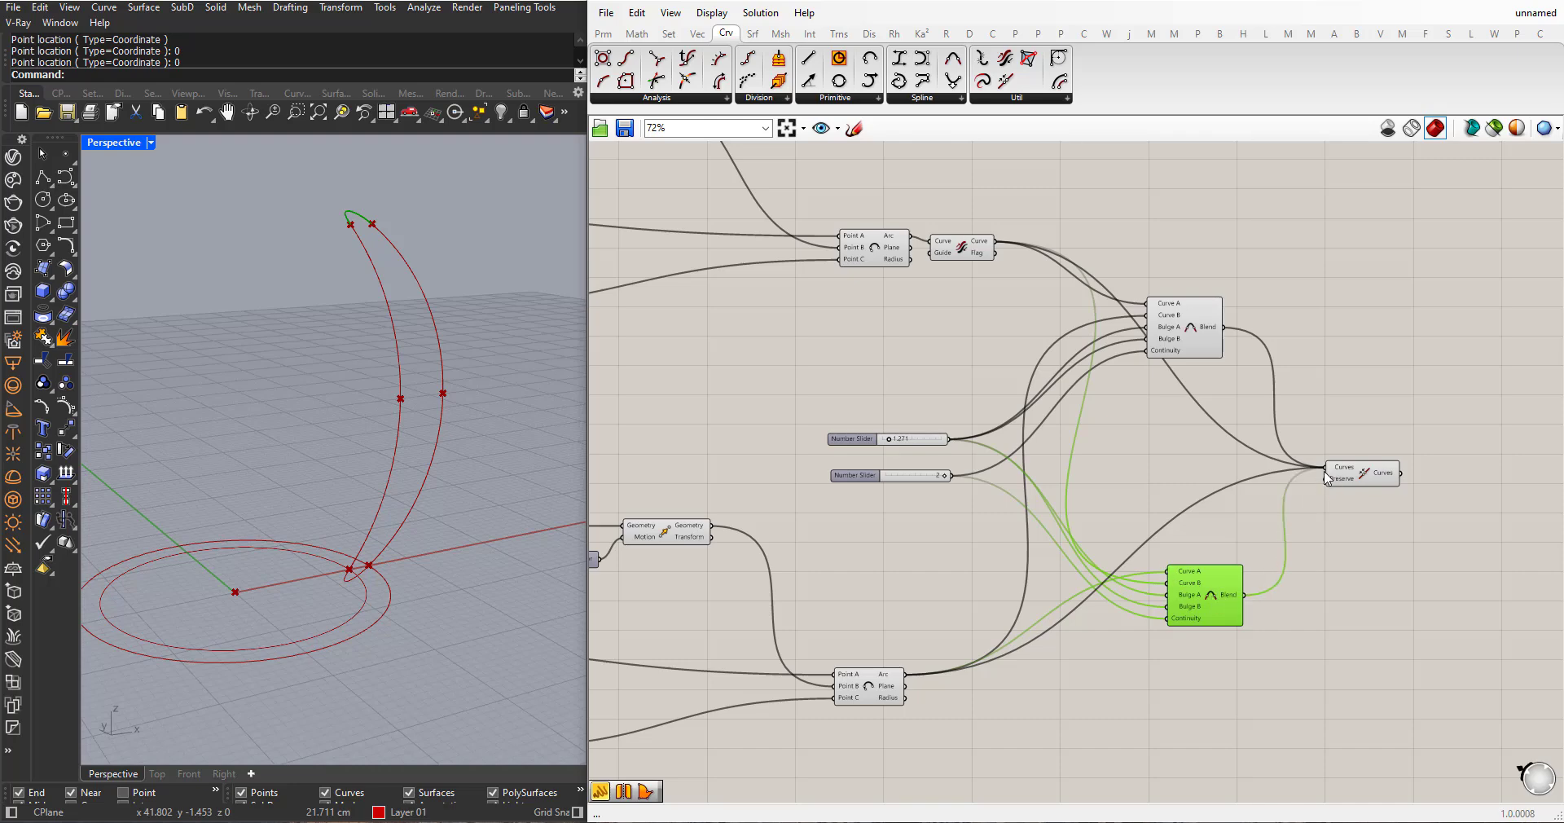
click(1372, 478)
scroll(437, 487, down, 3)
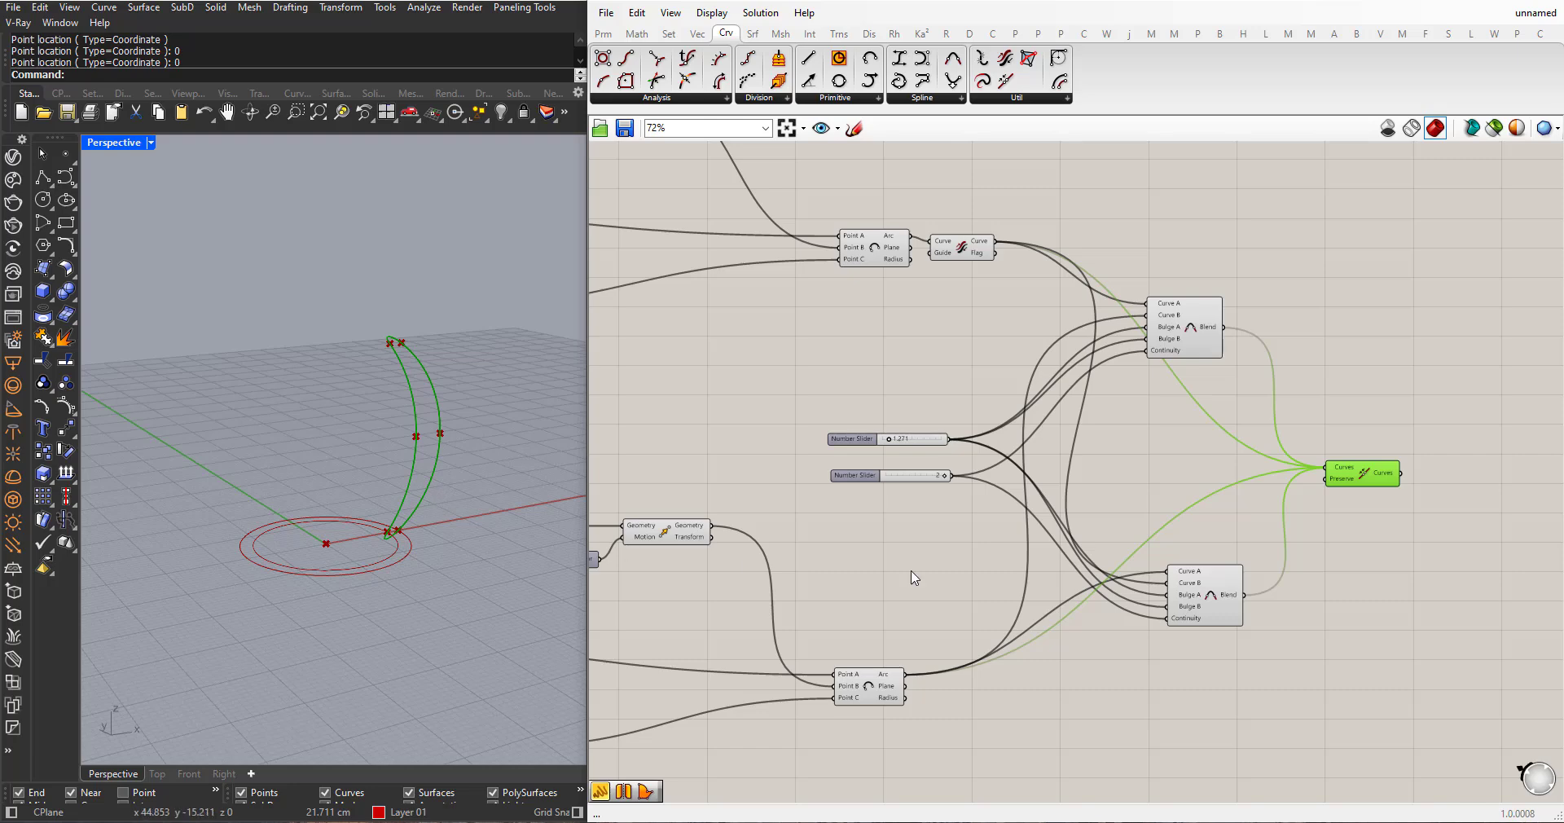
- Turn off the preview of the point, arc, flip and blend components, keeping the base circles and the joined profile shown
scroll(1124, 579, down, 2)
drag(1218, 685, 648, 204)
middle_click(777, 304)
click(828, 250)
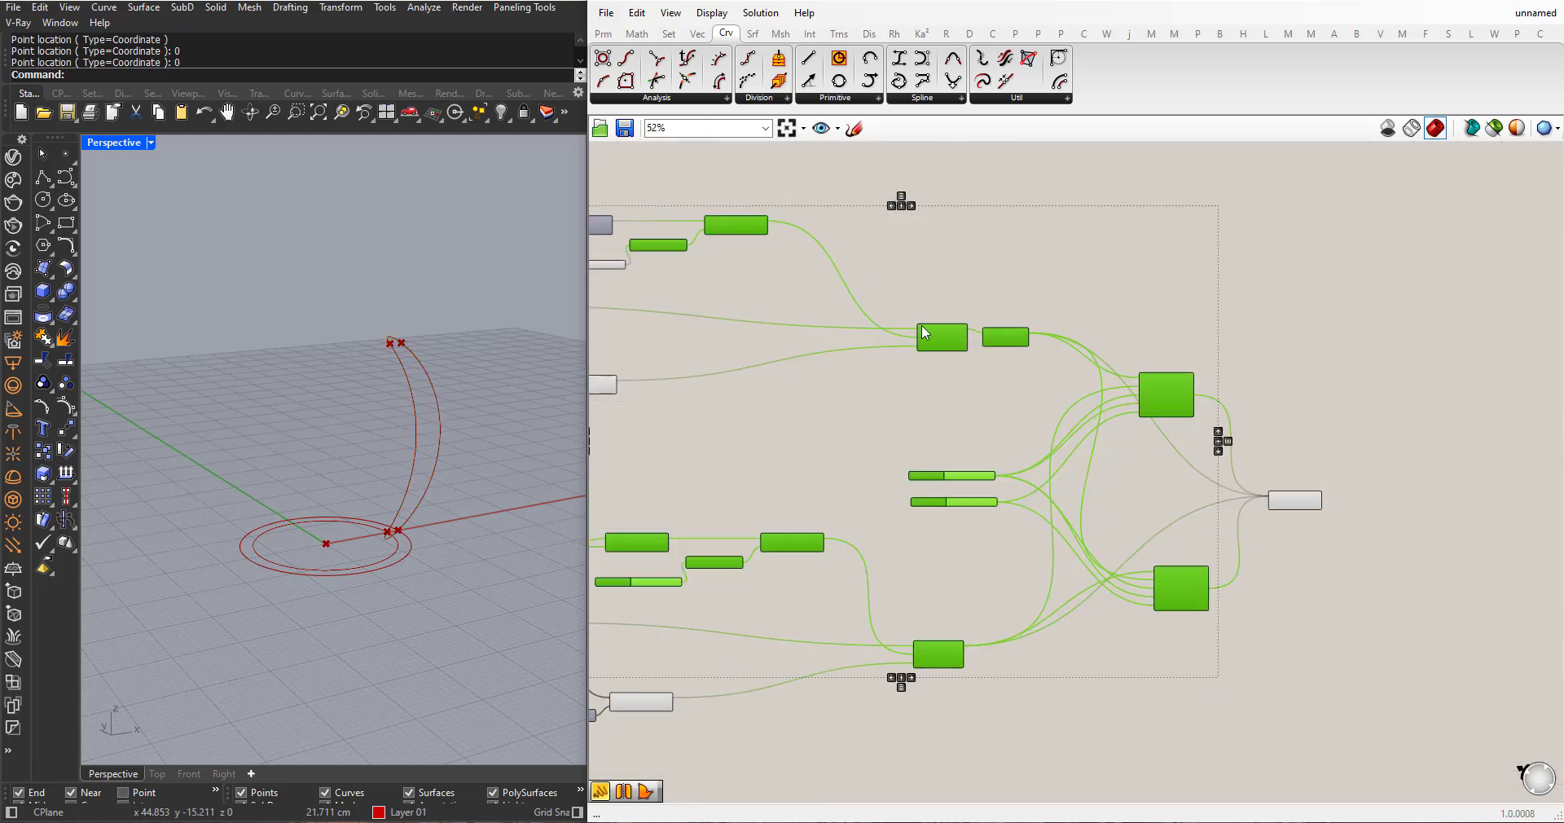
scroll(1123, 364, down, 4)
scroll(1127, 373, down, 2)
drag(1153, 558, 860, 274)
middle_click(884, 317)
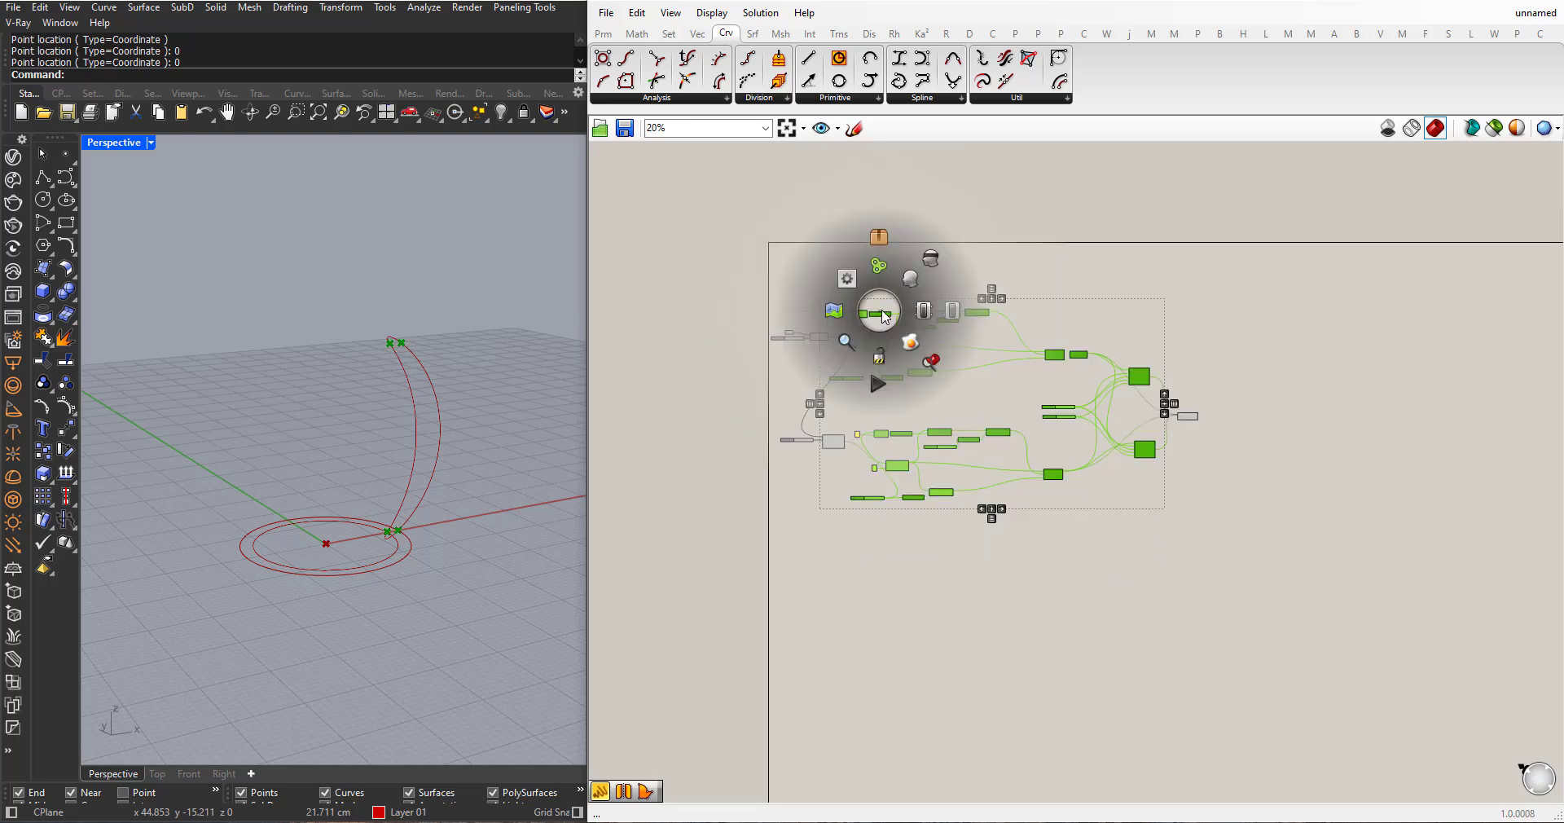
click(1054, 541)
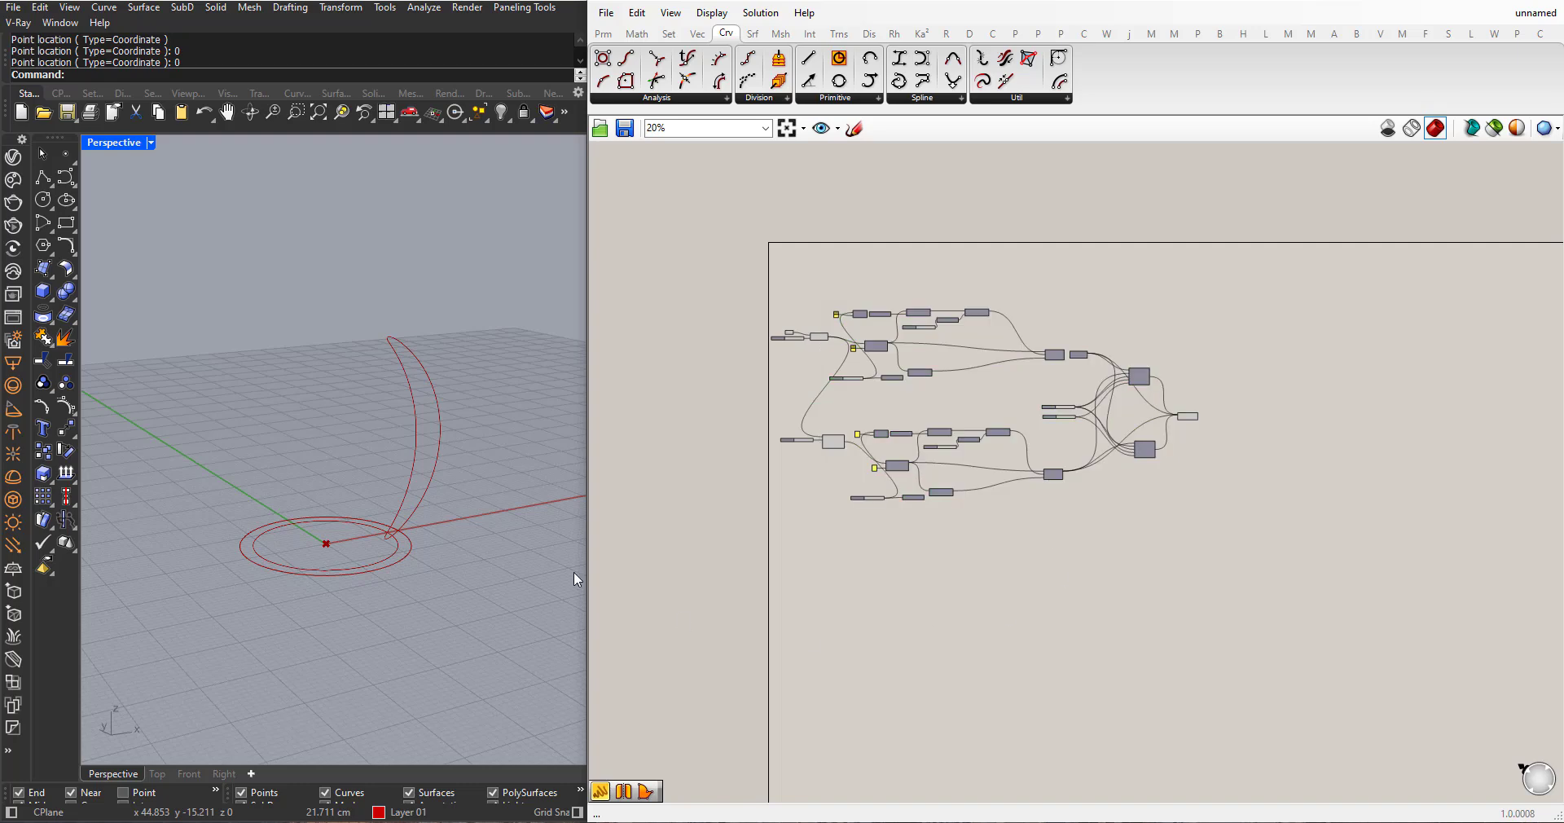
scroll(457, 497, up, 2)
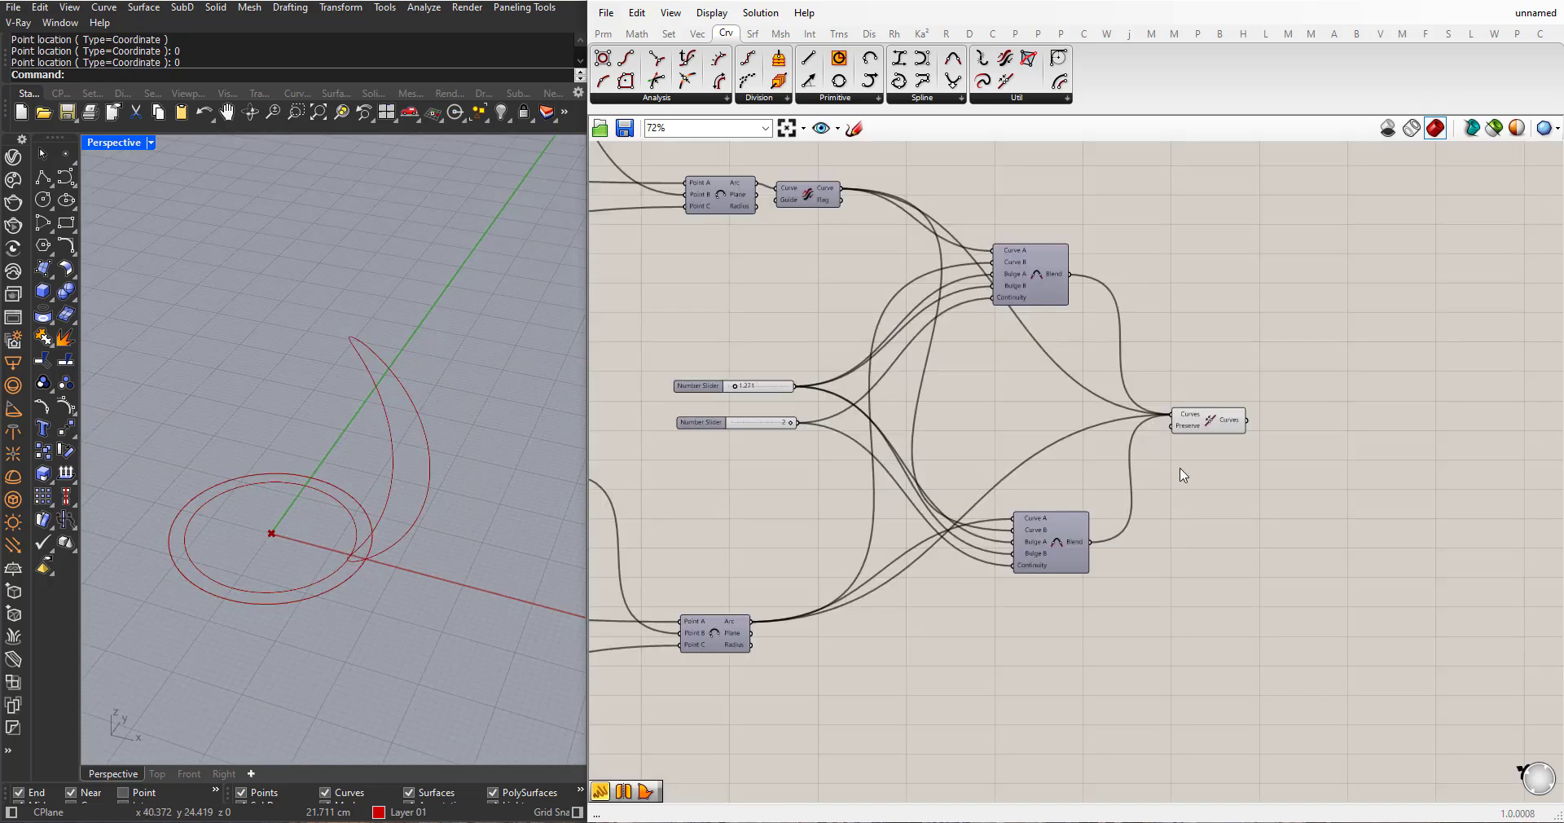
- Add an Extrude component beyond Join Curves and connect the joined profile to its Base input
scroll(1155, 427, down, 1)
scroll(1206, 440, up, 3)
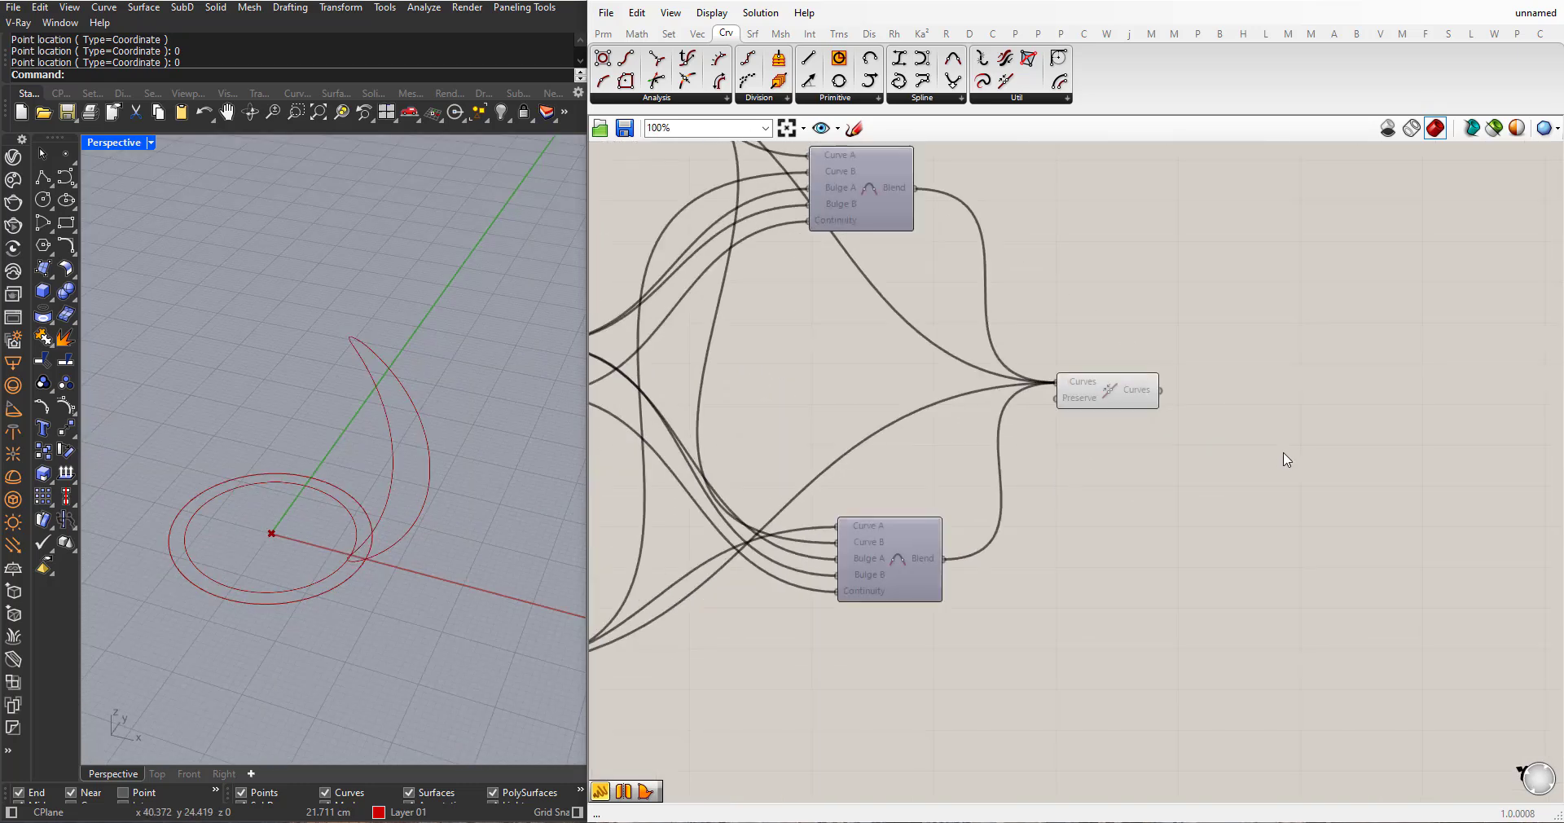
double_click(1256, 443)
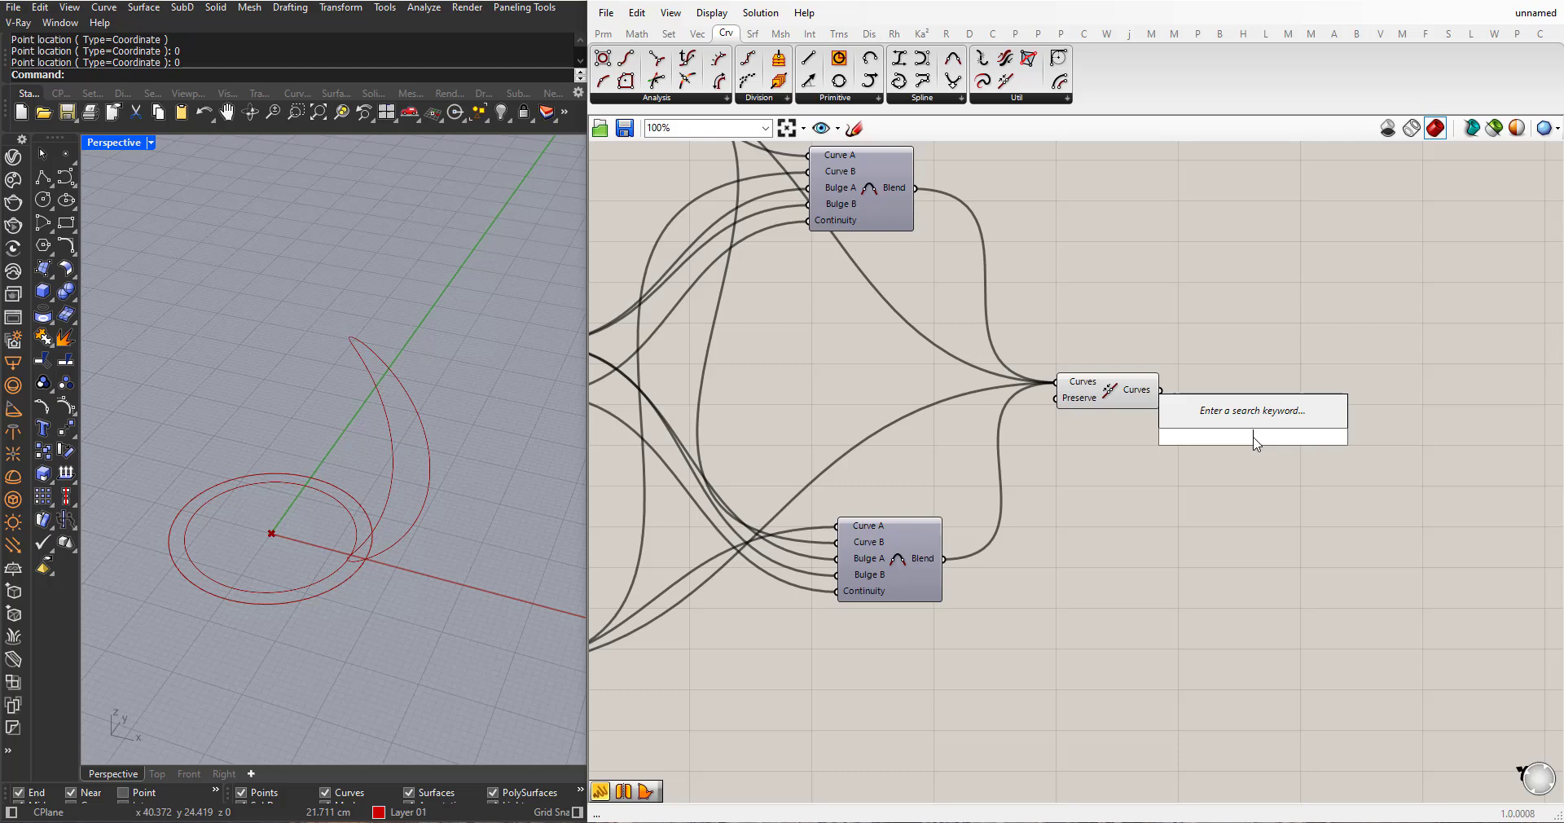
text(extru)
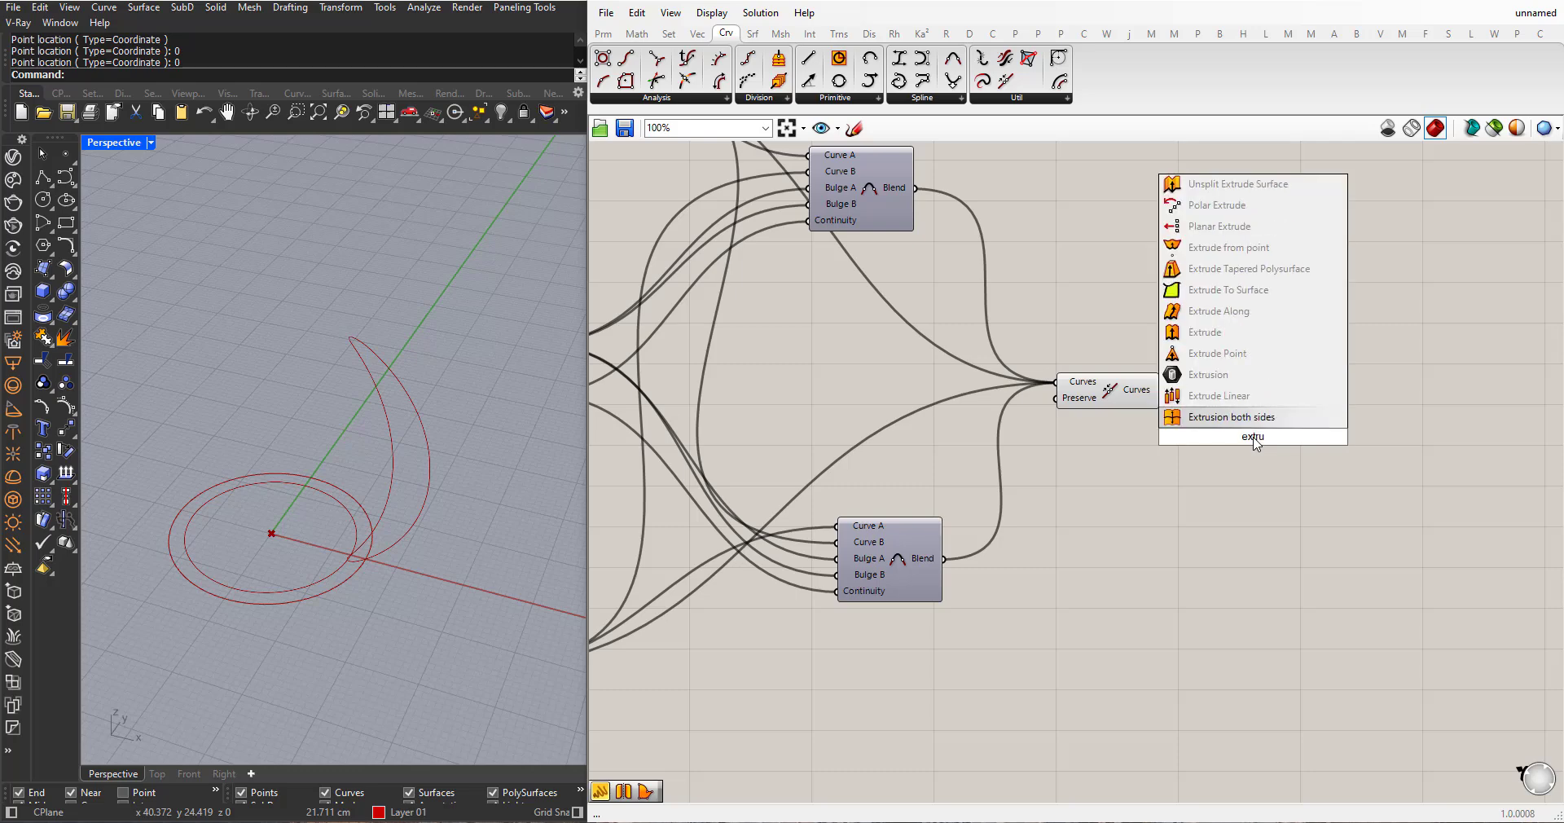
click(1209, 374)
drag(1230, 440, 1226, 346)
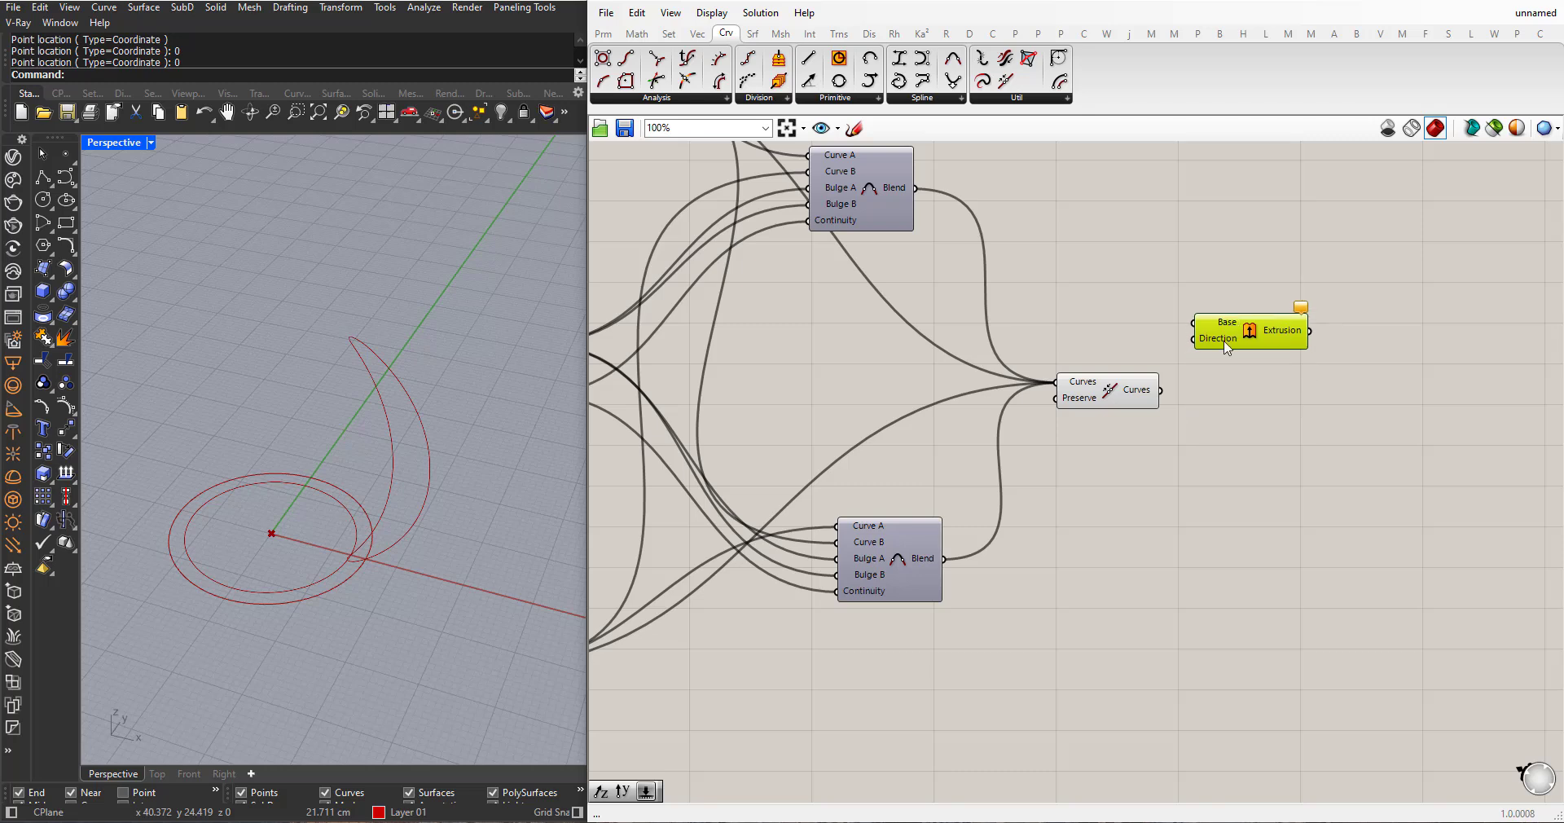
drag(1167, 395, 1180, 332)
mouse_move(1161, 407)
mouse_down()
mouse_move(1195, 328)
mouse_move(1275, 322)
mouse_up()
mouse_move(349, 464)
right_down()
mouse_move(310, 482)
mouse_move(326, 483)
right_up()
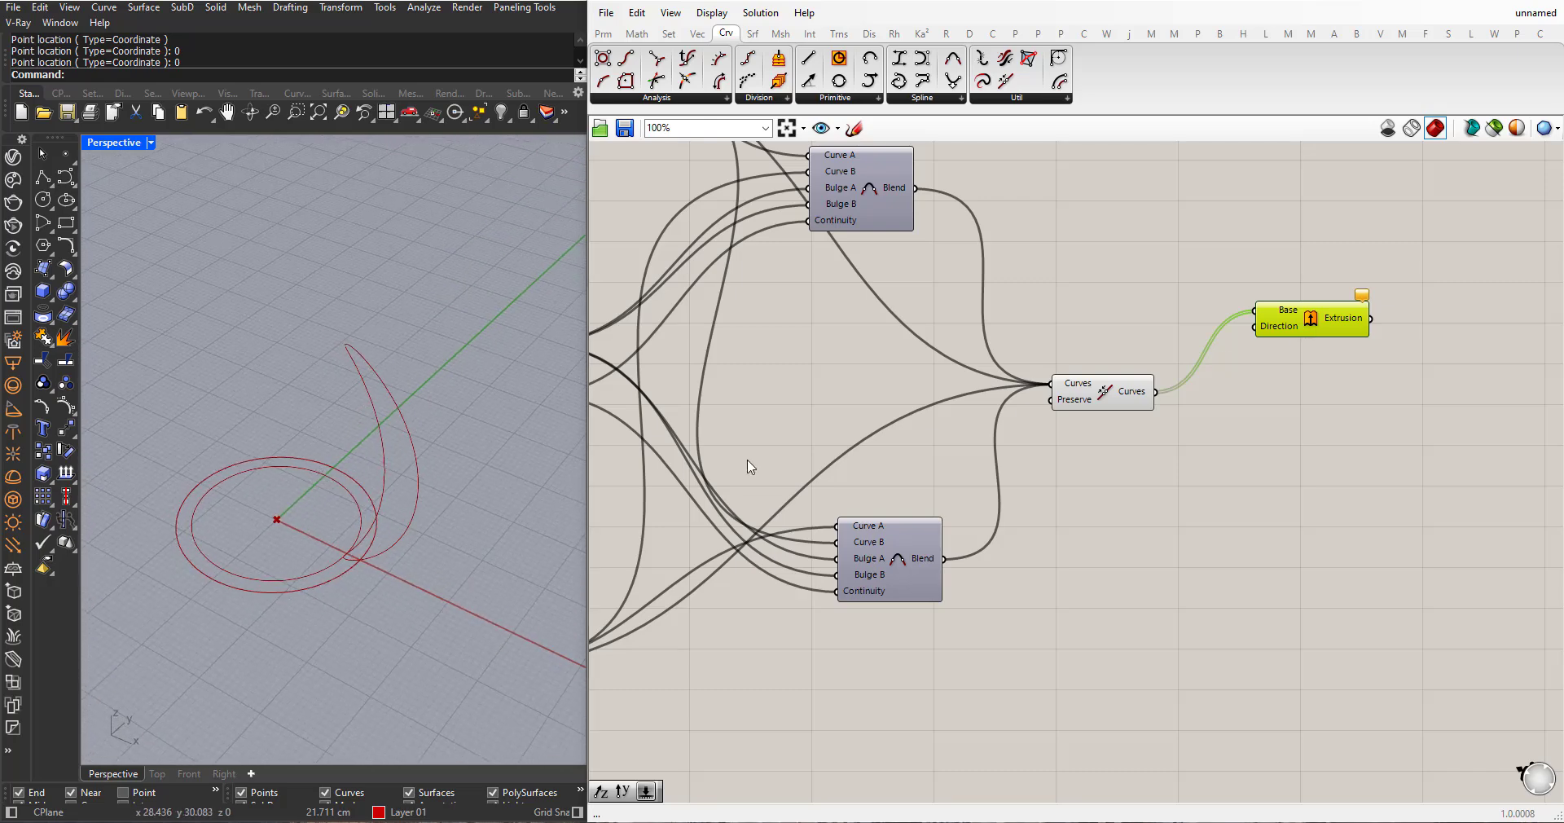
drag(1299, 314, 1306, 306)
- Add a Unit Y vector component before Extrude and connect its output to the Direction input
click(1102, 300)
double_click(1104, 306)
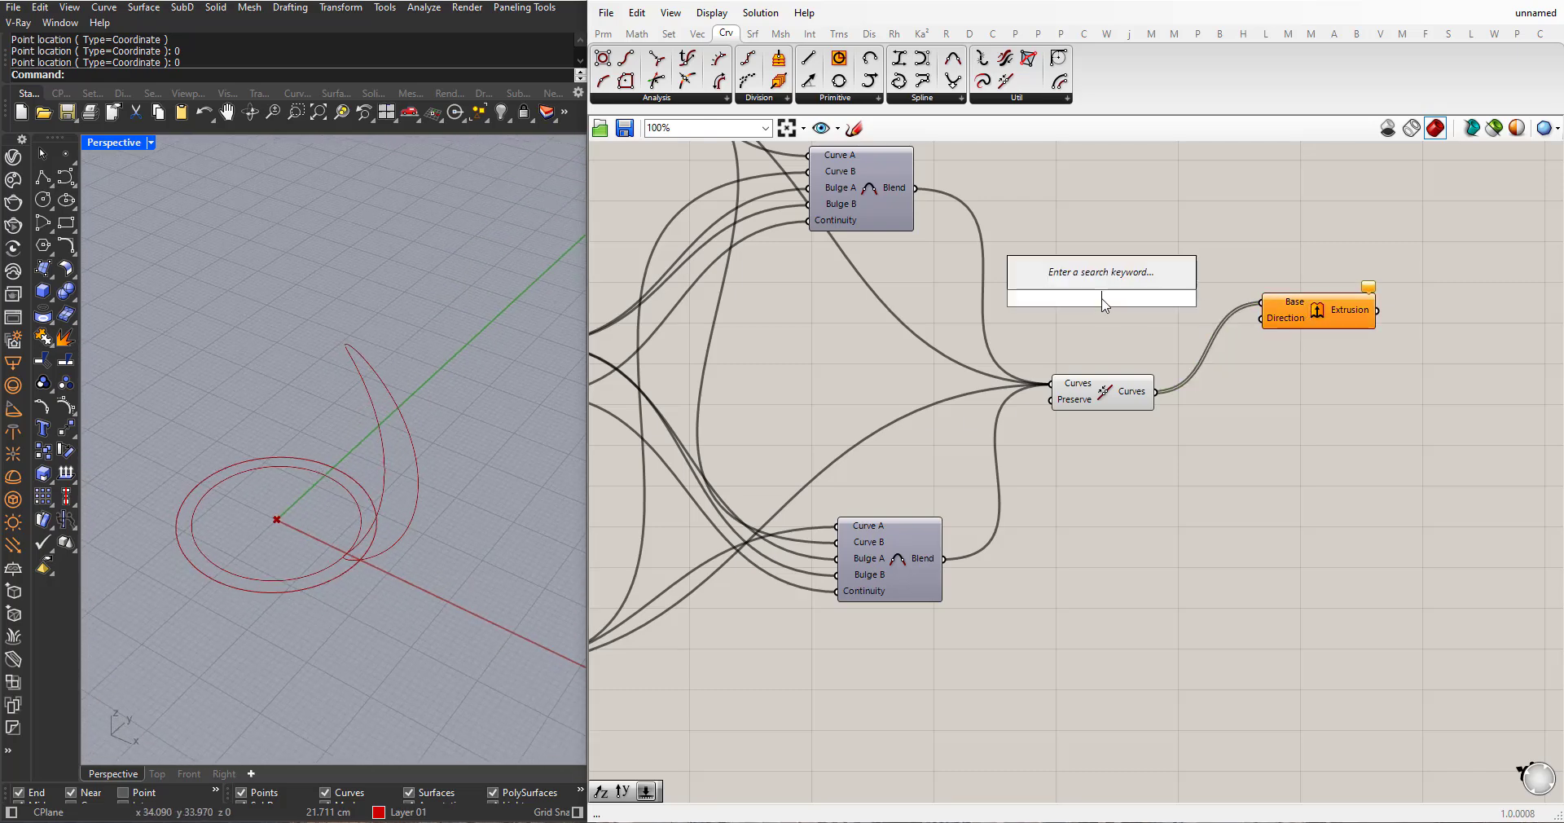
text(unit y)
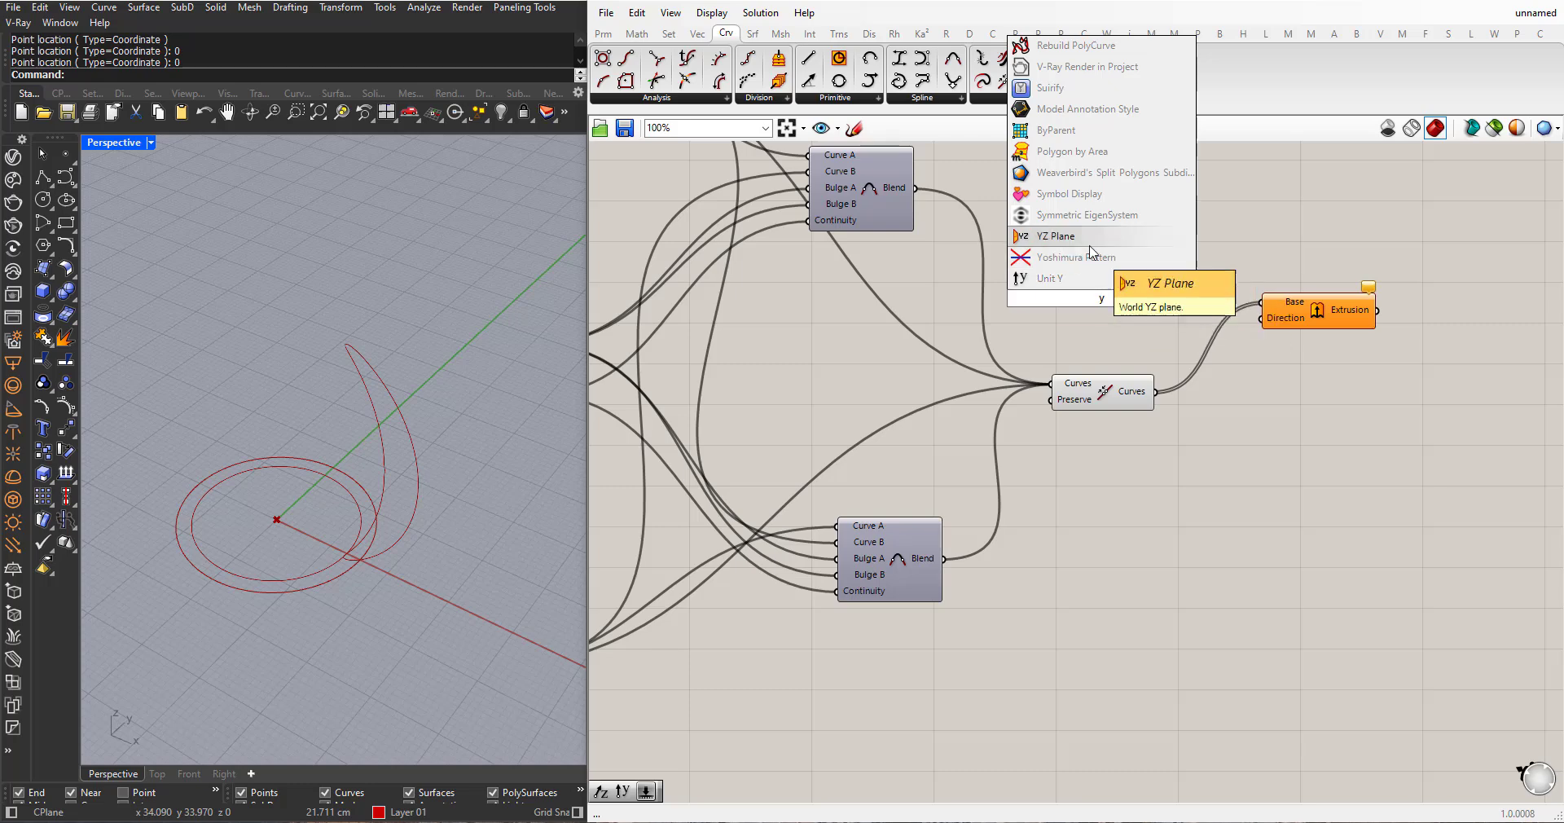
click(1110, 315)
drag(1109, 308, 1143, 326)
drag(1318, 324, 1365, 324)
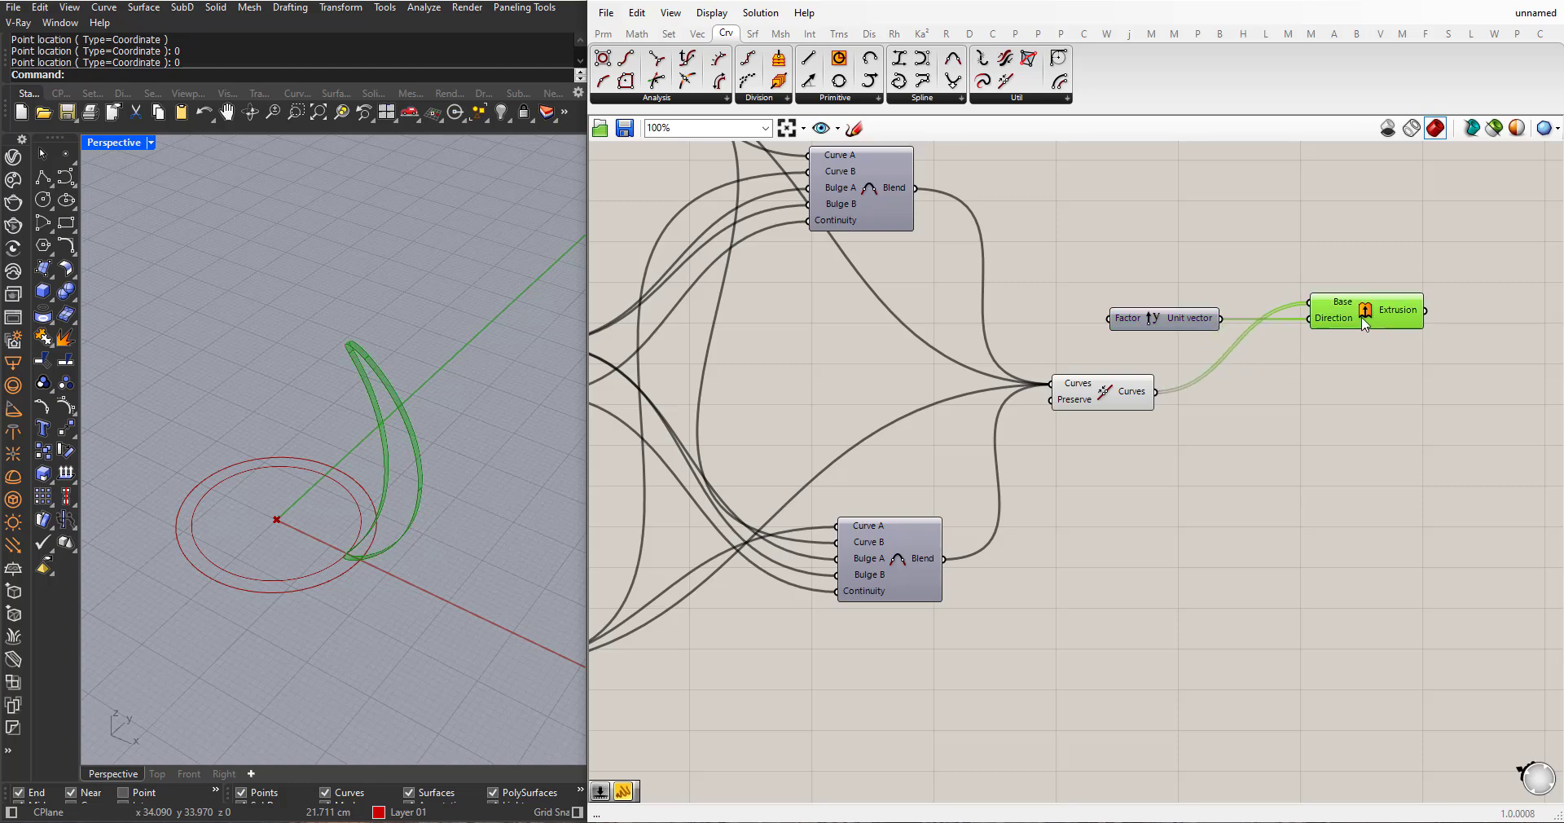
drag(1147, 327, 1170, 324)
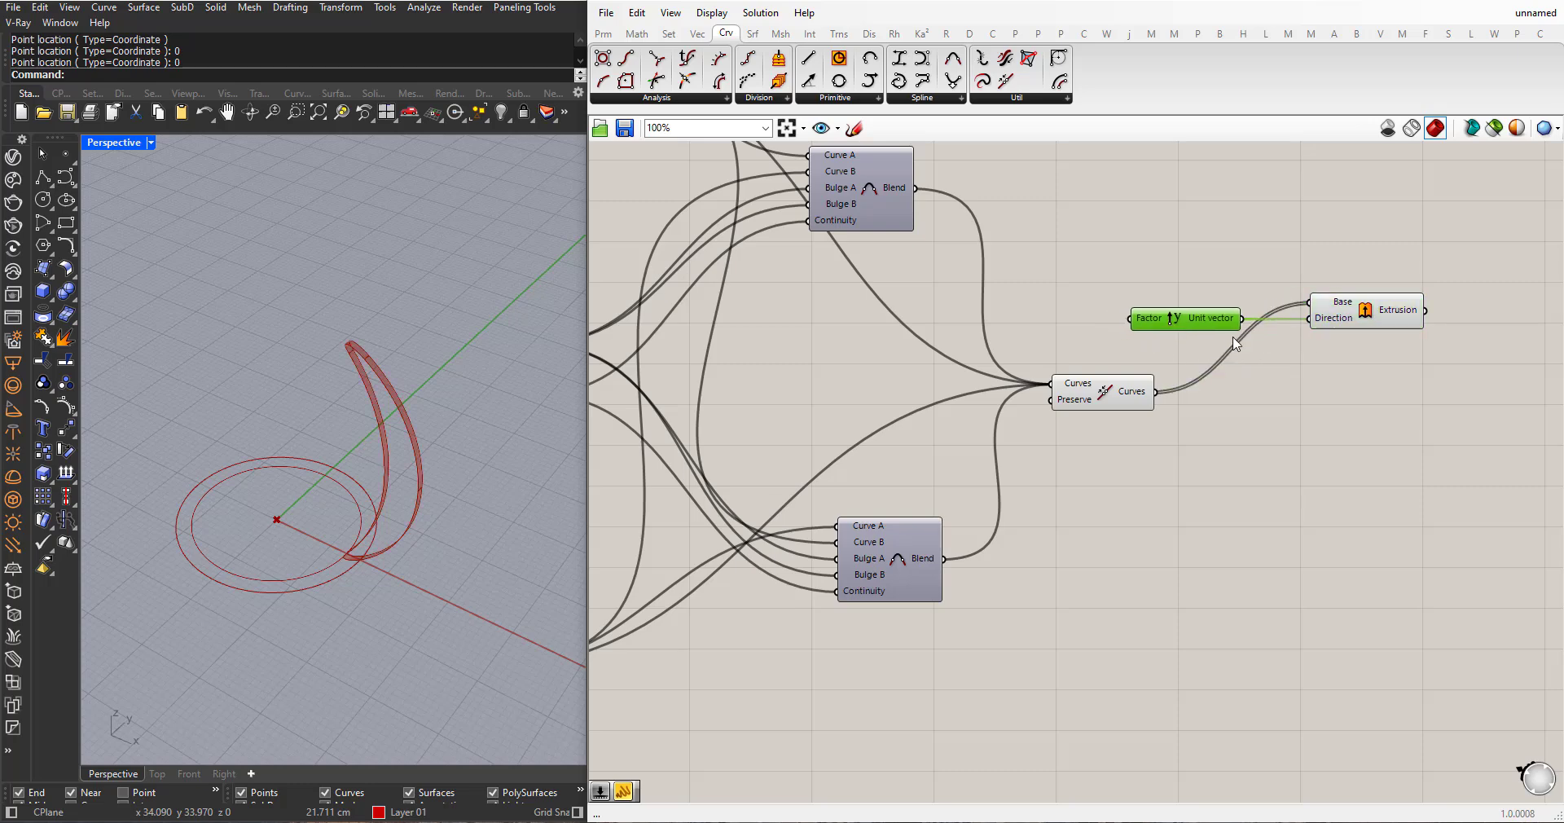
- Add a two-decimal number slider ranging from 0.00 to 5 and connect it to the Factor input of Unit Y
double_click(1099, 326)
text(0.00<5)
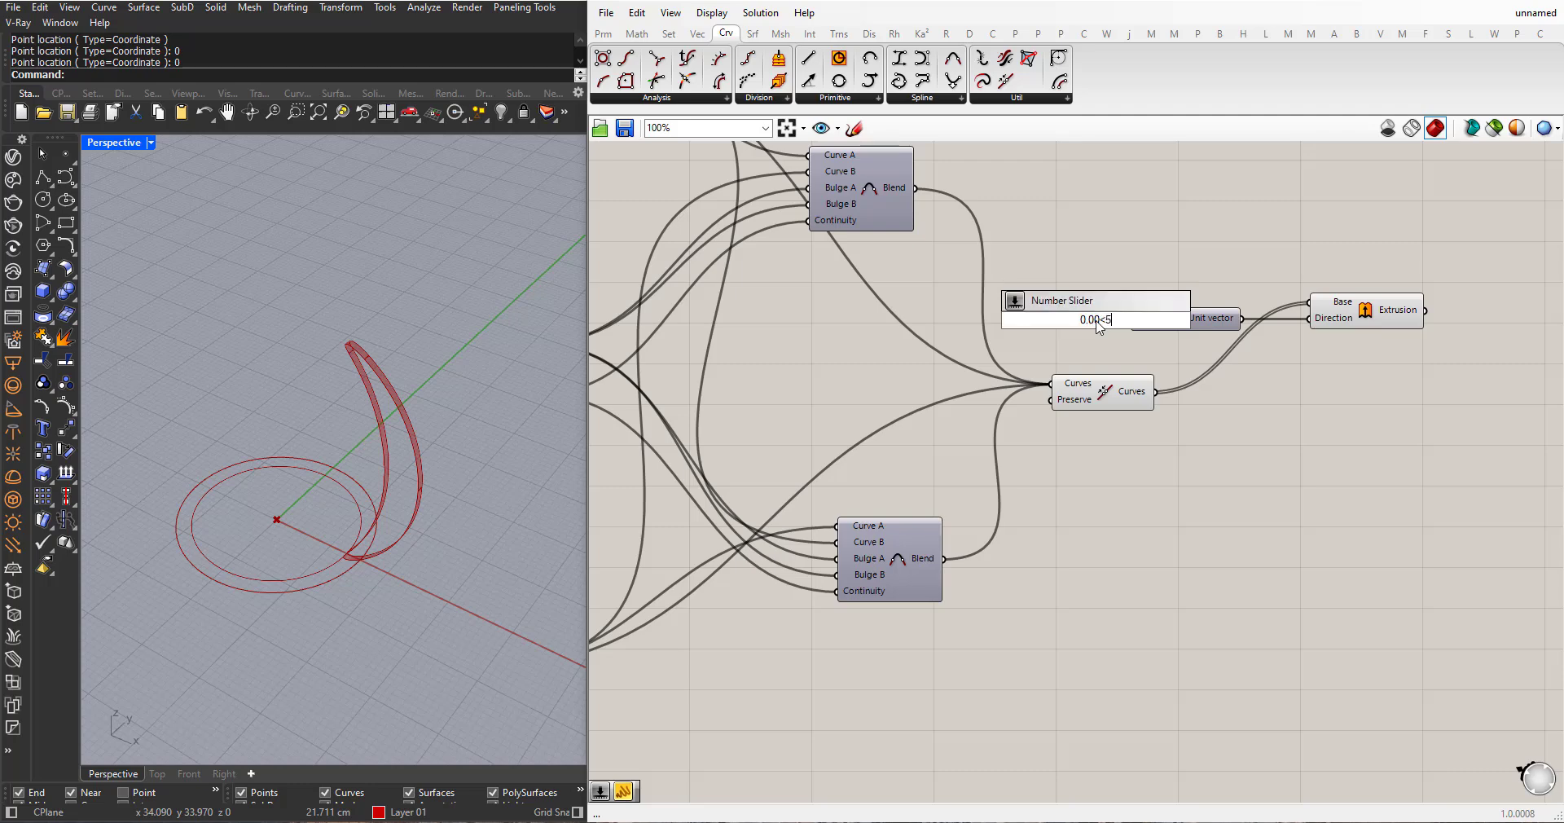
key(Return)
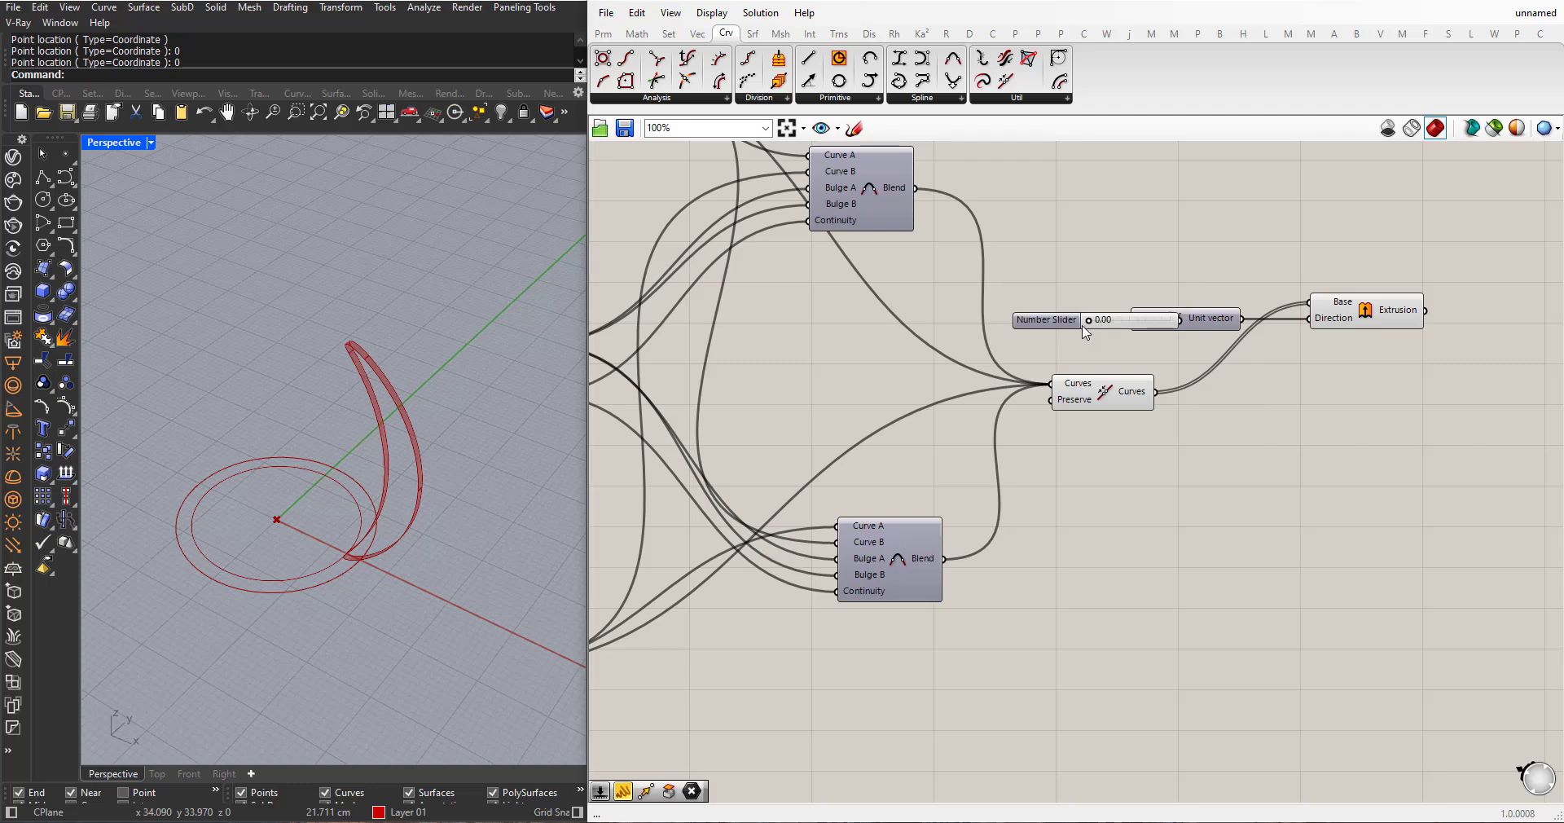
drag(1069, 326, 1001, 329)
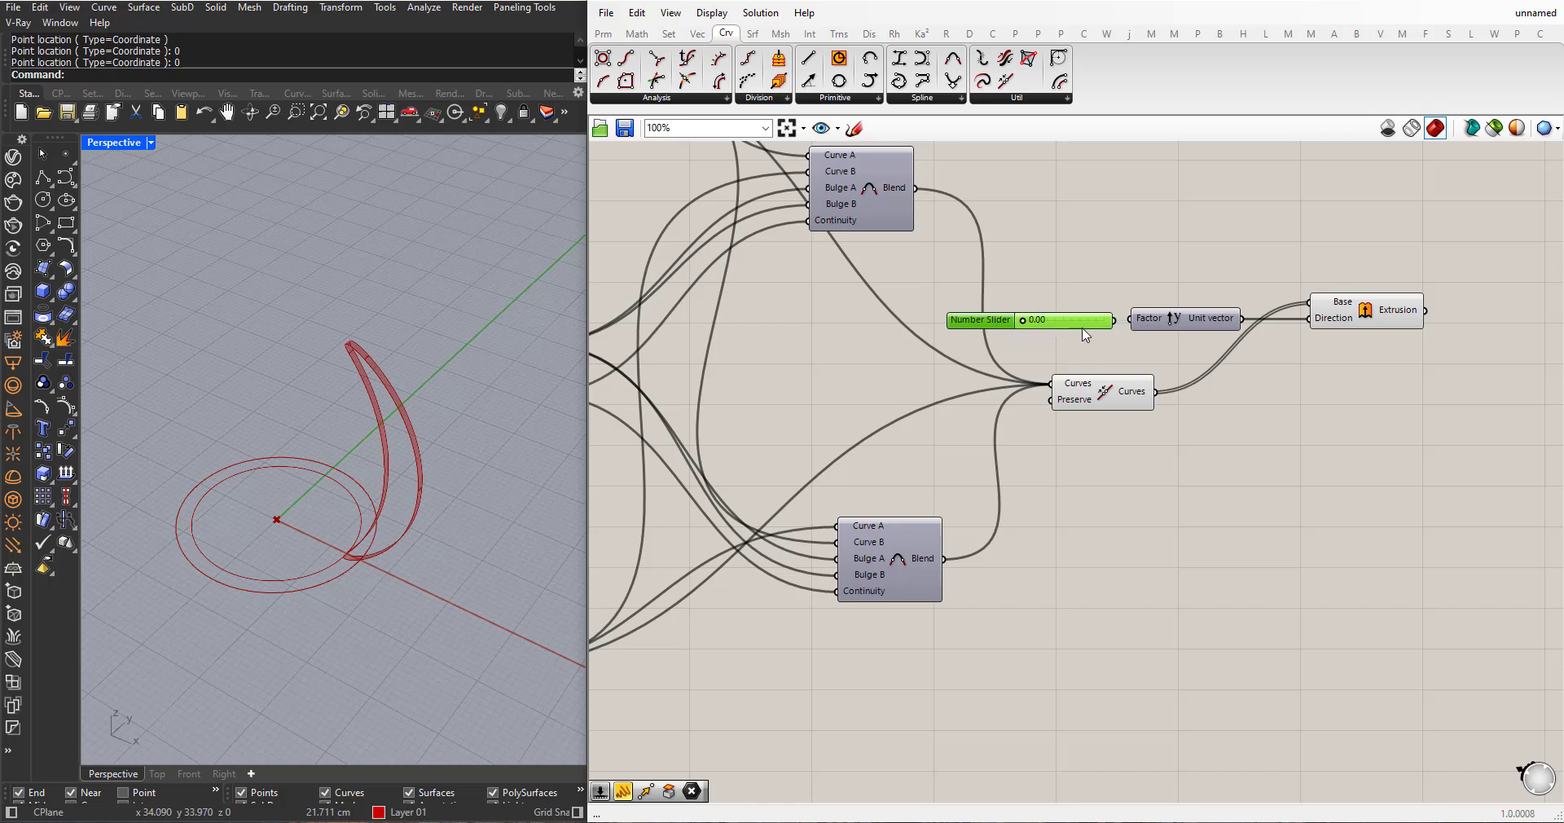
drag(1114, 321, 1131, 320)
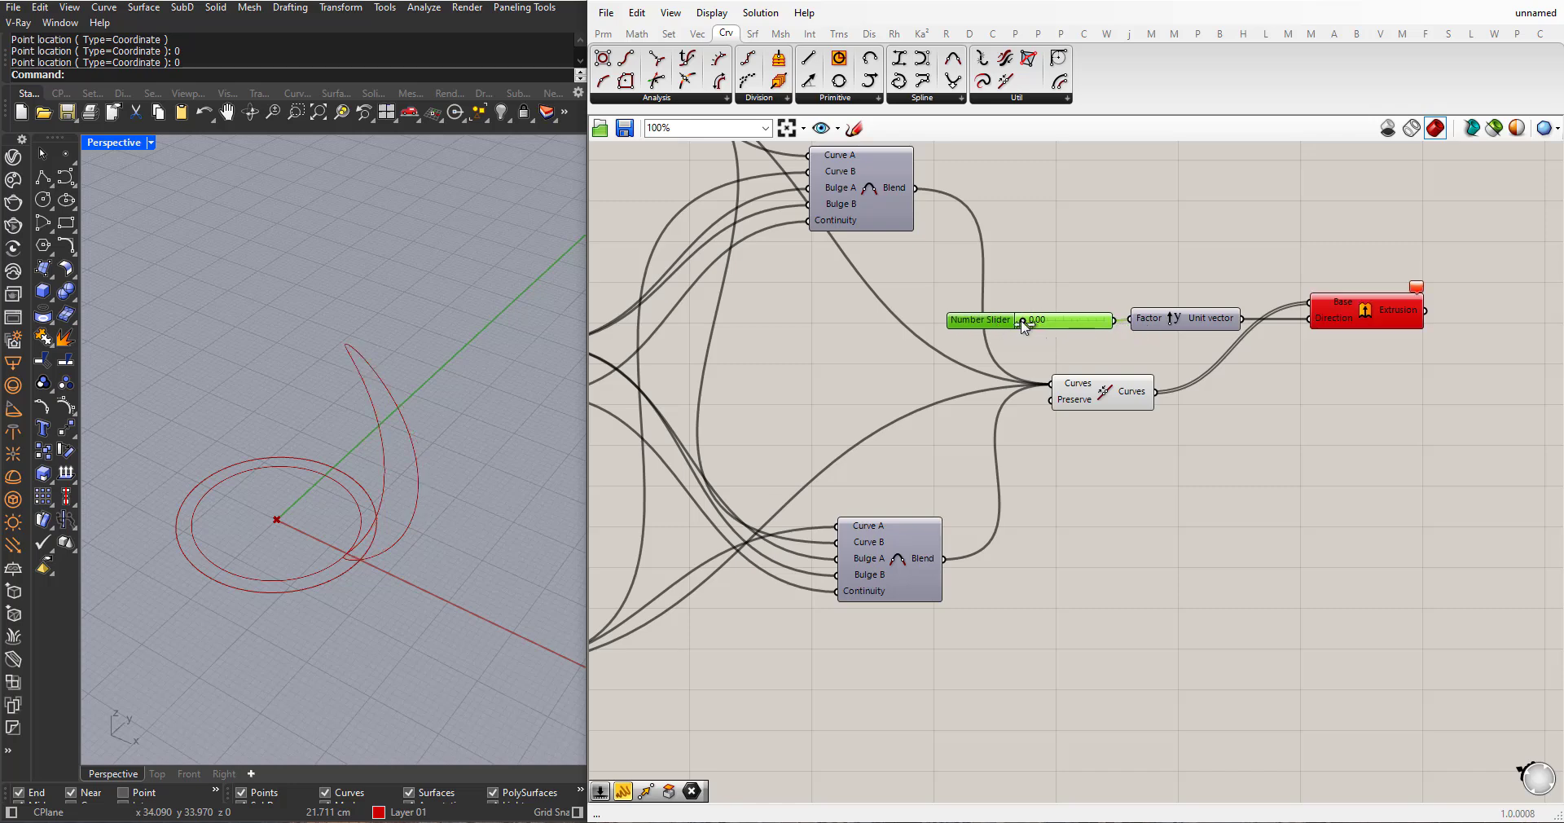
- Set the number slider feeding the Y unit vector to 0.85
drag(1022, 320, 1040, 320)
scroll(1035, 253, down, 2)
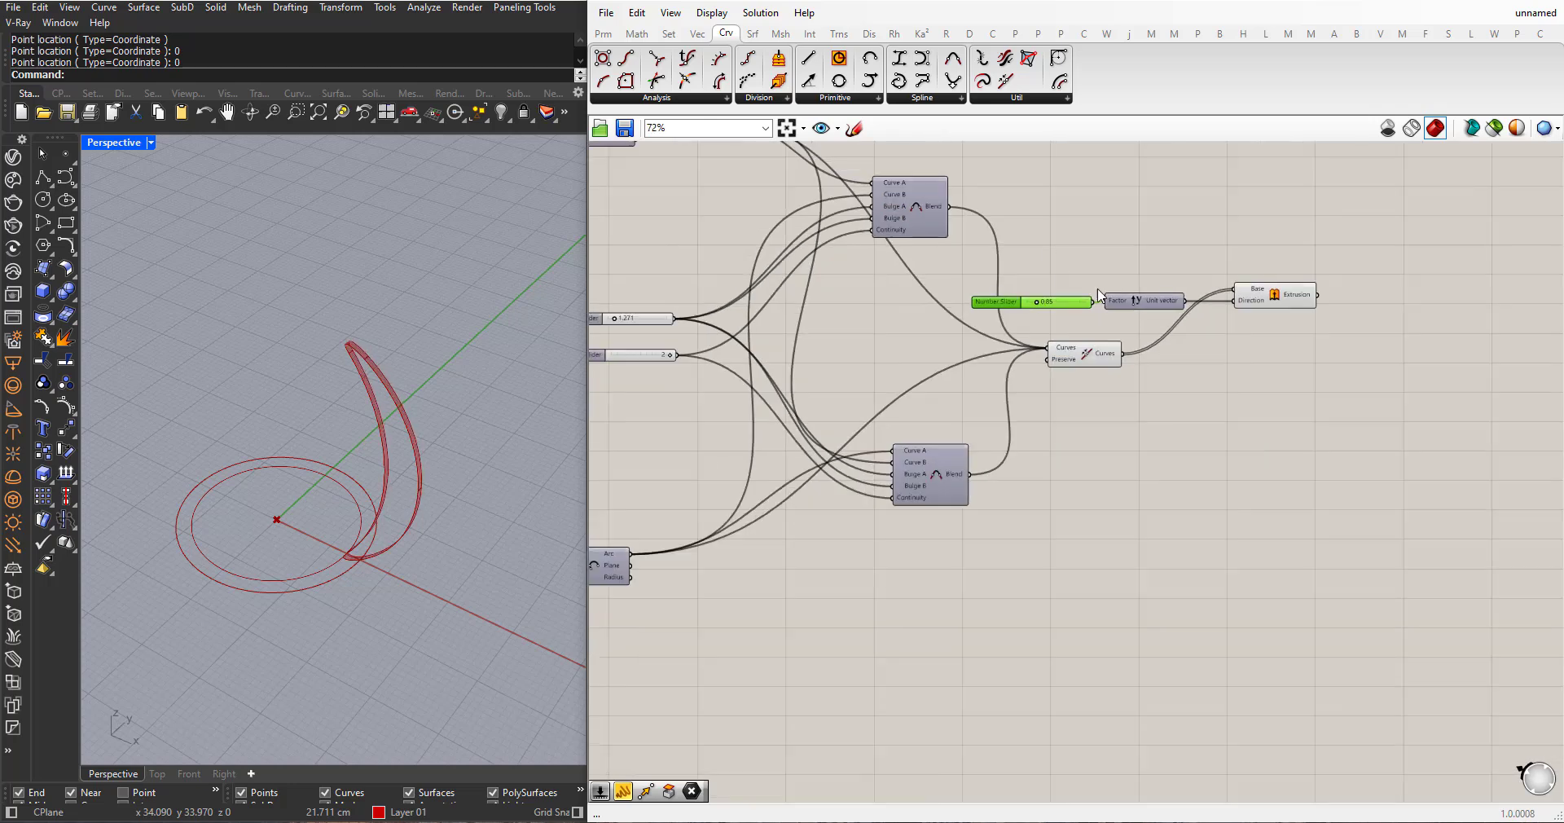
scroll(1215, 308, up, 2)
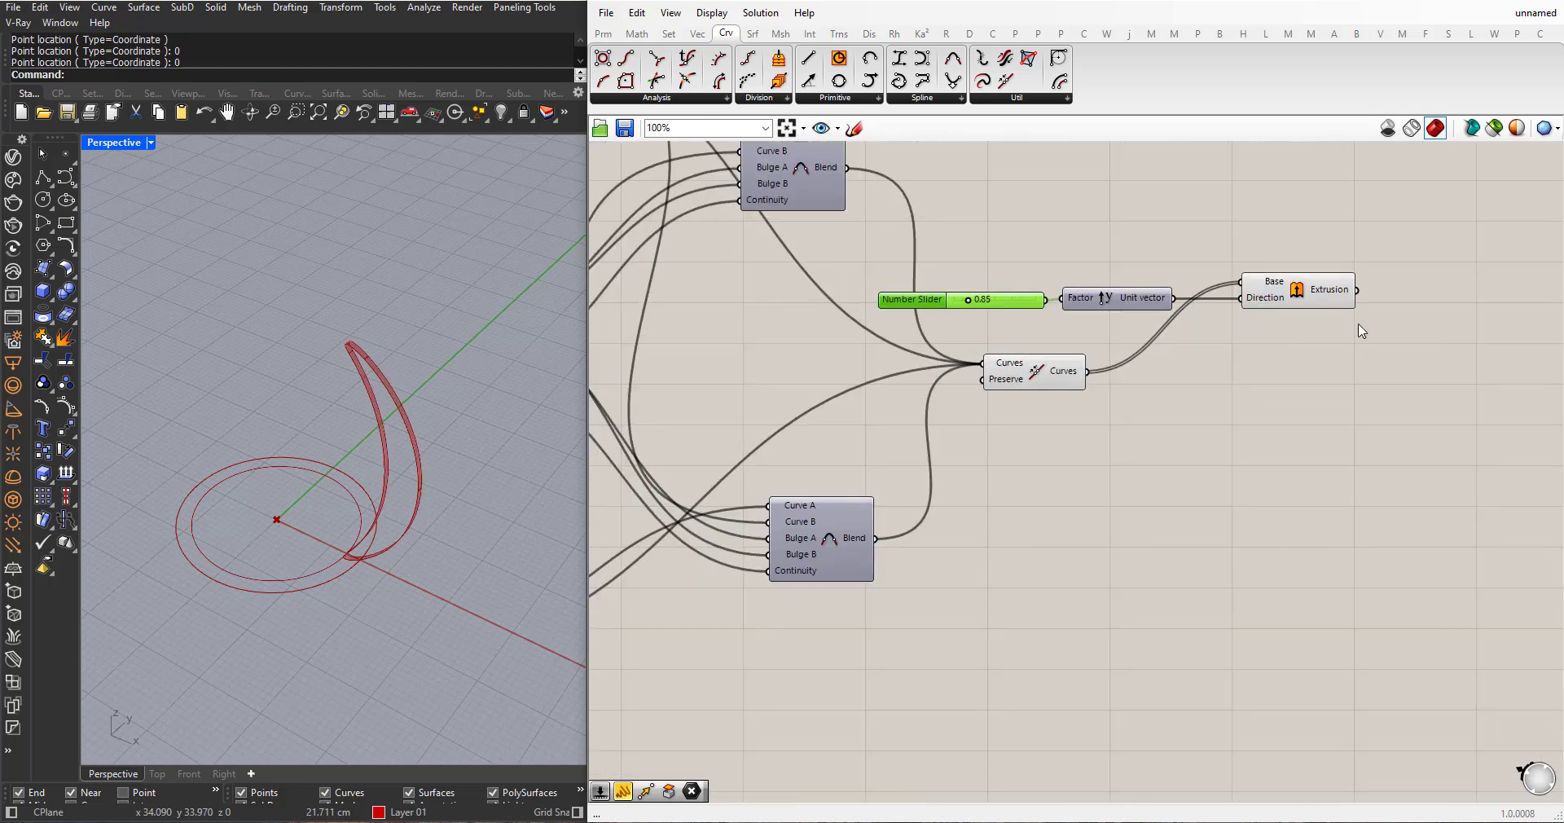
- Duplicate the Extrusion component below the original with its inputs connected, and apply the expression -x to the copy's Direction input
click(1324, 303)
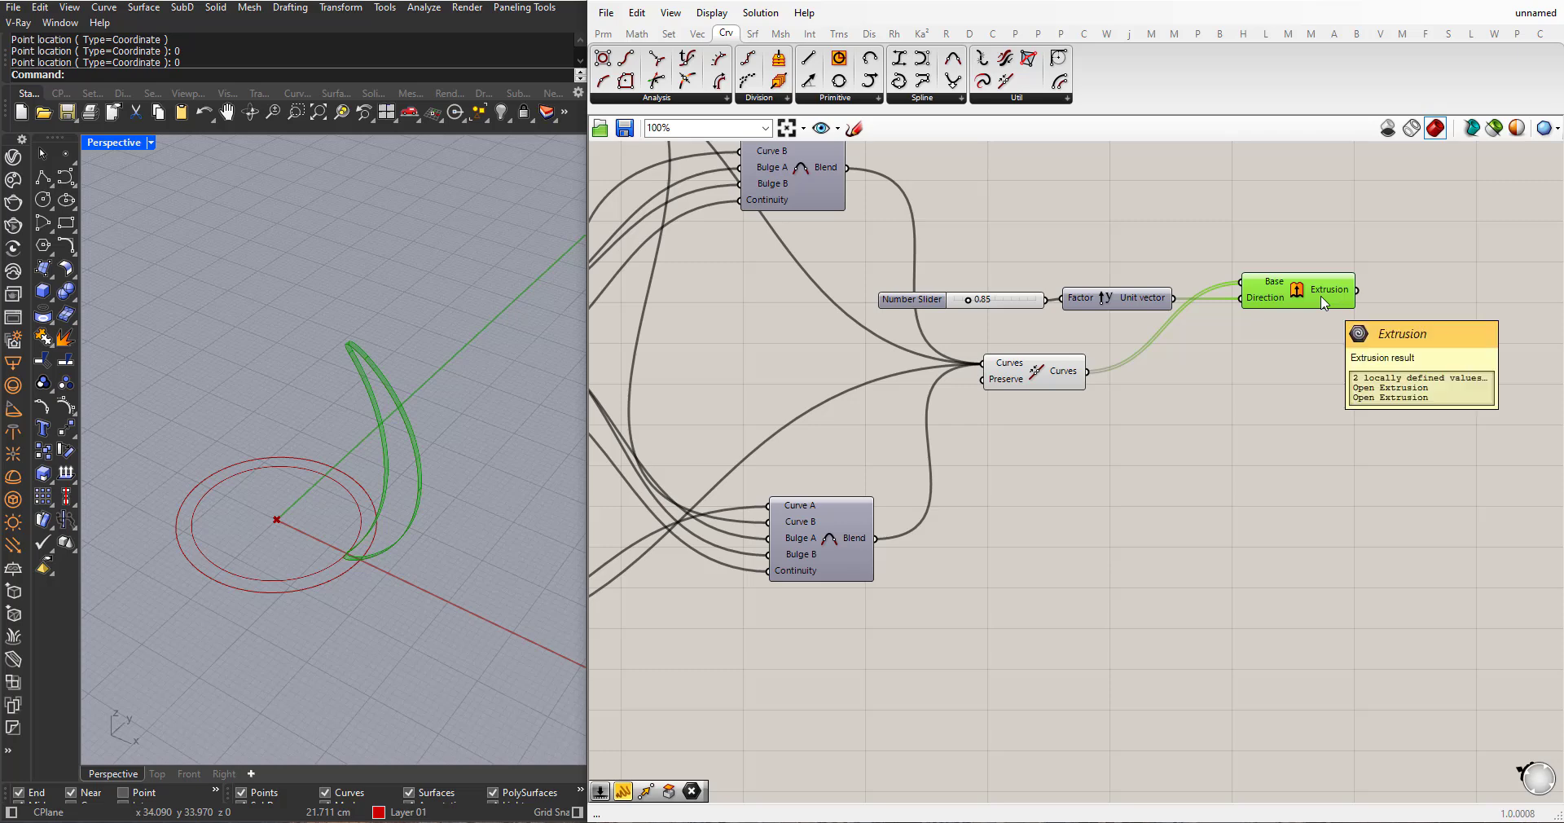
alt+drag(1324, 303, 1325, 474)
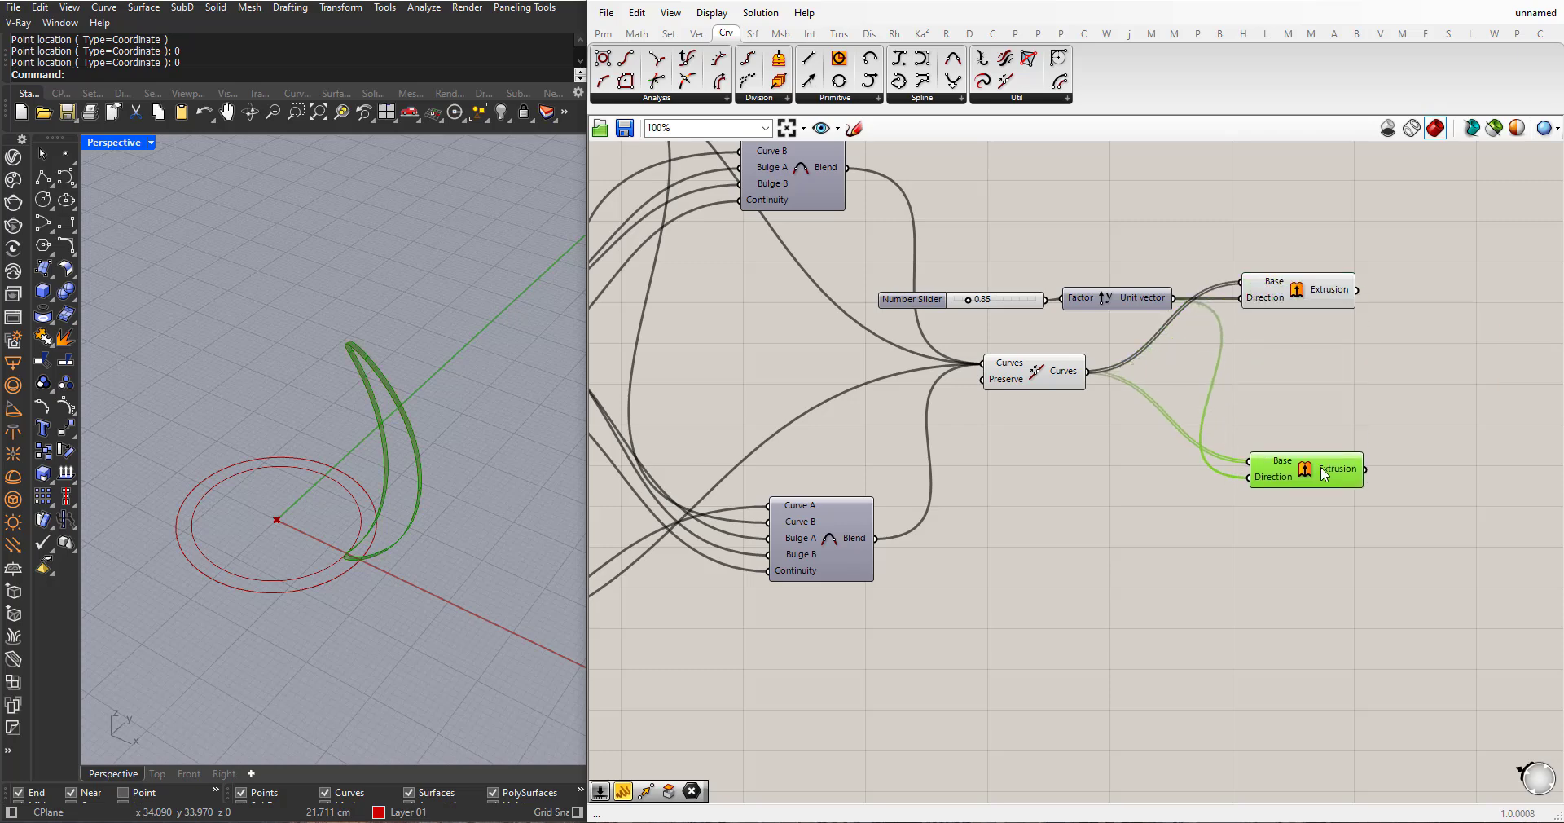
scroll(1291, 489, up, 2)
right_click(1269, 483)
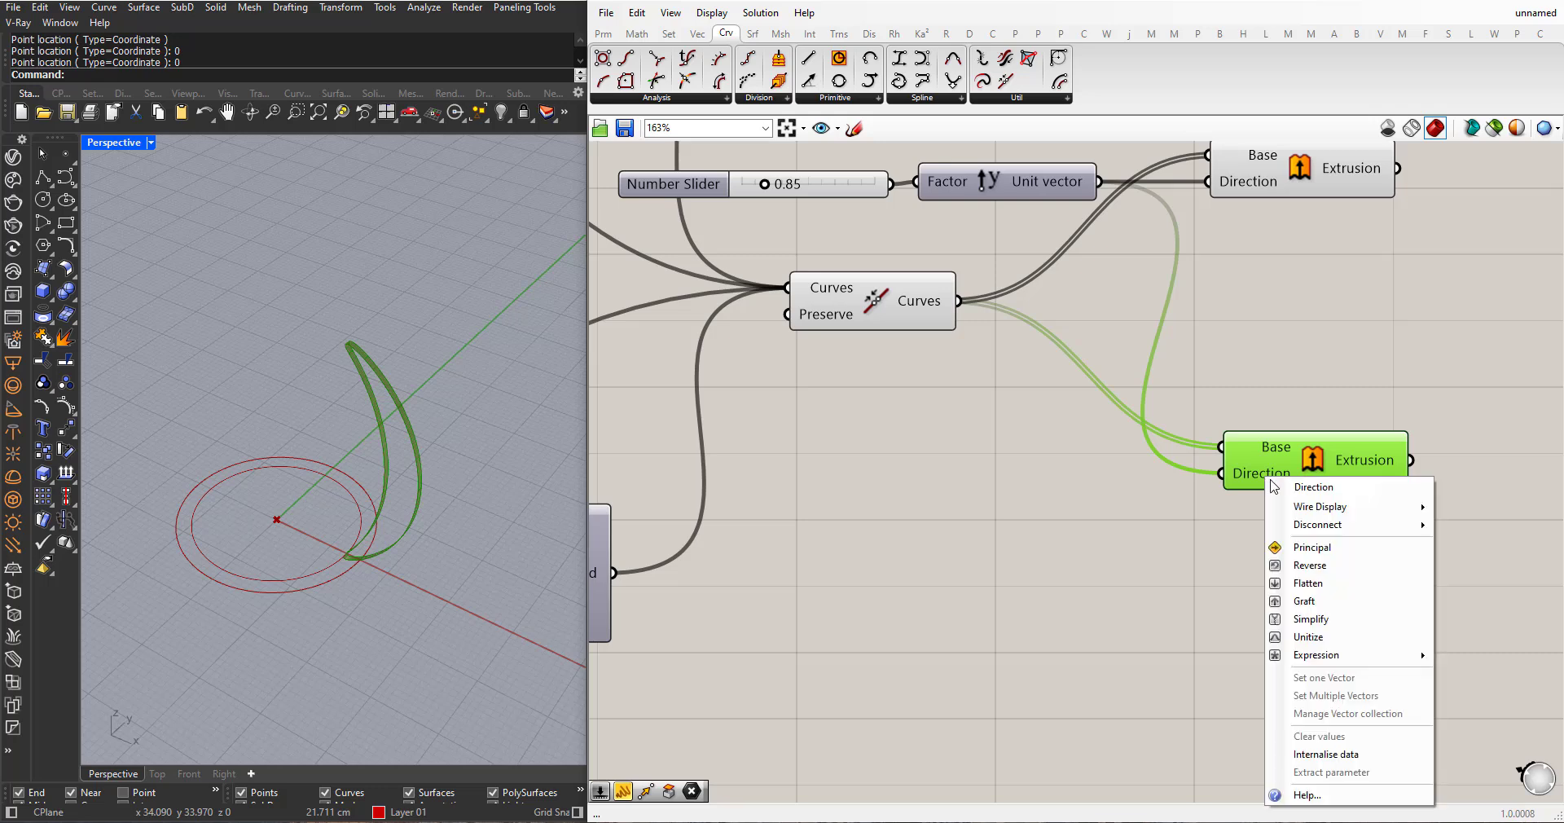
mouse_move(1367, 657)
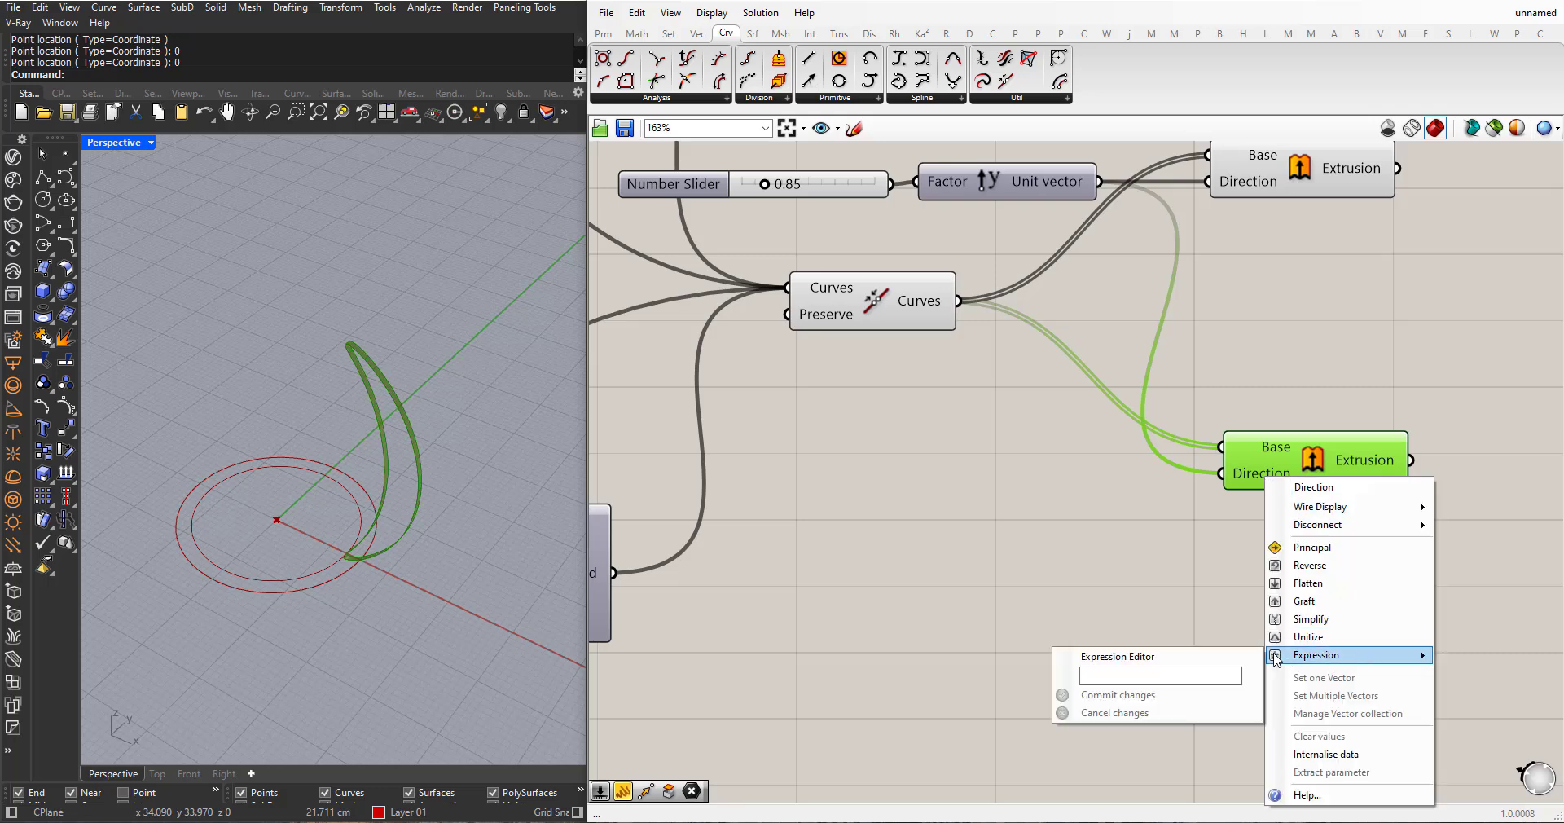
click(1232, 680)
text(-)
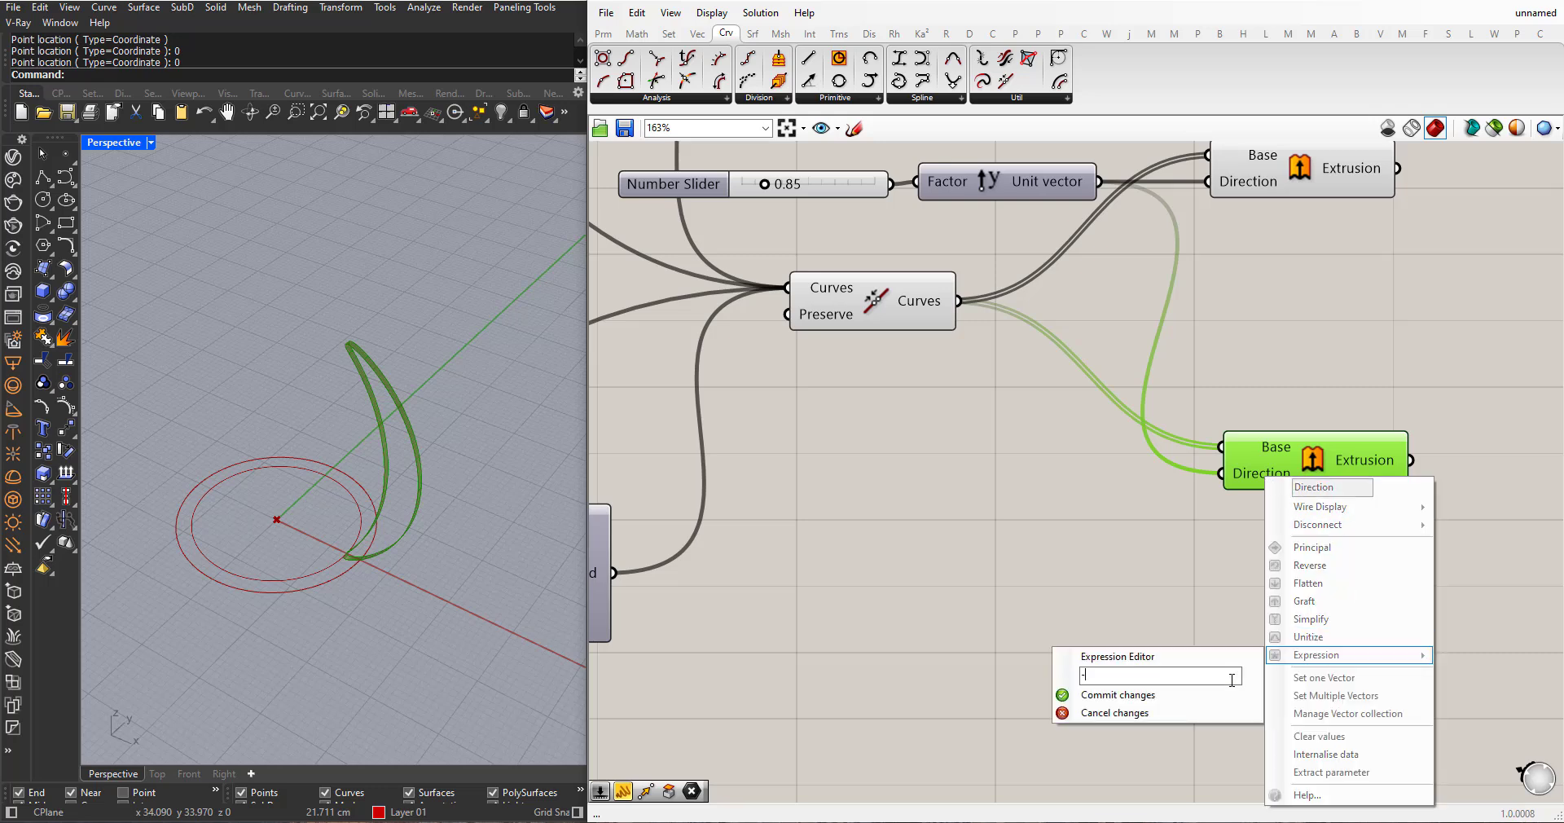
text(x)
click(1229, 697)
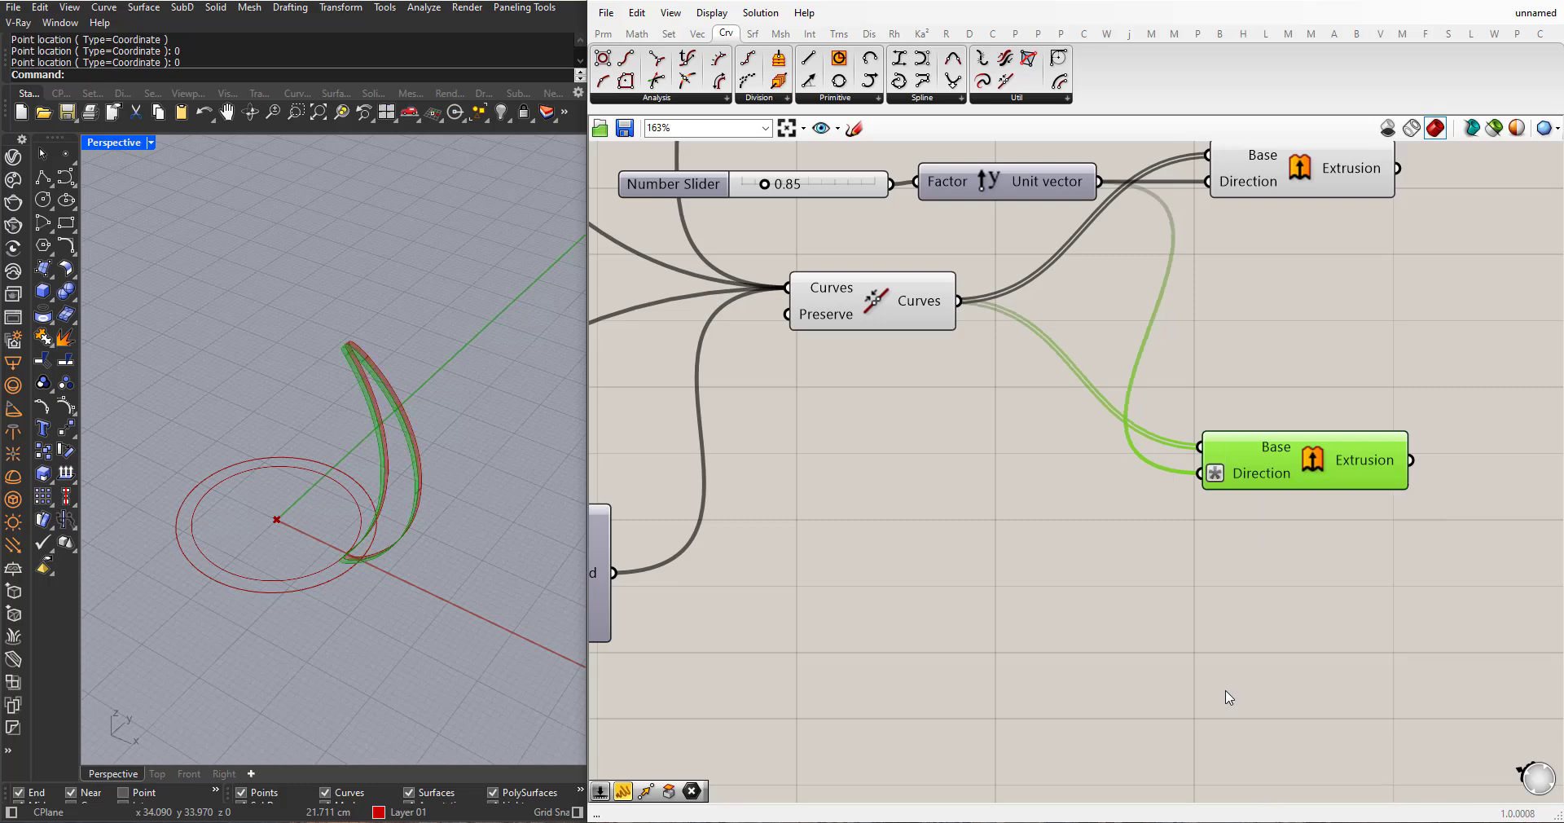
right_drag(562, 491, 571, 439)
click(1034, 585)
- Move the number slider and Y unit vector together to below the Join Curves component
scroll(967, 423, down, 3)
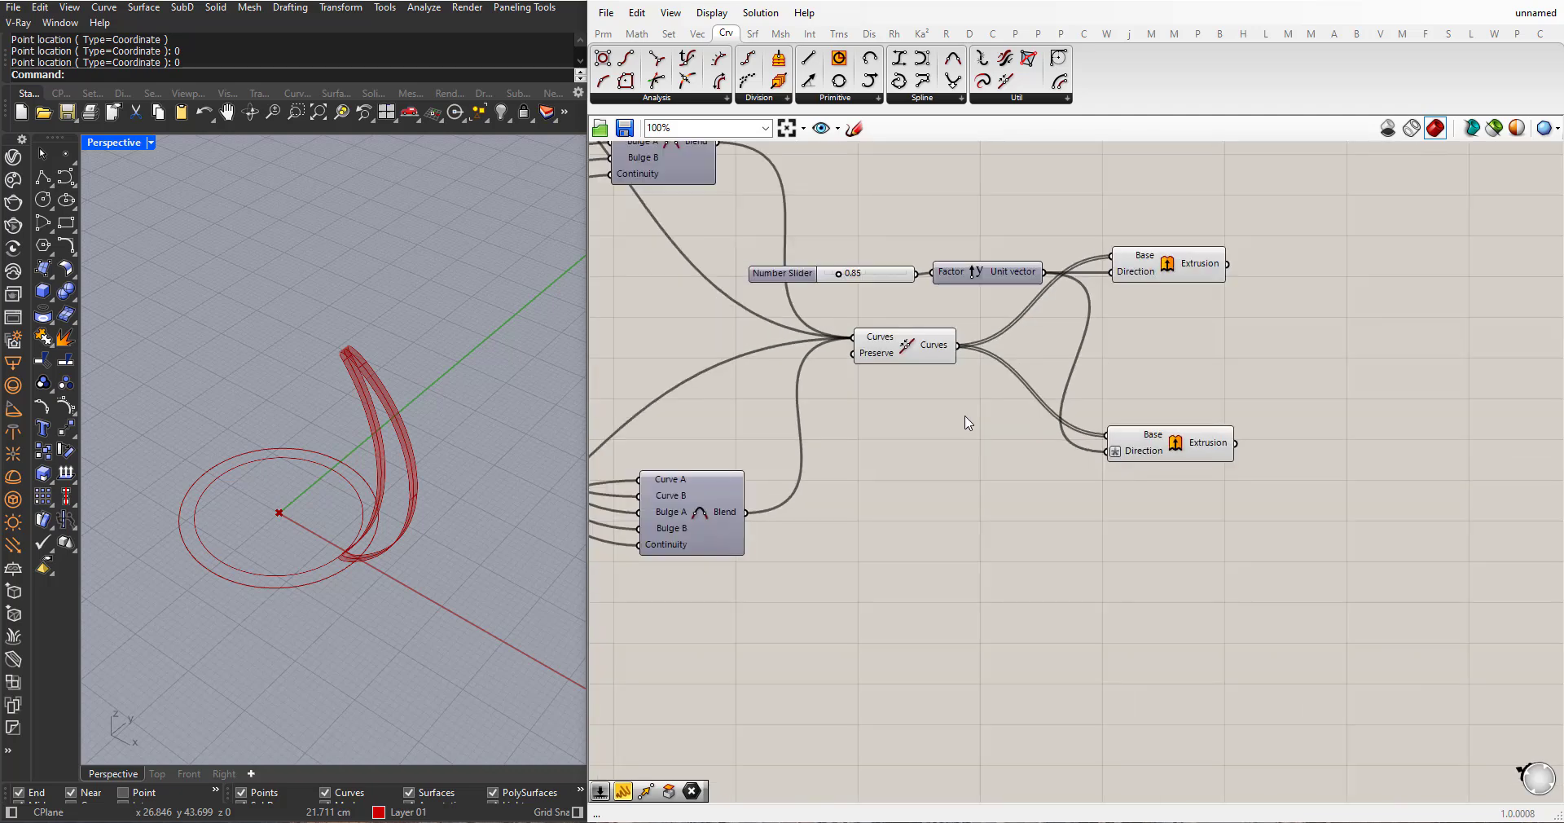
drag(1002, 314, 819, 239)
drag(974, 284, 930, 416)
- Set the extrusion distance slider to 0.10
scroll(811, 421, up, 4)
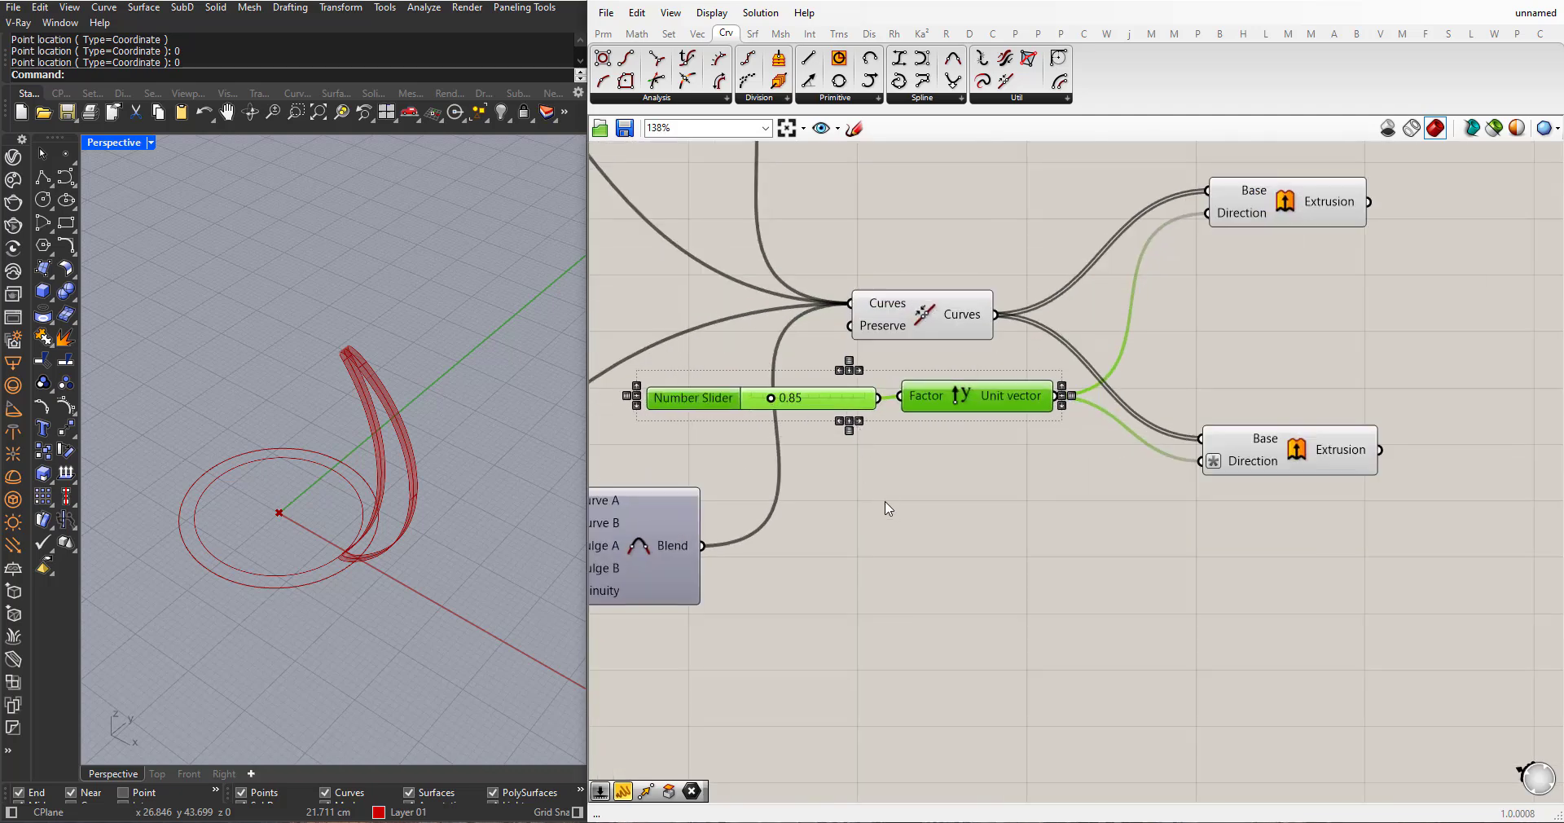
click(766, 420)
click(849, 405)
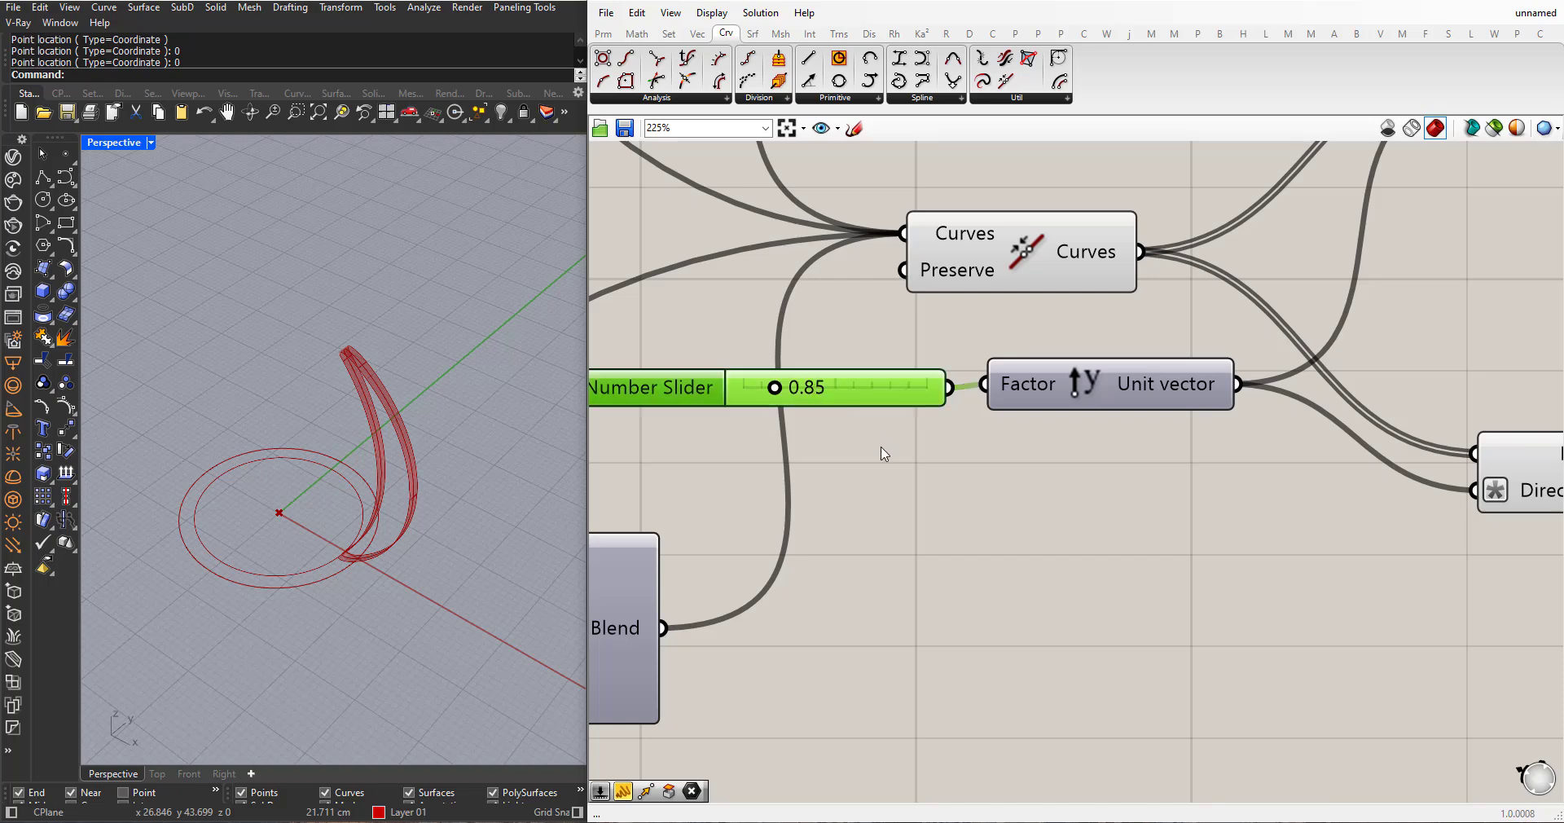
double_click(844, 397)
drag(848, 388, 818, 388)
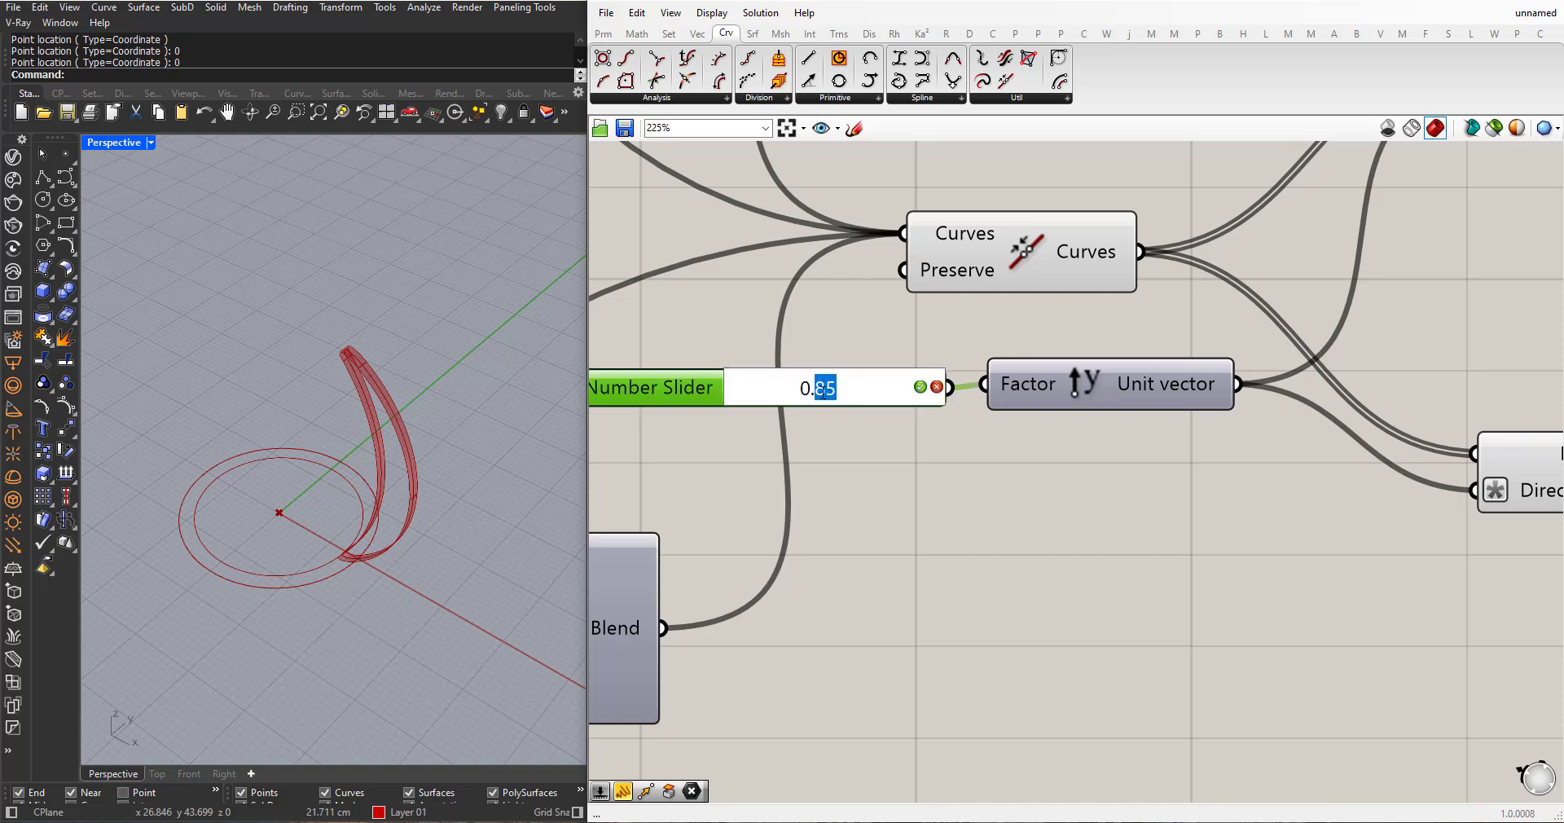
text(2)
click(918, 387)
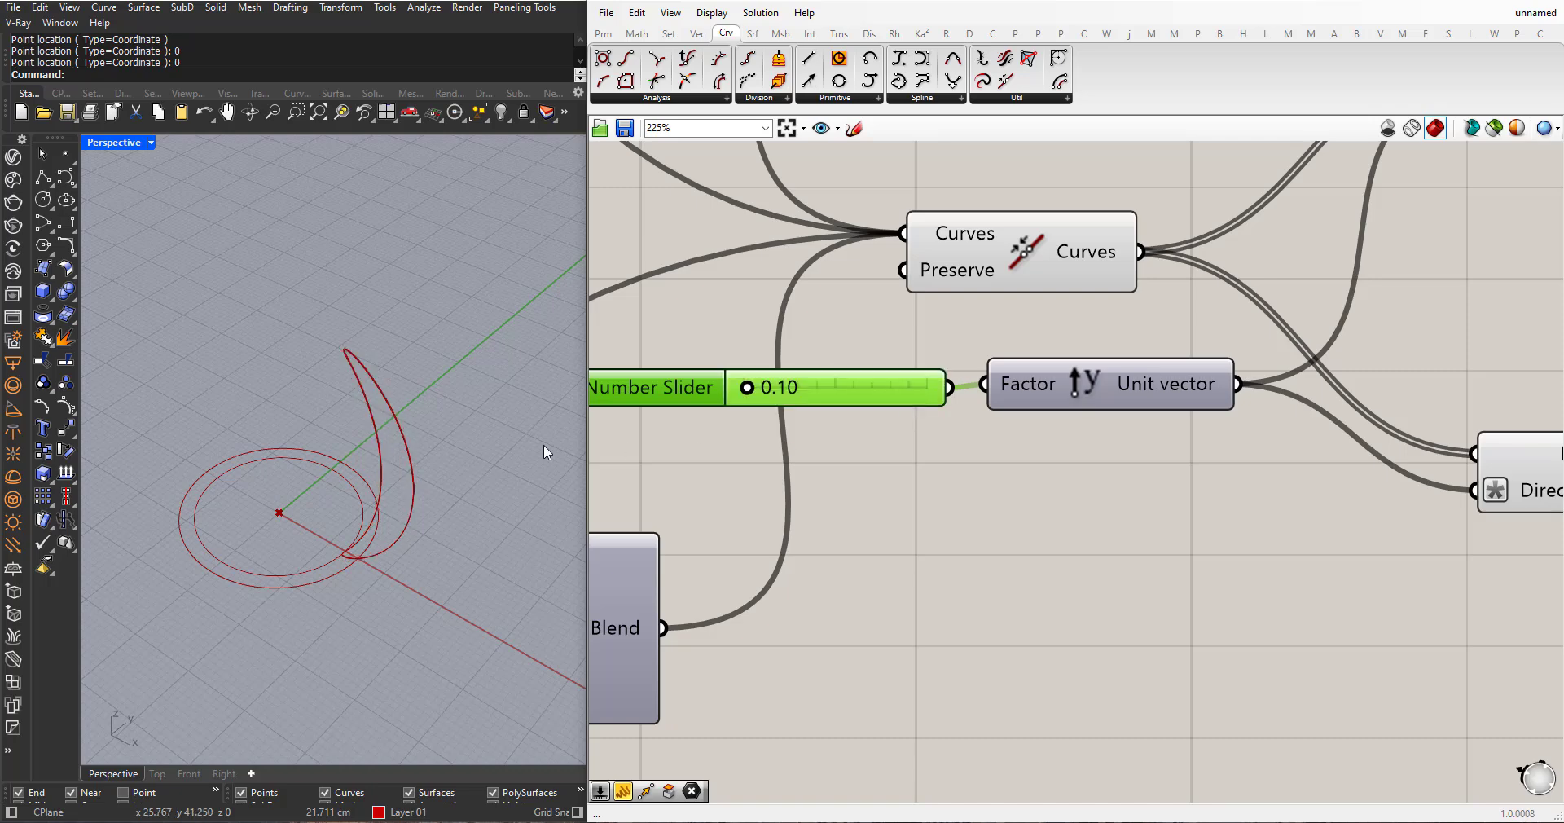
- Set the number slider driving the Y unit vector to 0.20
scroll(375, 462, up, 3)
scroll(873, 491, down, 2)
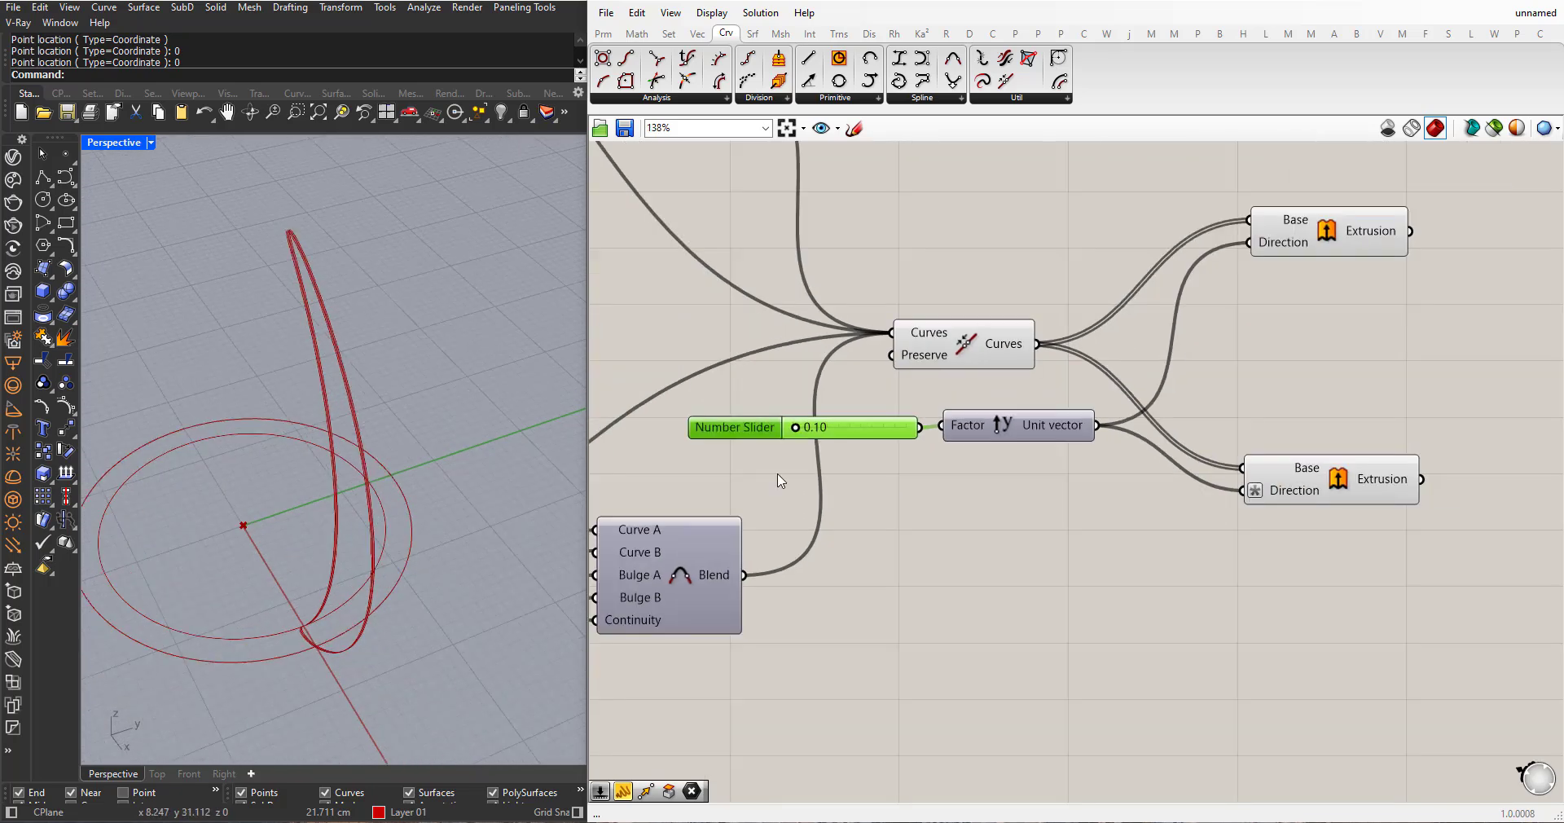
scroll(316, 224, up, 1)
scroll(316, 222, up, 2)
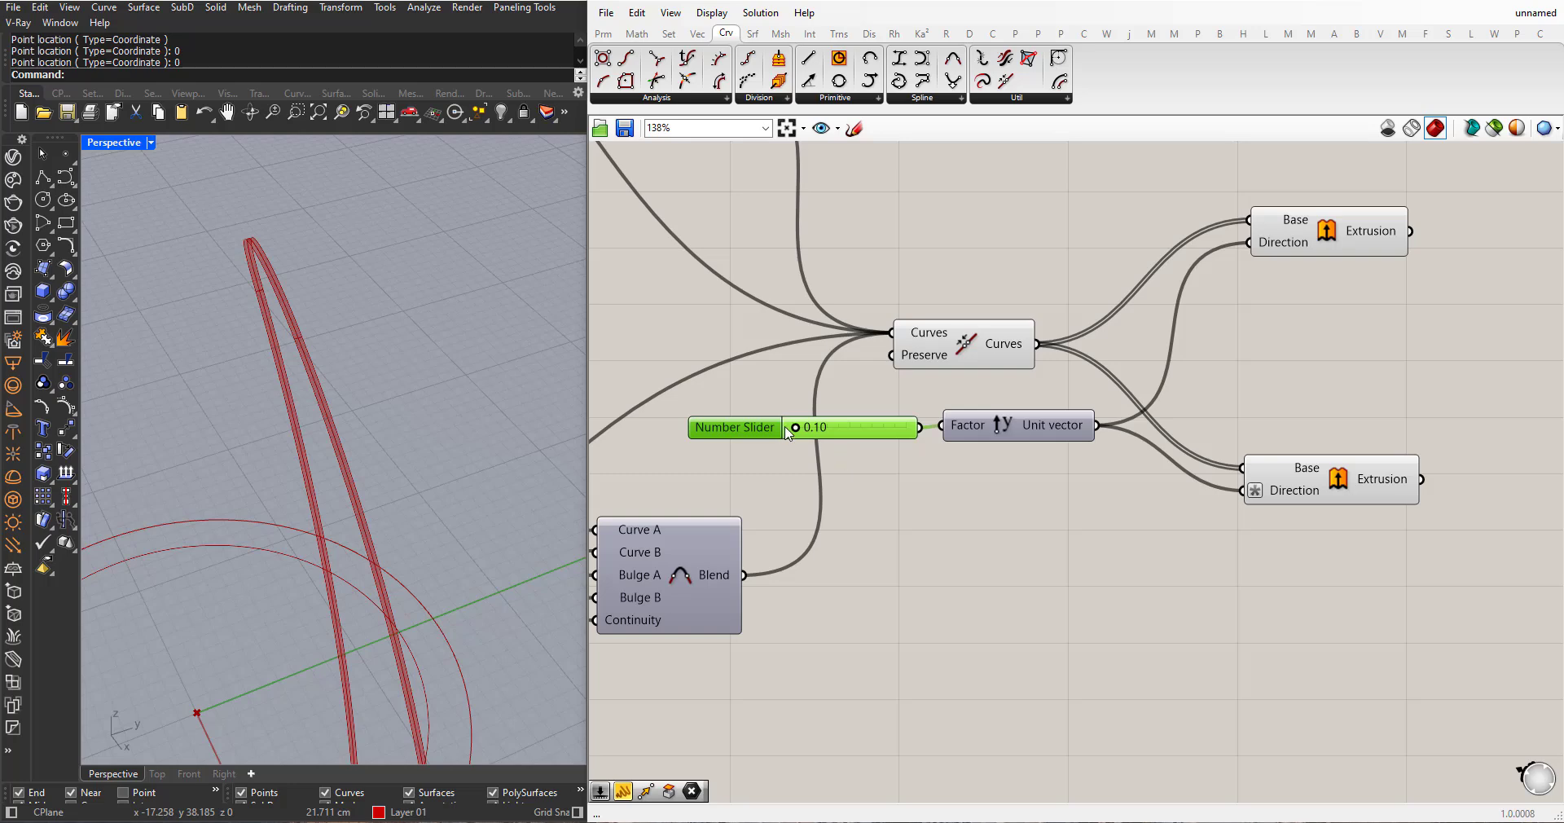
double_click(837, 430)
drag(846, 435, 831, 430)
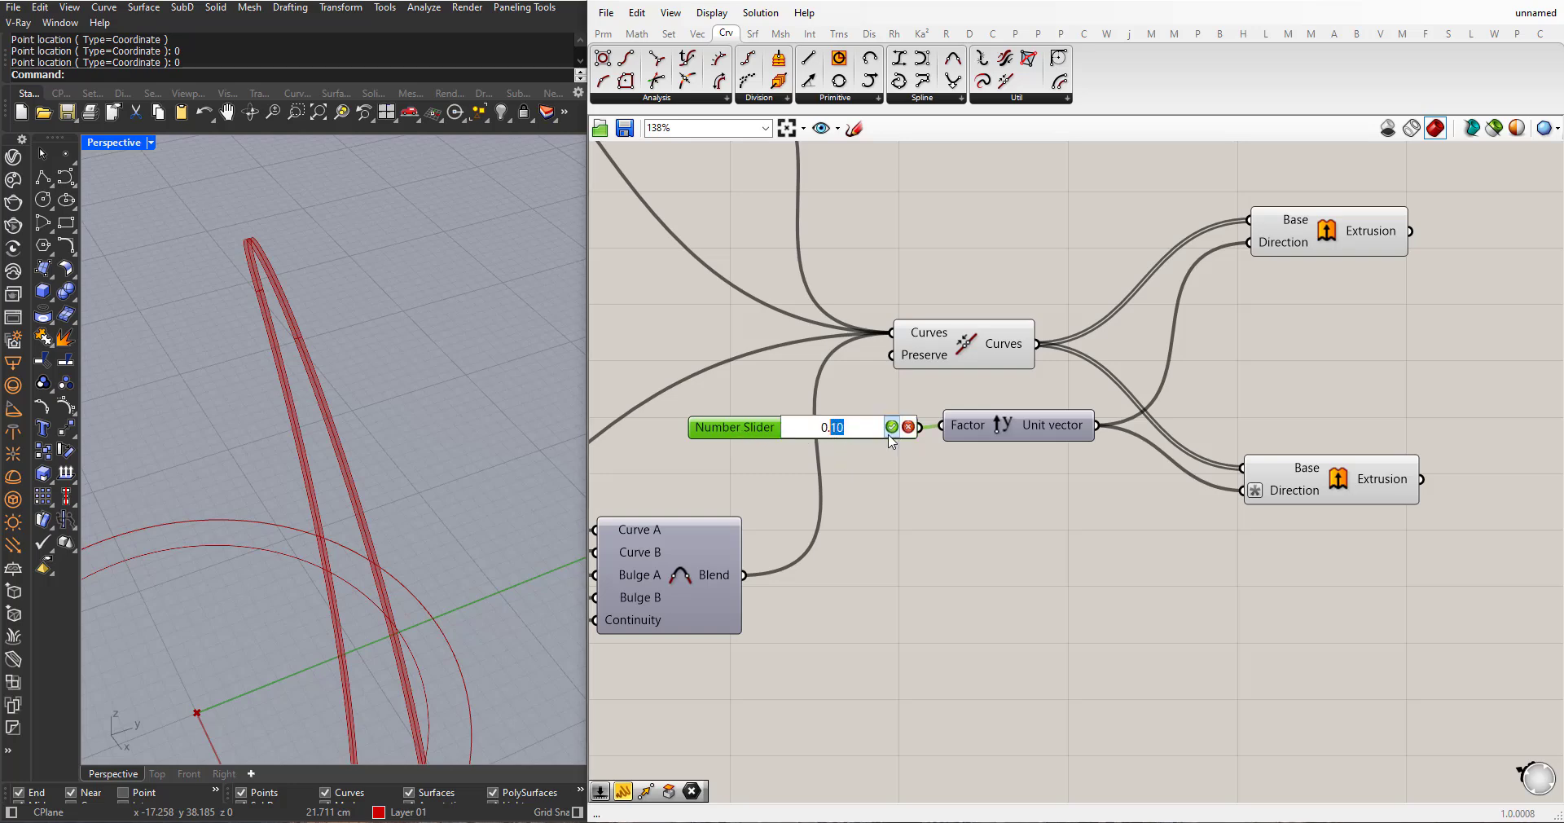
text(2)
click(892, 426)
scroll(756, 423, up, 2)
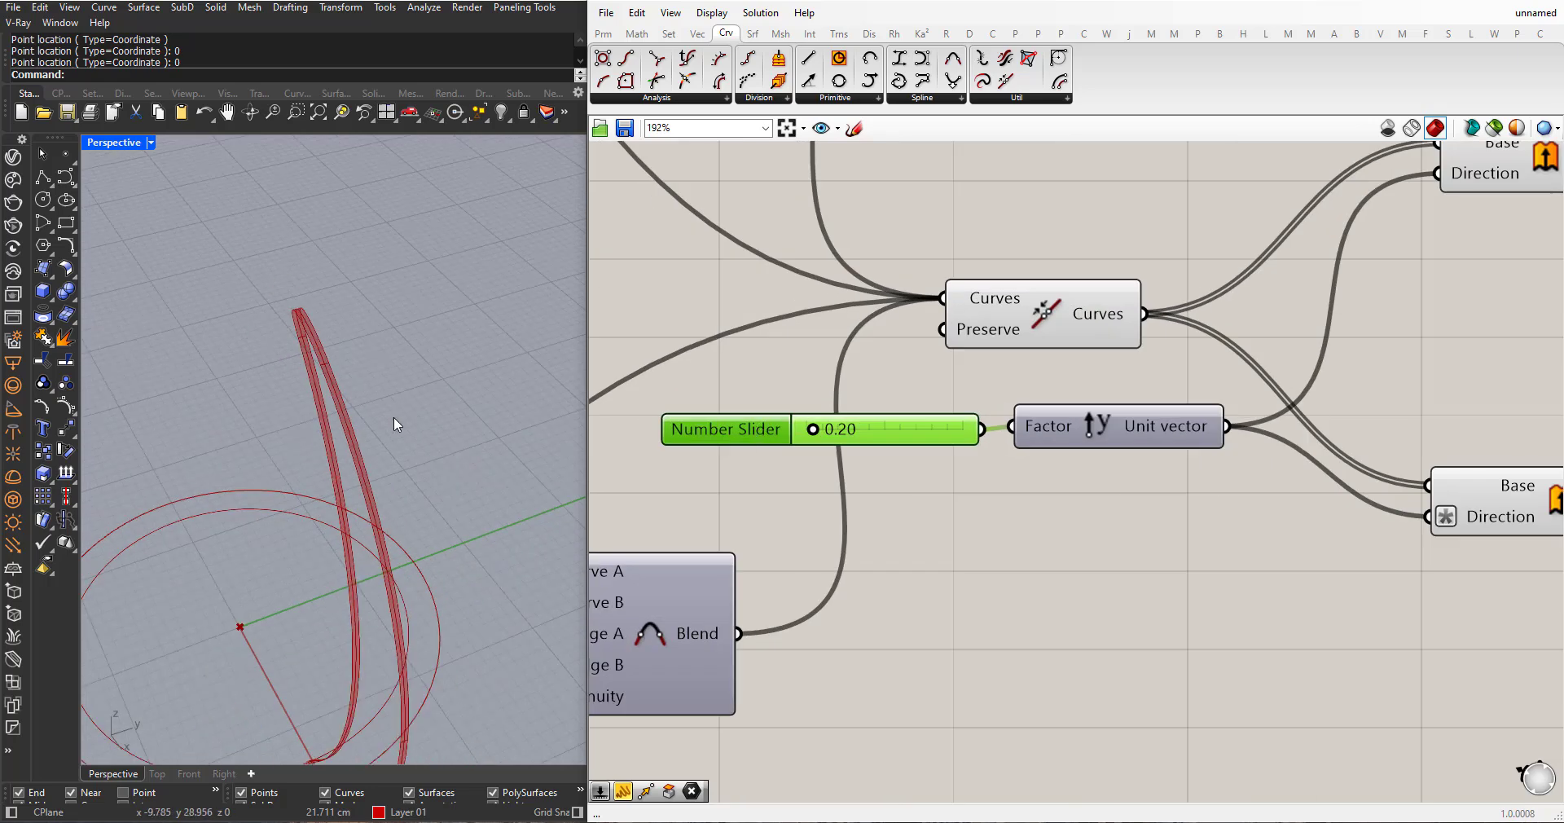
scroll(764, 445, down, 6)
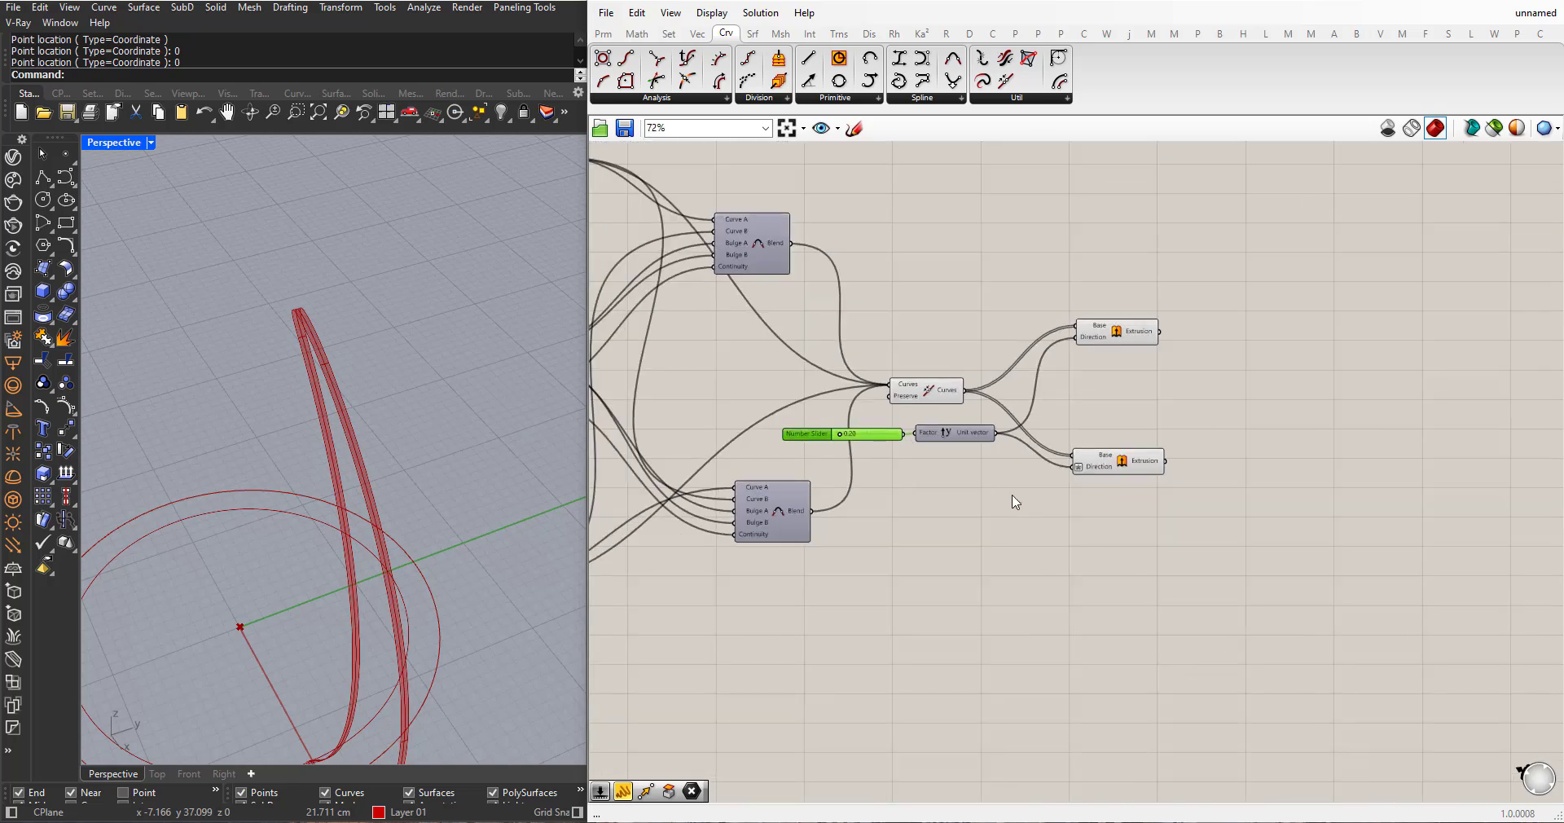
- Add a Brep Join component and connect both Extrusion outputs to its Breps input
scroll(1012, 495, down, 1)
scroll(1174, 445, up, 3)
click(1058, 296)
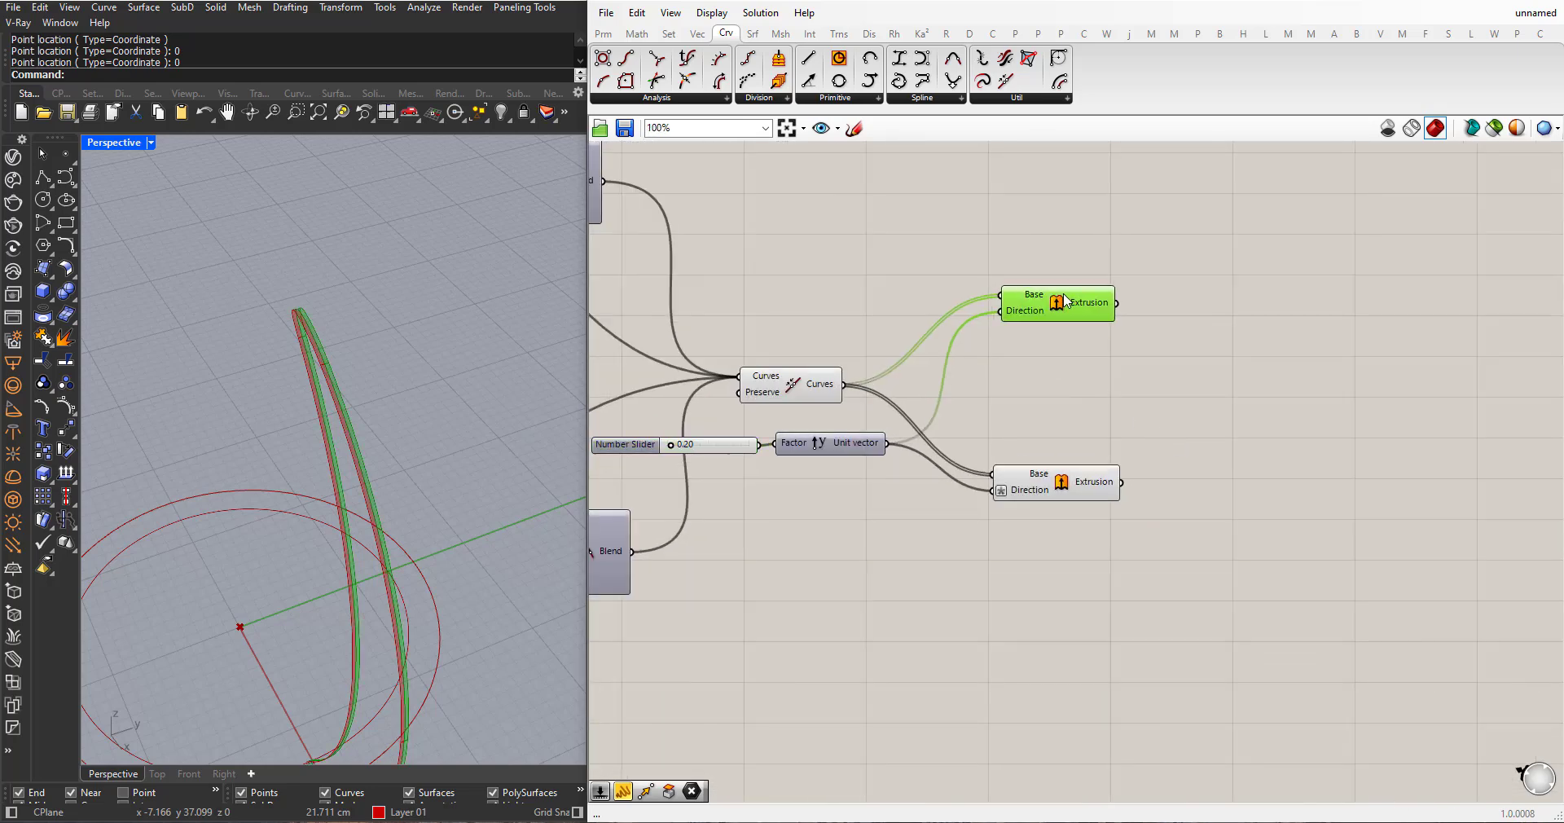
click(1141, 414)
double_click(1262, 530)
text(join)
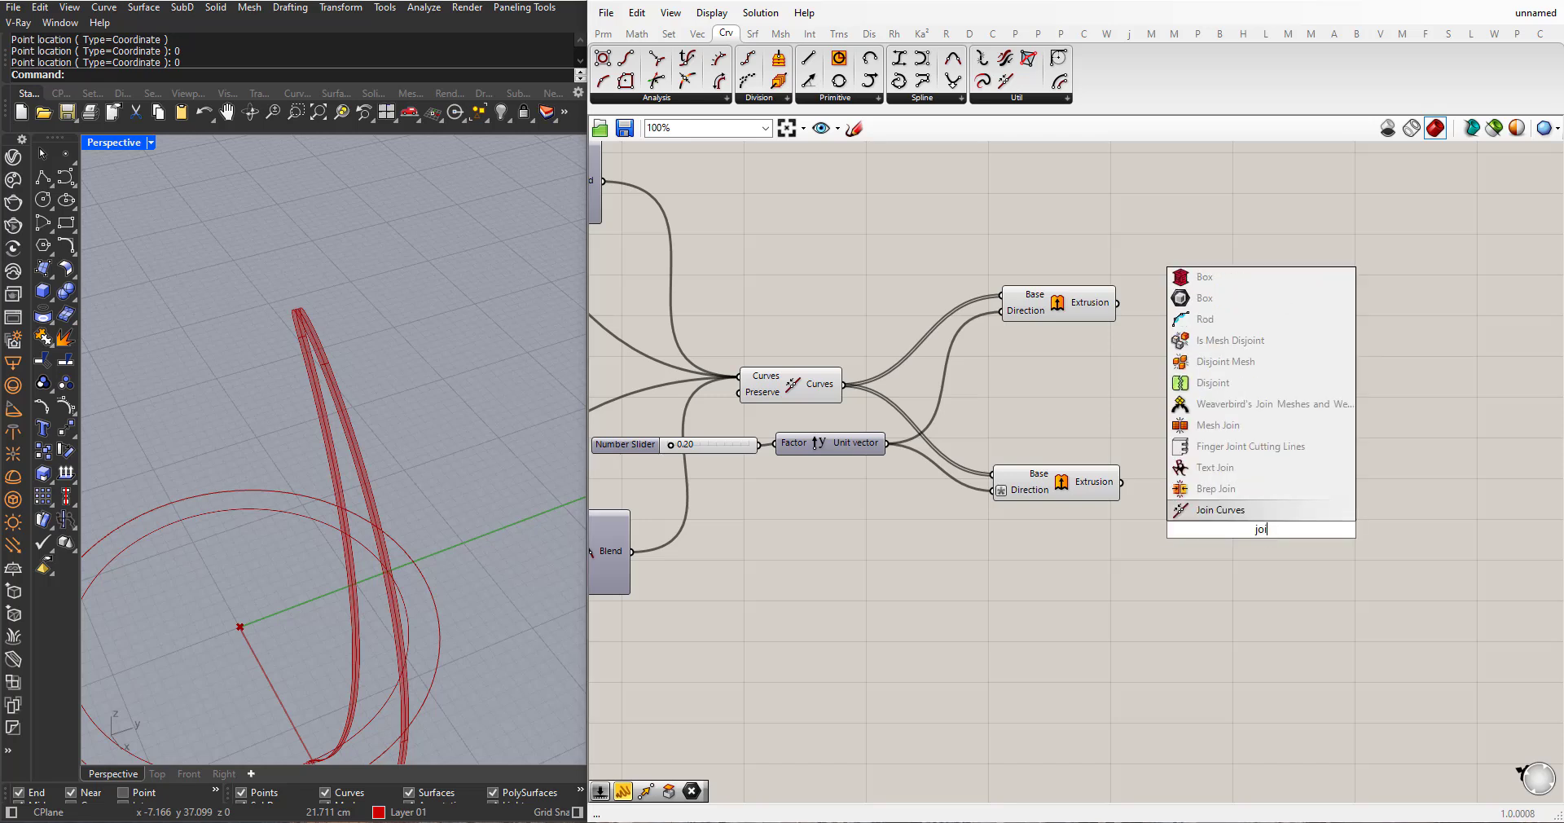
click(1215, 488)
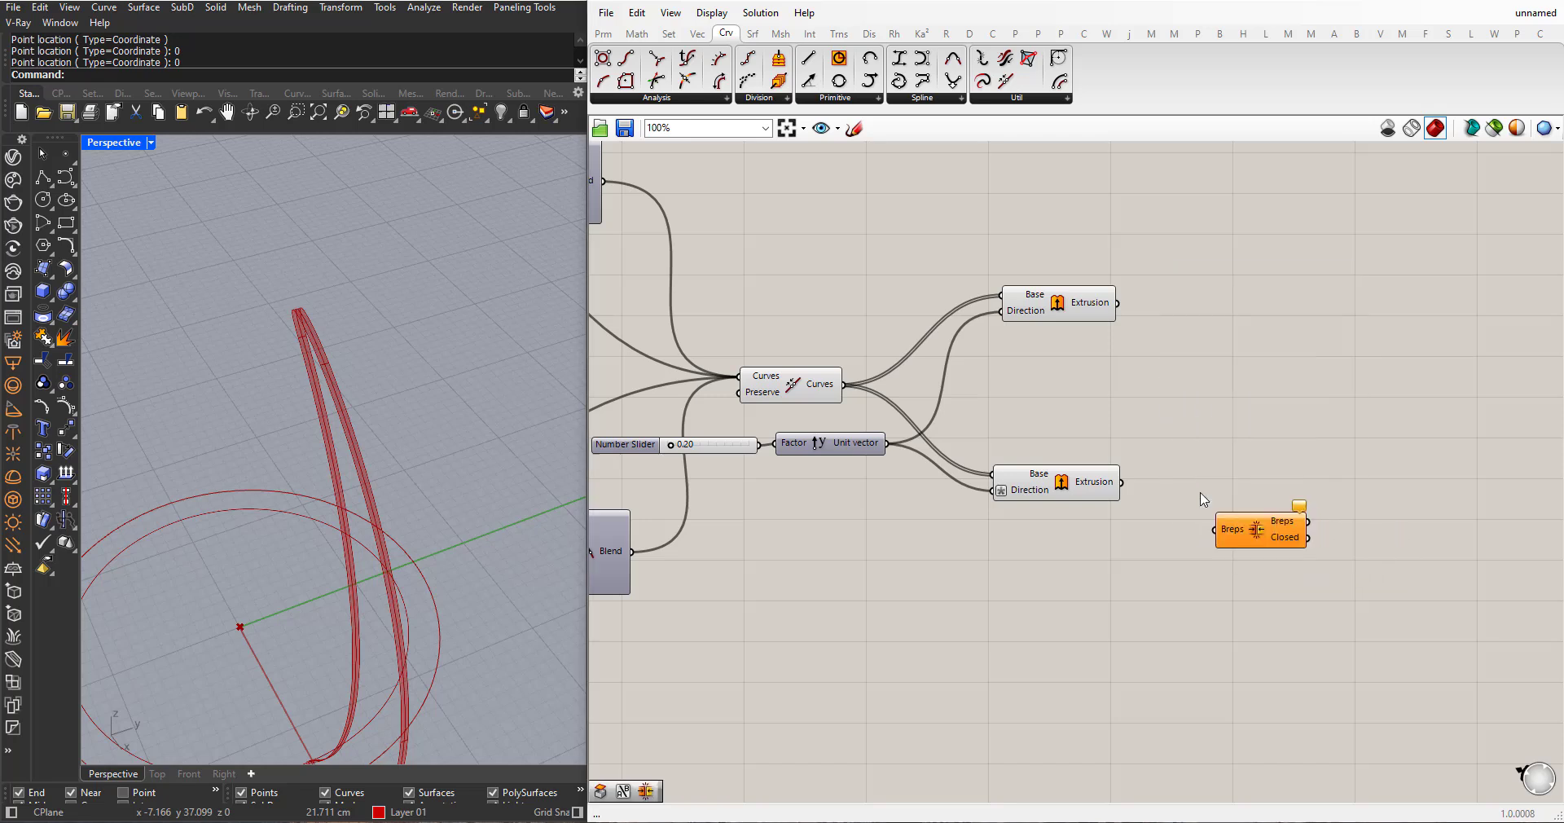
drag(1269, 521, 1271, 385)
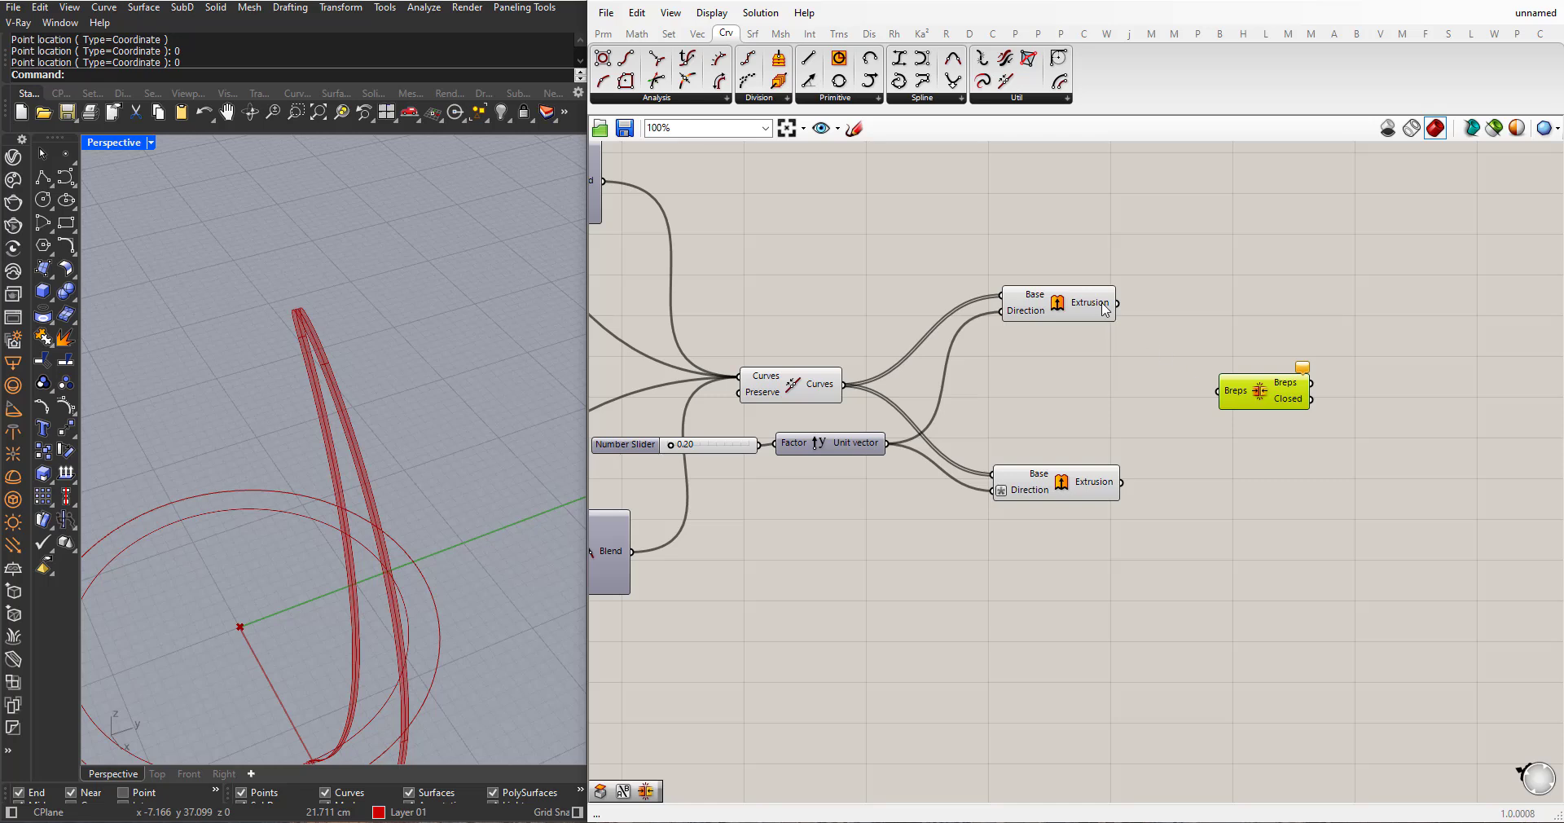
drag(1118, 307, 1217, 391)
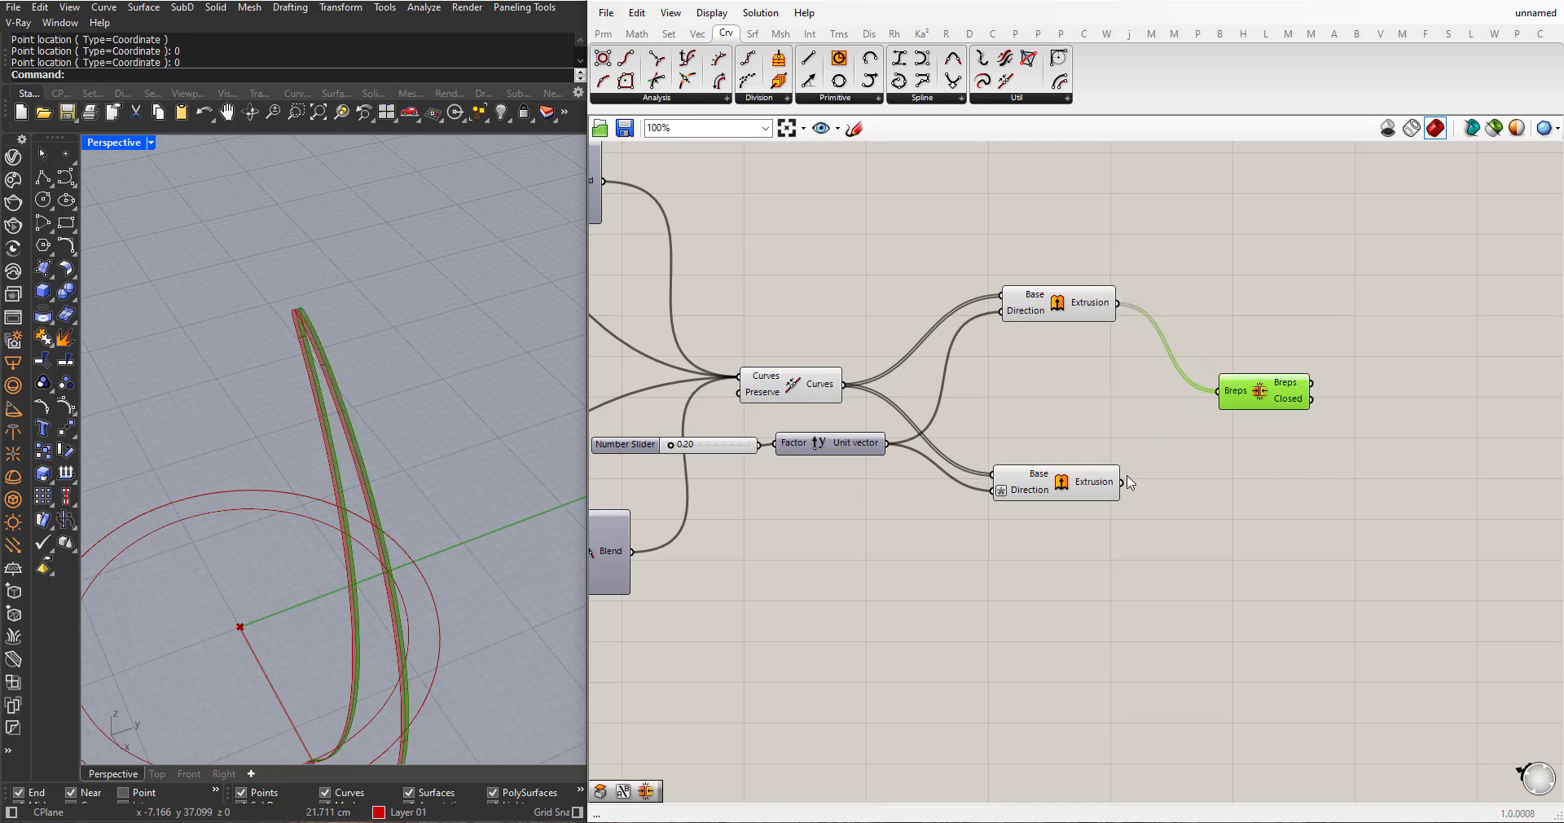
shift+drag(1118, 483, 1218, 391)
- Turn off the preview of the Join Curves, Y unit vector and both Extrusion components
drag(1140, 576, 728, 204)
middle_click(792, 267)
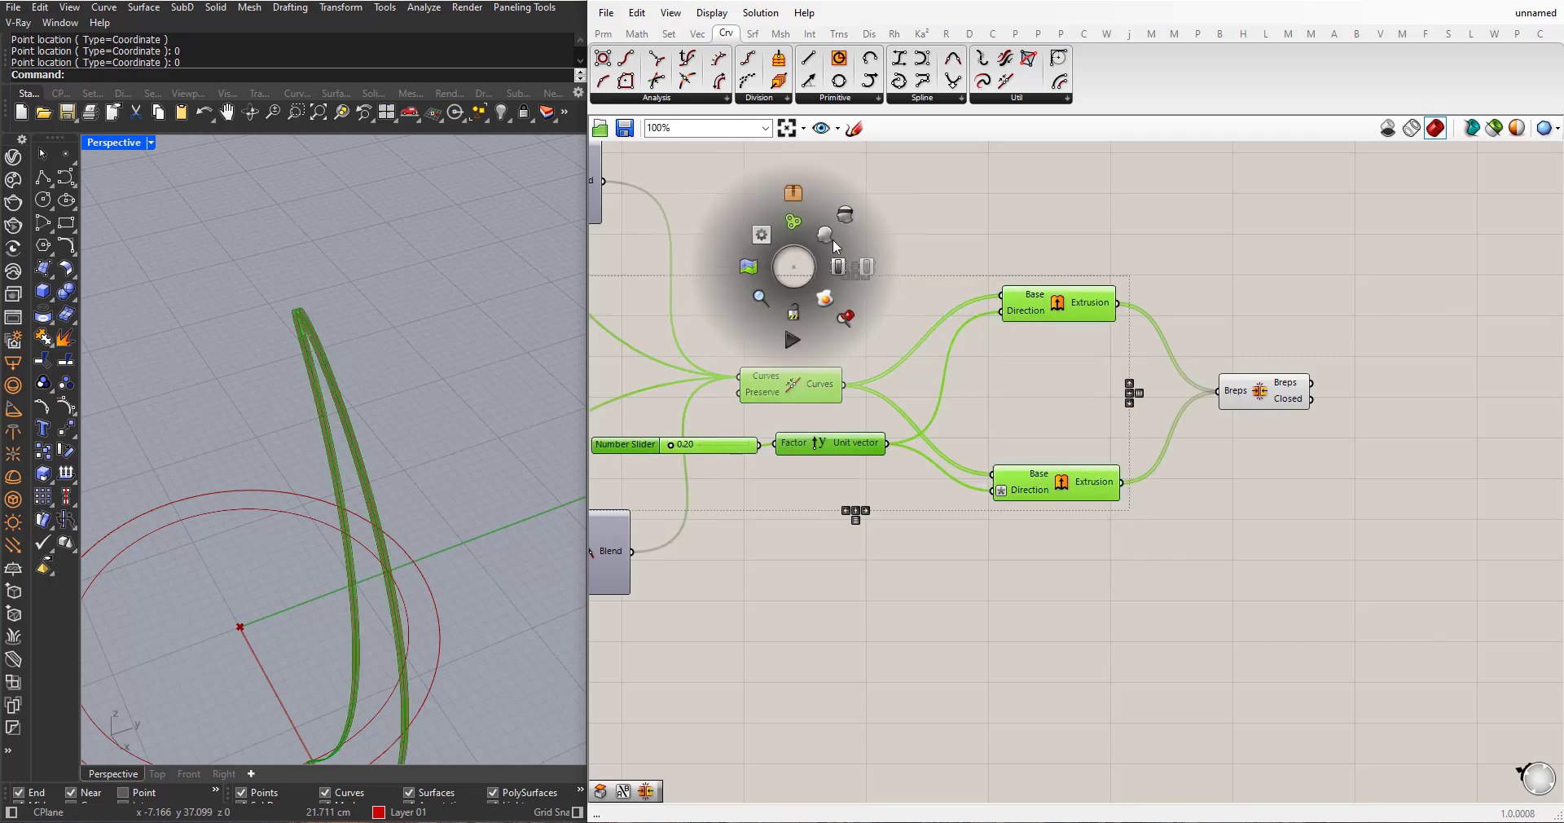
click(846, 217)
scroll(839, 306, down, 2)
scroll(1139, 369, up, 2)
drag(1139, 369, 1092, 376)
right_drag(295, 489, 429, 517)
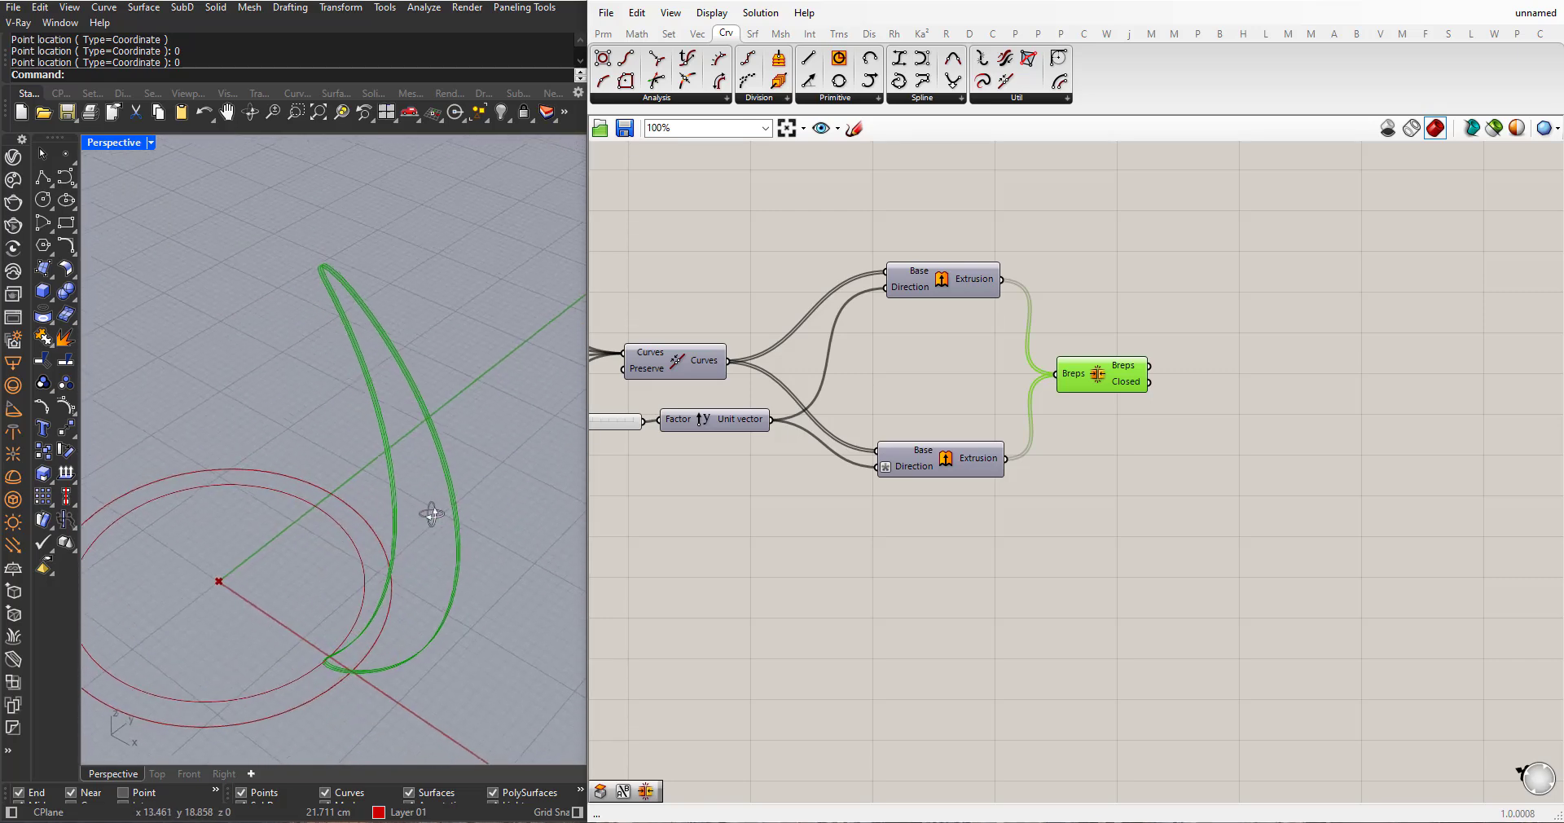
- Add a Cap Holes component and feed it the Breps output of Brep Join
click(1167, 489)
double_click(1168, 489)
text(cap)
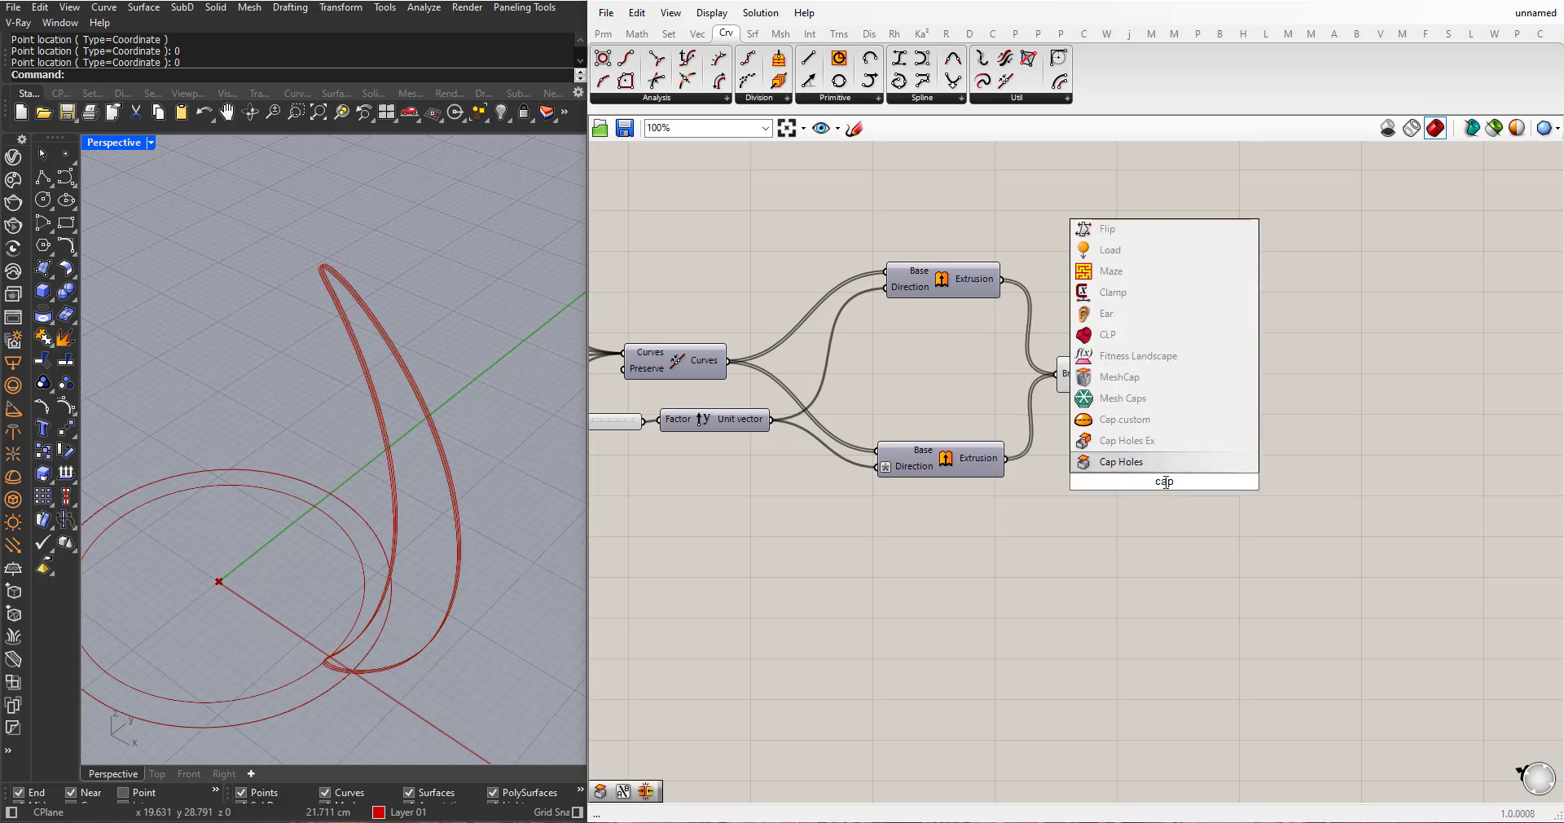
key(Return)
drag(1164, 482, 1209, 366)
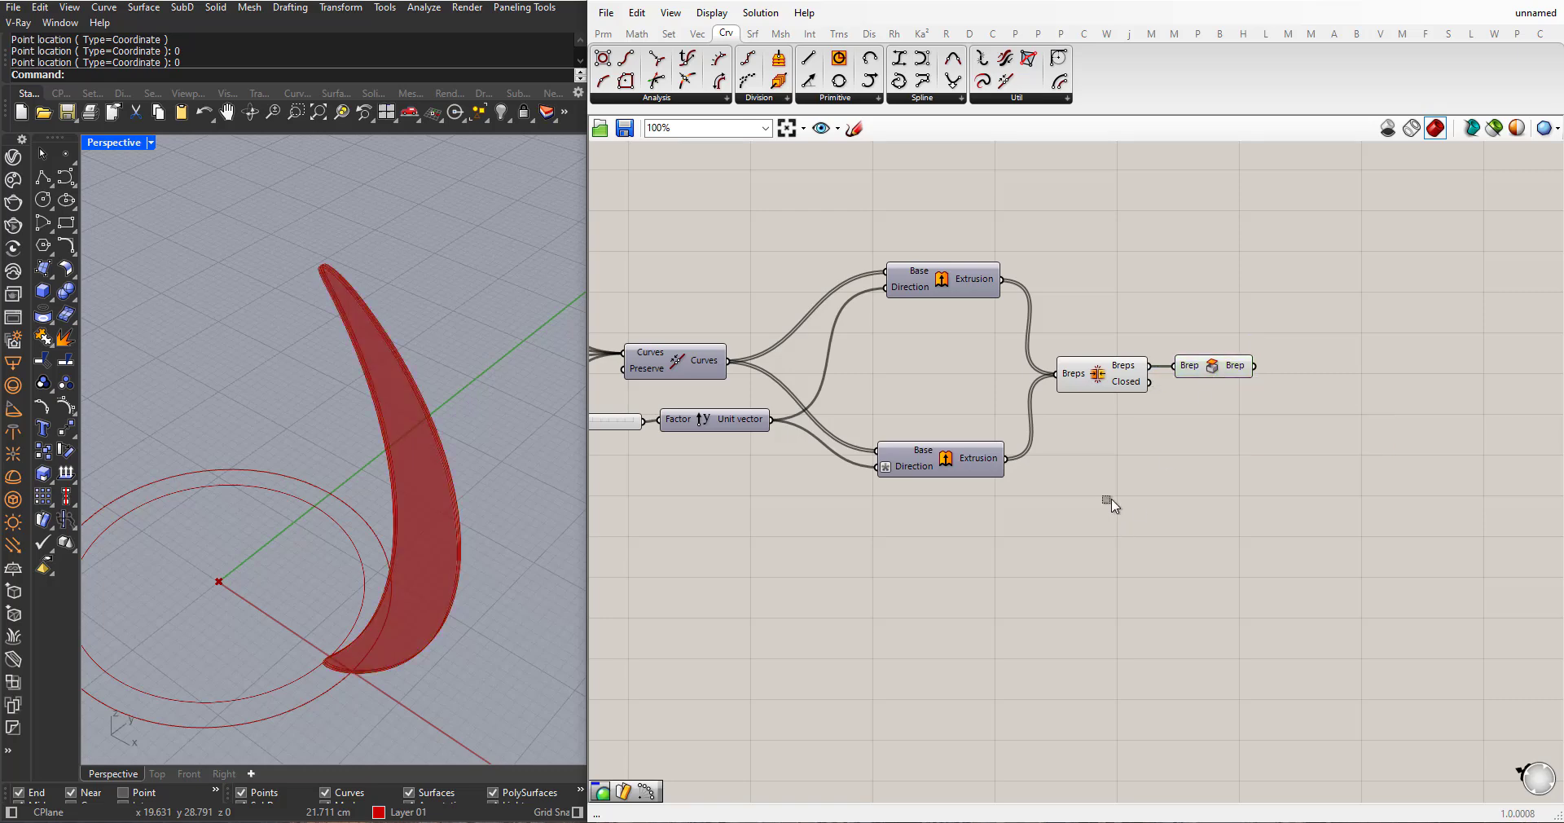
- Turn off the preview of the Brep Join component so only the capped solid is displayed
drag(1111, 499, 961, 269)
middle_click(1067, 322)
click(1119, 271)
click(1075, 259)
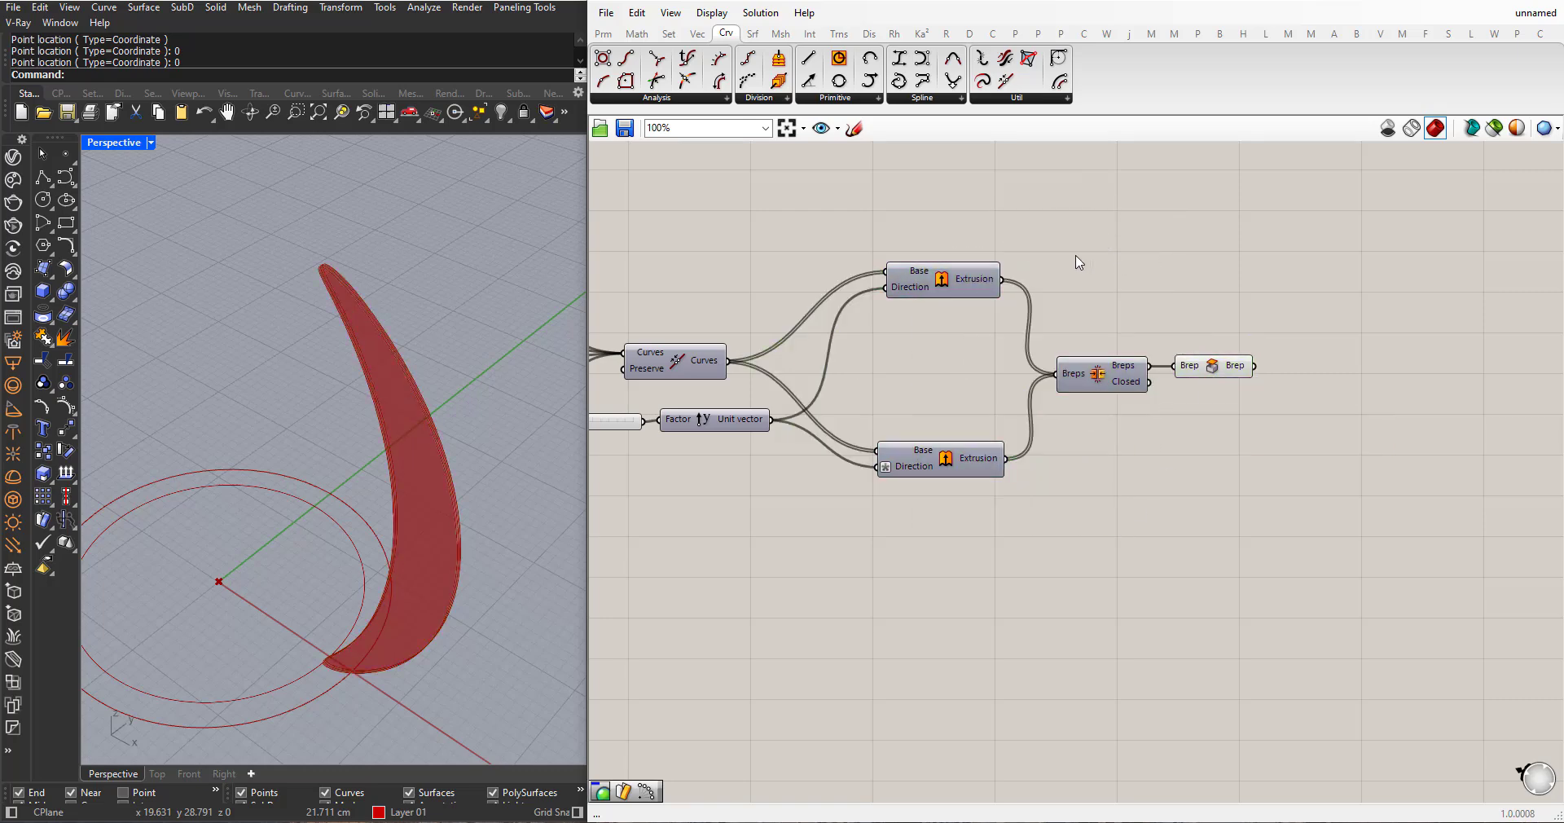
mouse_move(456, 457)
right_down()
mouse_move(182, 439)
mouse_move(482, 466)
right_up()
scroll(968, 434, down, 5)
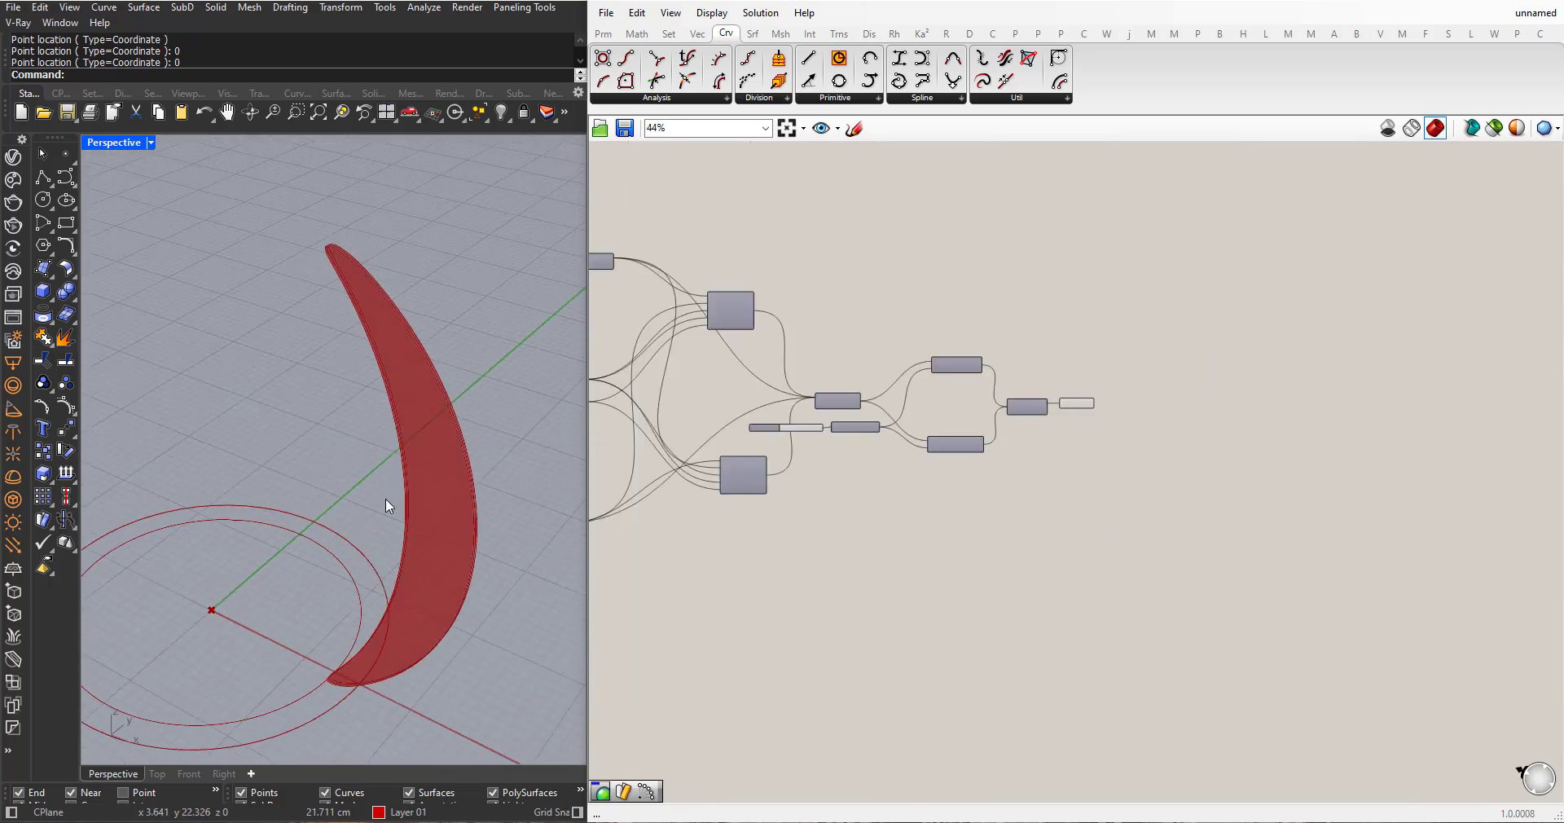
right_drag(384, 497, 464, 530)
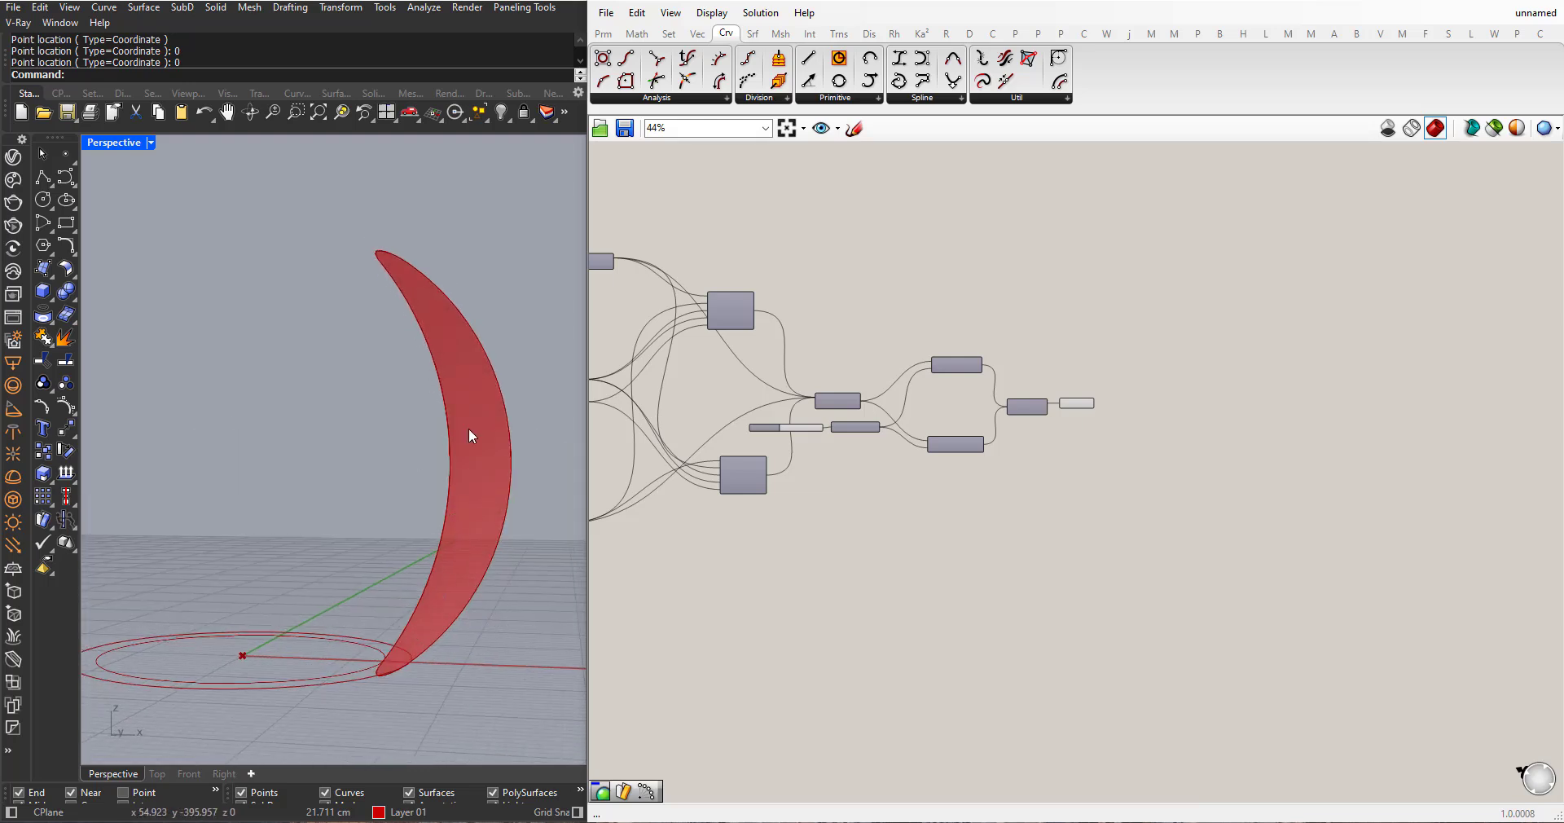
- Add a Rotate component with the capped brep as its Geometry, and switch its Angle input to degrees
scroll(1126, 394, up, 3)
double_click(1136, 562)
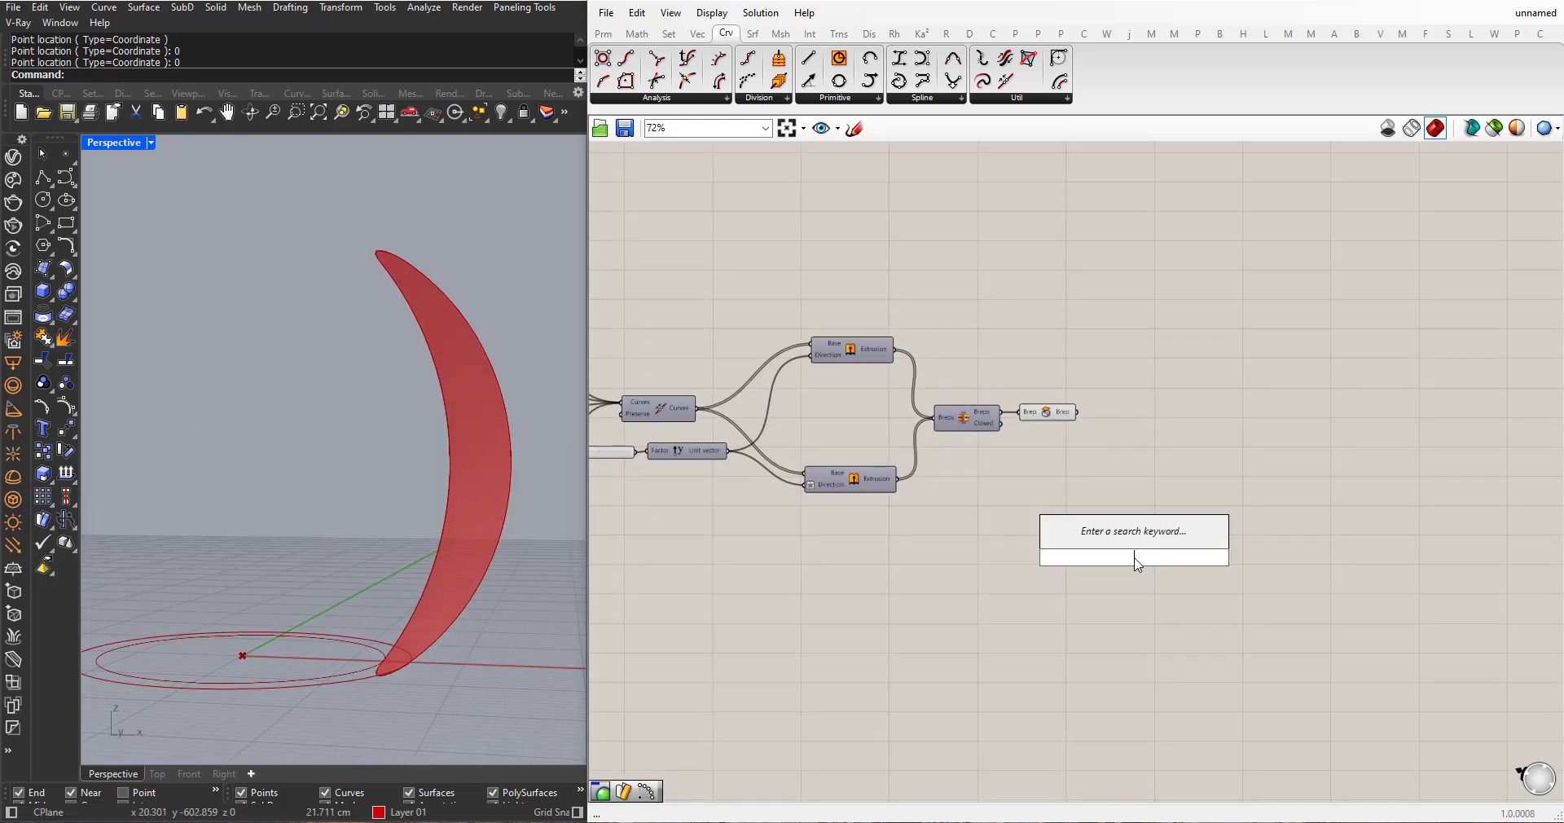
text(rotate)
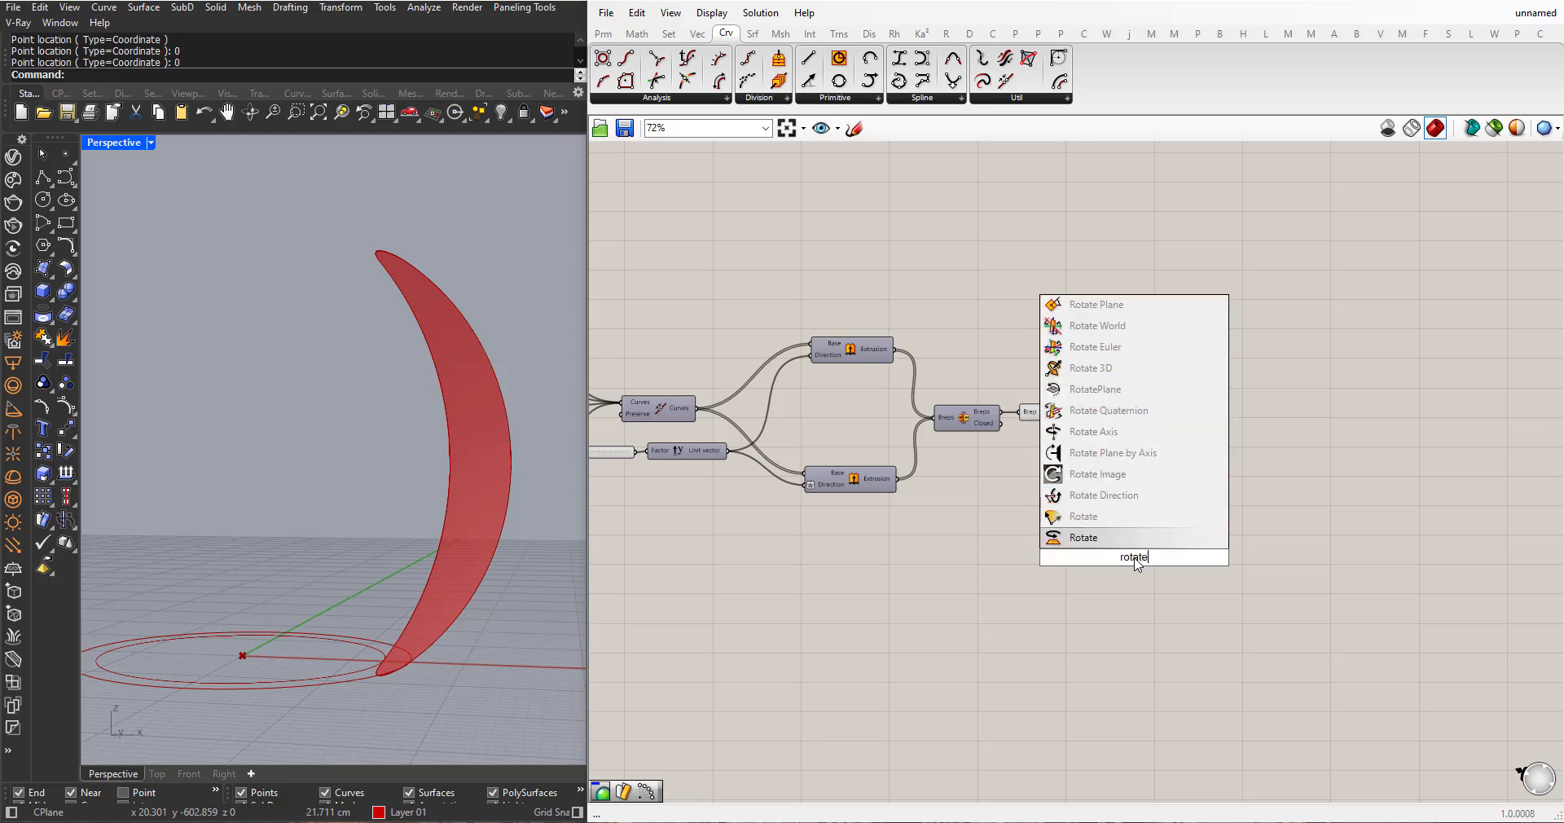
key(Return)
drag(1135, 561, 1196, 509)
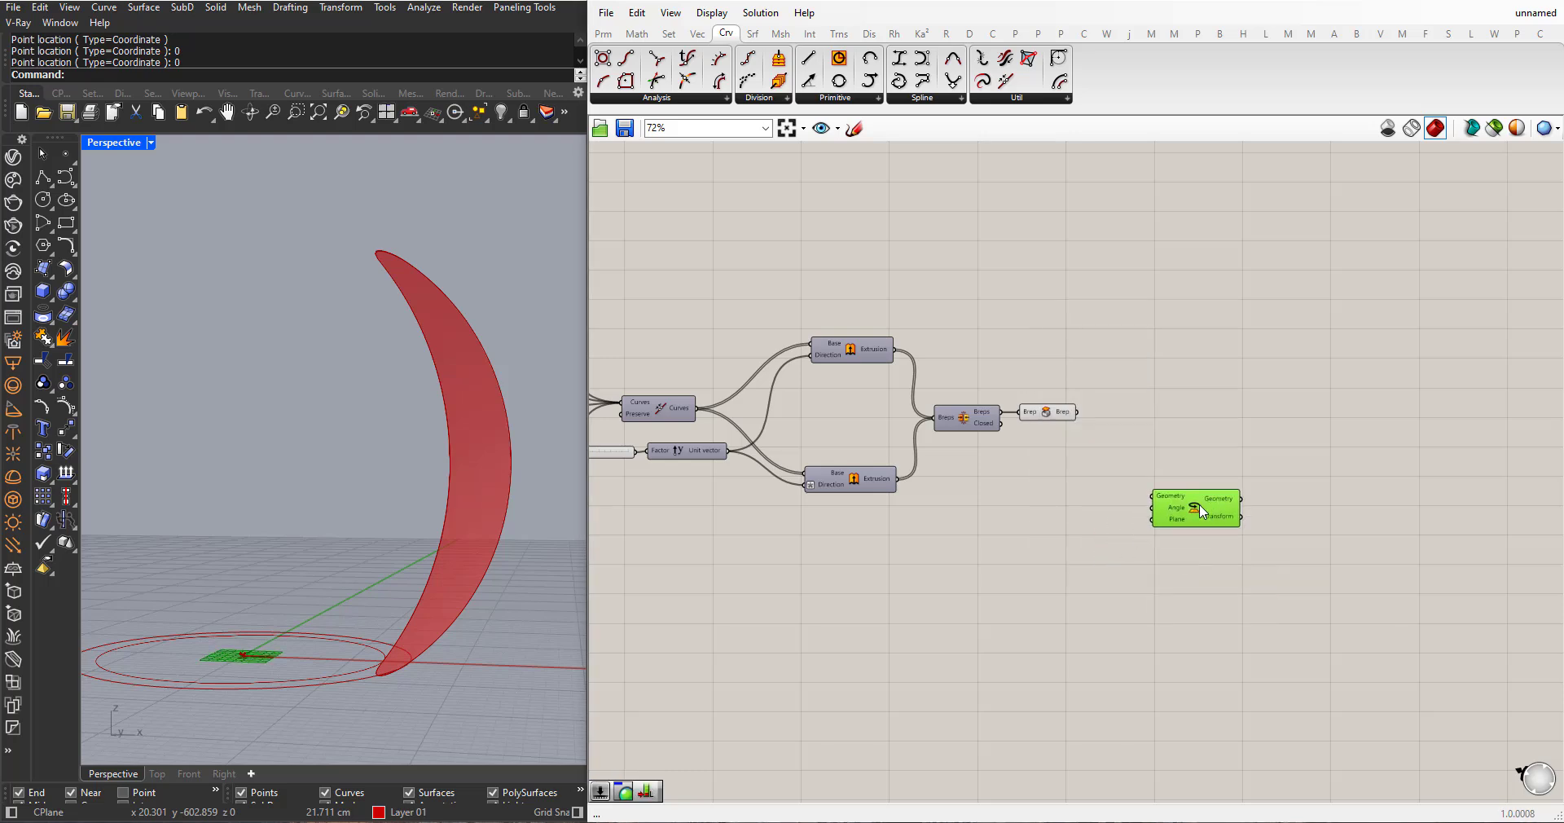
scroll(1149, 504, up, 1)
scroll(1149, 504, up, 1)
drag(1052, 379, 1156, 494)
right_click(1194, 516)
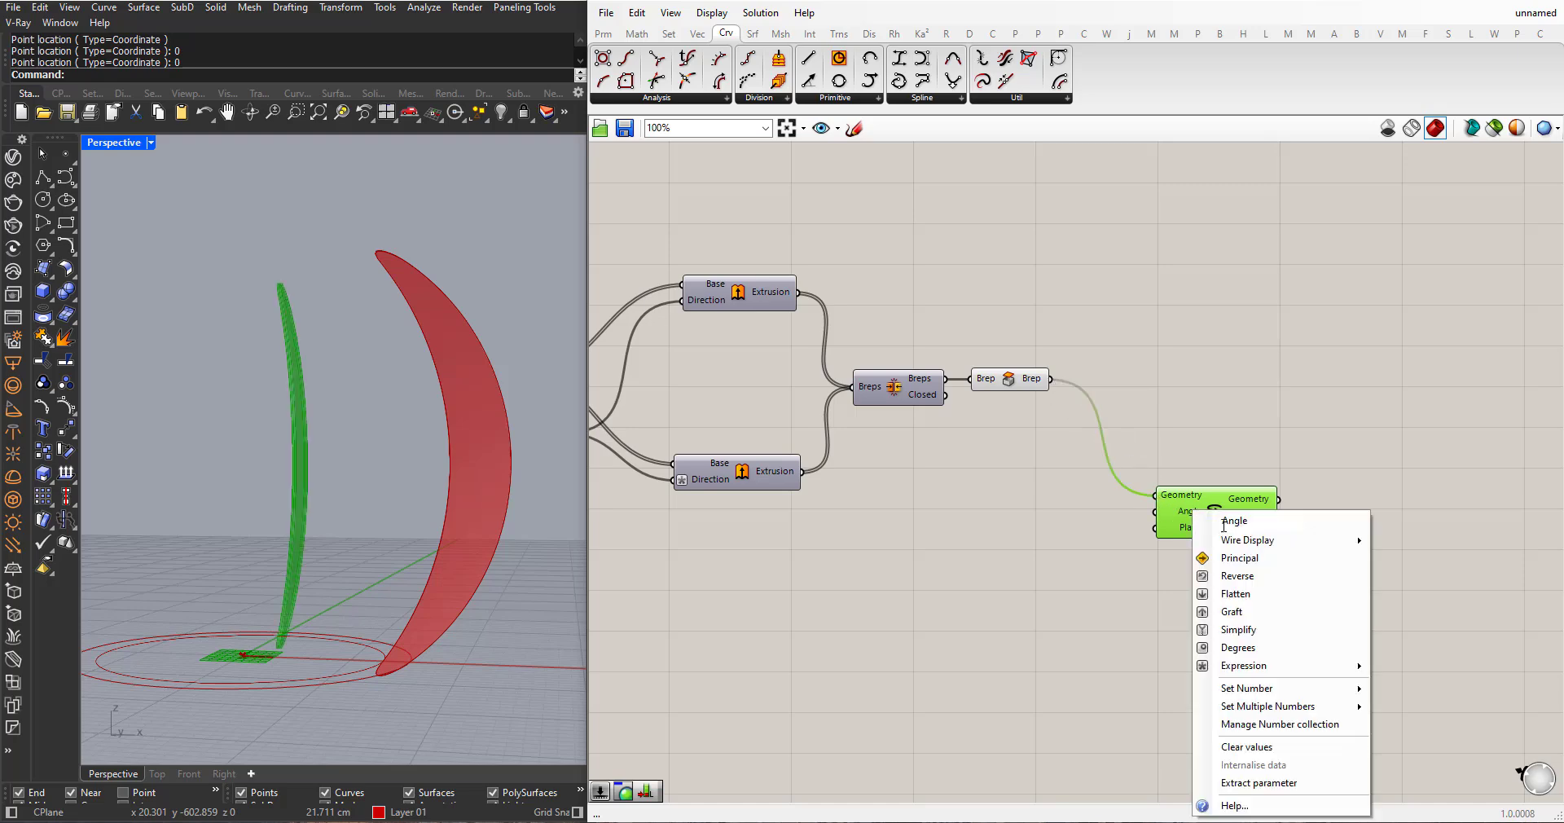
click(1259, 648)
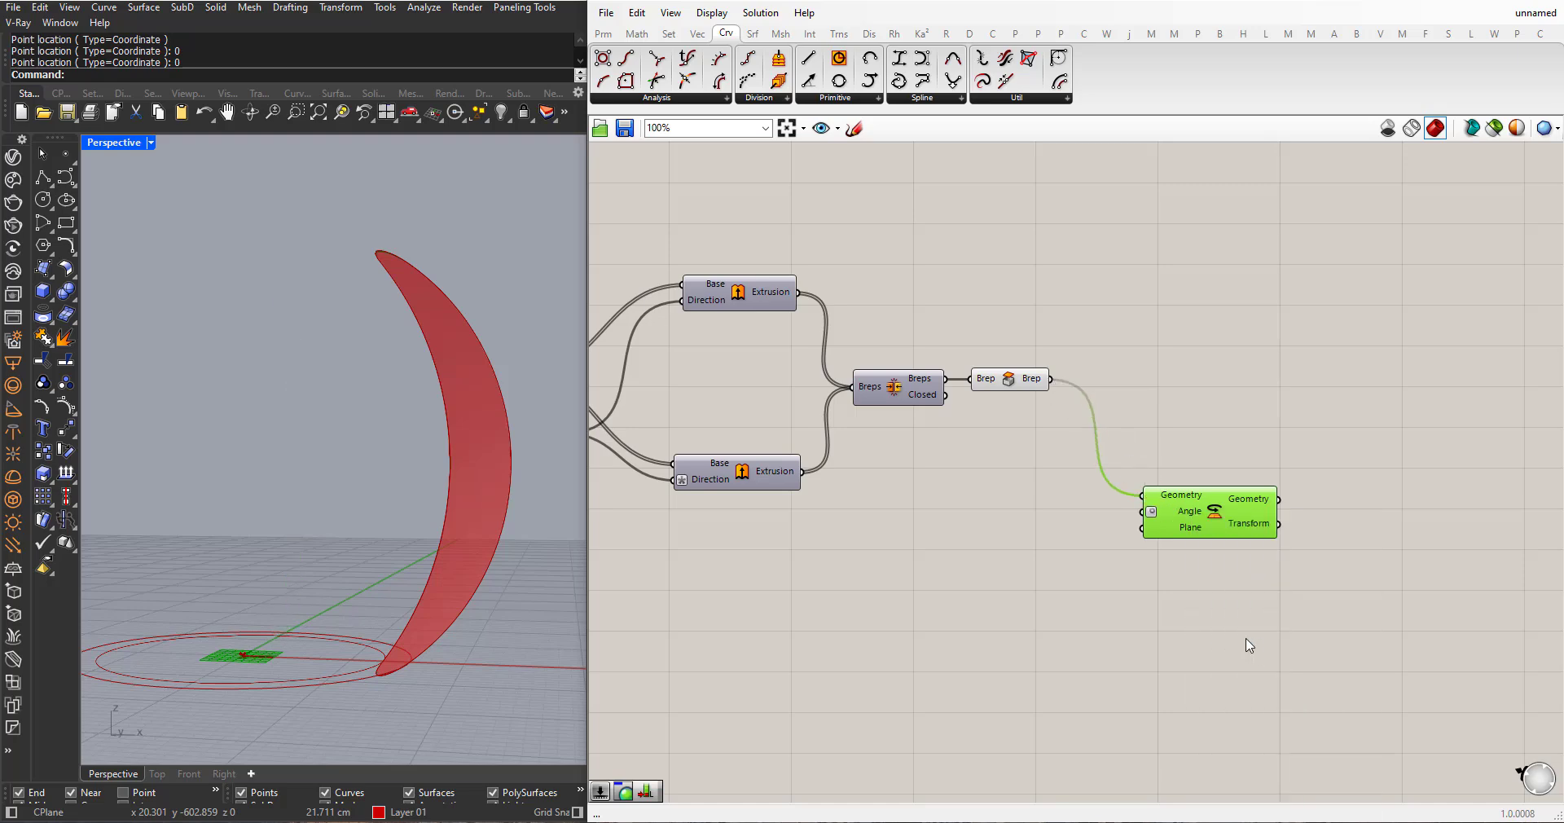
- Add an XZ Plane component, connect it to the Rotate component's Plane input, and place it just below that component
scroll(1233, 702, up, 1)
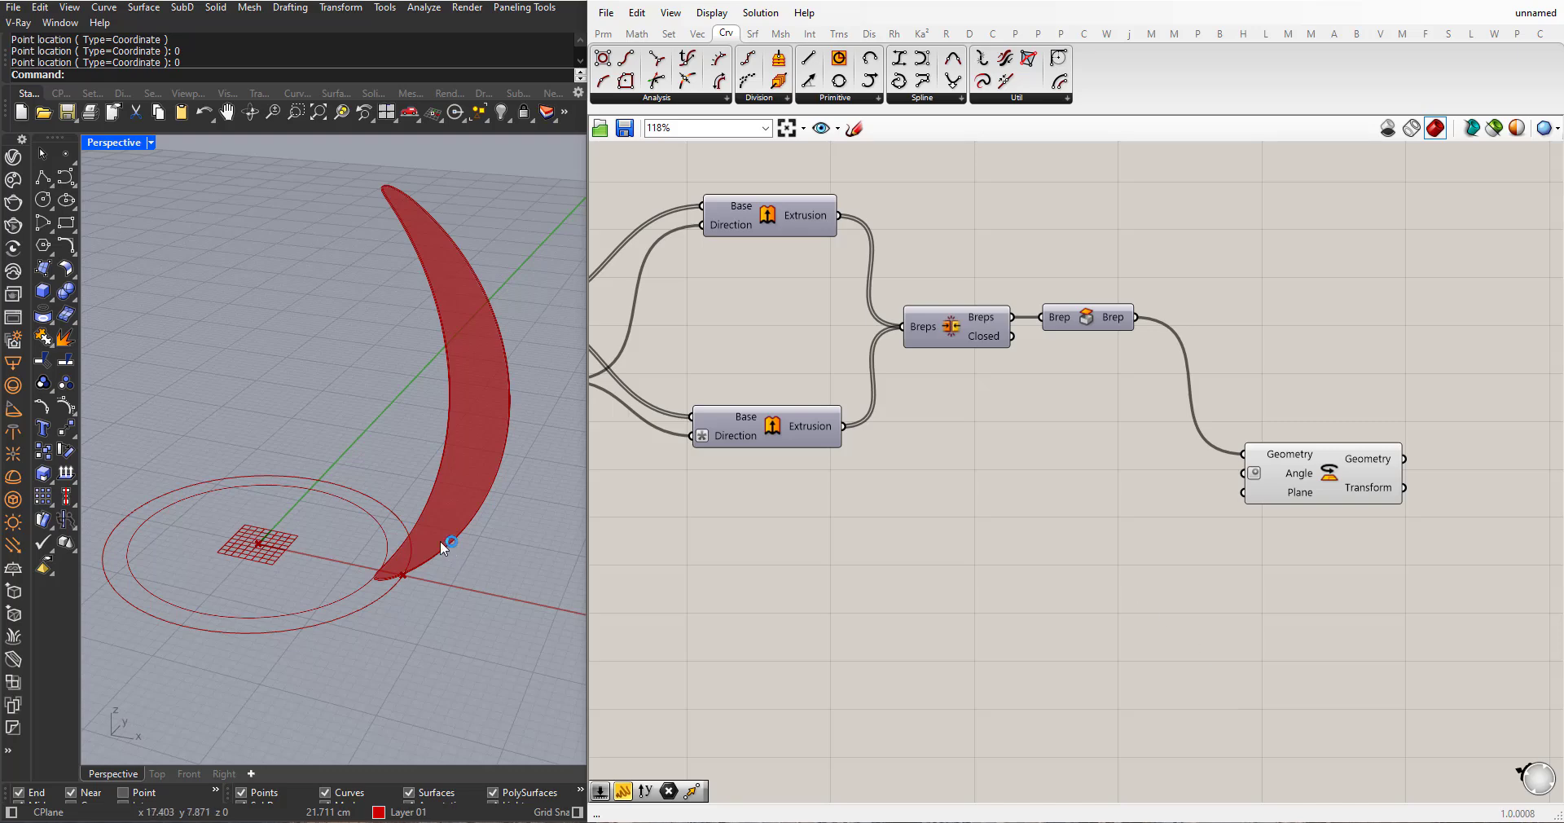
mouse_move(443, 548)
right_down()
mouse_move(426, 530)
mouse_move(452, 522)
mouse_move(432, 536)
mouse_move(463, 538)
right_up()
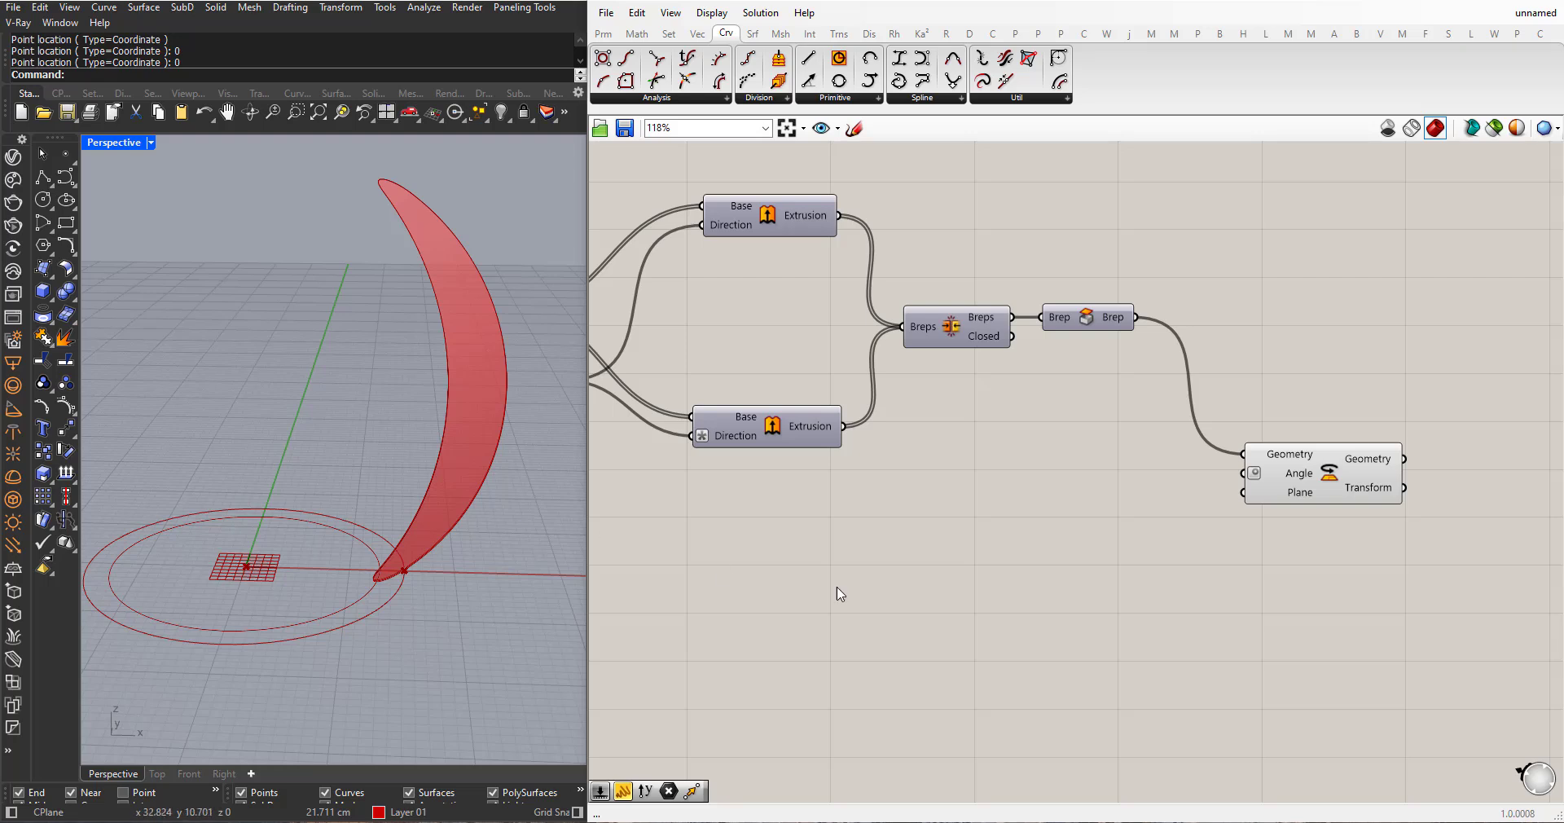
double_click(1141, 613)
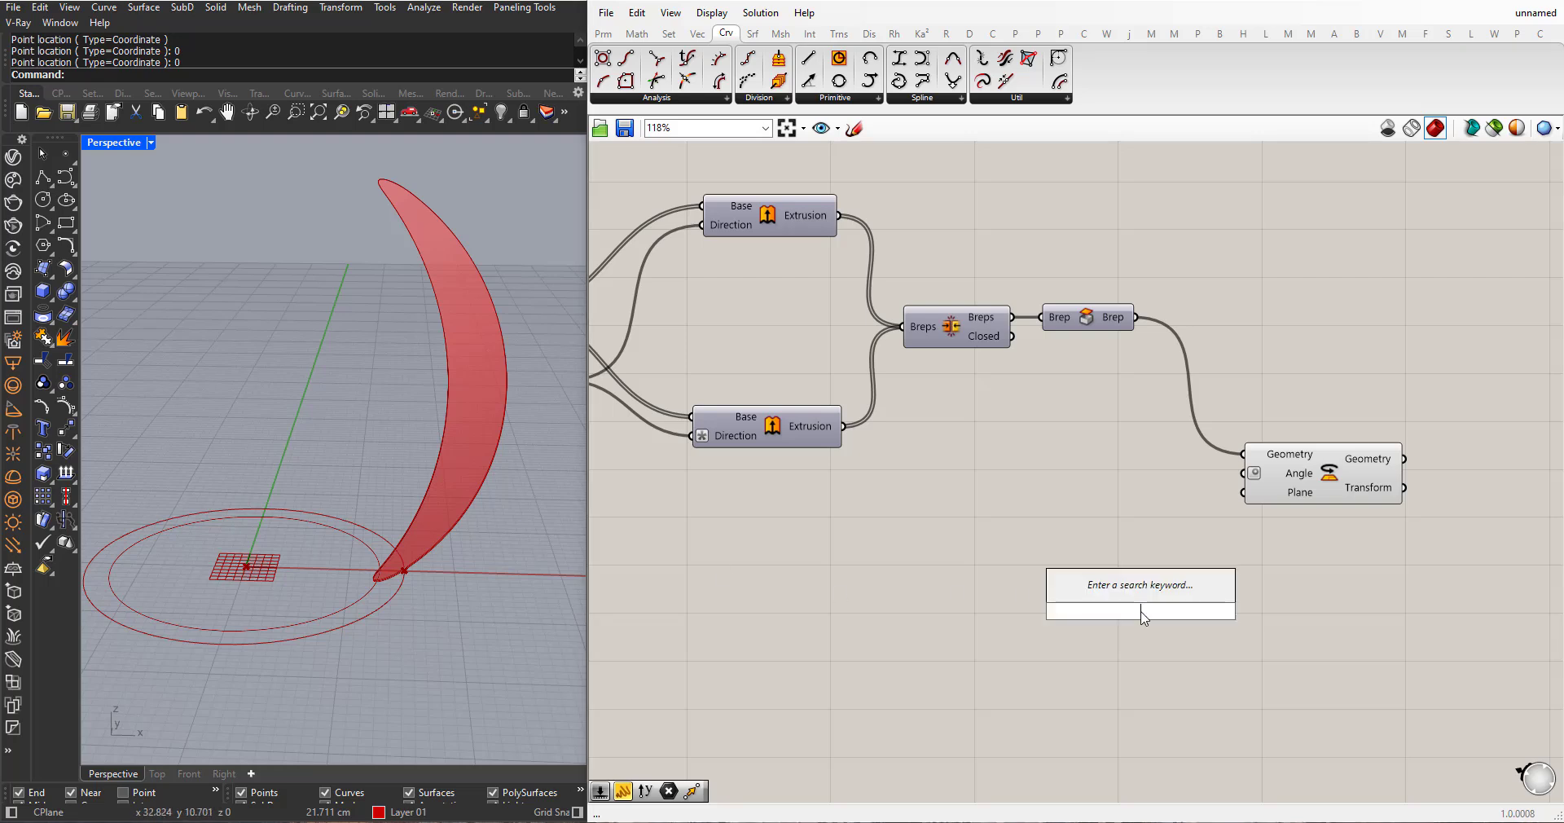
text(xz)
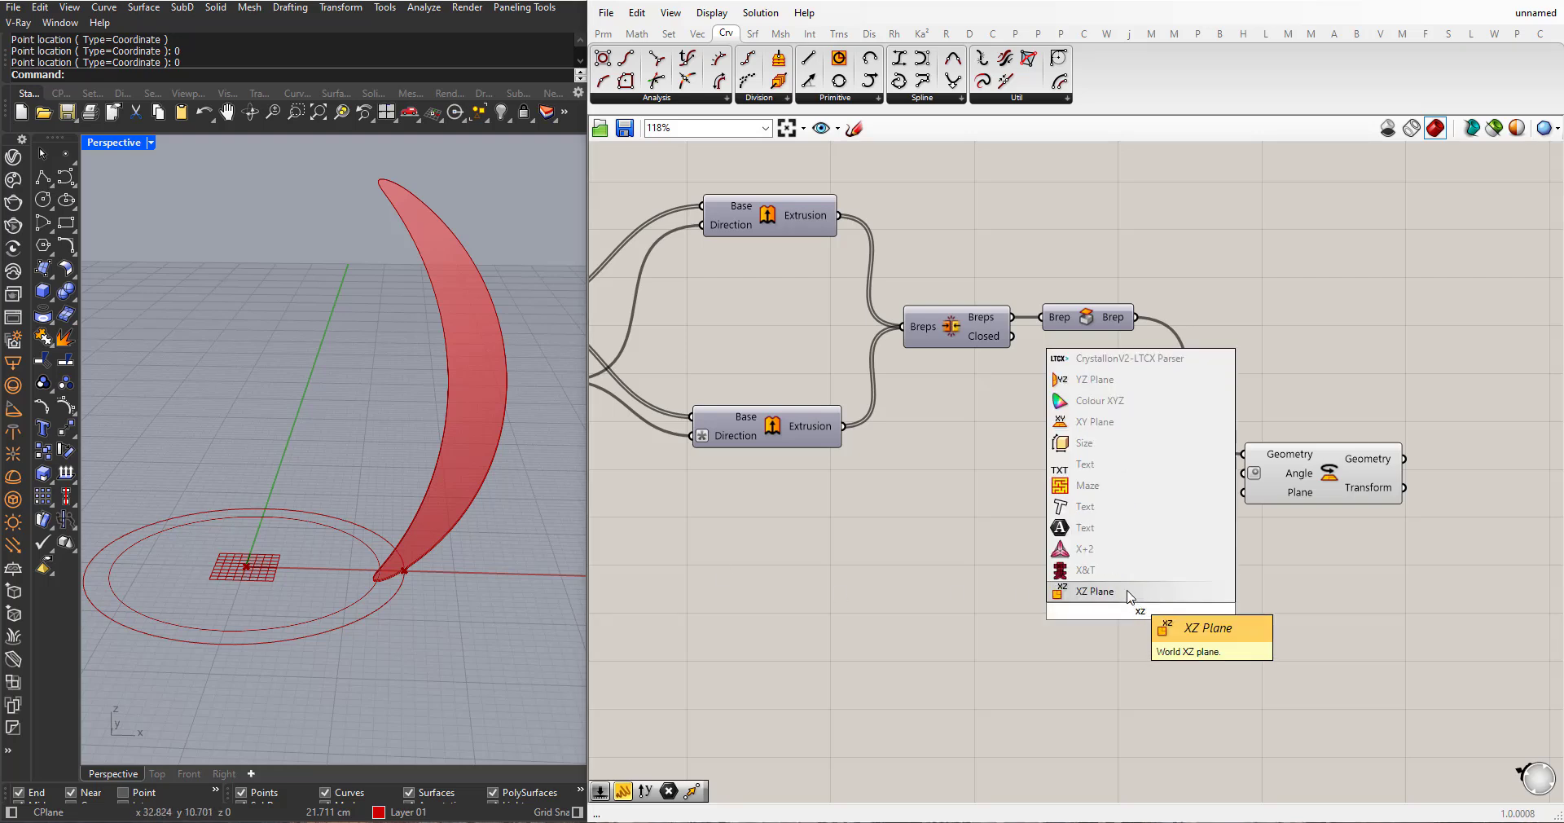
key(Return)
drag(1142, 613, 1237, 503)
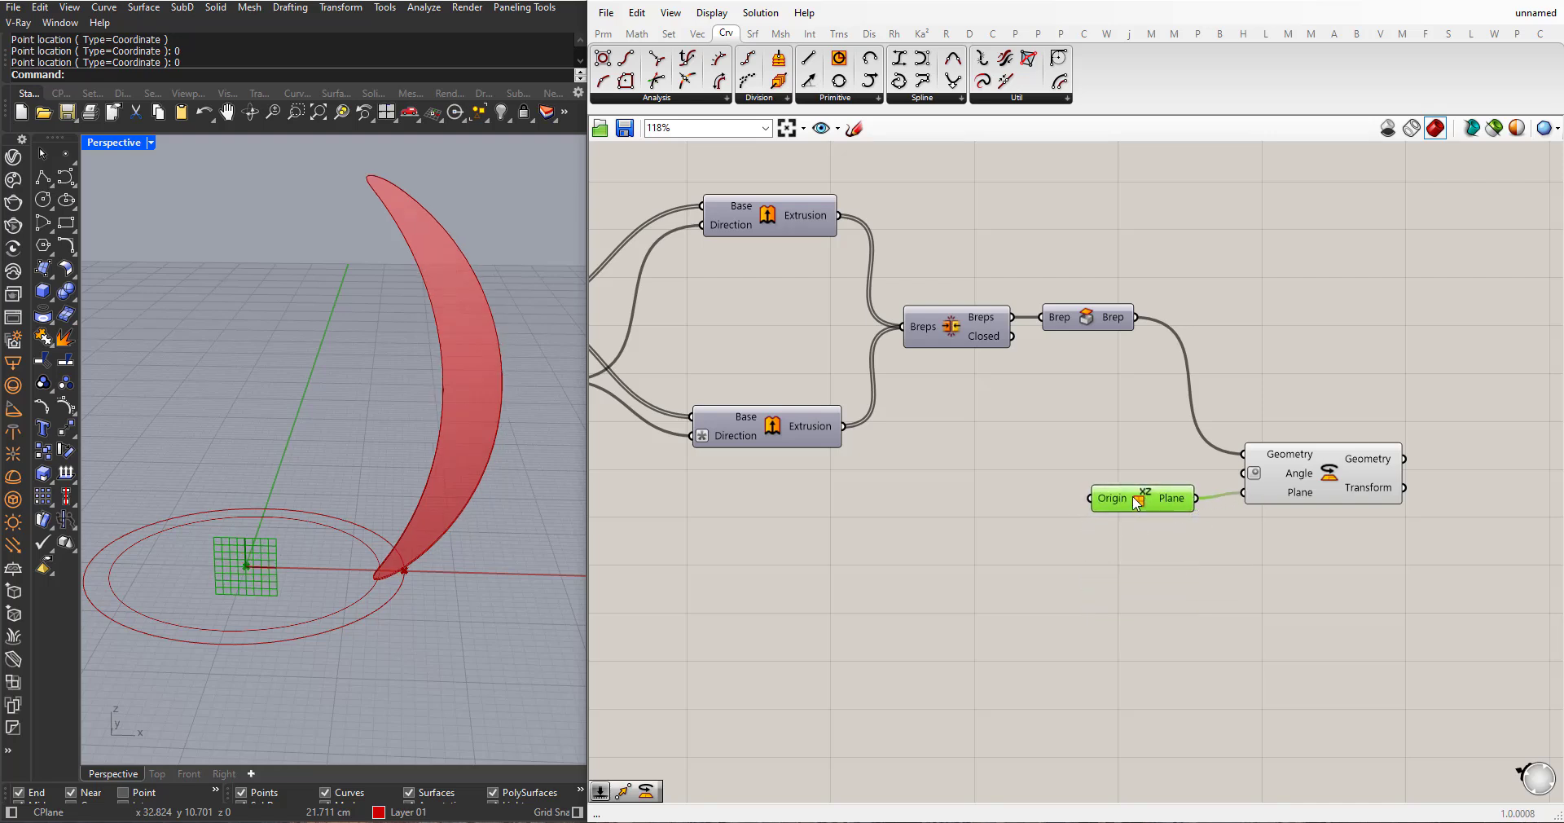
drag(1138, 504, 1147, 537)
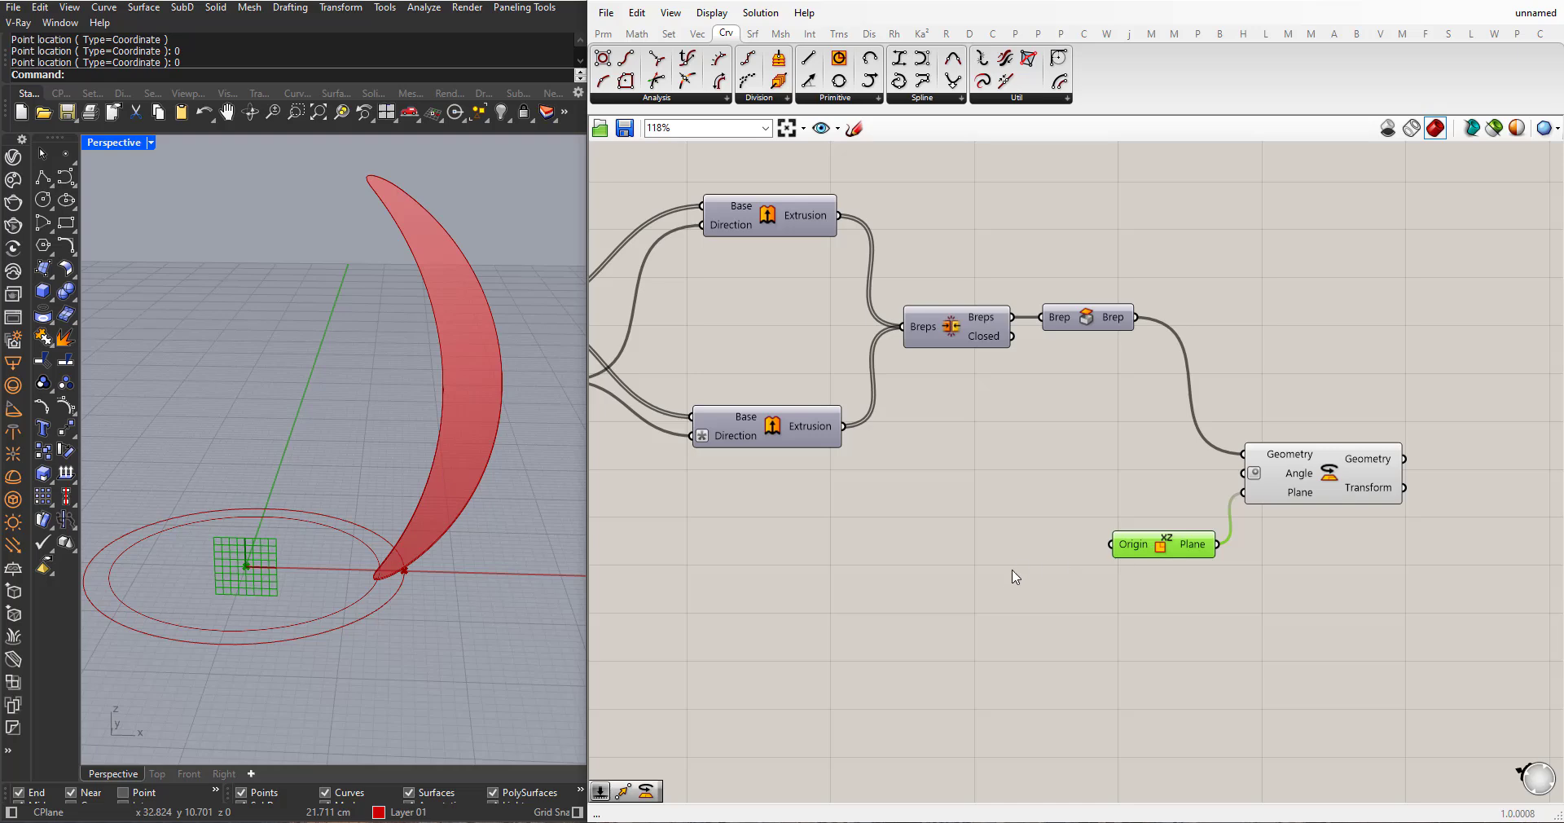
- Feed the Point output of the base circle's Evaluate Curve component into the Origin of the XZ Plane
right_drag(503, 592, 442, 607)
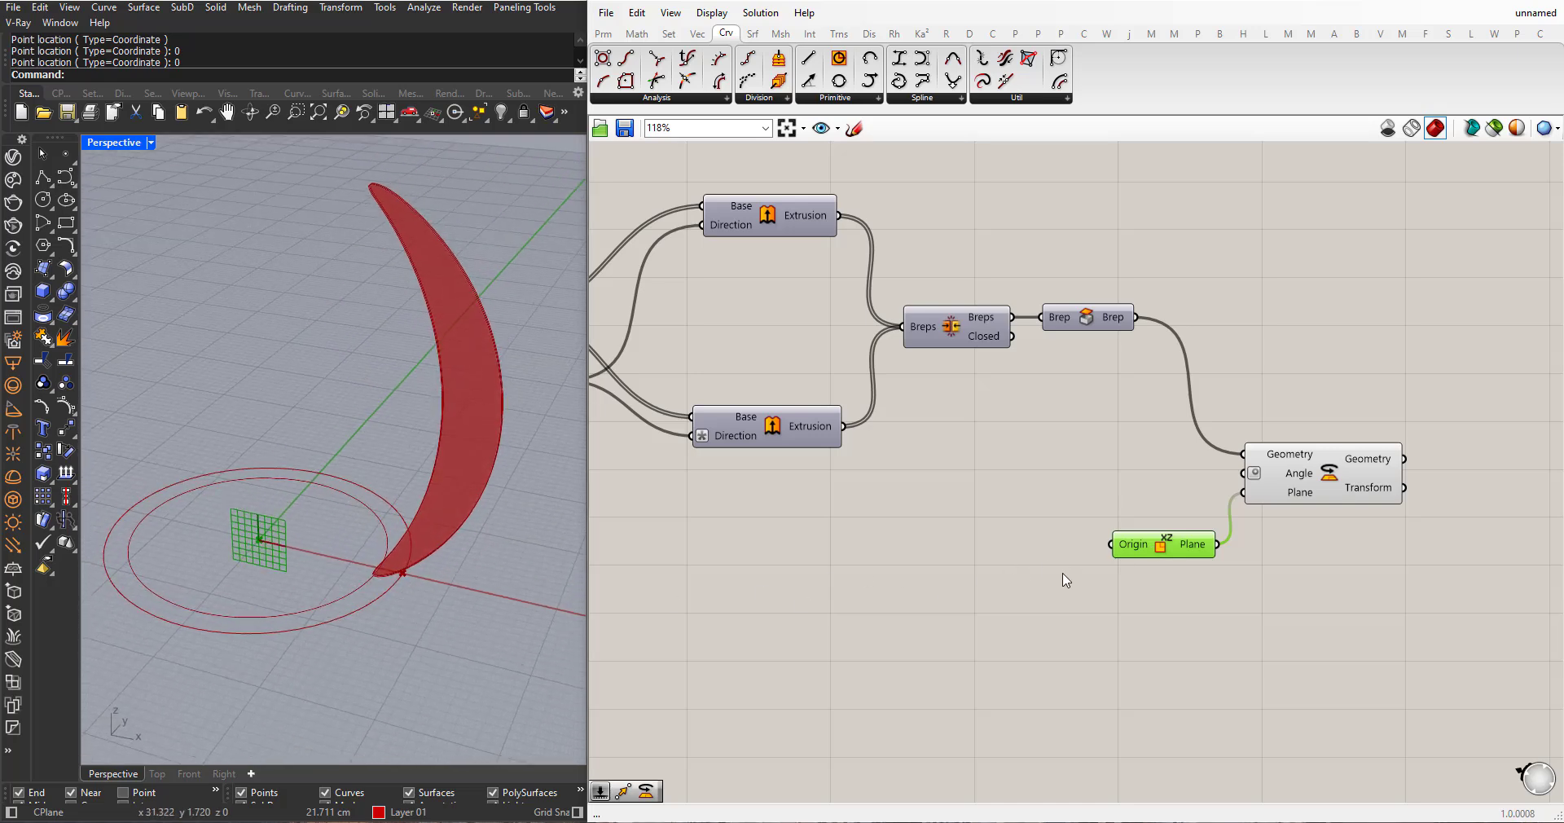
scroll(1121, 583, down, 2)
scroll(1122, 587, up, 1)
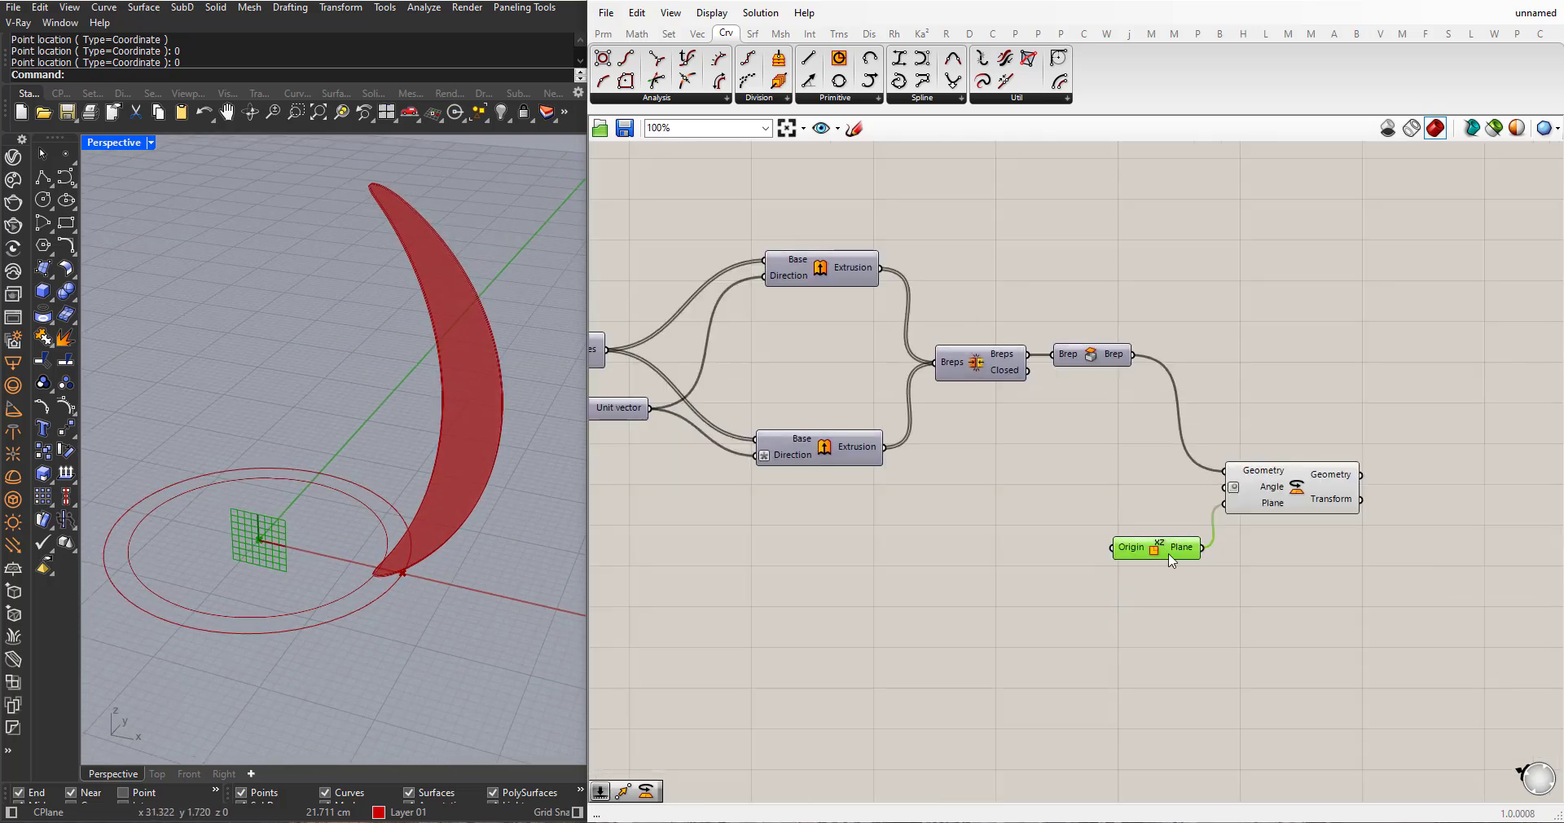
scroll(393, 569, up, 2)
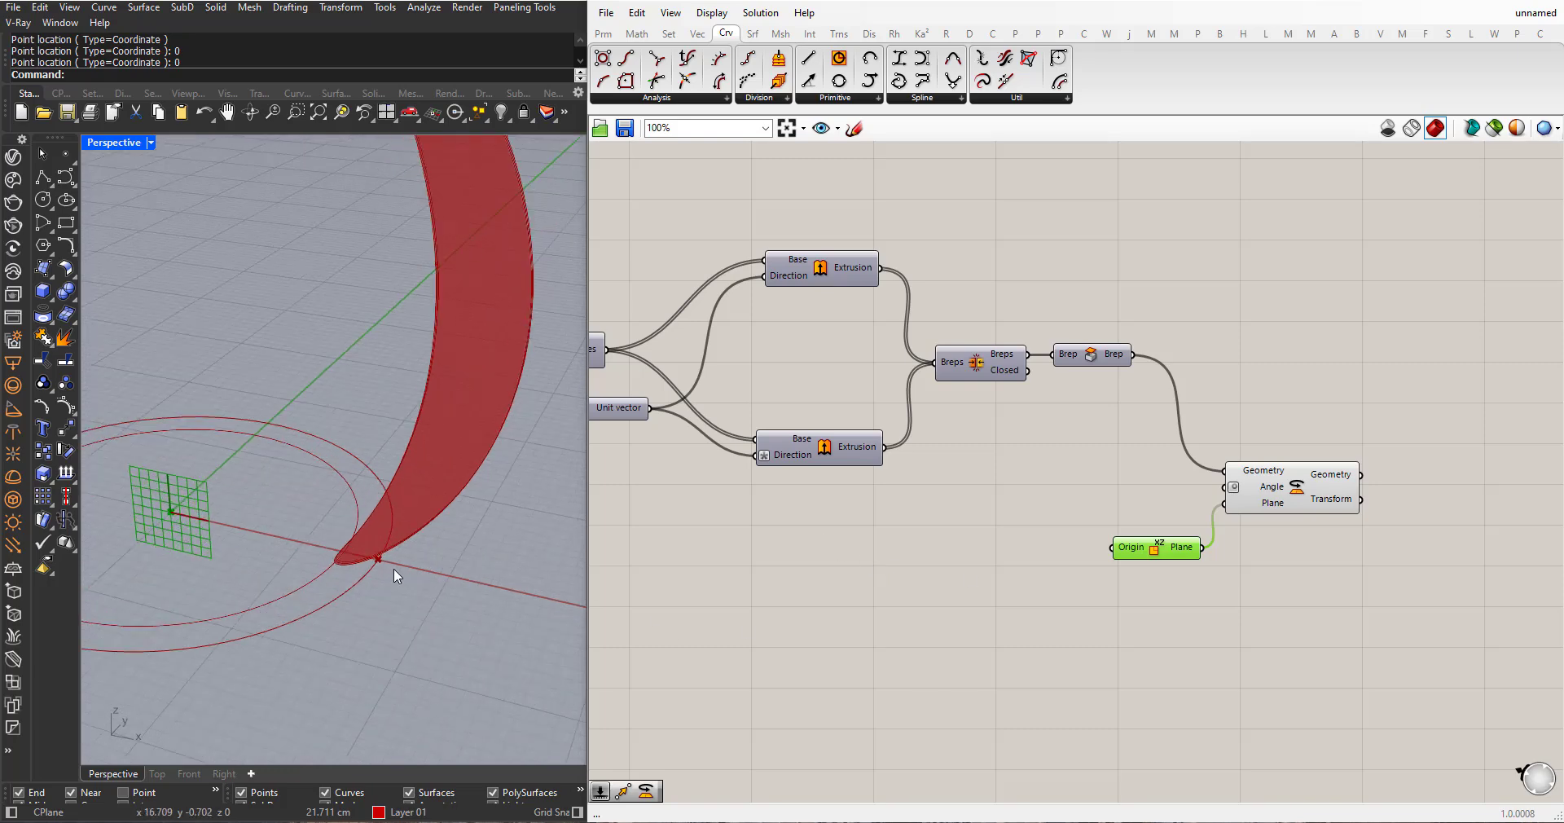
scroll(1189, 570, down, 4)
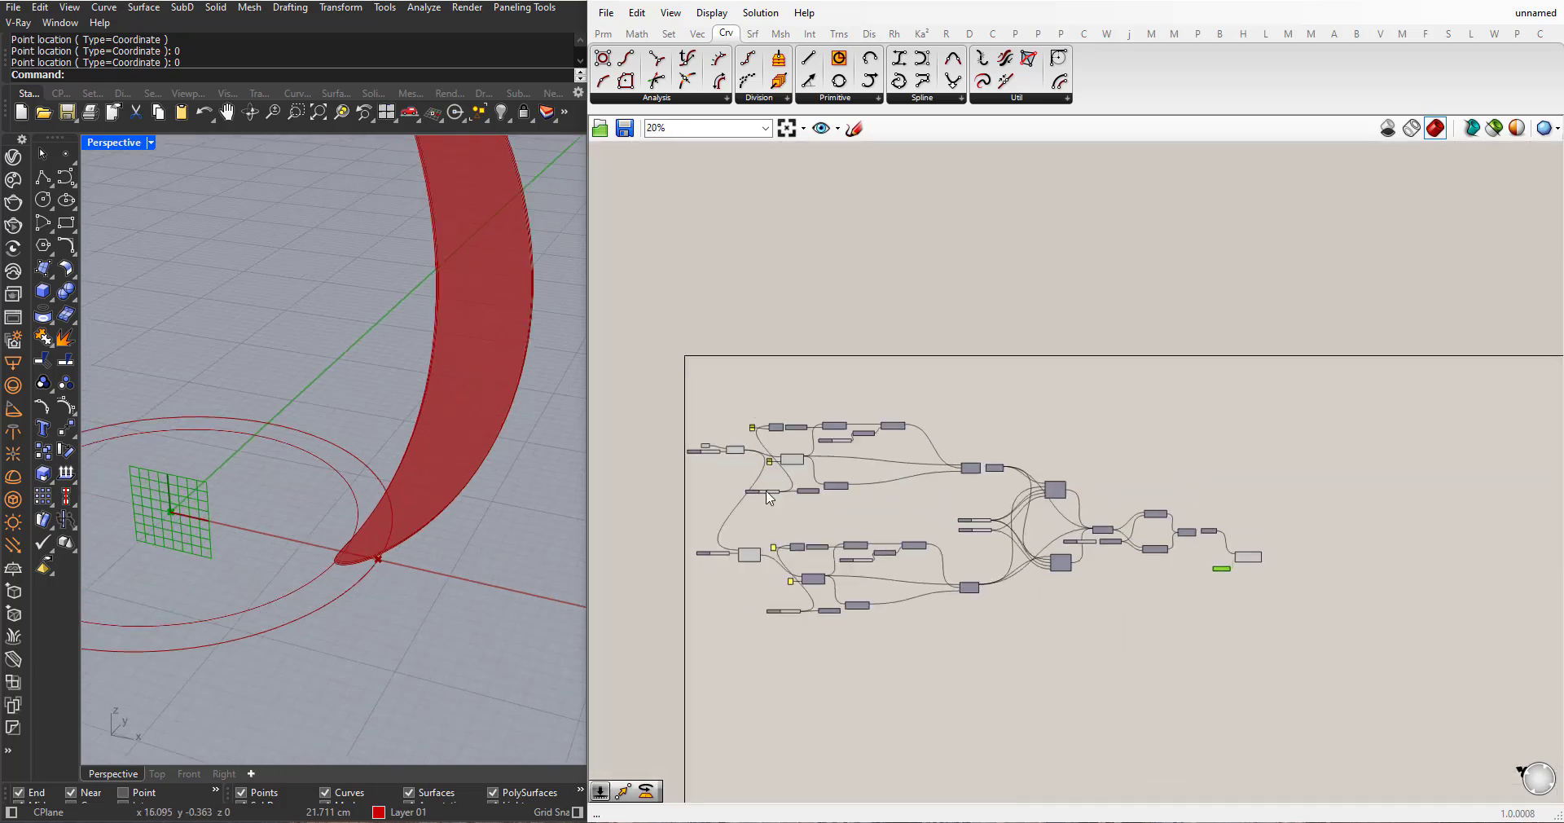
scroll(844, 432, up, 2)
scroll(844, 432, up, 3)
click(823, 452)
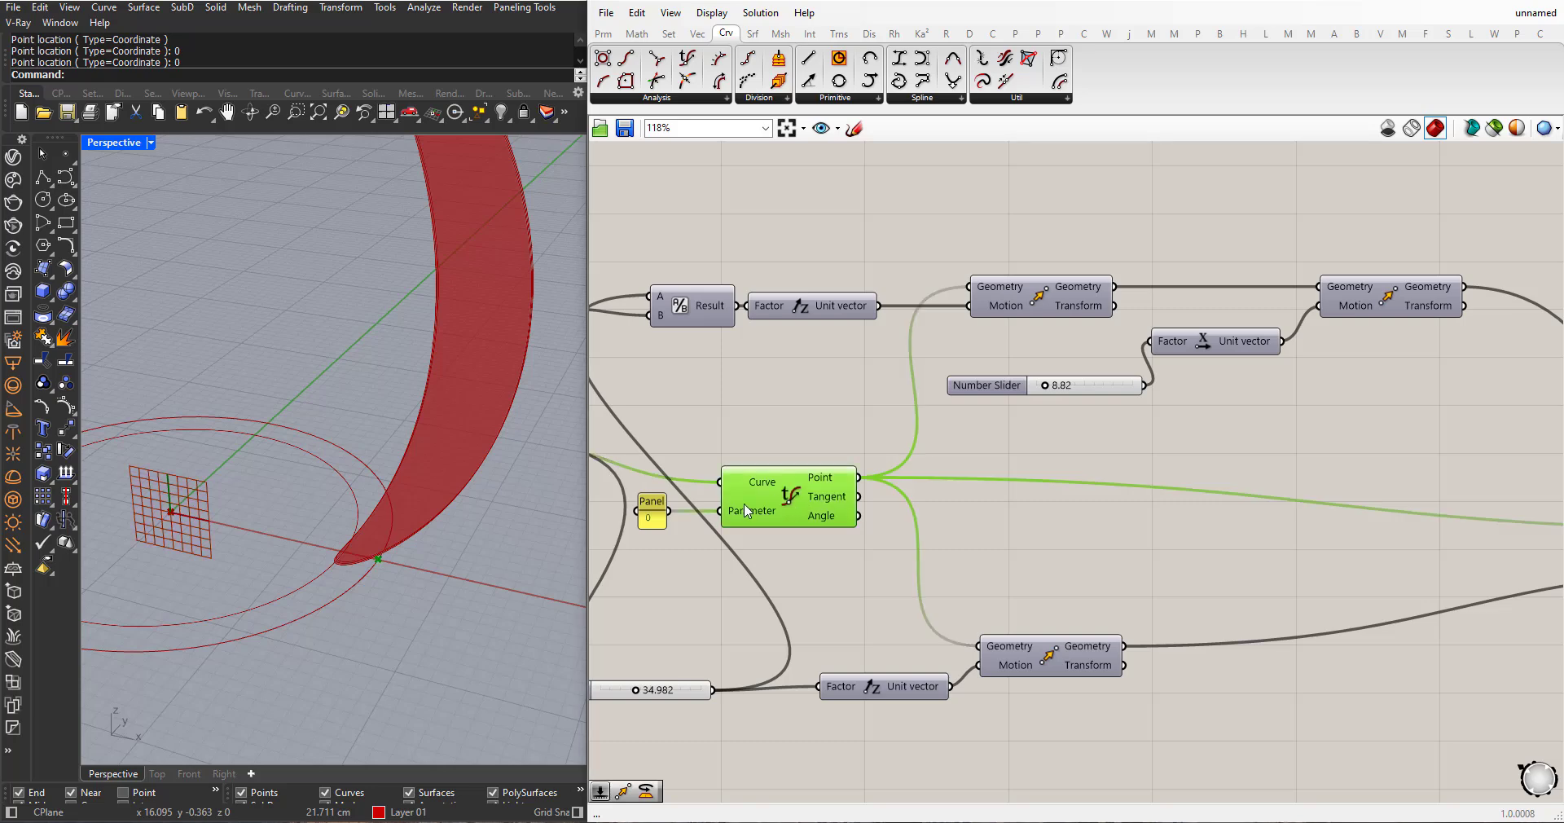
scroll(945, 465, down, 3)
scroll(1010, 499, up, 2)
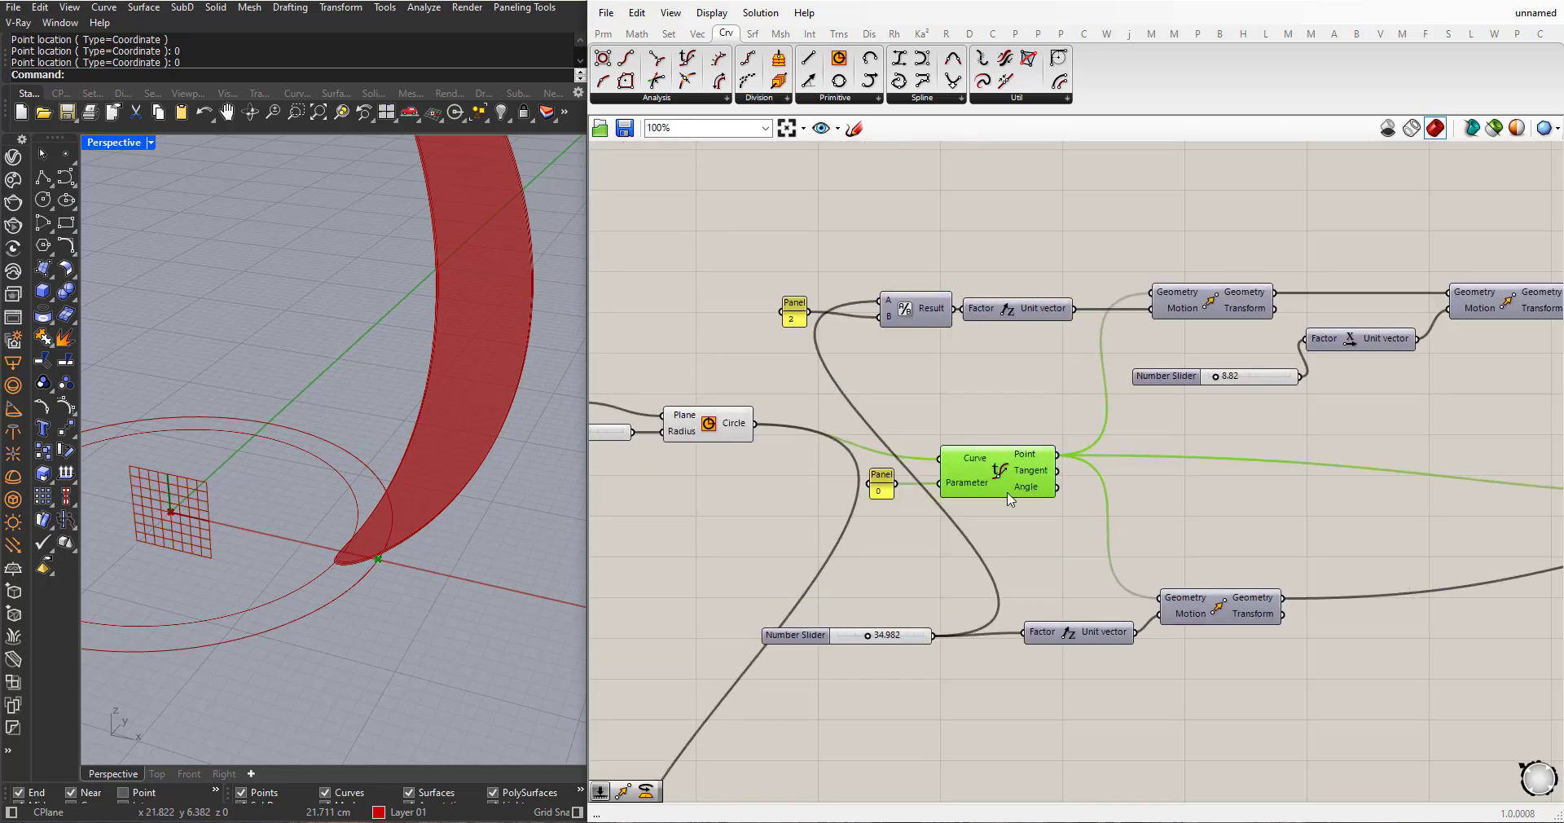
scroll(824, 454, down, 2)
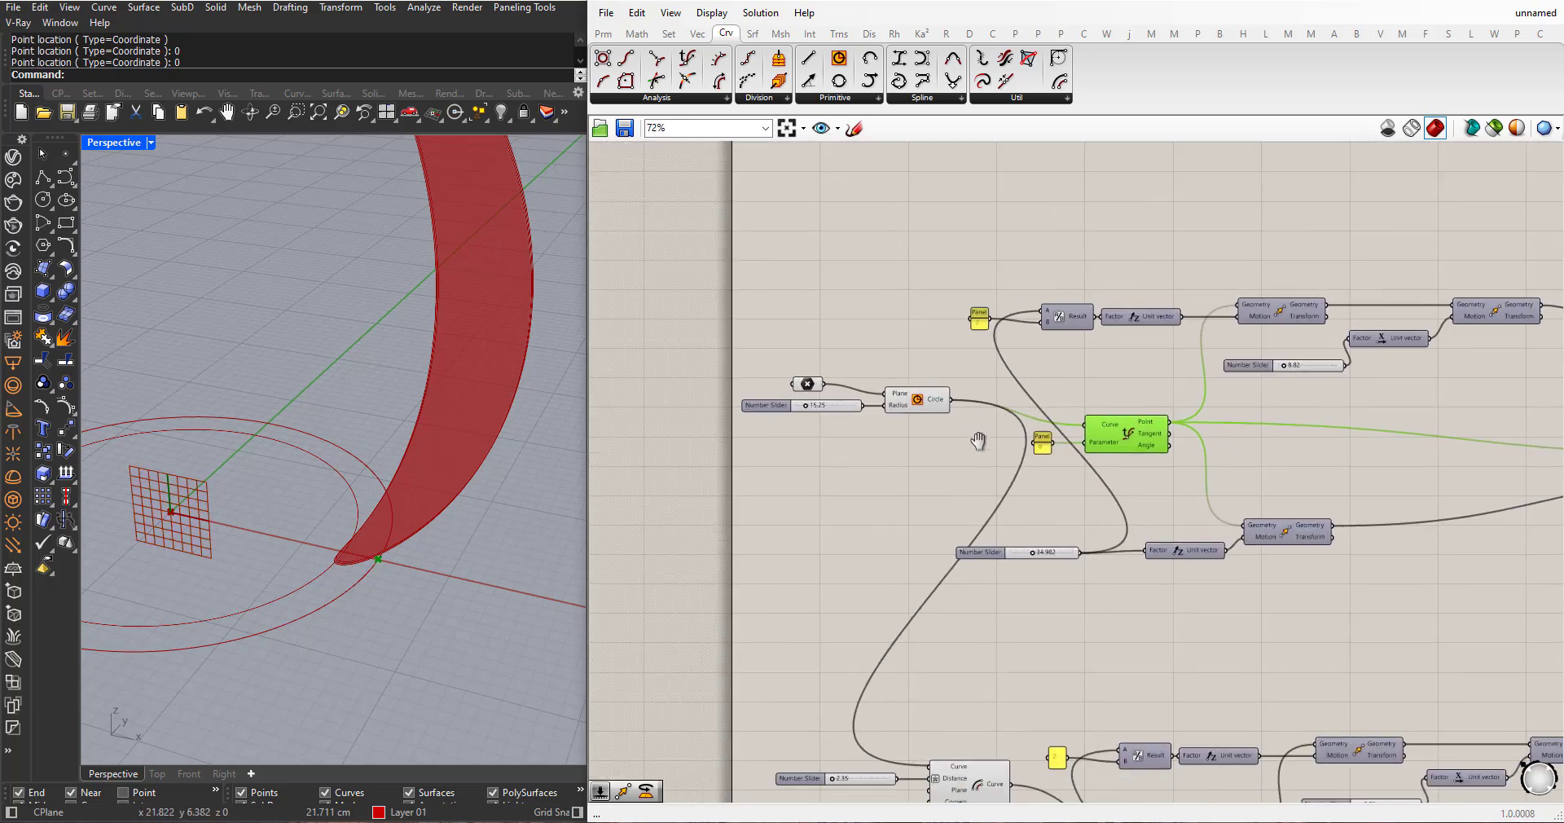
scroll(1204, 440, up, 1)
scroll(1165, 444, down, 3)
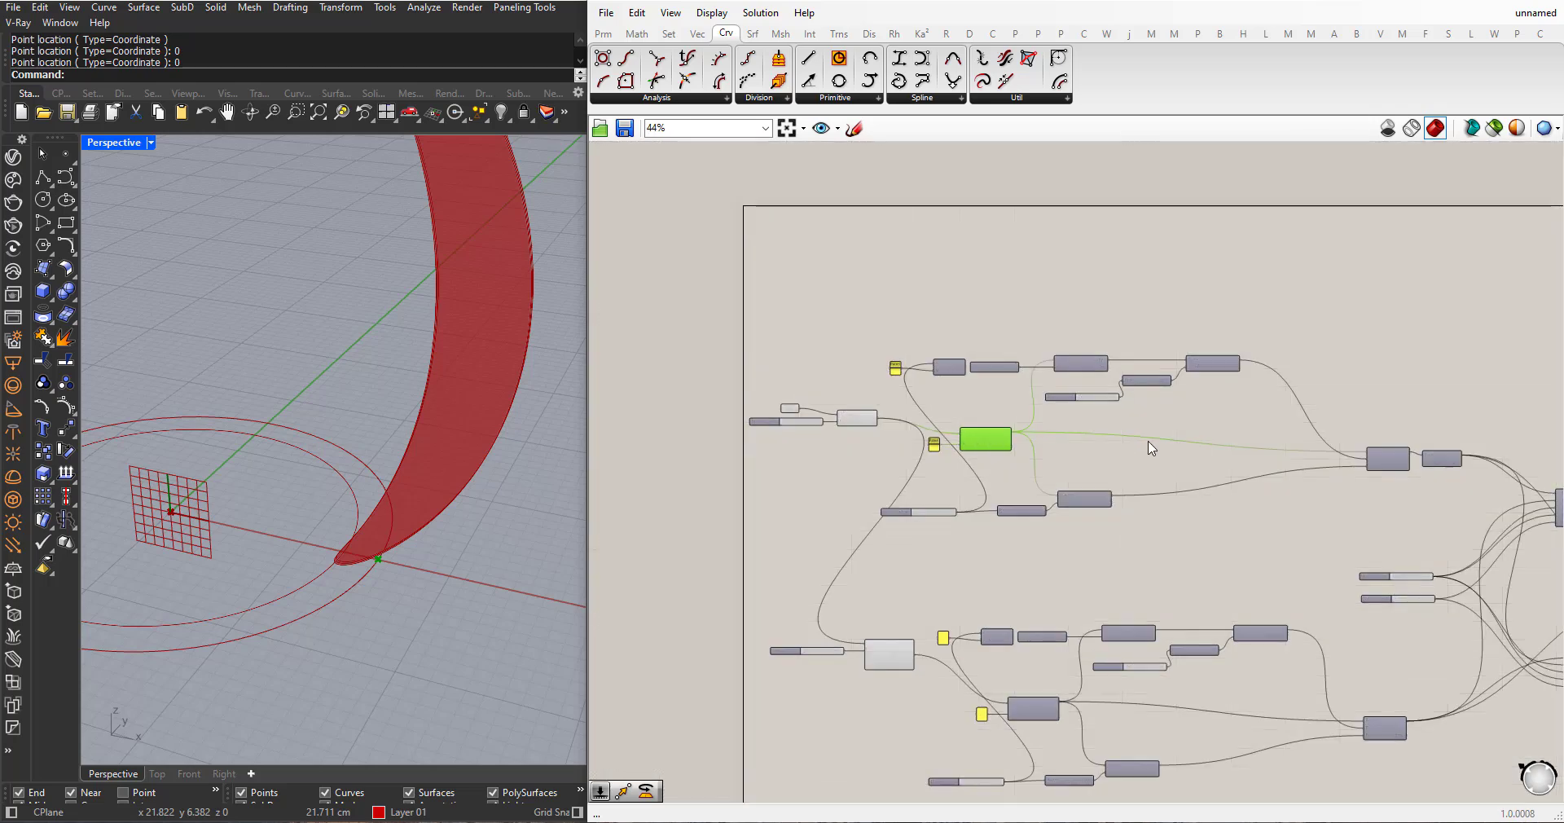
scroll(1059, 446, up, 2)
drag(968, 437, 1167, 520)
scroll(1059, 481, down, 5)
scroll(1212, 528, up, 2)
scroll(1212, 525, up, 6)
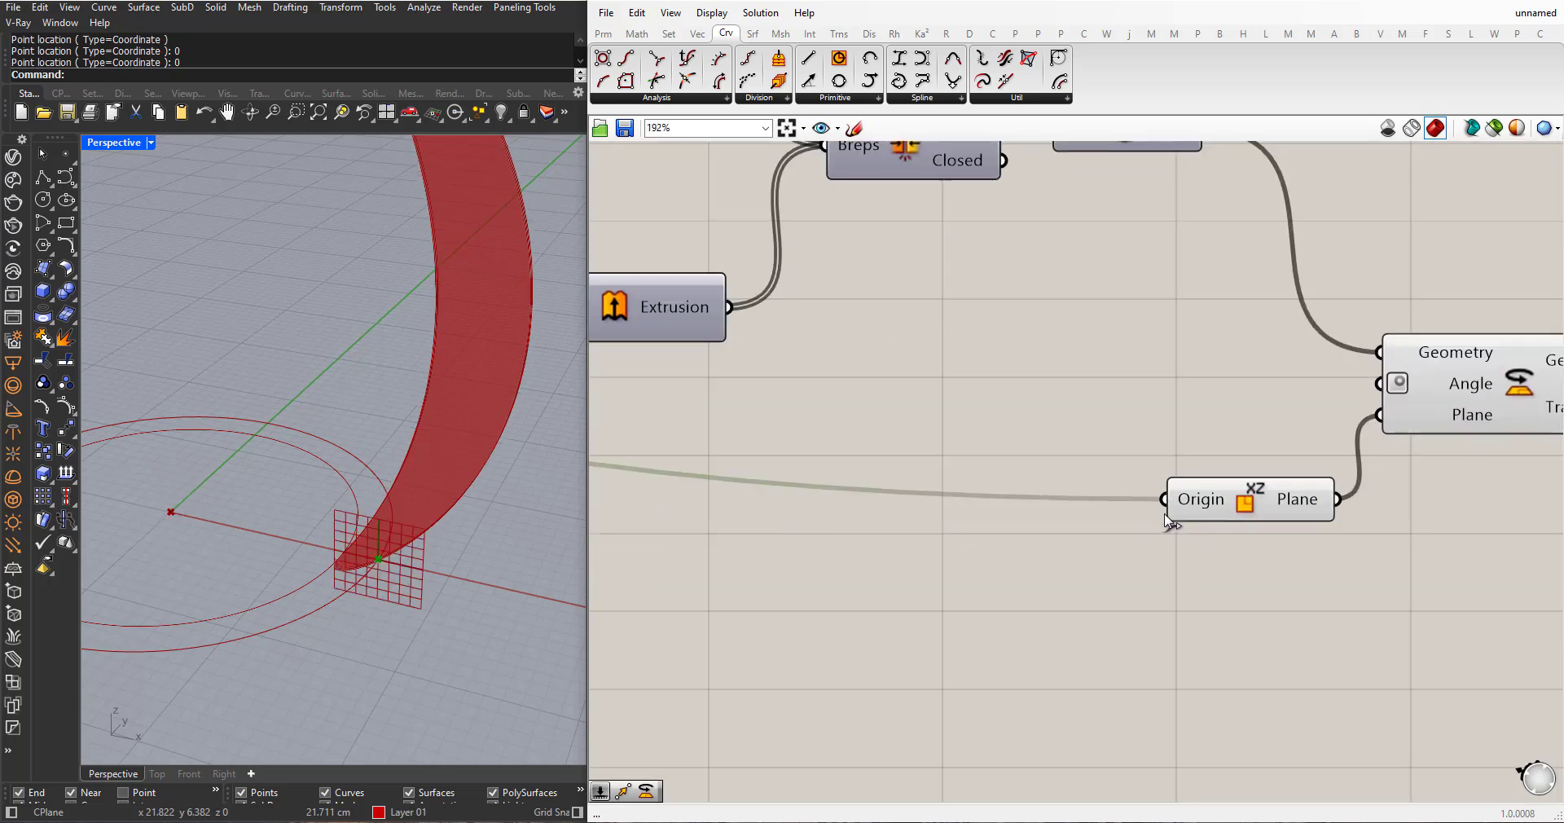
- Add a number slider ranging from -90.00 to 90 and connect it to the Rotate component's Angle input
scroll(847, 525, down, 2)
double_click(1033, 471)
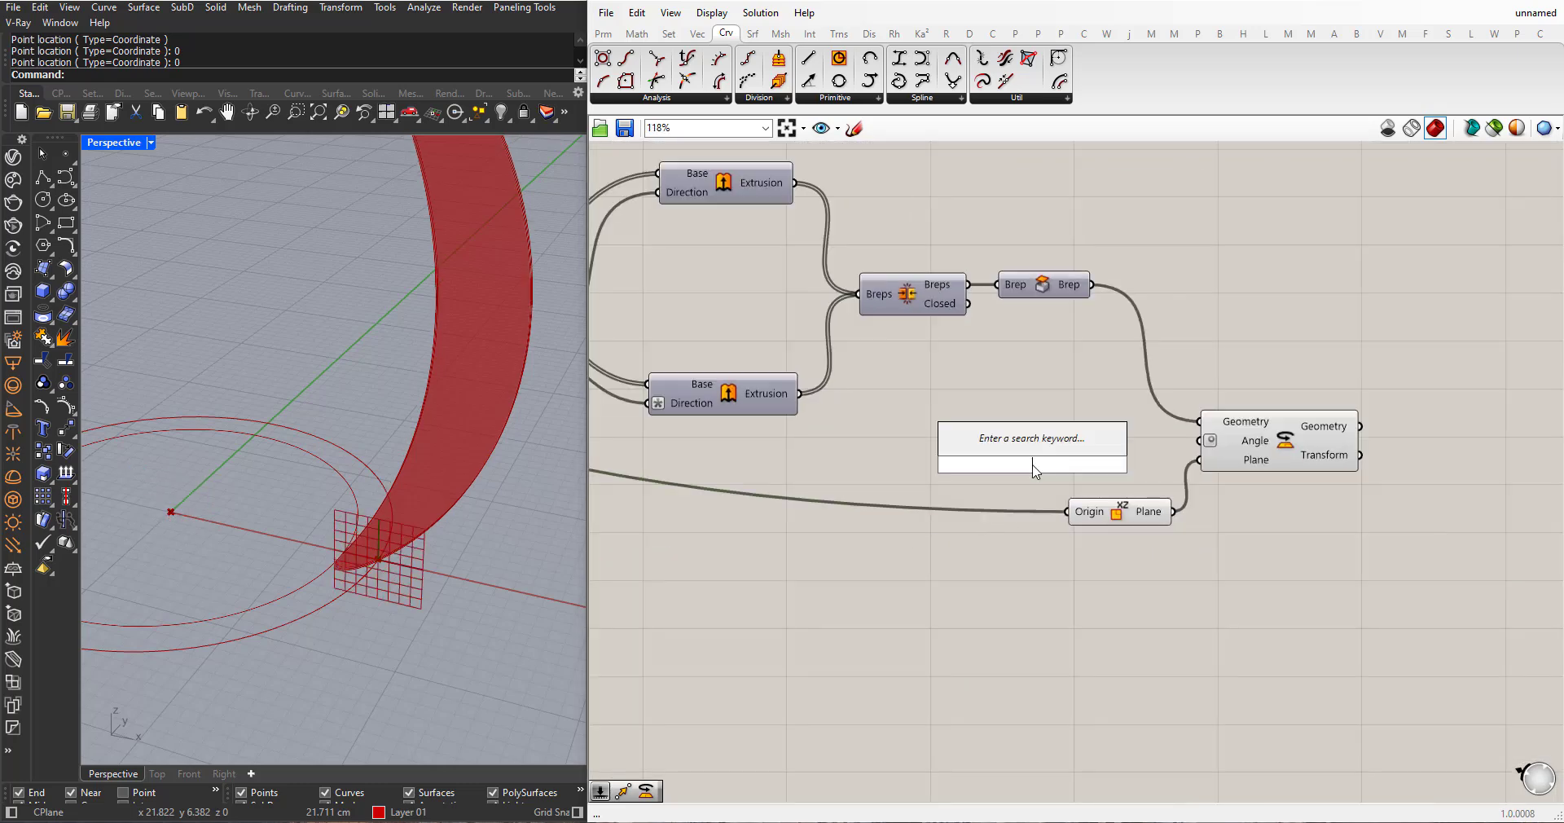
text(-90)
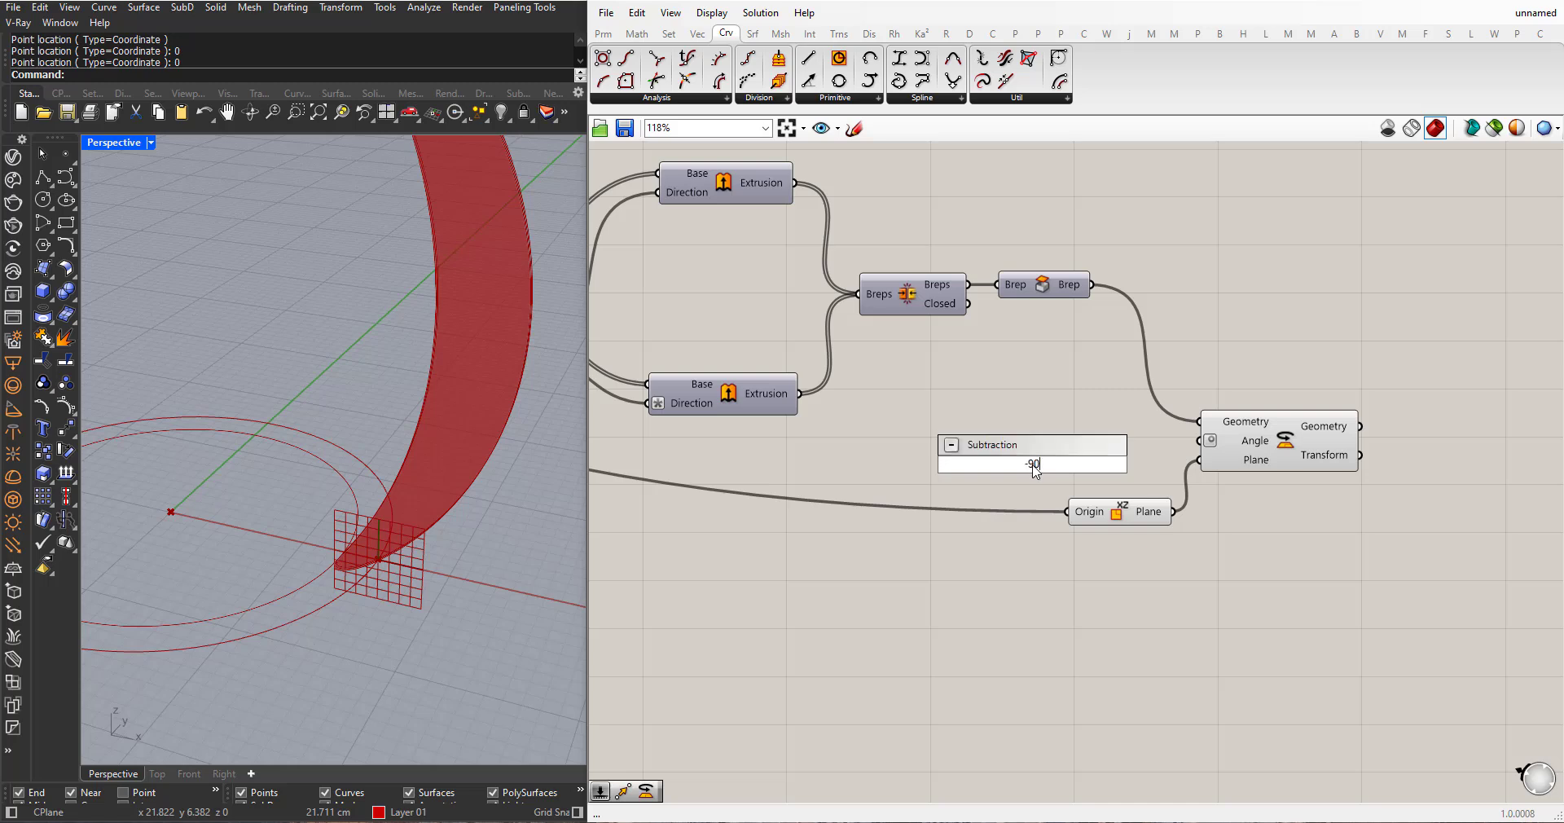
text(.00<90)
key(Return)
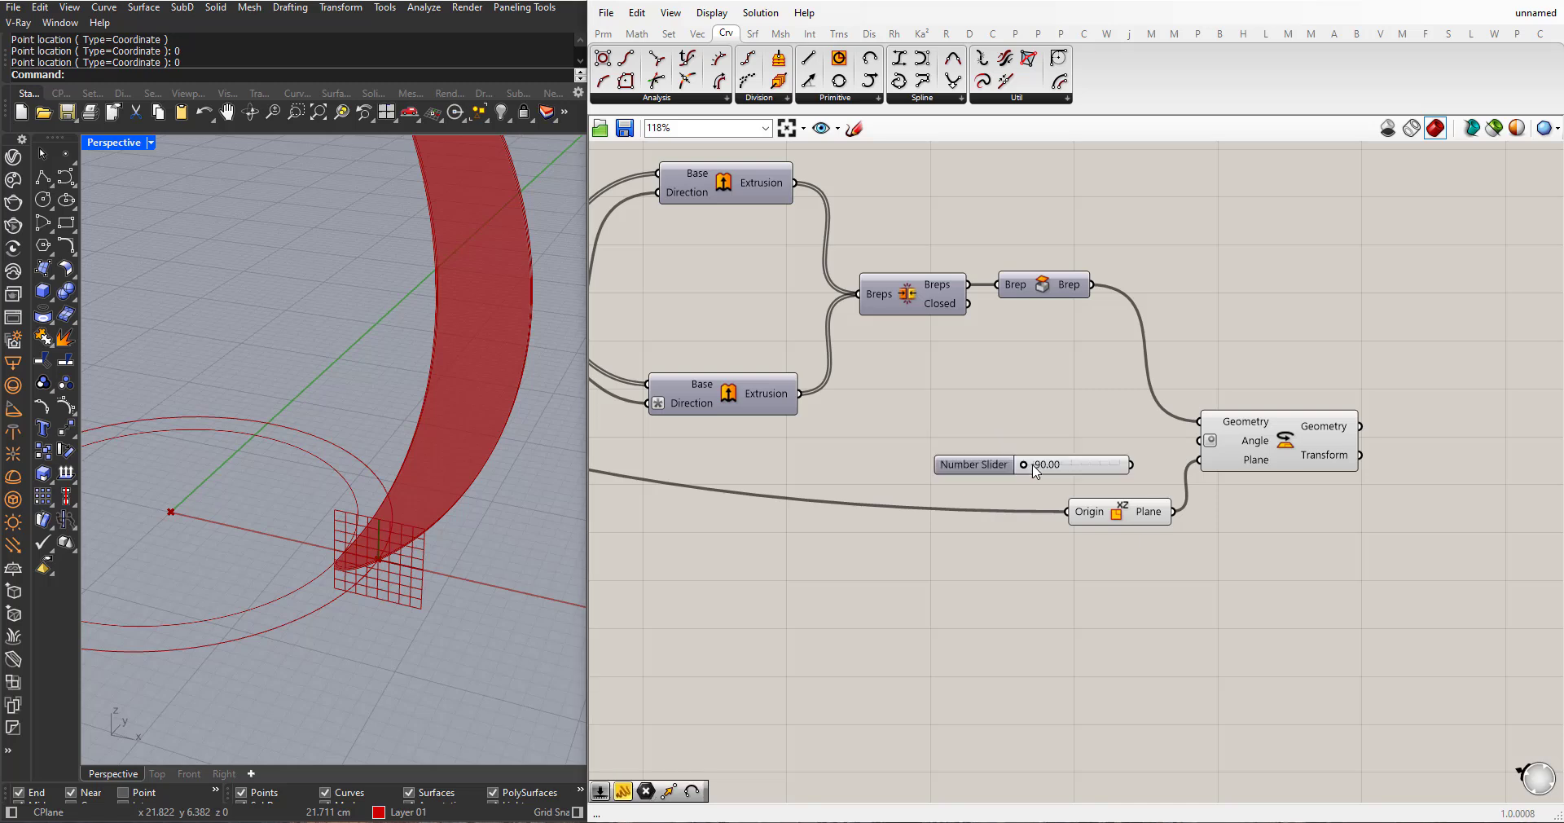
drag(1132, 465, 1199, 441)
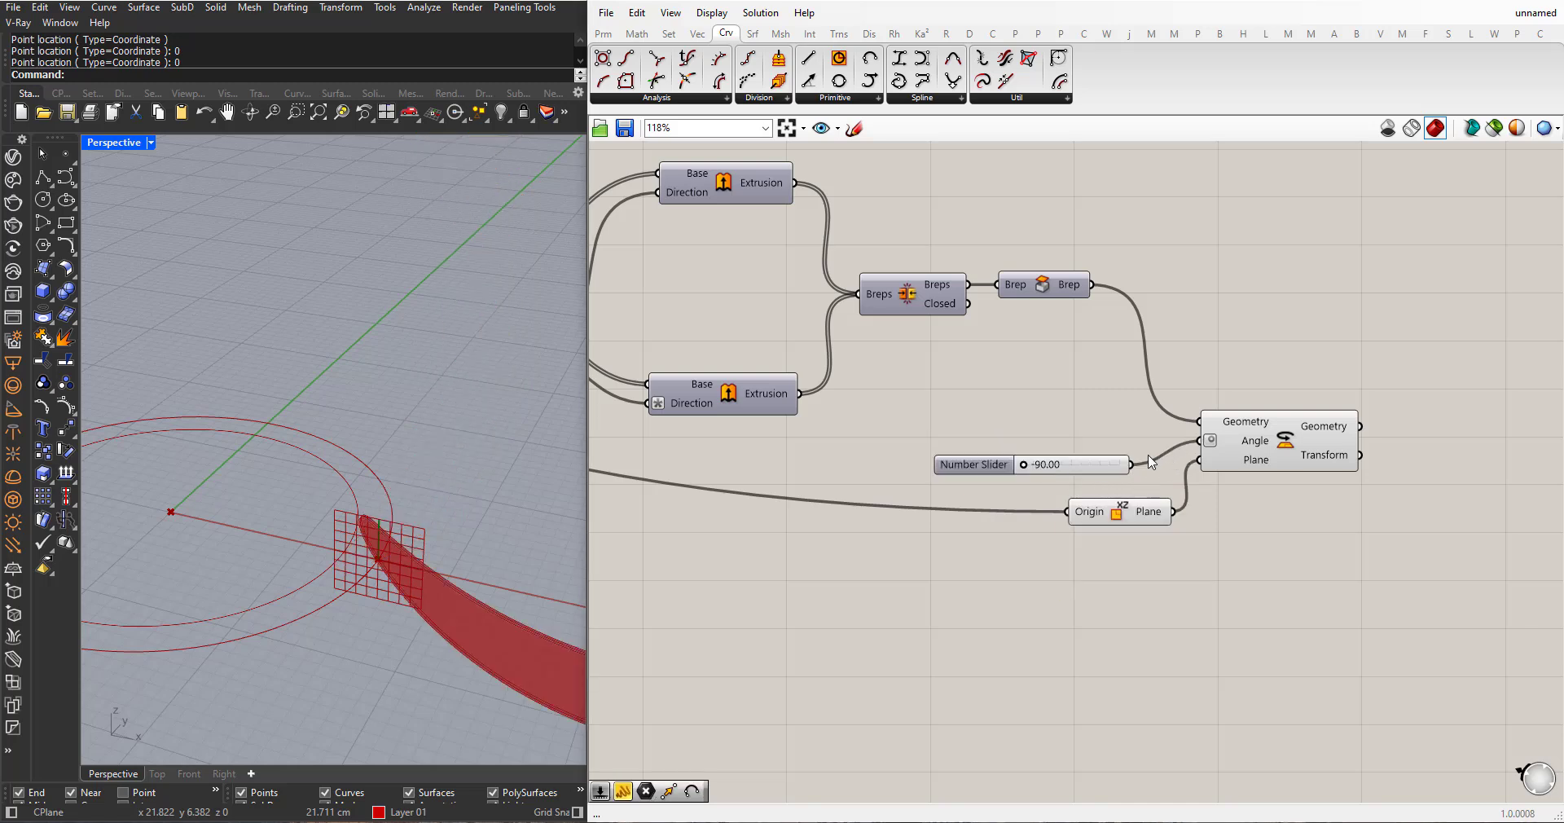
drag(980, 479, 985, 456)
- Test the crescent's rotation by varying the angle slider, and set the slider to 0.00
right_drag(326, 462, 326, 547)
scroll(1011, 455, up, 5)
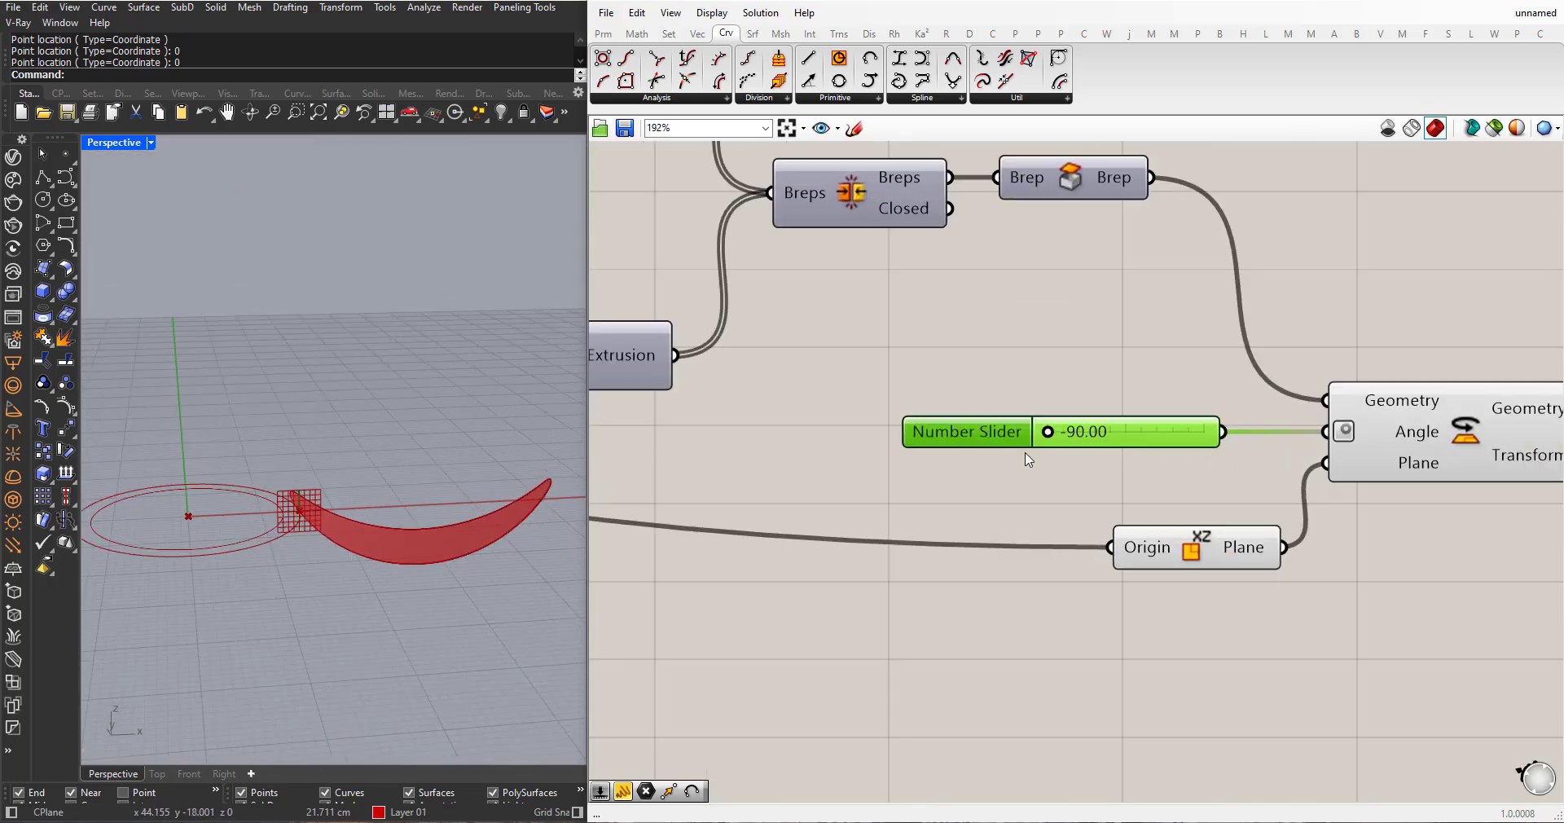
drag(1049, 436, 1156, 420)
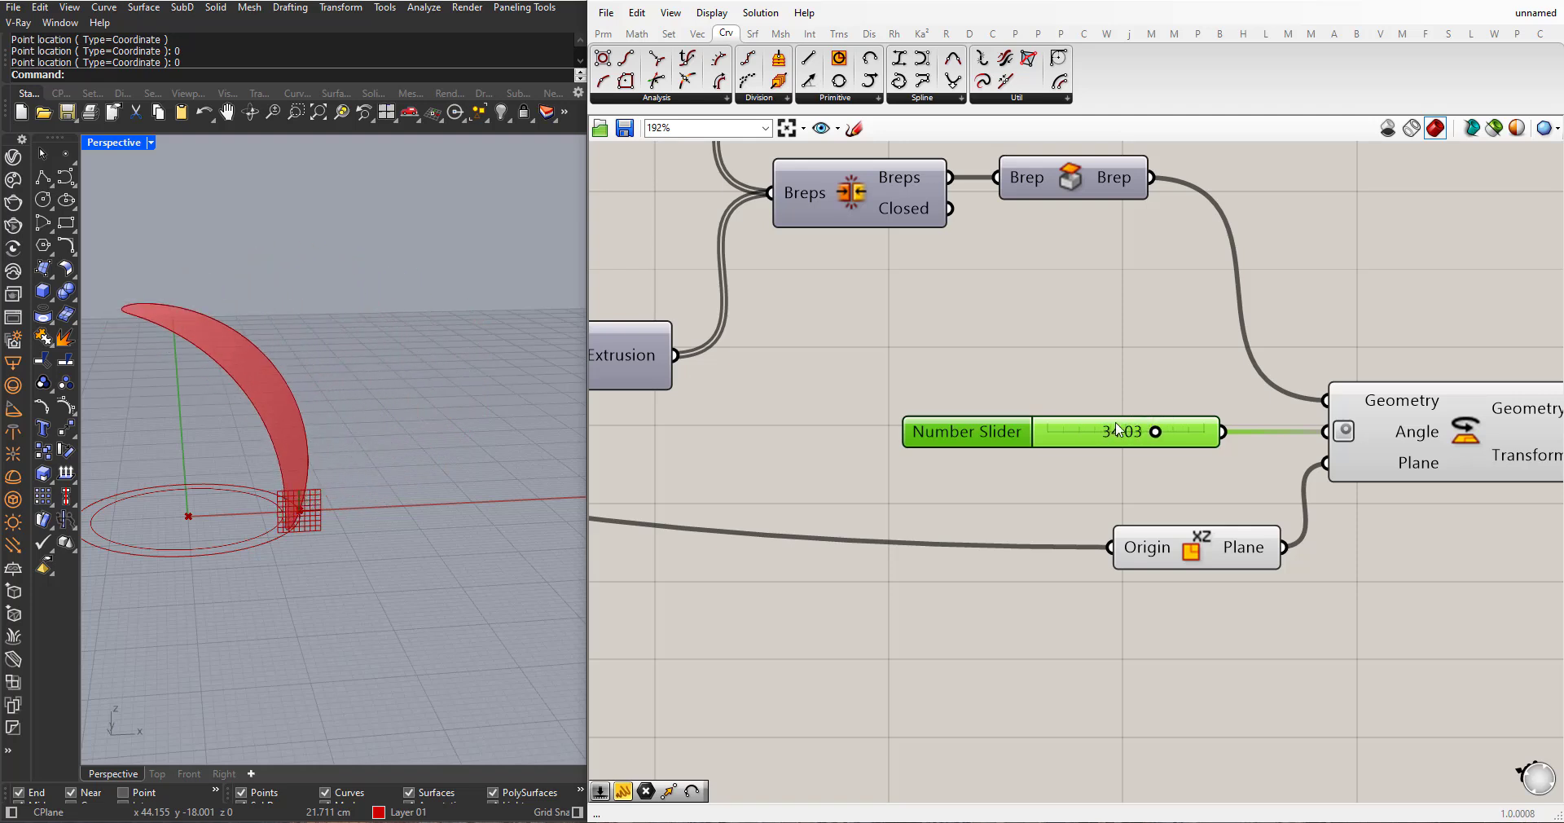
double_click(1118, 430)
text(0)
click(1193, 431)
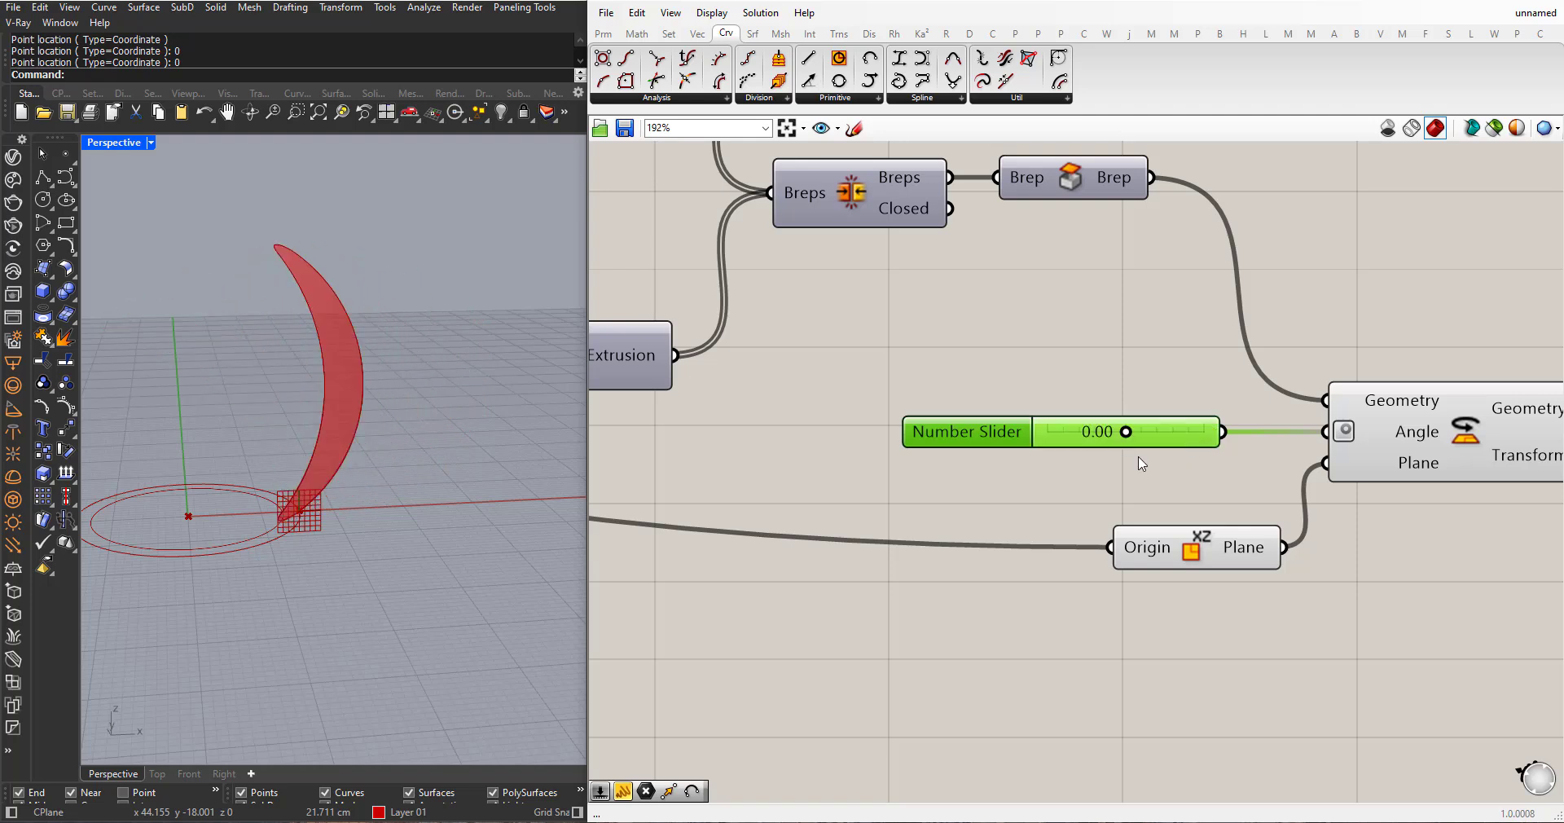
- Turn off the preview of the XZ Plane component
right_drag(291, 531, 205, 573)
scroll(920, 521, down, 4)
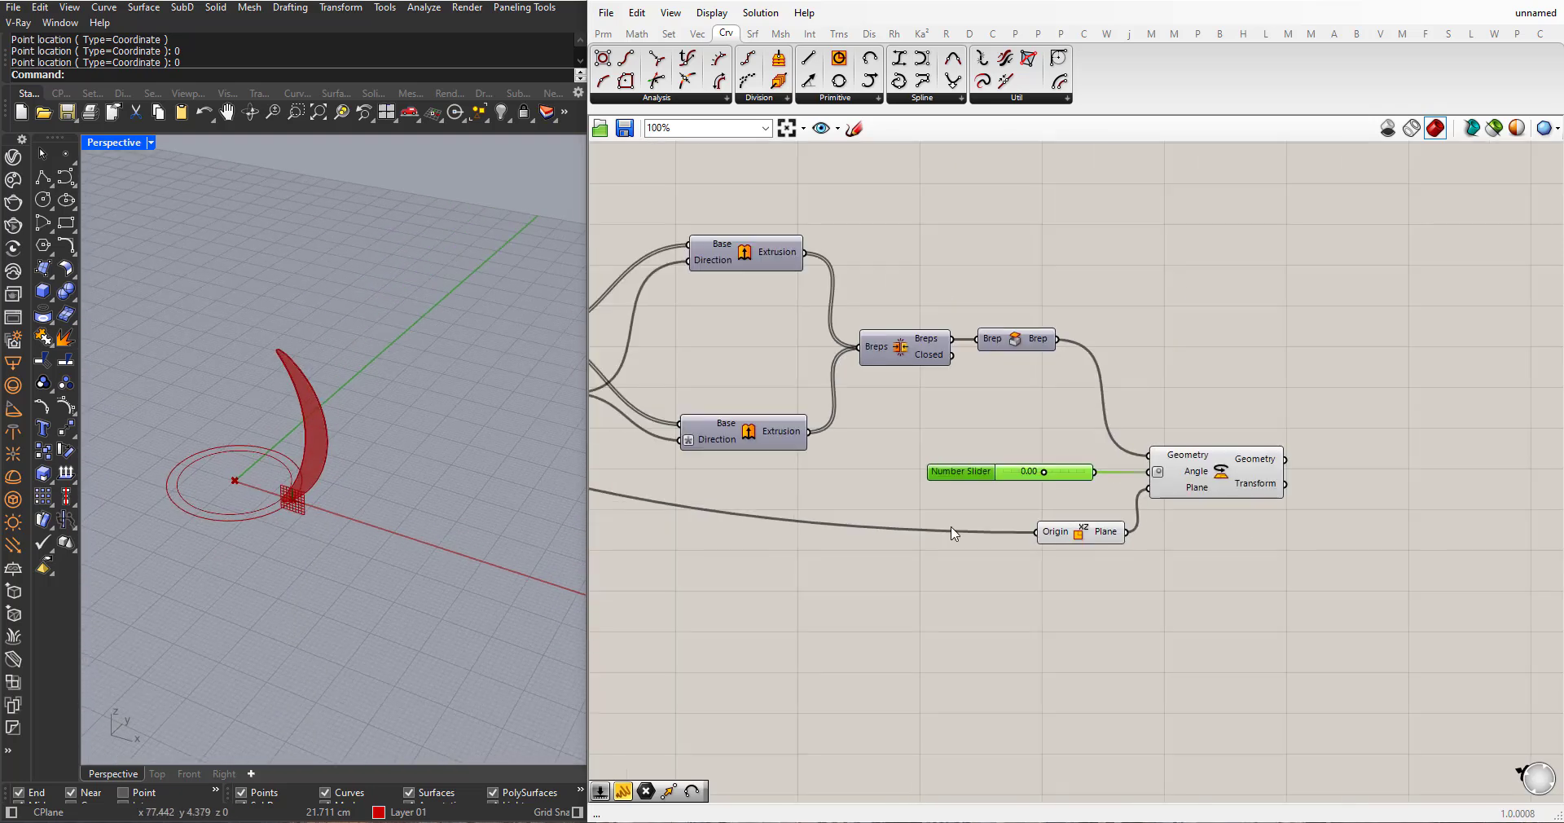
drag(1086, 594, 935, 419)
middle_click(990, 497)
click(885, 617)
- Add a Polar Array component with the Rotate component's output as its Geometry
scroll(789, 568, down, 3)
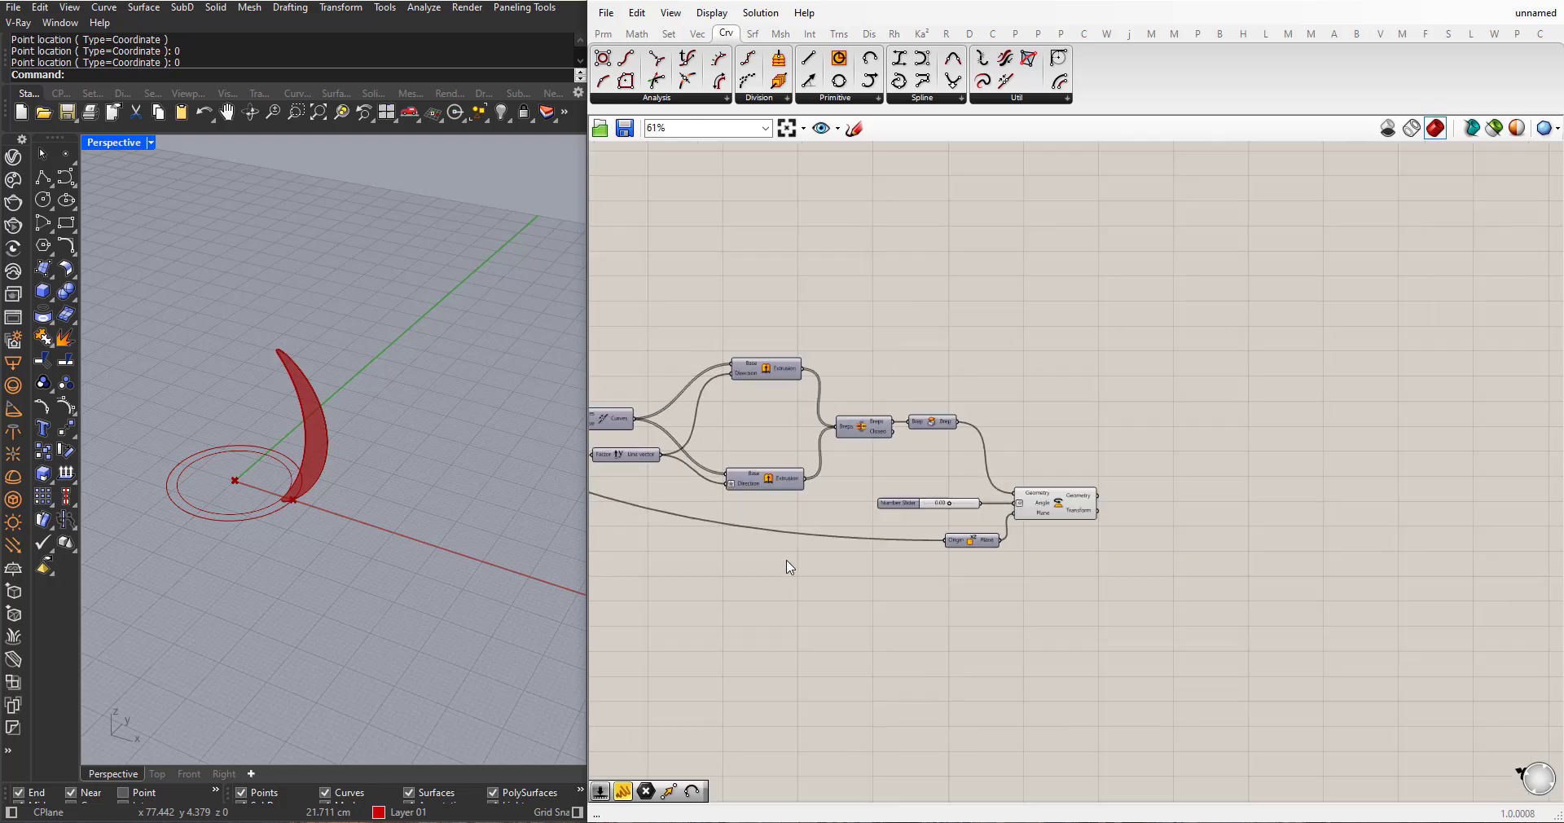
scroll(1020, 505, up, 2)
double_click(1173, 354)
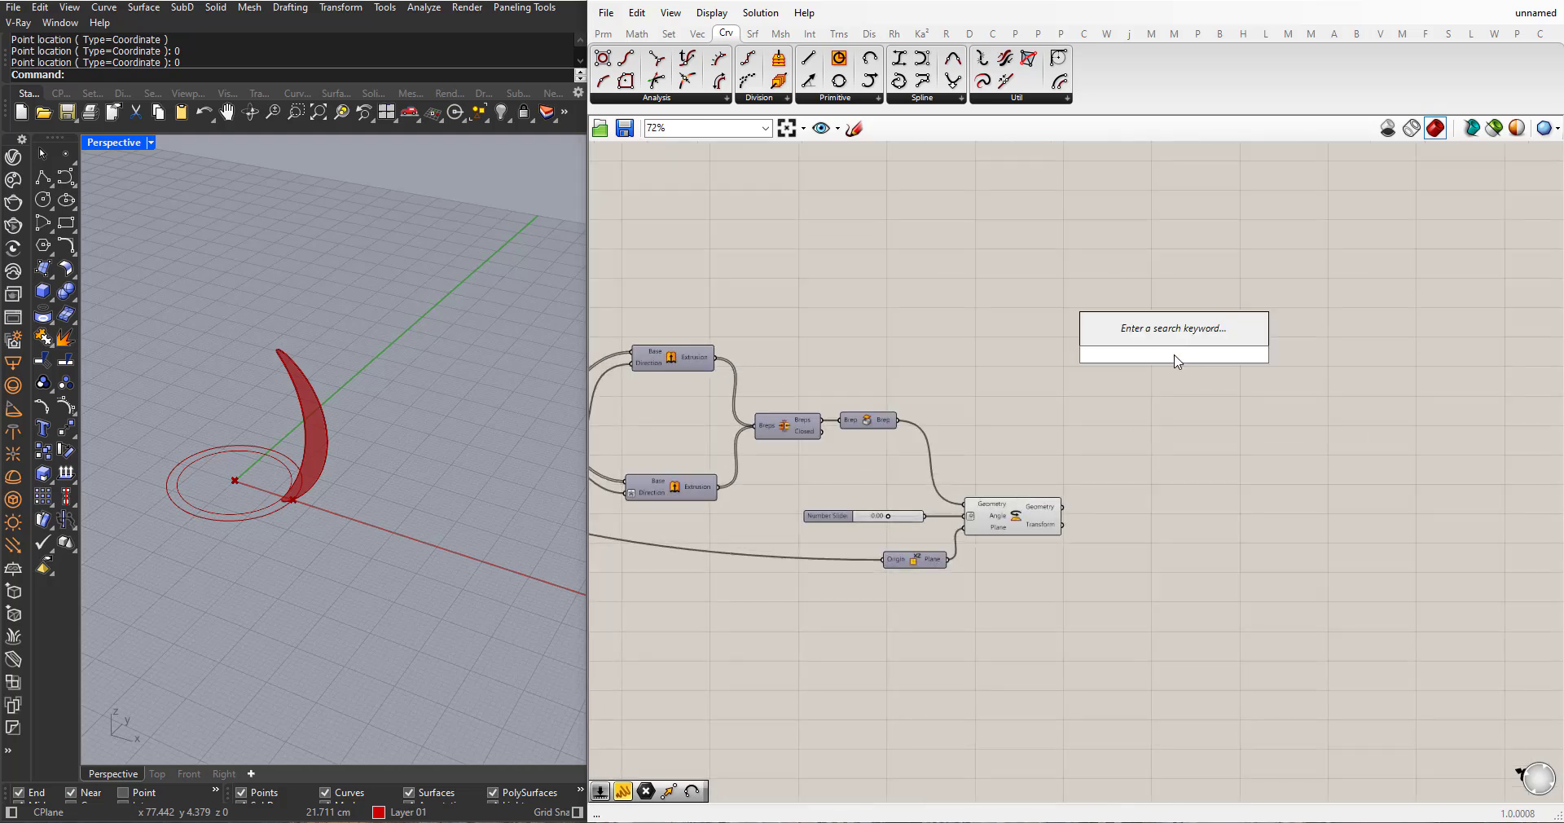
text(polar)
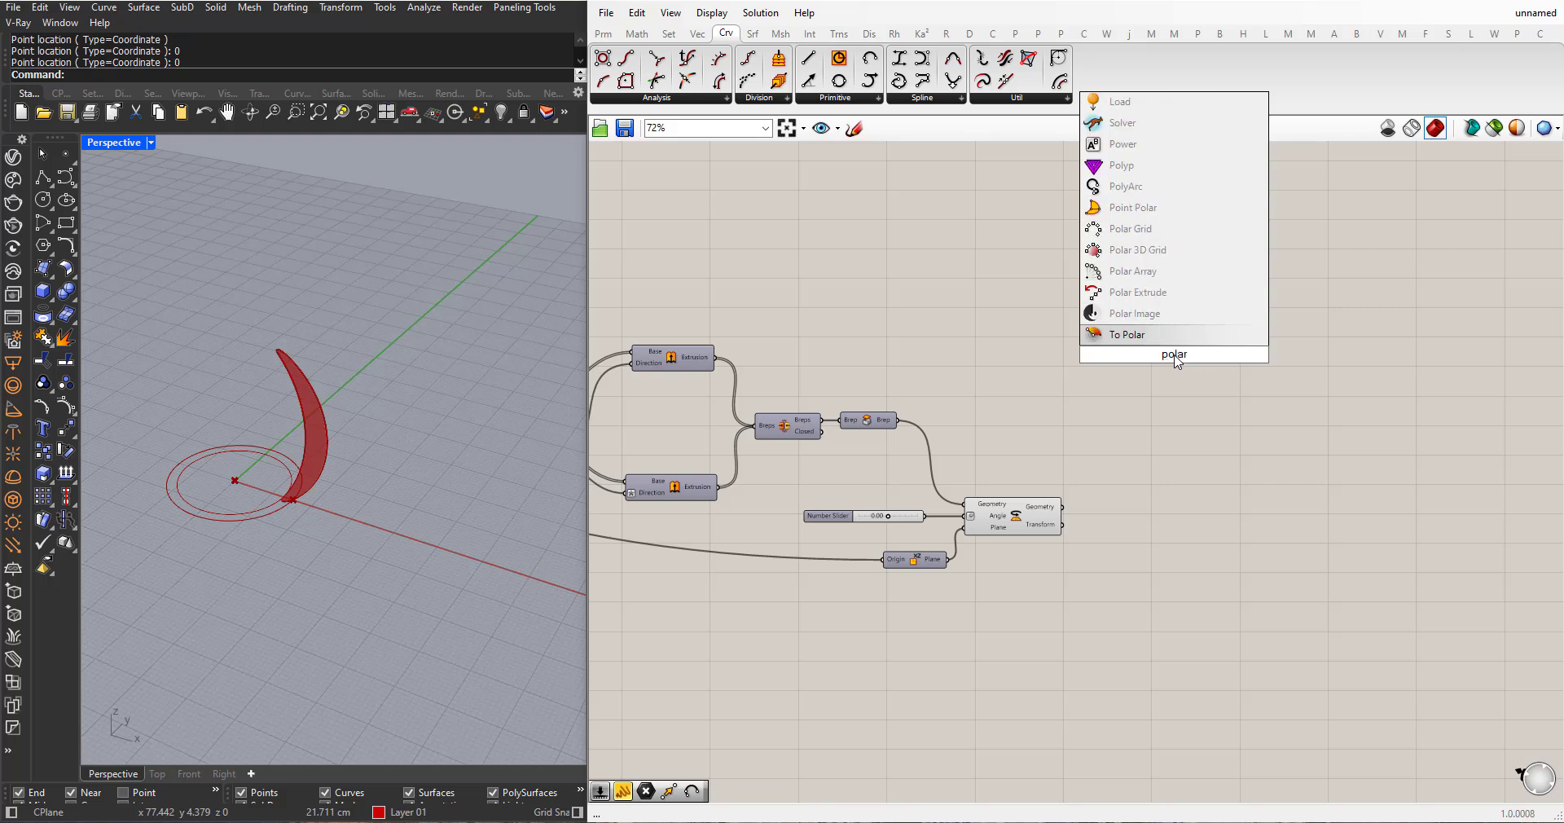
click(1150, 275)
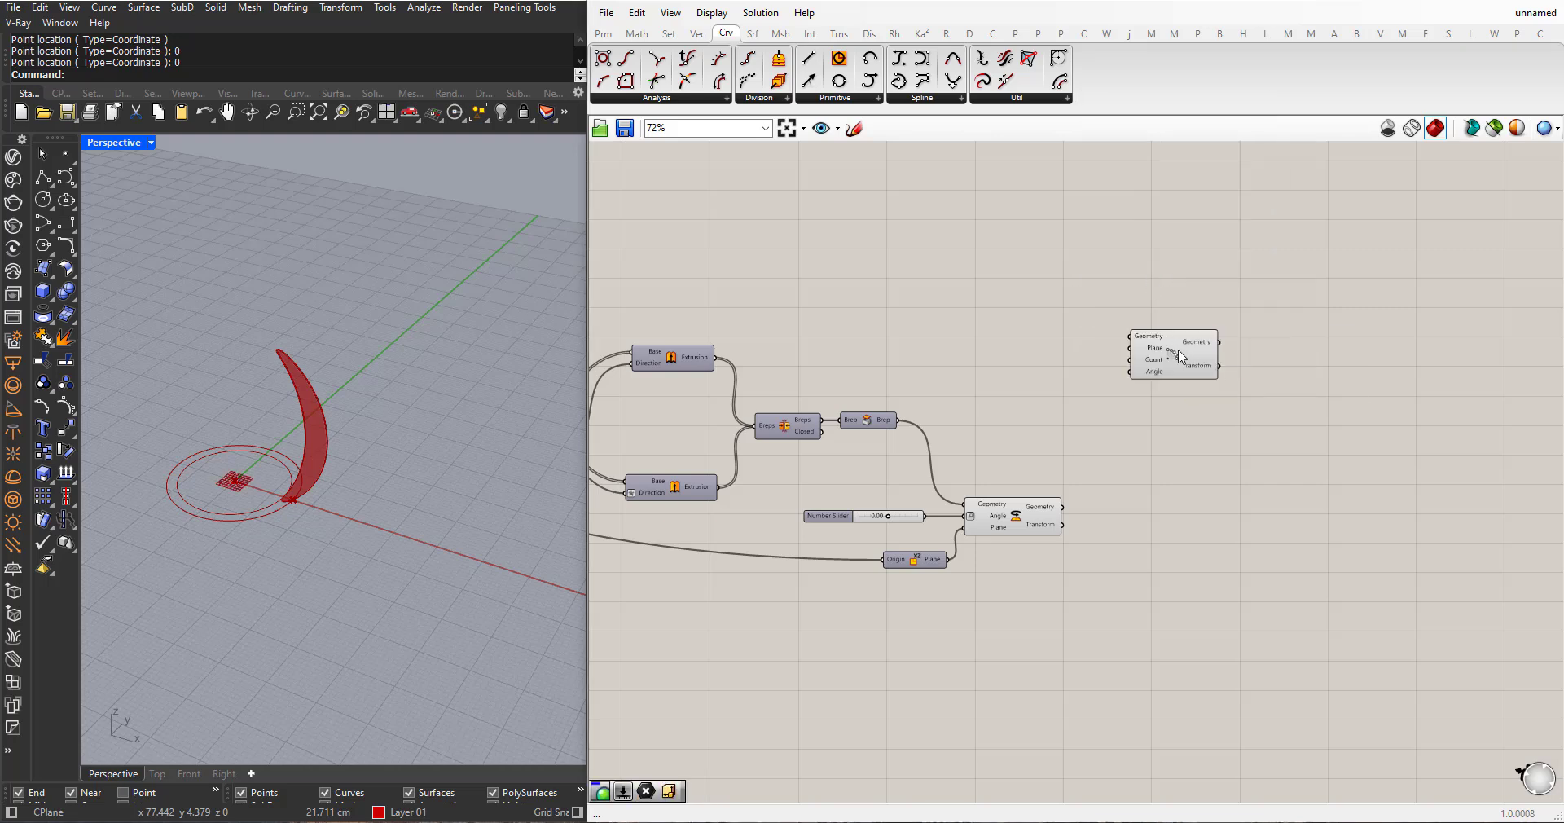
drag(1179, 356, 1261, 375)
drag(1063, 507, 1304, 364)
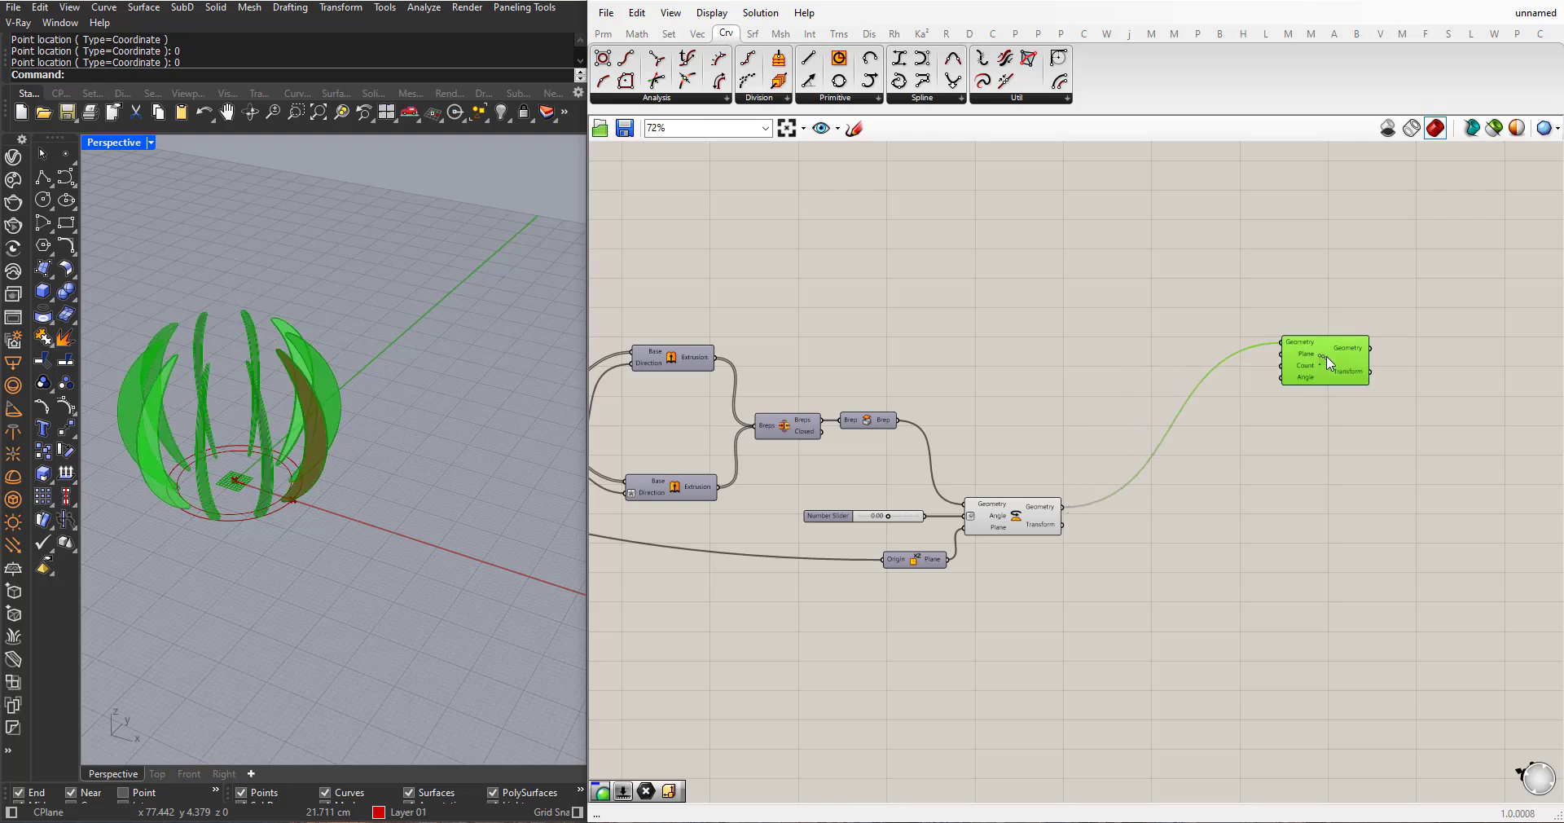
scroll(1327, 355, up, 3)
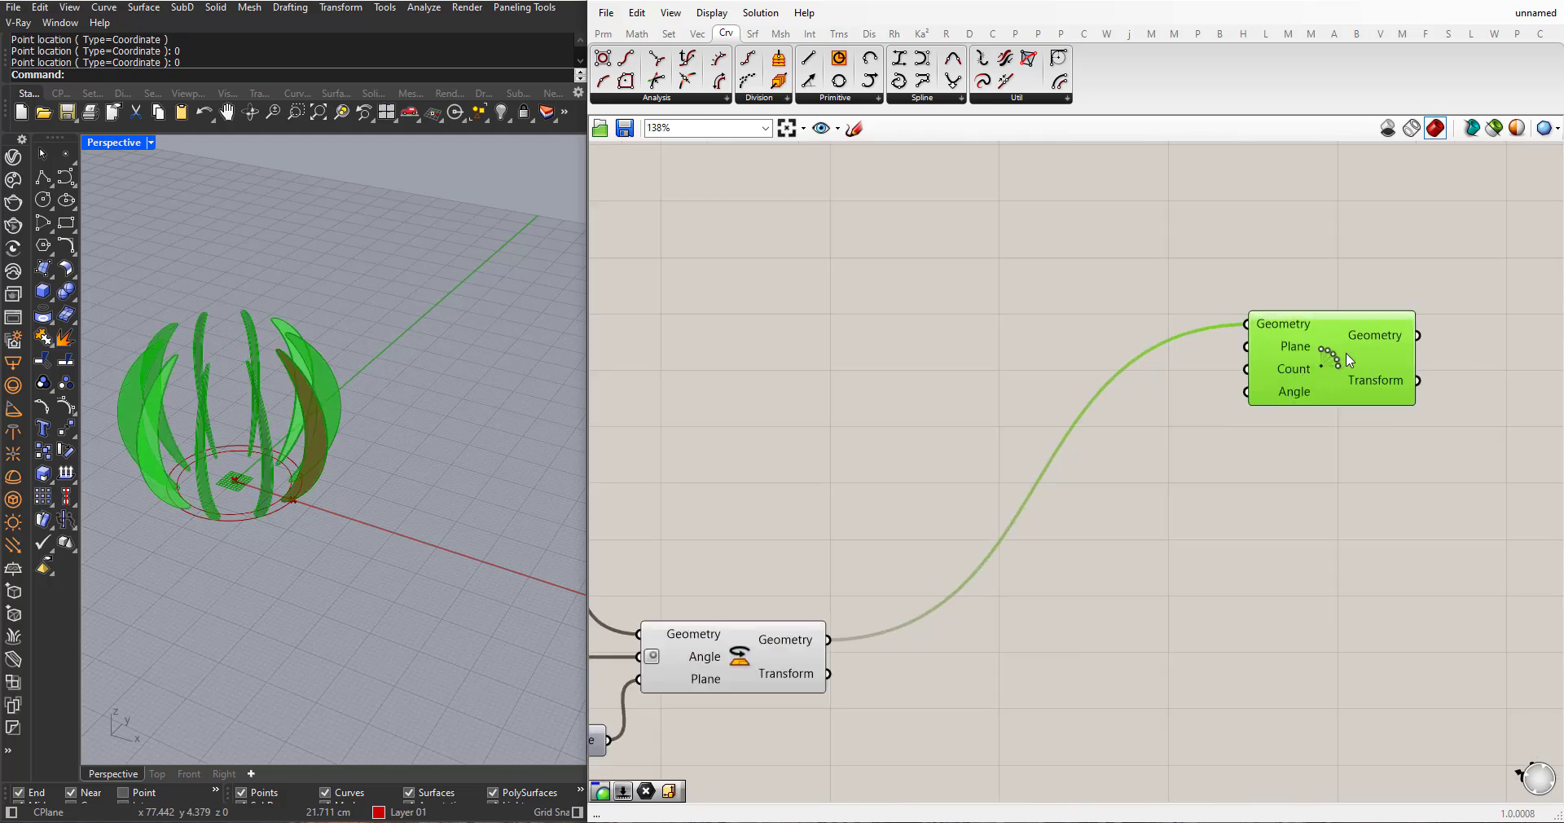
- Turn off the preview of the Rotate component so only the arrayed crescents are displayed
scroll(411, 467, down, 3)
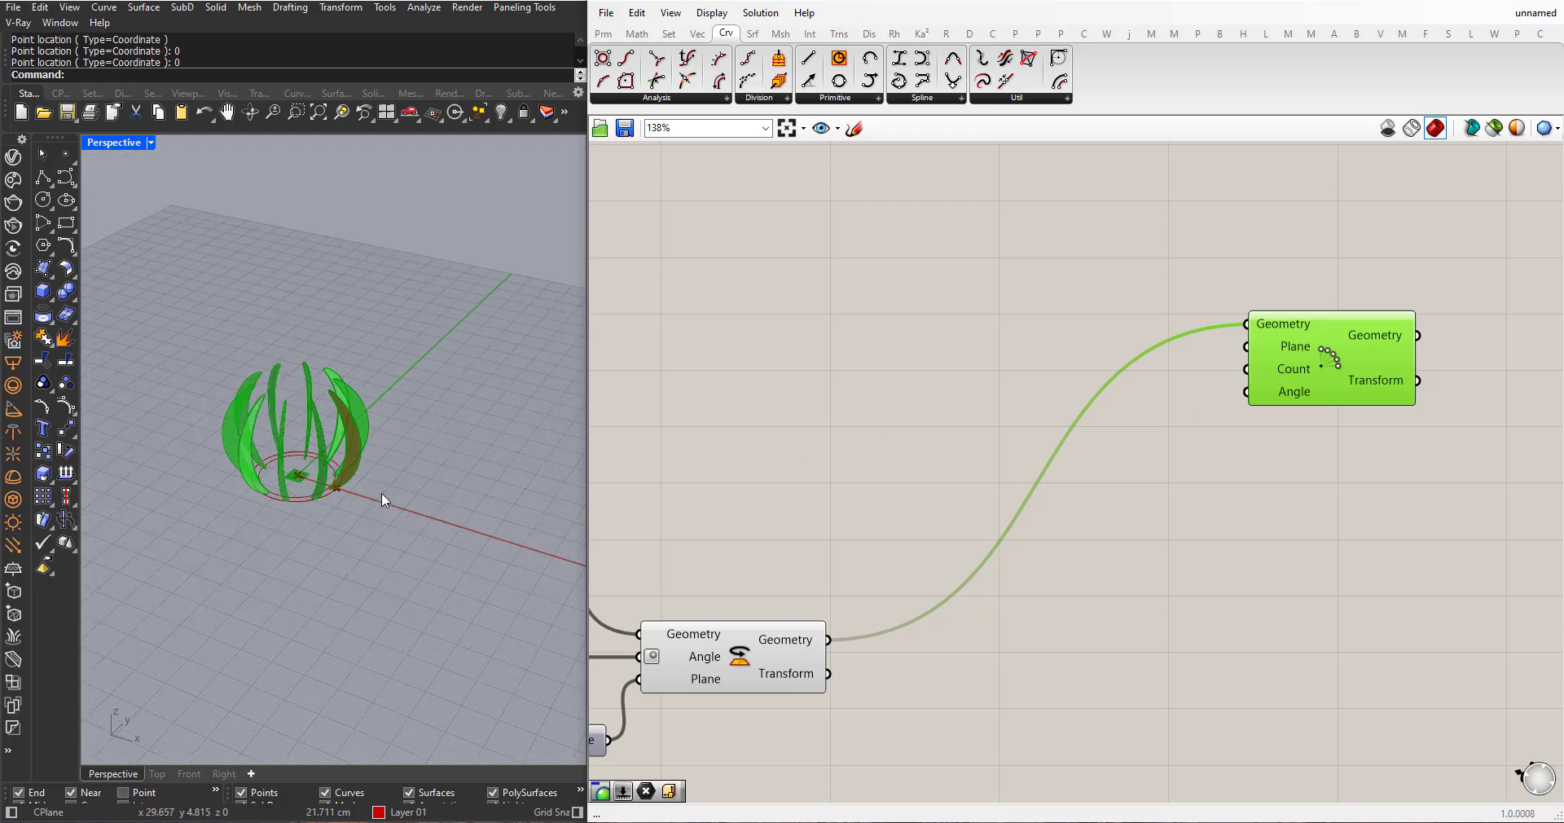
scroll(896, 651, down, 3)
drag(886, 688, 709, 495)
middle_click(834, 531)
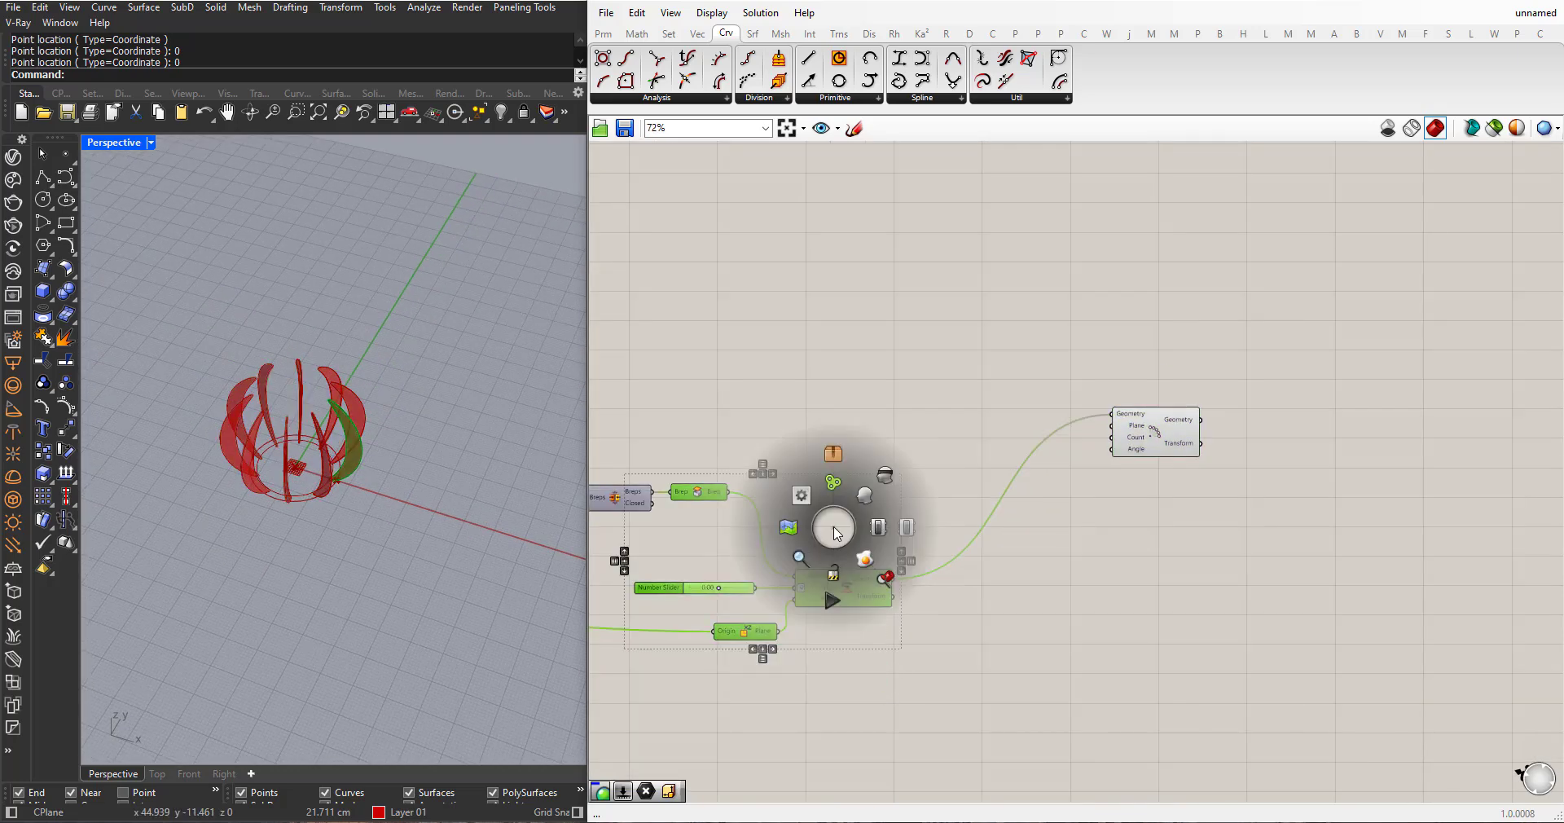
click(887, 475)
click(1009, 556)
scroll(467, 460, up, 3)
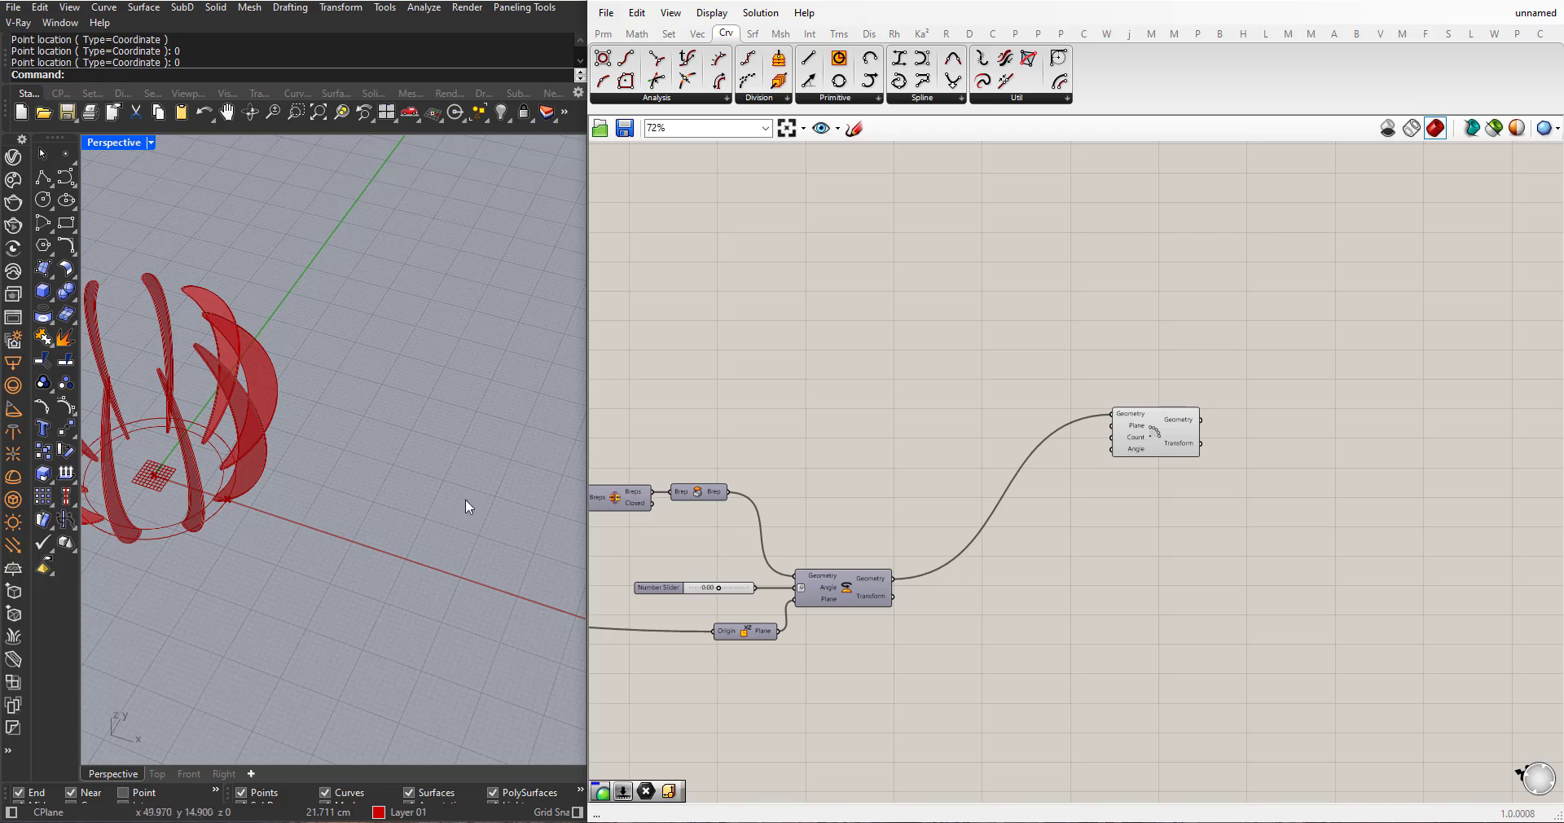
scroll(466, 499, down, 4)
scroll(278, 500, up, 2)
scroll(292, 484, up, 2)
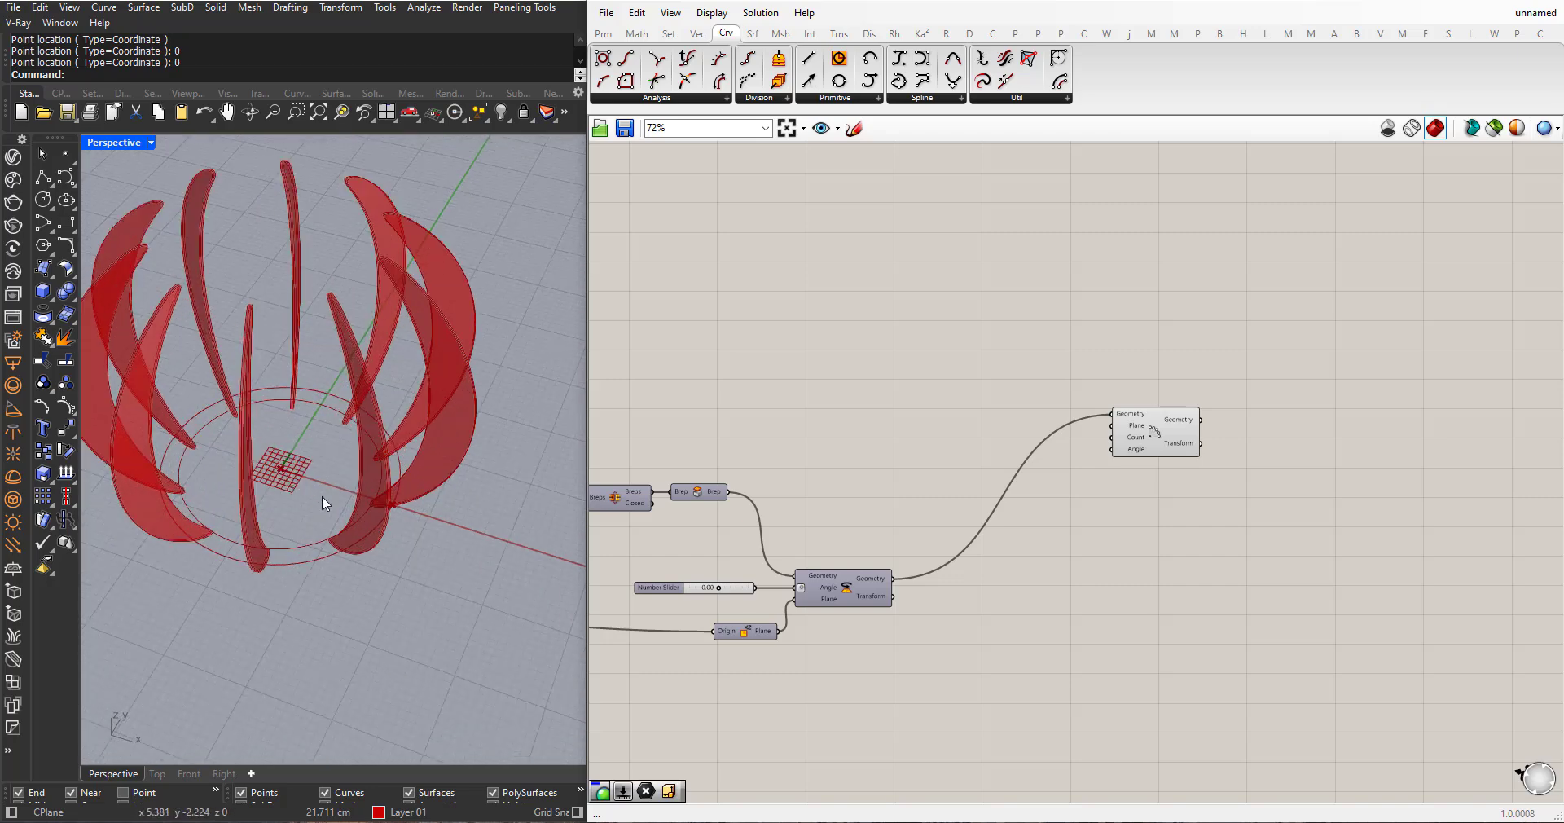
scroll(383, 508, down, 3)
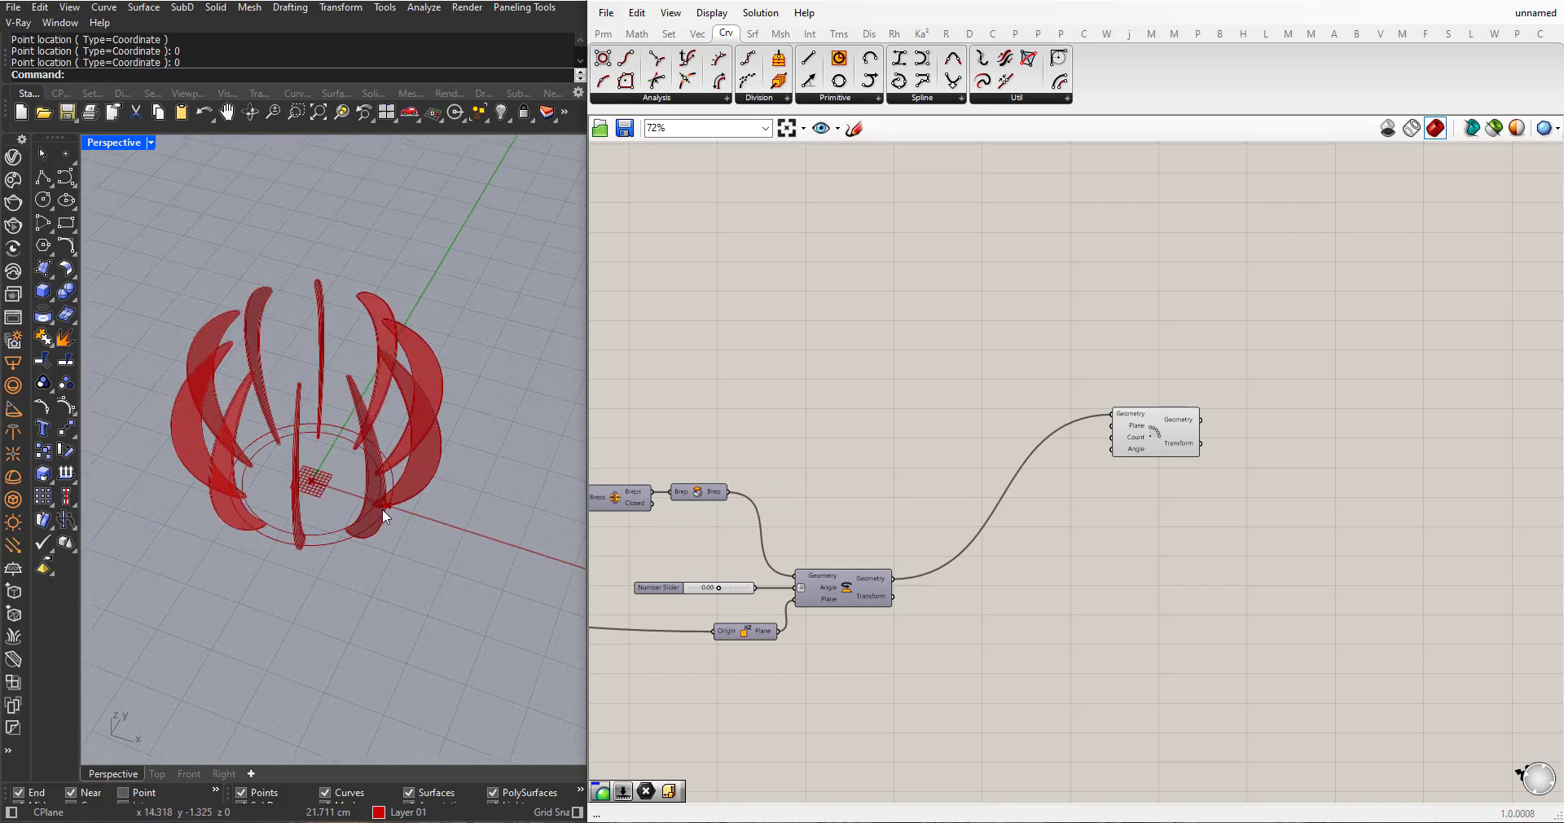
right_drag(384, 515, 385, 546)
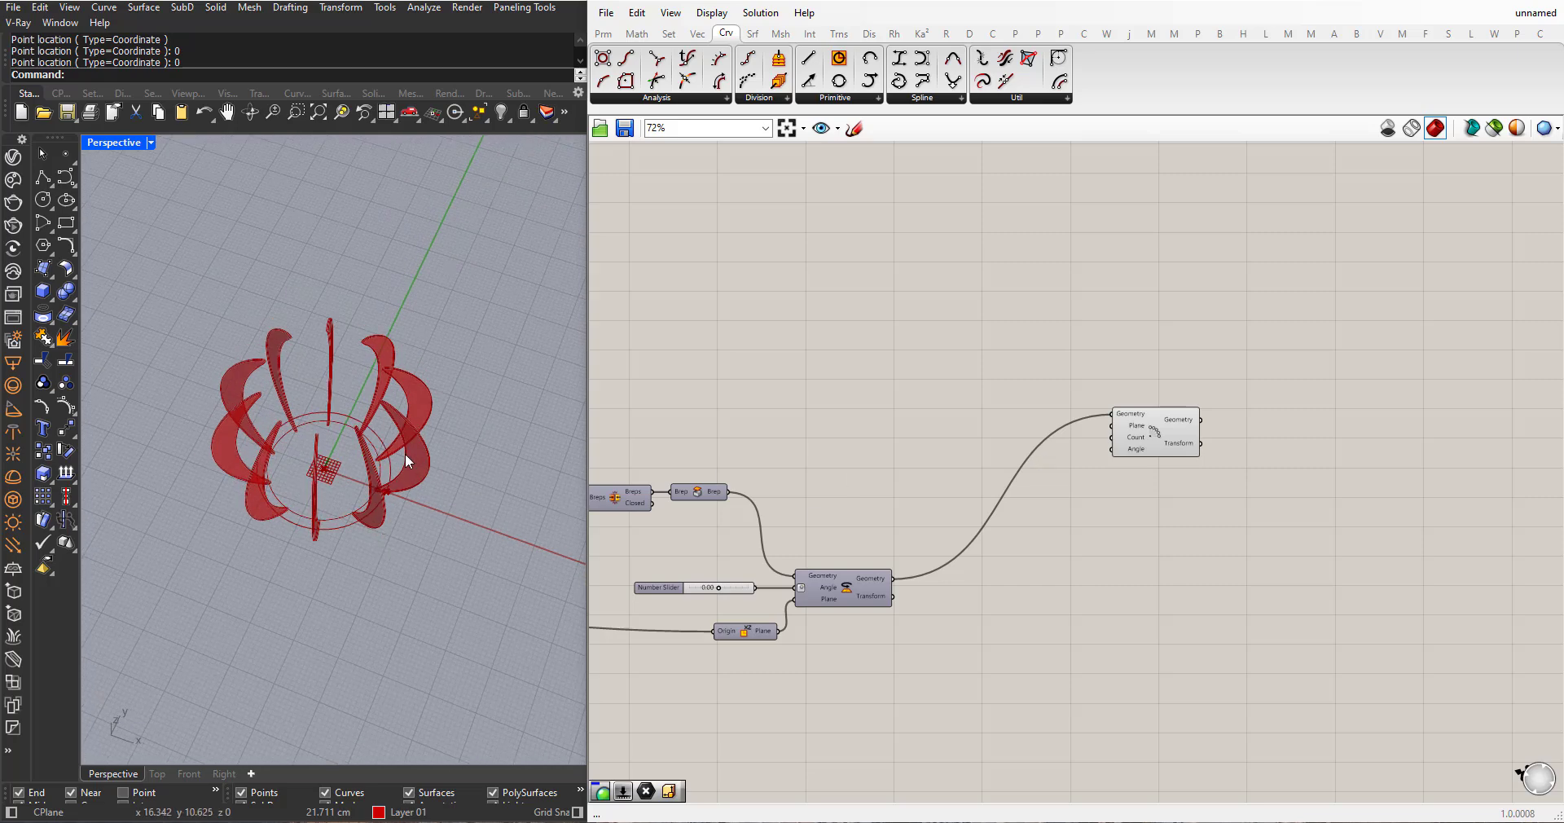
- Connect the Point parameter that defines the base circle's centre to the Plane input of the Polar Array component
scroll(406, 461, up, 5)
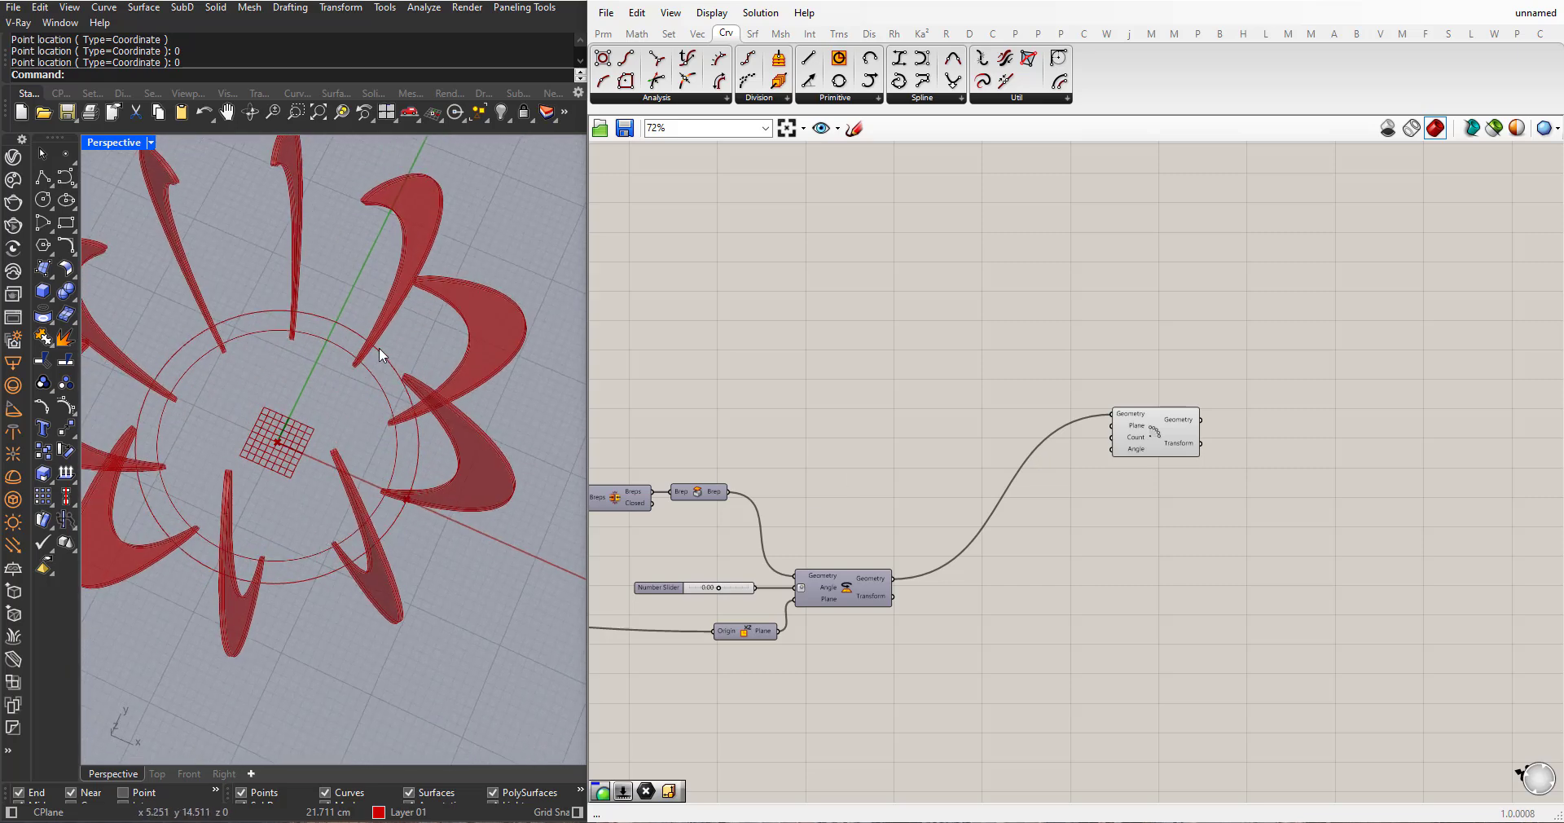
right_drag(316, 445, 485, 348)
scroll(365, 375, down, 4)
right_drag(363, 443, 338, 478)
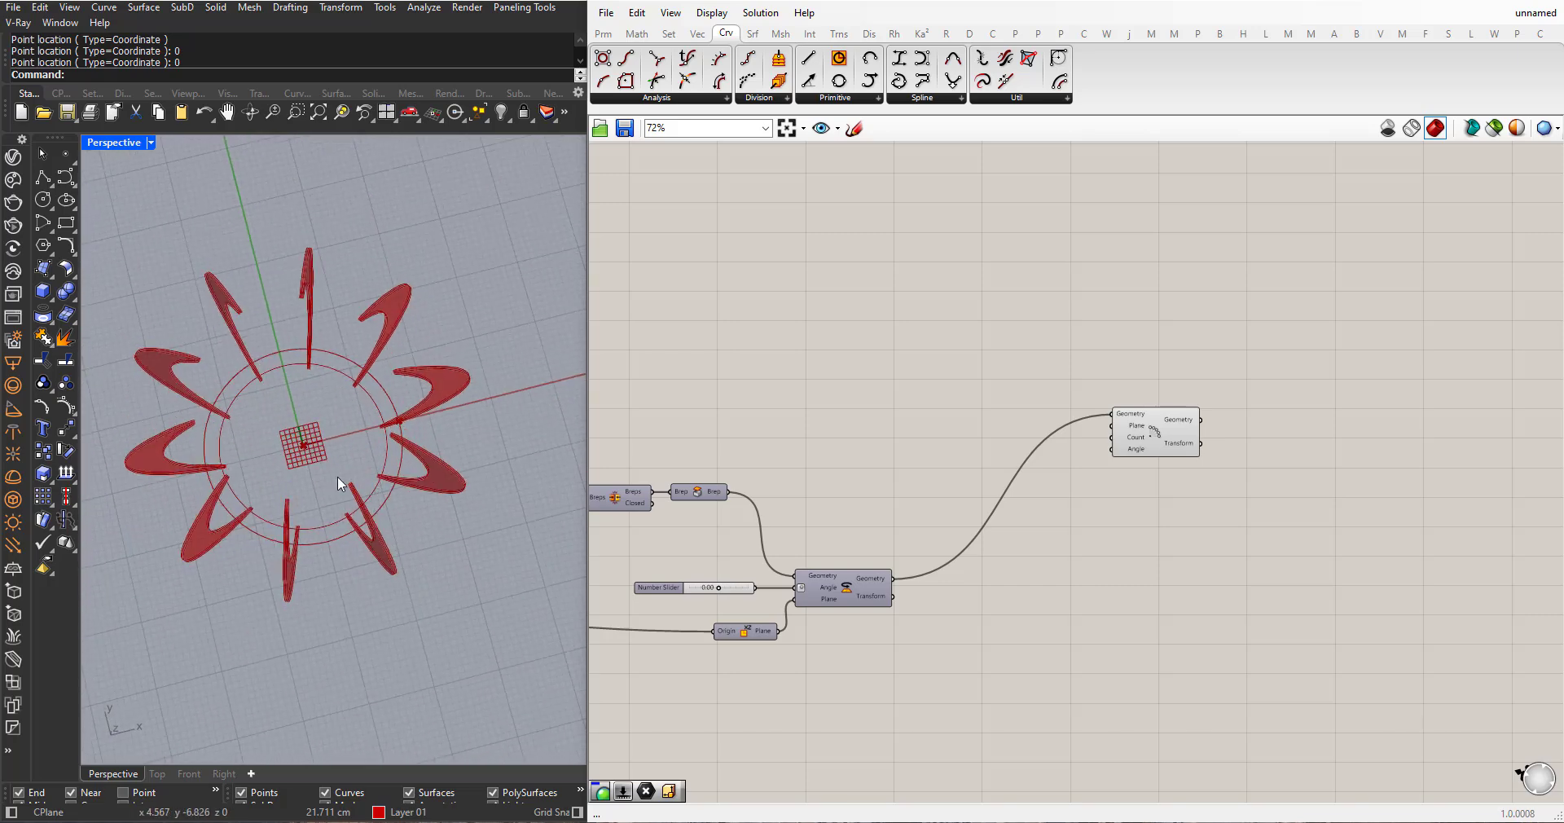
right_drag(442, 499, 396, 494)
scroll(1265, 513, down, 10)
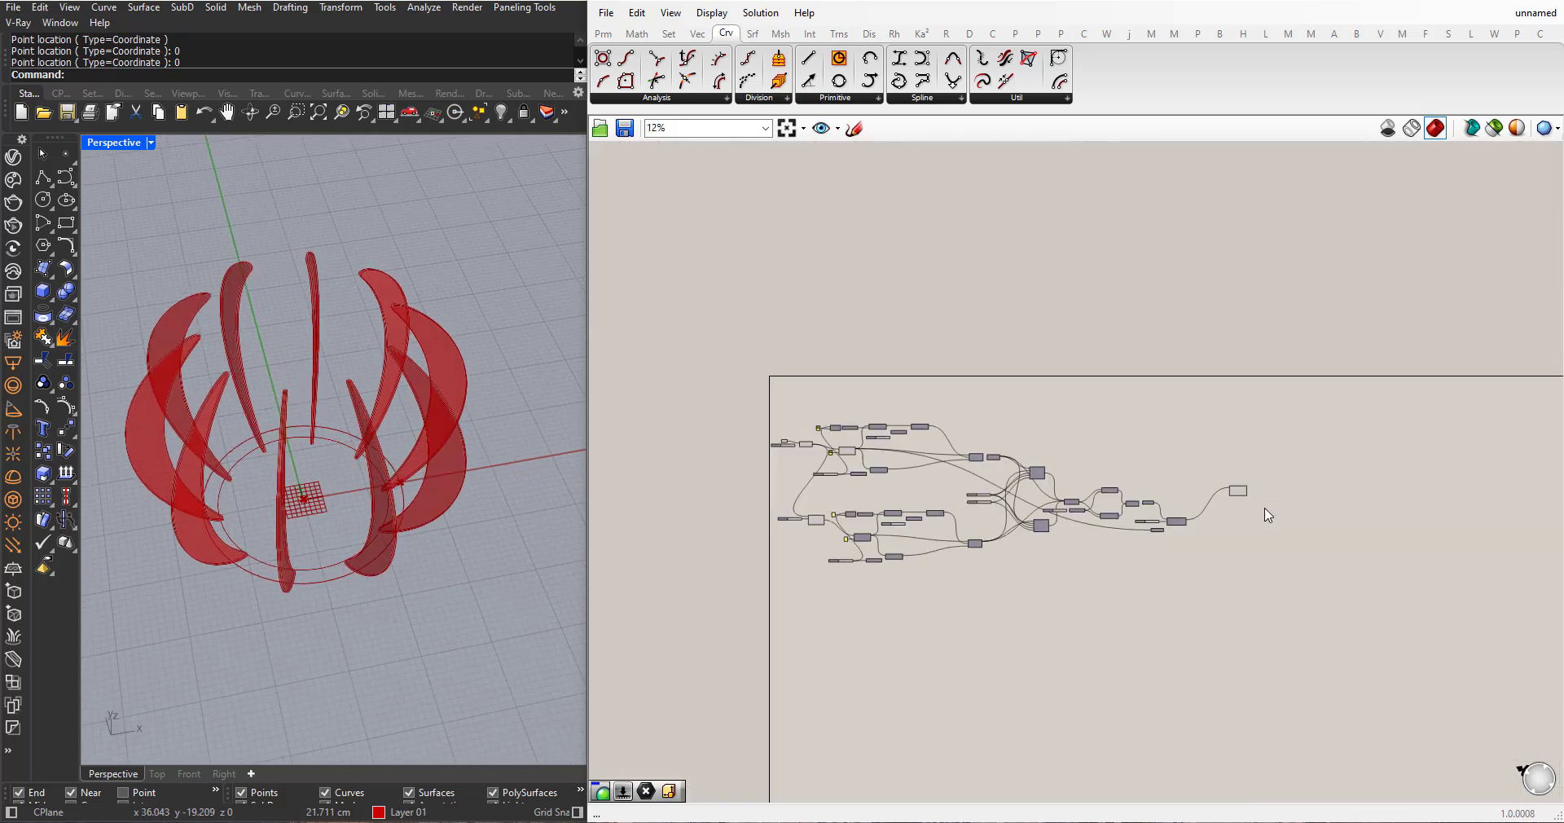
scroll(902, 492, up, 4)
scroll(902, 497, up, 8)
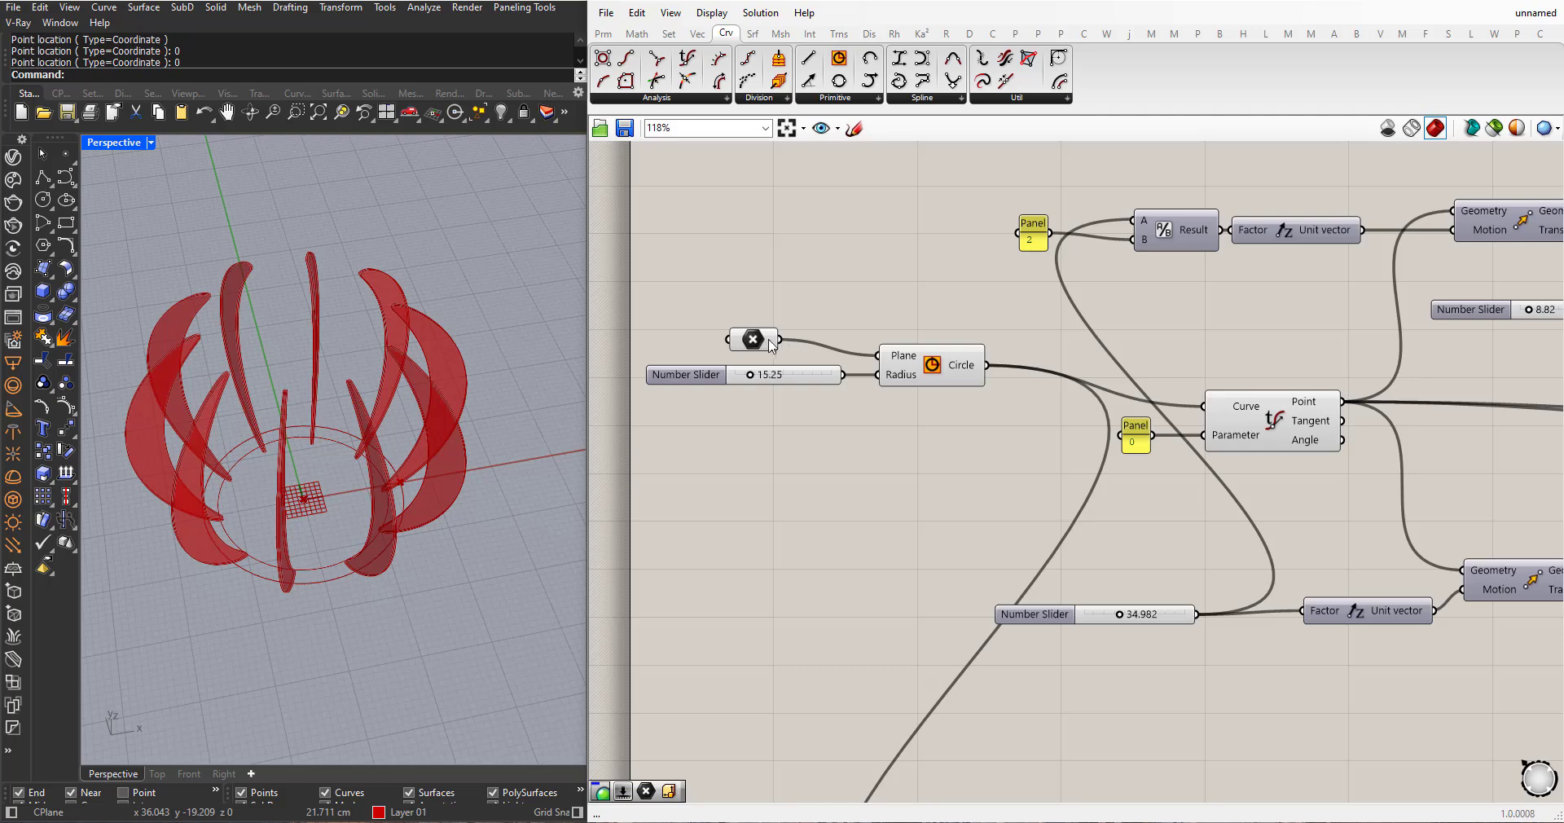
click(769, 343)
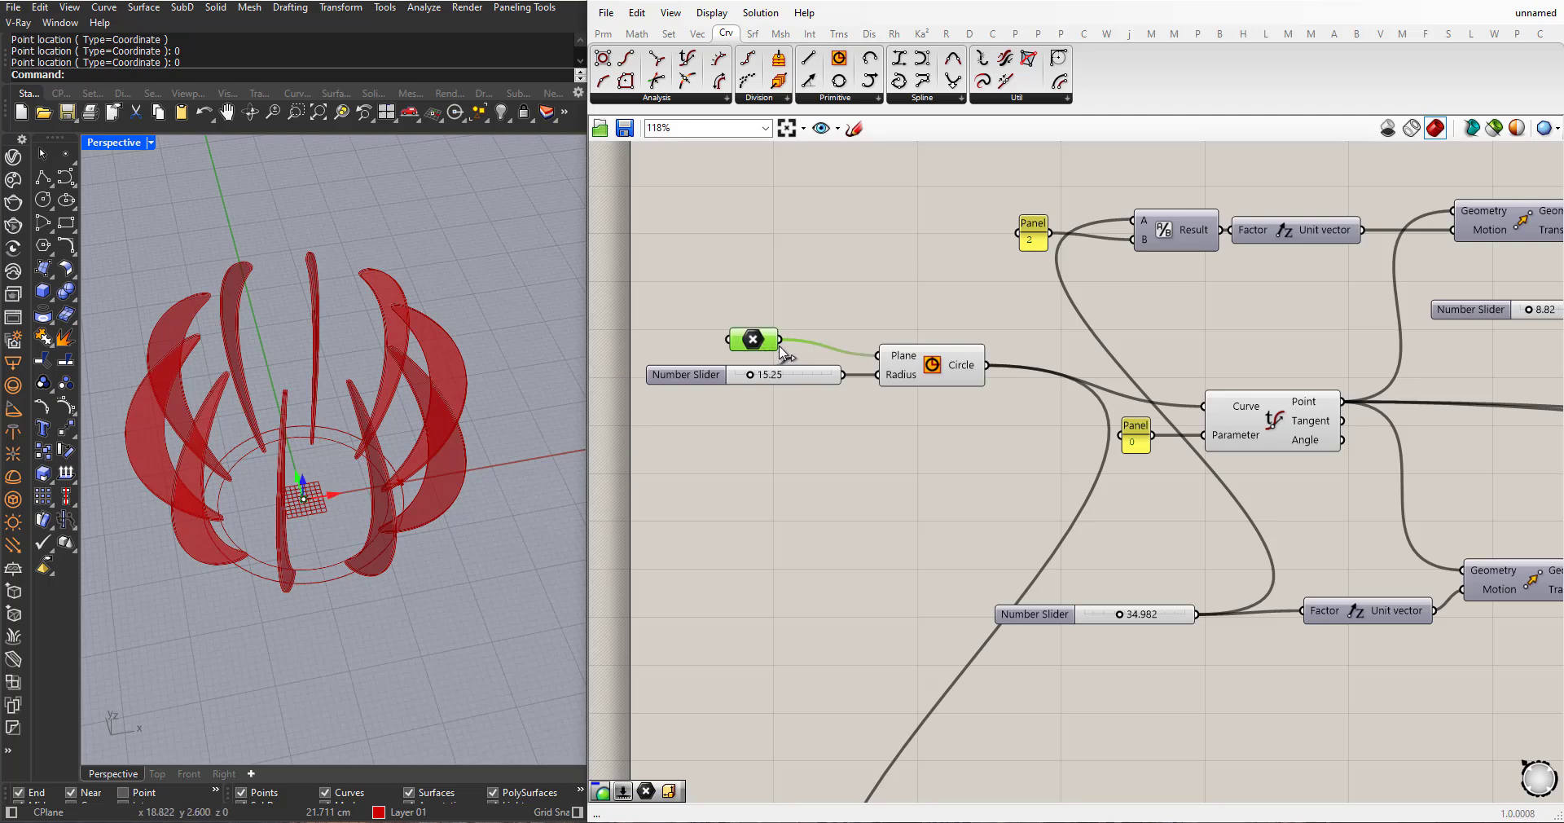
scroll(707, 350, down, 10)
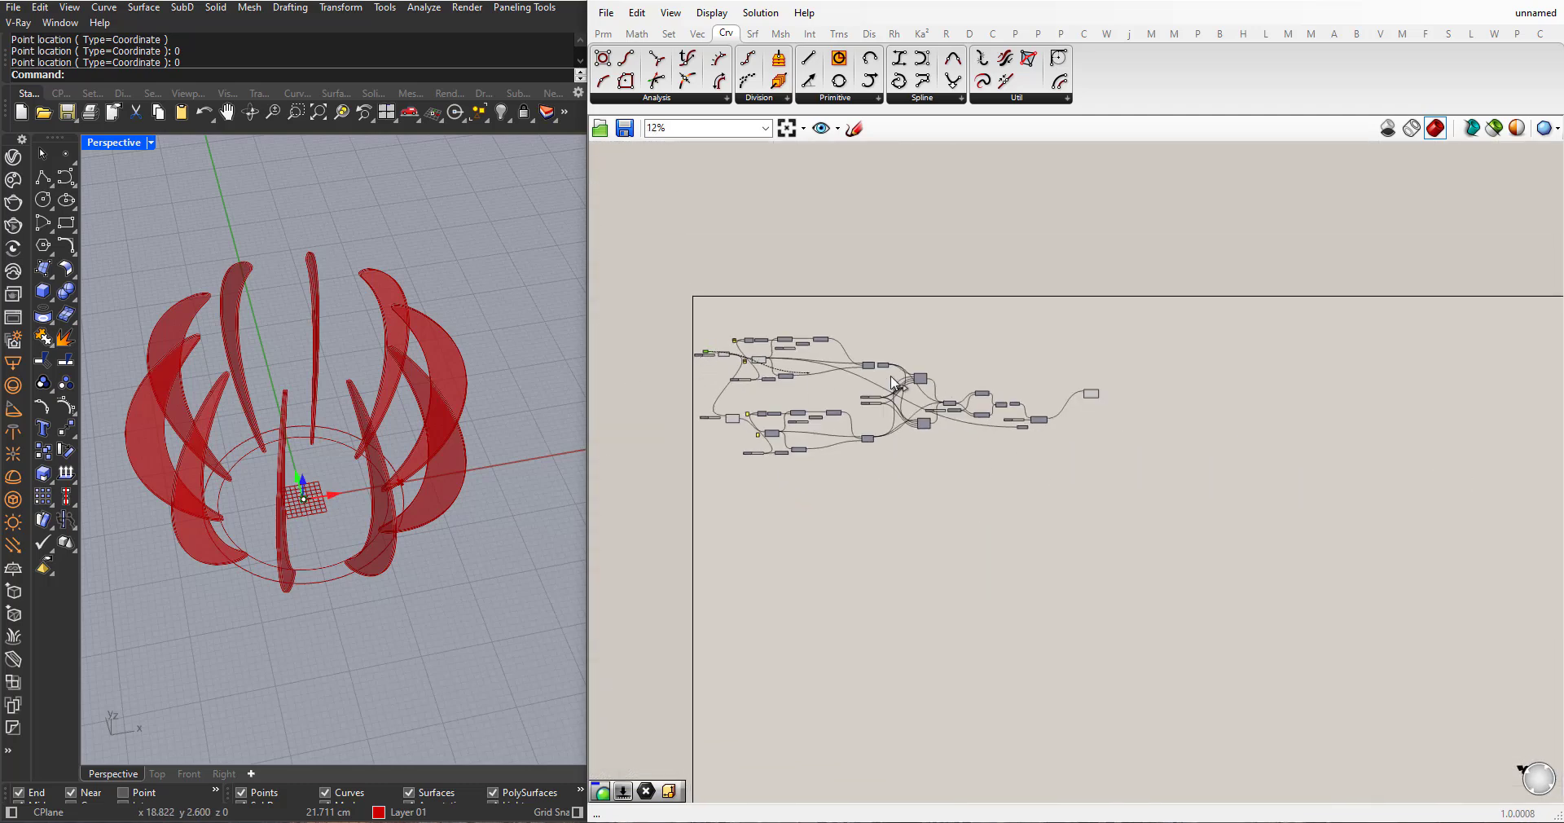
scroll(894, 383, up, 11)
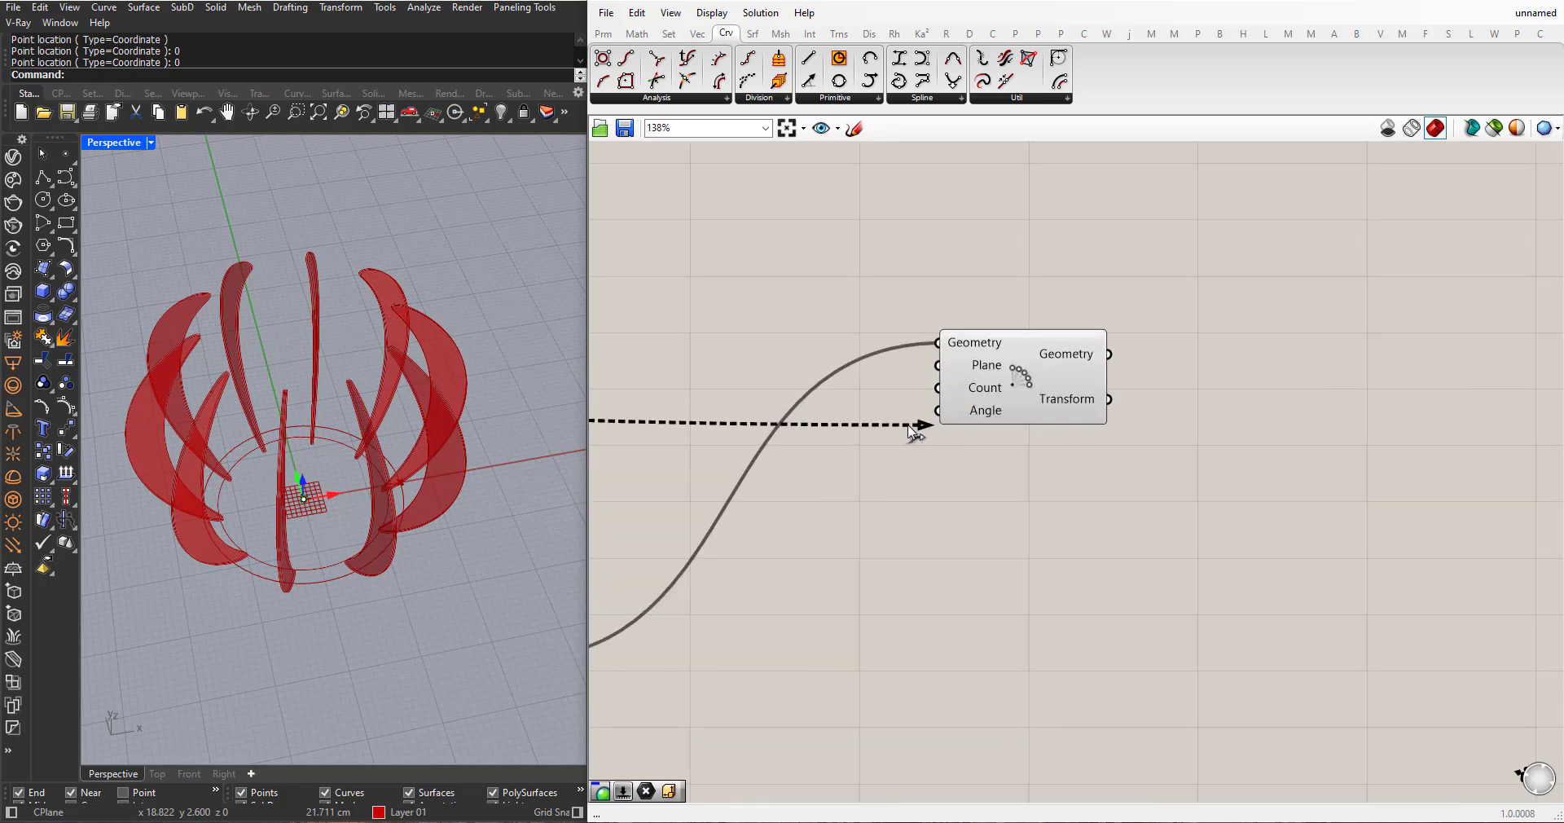
drag(911, 432, 948, 329)
scroll(911, 427, up, 3)
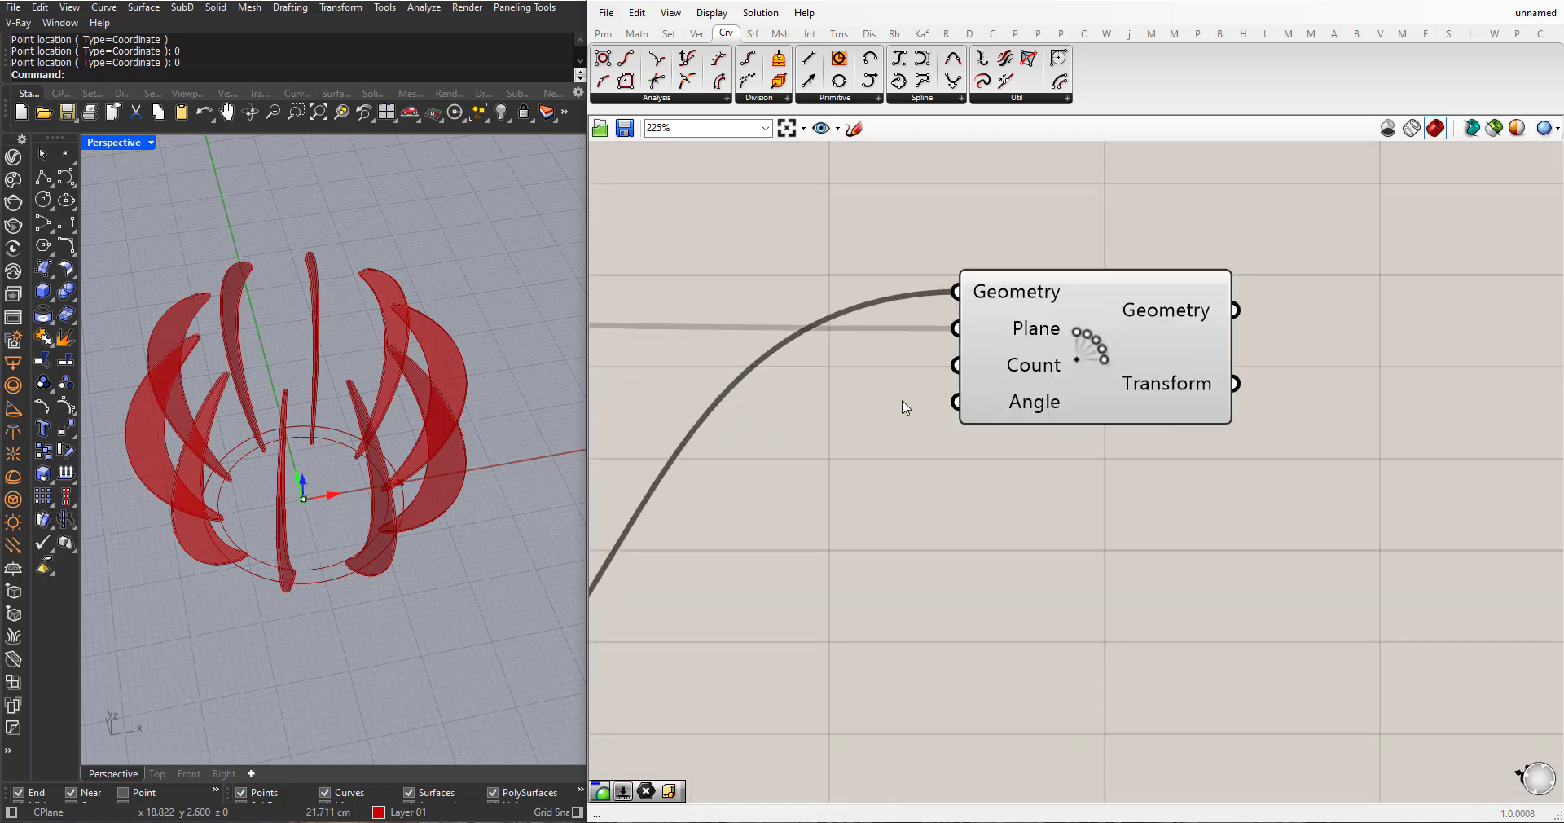
- Test the array's link to the centre point by moving that point along the Y axis, and undo the move
scroll(900, 444, down, 4)
right_drag(149, 548, 256, 585)
scroll(477, 556, down, 5)
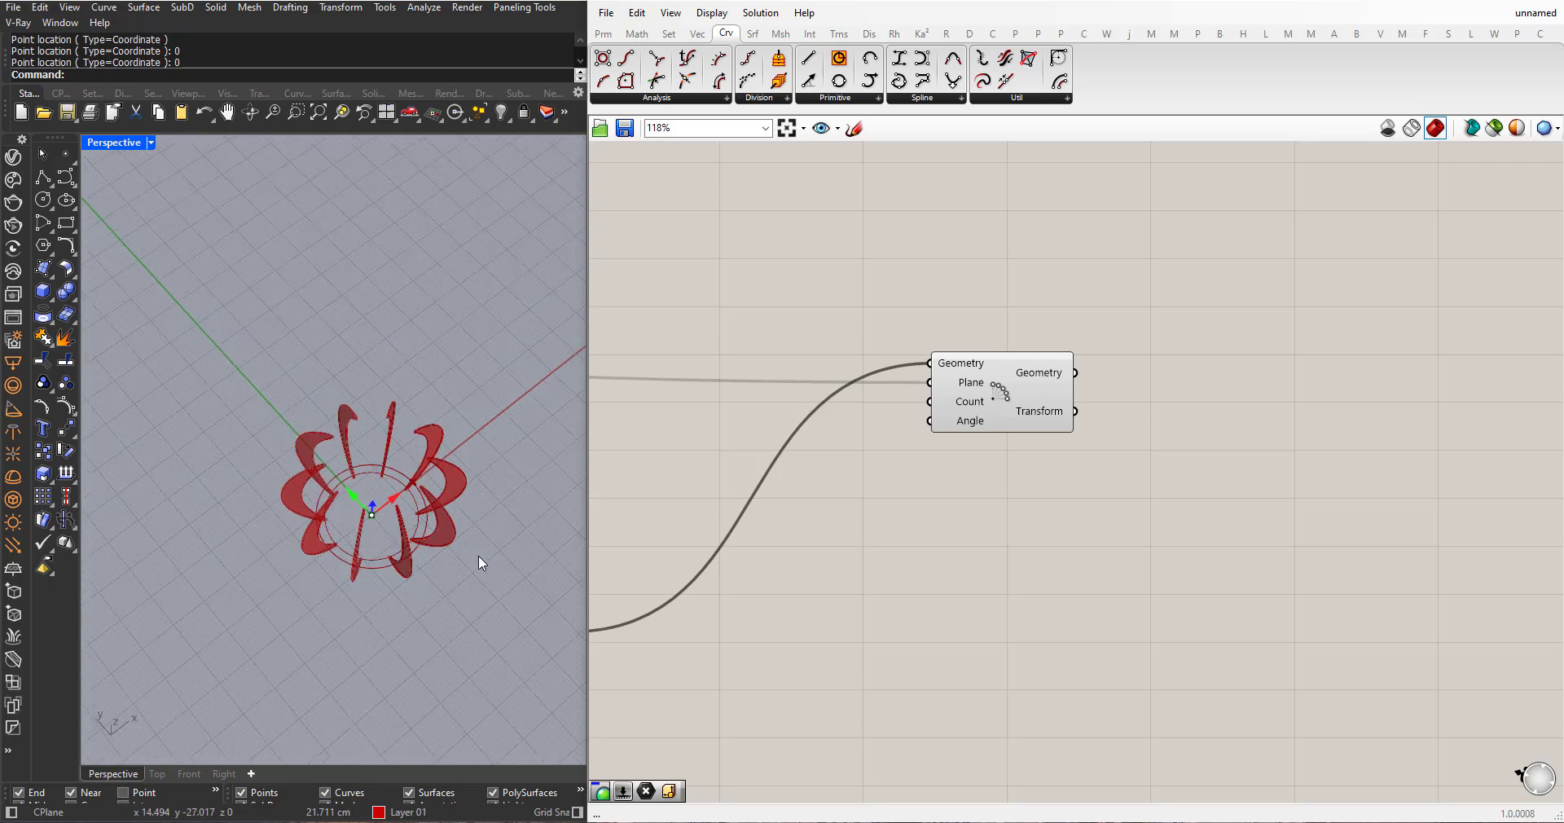
drag(348, 497, 260, 402)
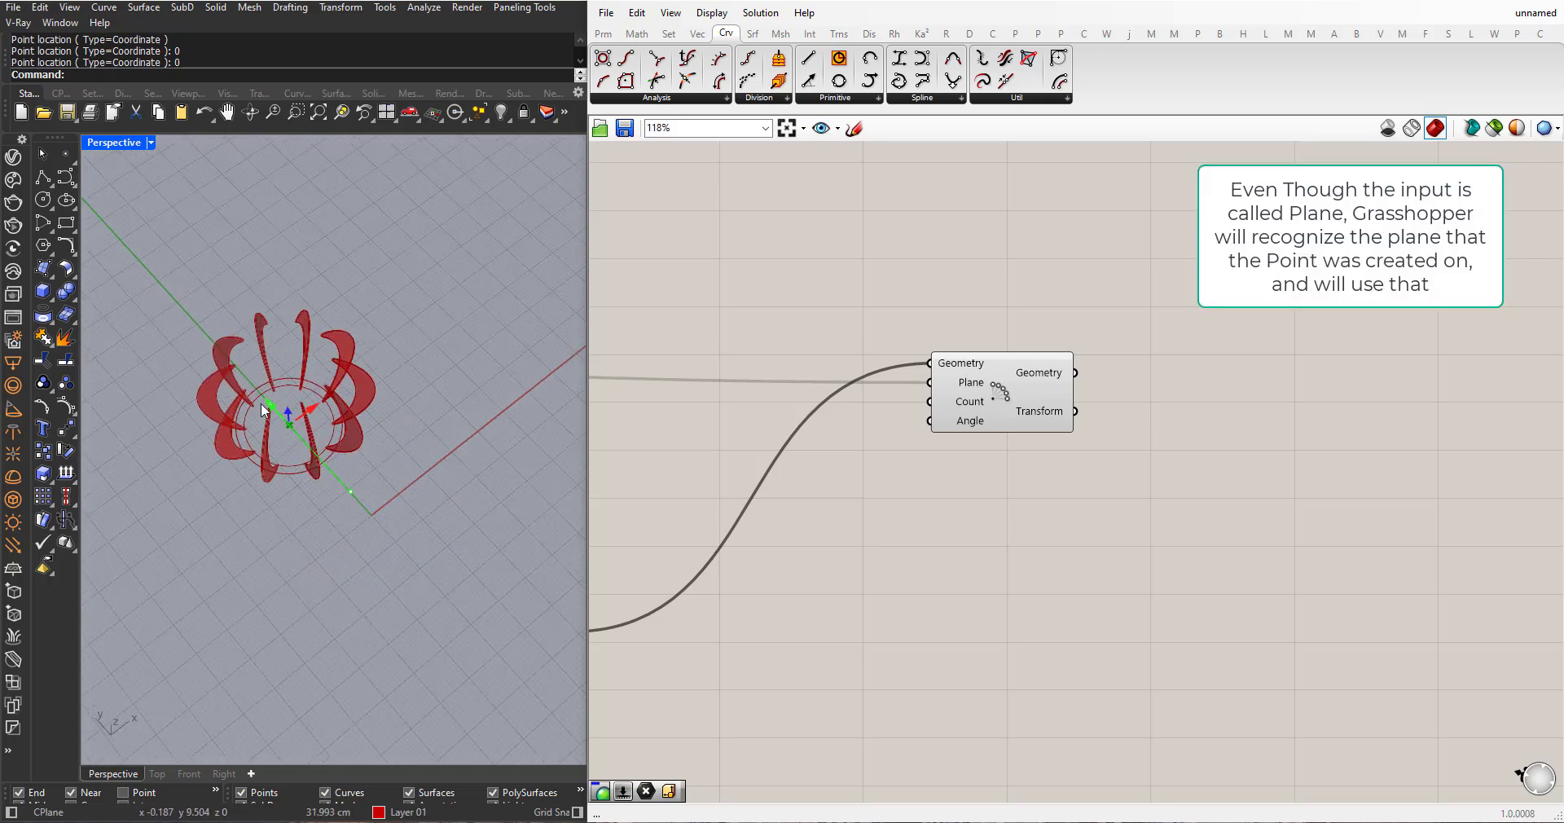
scroll(260, 401, up, 2)
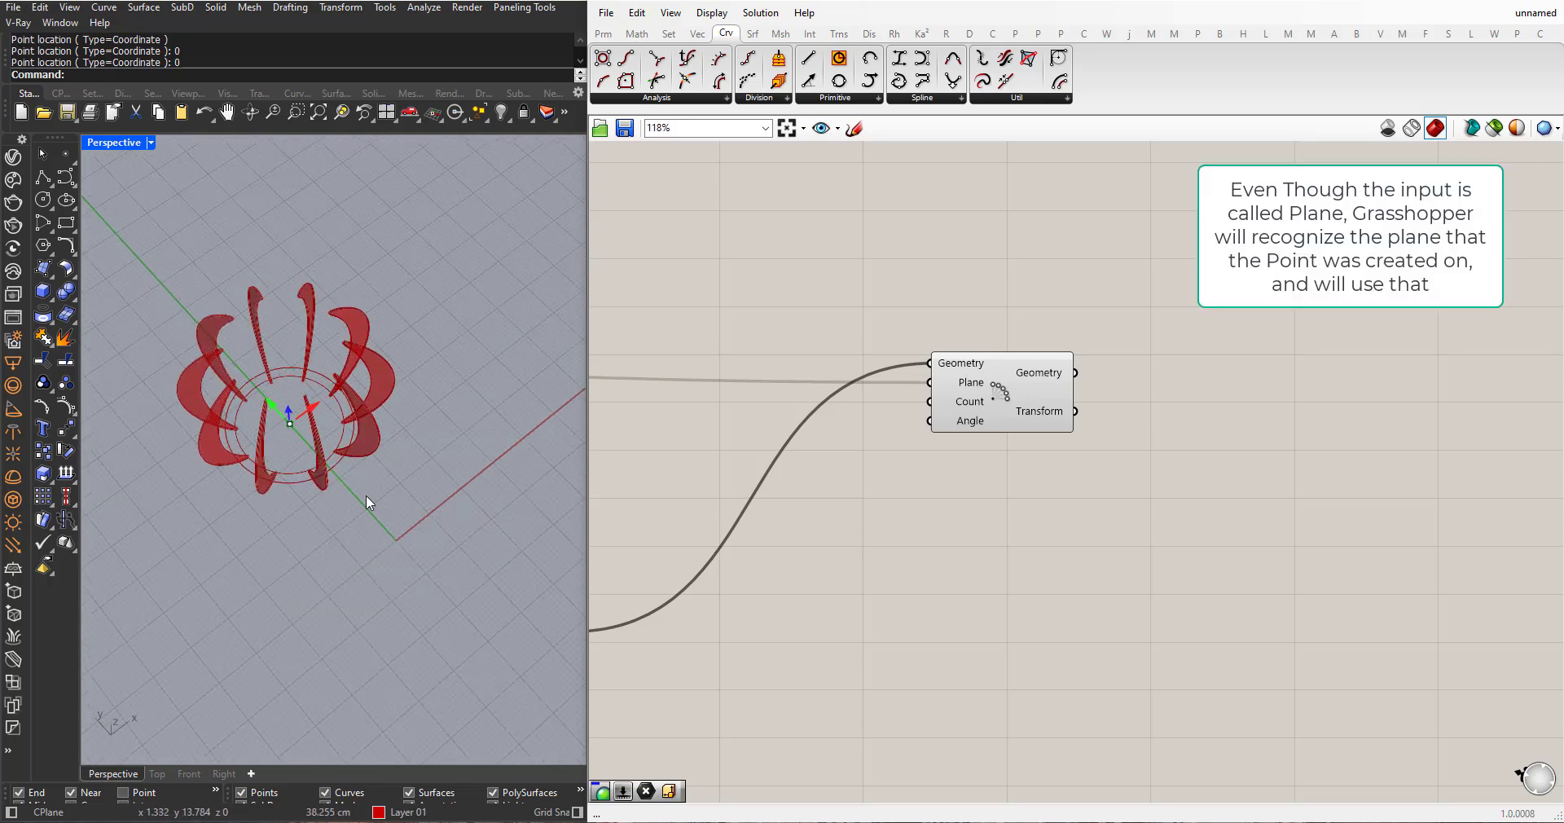
right_click(697, 575)
click(672, 526)
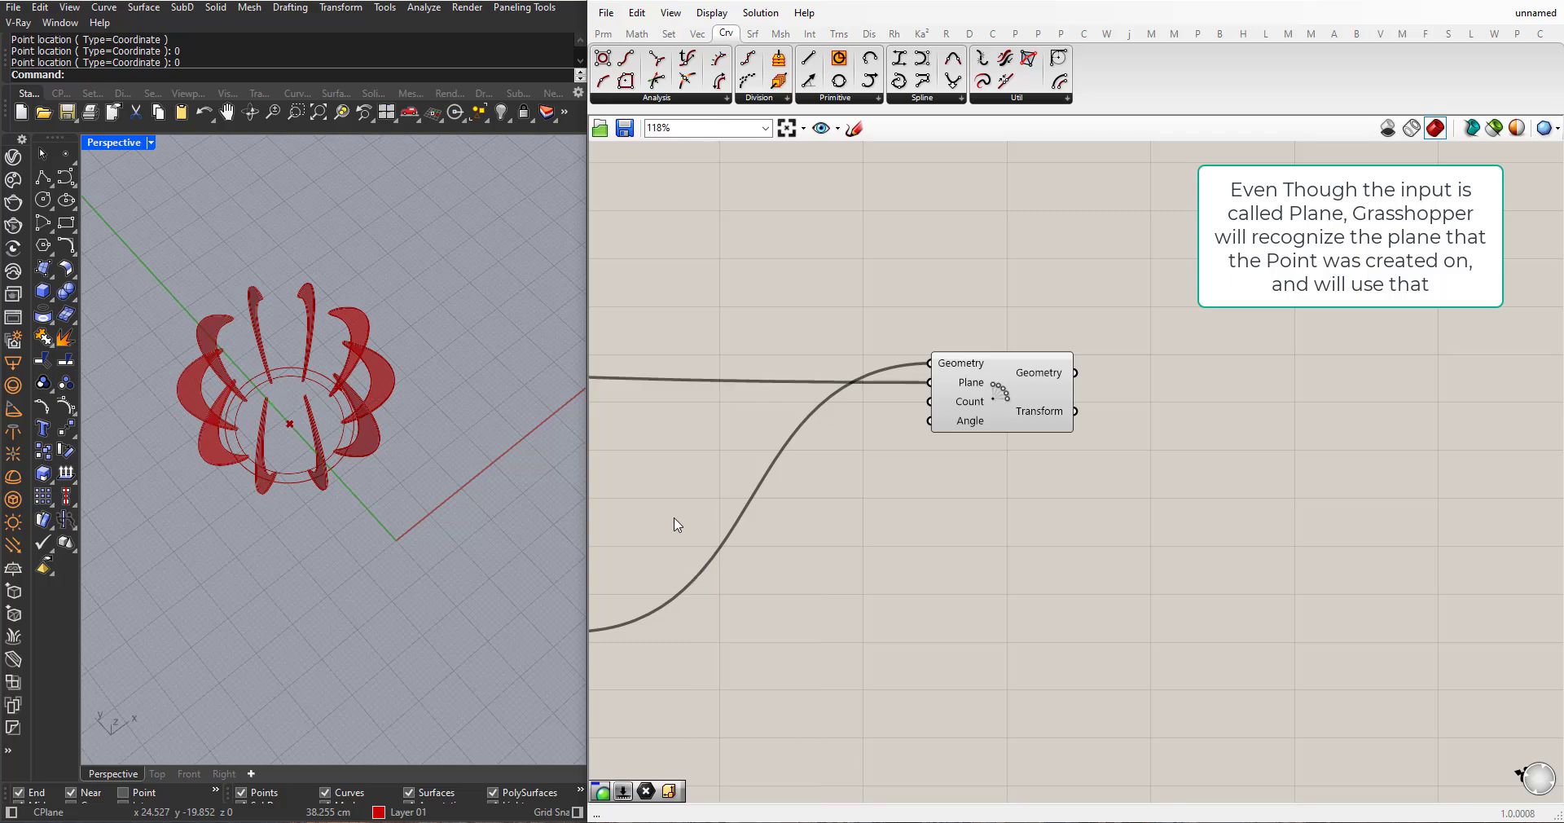
key(ctrl+z)
- Move the Polar Array component farther away from the Rotate component
drag(995, 391, 1068, 381)
click(1120, 459)
scroll(1123, 385, down, 2)
right_drag(342, 383, 438, 535)
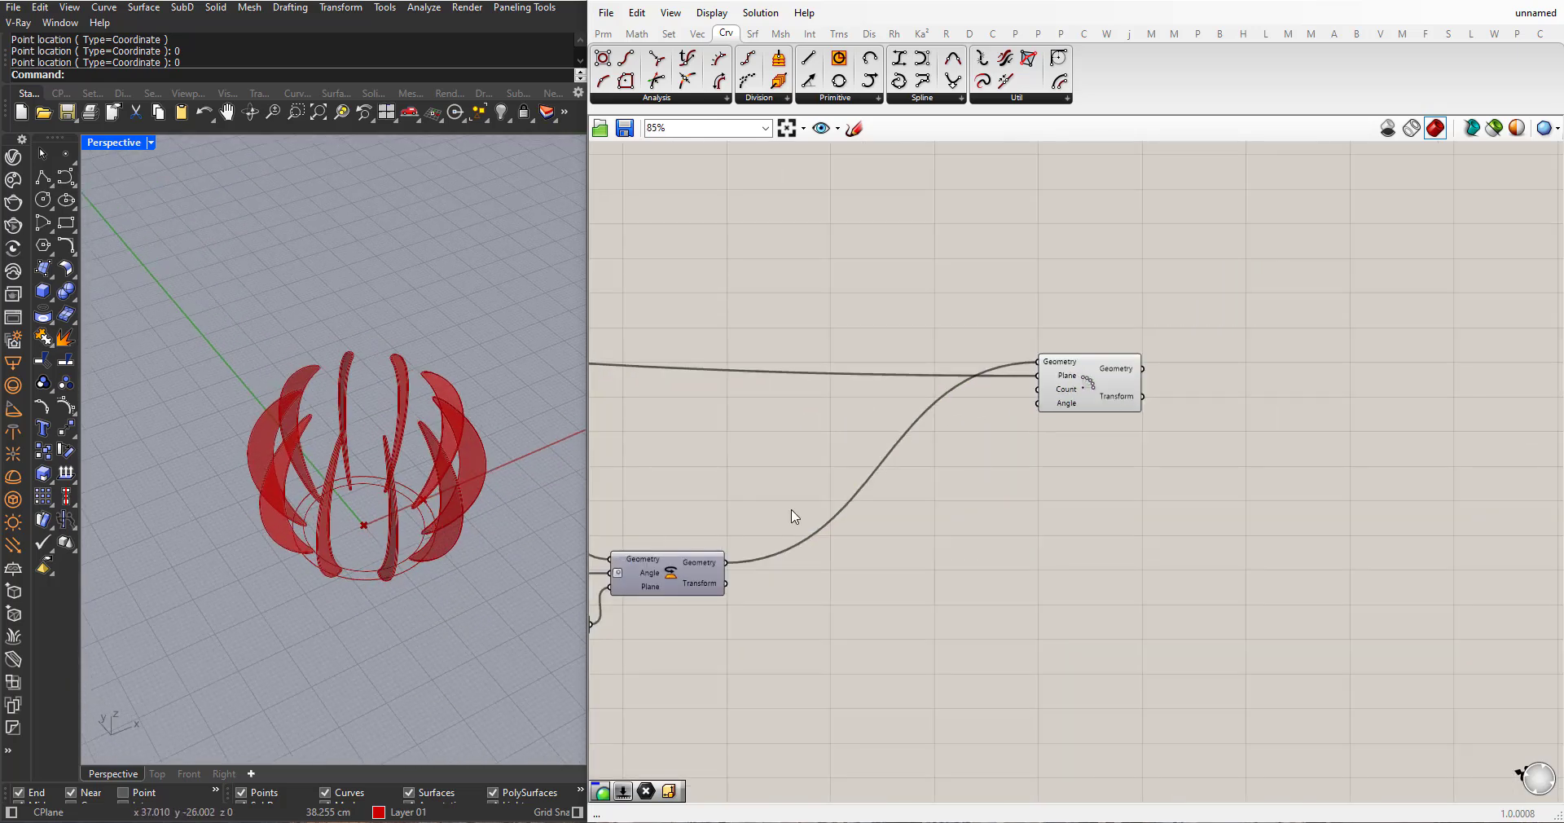
scroll(853, 436, up, 2)
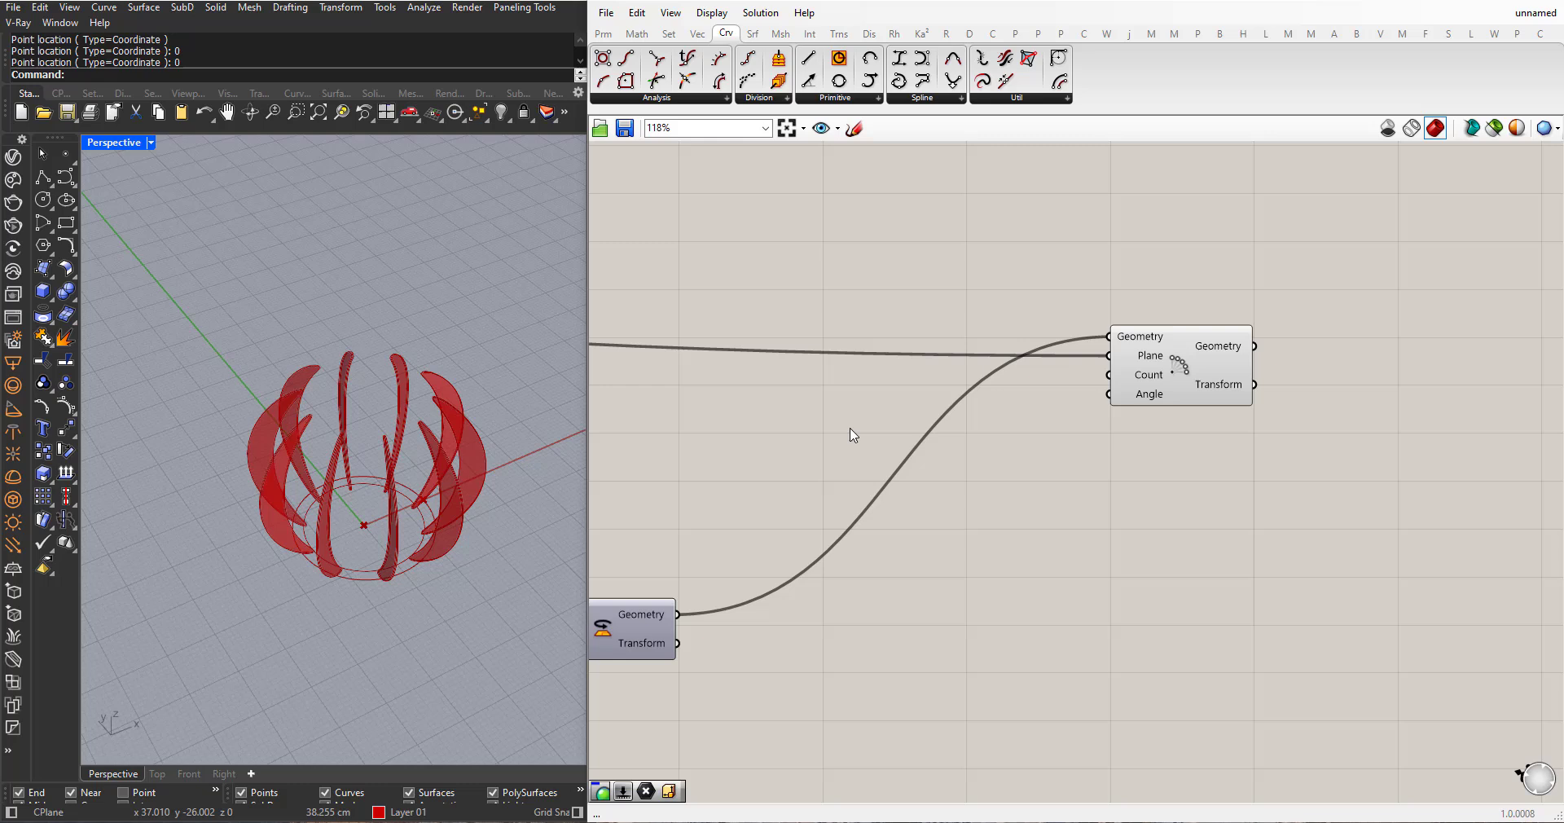
- Add an integer number slider ranging from 1 to 60 and place it beside the Polar Array's Count input
double_click(1036, 526)
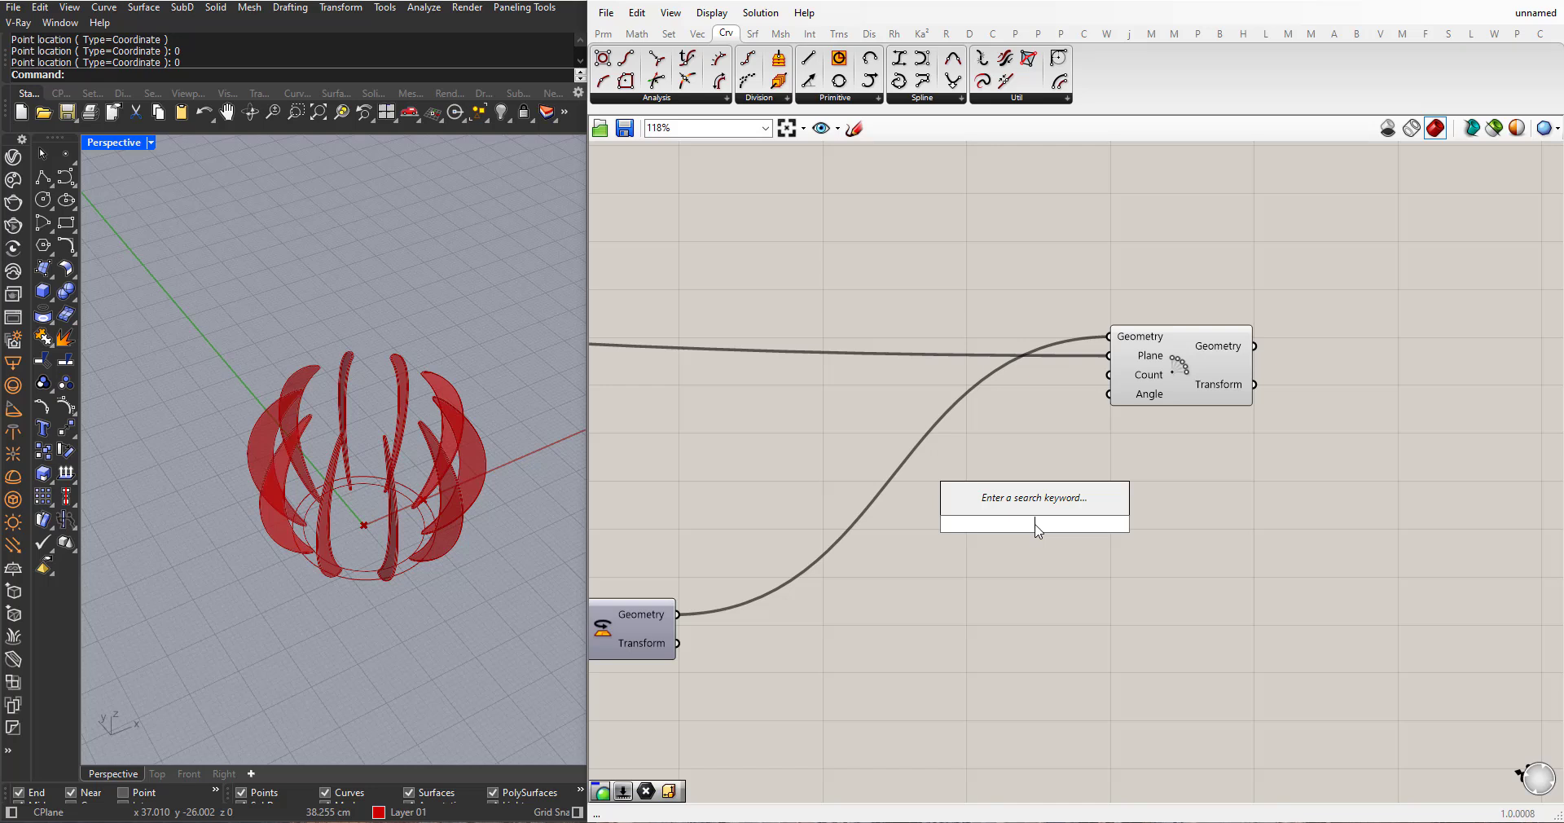
text(2)
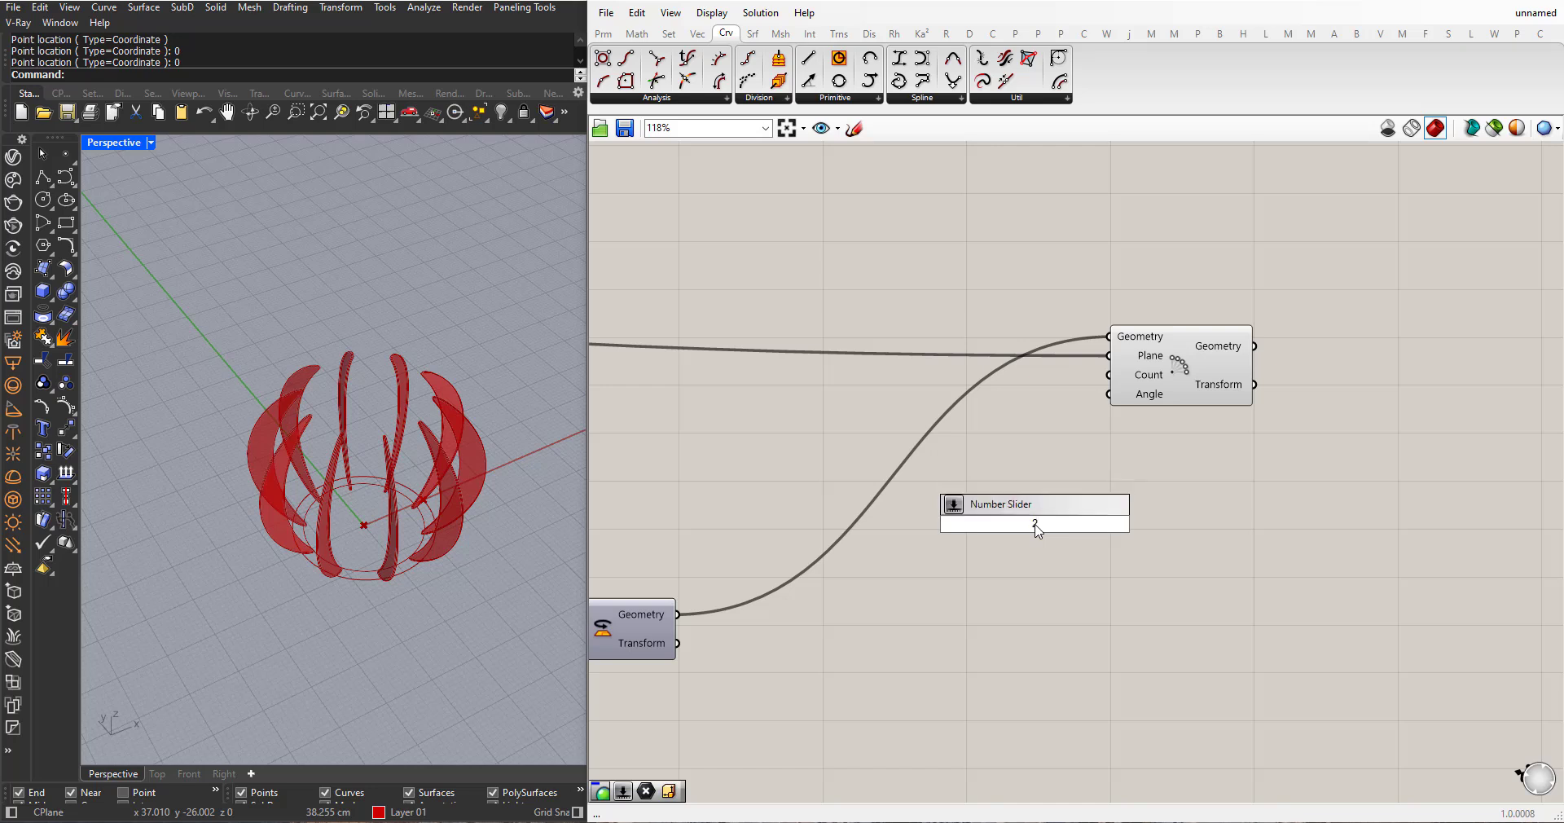
key(BackSpace)
text(2)
key(BackSpace)
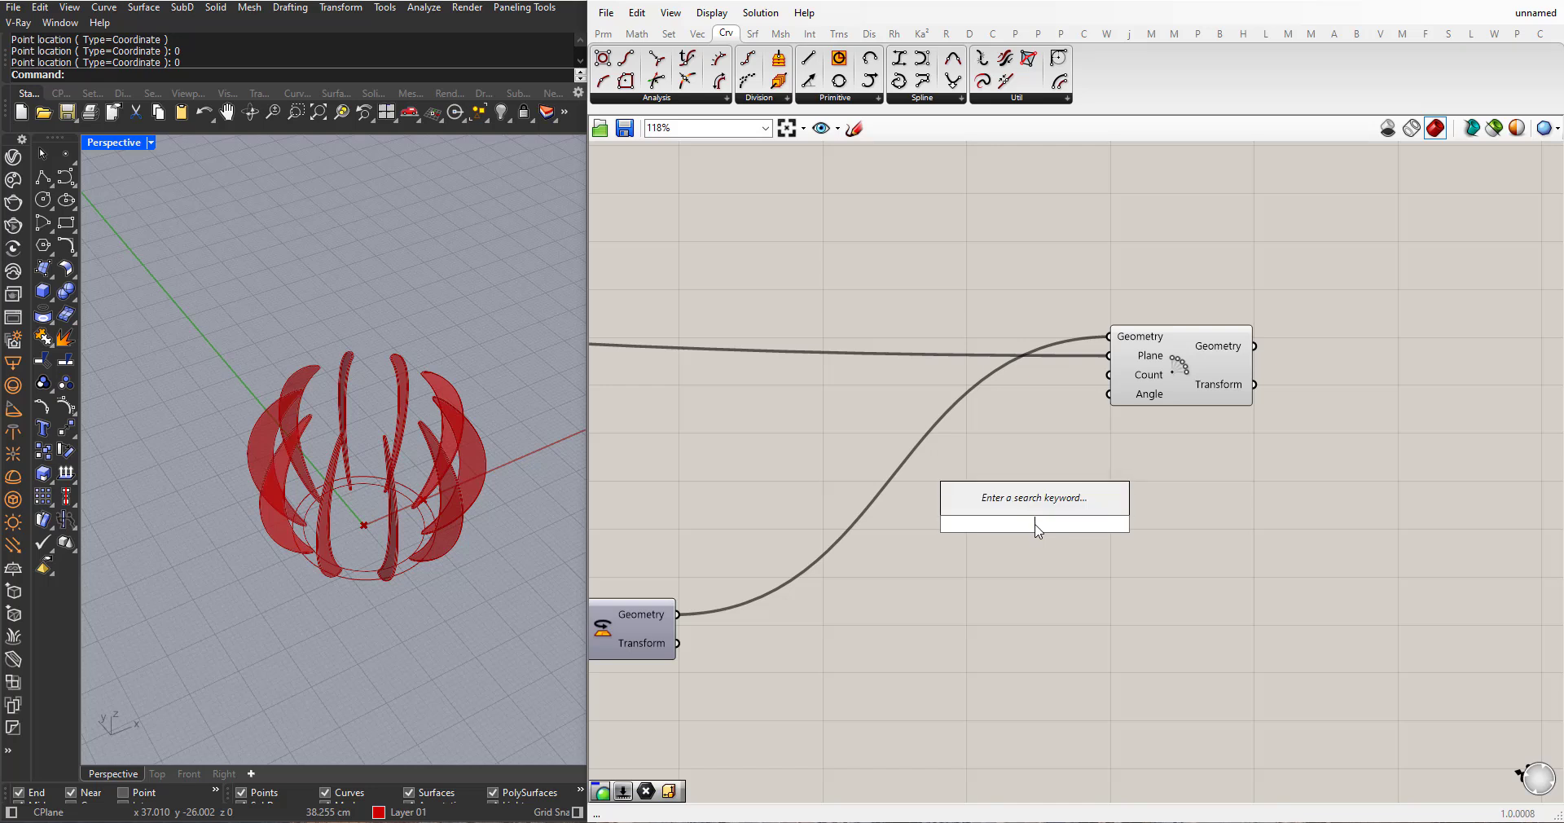
text(1)
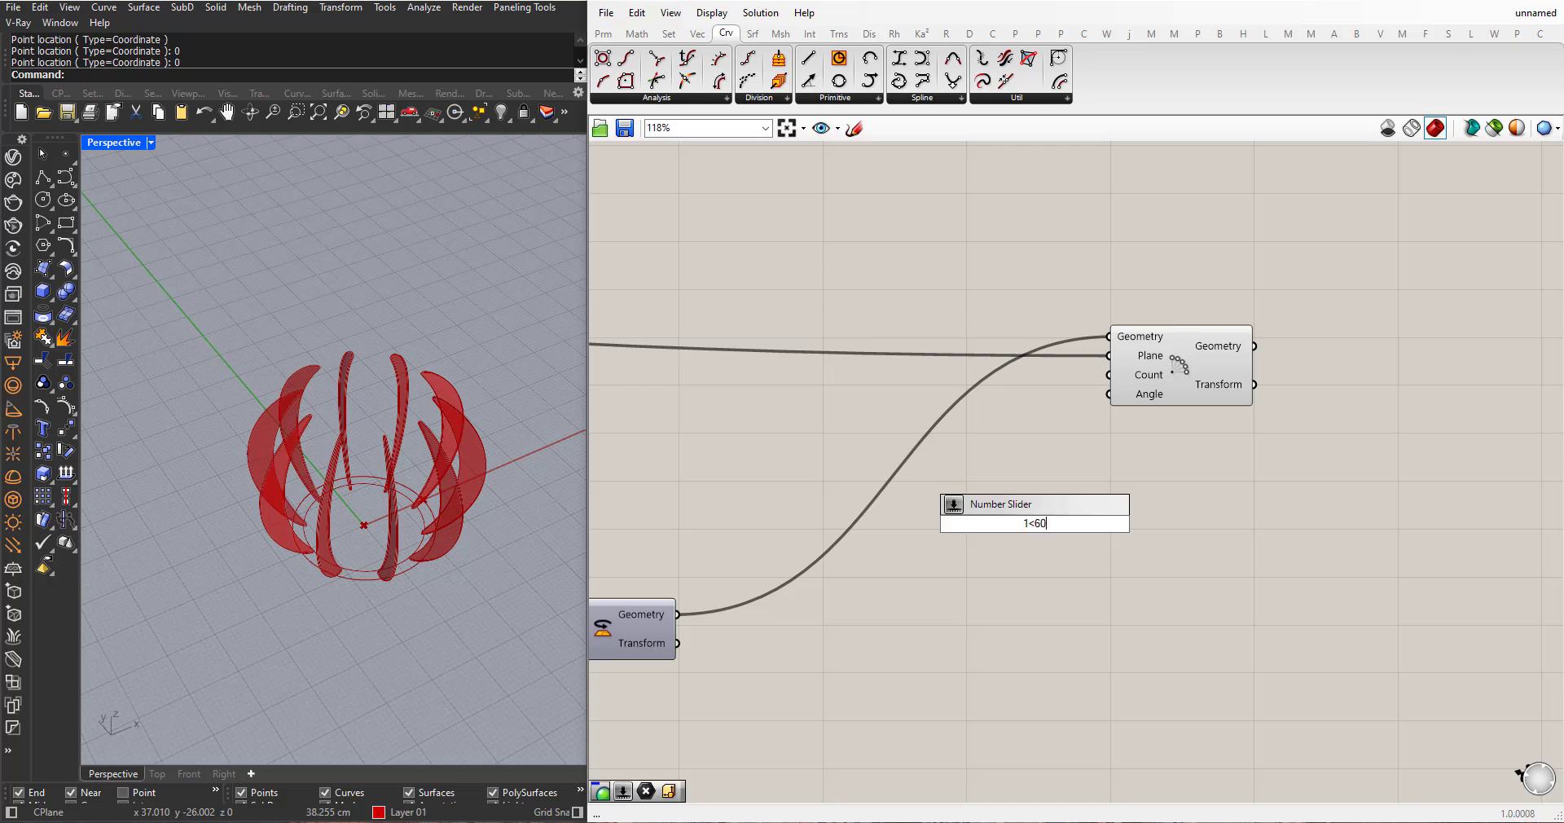
text(<60)
key(Return)
drag(1011, 512, 820, 372)
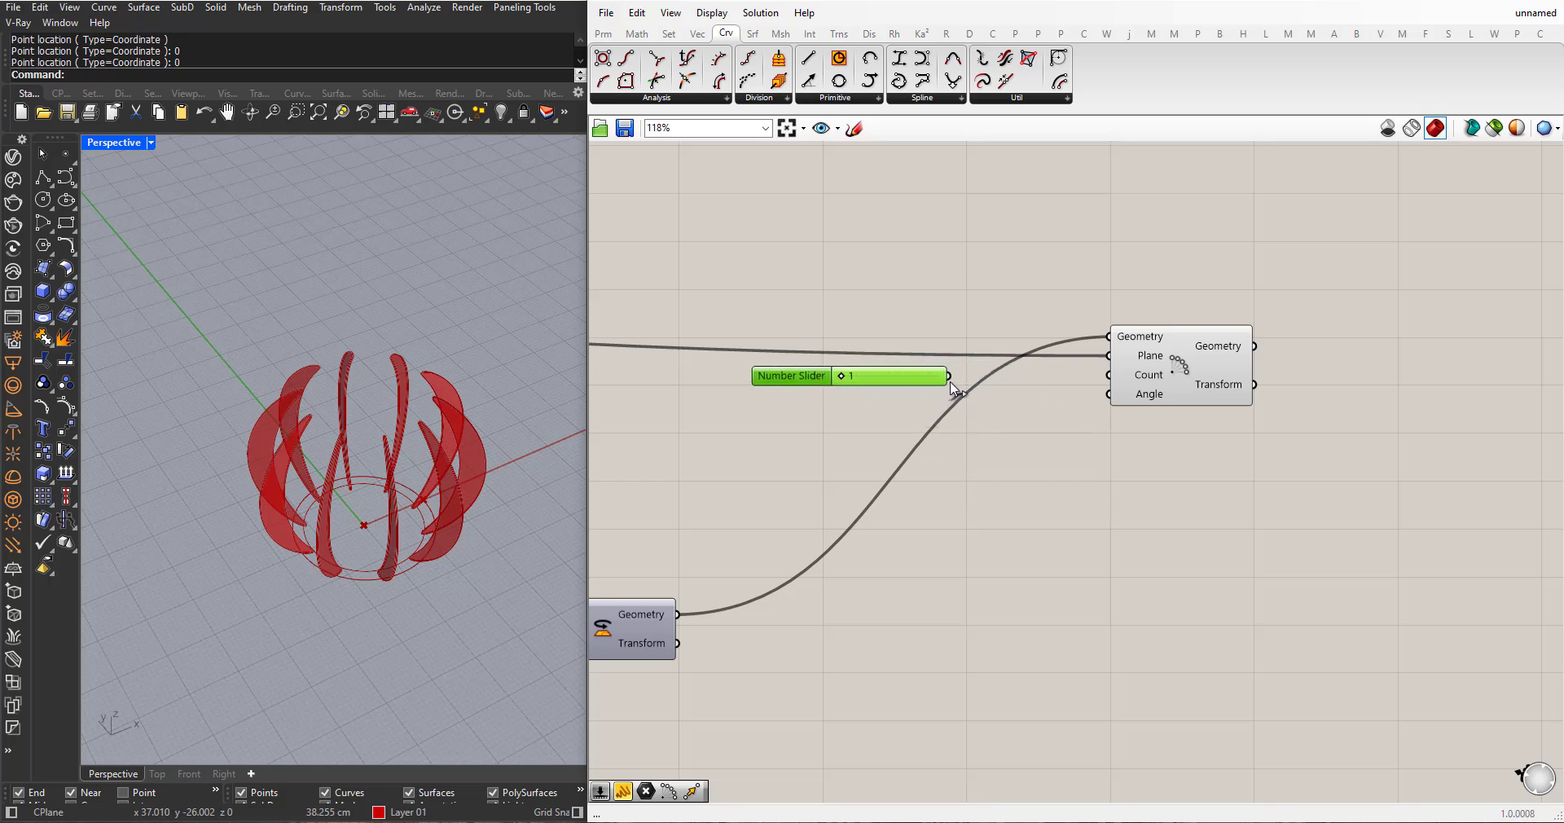
- Connect the new slider to the Polar Array's Count input and set it to 20
drag(950, 380, 1111, 376)
mouse_move(841, 379)
mouse_down()
mouse_move(887, 377)
mouse_move(872, 376)
mouse_up()
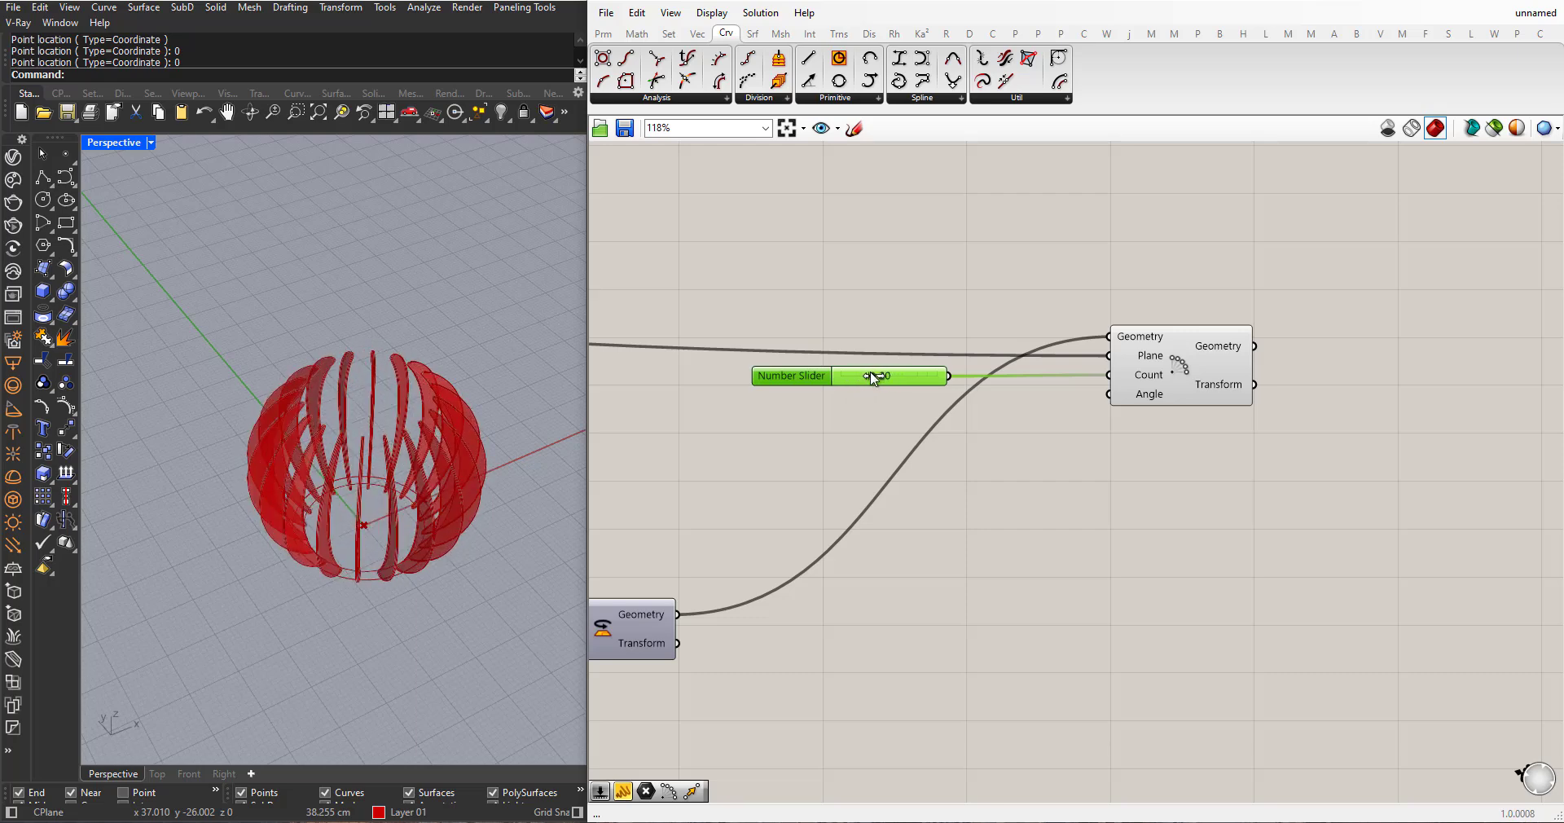
right_drag(444, 493, 446, 465)
scroll(987, 400, down, 3)
scroll(993, 404, down, 2)
right_drag(993, 406, 1033, 396)
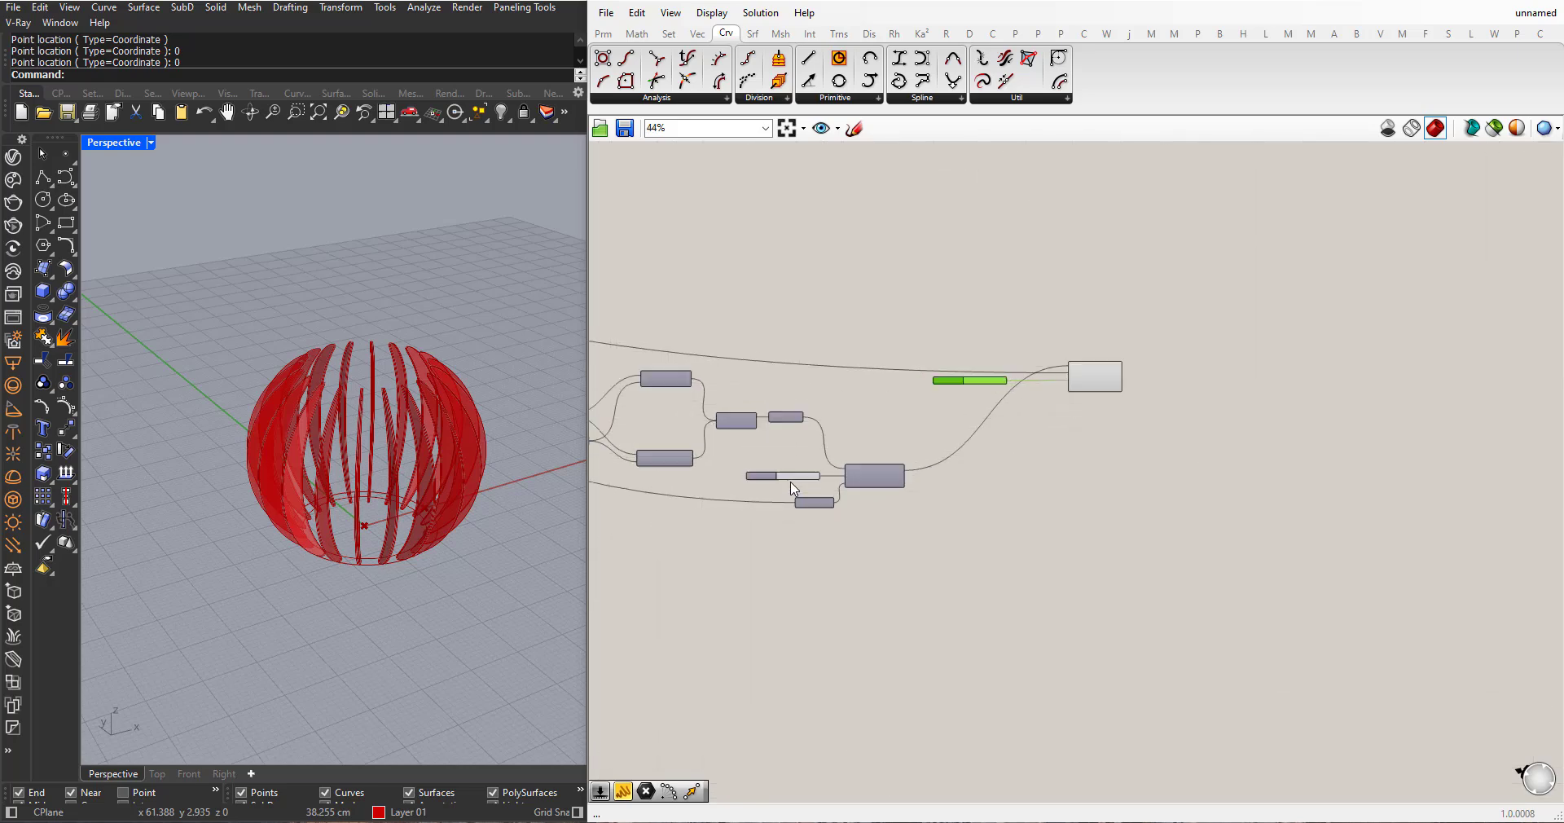
- Test the tilt of the arrayed crescents by varying the Rotate component's angle slider through values such as 15.97
scroll(788, 479, up, 7)
right_drag(417, 507, 489, 489)
mouse_move(828, 452)
mouse_down()
mouse_move(778, 456)
mouse_move(845, 442)
mouse_up()
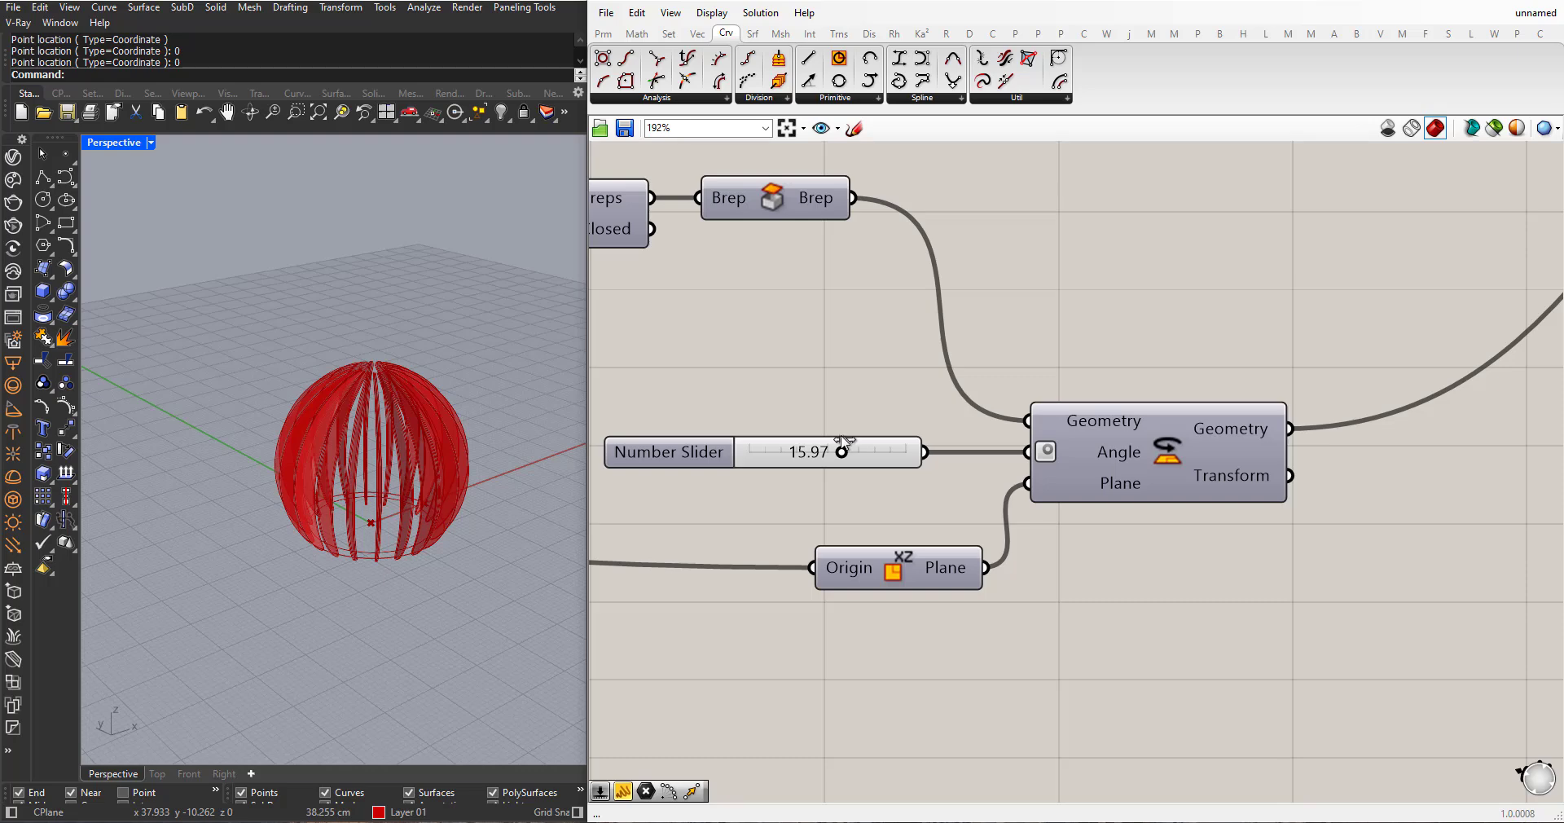
right_drag(363, 465, 346, 528)
scroll(415, 471, down, 4)
scroll(888, 481, down, 6)
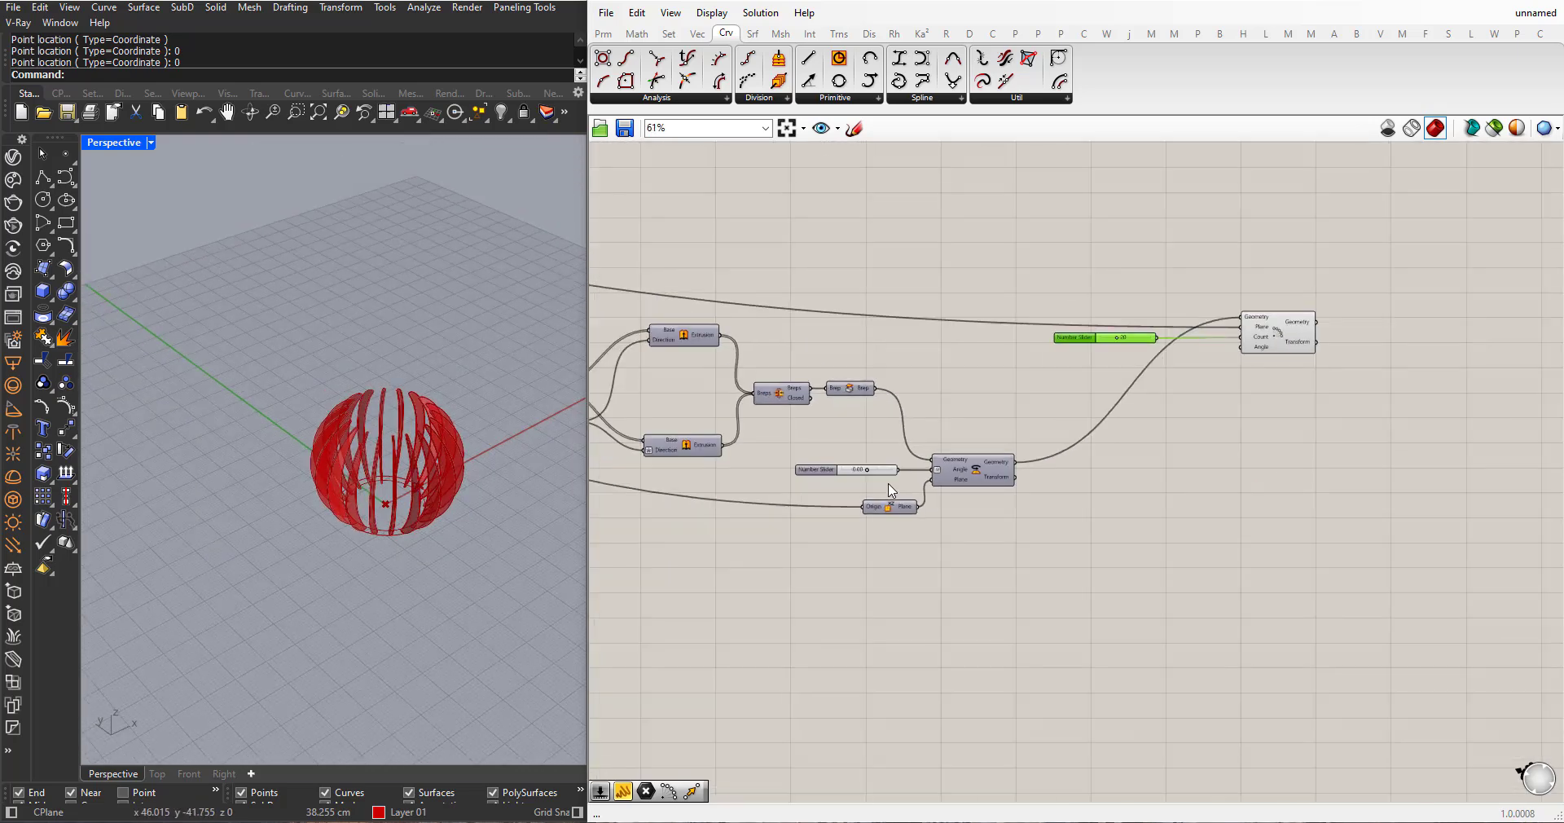
- Select the components upstream of the Polar Array together and turn off their preview
scroll(1197, 399, up, 3)
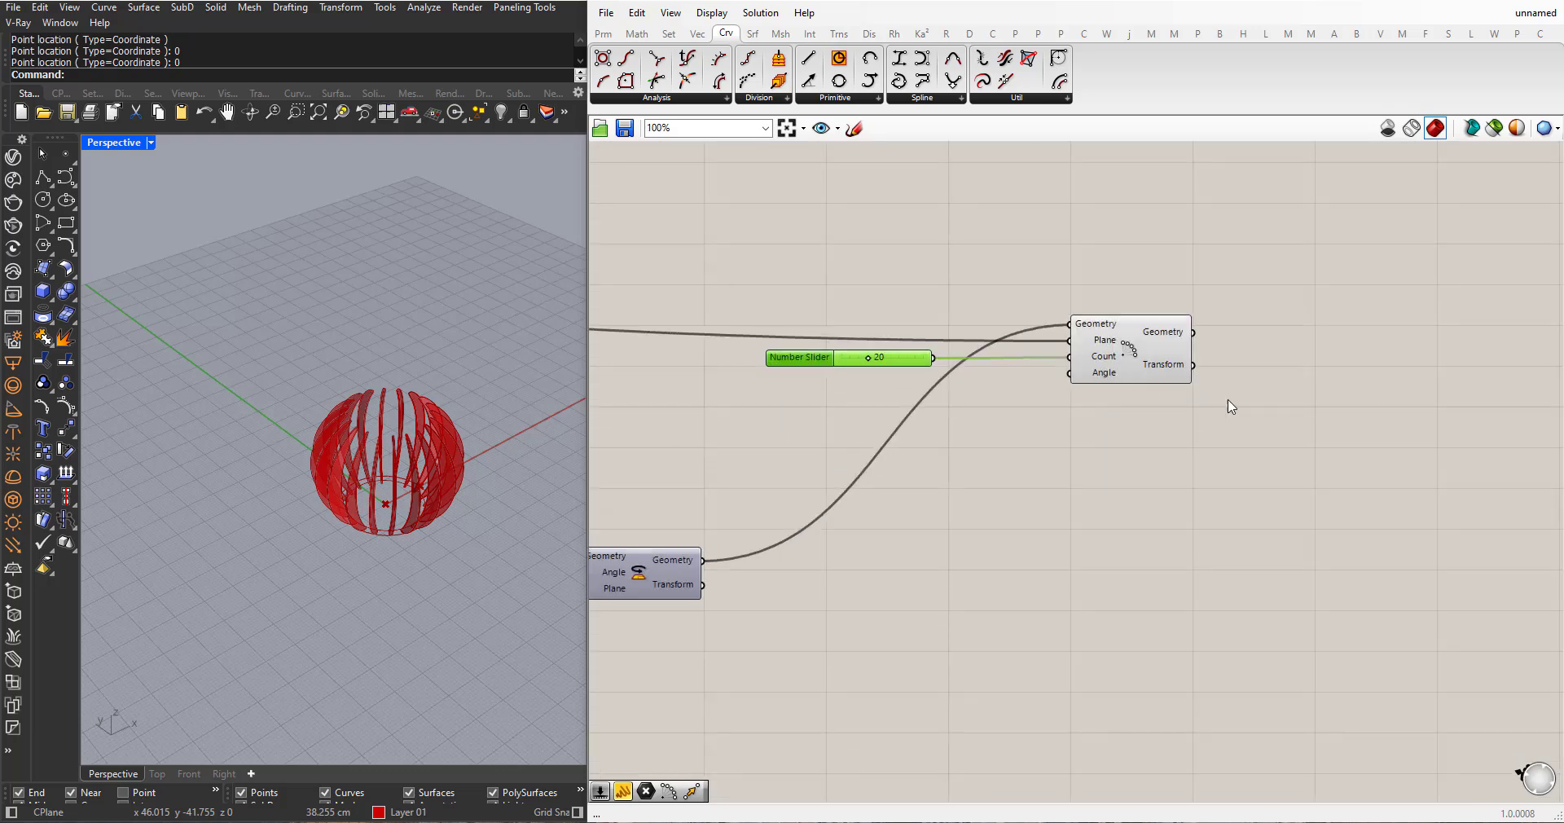
scroll(1231, 407, down, 8)
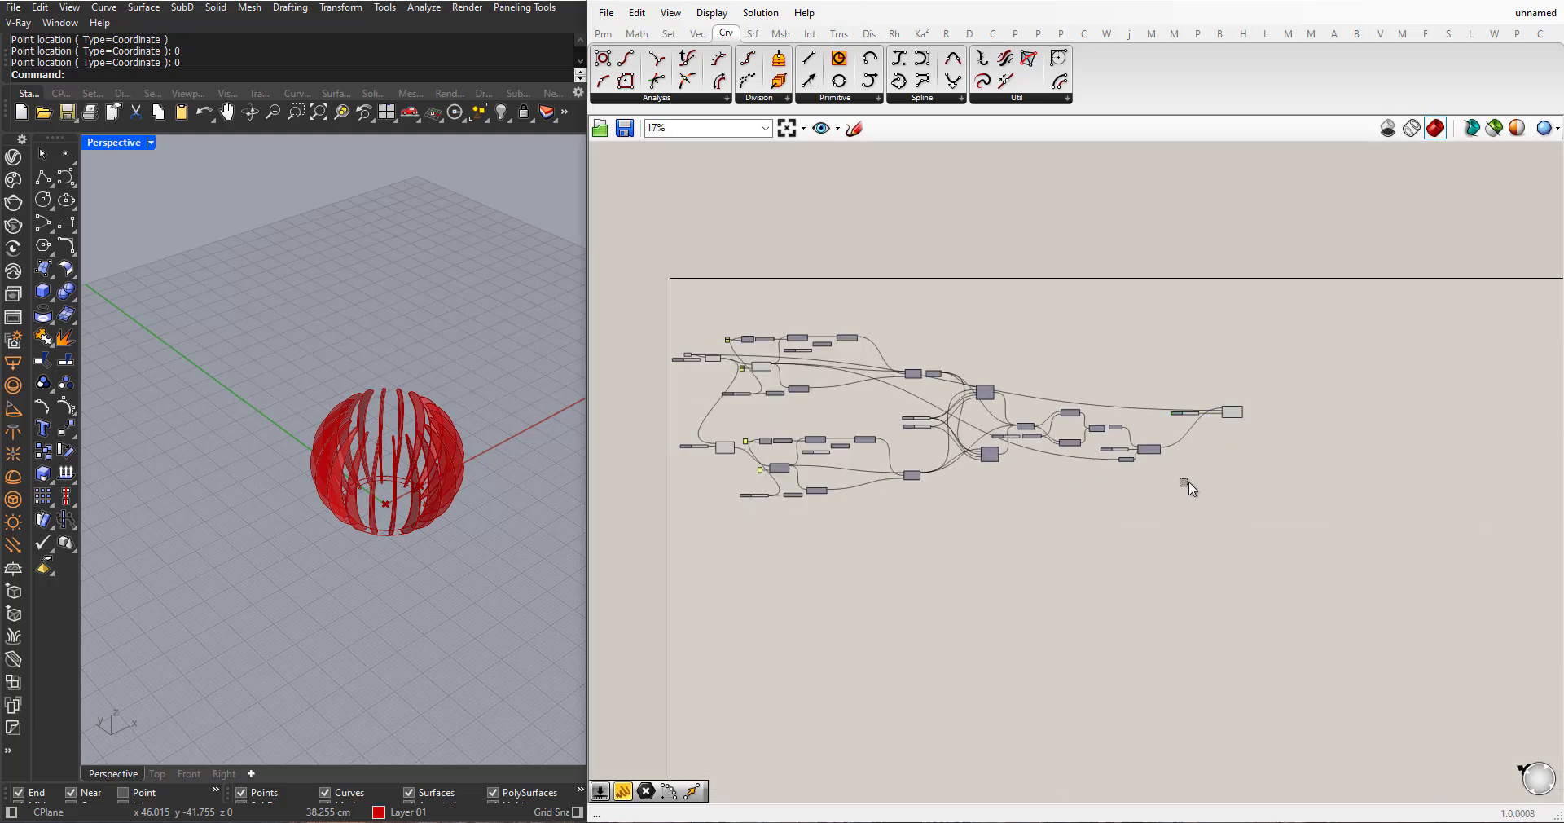
drag(1190, 482, 743, 266)
middle_click(802, 326)
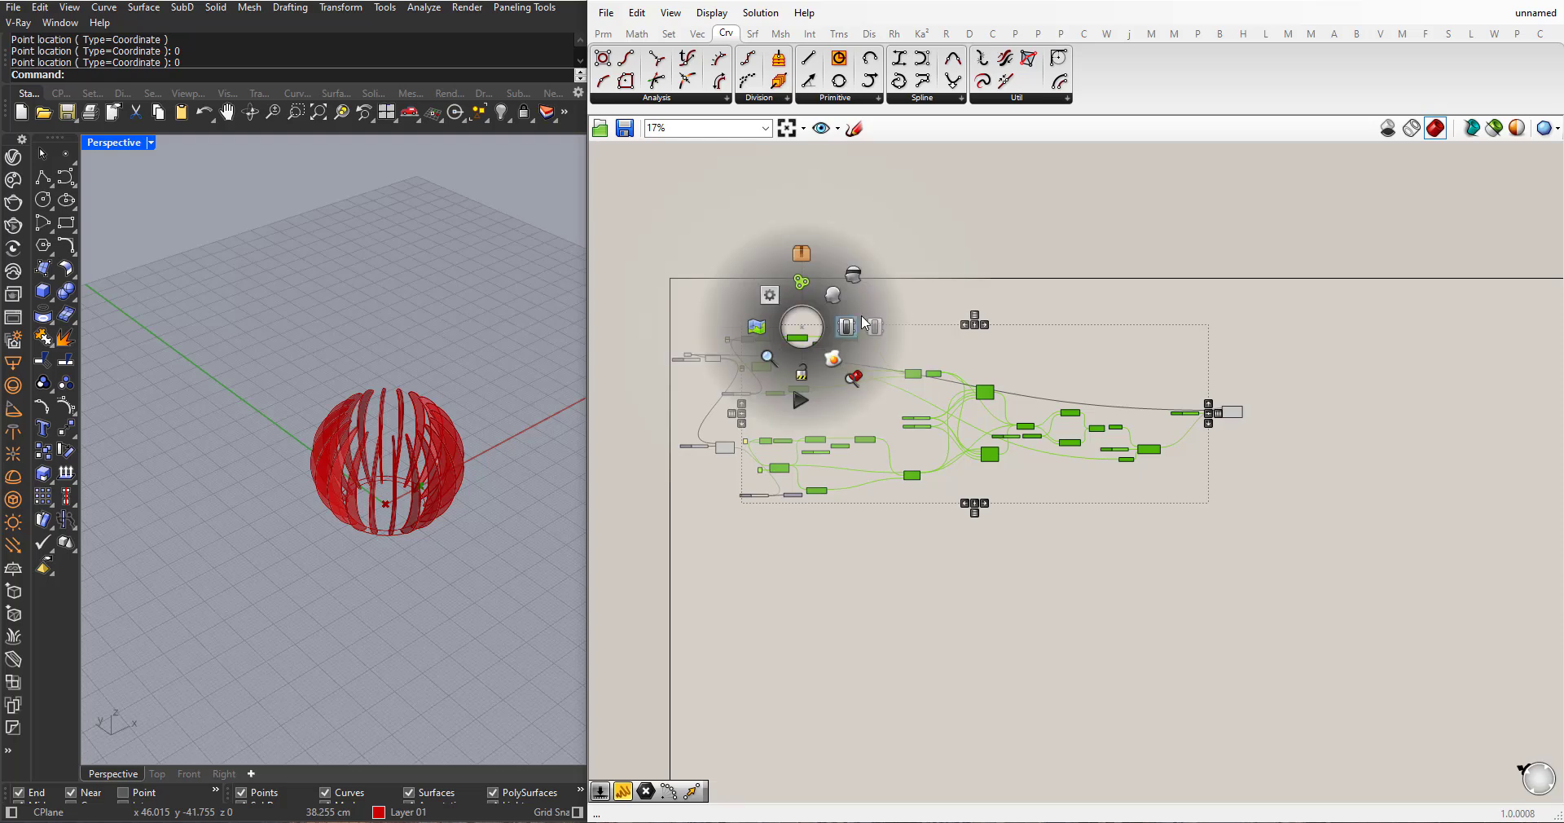
click(853, 276)
click(1095, 578)
- Examine which curves the existing Offset Curve component and the Circle component feeding it produce in the model
scroll(1261, 436, up, 4)
scroll(1261, 438, down, 1)
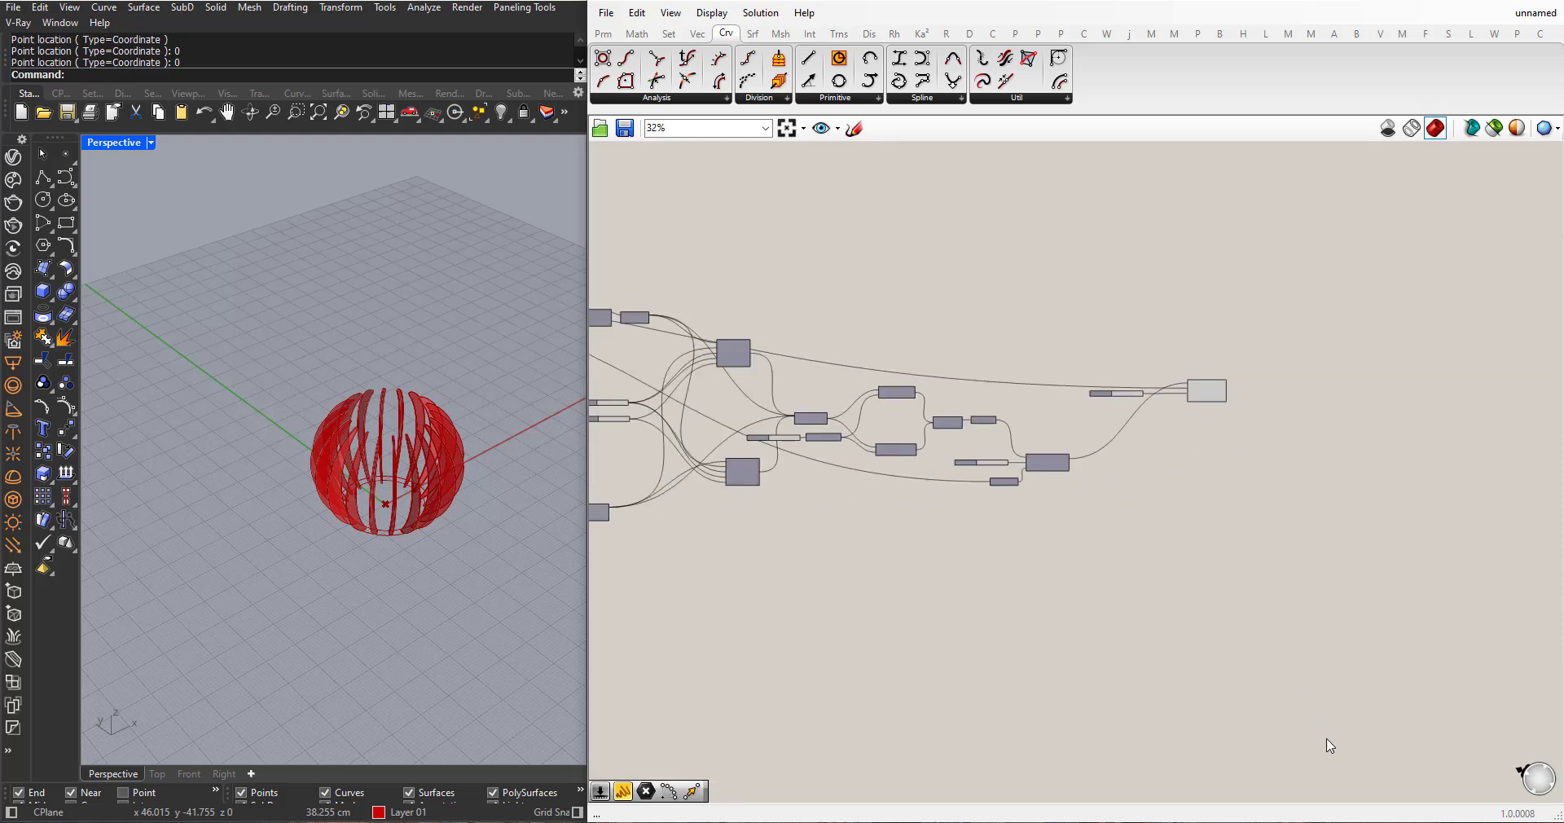
scroll(1263, 516, down, 2)
scroll(772, 594, up, 4)
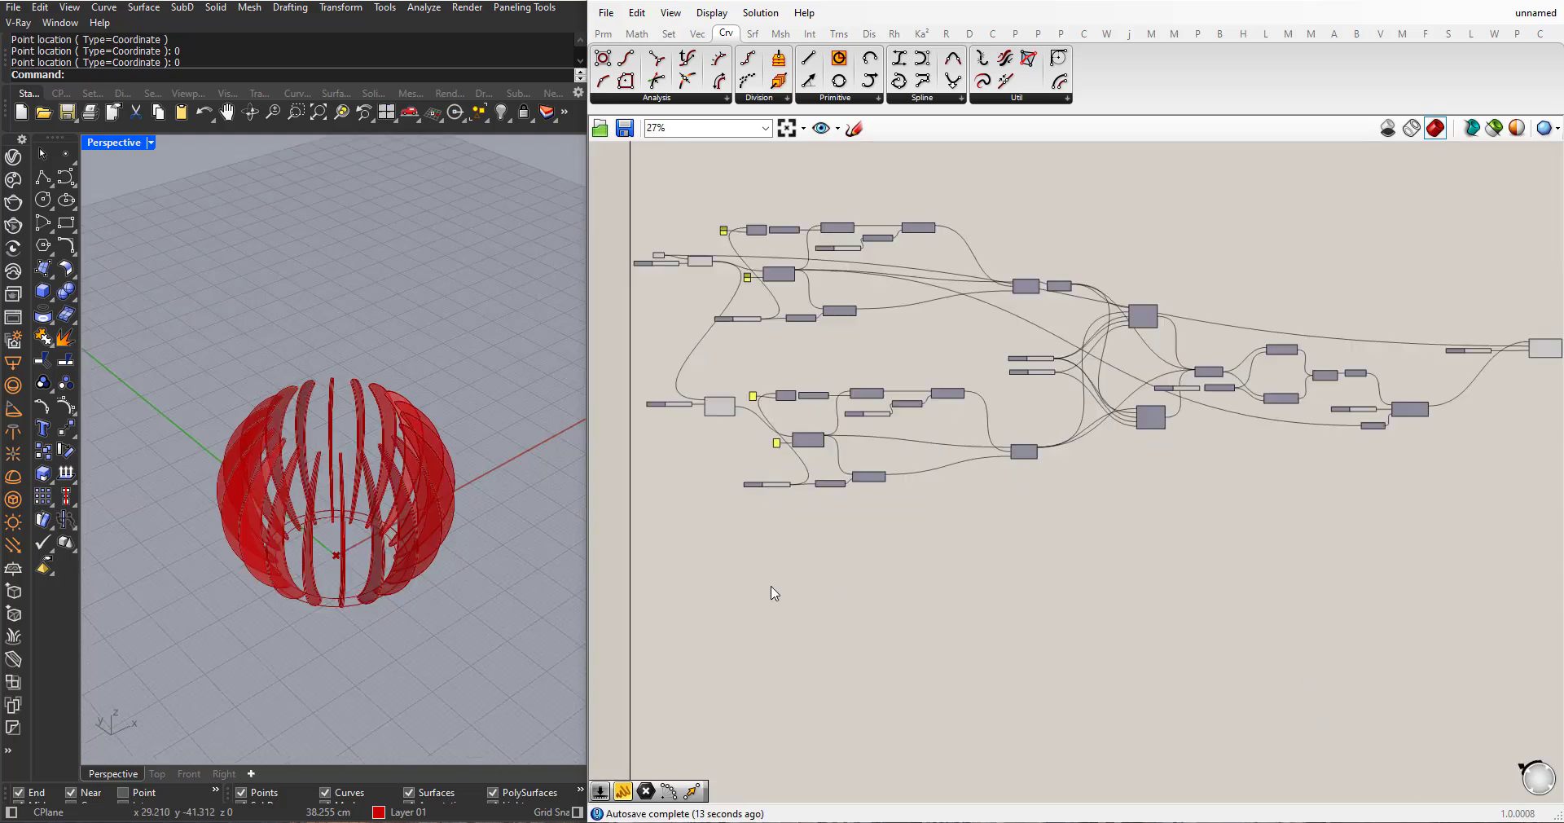
scroll(707, 466, up, 2)
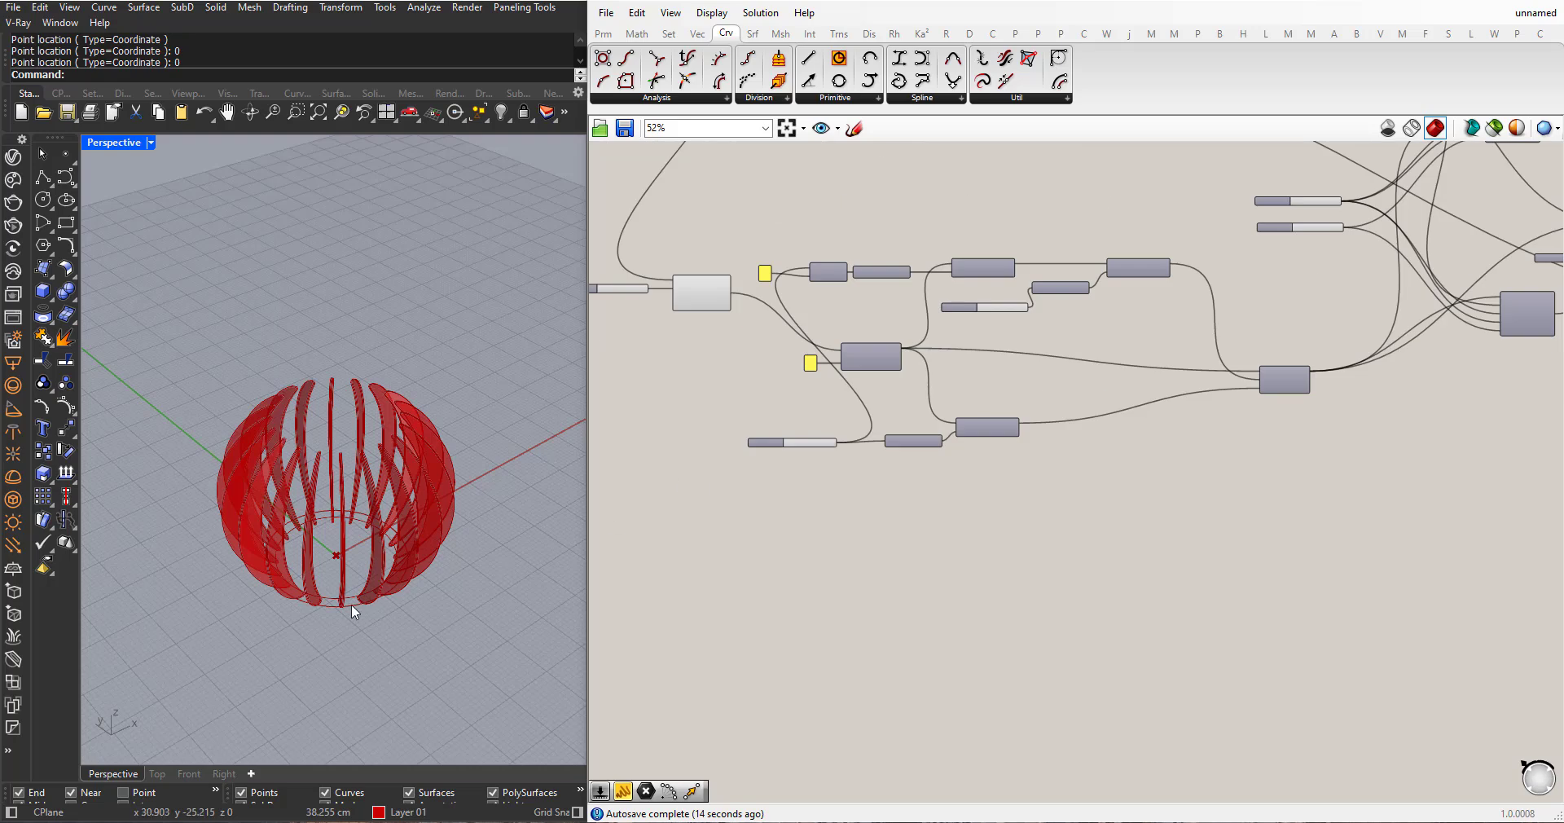
click(690, 303)
scroll(697, 349, up, 2)
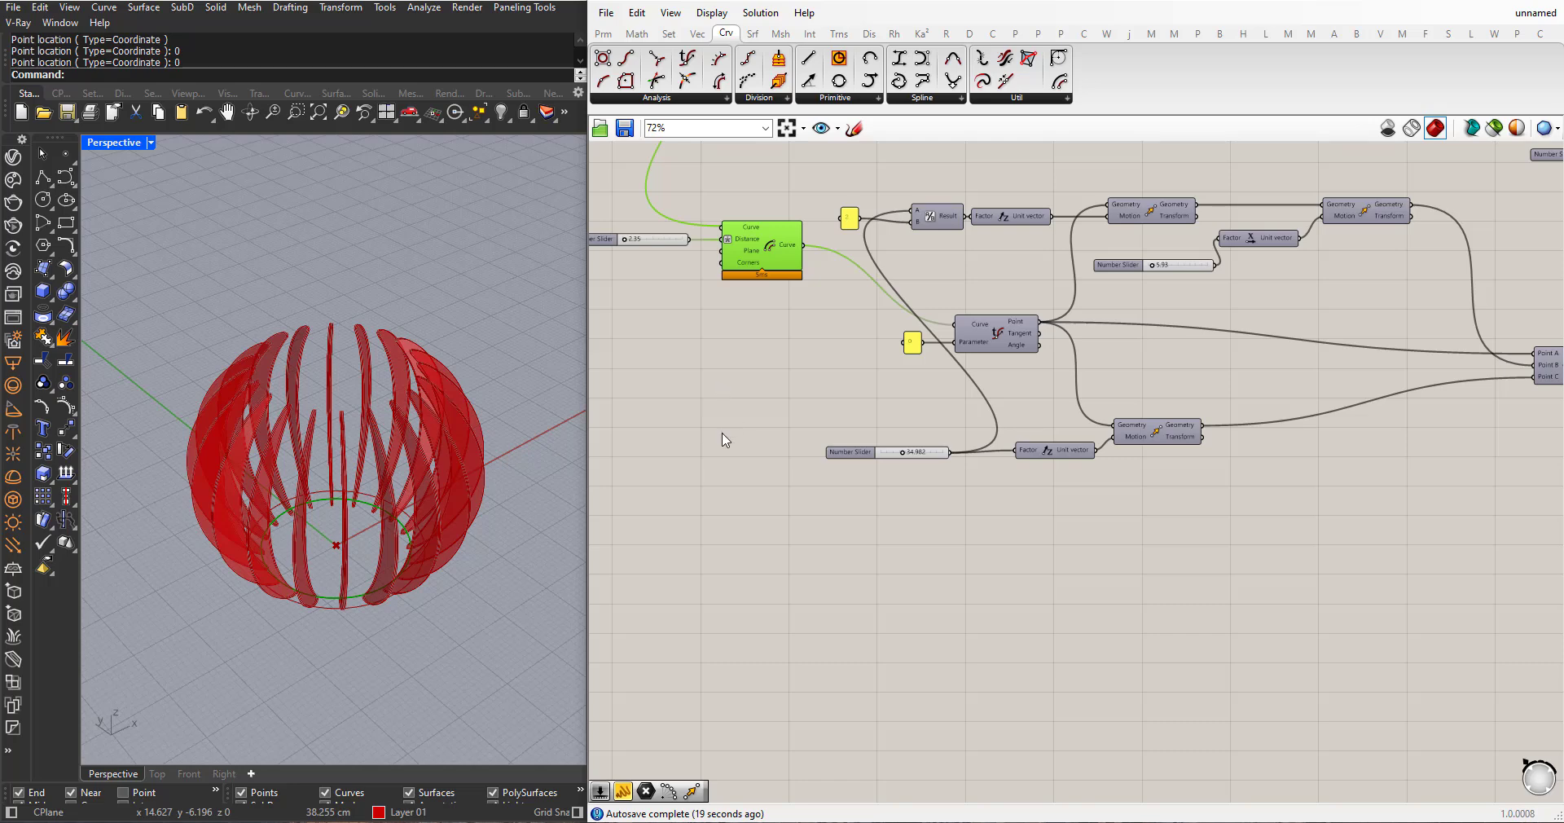
scroll(754, 568, down, 4)
scroll(730, 199, up, 3)
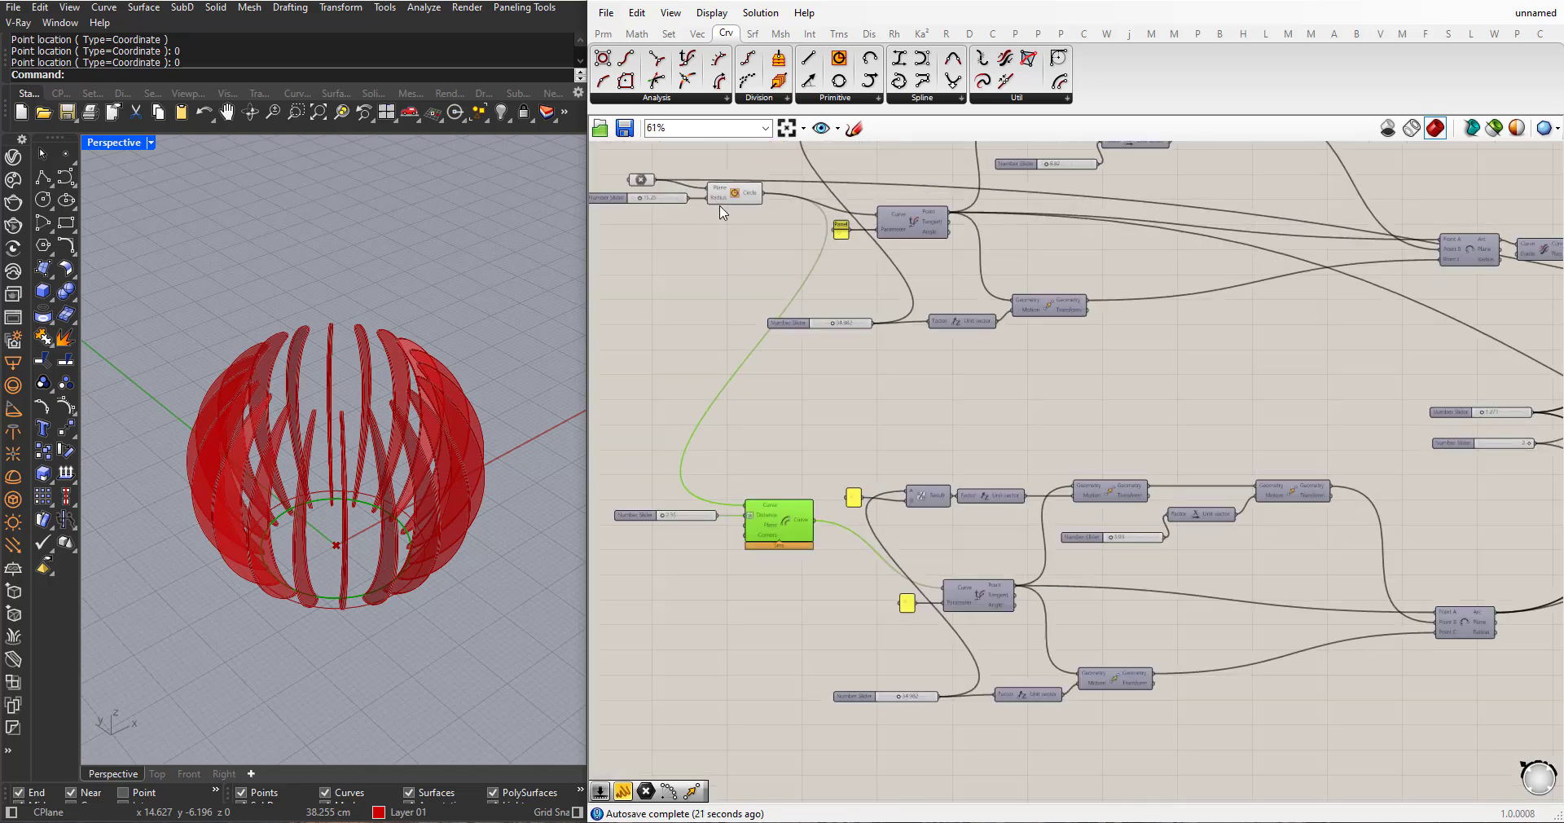
click(735, 196)
click(781, 515)
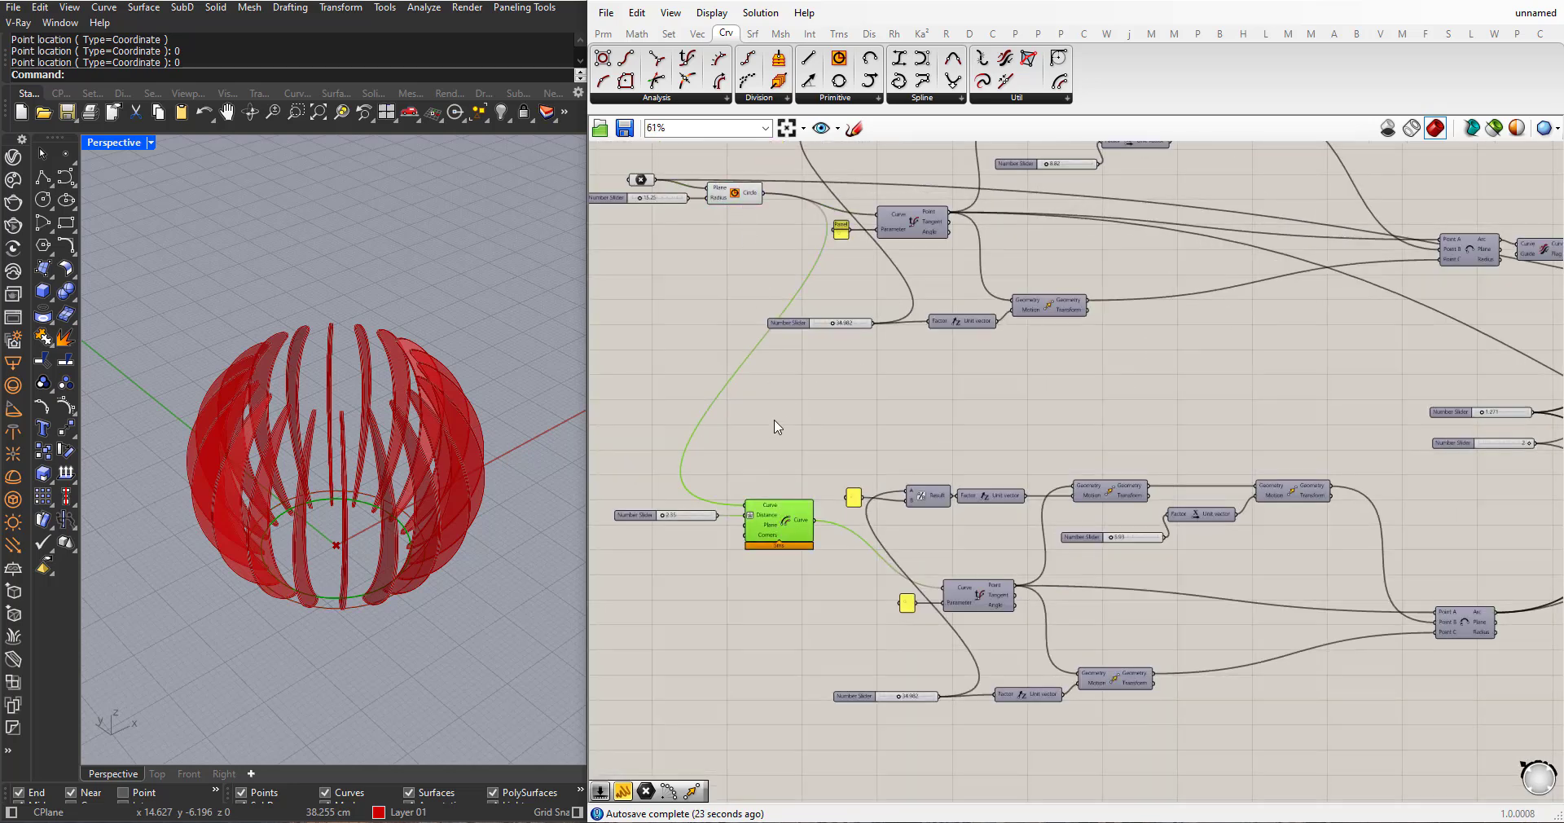
- Add another Offset Curve component and place it in the empty canvas area below the existing offset's component chain
scroll(775, 422, down, 3)
scroll(782, 608, up, 3)
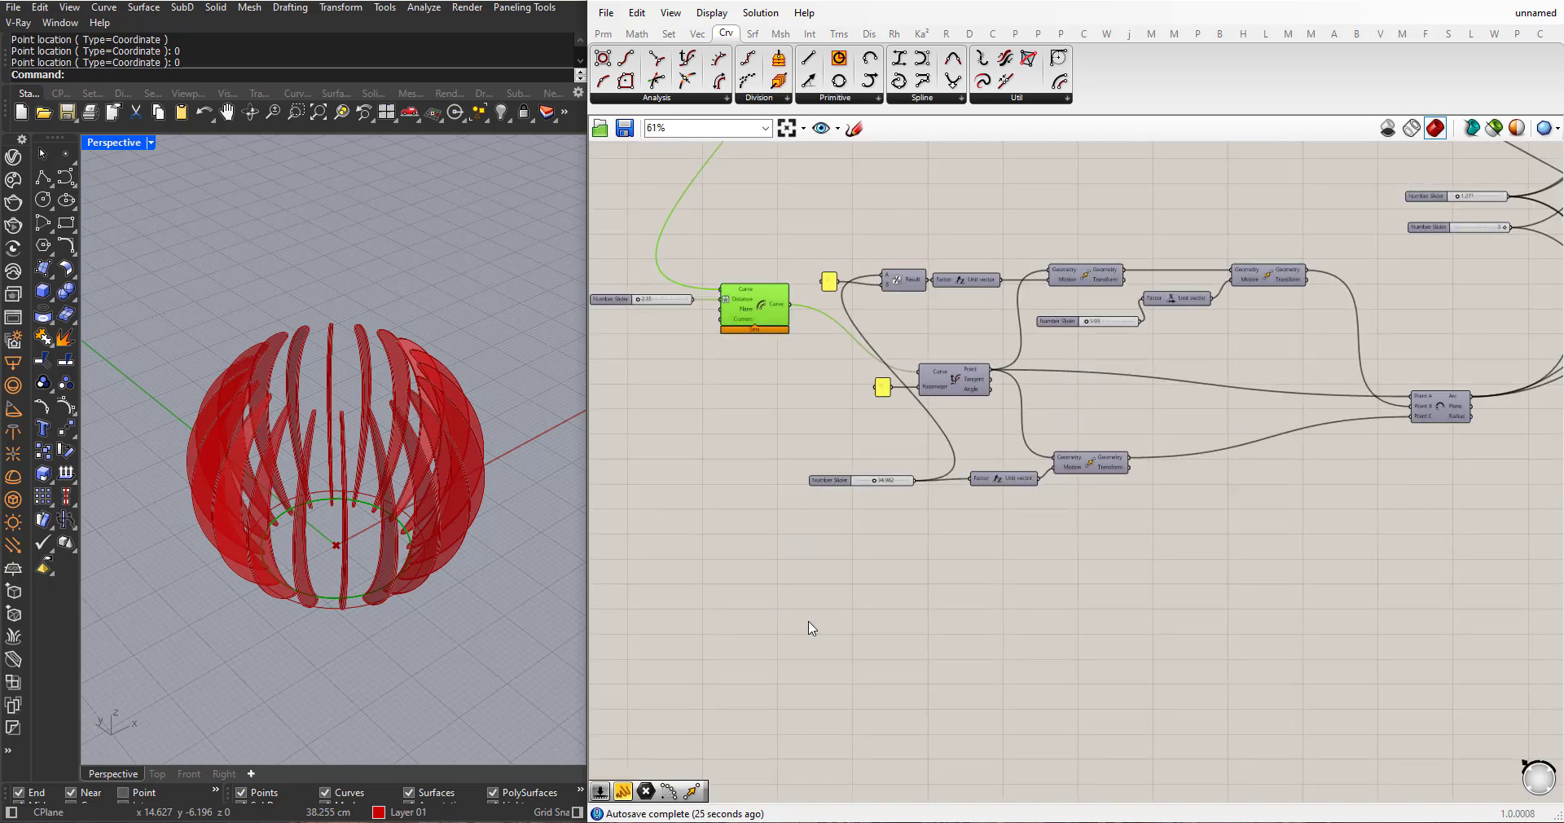
double_click(809, 628)
text(offset)
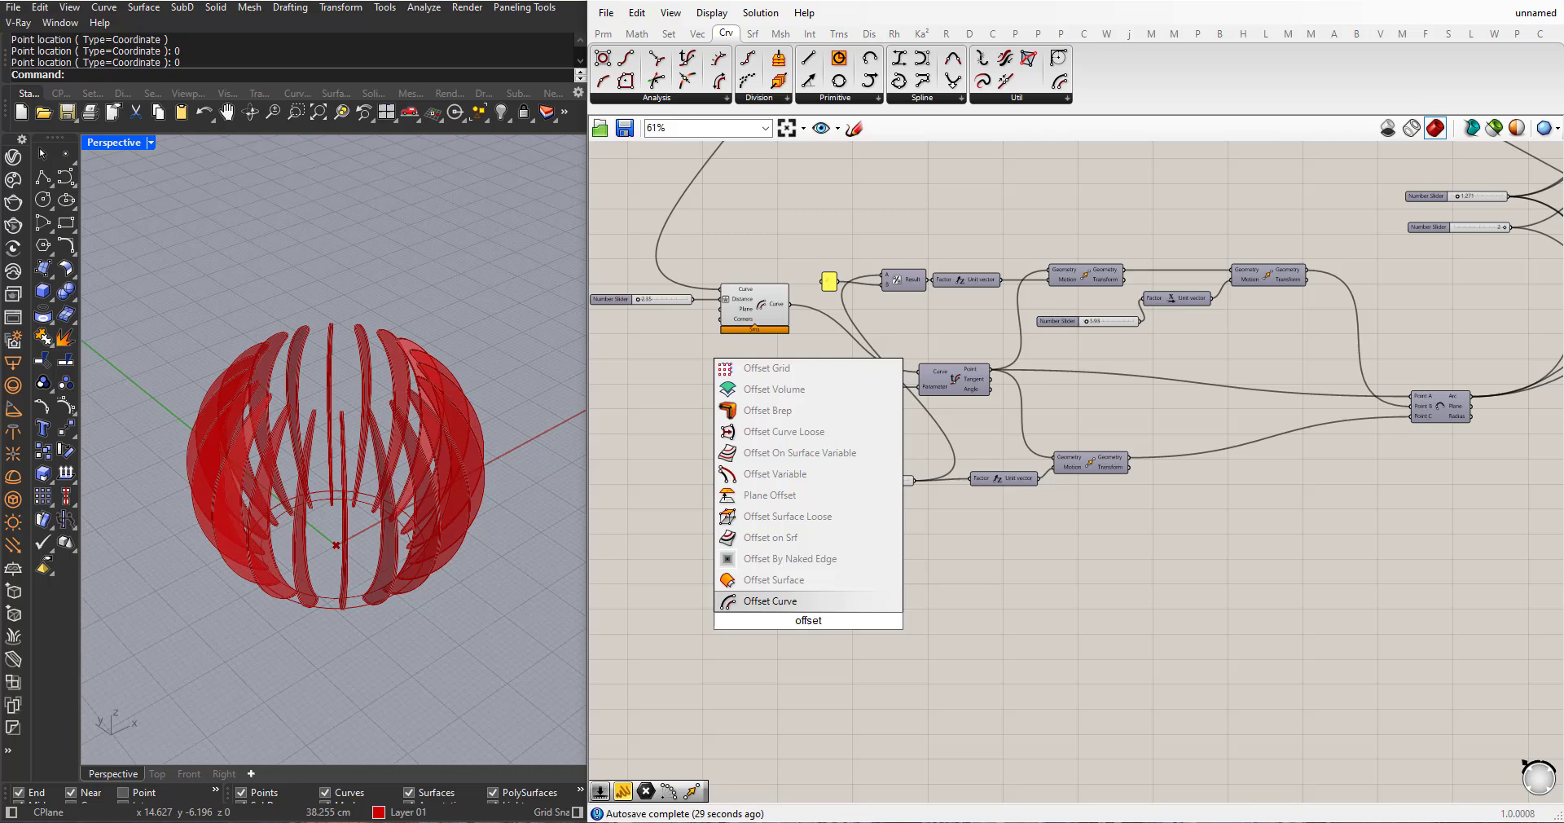
click(884, 601)
drag(810, 609, 886, 637)
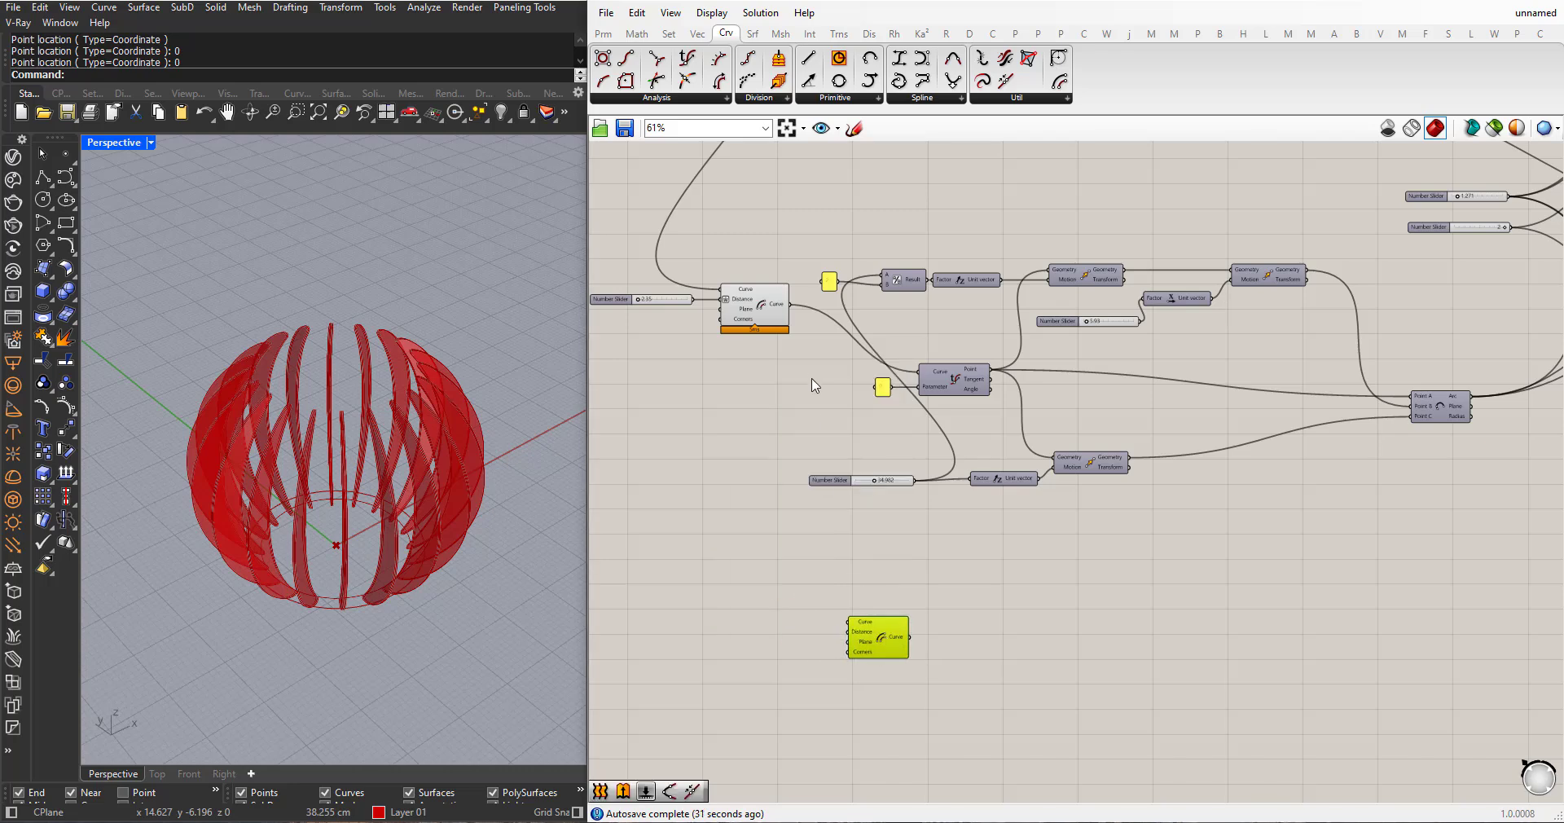
- Connect the existing offset's Curve output to the Curve input of the new Offset Curve component below it
drag(792, 306, 841, 627)
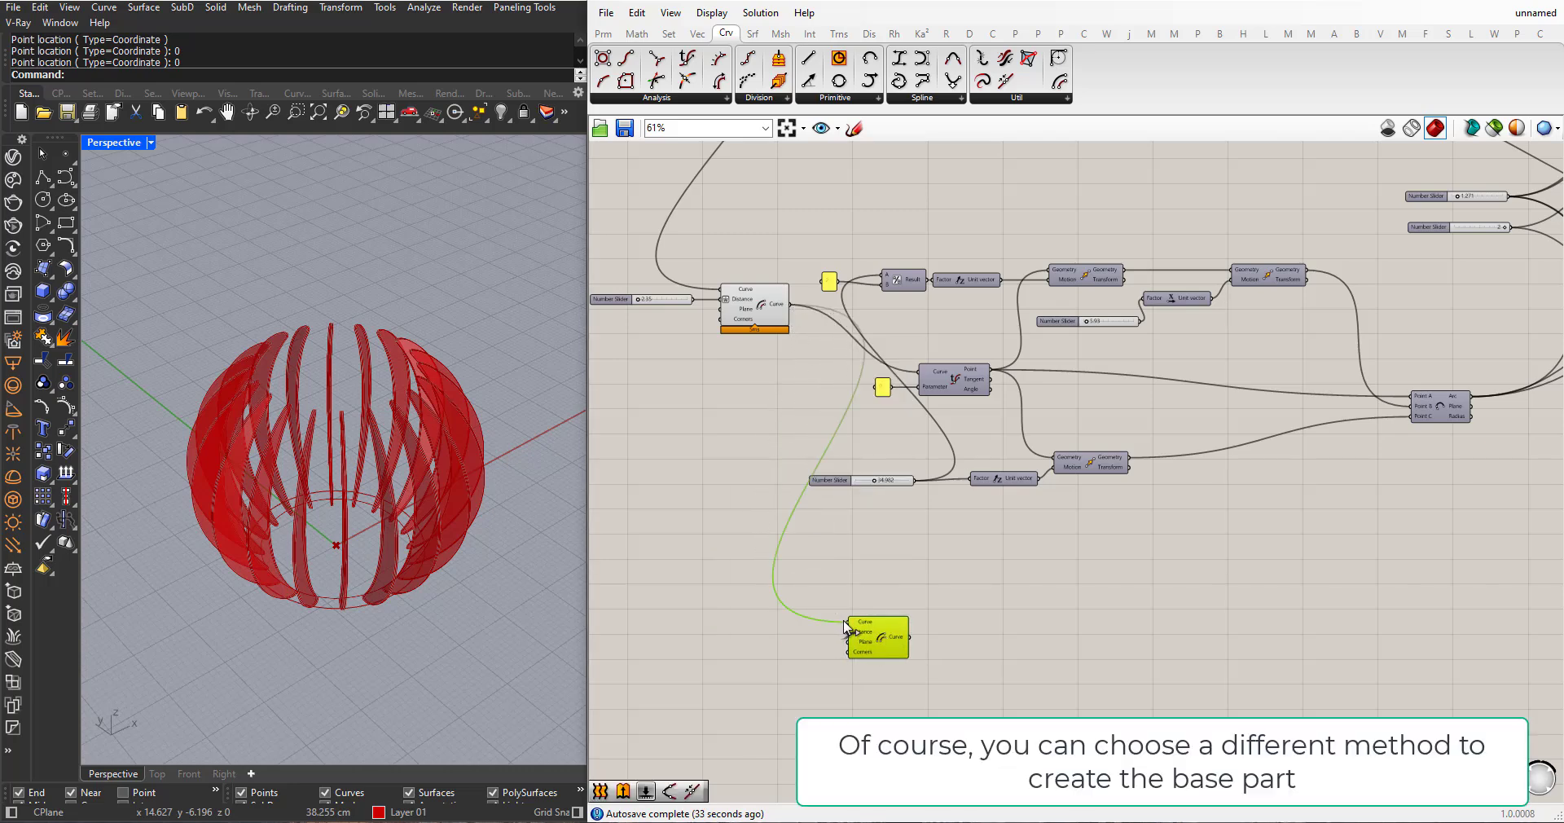
scroll(737, 589, down, 3)
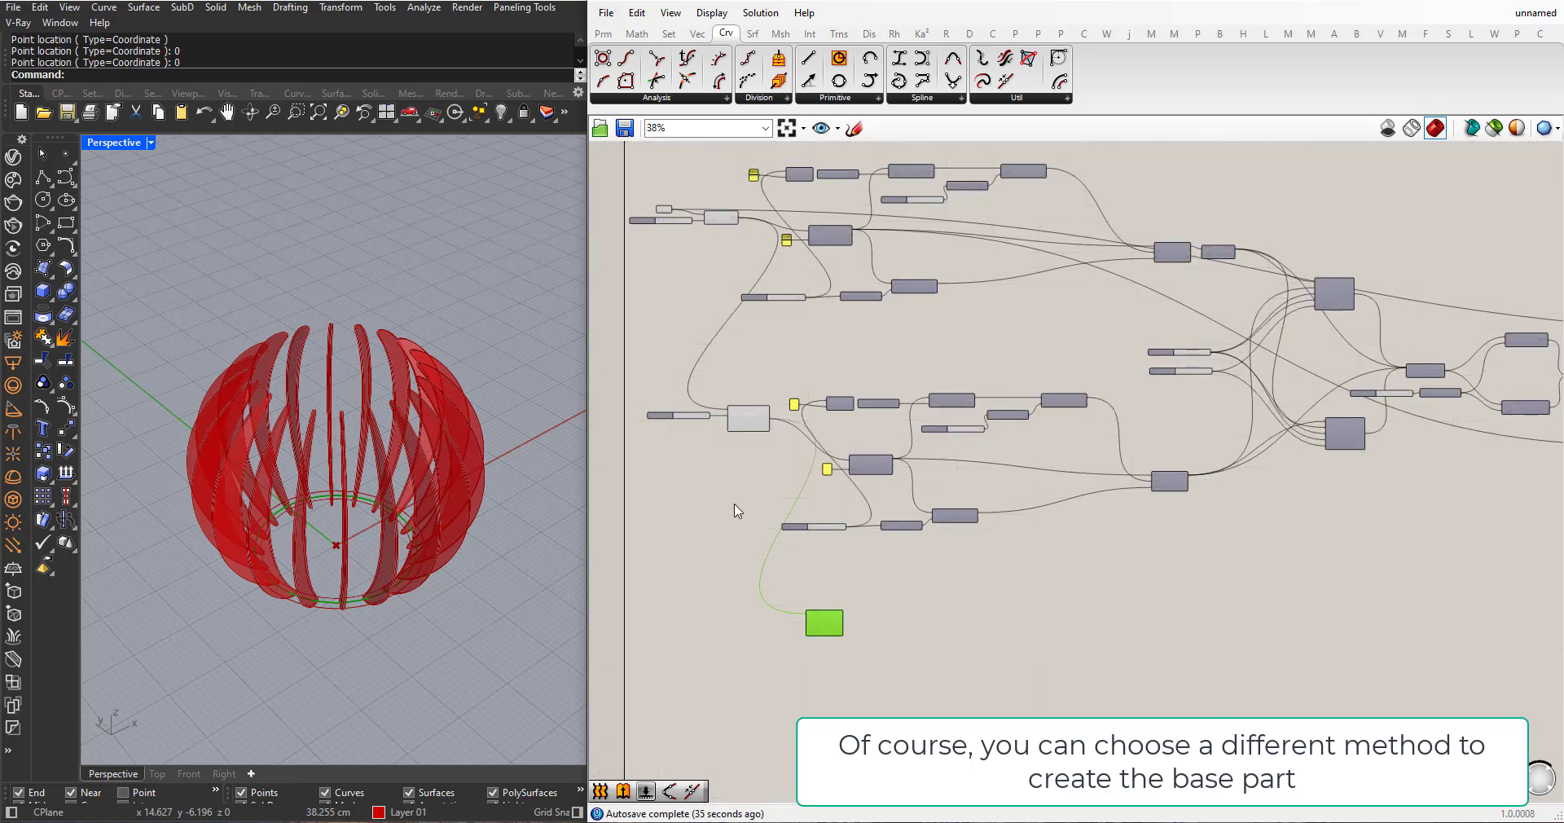
scroll(740, 501, up, 4)
scroll(354, 624, up, 4)
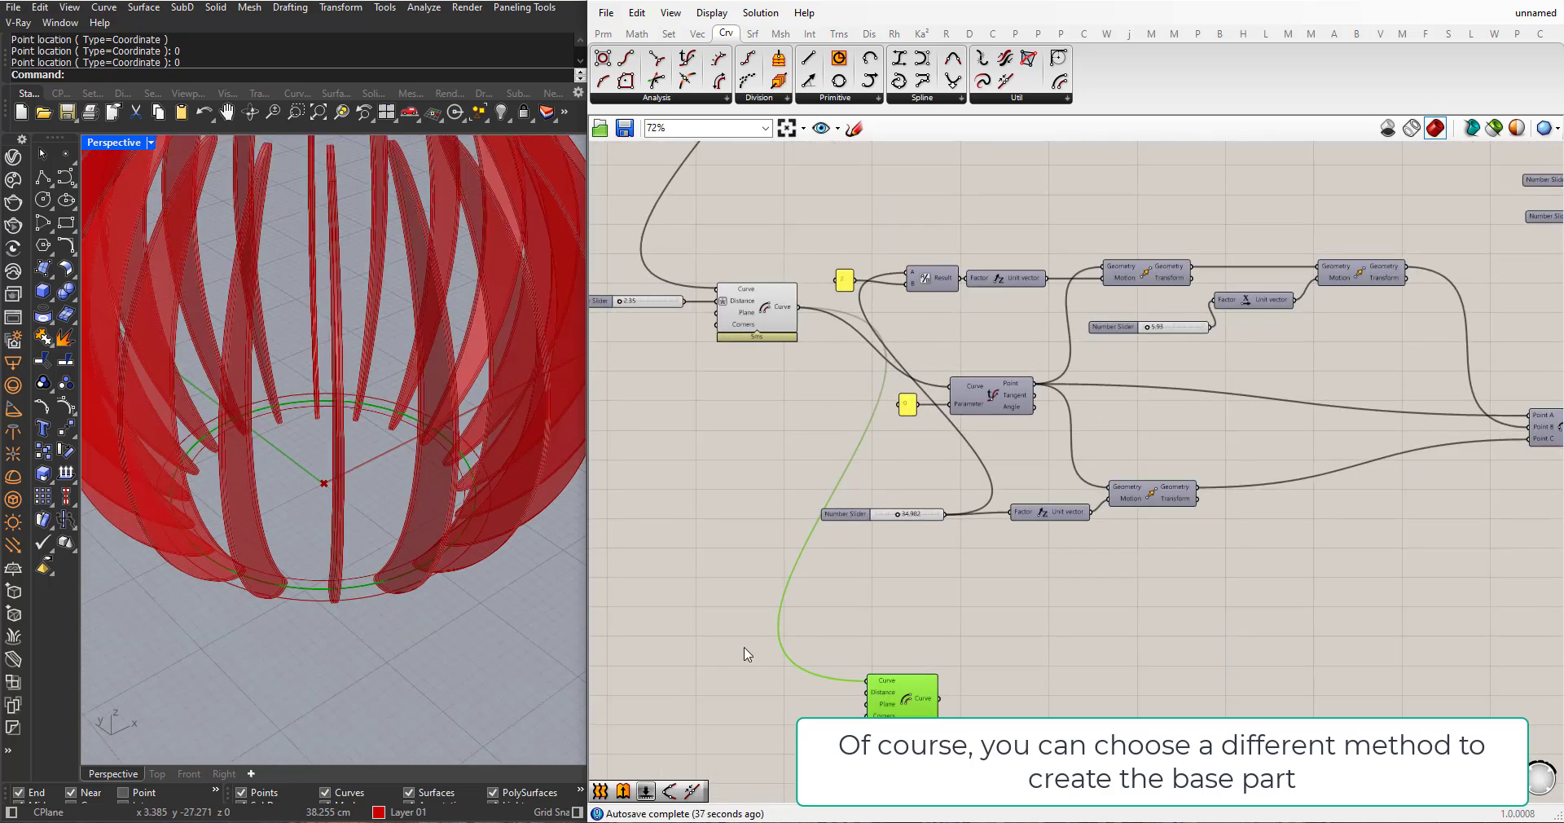
right_drag(826, 638, 879, 520)
scroll(893, 580, up, 3)
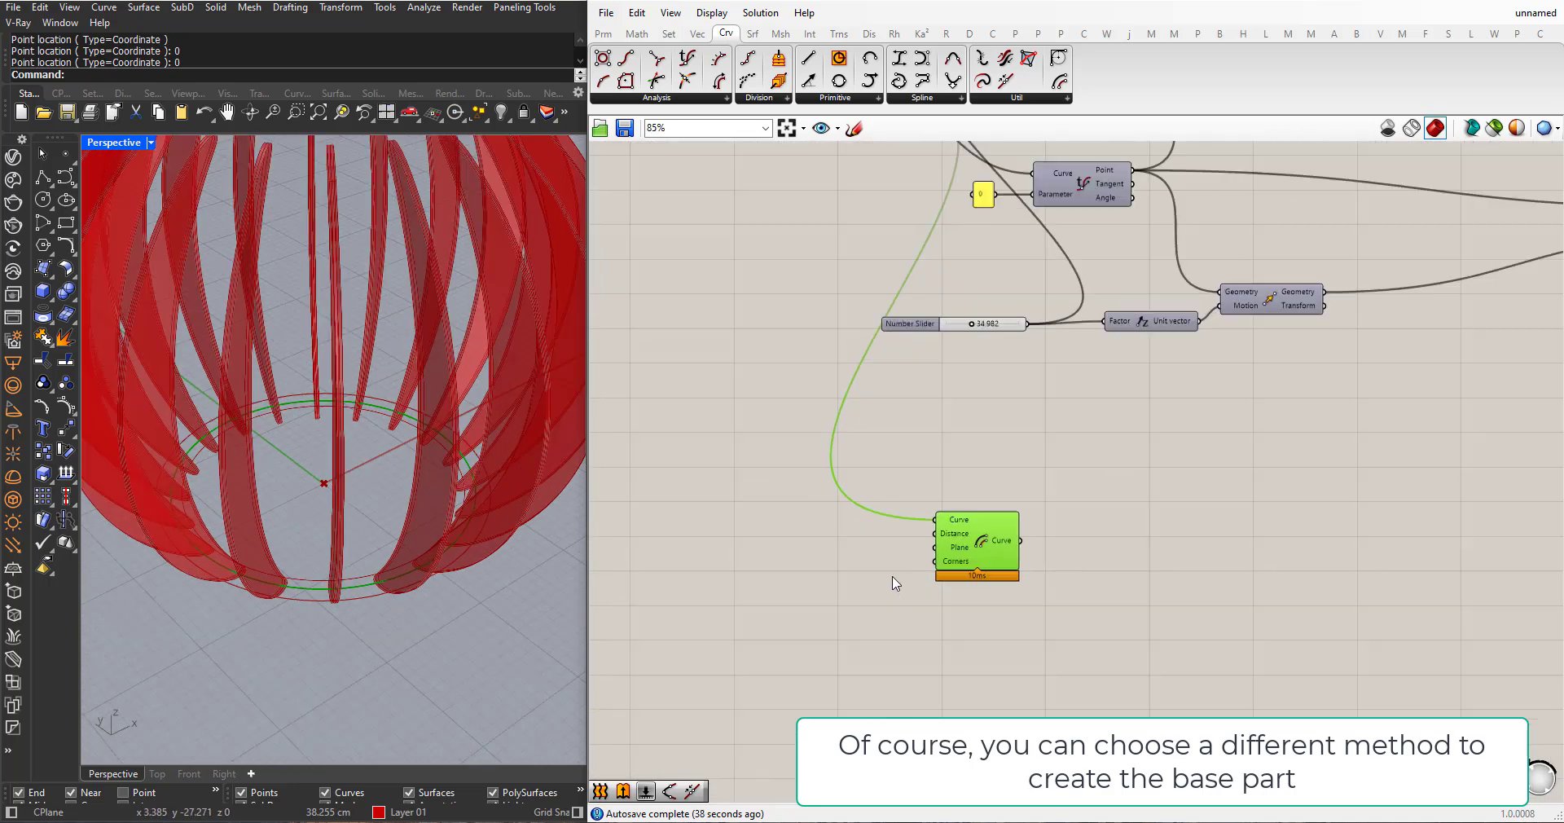
- Add a two-decimal number slider, connect it to the new offset's Distance input, and set it to 0.90
double_click(758, 544)
text(0.00)
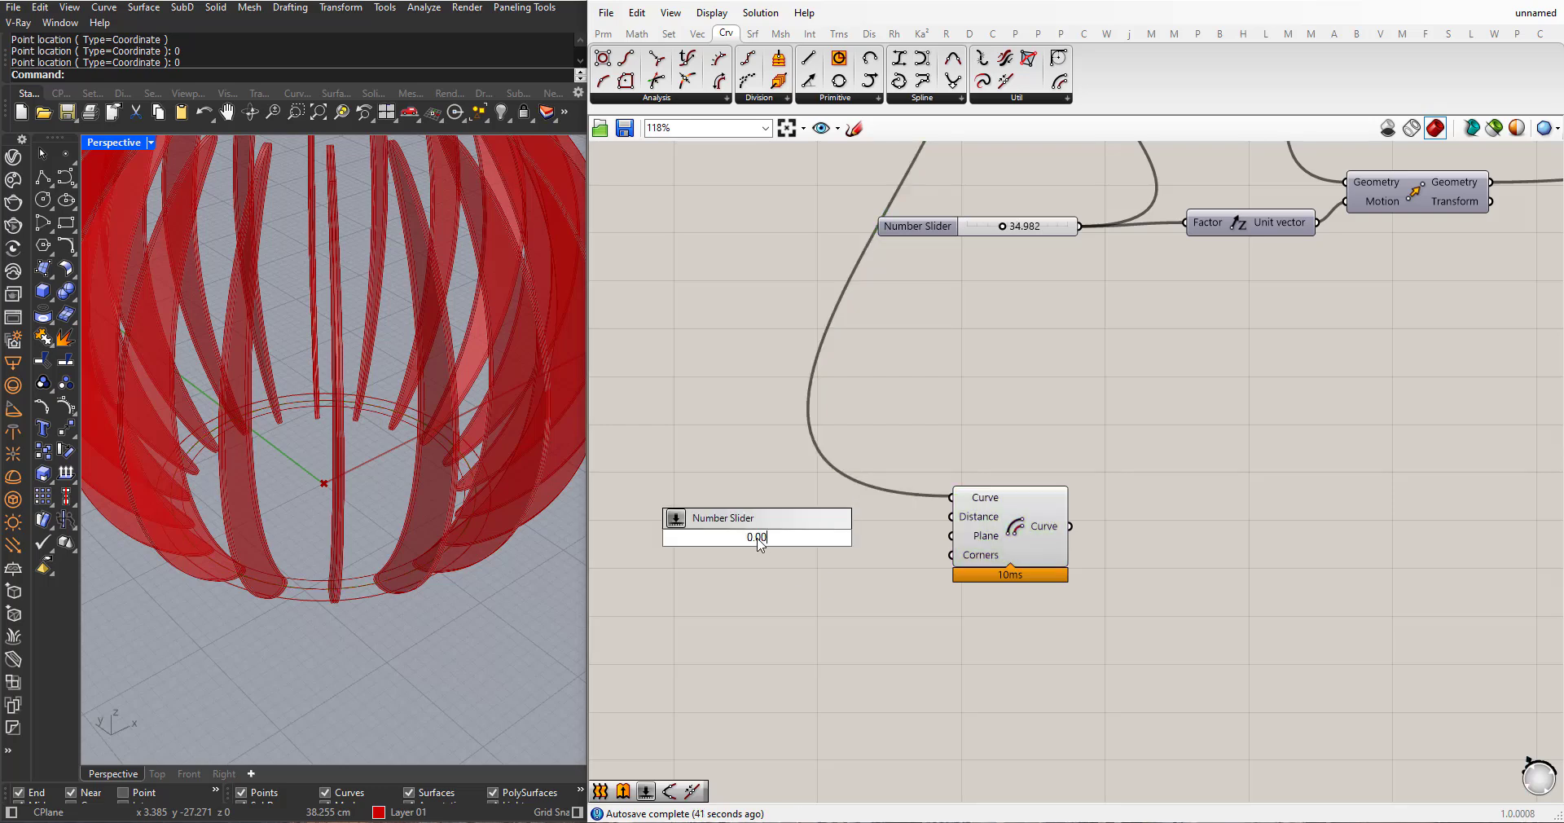
text(<1)
key(Return)
drag(735, 550, 730, 530)
drag(858, 519, 951, 517)
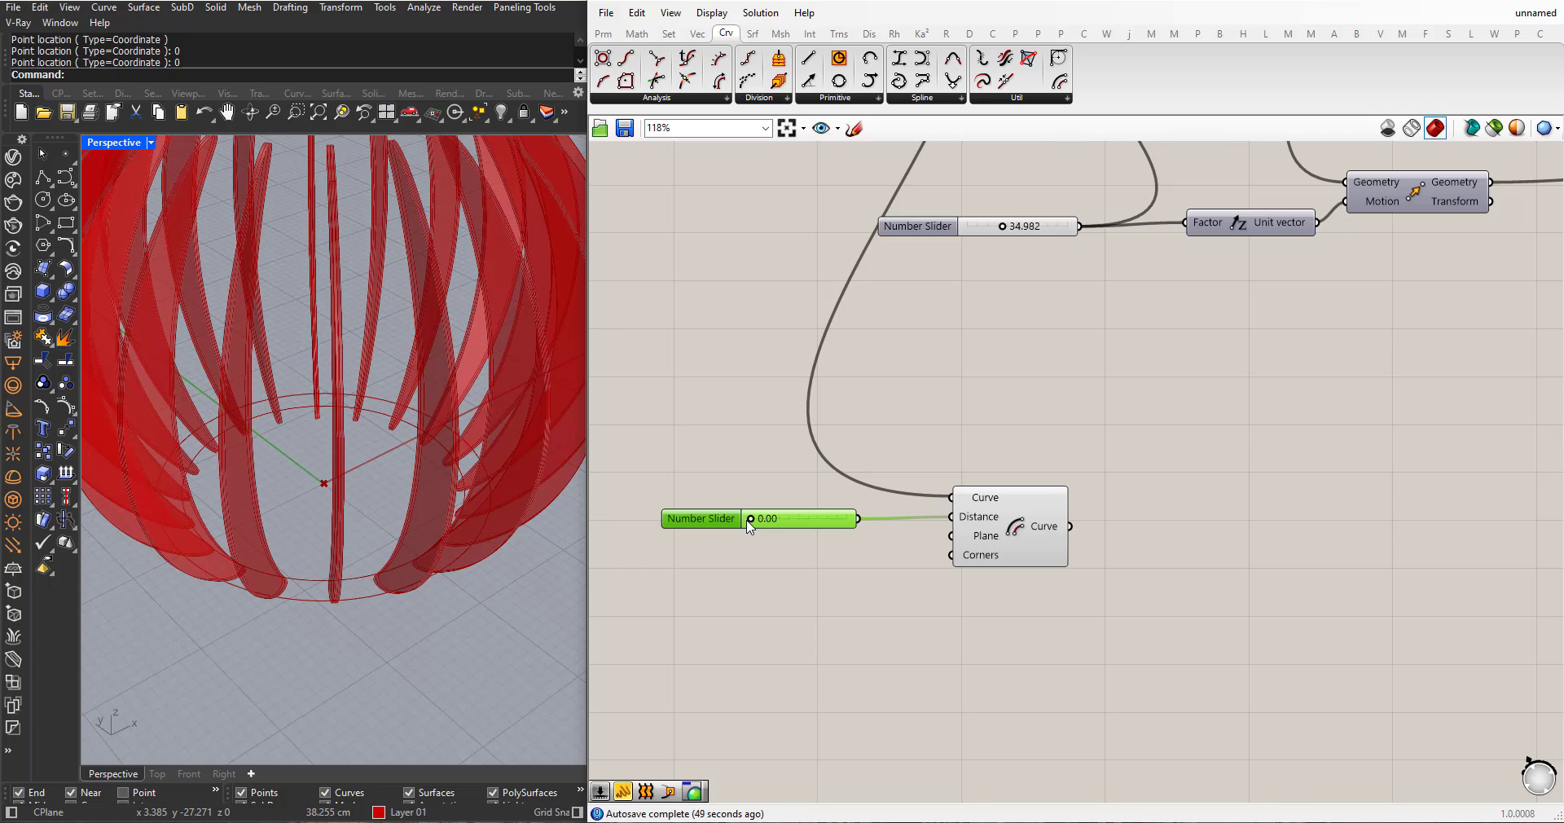
drag(750, 522, 795, 525)
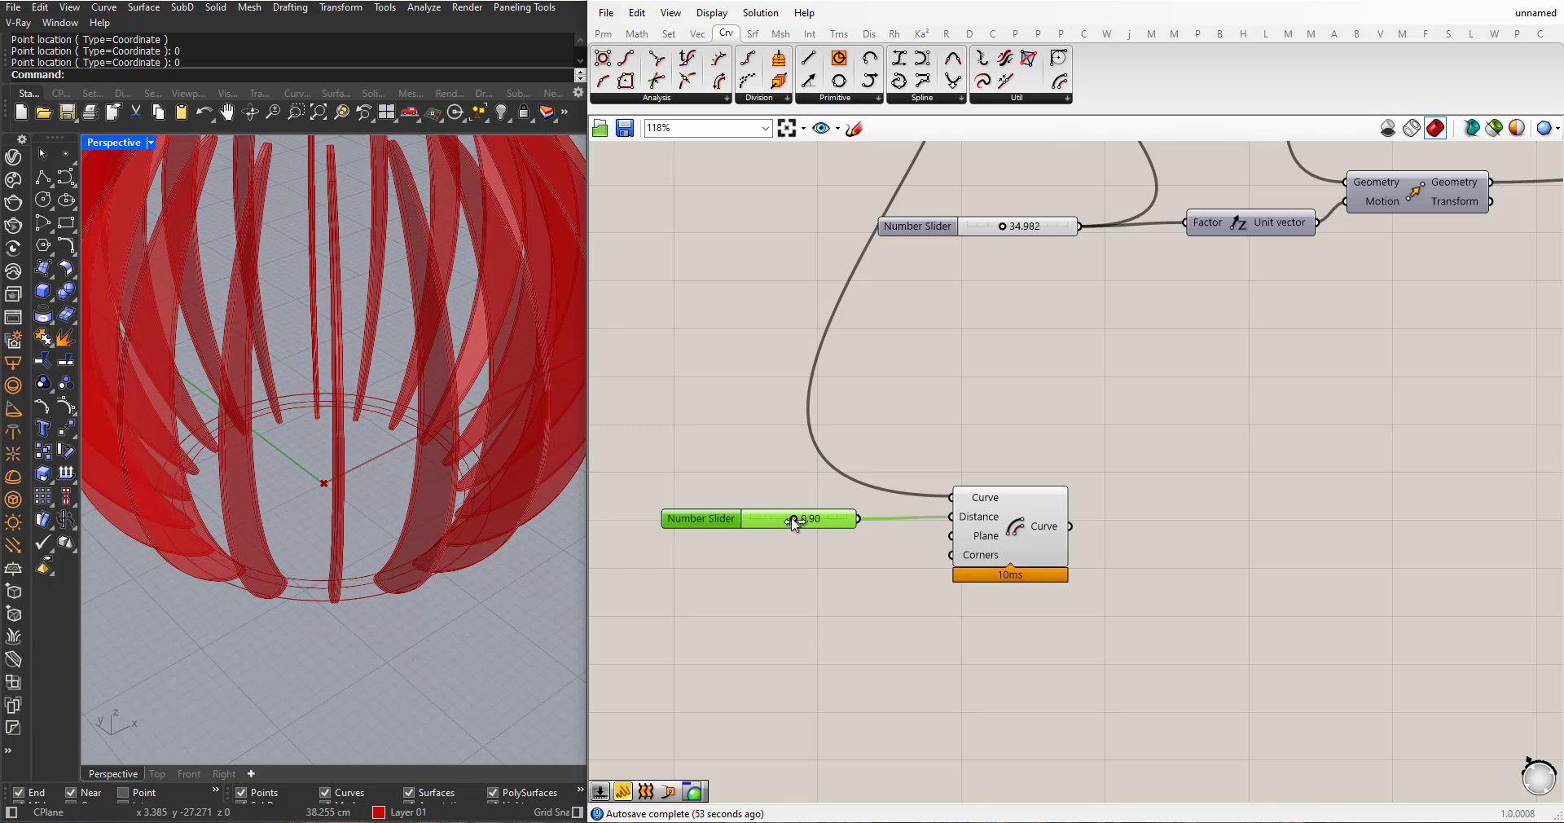
- Duplicate the new Offset Curve component with its input connections and place the copy directly below it
scroll(759, 450, down, 3)
scroll(761, 450, up, 1)
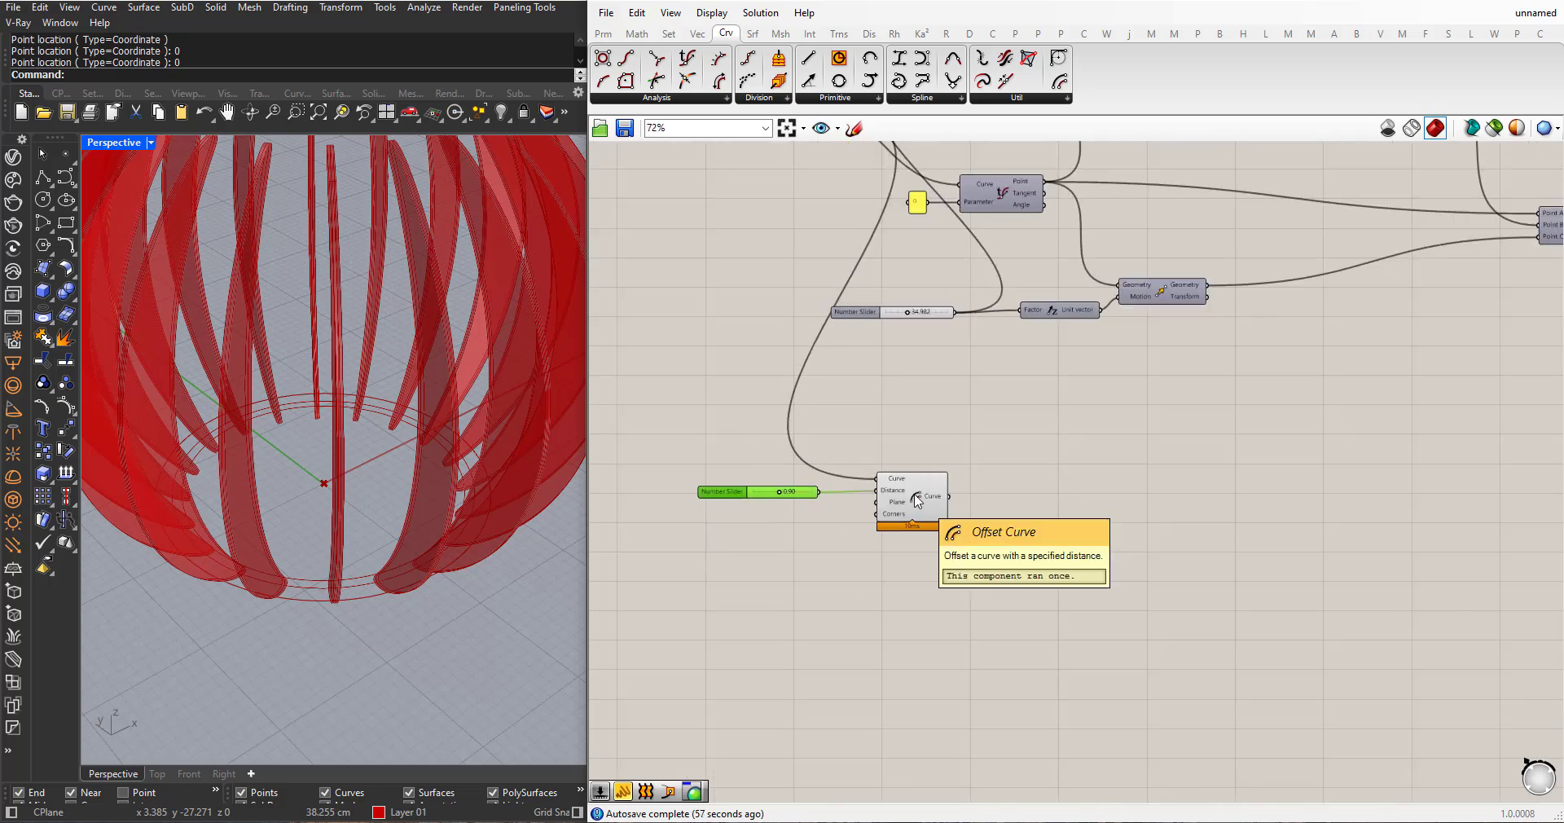
scroll(841, 599, down, 1)
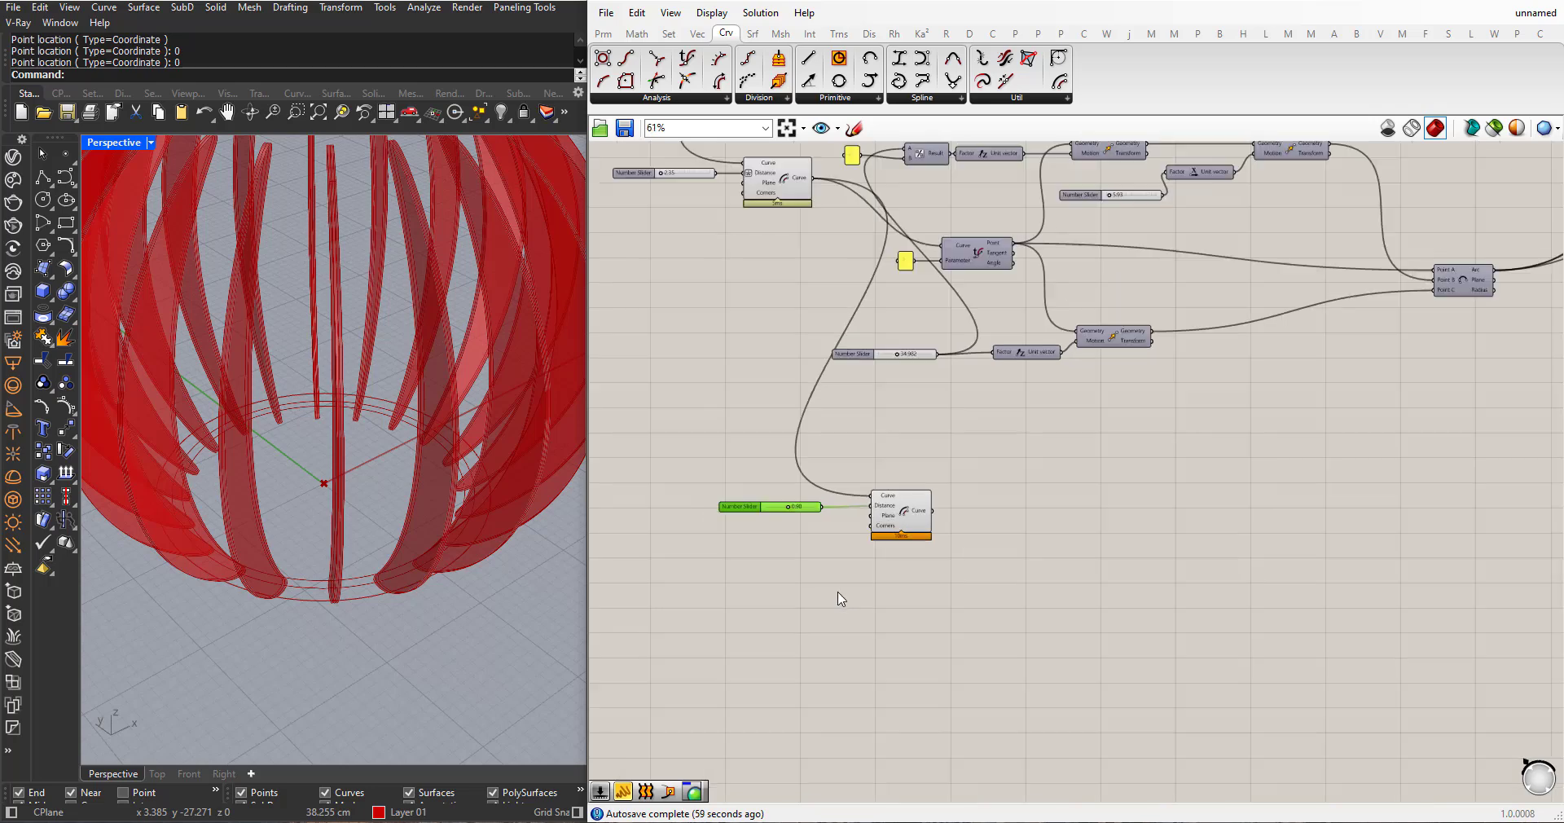
drag(900, 503, 905, 577)
scroll(769, 567, up, 2)
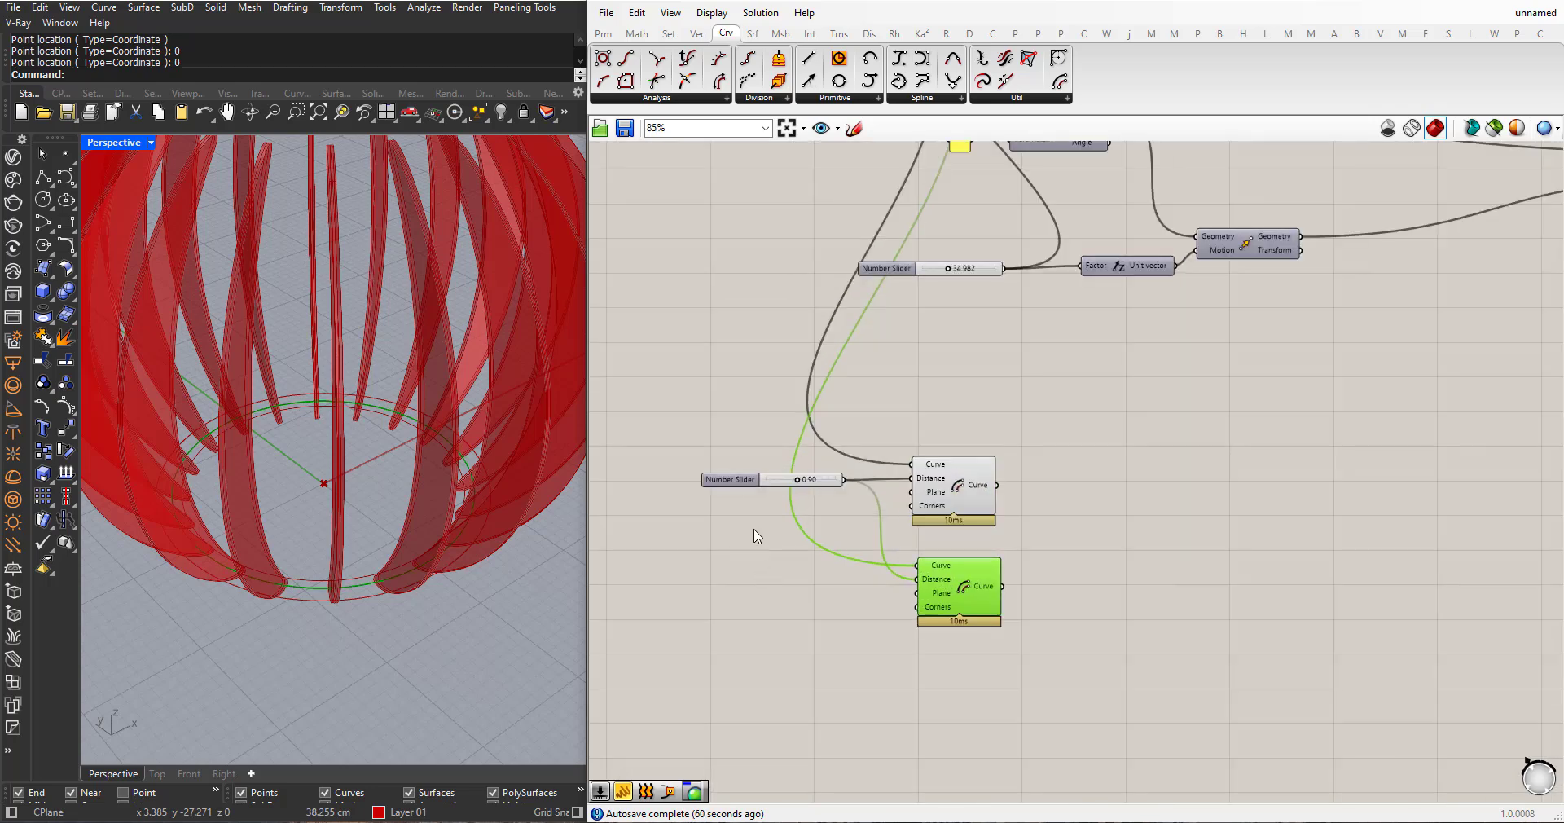
- Duplicate the distance slider, connect the copy to the duplicated offset's Distance input, and set it to 1.60
drag(730, 482, 730, 605)
drag(839, 593, 916, 578)
drag(725, 605, 828, 575)
scroll(773, 607, up, 2)
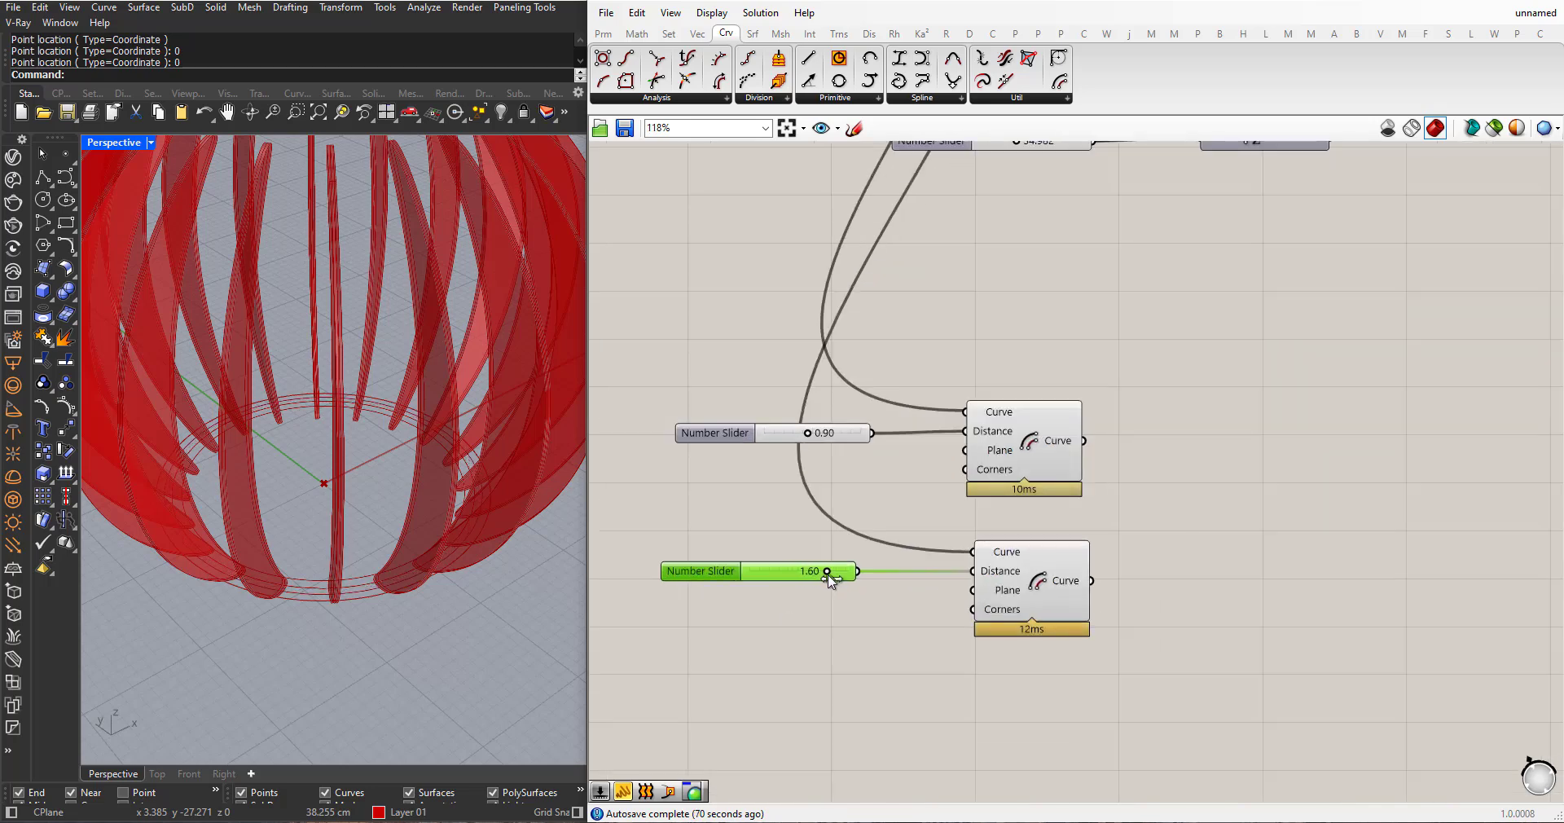
- Select the Circle component and the upstream Offset Curve component together and turn off their preview
scroll(832, 627, down, 2)
scroll(843, 635, down, 3)
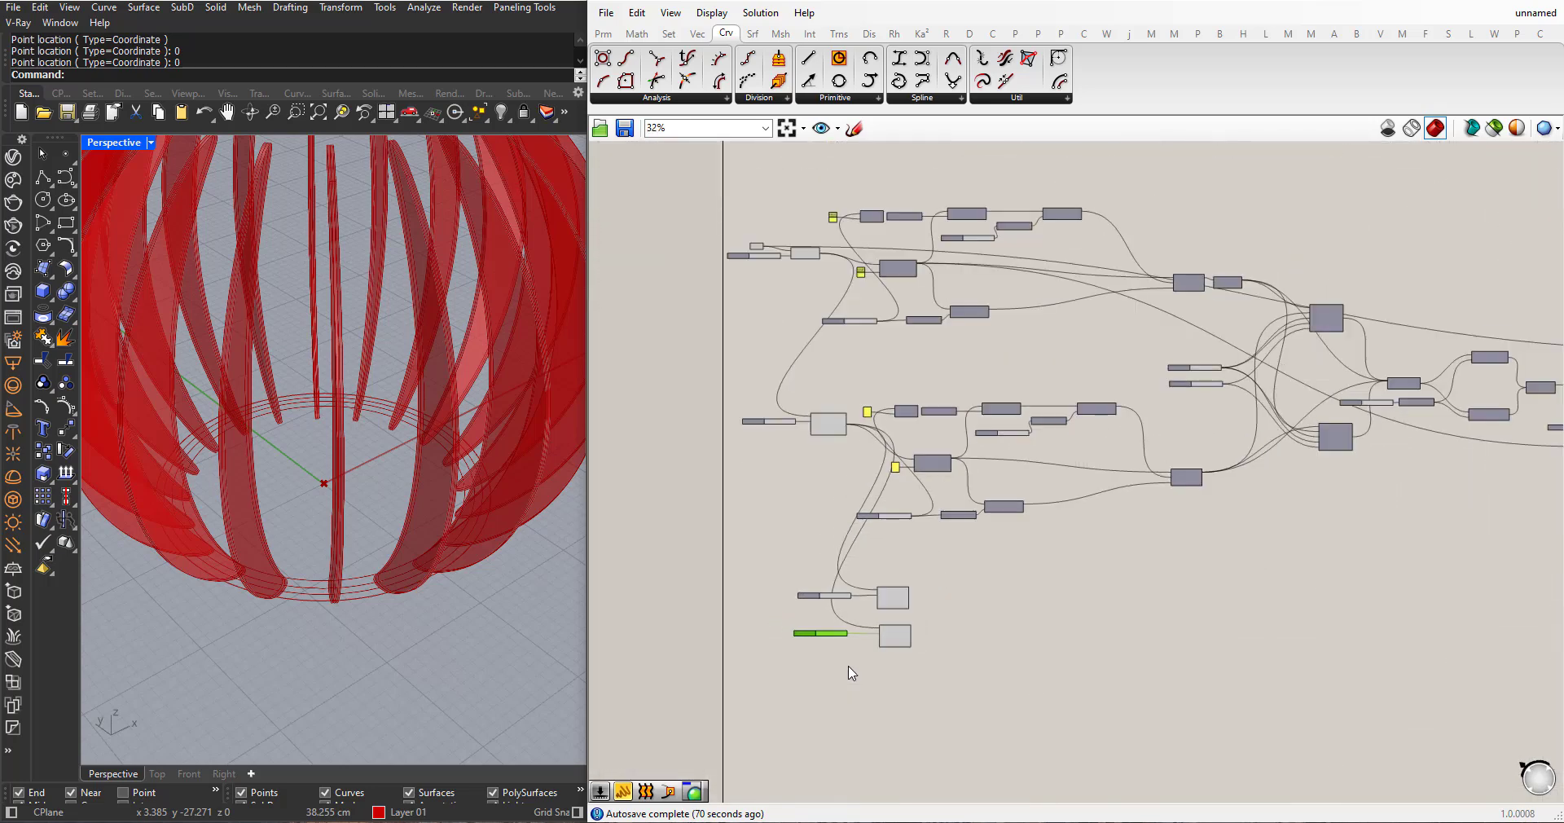
drag(835, 489, 717, 178)
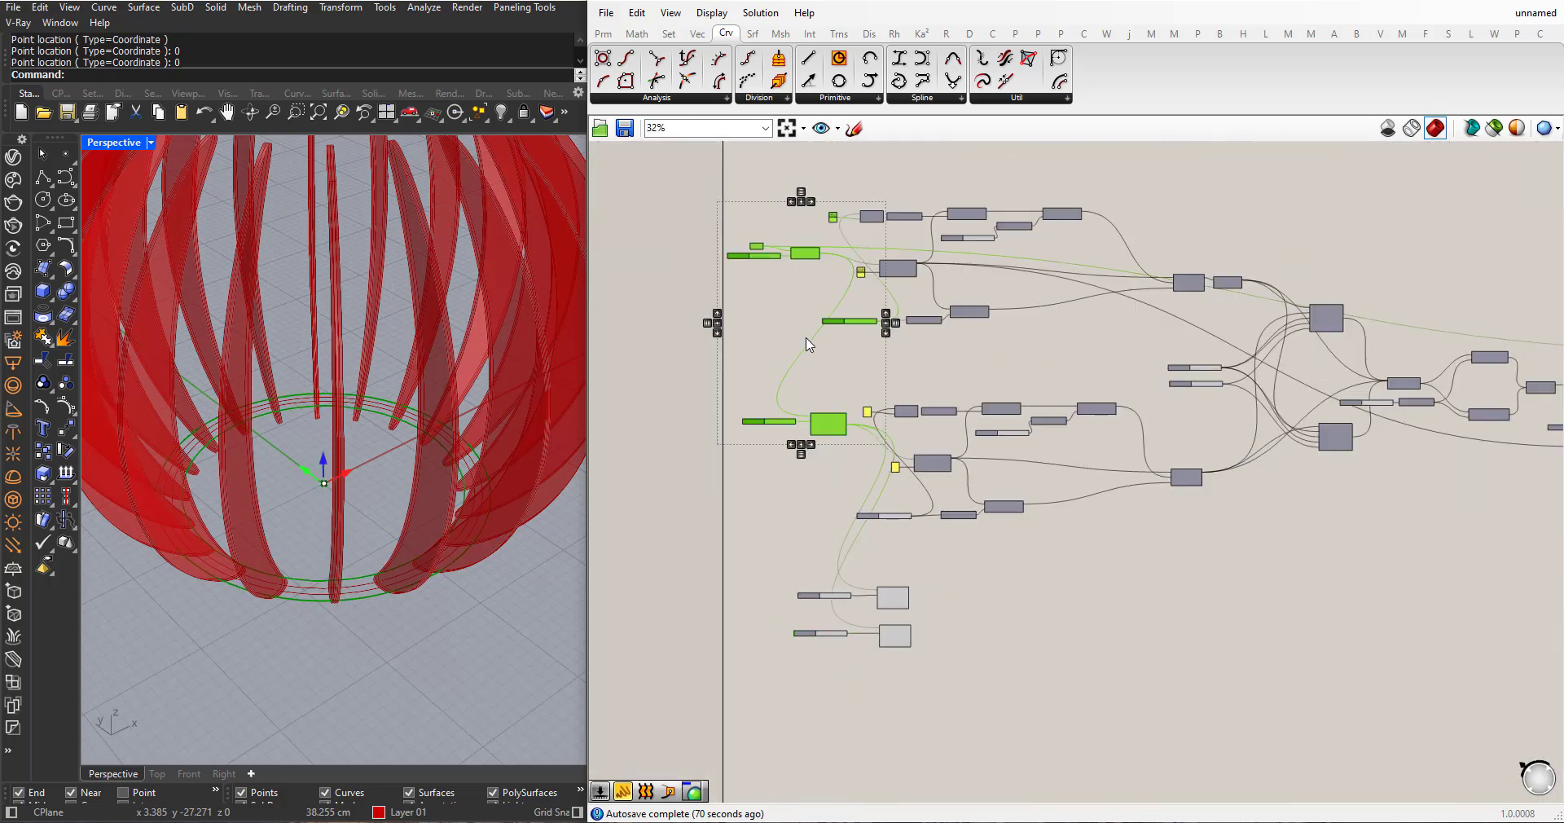
drag(839, 463, 787, 235)
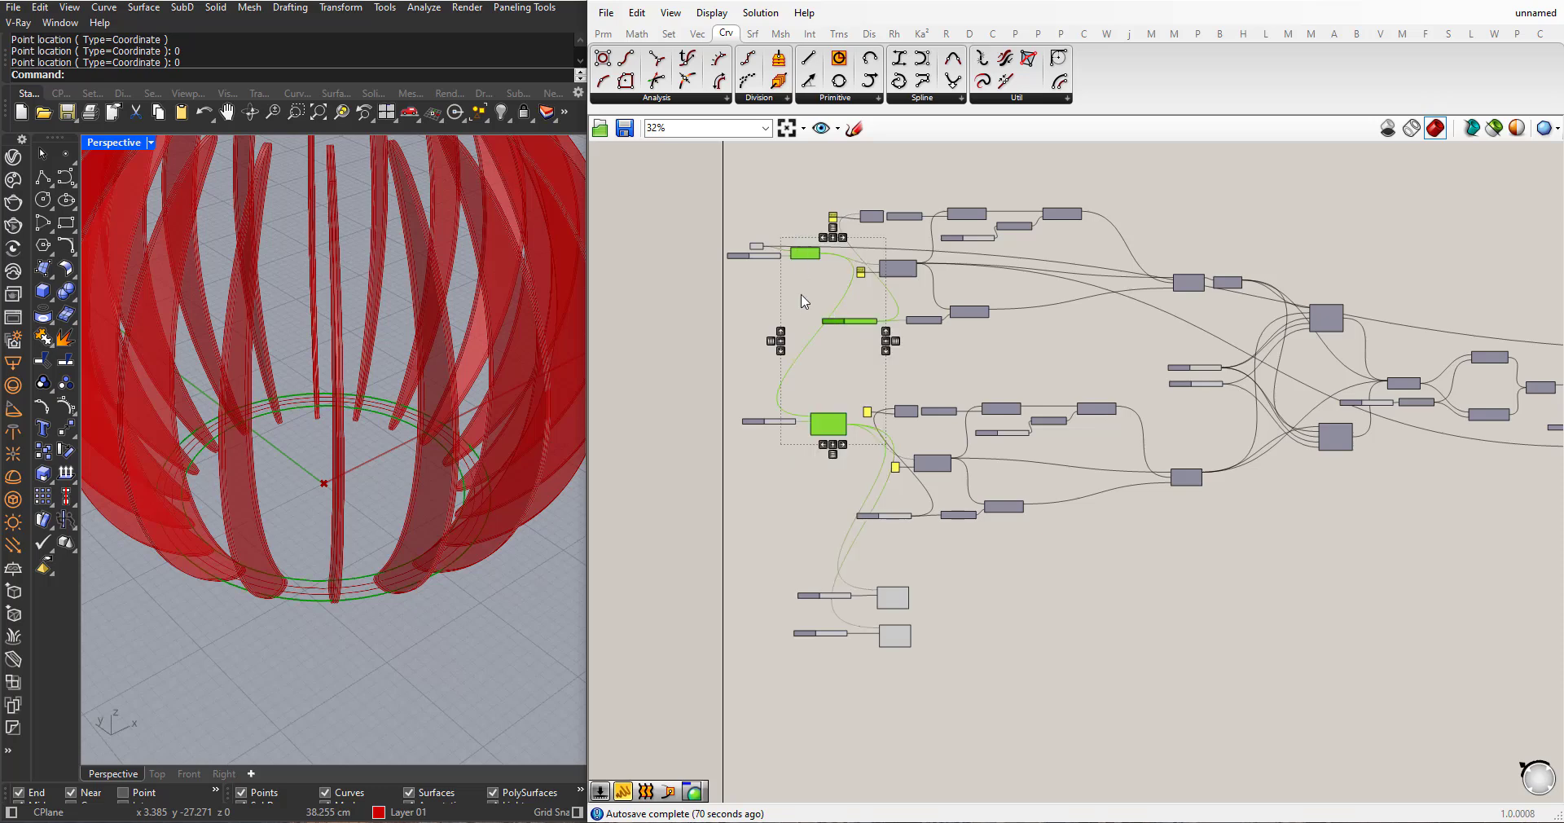
key(space)
click(817, 299)
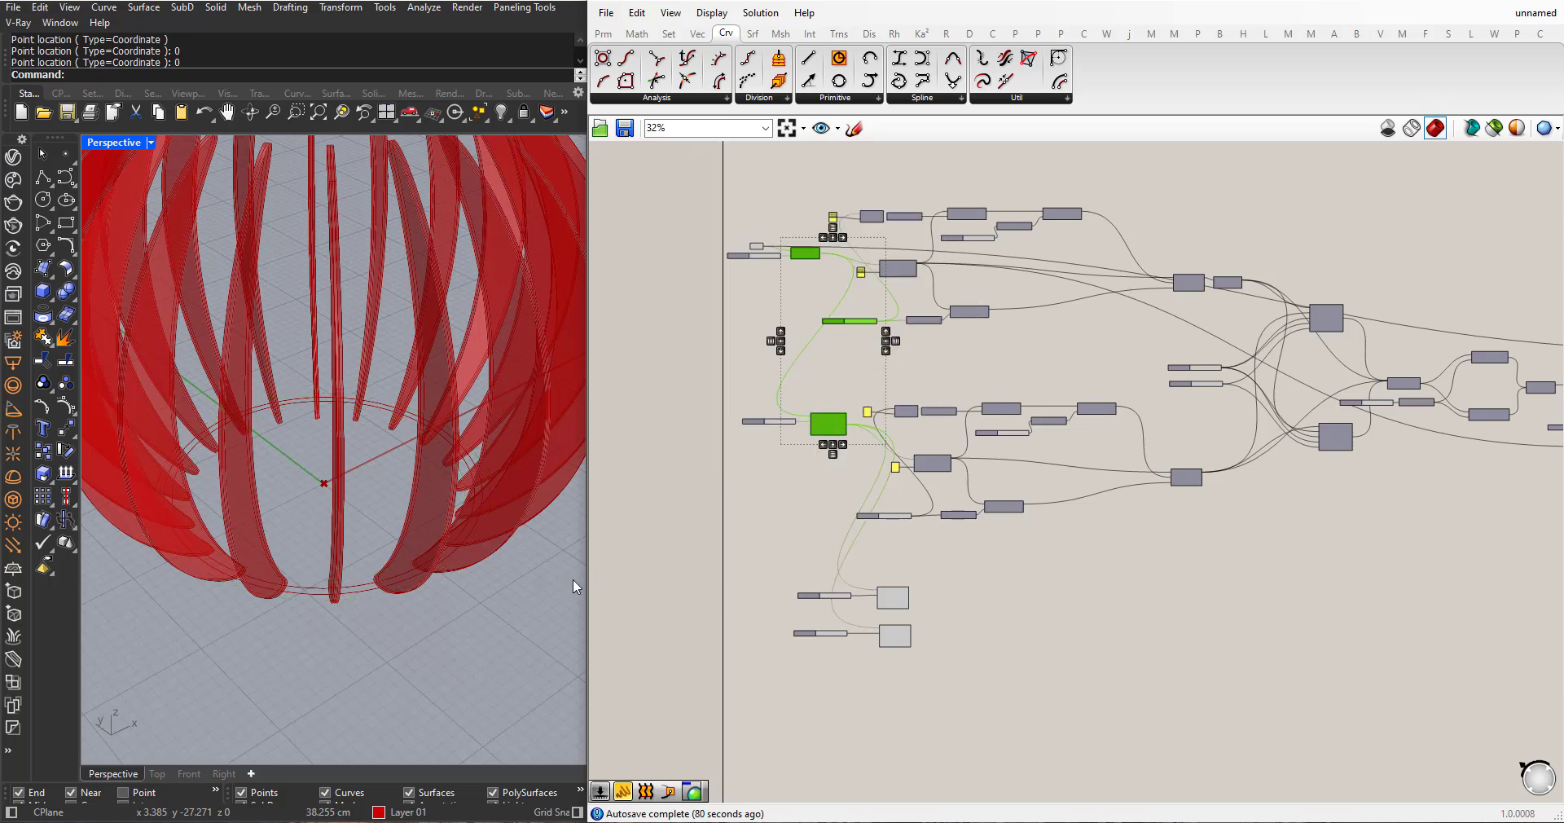
- Add a Boundary Surfaces component and connect the Curve outputs of both new offsets to its Edges input
scroll(454, 574, up, 2)
scroll(872, 655, up, 5)
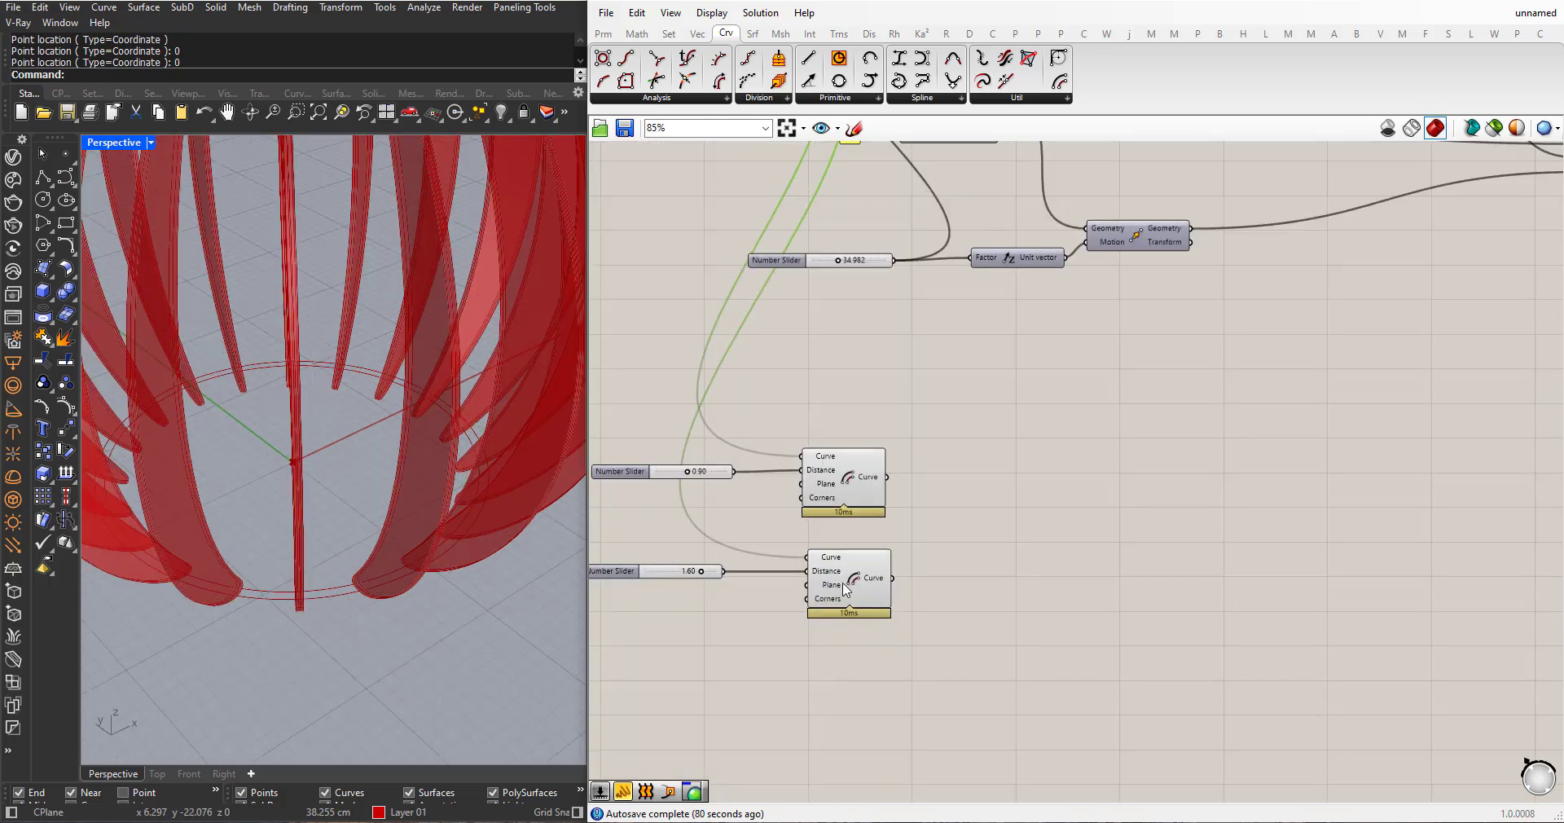
click(857, 483)
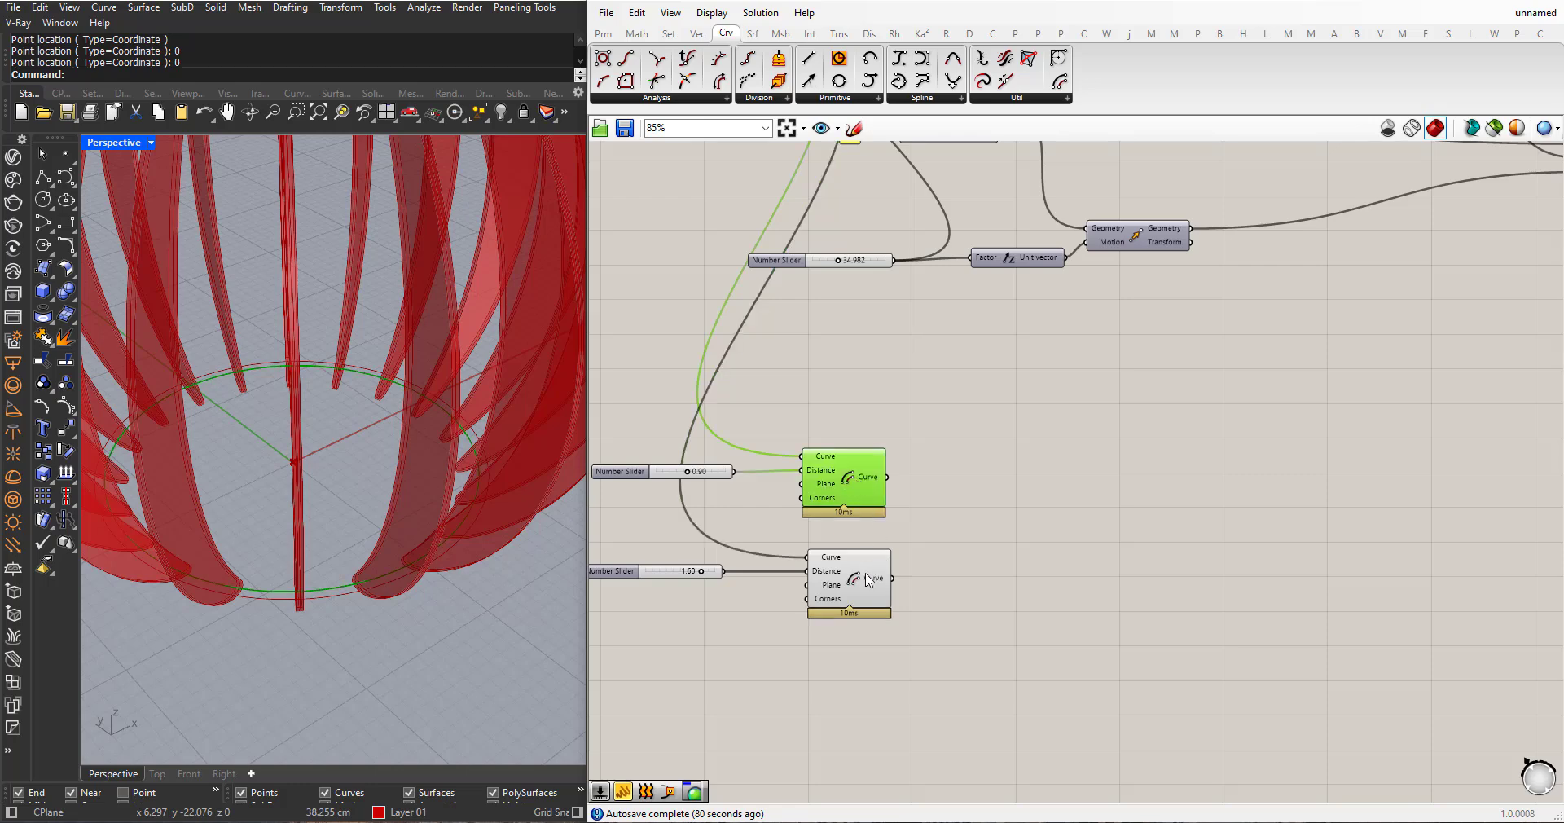
click(868, 580)
click(977, 473)
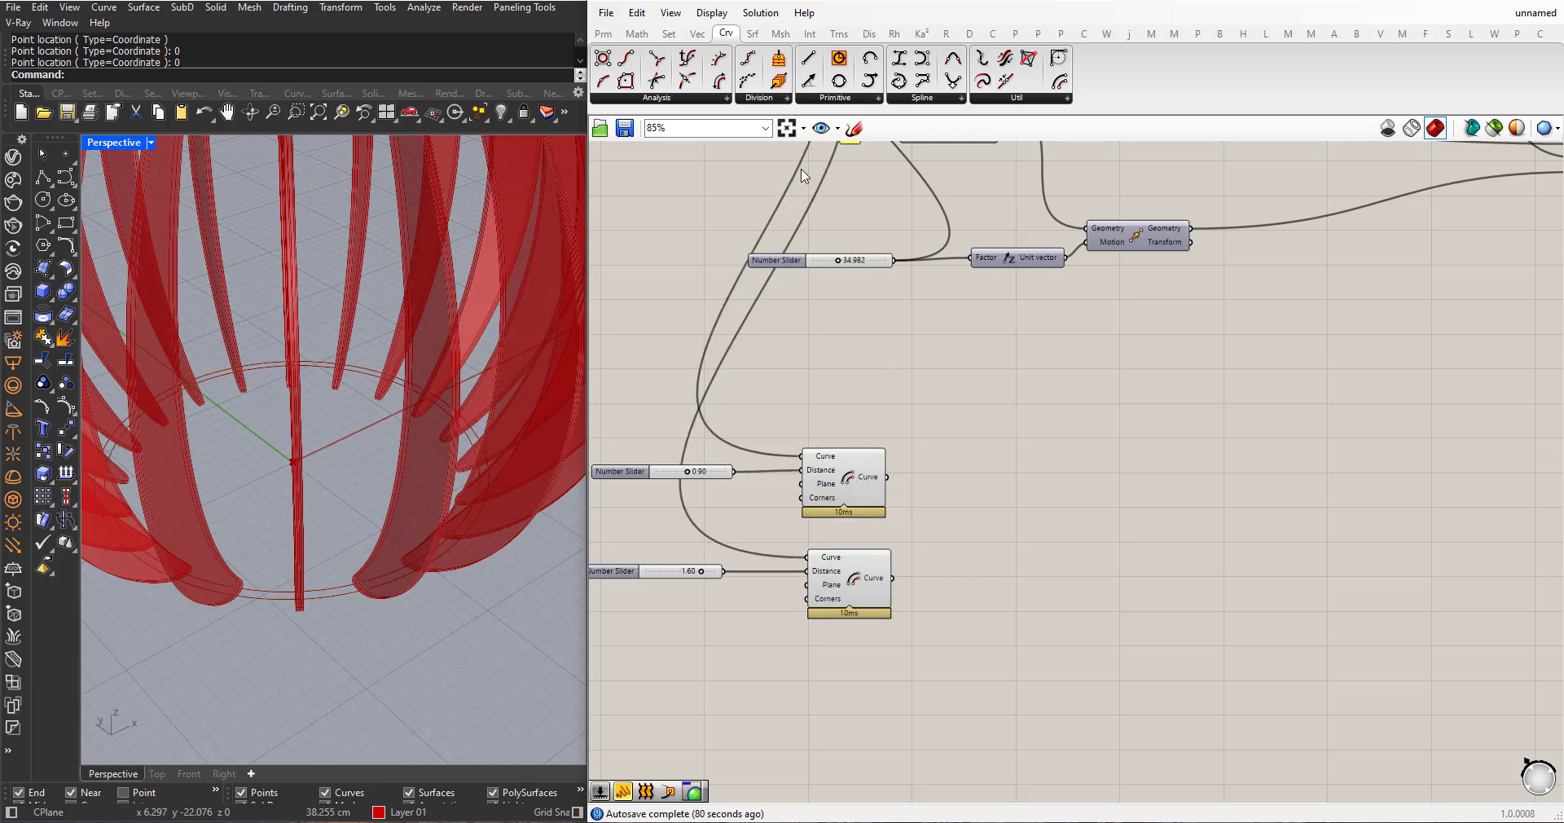
click(753, 34)
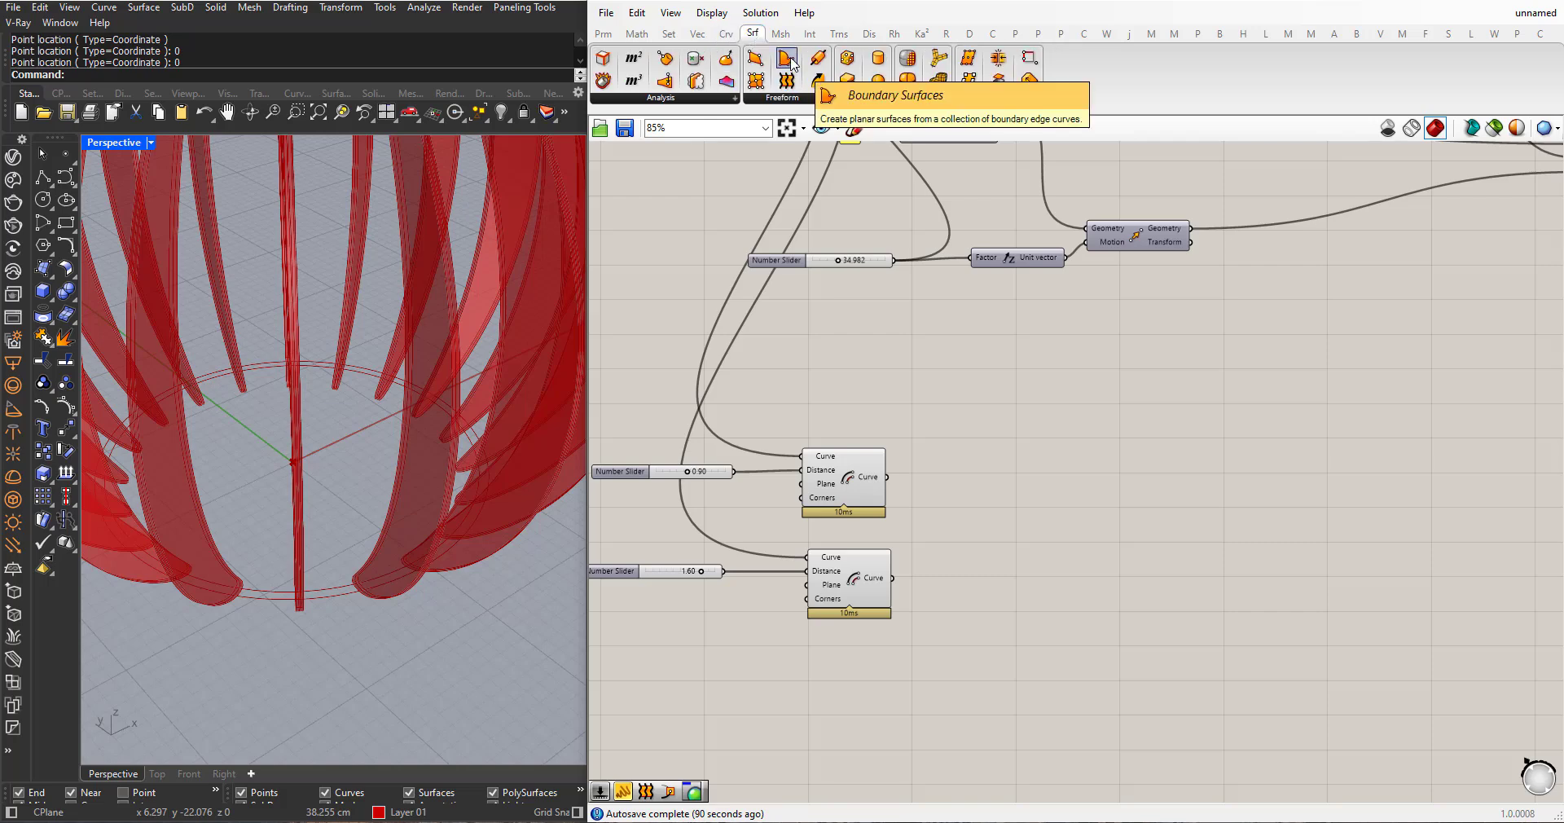
drag(790, 64, 1019, 536)
scroll(937, 586, up, 1)
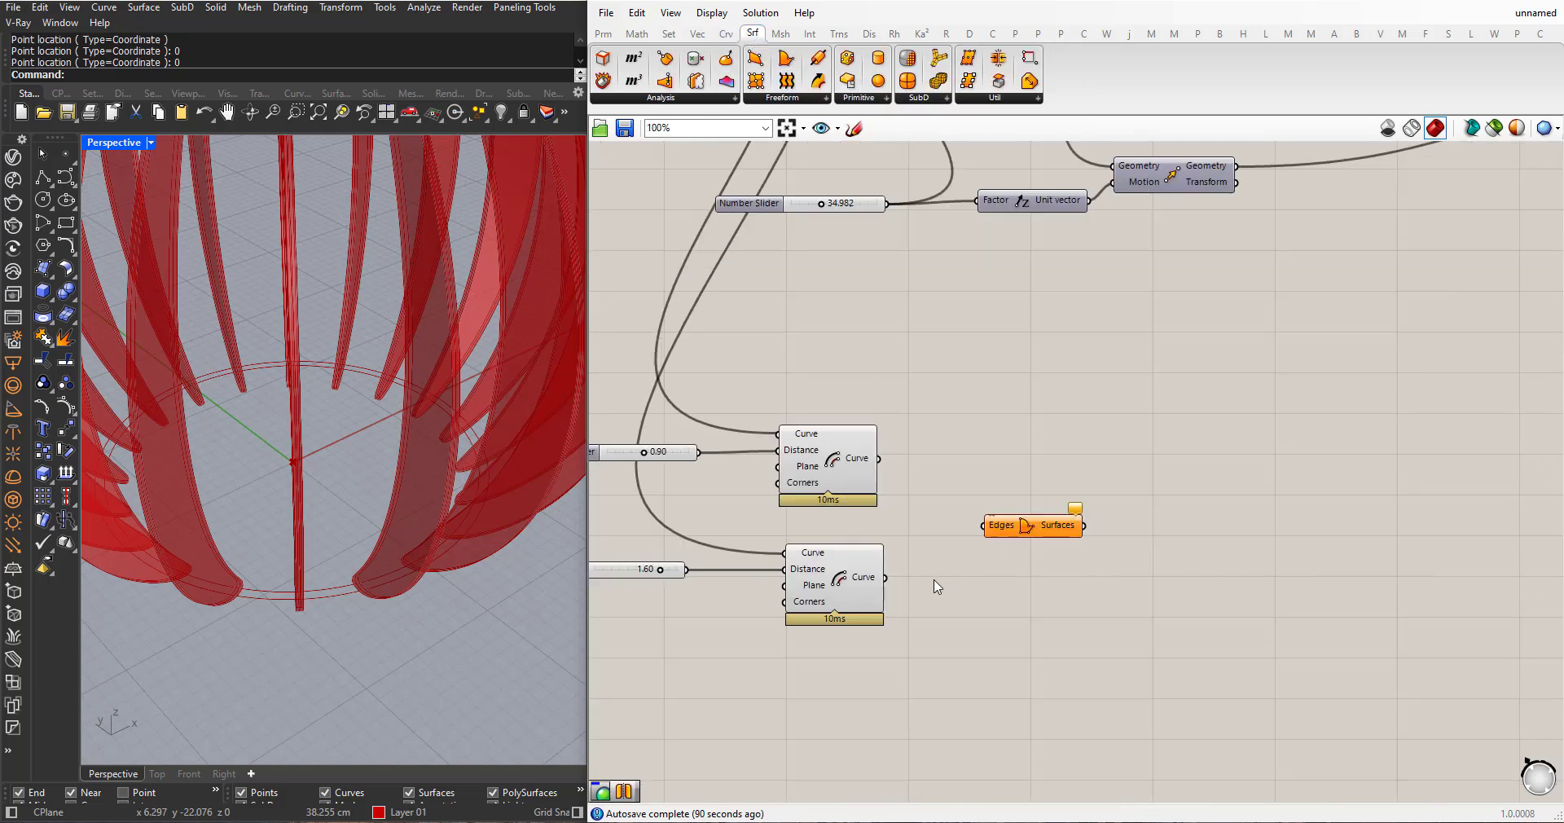
drag(878, 459, 985, 525)
shift+drag(886, 578, 984, 526)
scroll(303, 590, up, 2)
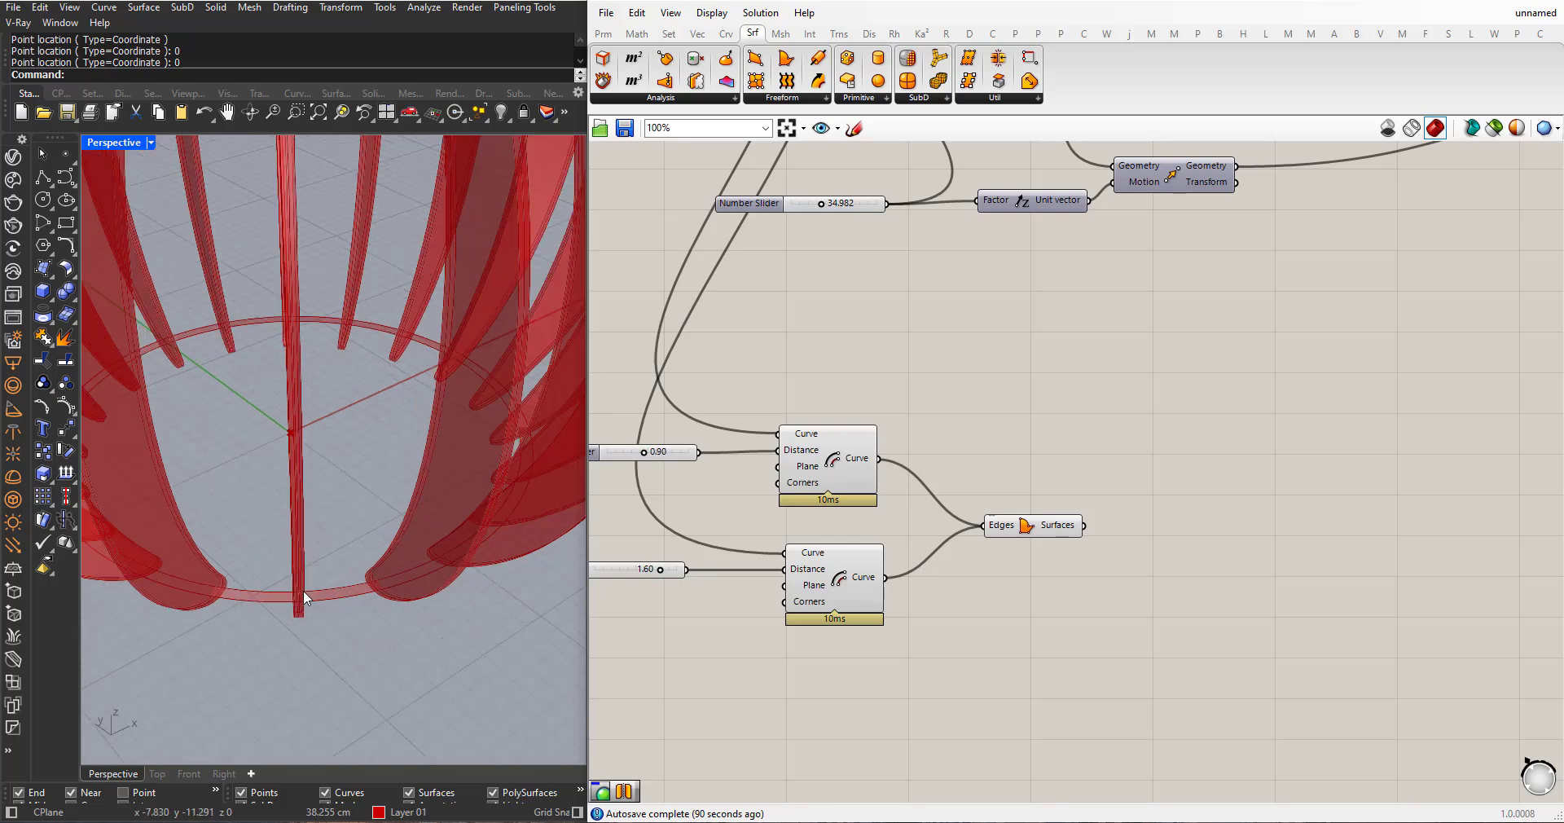
- Shift the Boundary Surfaces component aside and add a Panel to inspect the Curve output of each new offset
right_drag(305, 592, 380, 593)
scroll(382, 594, down, 2)
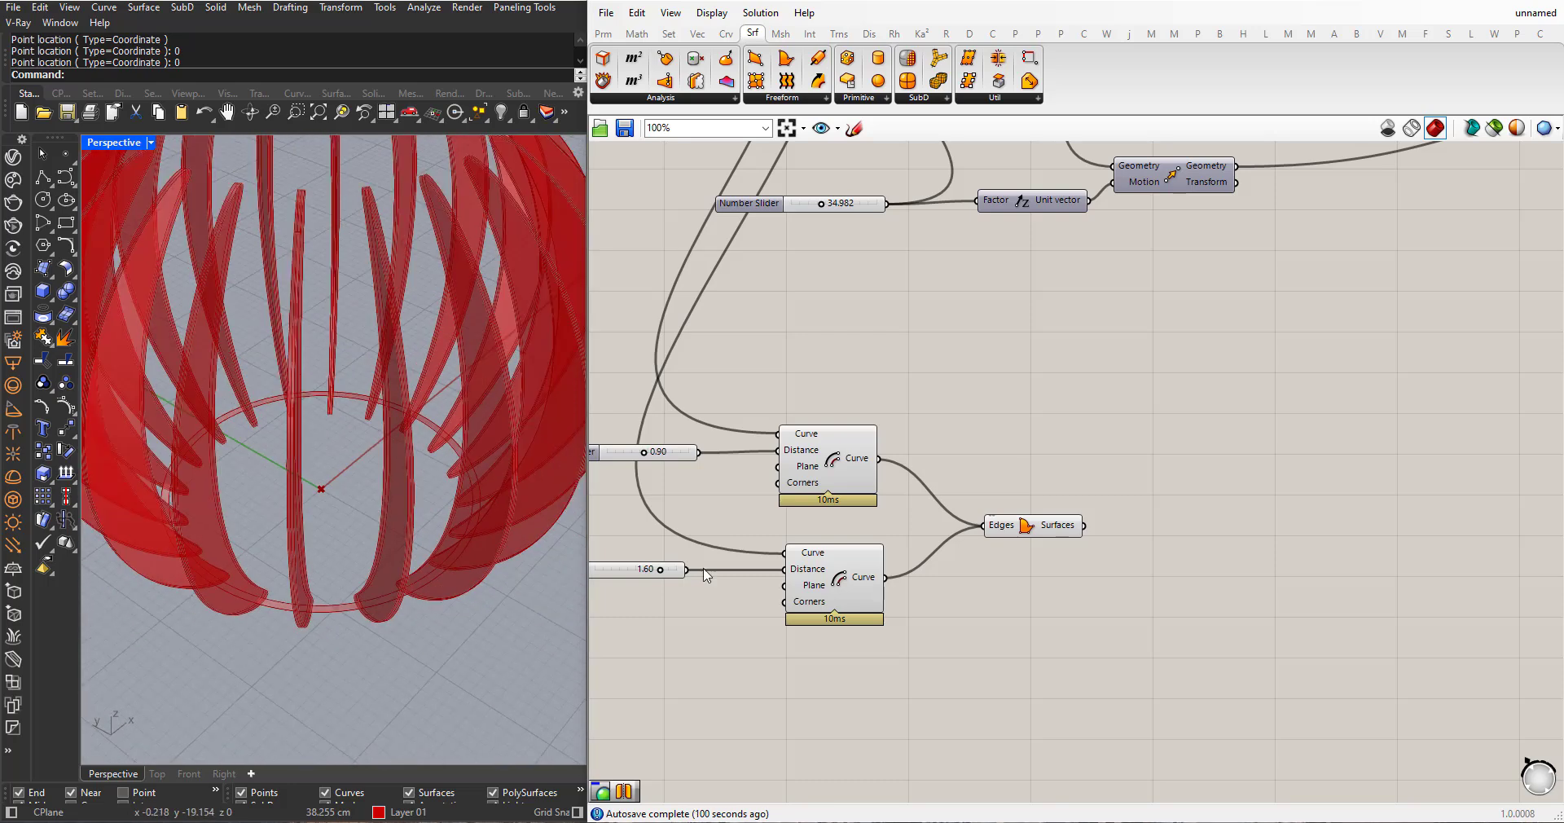
click(829, 486)
scroll(789, 507, down, 2)
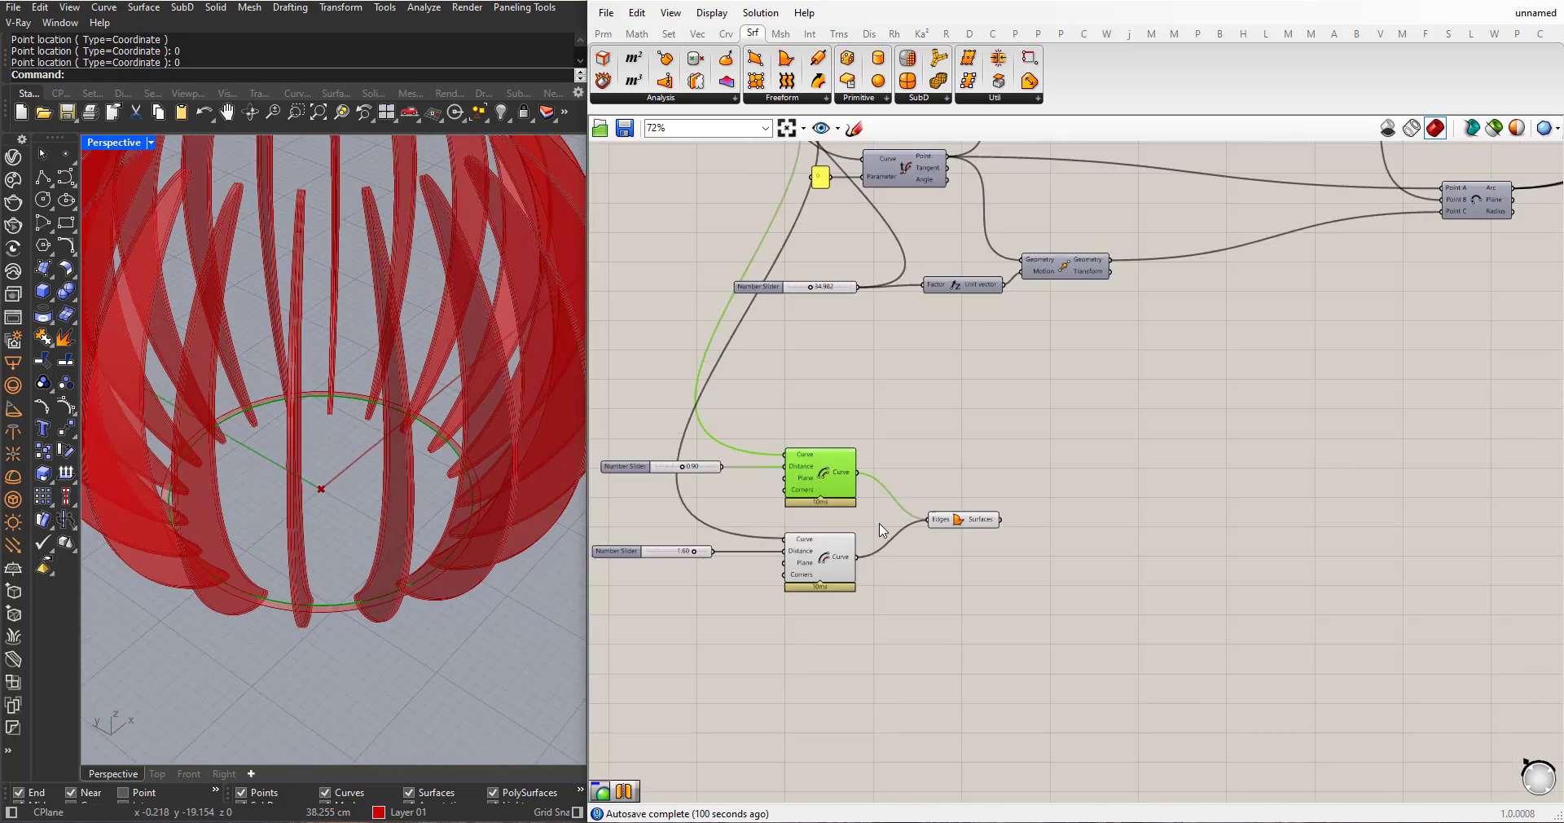
drag(968, 527, 1007, 526)
scroll(933, 534, up, 2)
double_click(964, 429)
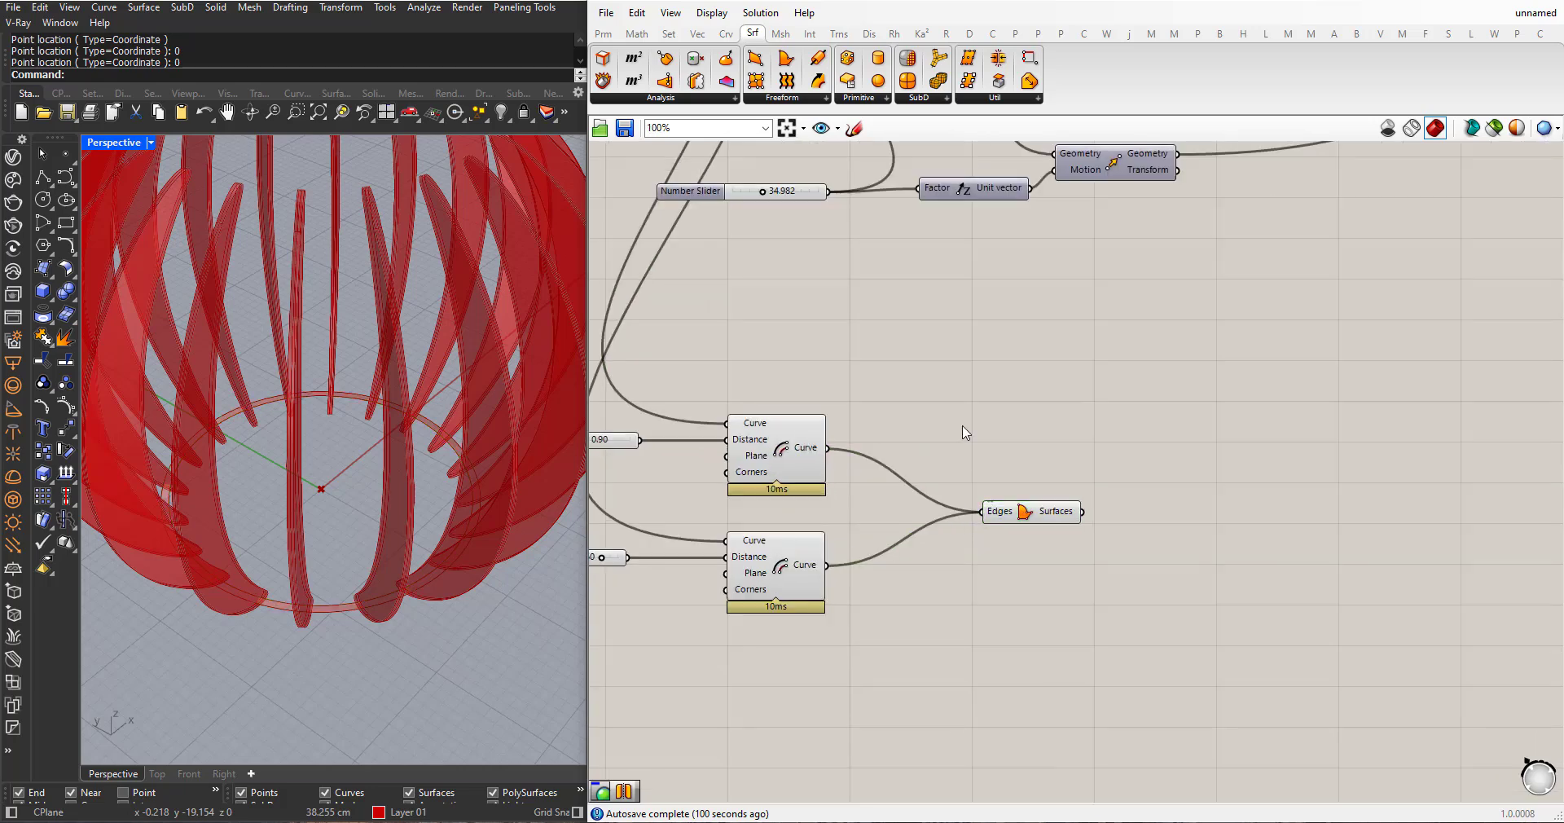
text(panel)
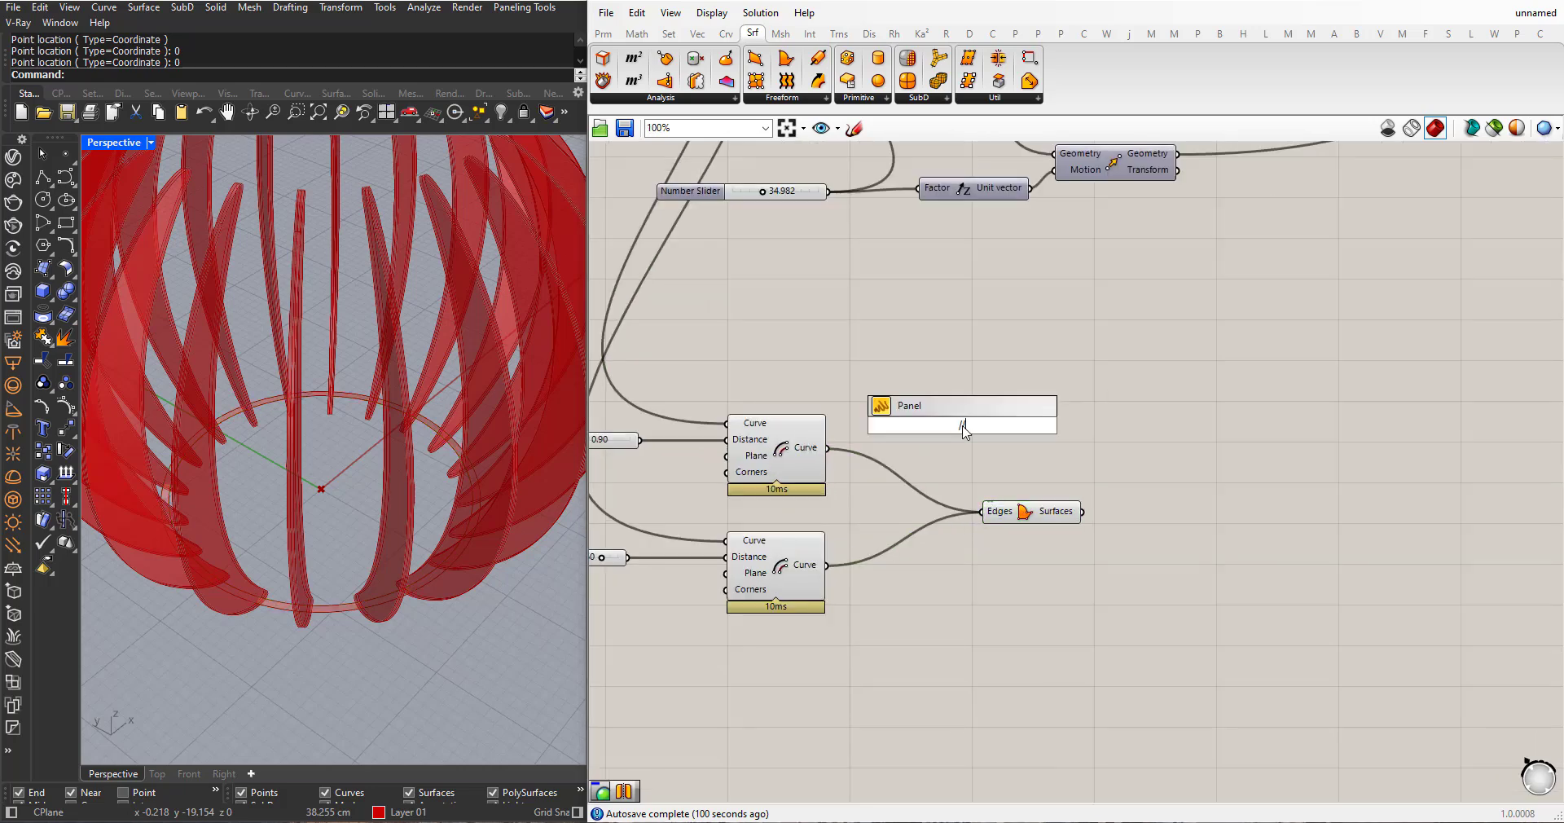
key(Return)
drag(837, 456, 897, 425)
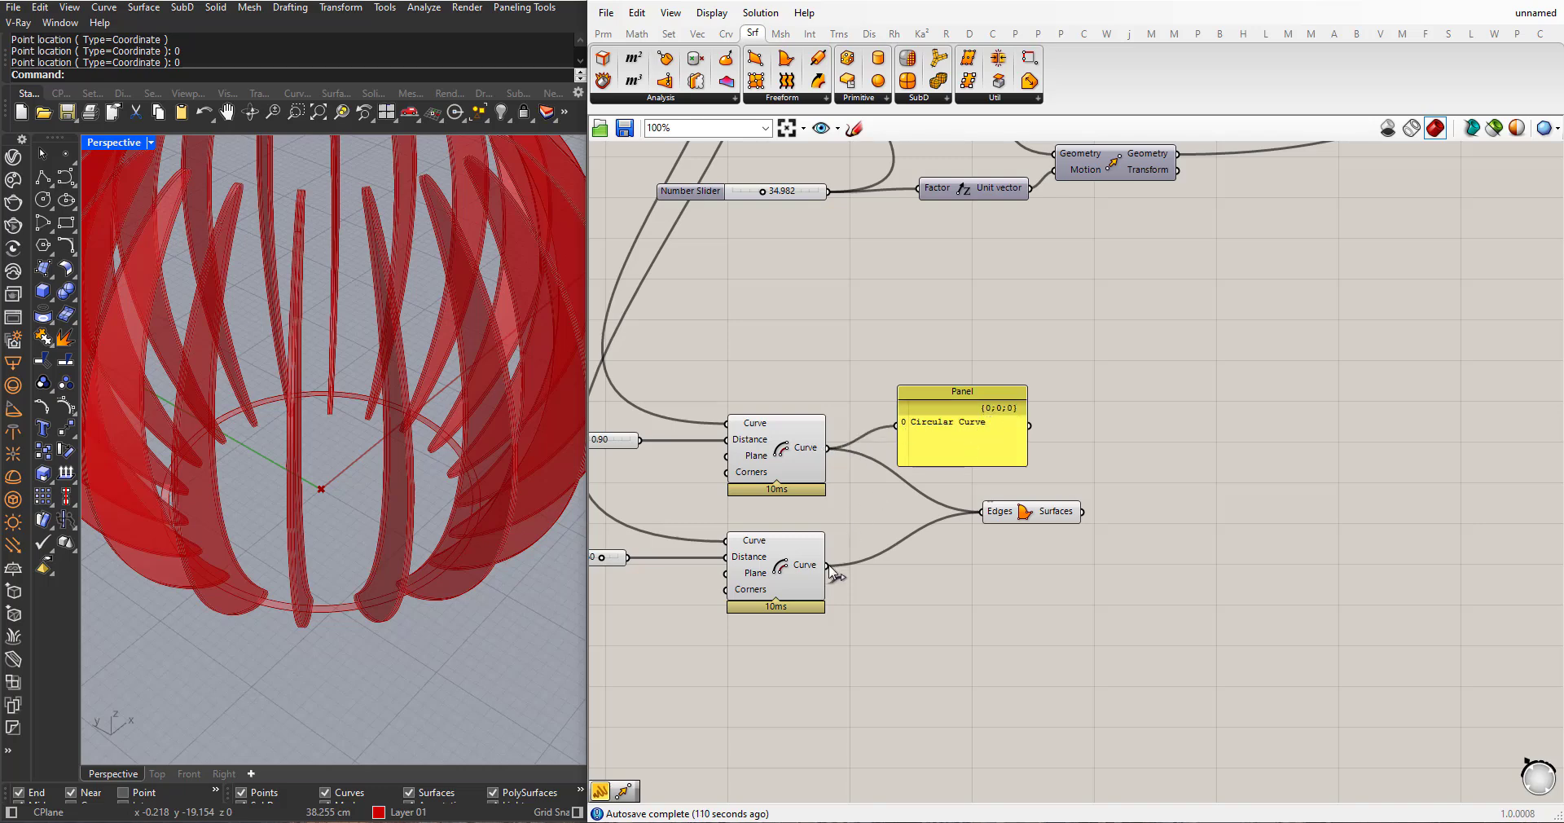
drag(828, 566, 971, 421)
- Try flattening only the 0.90 offset's Curve output, check its data path in the Panel, and remove the flatten
right_click(803, 453)
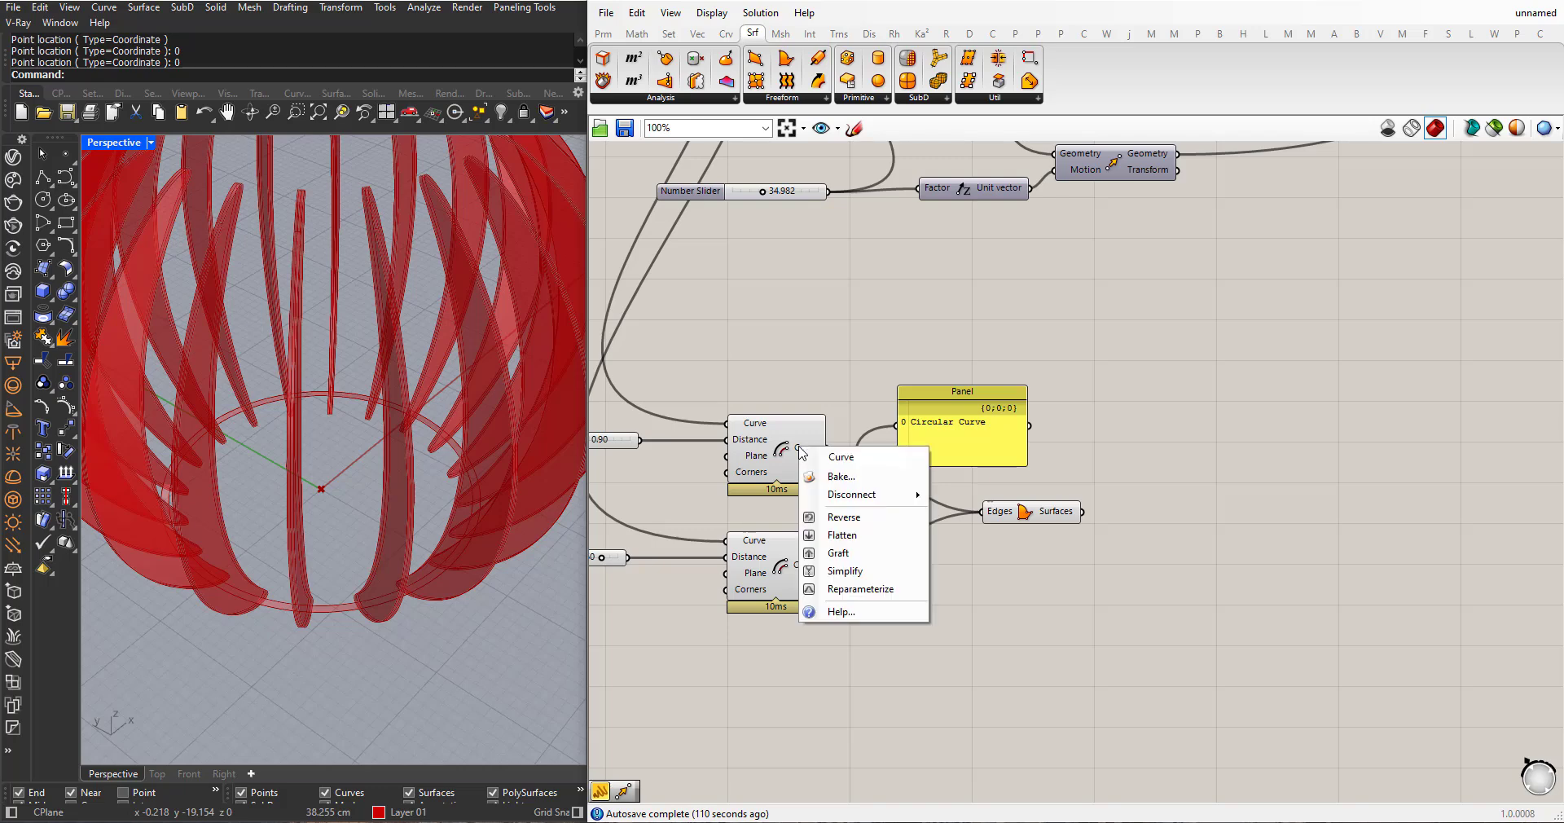
click(837, 539)
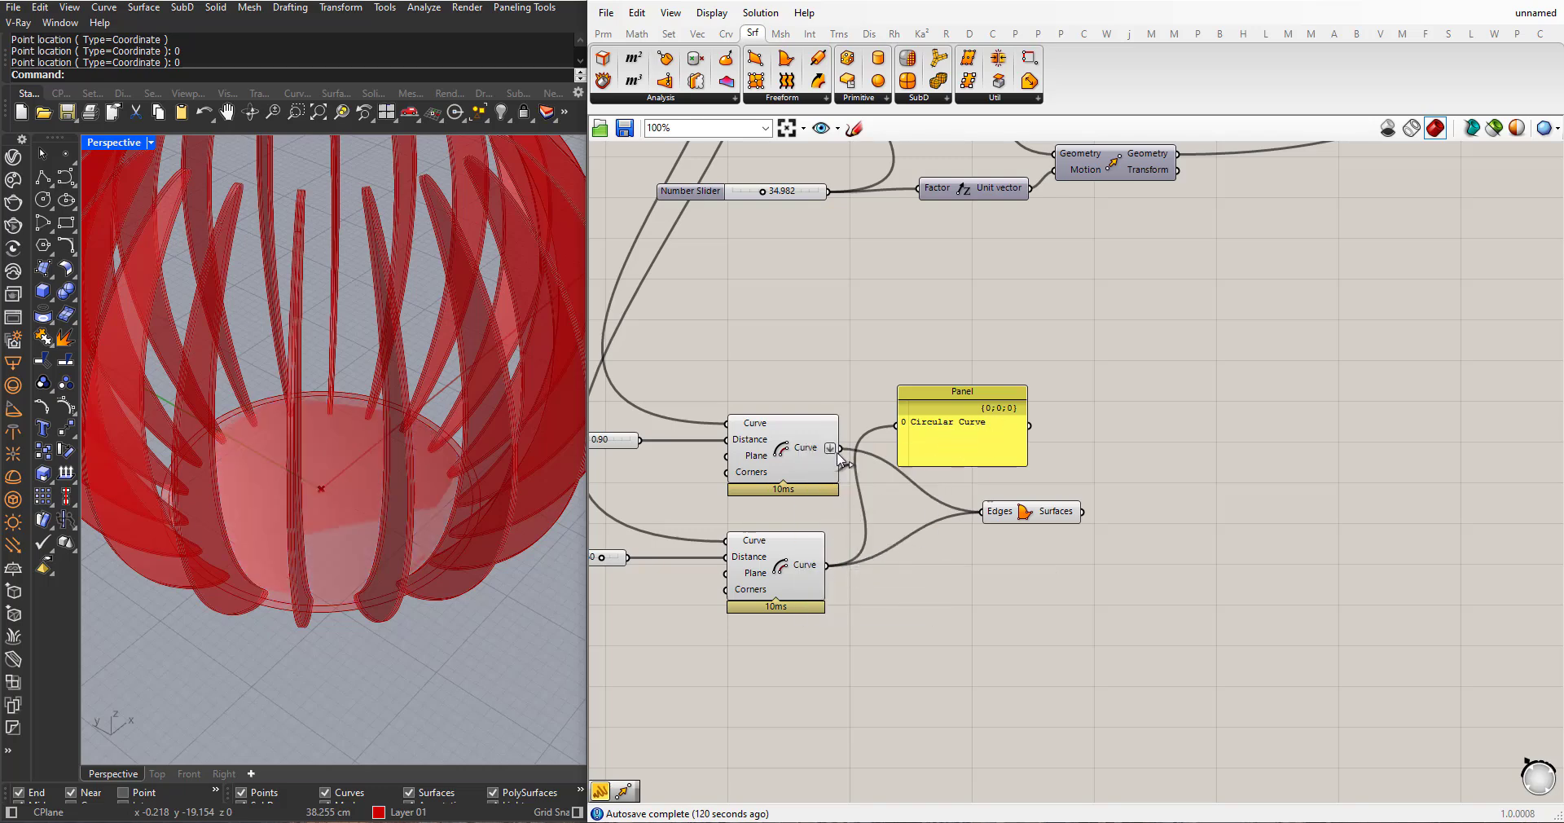
drag(837, 454, 979, 423)
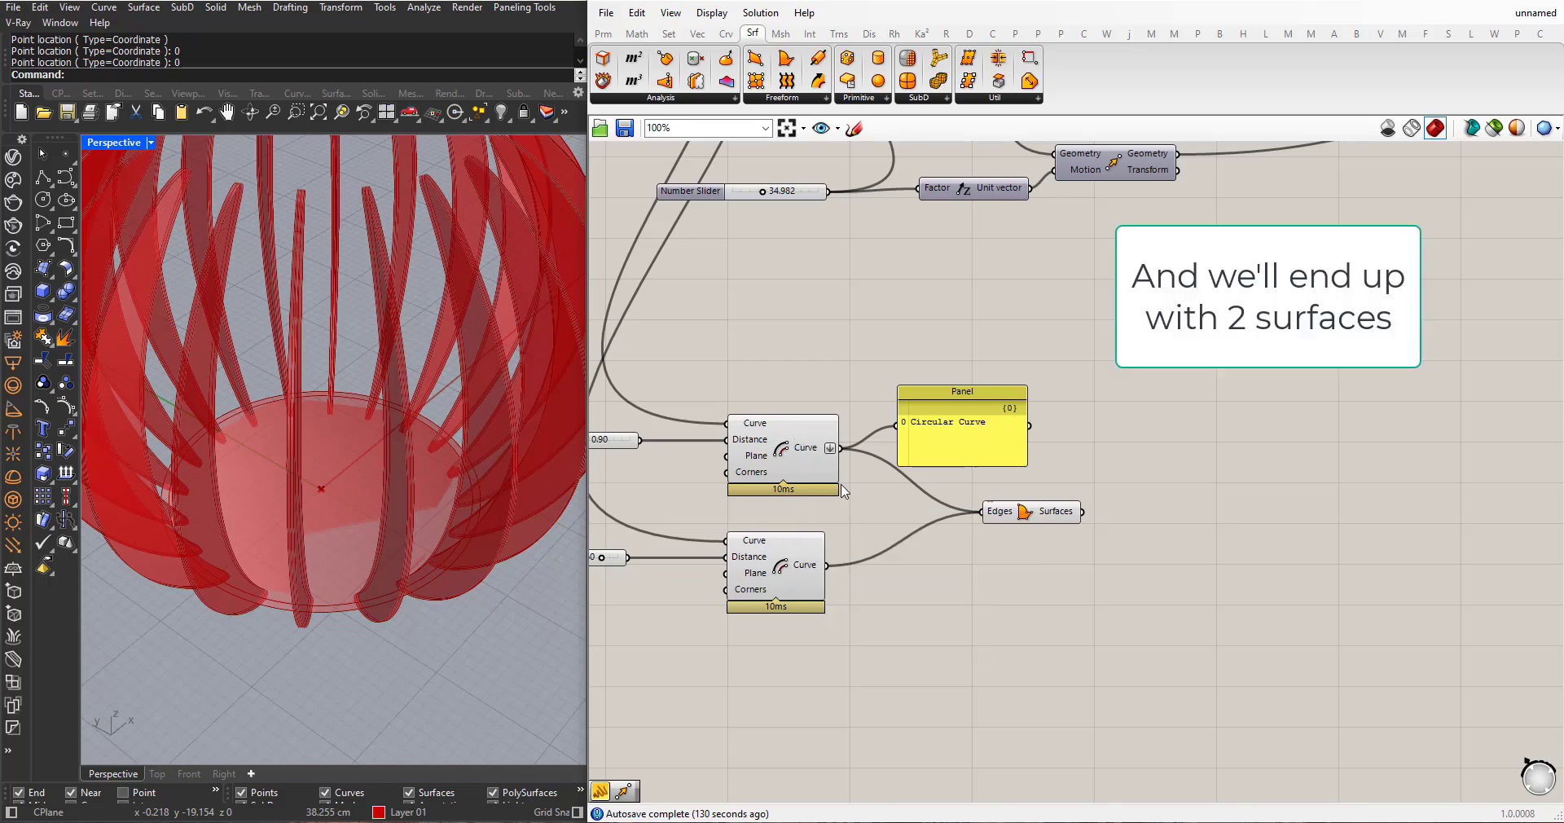
right_click(832, 453)
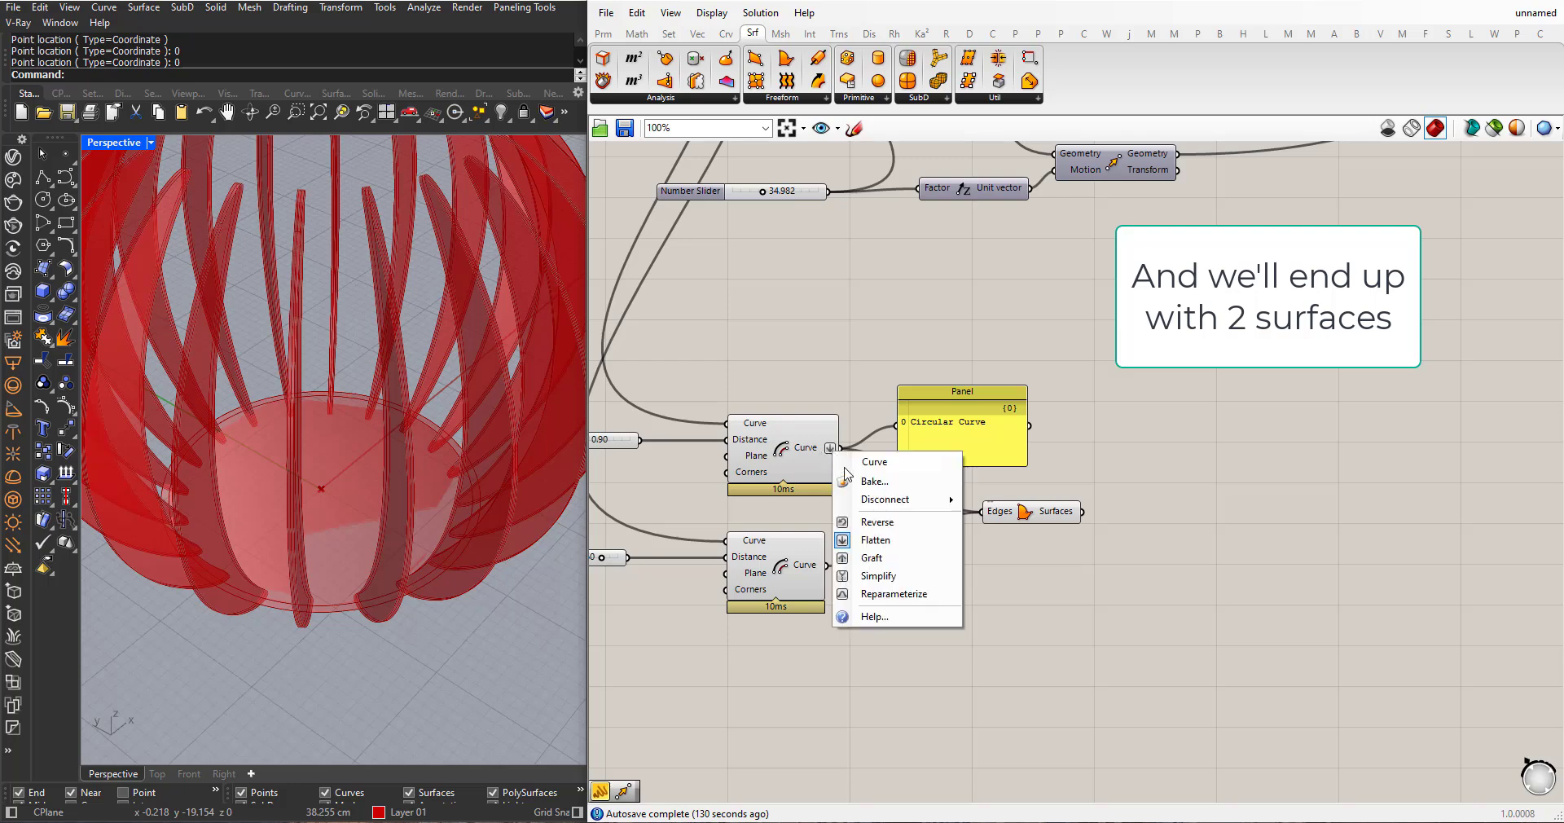
click(860, 540)
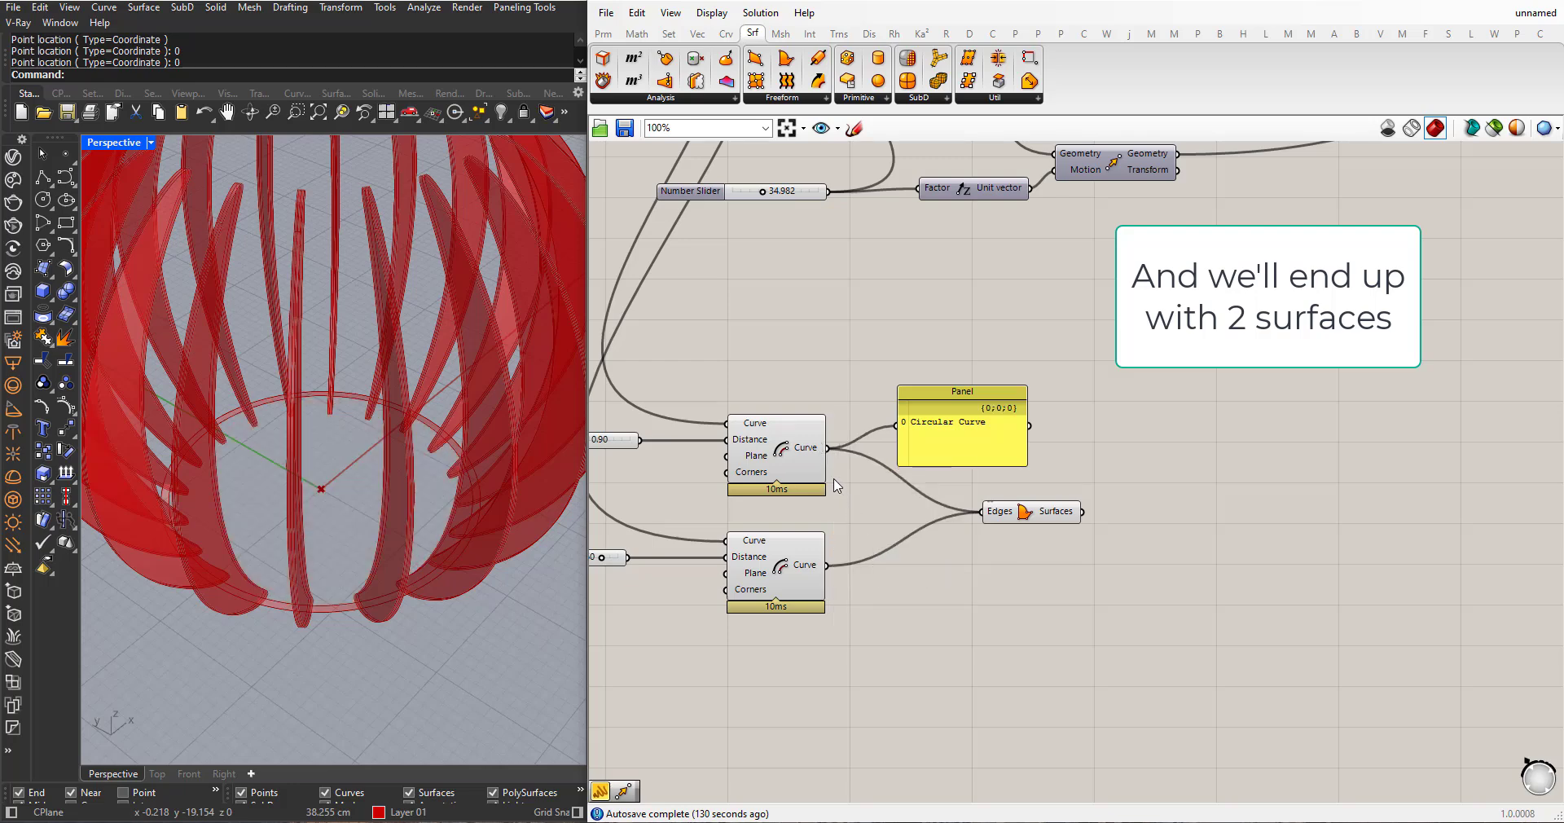
- Flatten the Curve outputs of both the 0.90 offset and the 1.60 offset
right_click(794, 447)
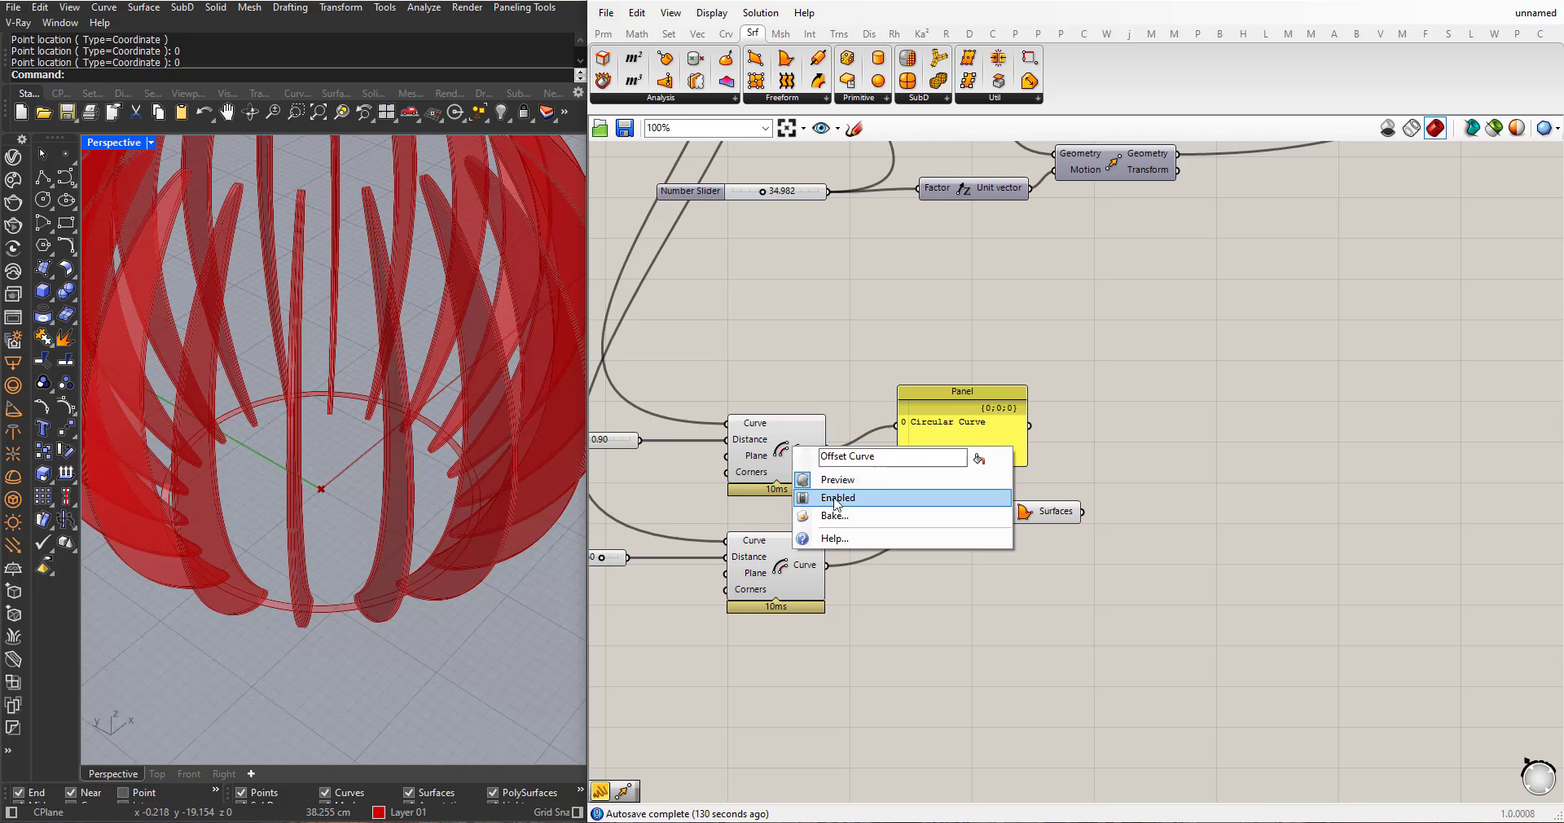
click(794, 449)
right_click(807, 449)
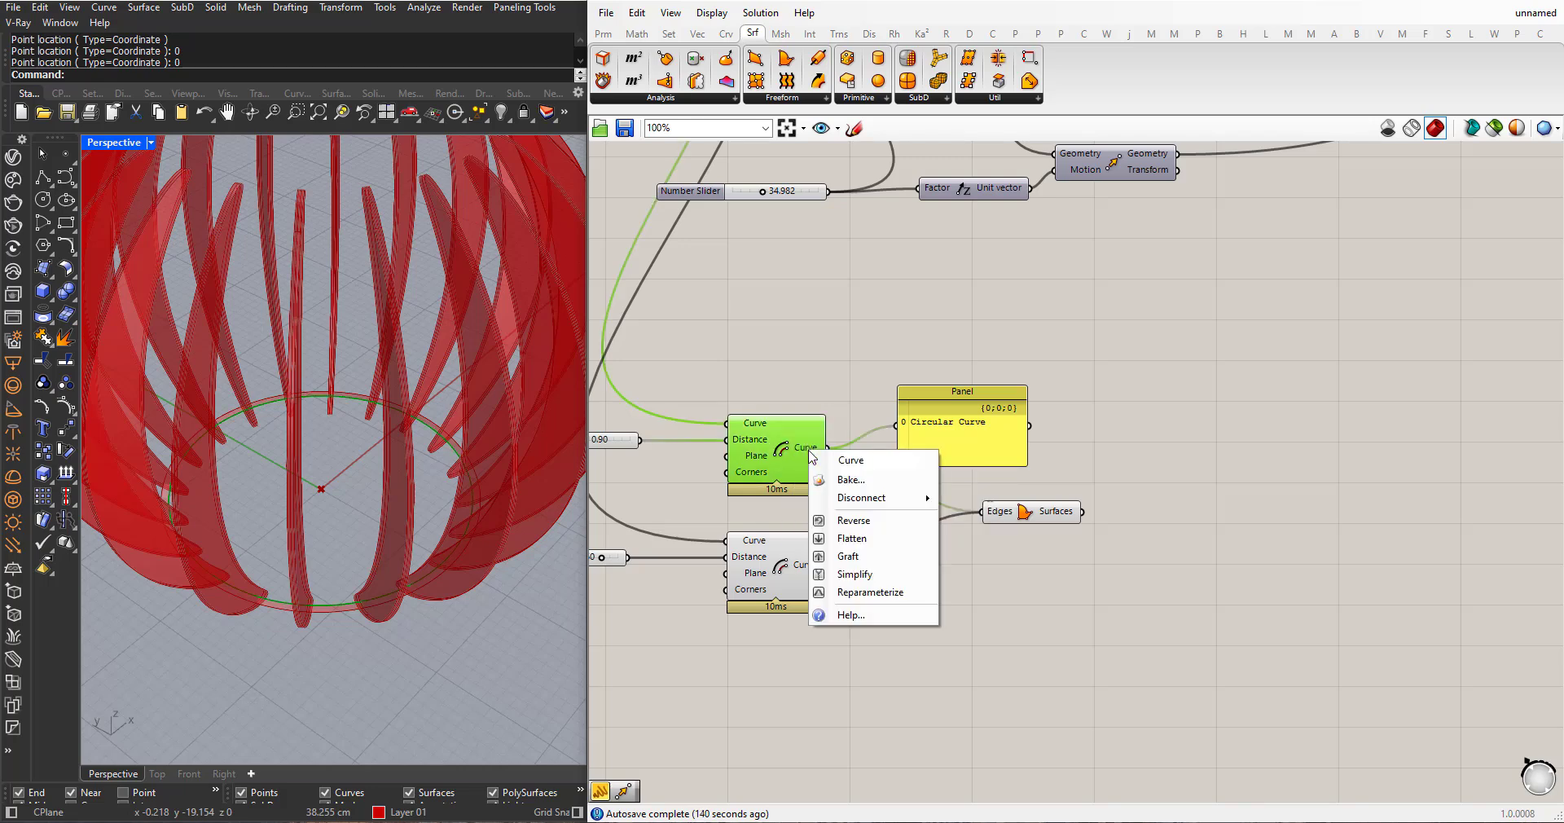
click(856, 541)
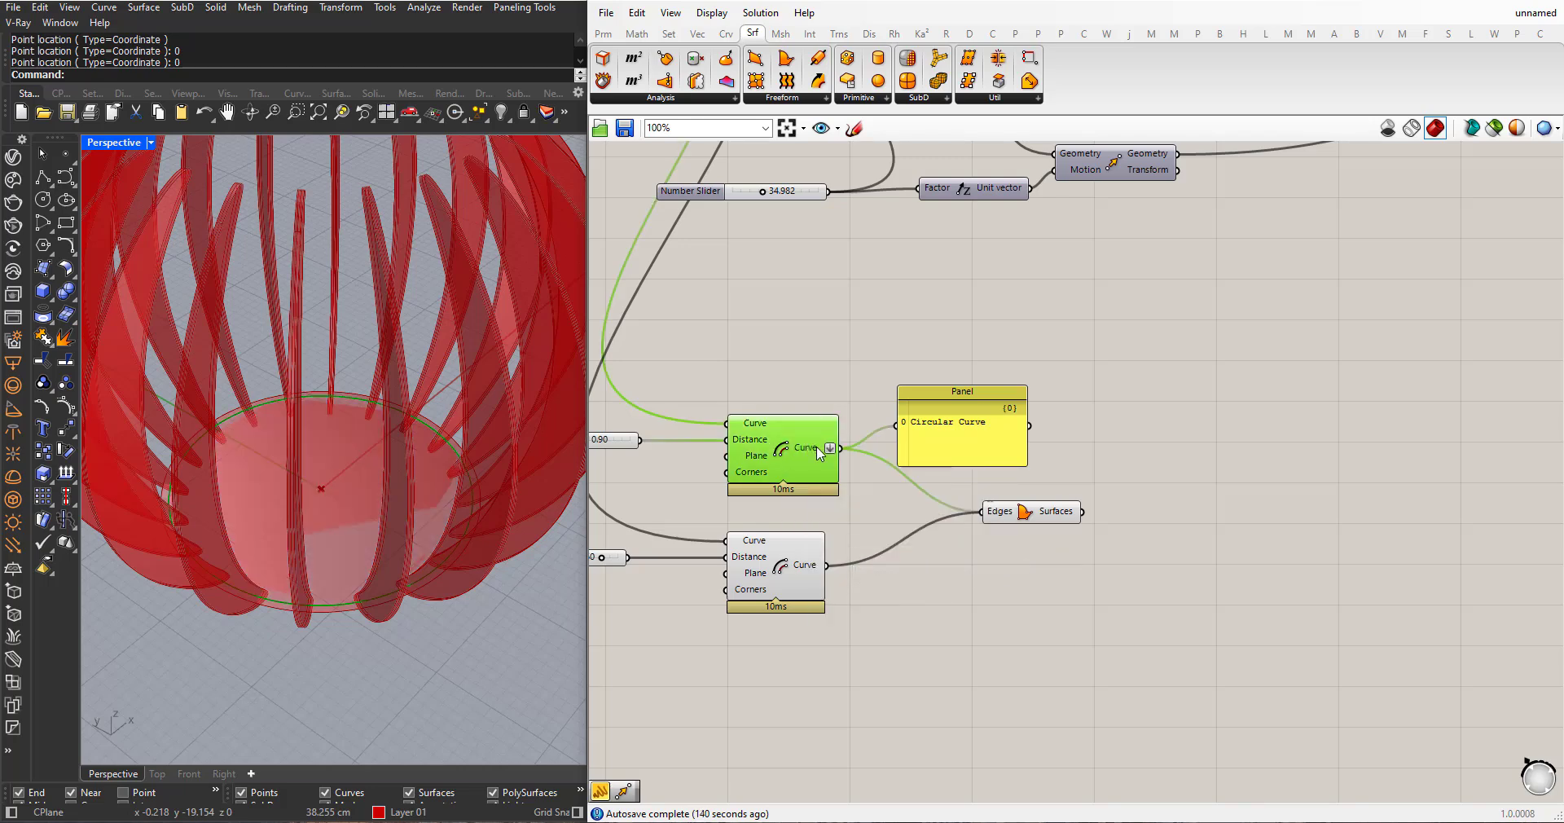
right_click(815, 570)
click(856, 660)
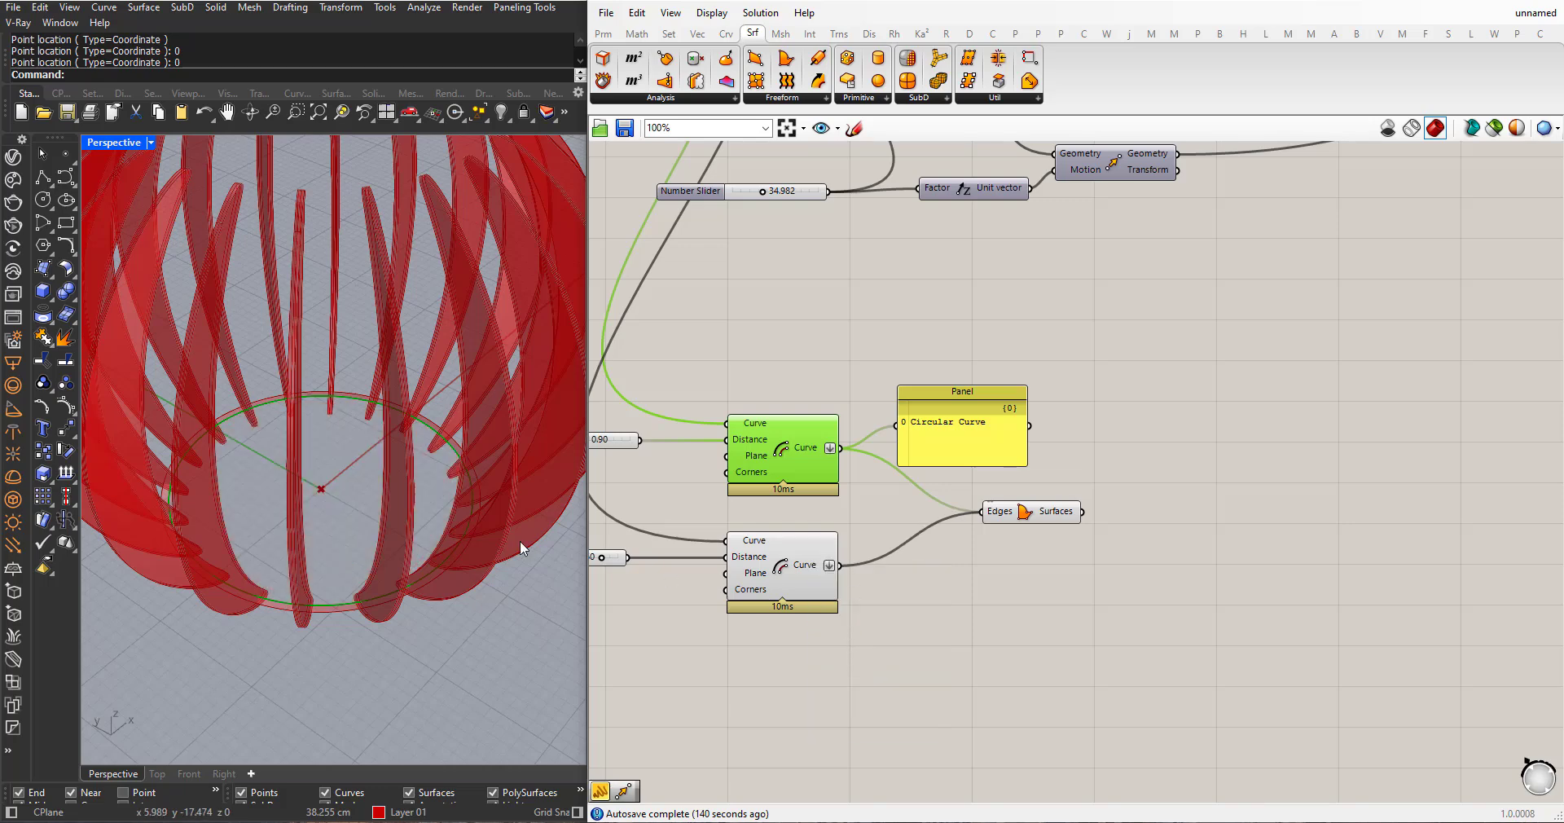
- Delete the Panel and move the Boundary Surfaces component closer to the two offset components
click(958, 425)
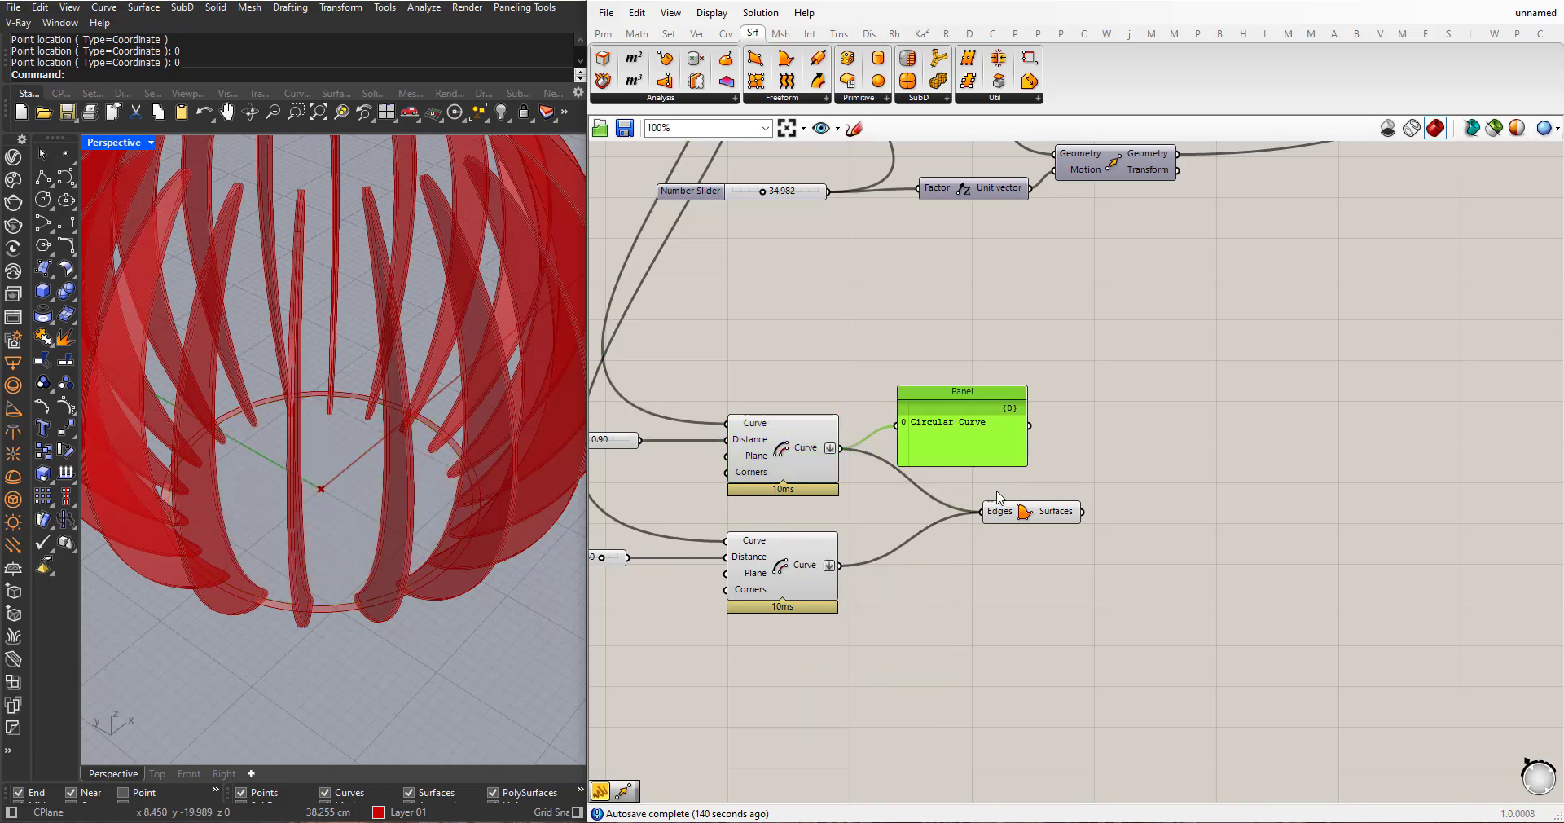
right_click(1001, 515)
click(970, 594)
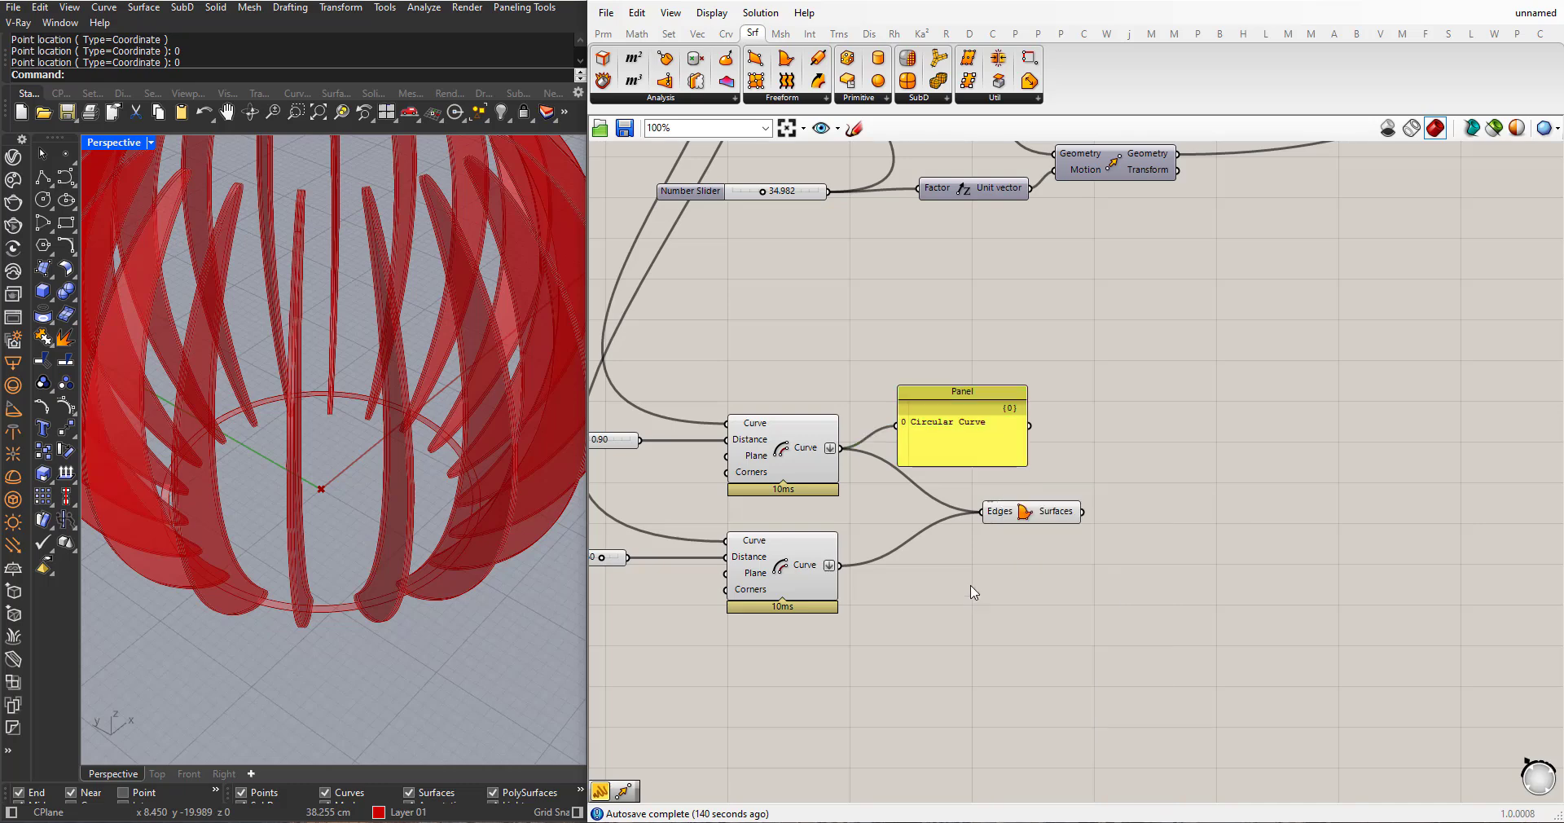
click(972, 424)
key(Delete)
scroll(1011, 522, down, 1)
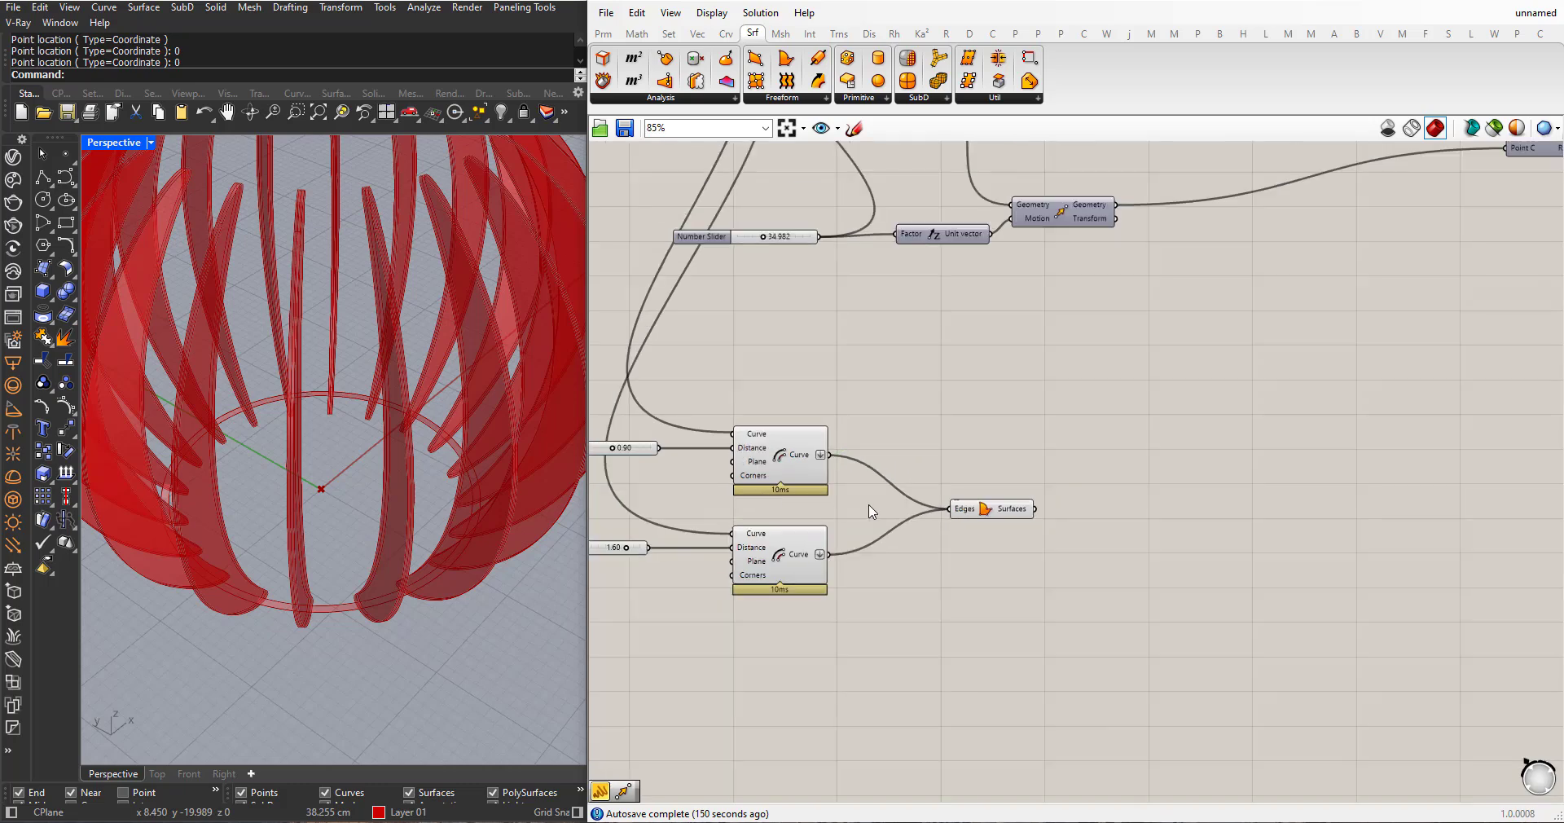
scroll(1036, 532, up, 1)
drag(994, 518, 918, 520)
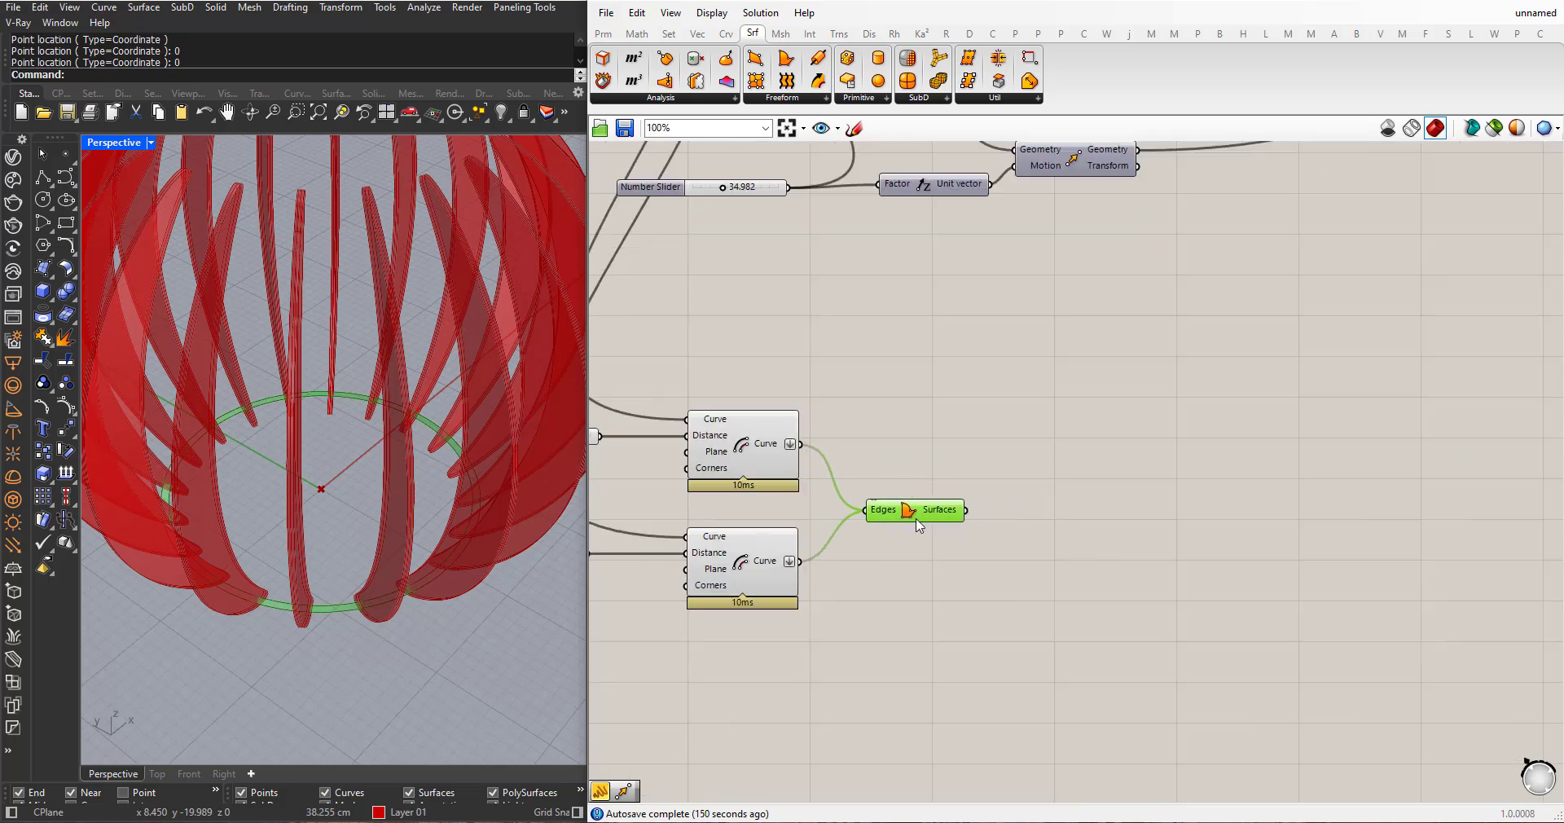
- Turn off the preview of the two offset components that feed the Boundary Surfaces component
scroll(968, 507, down, 4)
drag(853, 592, 855, 430)
drag(825, 385, 833, 389)
middle_click(848, 438)
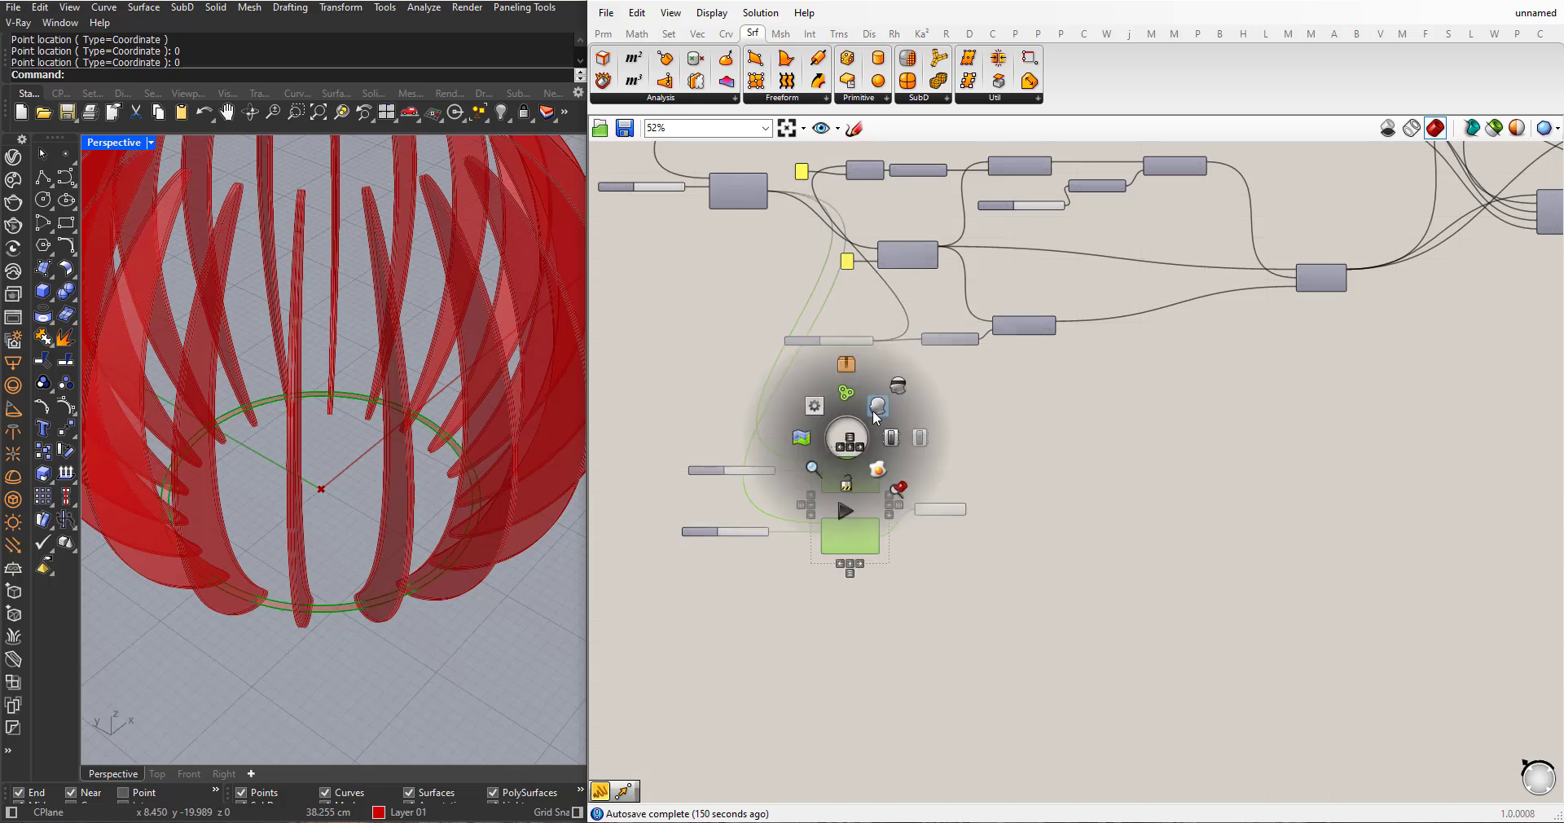
scroll(1002, 529, up, 4)
click(997, 530)
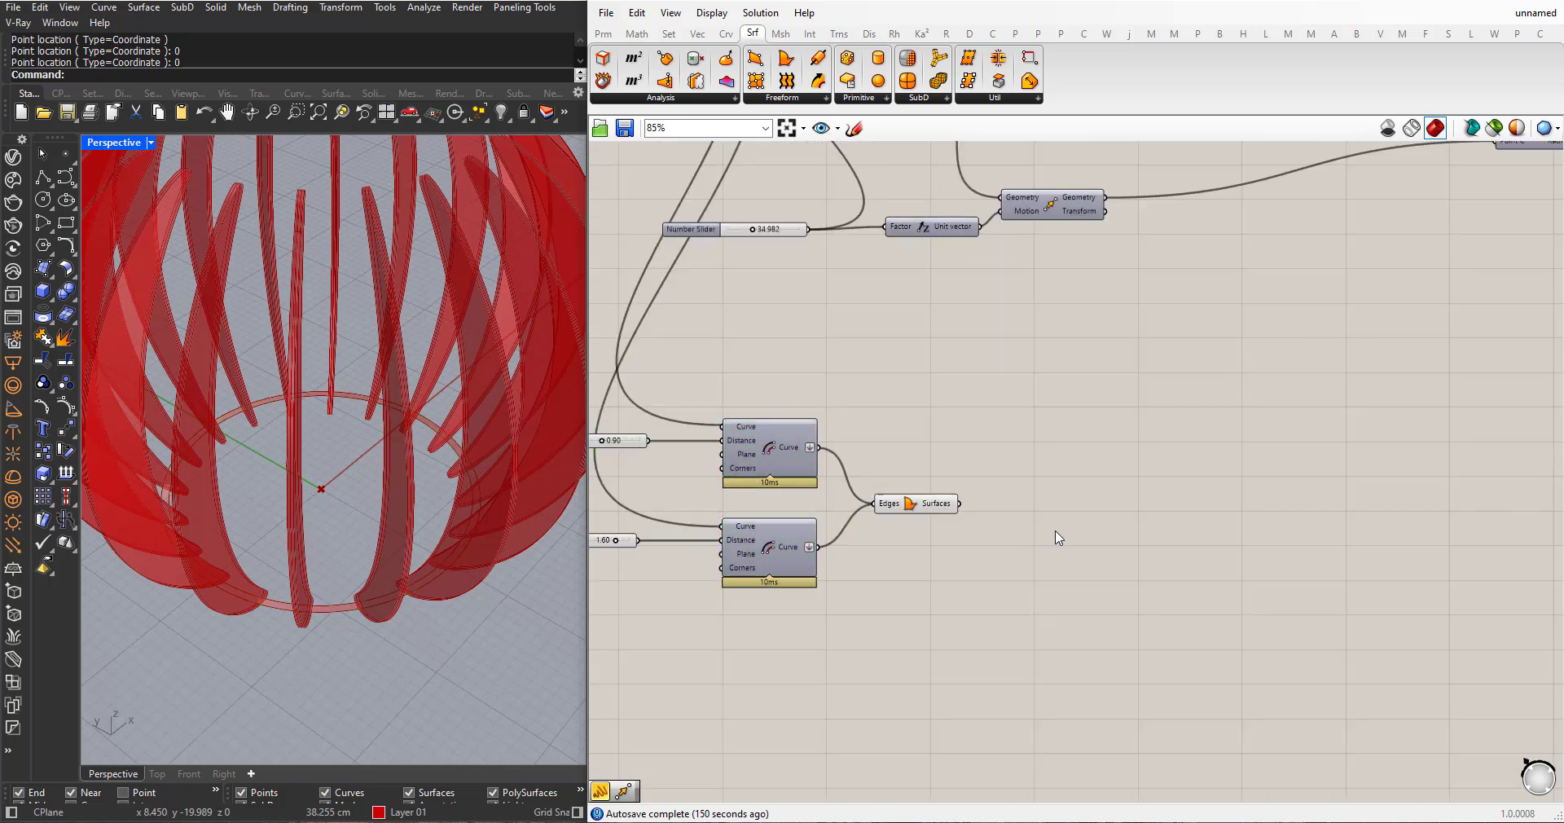
- Add an Extrude component and connect the Boundary Surfaces output to its Base input
double_click(1057, 534)
text(extrude)
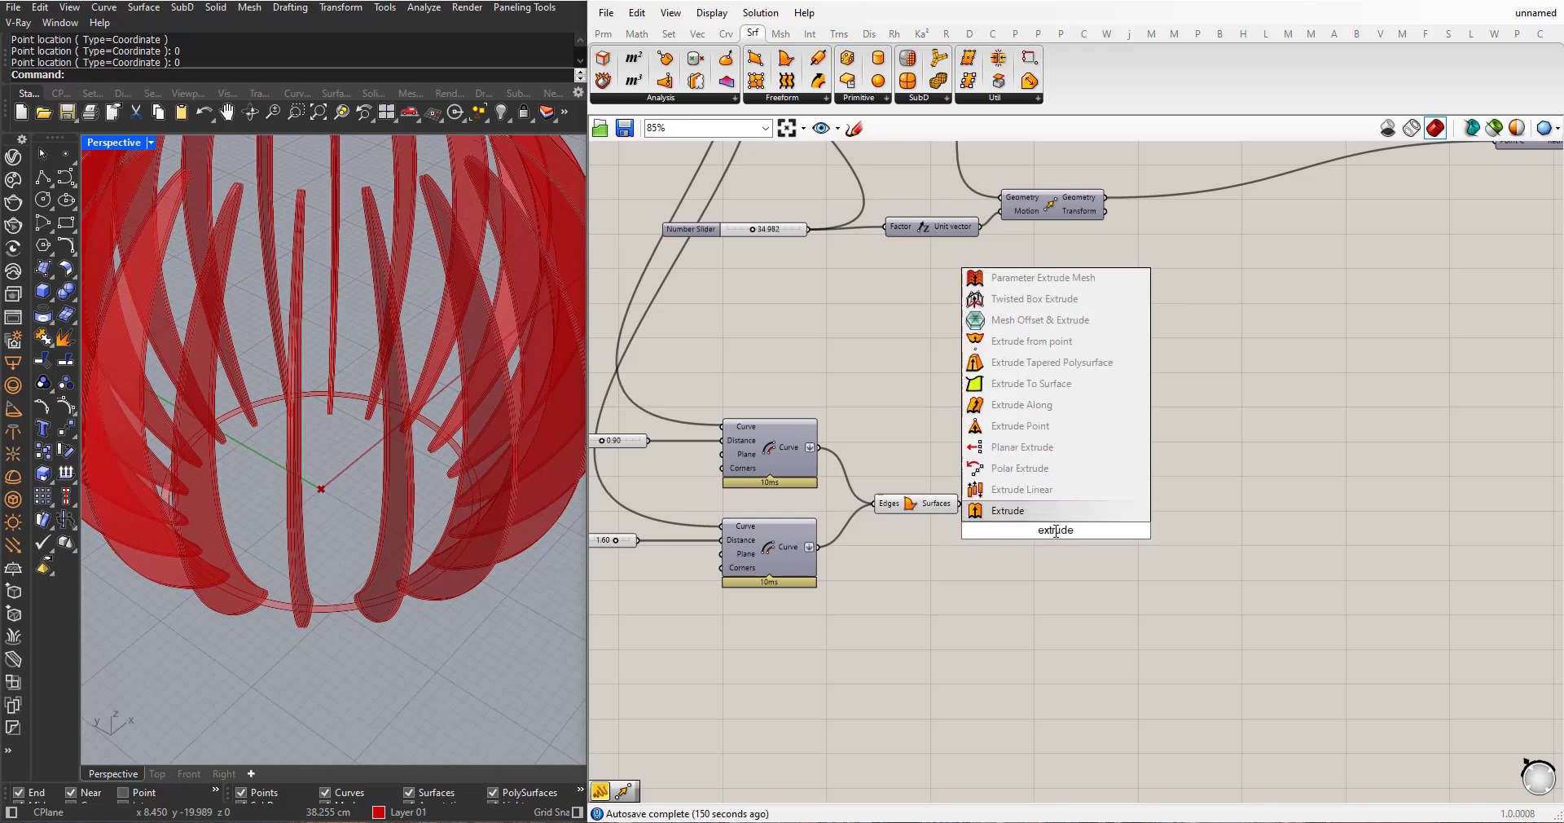
click(1029, 517)
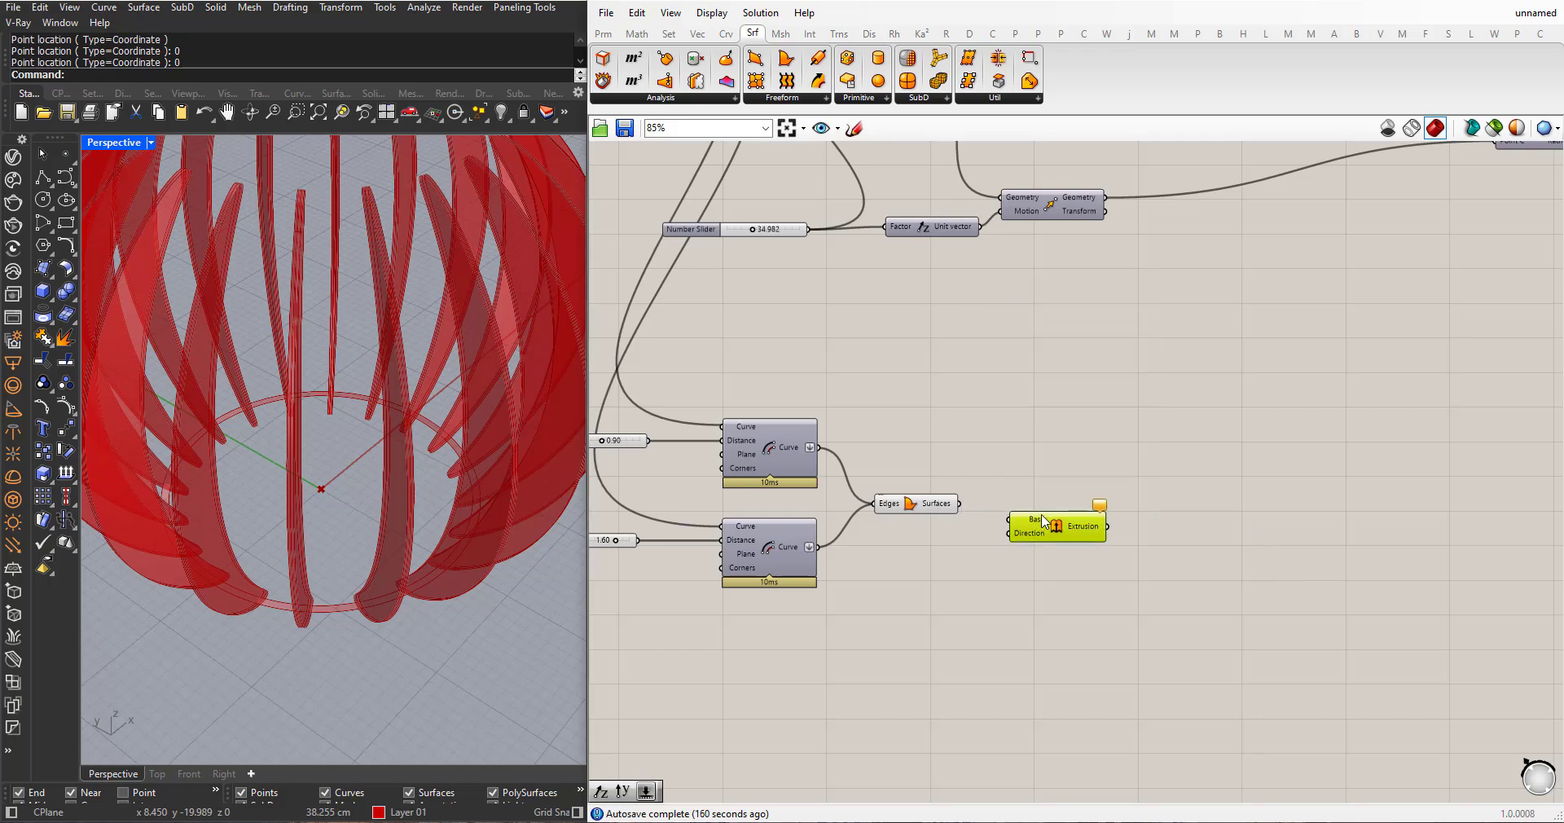
click(969, 514)
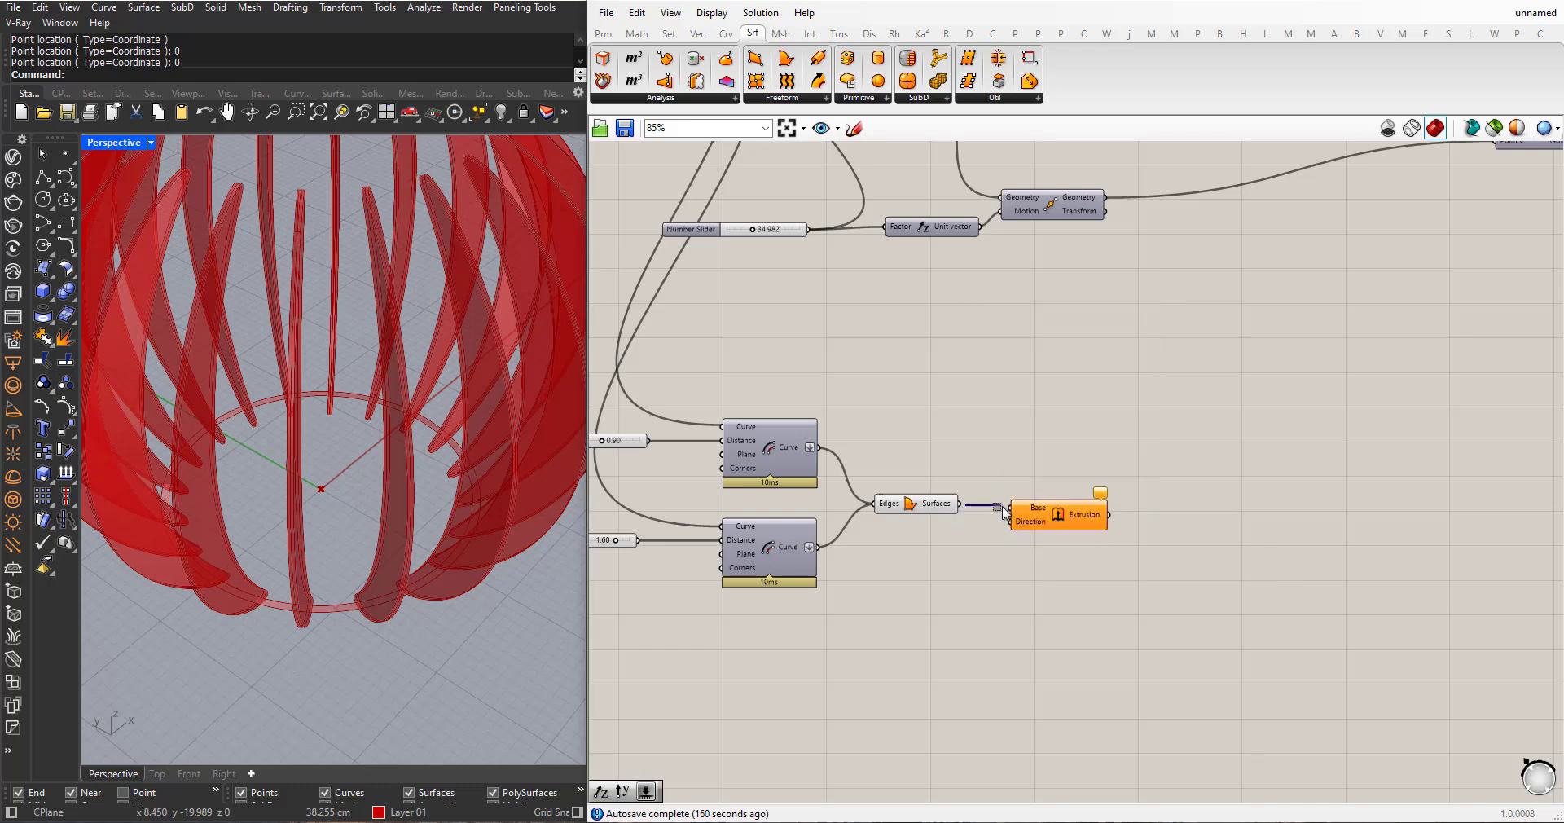
drag(959, 506, 1043, 502)
- Turn off the preview of the Boundary Surfaces component
drag(963, 571, 825, 468)
middle_click(903, 497)
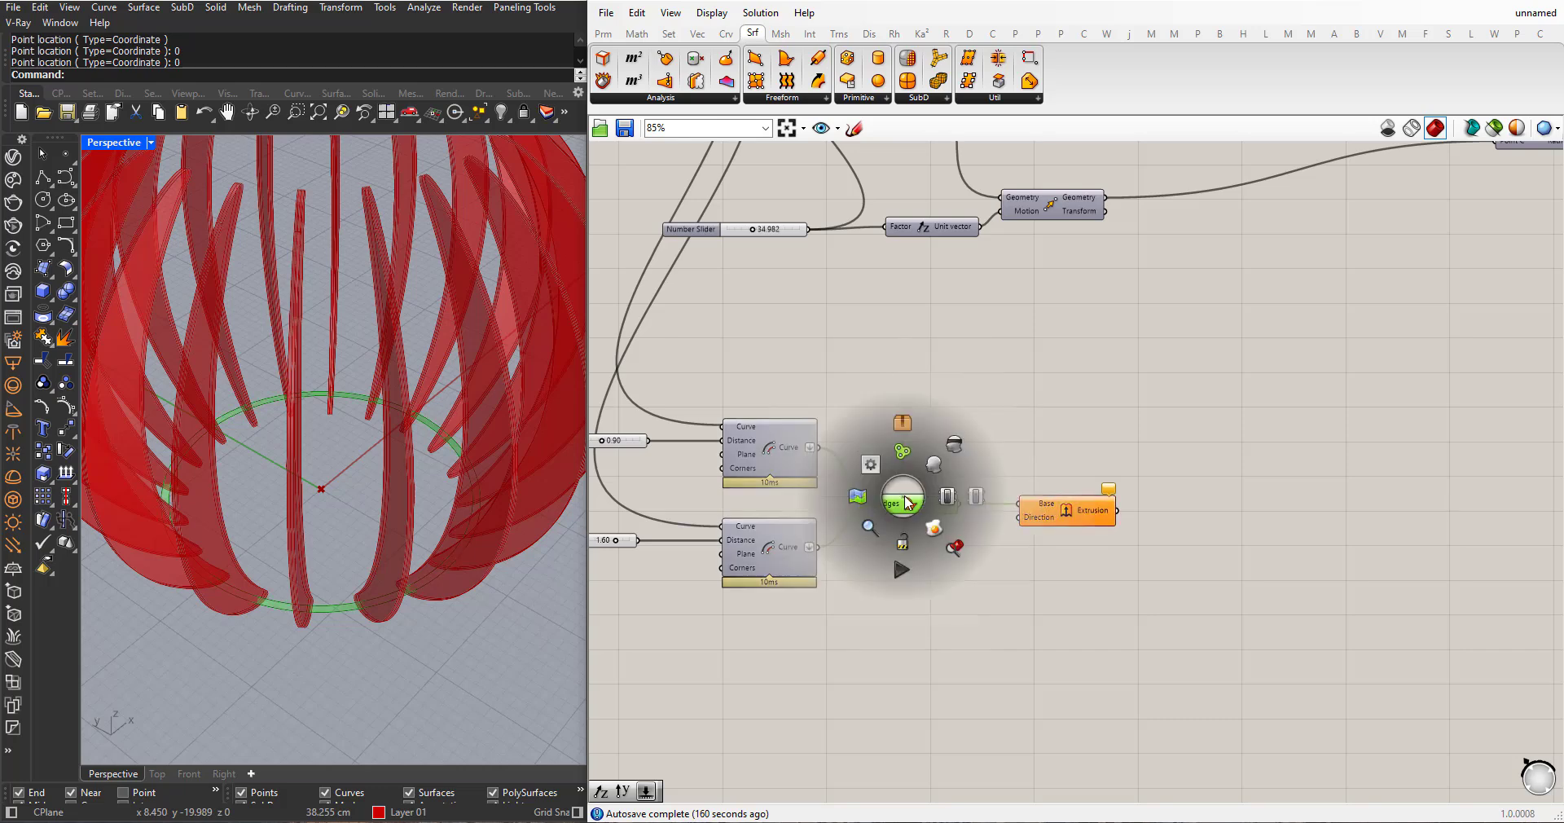
click(954, 448)
- Add a Unit Z component below the Boundary Surfaces and connect its Unit vector output to the Extrude's Direction input
double_click(961, 625)
text(z)
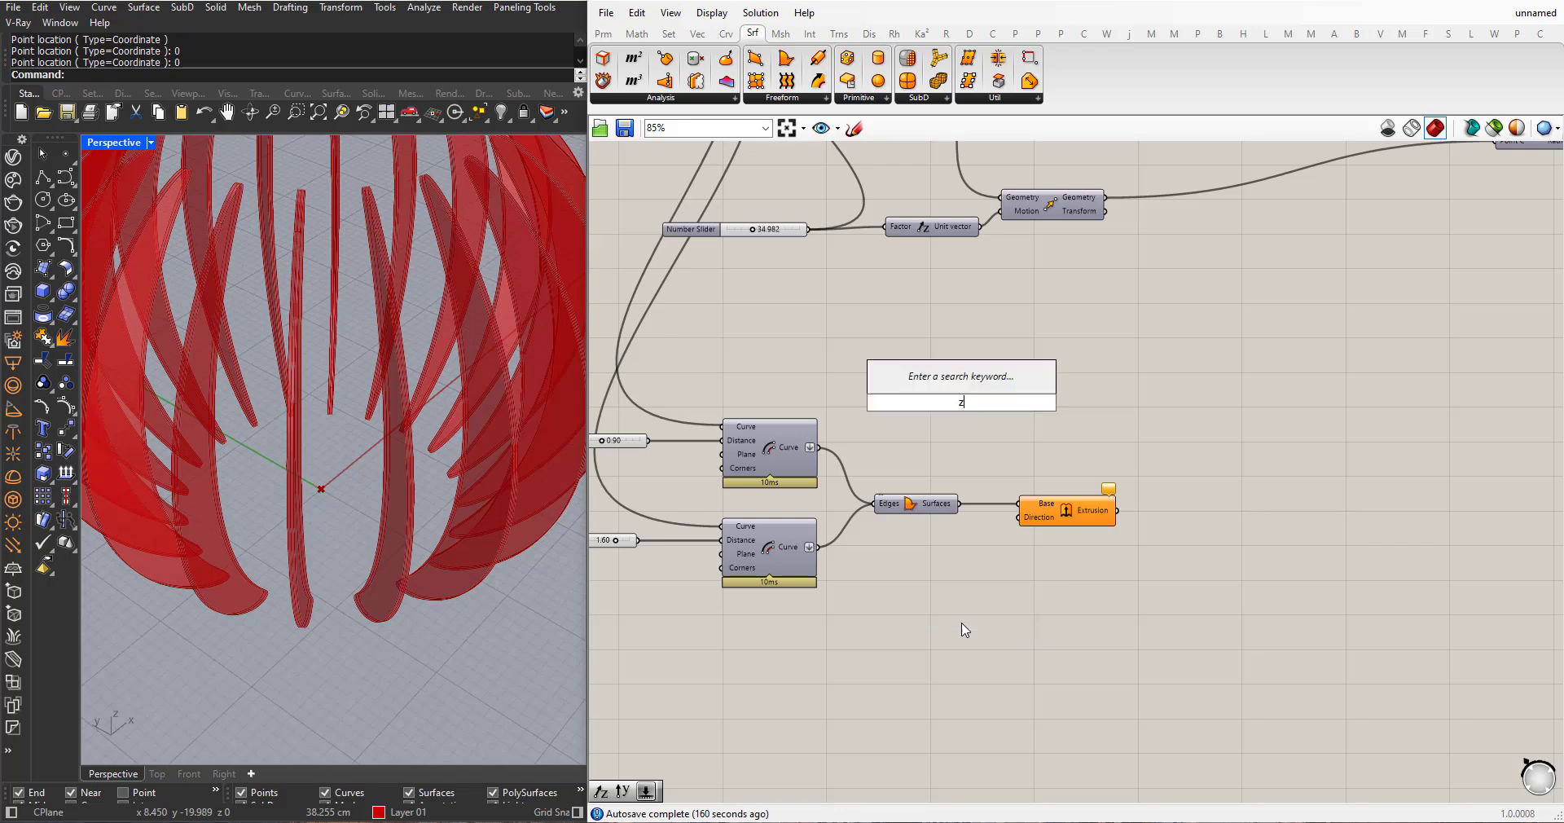
key(Return)
drag(1014, 642, 1019, 516)
drag(973, 599, 971, 630)
- Create a number slider ranging from 0.000 to 3 and connect it to the new Unit Z component's Factor input
scroll(972, 630, up, 3)
click(824, 671)
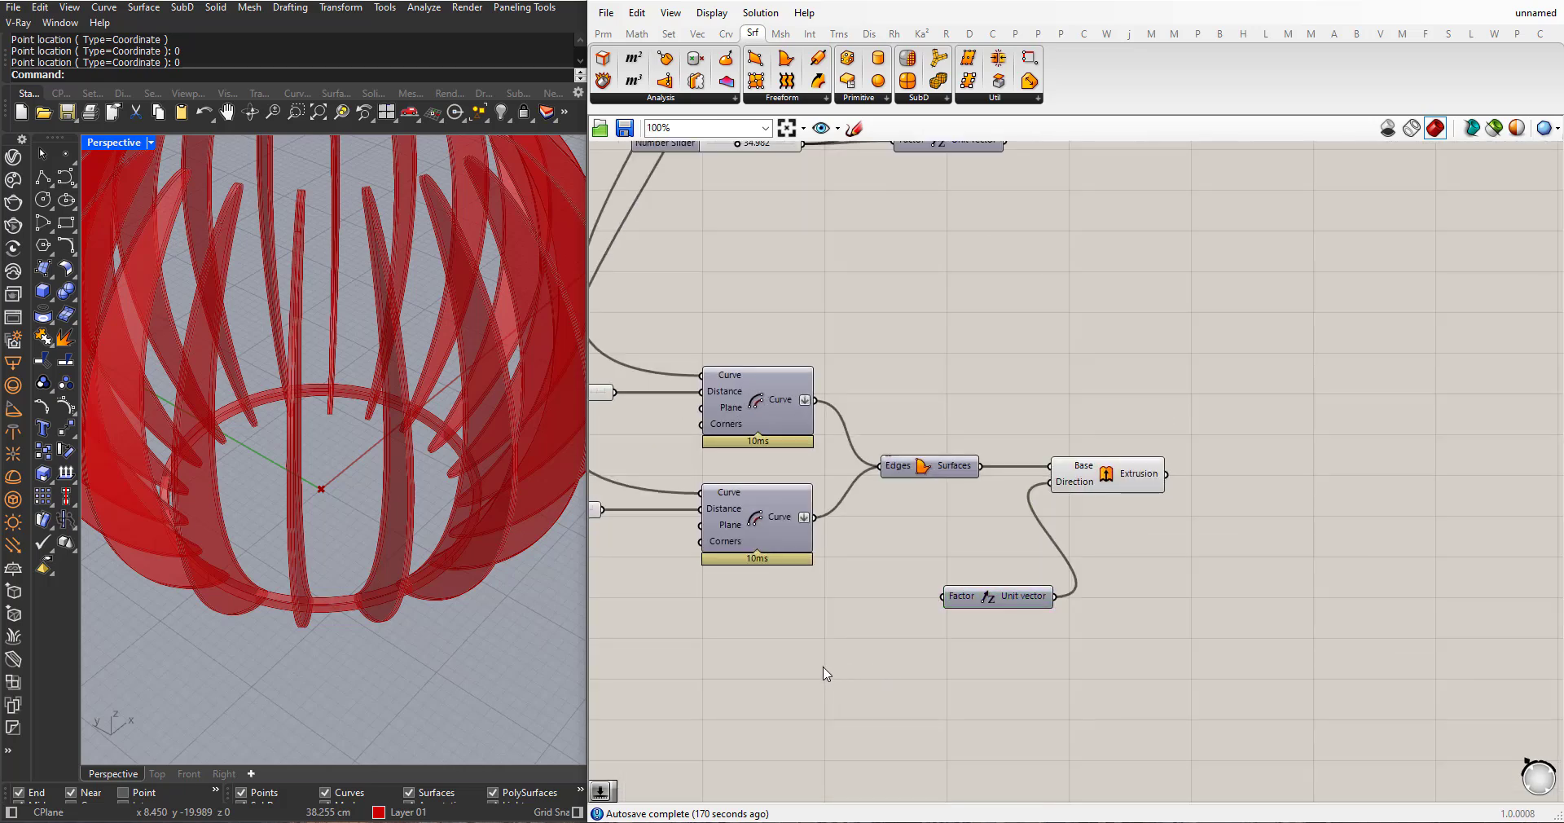
double_click(824, 670)
text(0.000<)
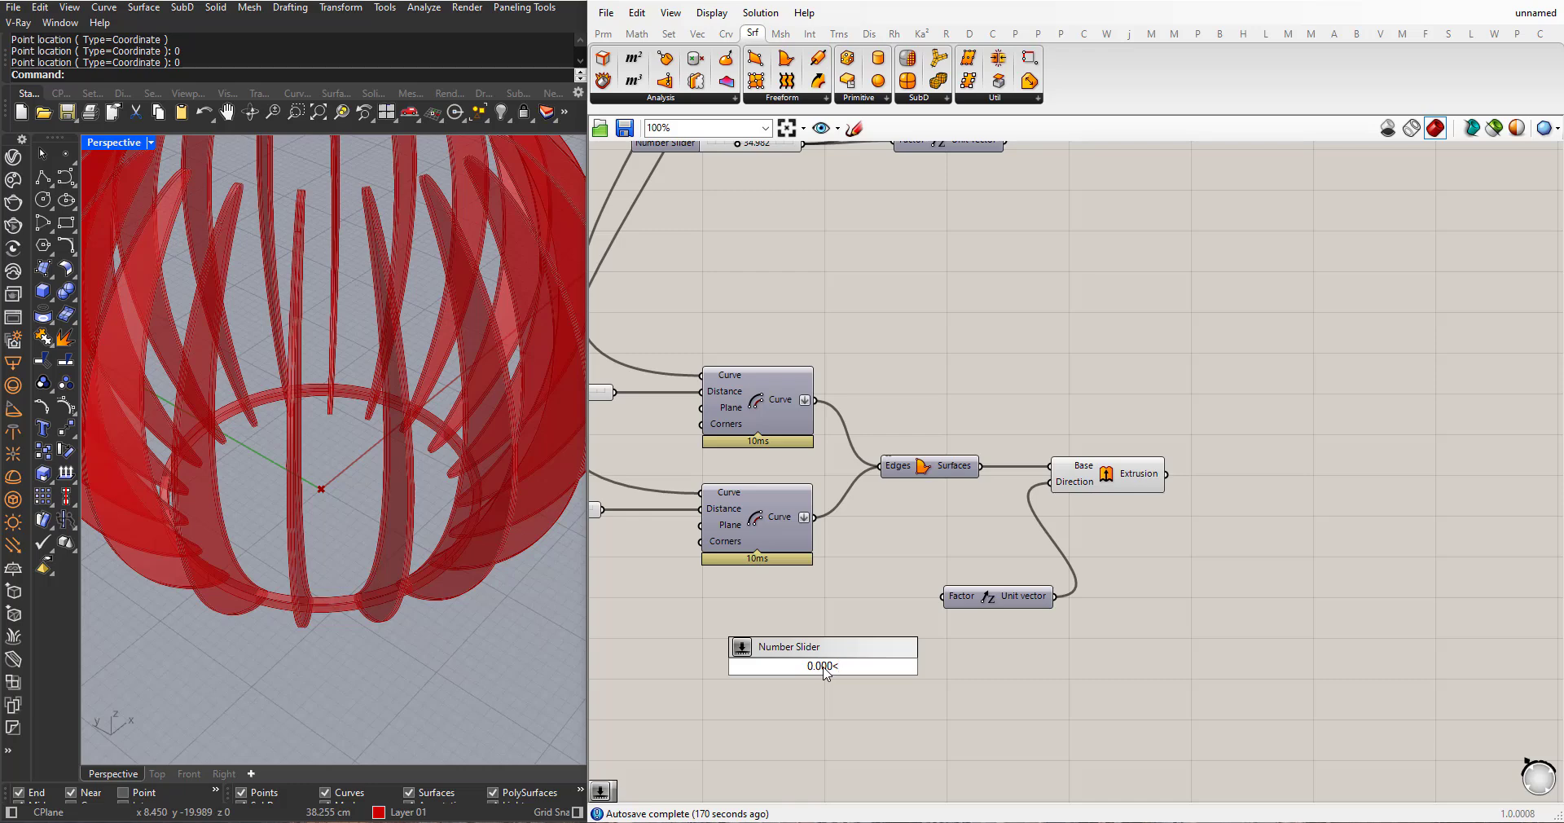
text(3)
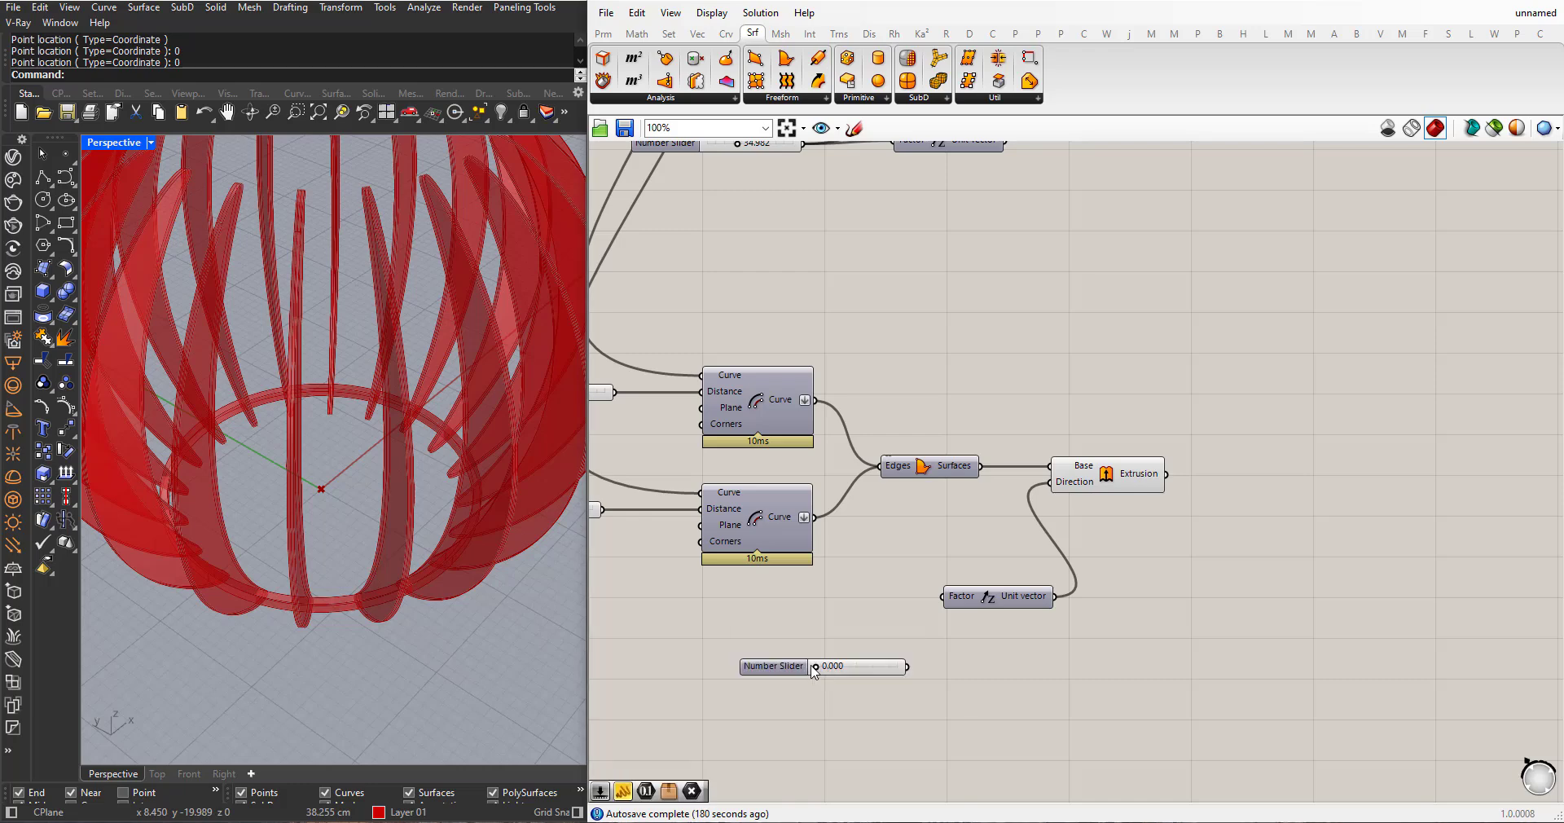
key(Return)
drag(792, 673, 789, 626)
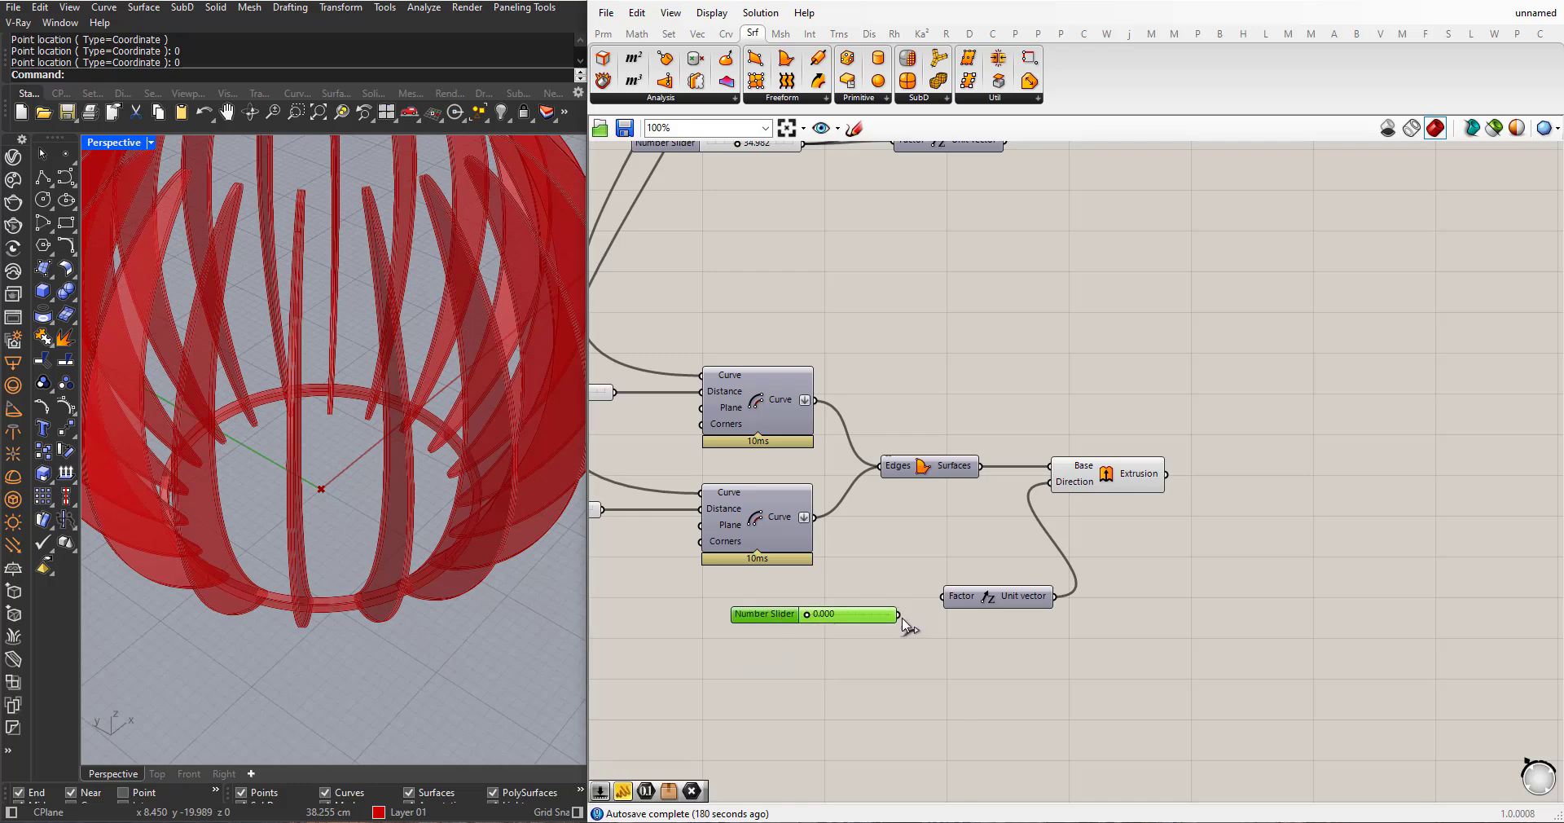
drag(898, 615, 943, 601)
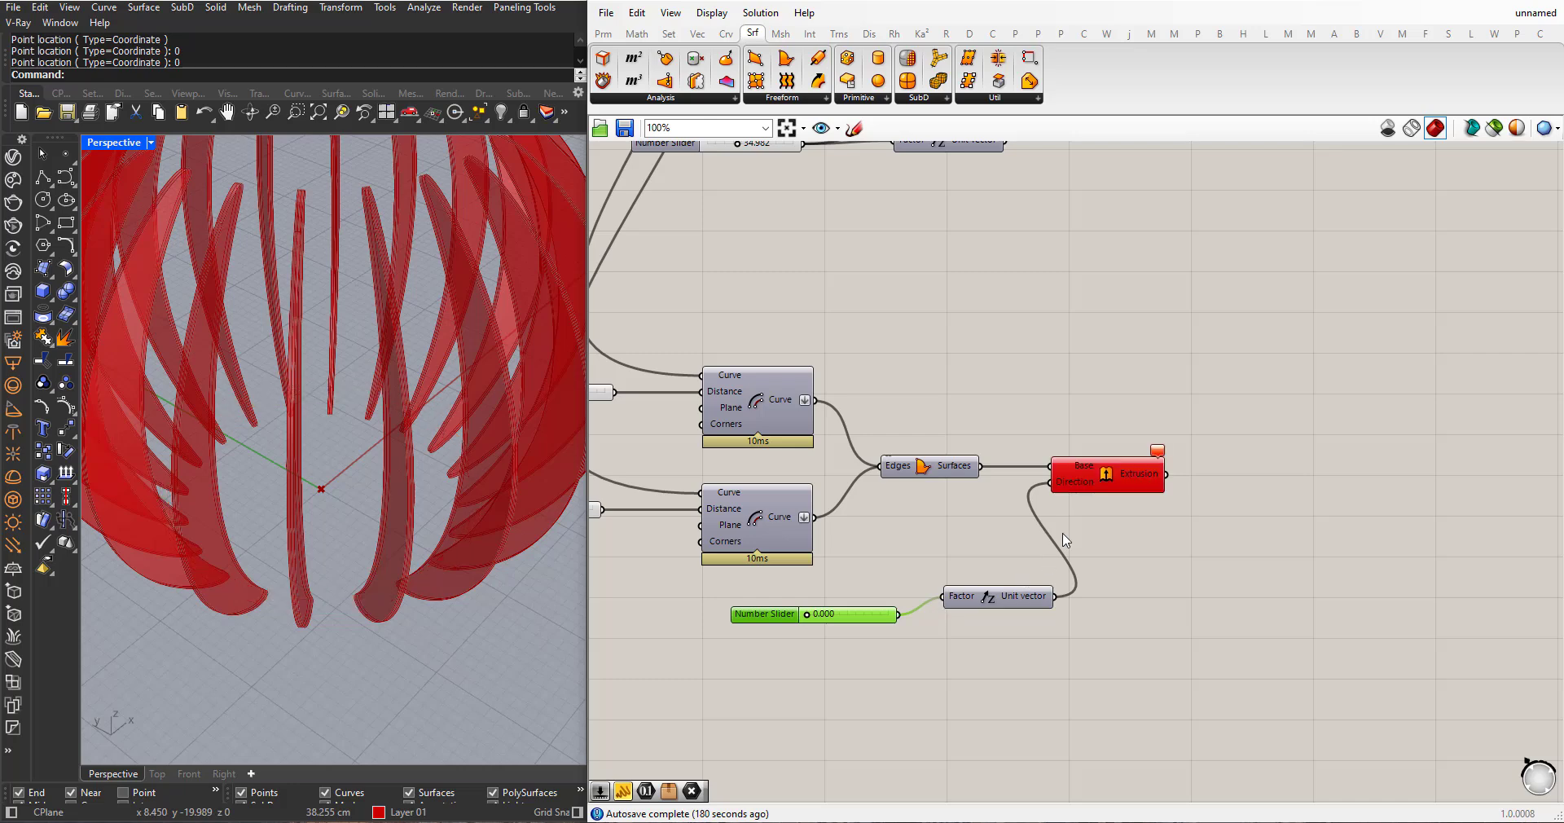
- Set the ring's extrusion height slider to 0.412
scroll(809, 634, up, 2)
drag(808, 612, 860, 616)
scroll(975, 610, down, 3)
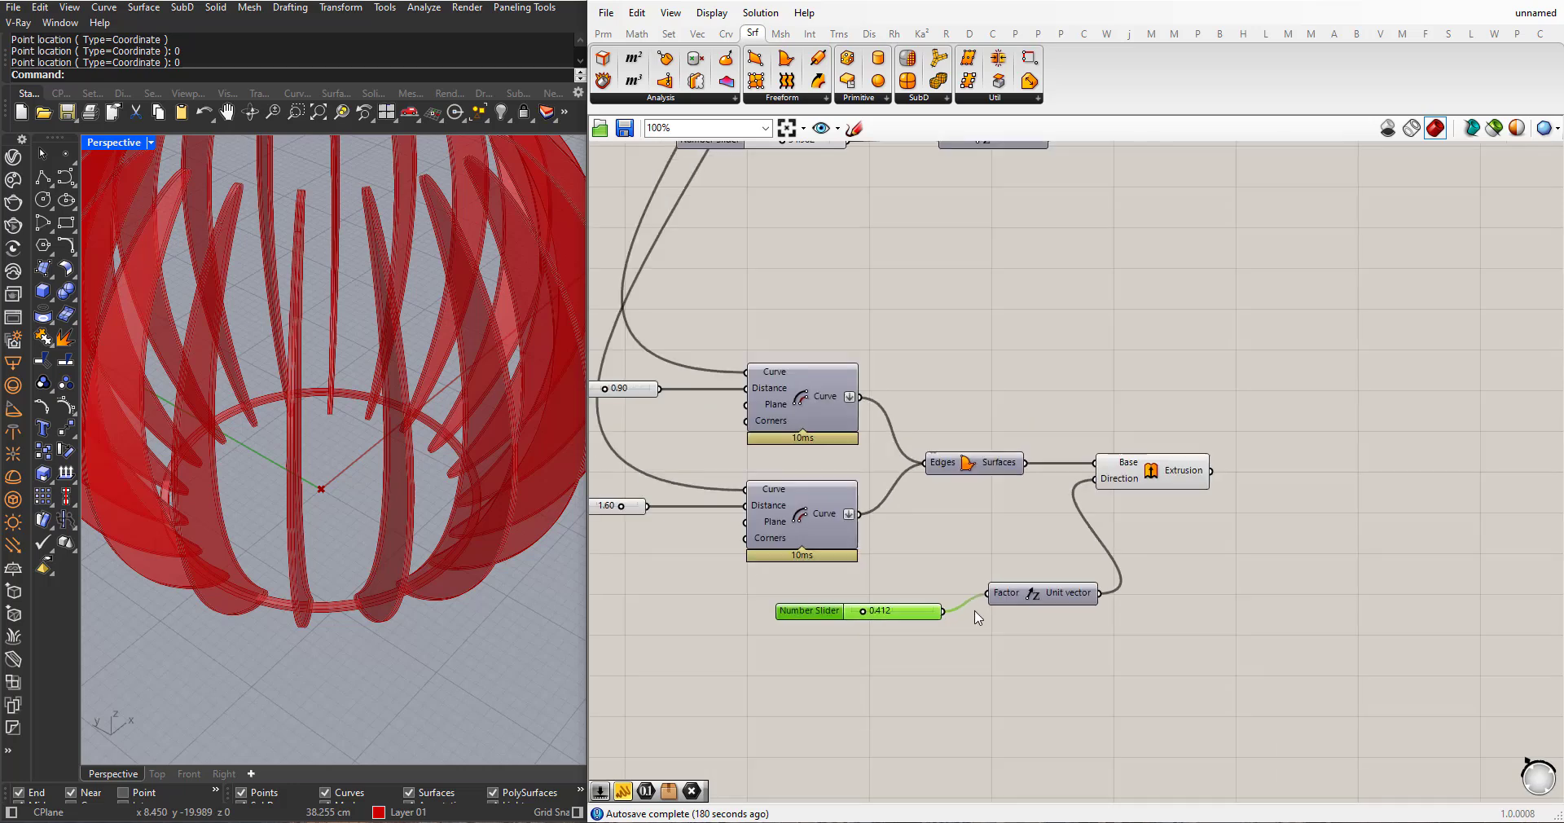
scroll(1043, 623, down, 1)
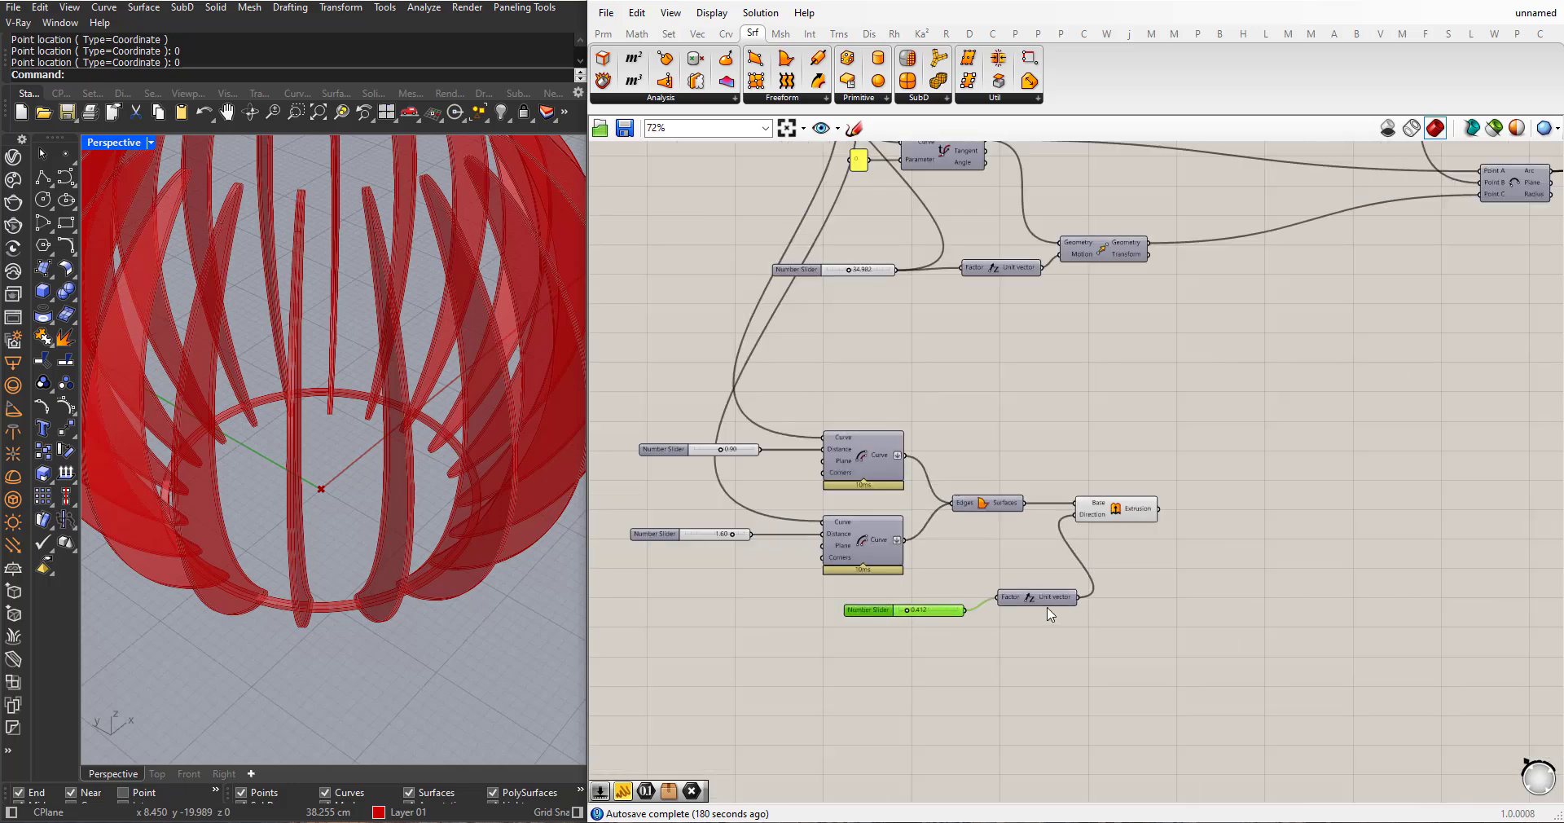
- Set the 1.60 offset distance slider to 1.67 and slightly lower the 0.90 offset distance slider
click(660, 536)
scroll(415, 620, up, 3)
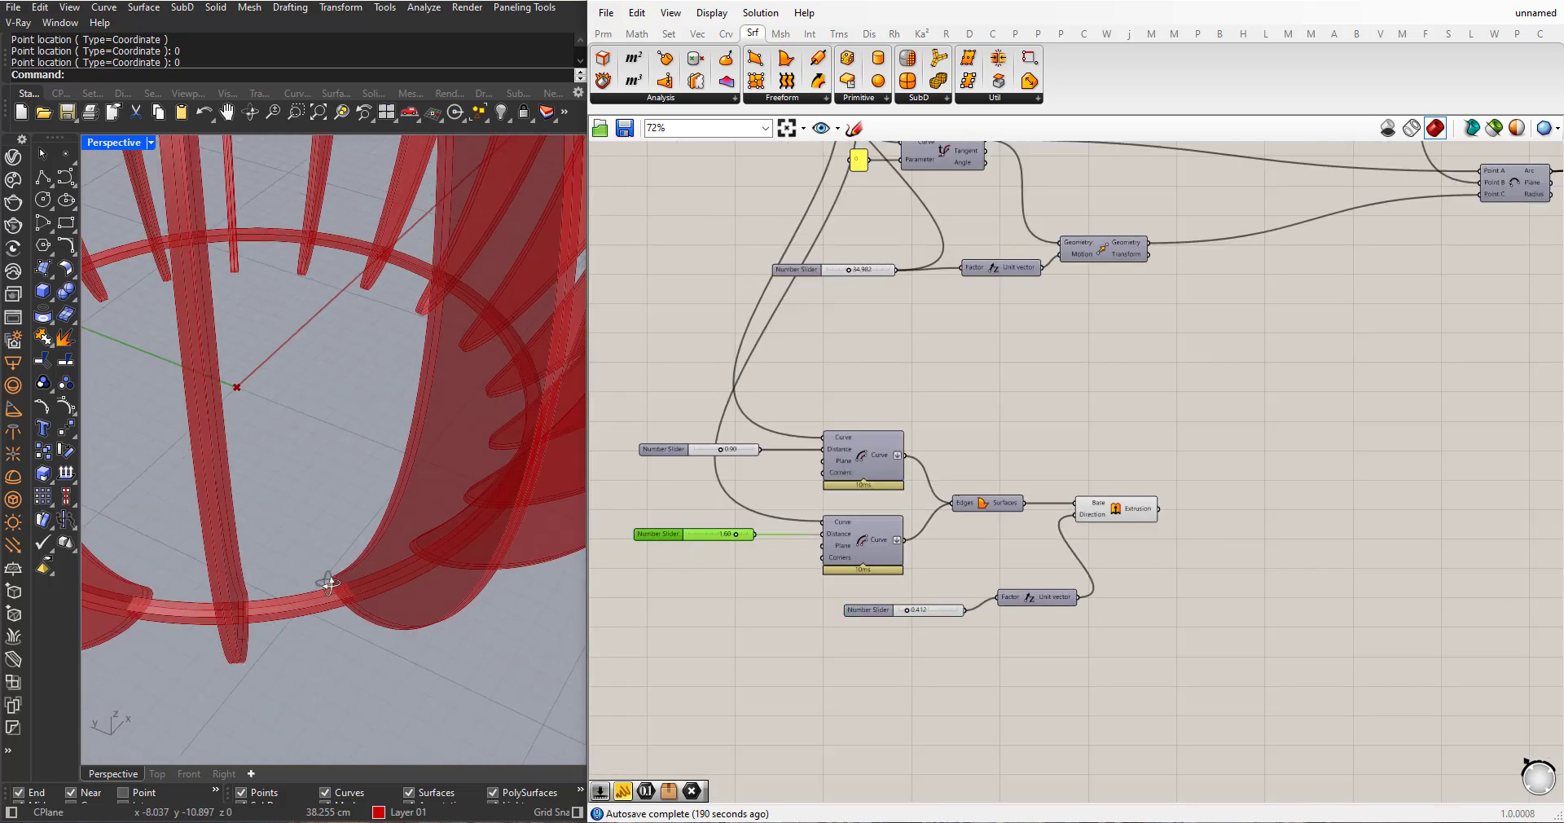
scroll(729, 544, up, 3)
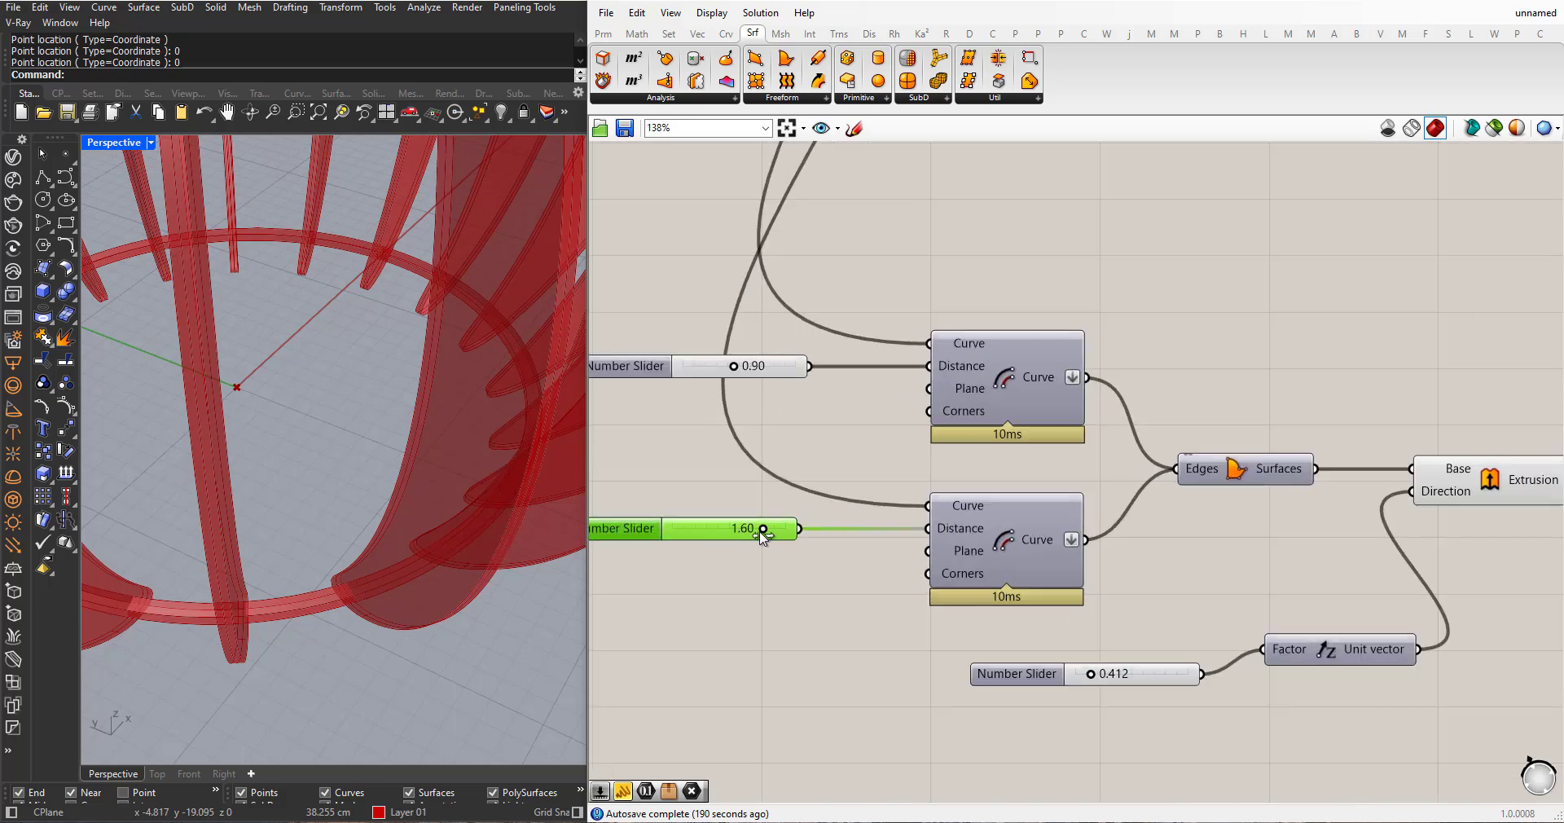
drag(763, 530, 767, 531)
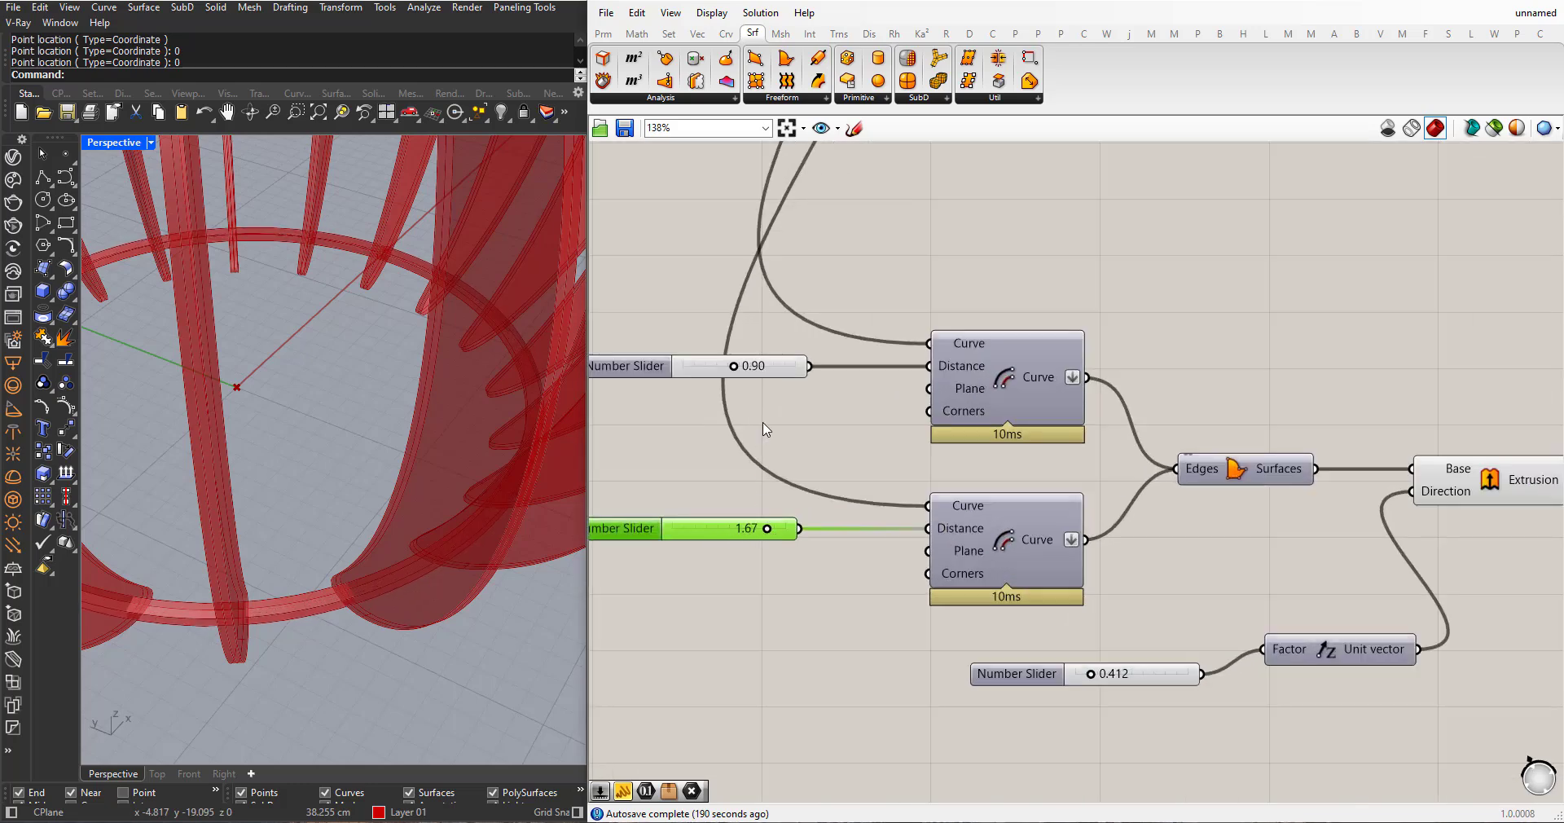
drag(734, 367, 728, 371)
scroll(977, 616, down, 3)
- Slightly lower the ring's extrusion height slider from its 0.412 setting
scroll(977, 611, up, 5)
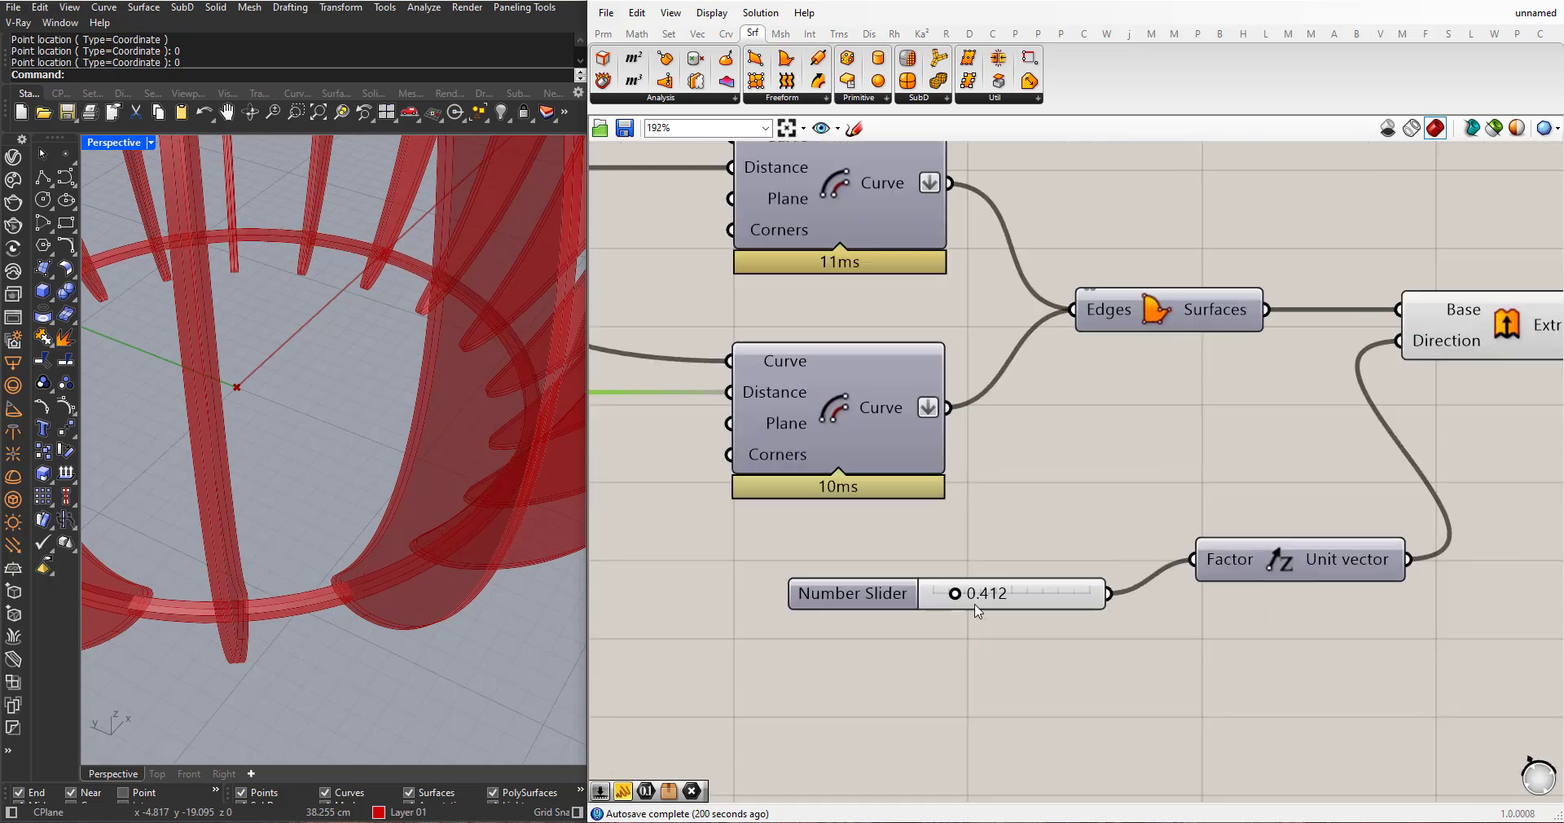
drag(956, 594, 952, 596)
scroll(937, 601, down, 8)
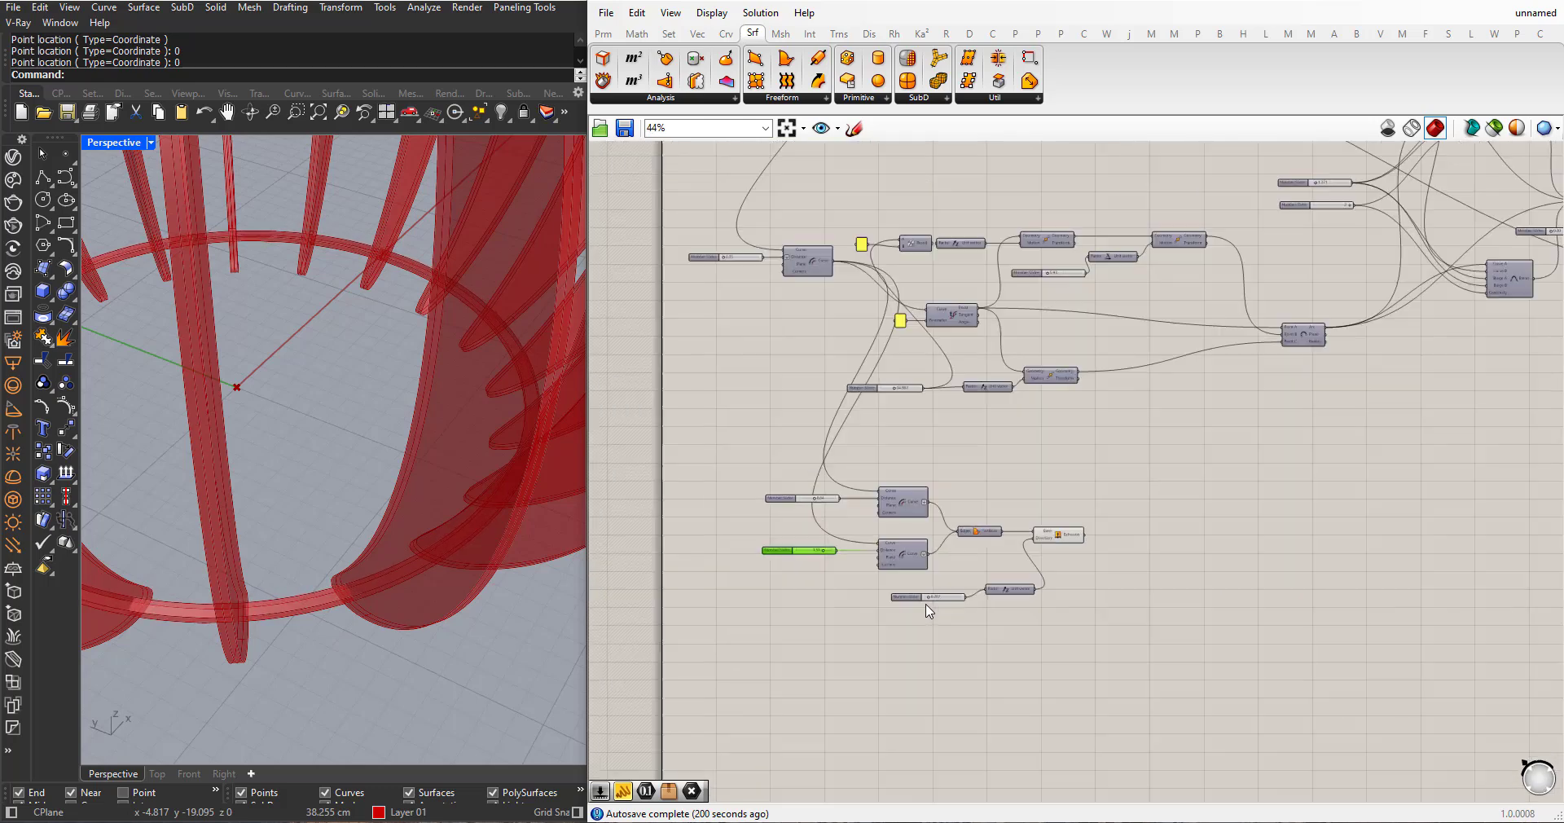
- Examine the whole crescent array with its base ring from different angles and locate the Polar Array component in the definition
scroll(345, 476, down, 6)
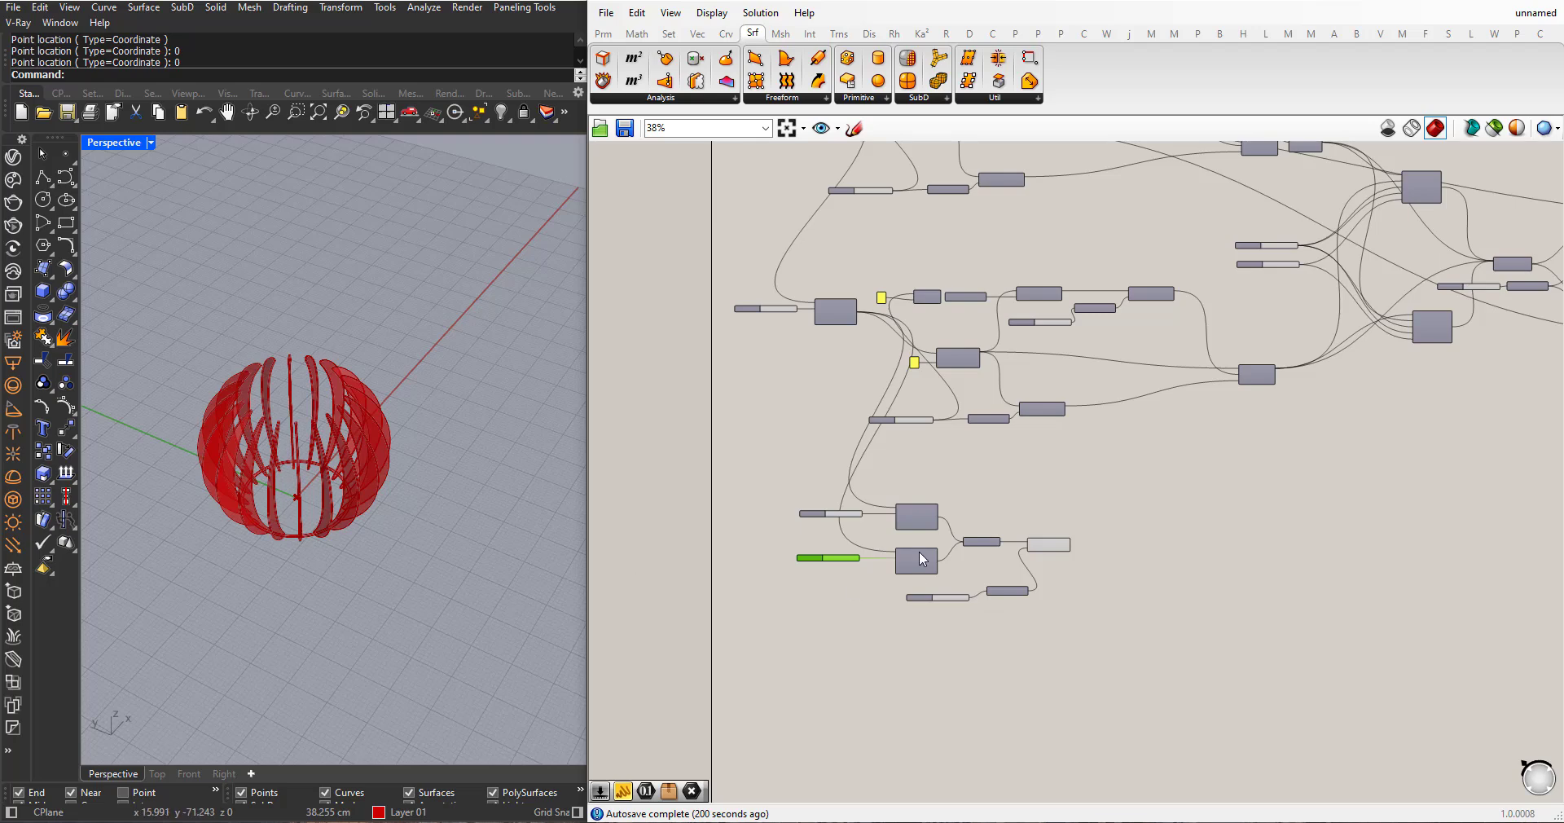
scroll(898, 528, down, 3)
scroll(1292, 401, up, 7)
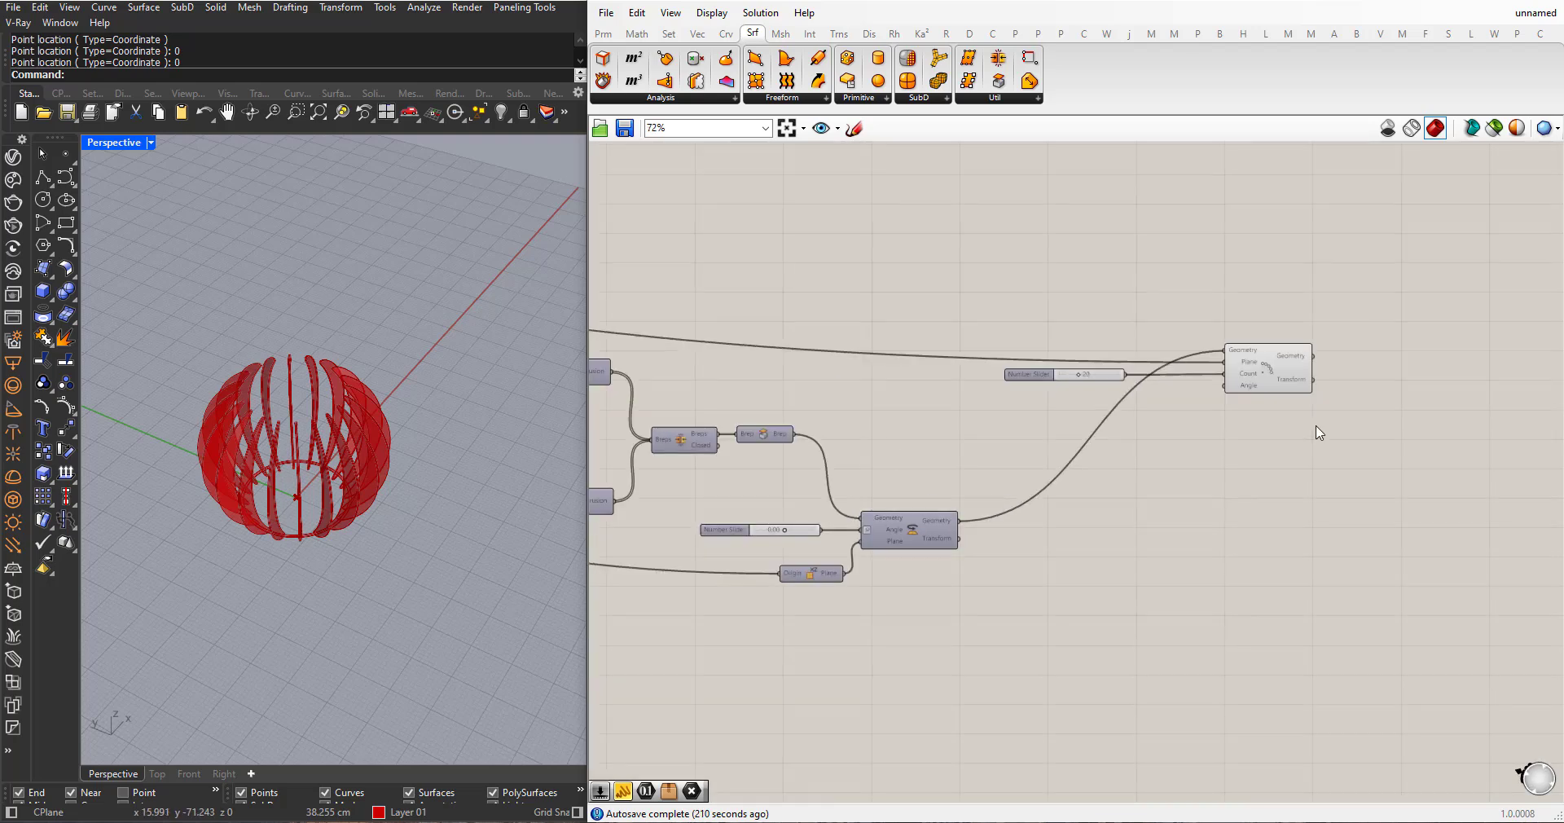
right_drag(363, 468, 328, 462)
scroll(328, 462, down, 2)
scroll(321, 471, up, 3)
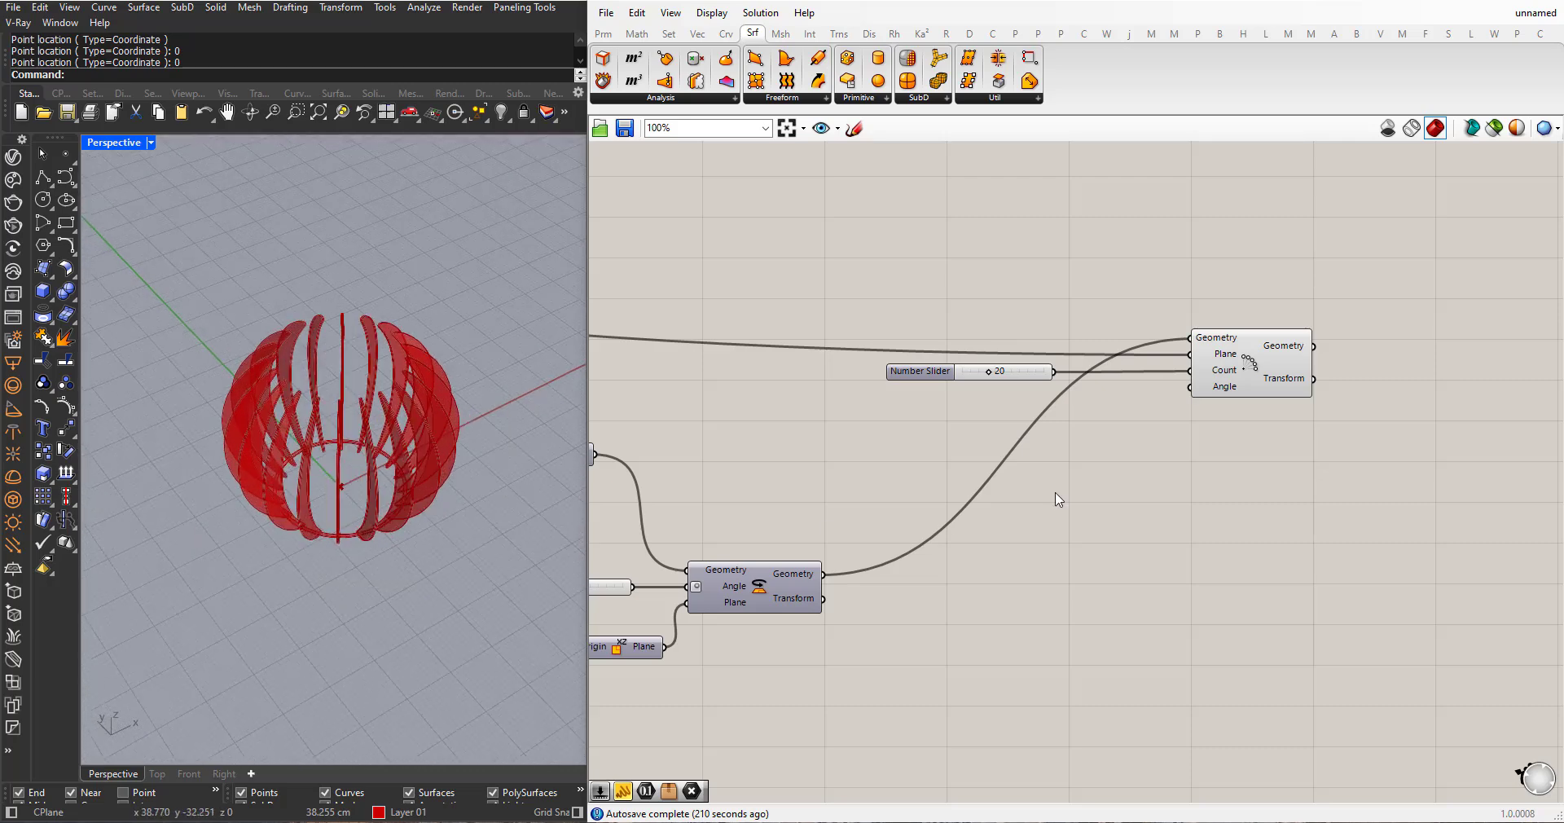
scroll(925, 412, down, 2)
scroll(1282, 457, up, 2)
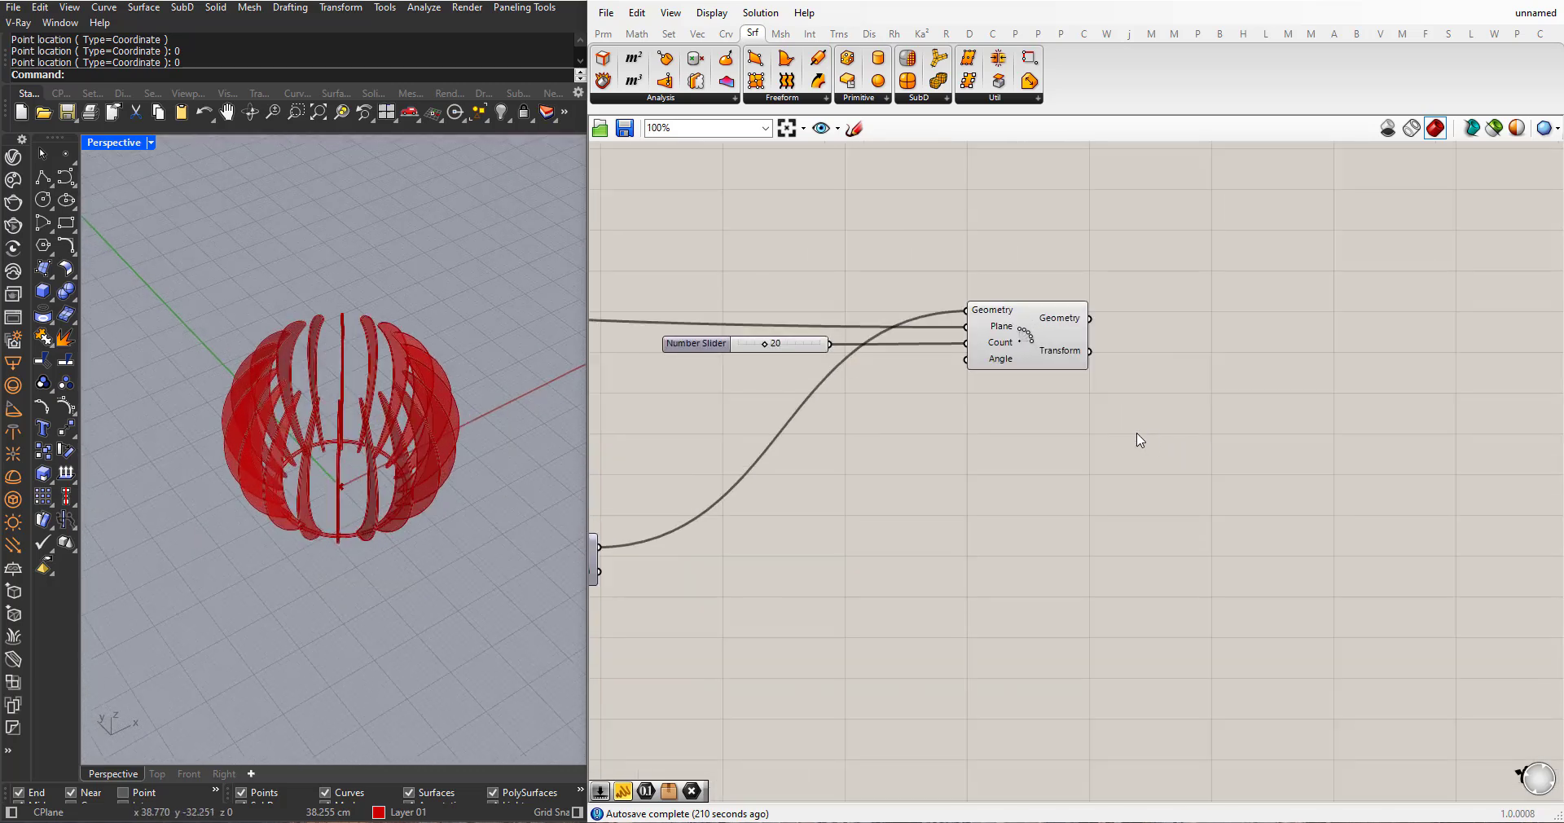
right_drag(472, 516, 343, 391)
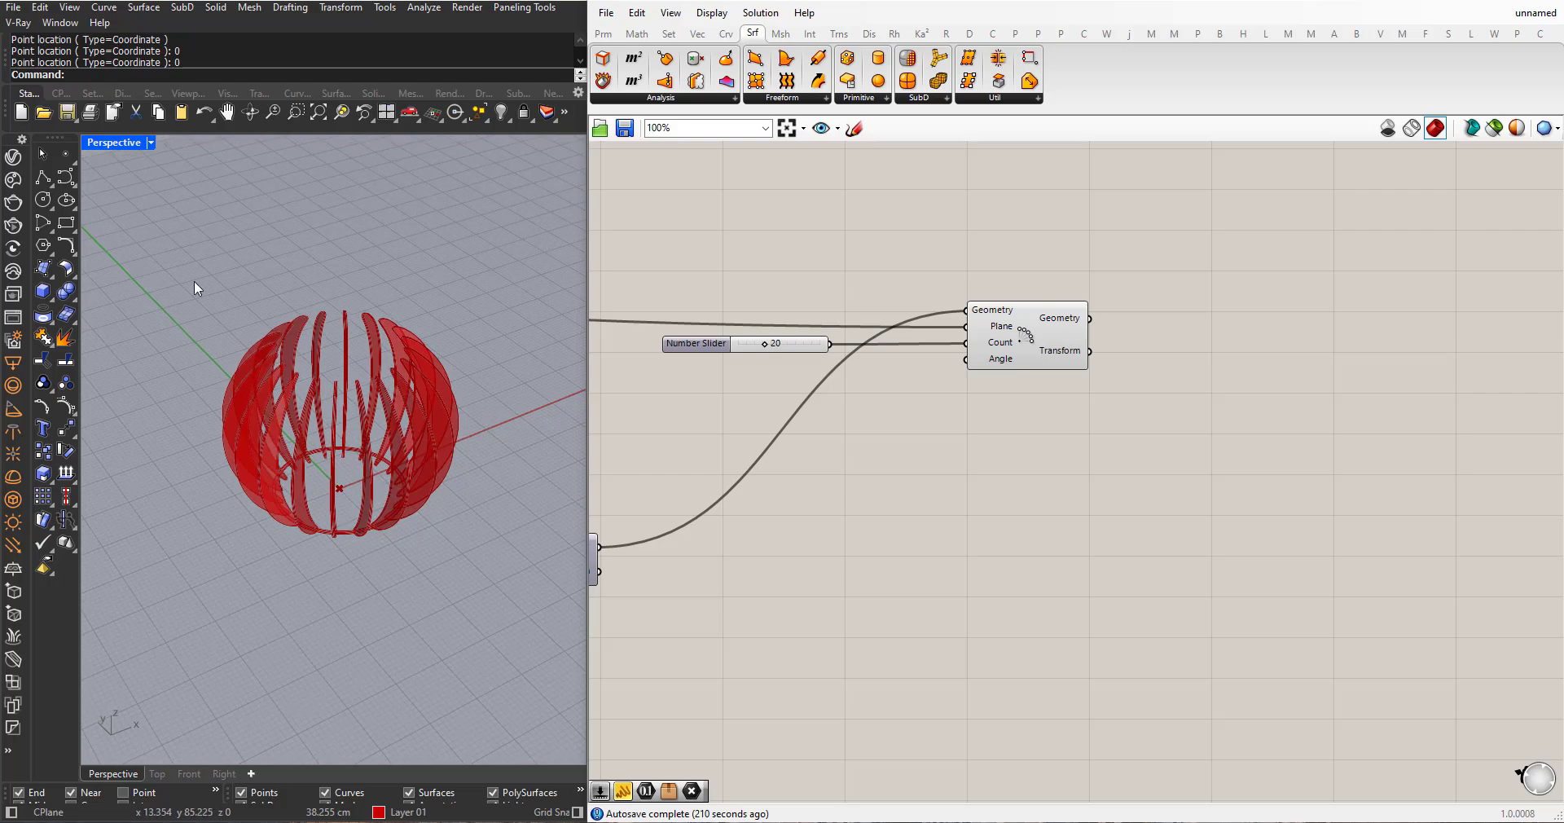
- Change the Perspective viewport's display mode to Rendered
click(108, 144)
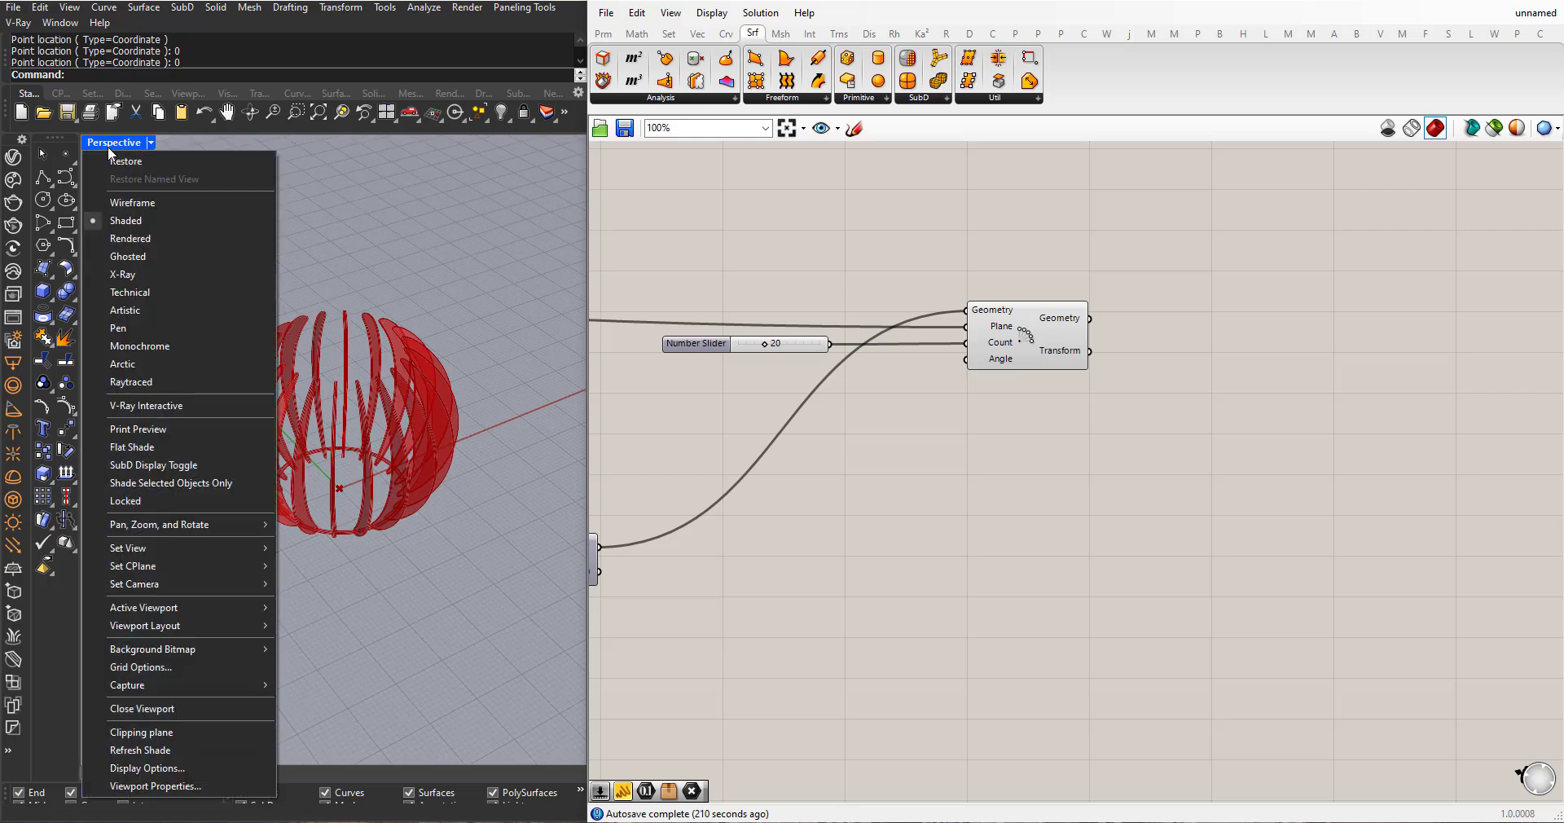
click(116, 238)
right_drag(267, 426, 334, 444)
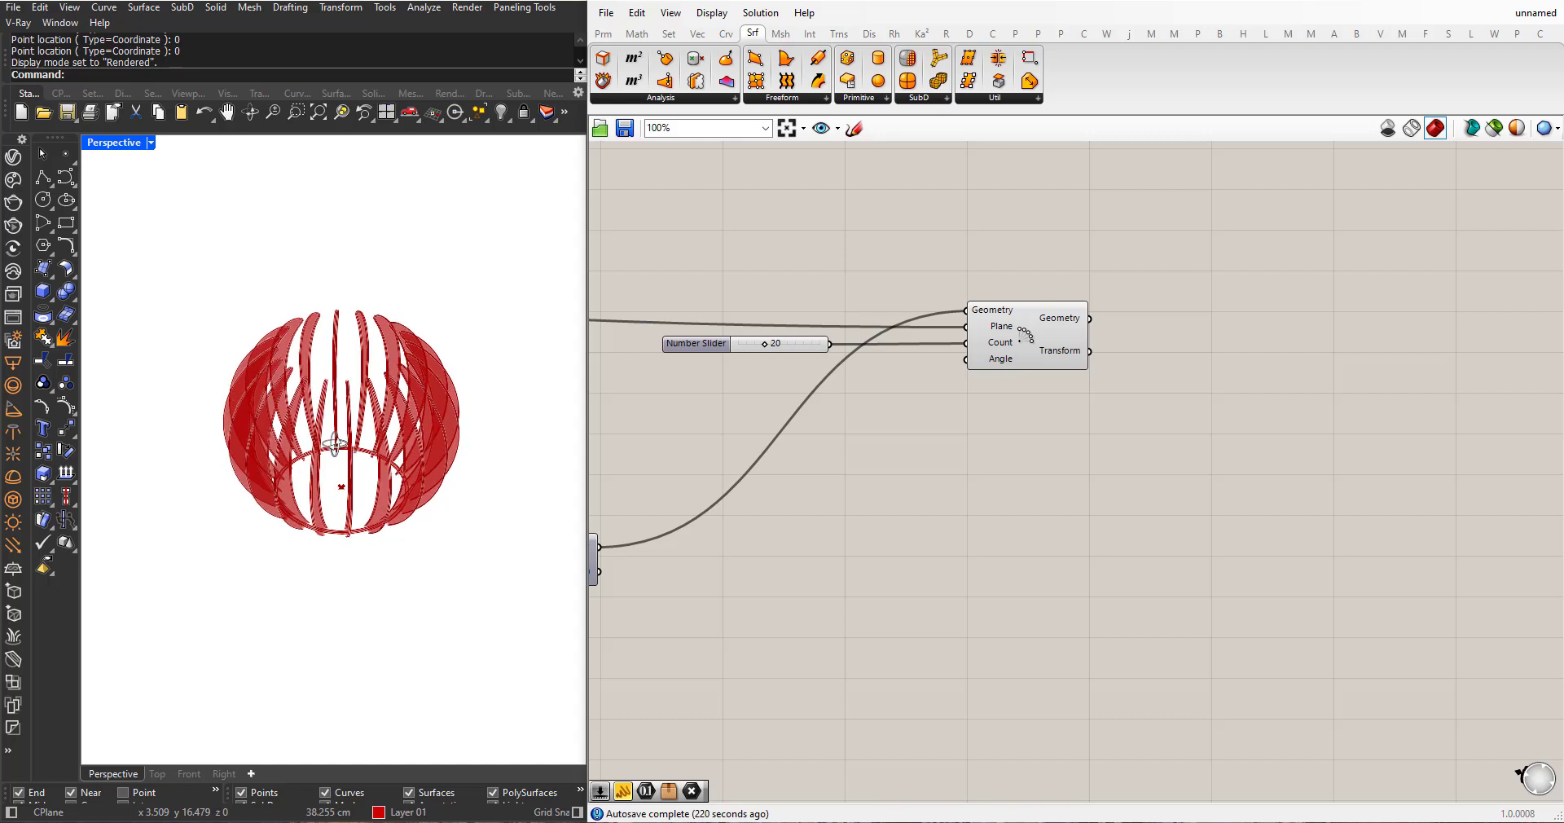
- Add a Custom Preview component and connect the Polar Array's Geometry output to its Geometry input
double_click(1265, 409)
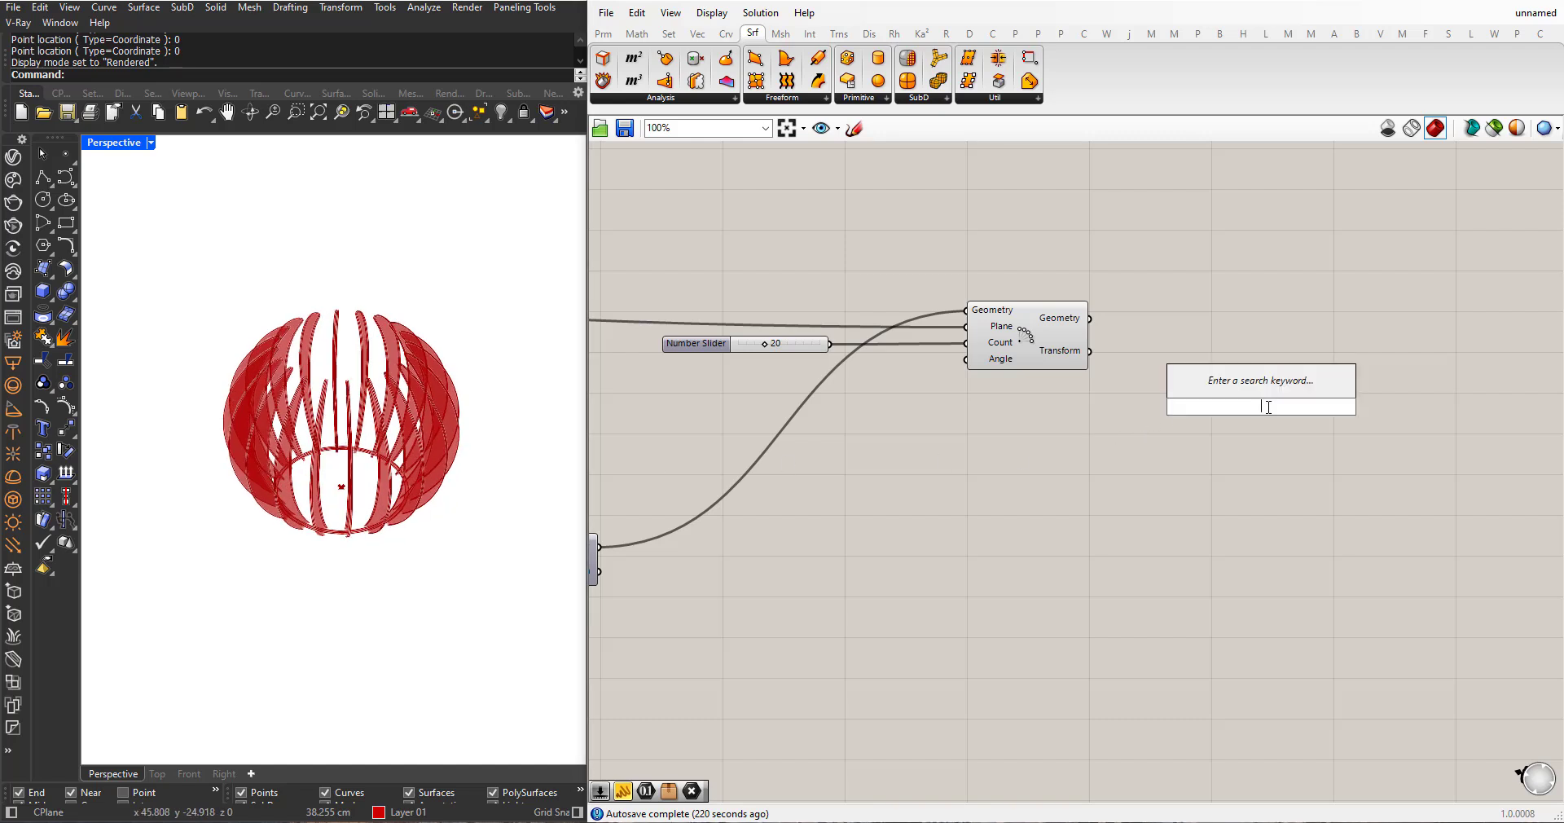
text(preview)
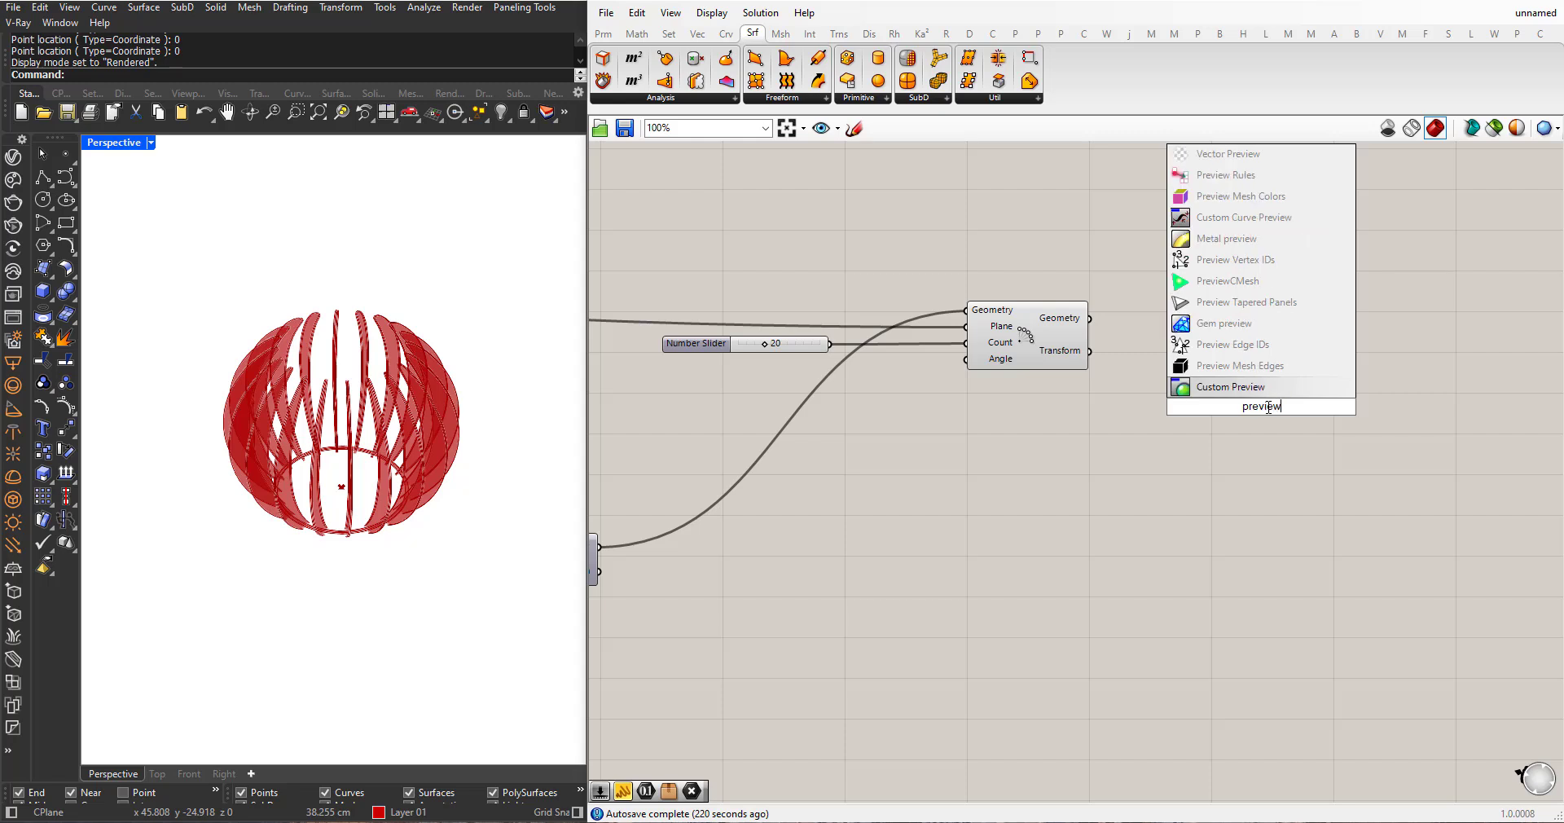
click(1236, 389)
drag(1255, 411, 1214, 398)
drag(1089, 319, 1179, 384)
- Turn off the default preview of the Polar Array component
drag(1074, 445, 929, 215)
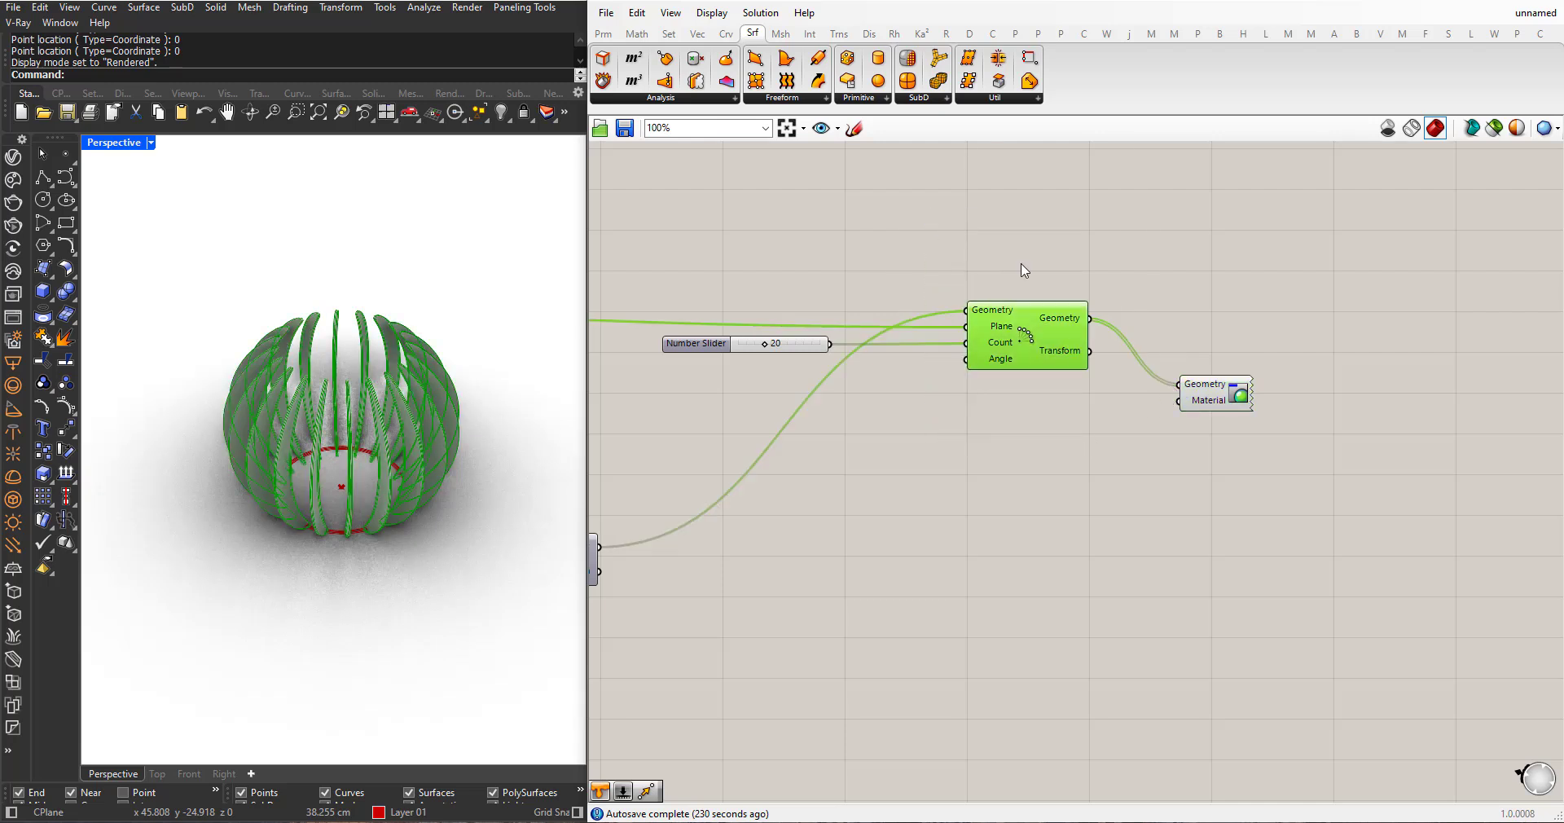
middle_click(1020, 262)
click(1077, 208)
click(1033, 456)
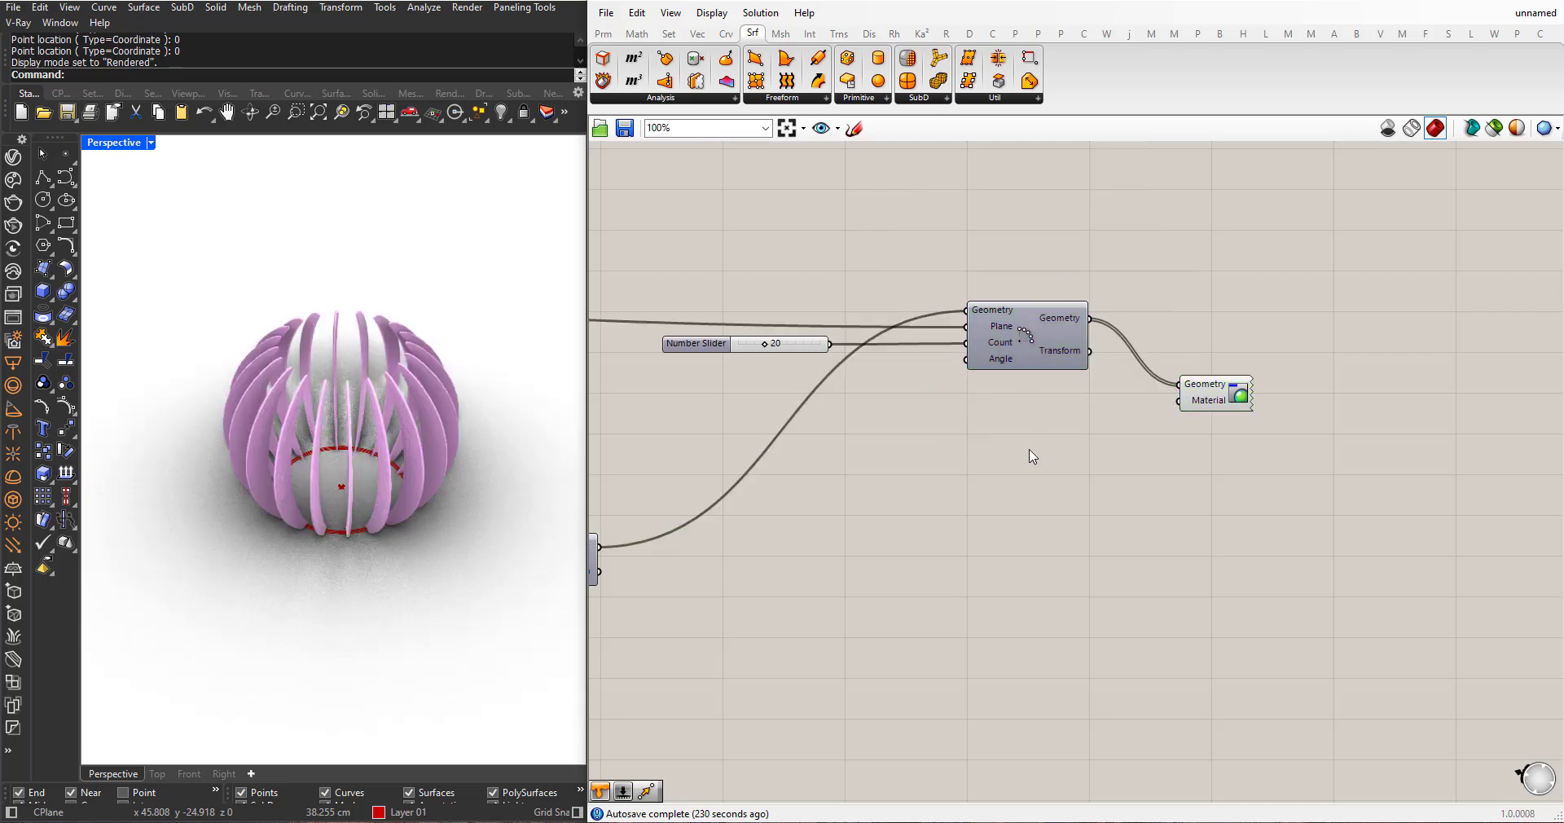
- Draw a large rectangular box around the crescent array's footprint to serve as a ground slab
double_click(1025, 488)
click(46, 297)
scroll(358, 424, down, 4)
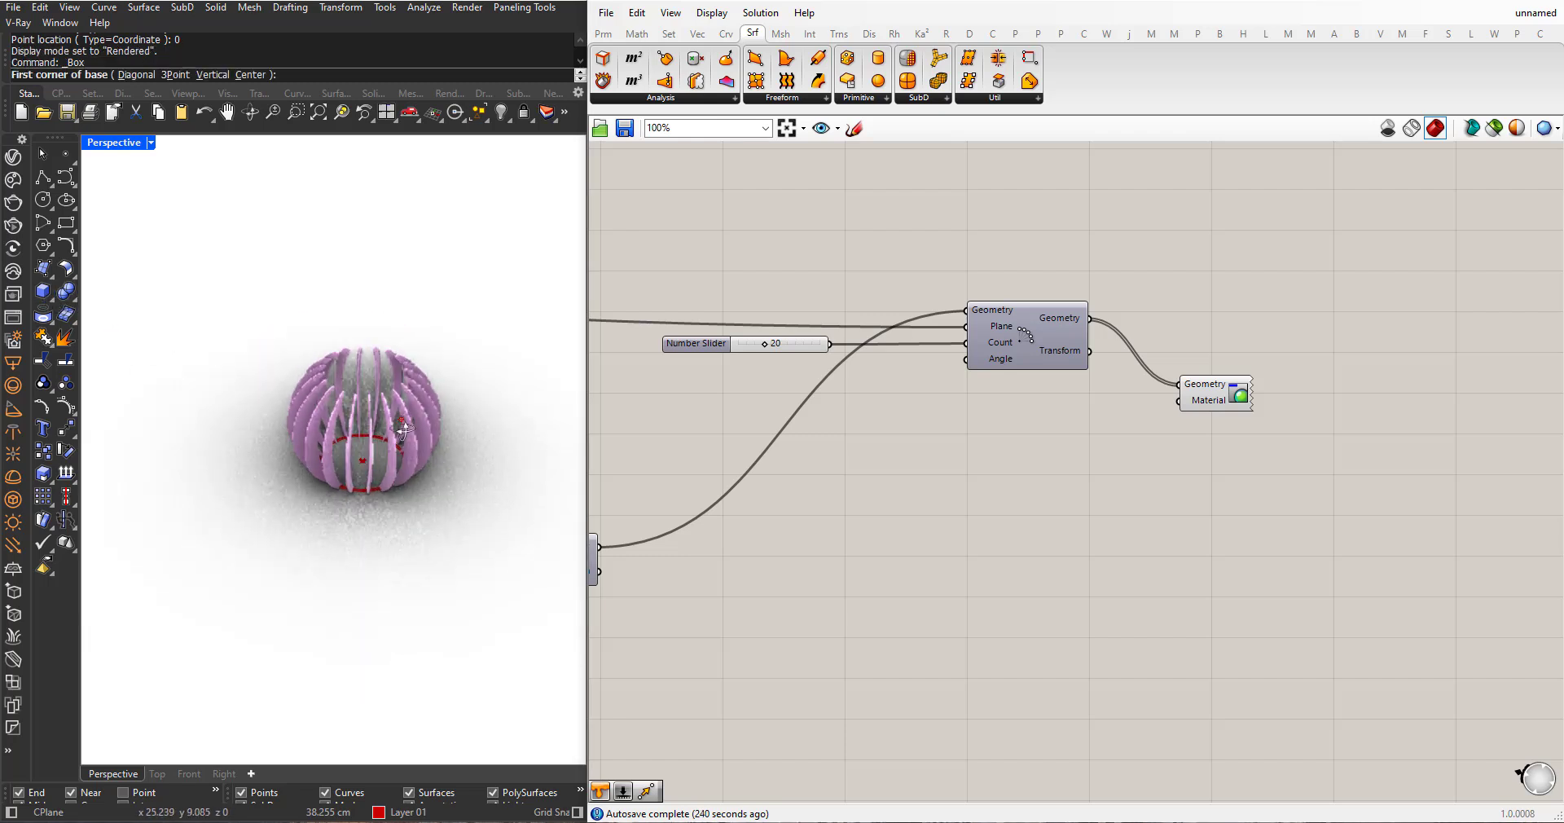
right_drag(373, 436, 425, 505)
scroll(424, 505, down, 3)
click(310, 316)
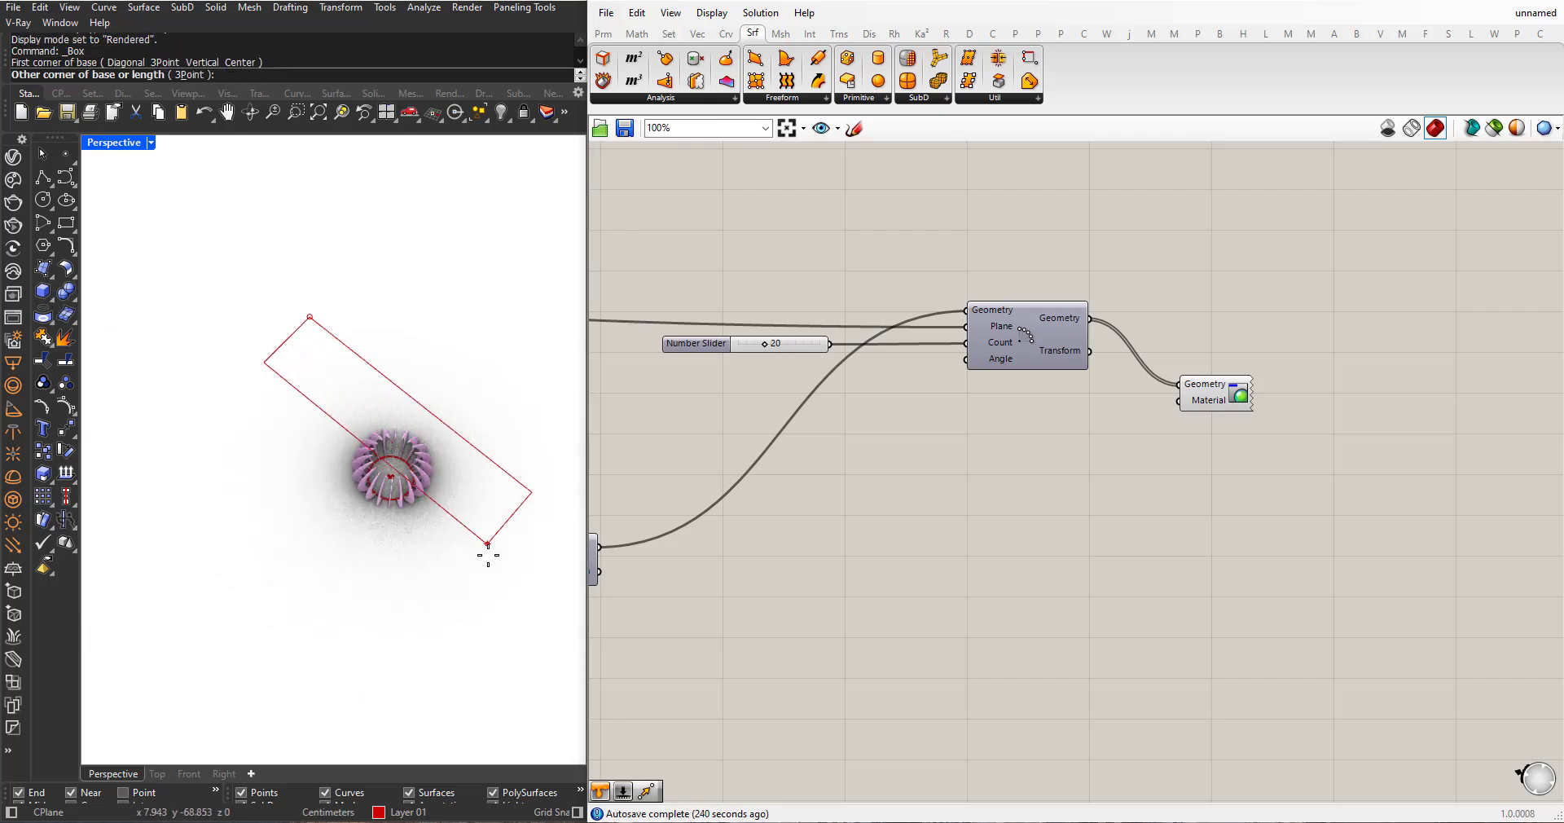
click(463, 672)
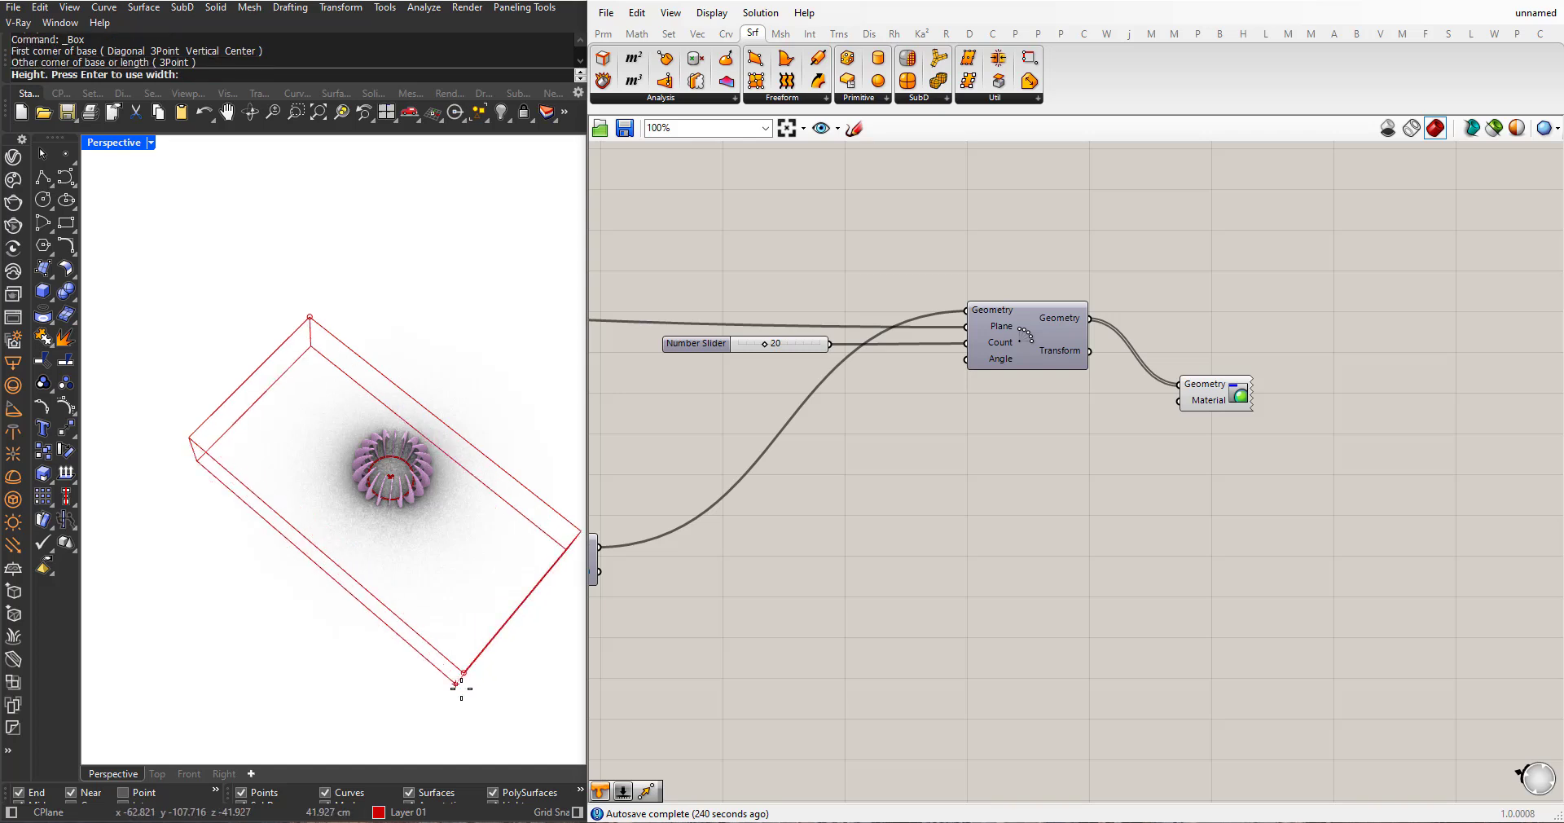
right_drag(419, 561, 422, 509)
click(419, 510)
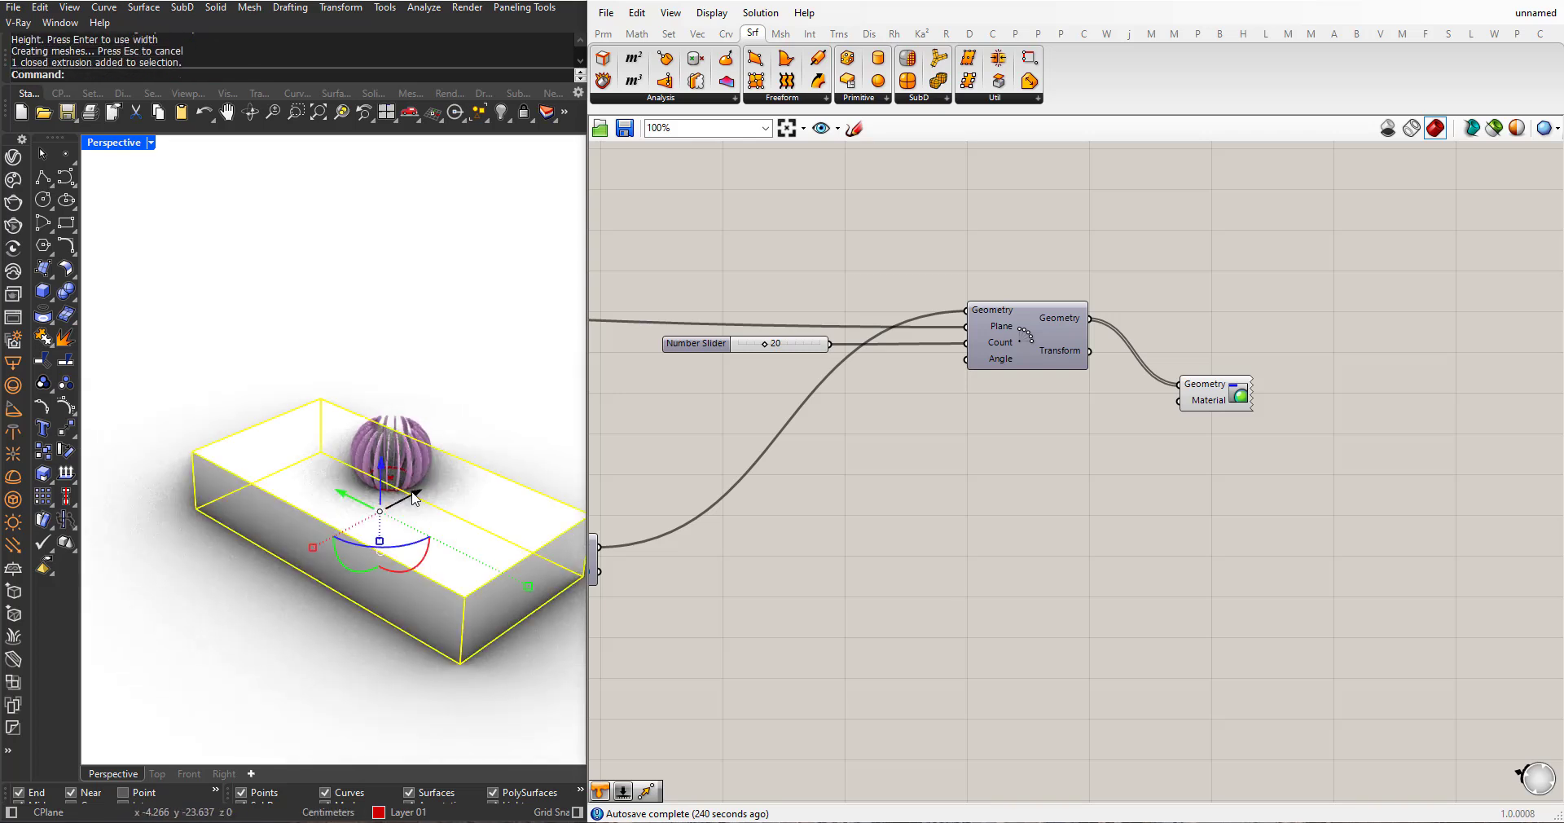
- Move the box slightly down along Z and deselect it
drag(384, 465, 385, 479)
drag(384, 488, 384, 487)
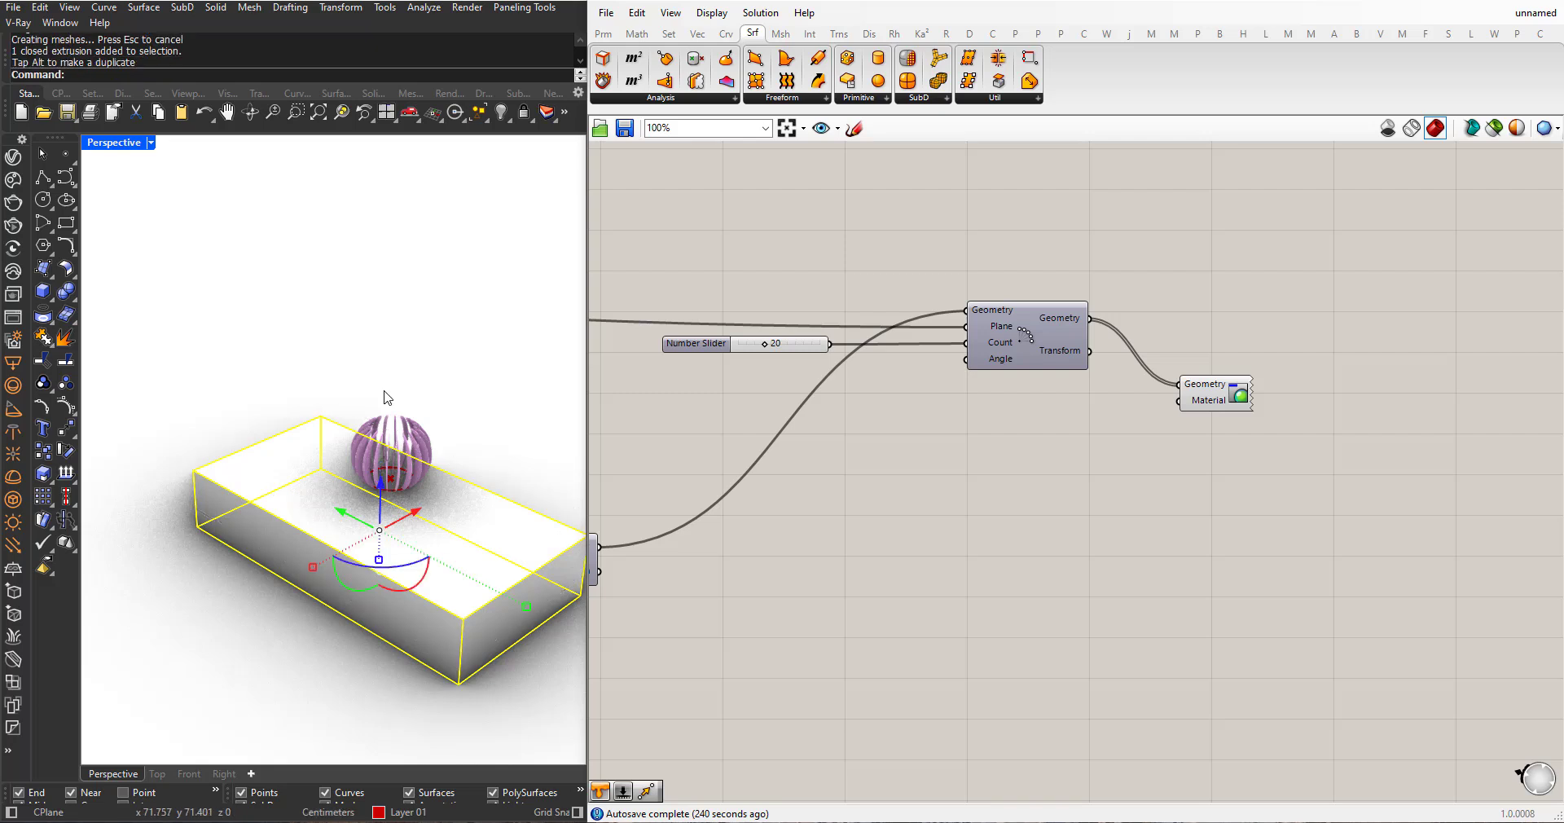
click(386, 378)
- Reduce the box's height and reposition it vertically so its top face sits directly beneath the crescent array
scroll(435, 376, down, 4)
right_drag(457, 459, 366, 464)
click(388, 568)
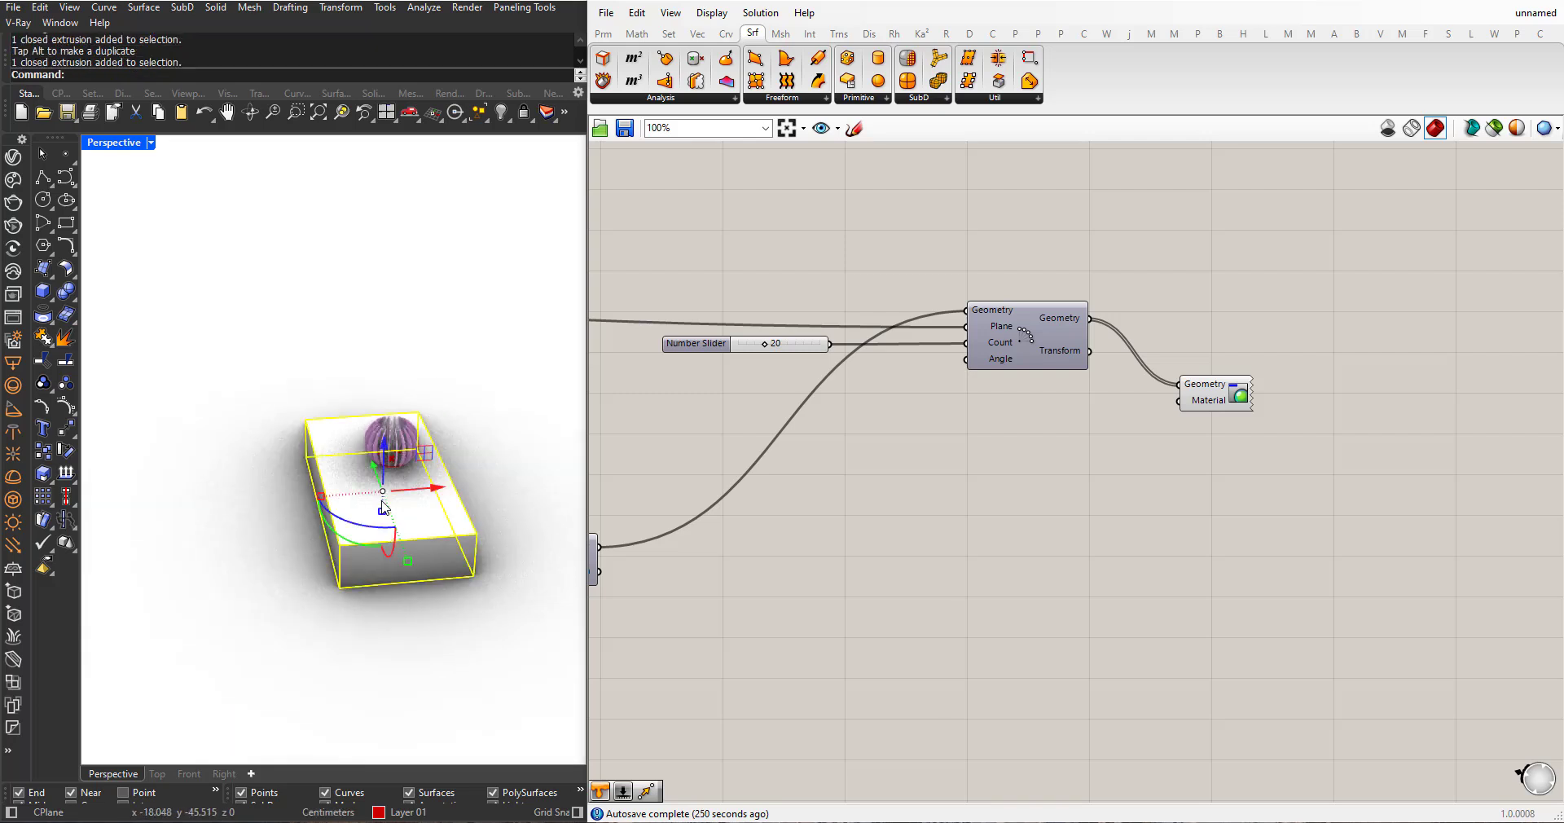
scroll(374, 538, up, 2)
right_drag(369, 525, 397, 484)
drag(390, 471, 391, 343)
click(331, 332)
right_drag(332, 331, 376, 483)
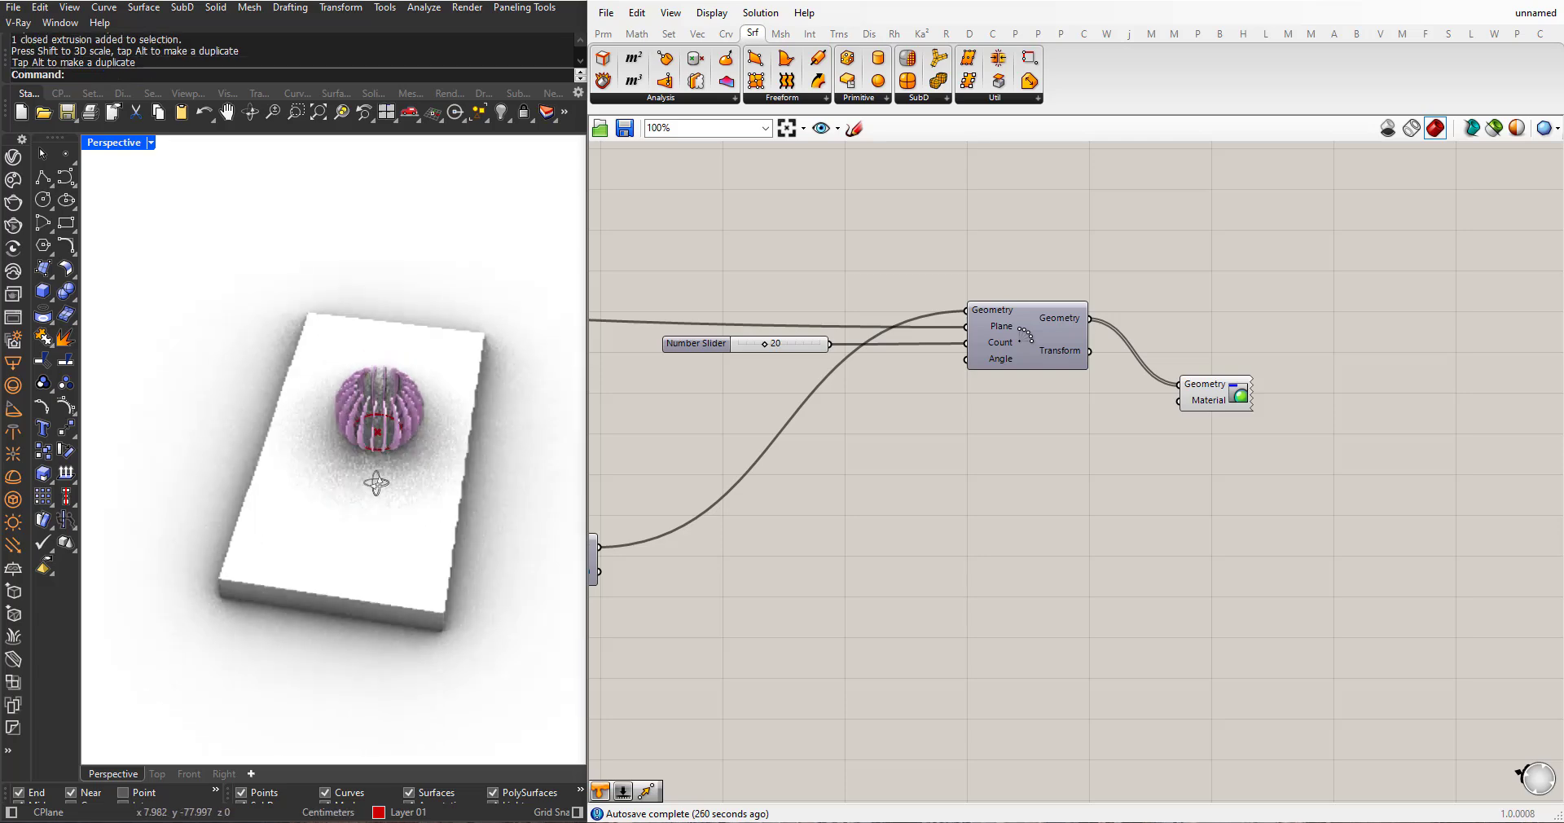
- Add a Colour Swatch component and connect it to the Custom Preview's Material input
scroll(375, 482, up, 10)
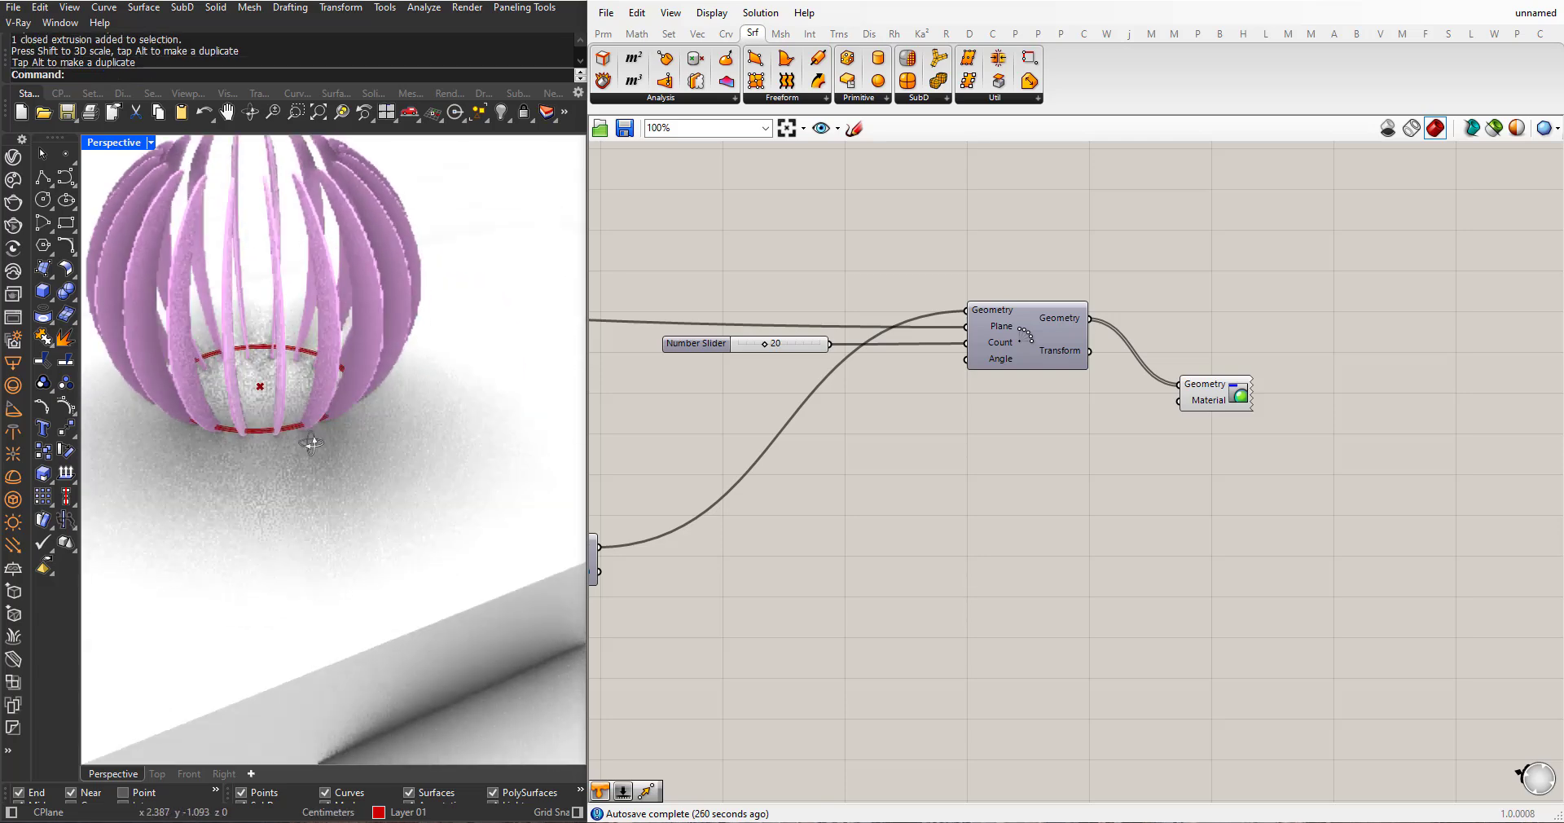
scroll(312, 443, down, 5)
scroll(468, 492, up, 5)
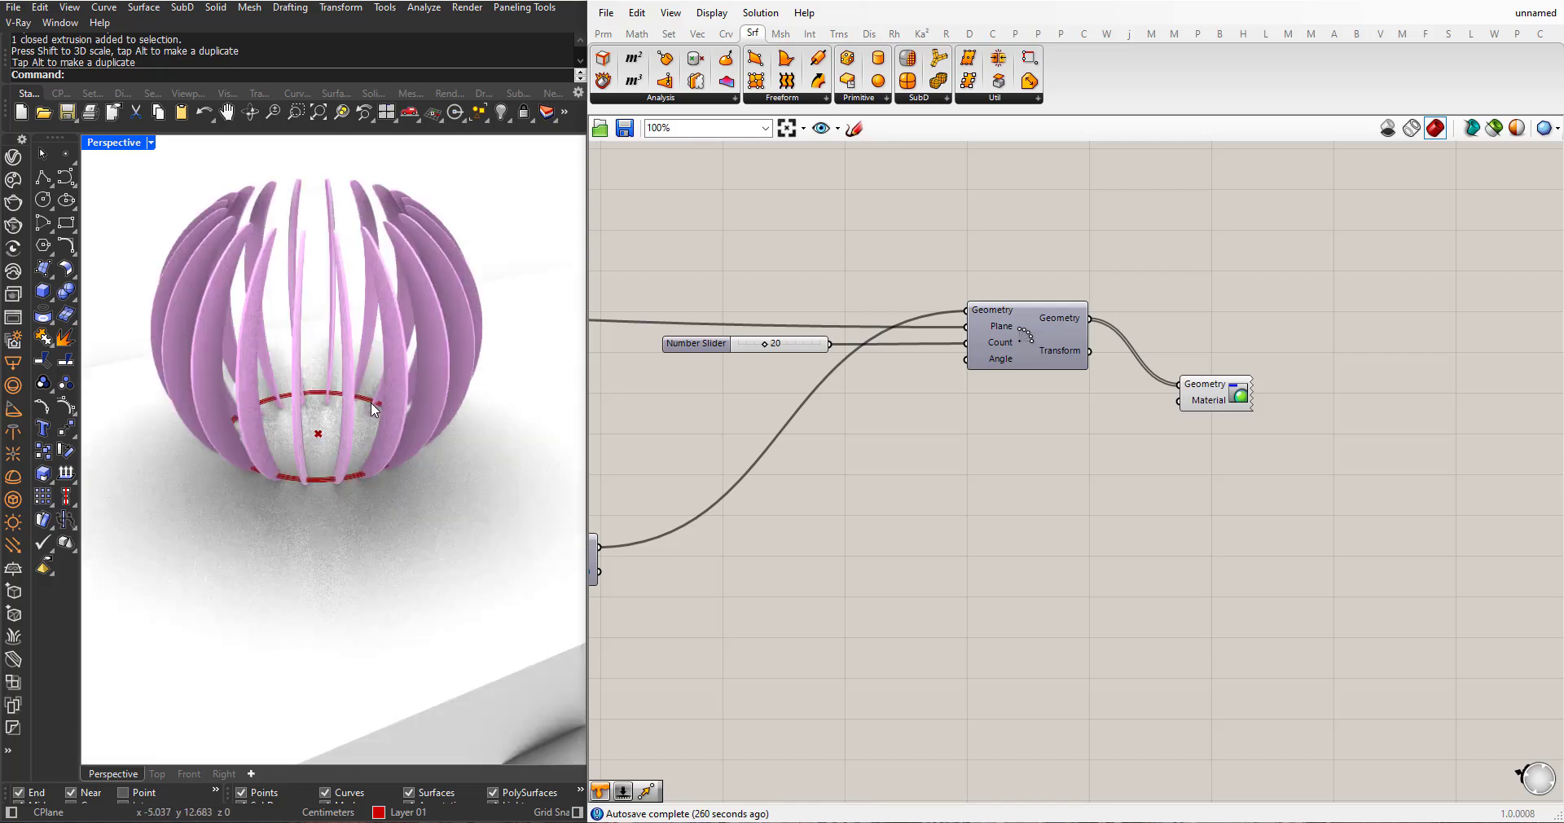
double_click(1038, 492)
text(sw)
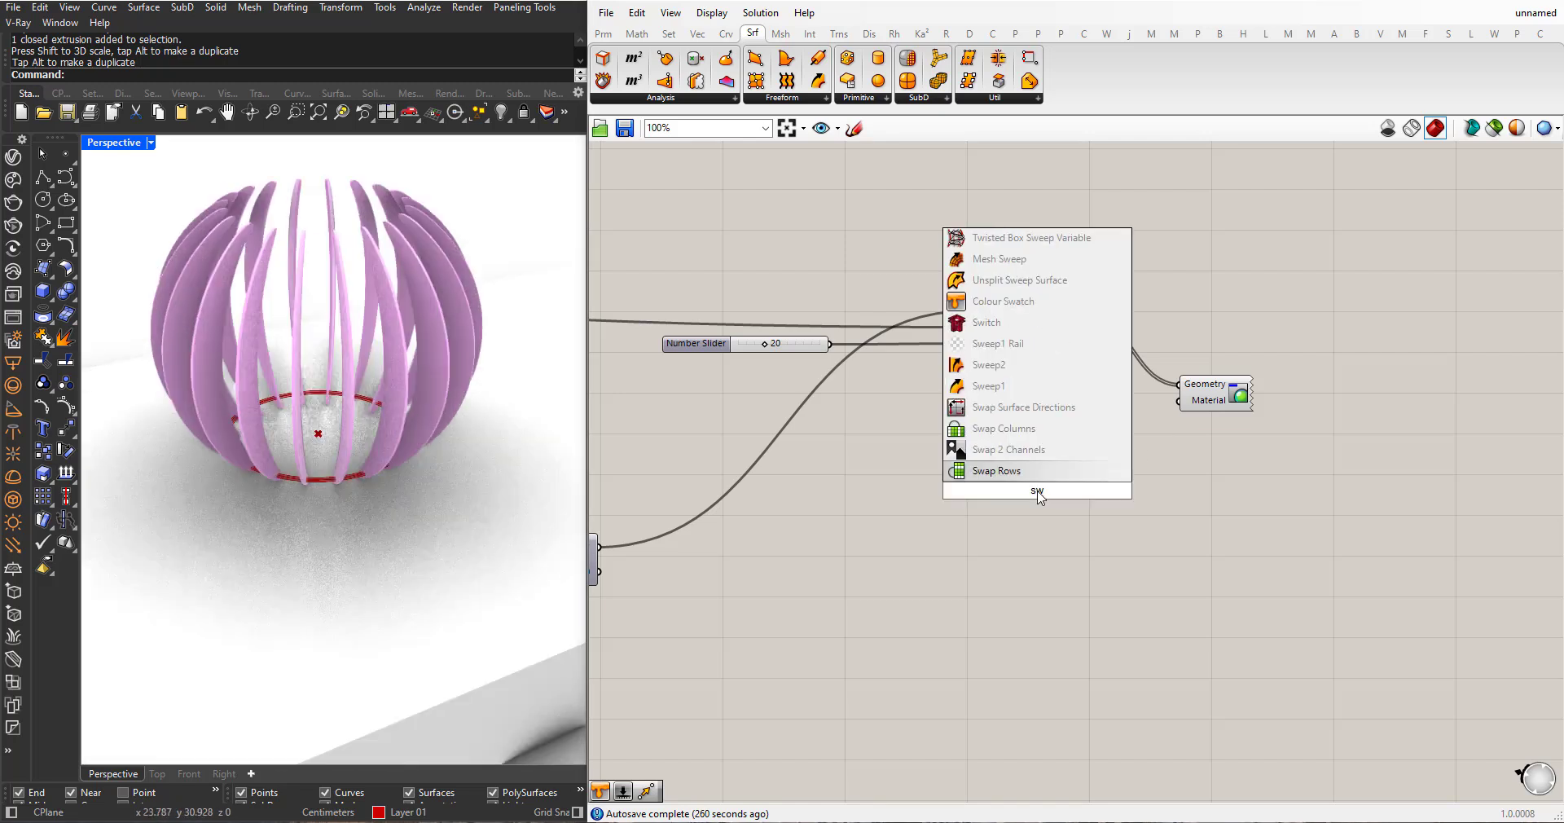
click(990, 300)
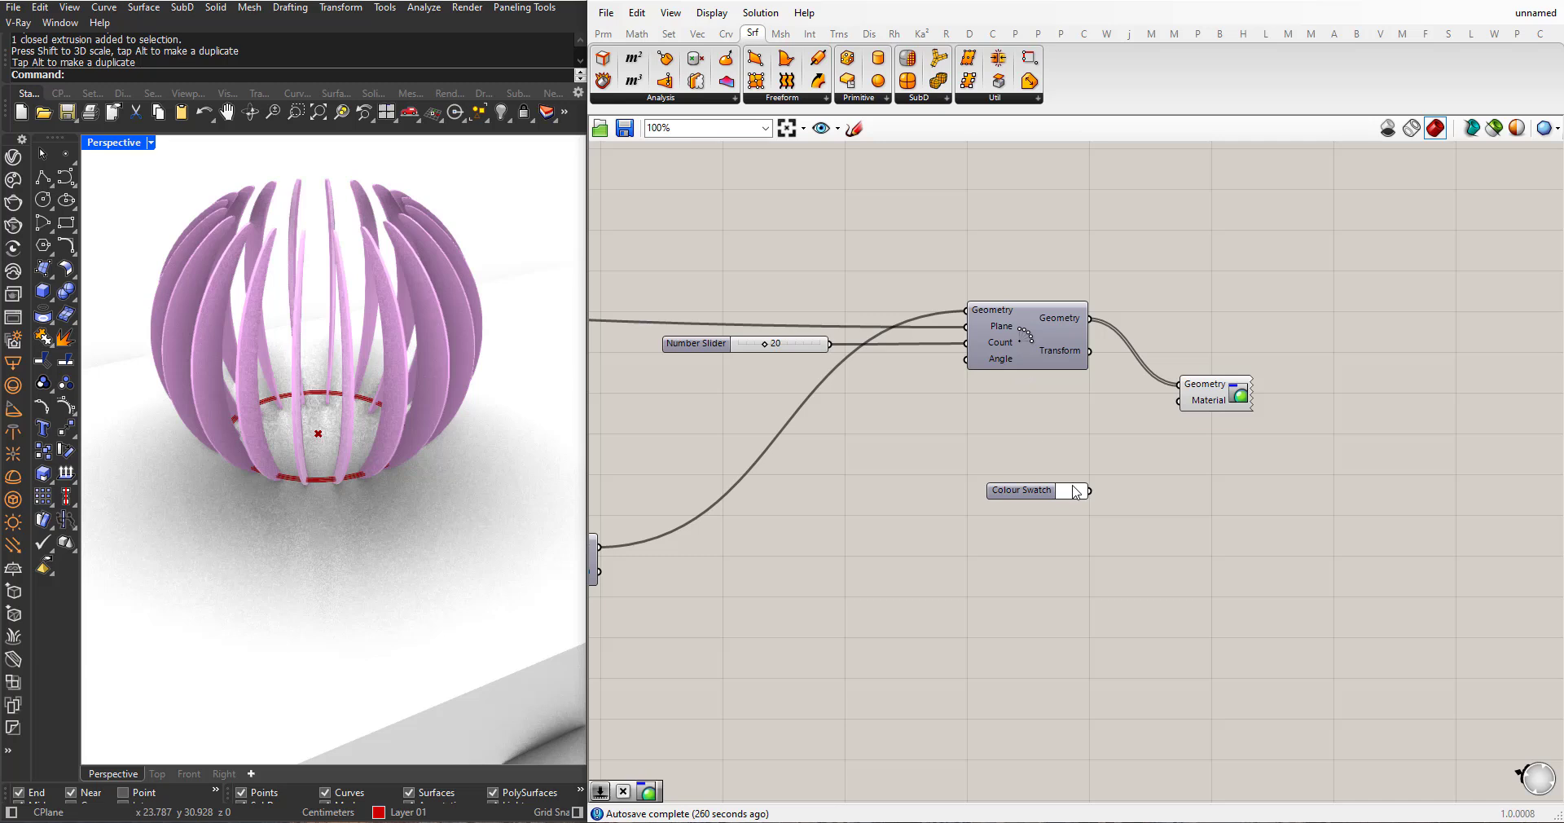
drag(1089, 491, 1179, 401)
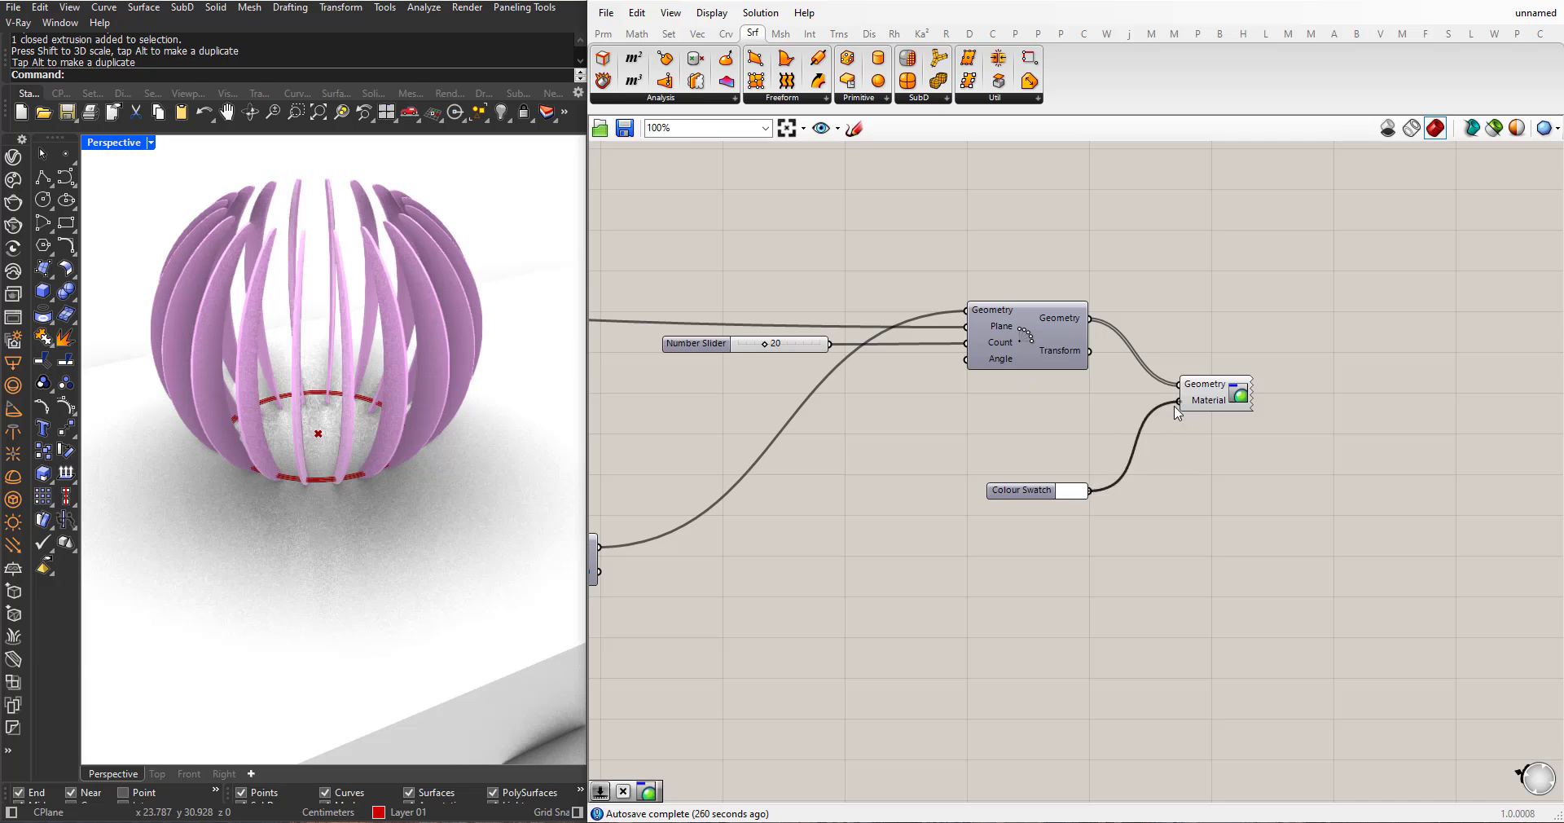
- Set the swatch colour to a light orange wood tone with hue 36°, saturation 65 and value 81, and place the swatch beside the Custom Preview
click(1077, 492)
click(1141, 564)
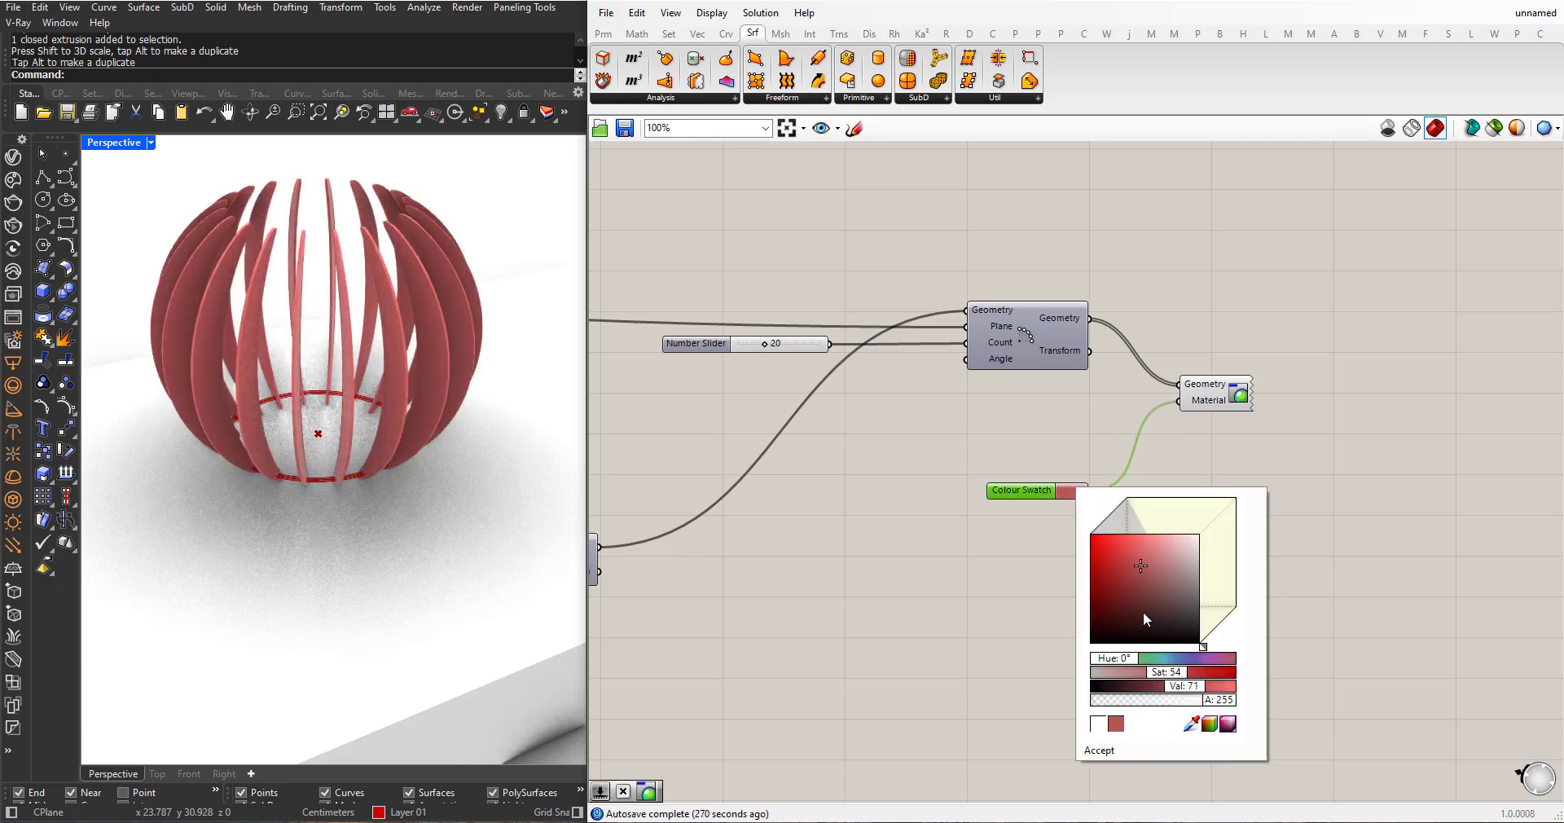
click(1139, 658)
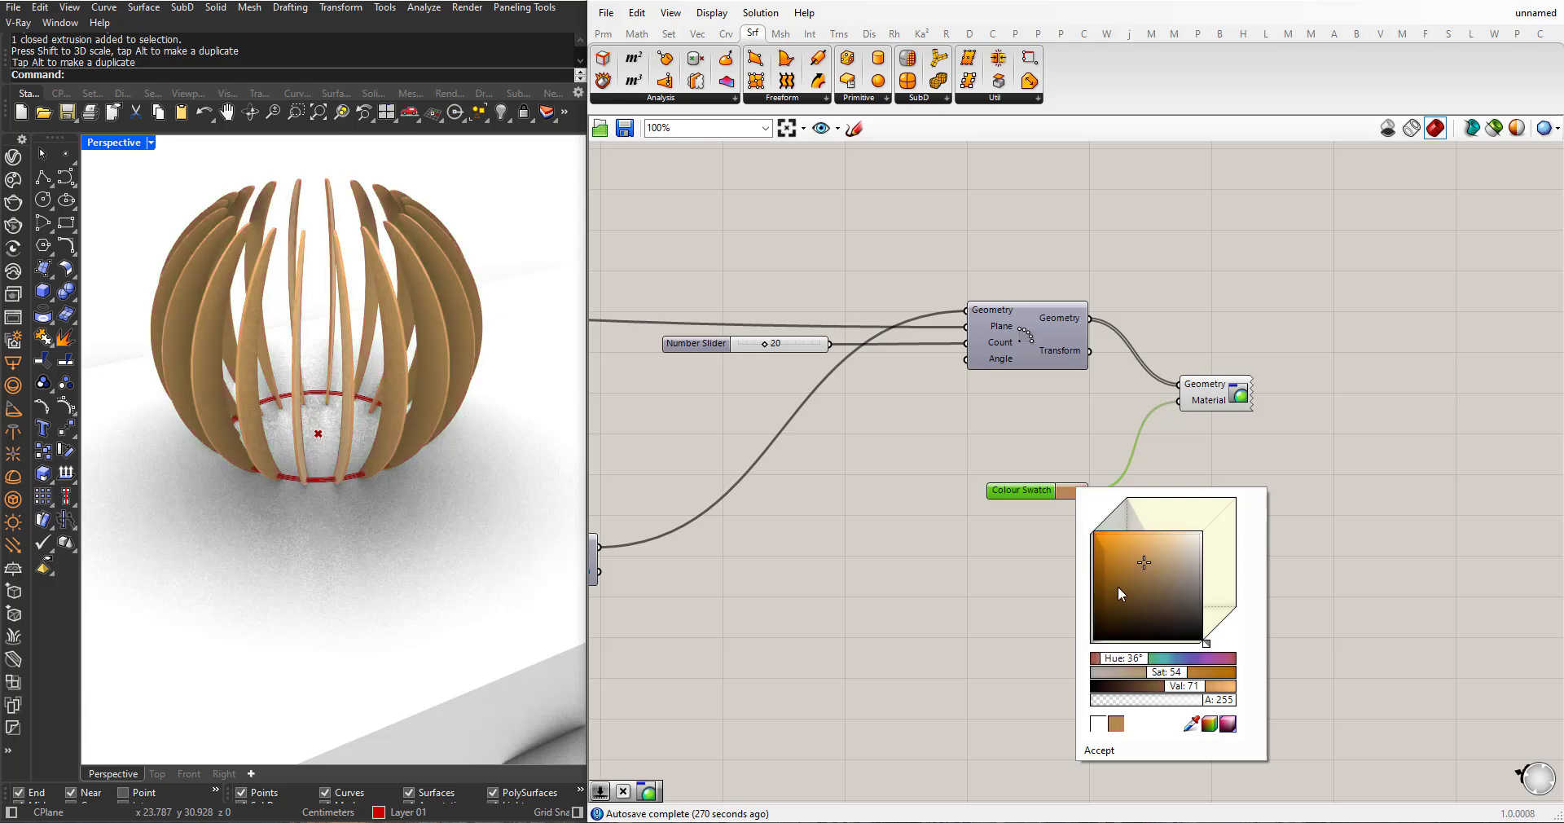
drag(1126, 570, 1150, 552)
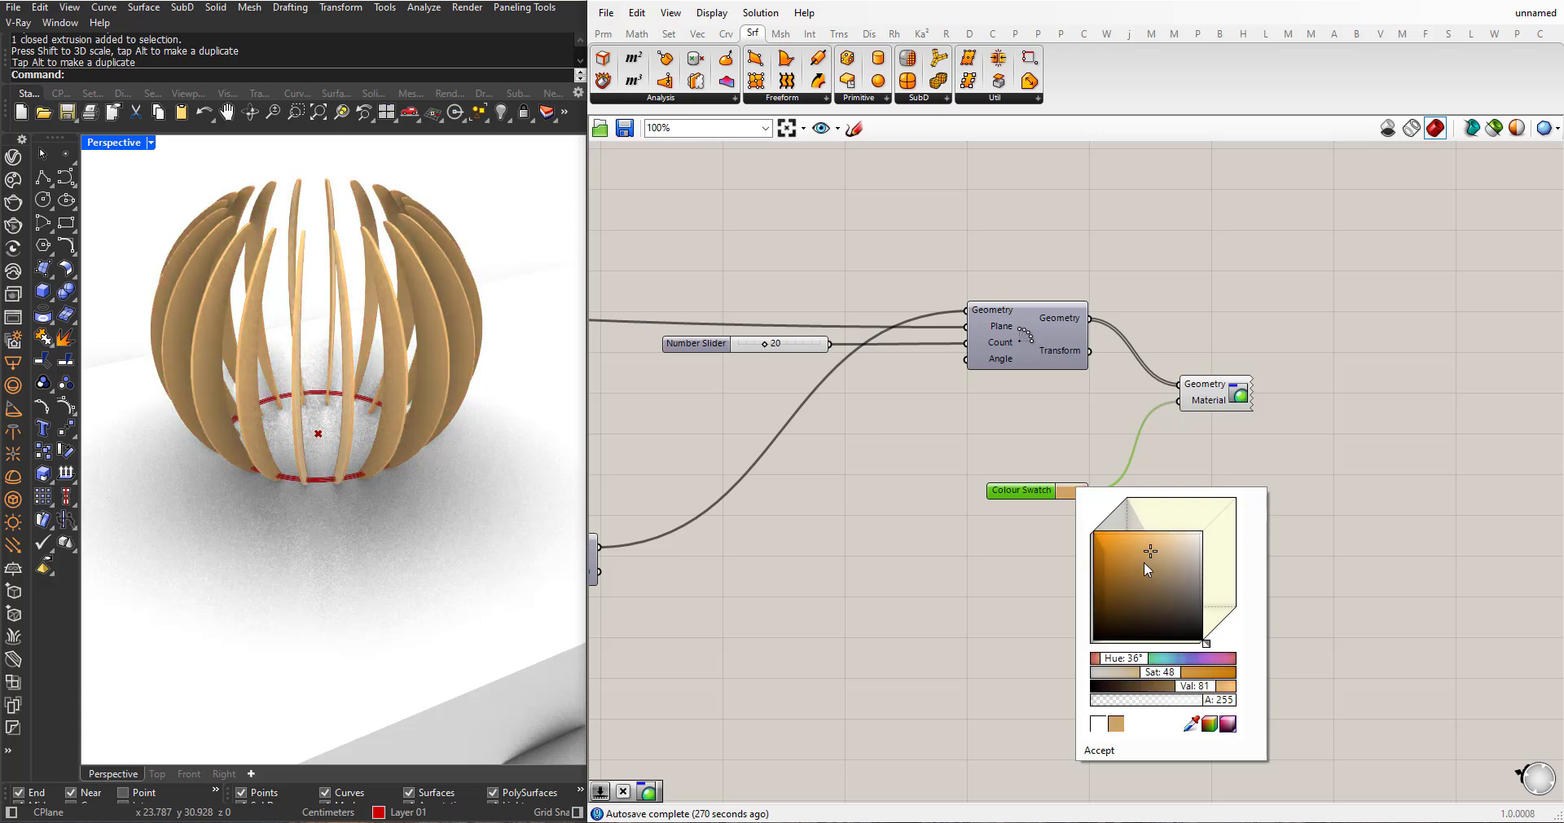
click(1139, 565)
click(1132, 551)
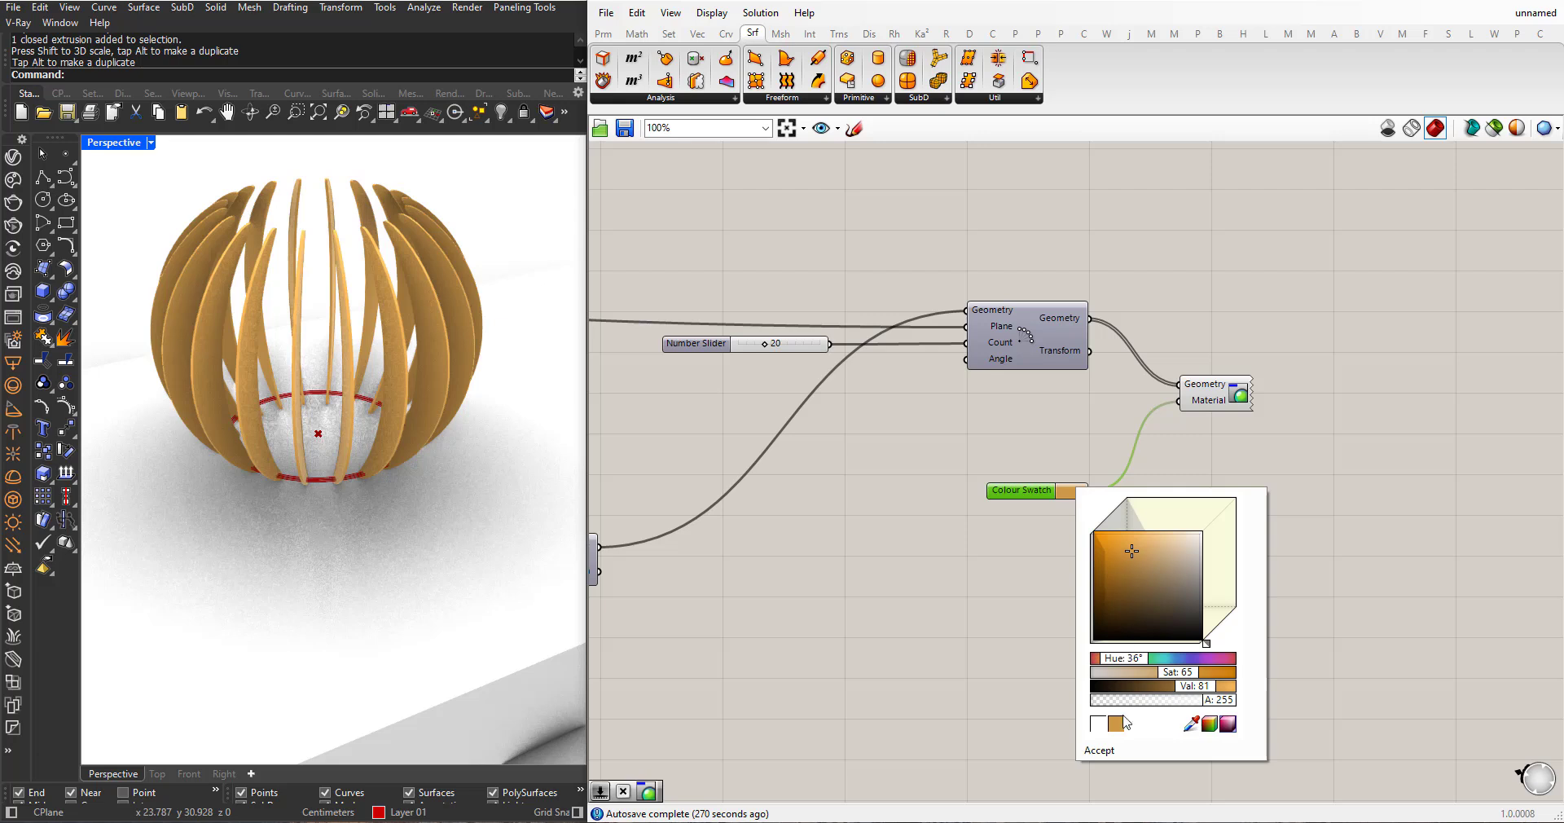
click(1105, 752)
drag(1032, 501, 1082, 462)
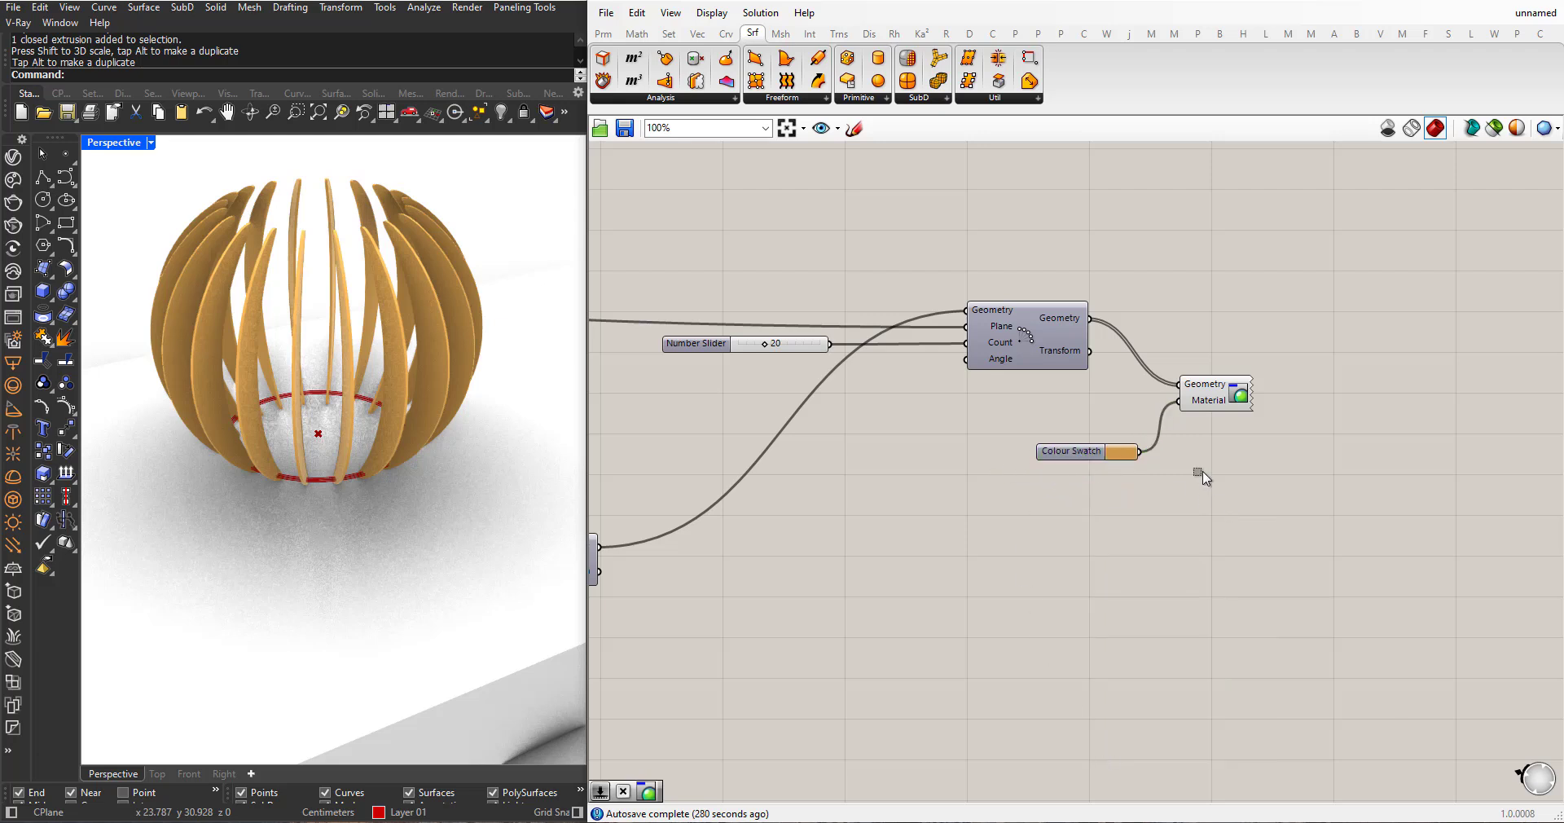
- Duplicate the Custom Preview with its Colour Swatch and move the copies toward the base ring's part of the definition
drag(1308, 499, 1116, 350)
key(ctrl+c)
key(ctrl+v)
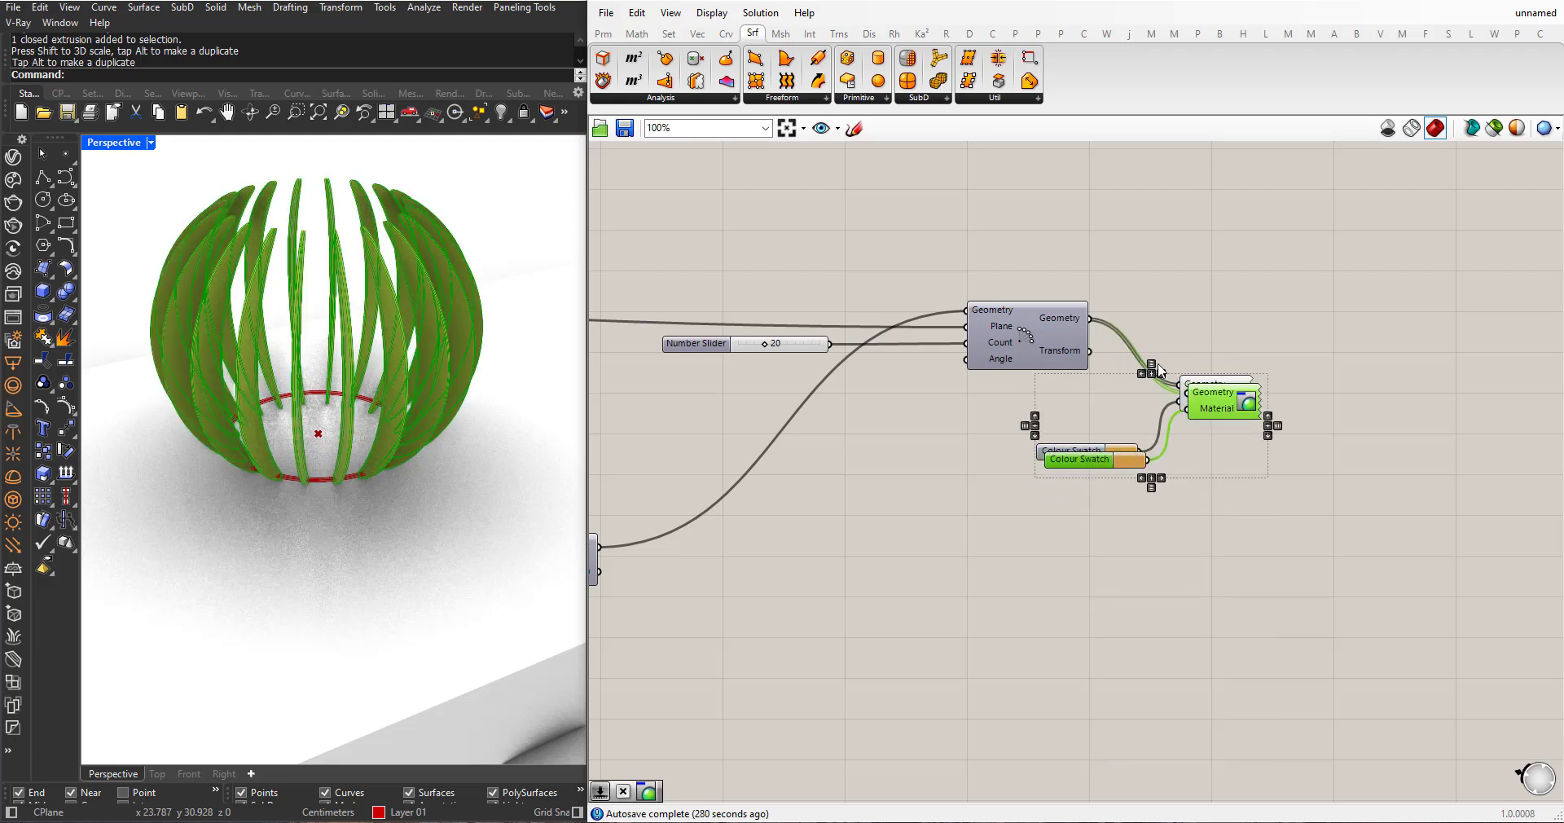
drag(1203, 401, 730, 526)
- Connect the base ring's Extrusion output to the duplicated Custom Preview's Geometry input, replacing the Polar Array connection
scroll(1237, 334, down, 6)
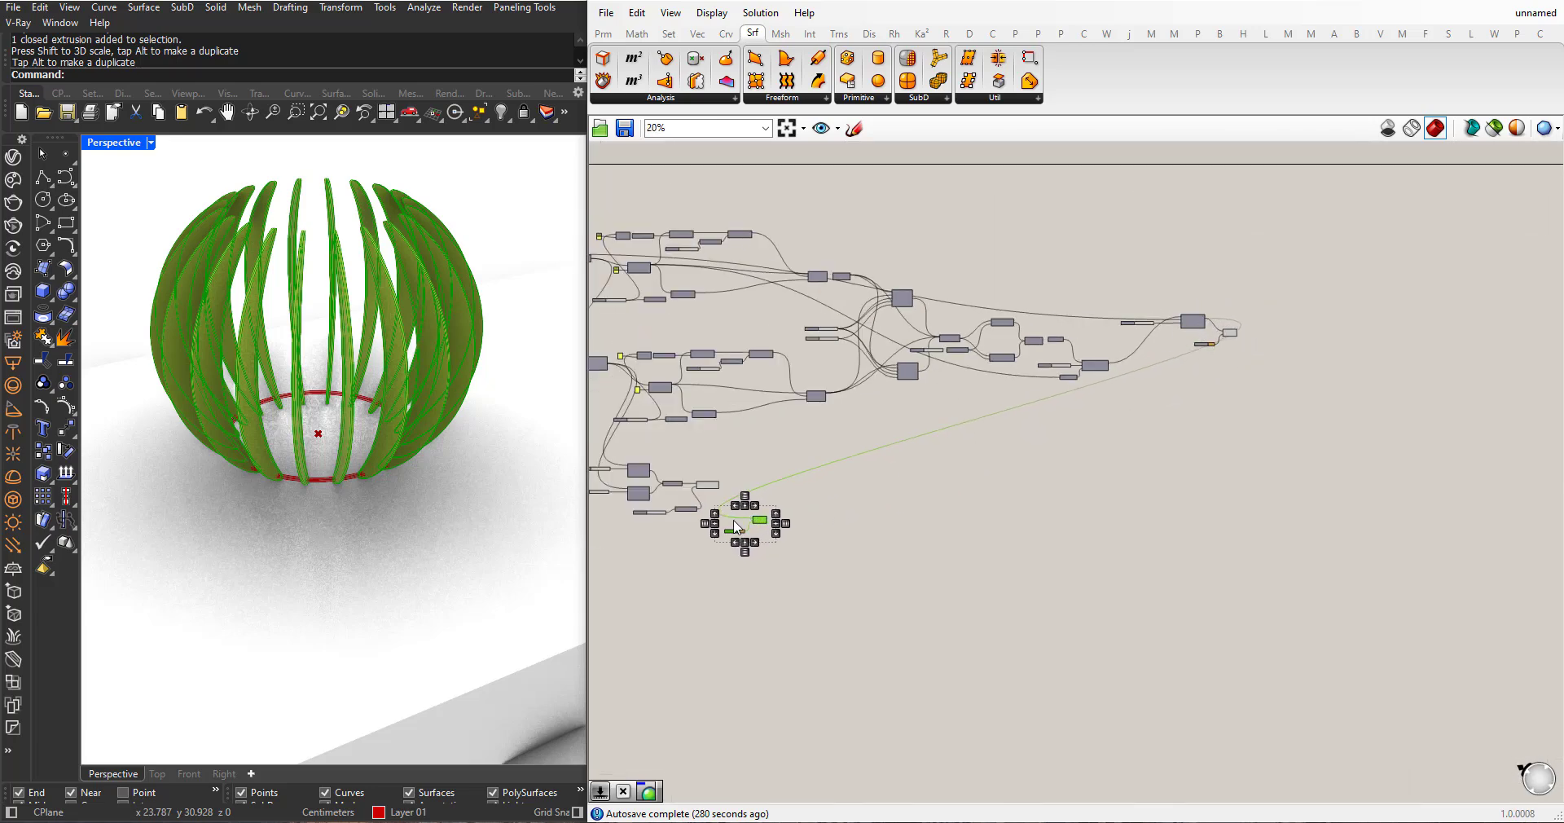
scroll(727, 528, up, 3)
scroll(693, 506, up, 3)
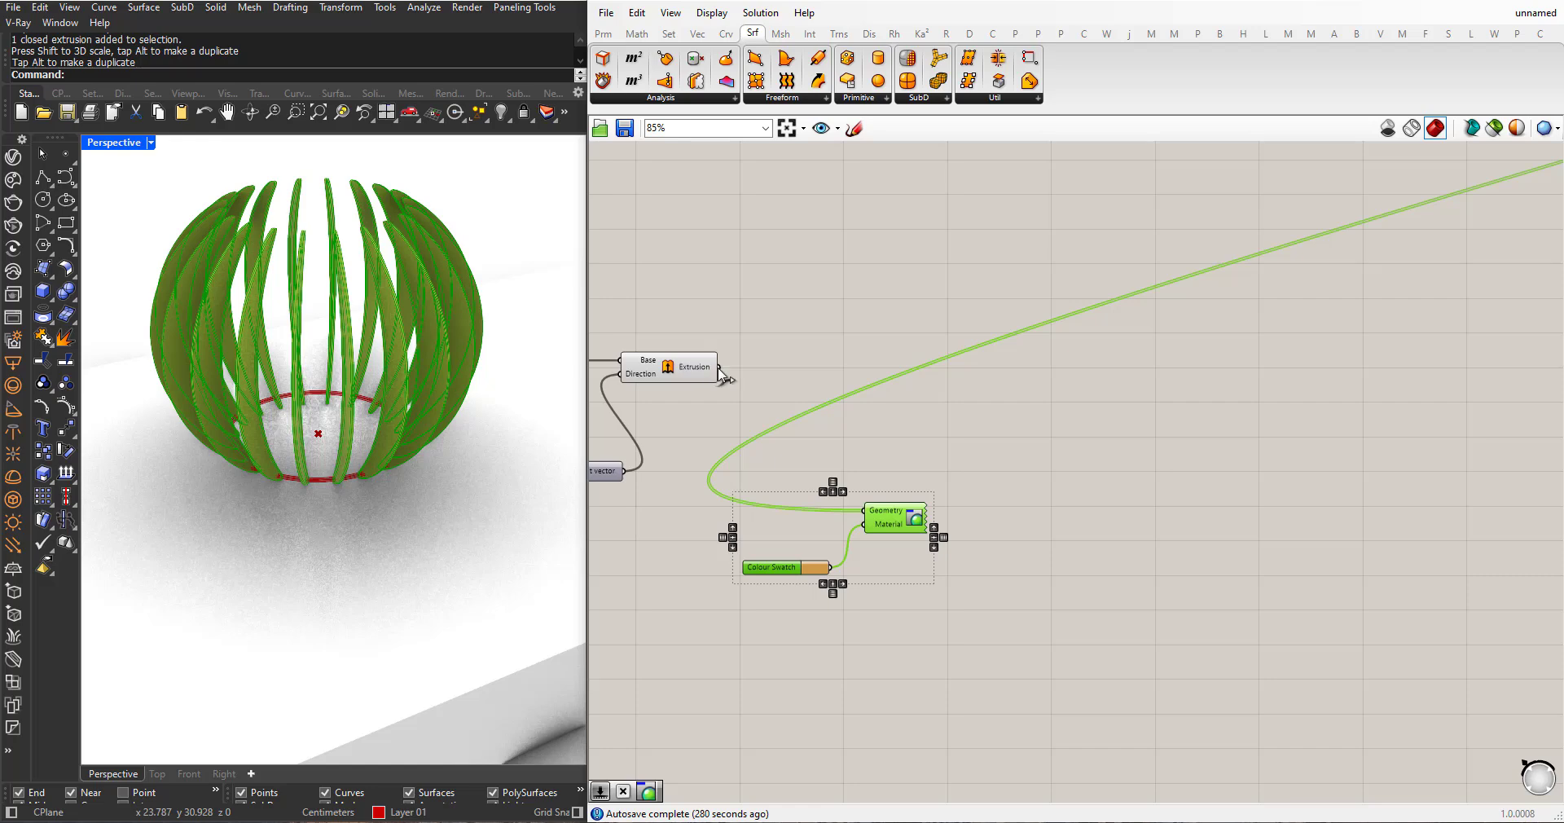
drag(721, 376, 720, 368)
click(900, 439)
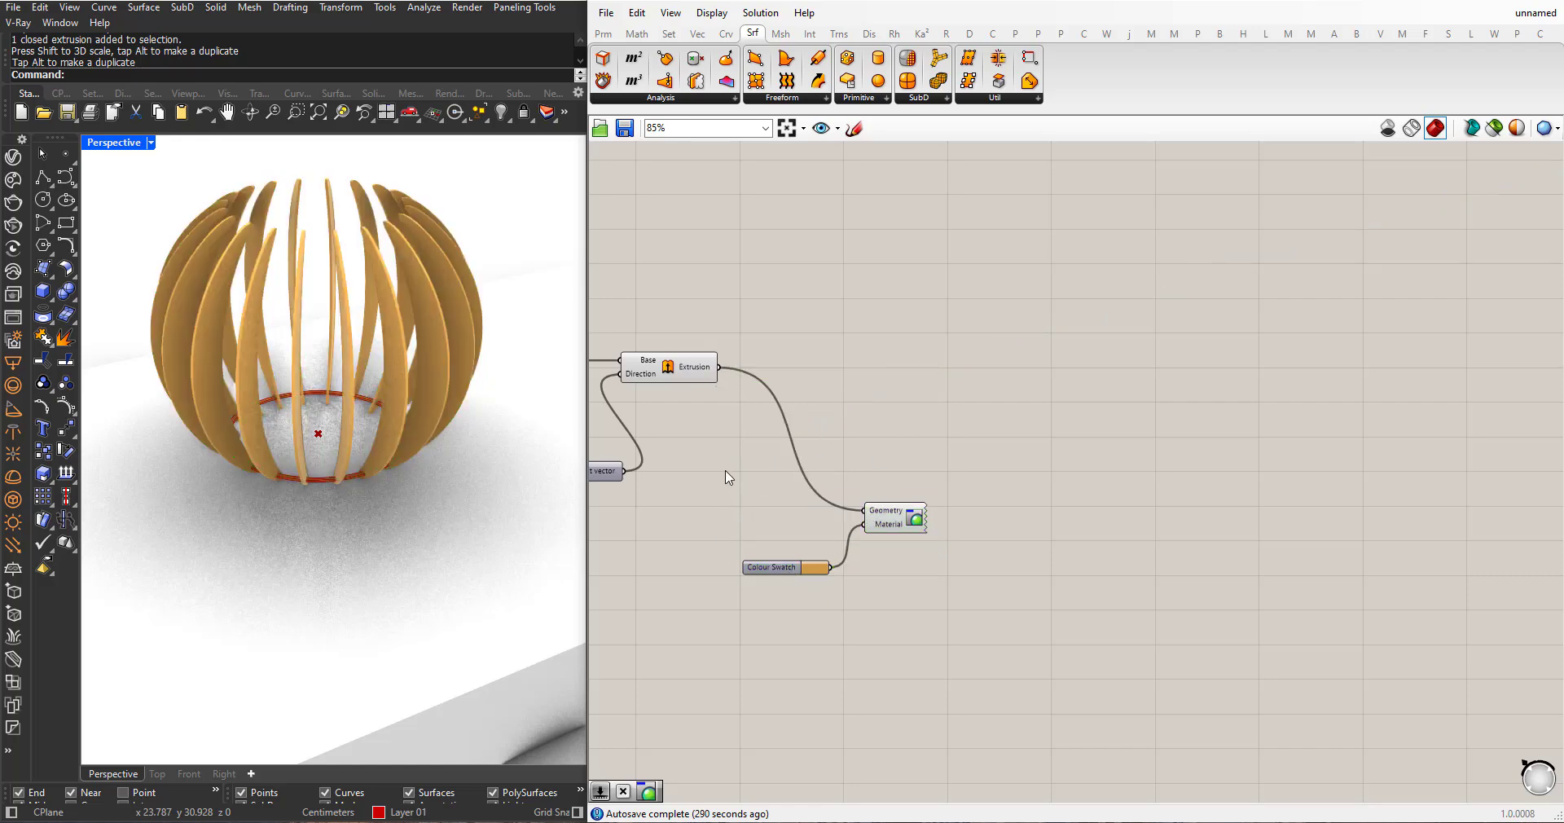
- Turn off the default preview of the base ring's Extrusion component
click(664, 363)
middle_click(664, 358)
click(721, 310)
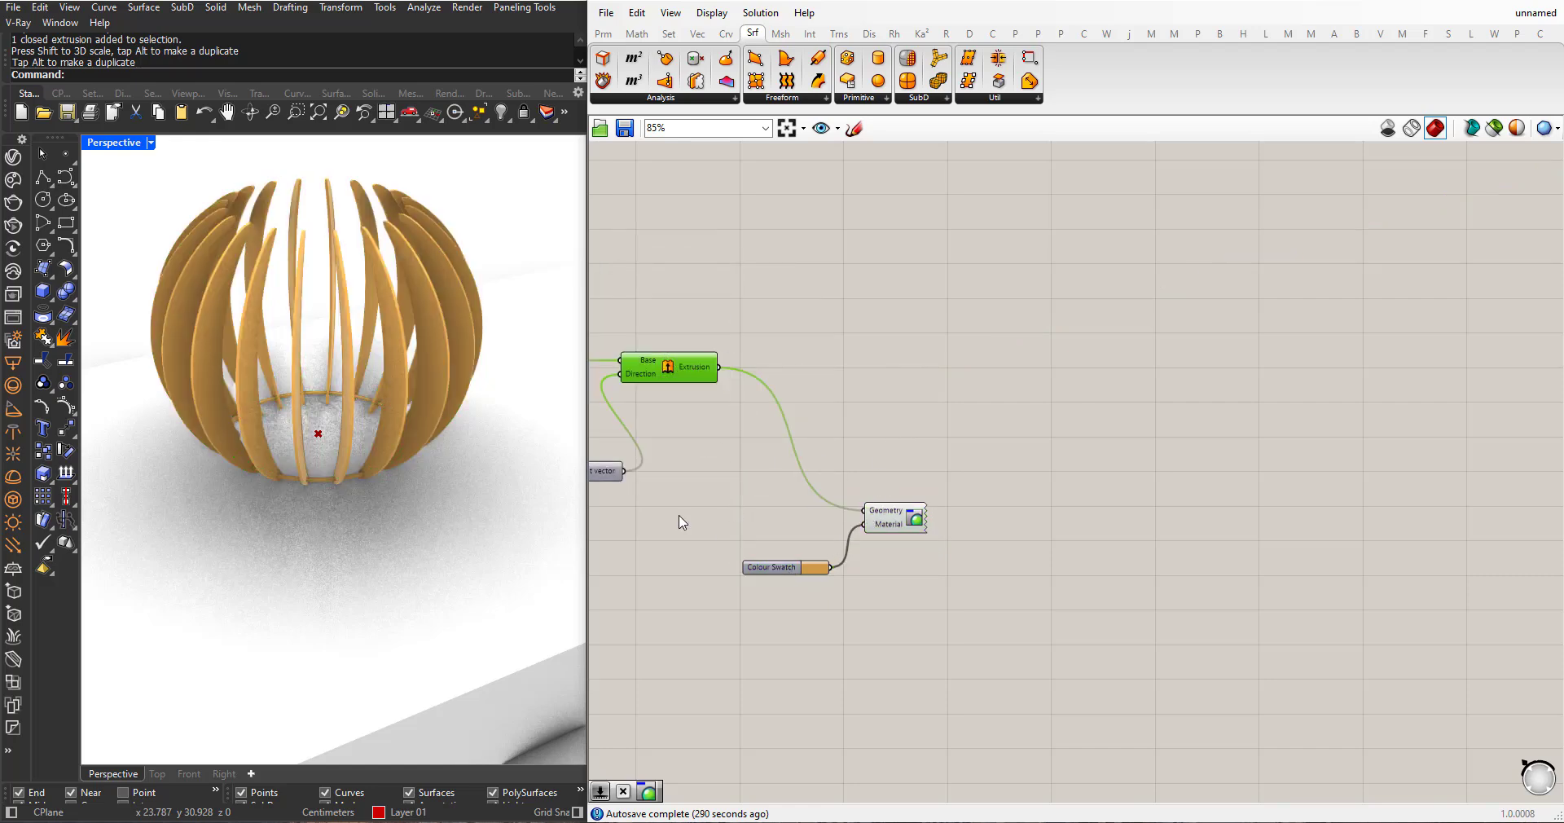
- Set the base ring's swatch colour to dark brown with hue 33°, saturation 75 and value 45
scroll(387, 487, up, 3)
click(824, 574)
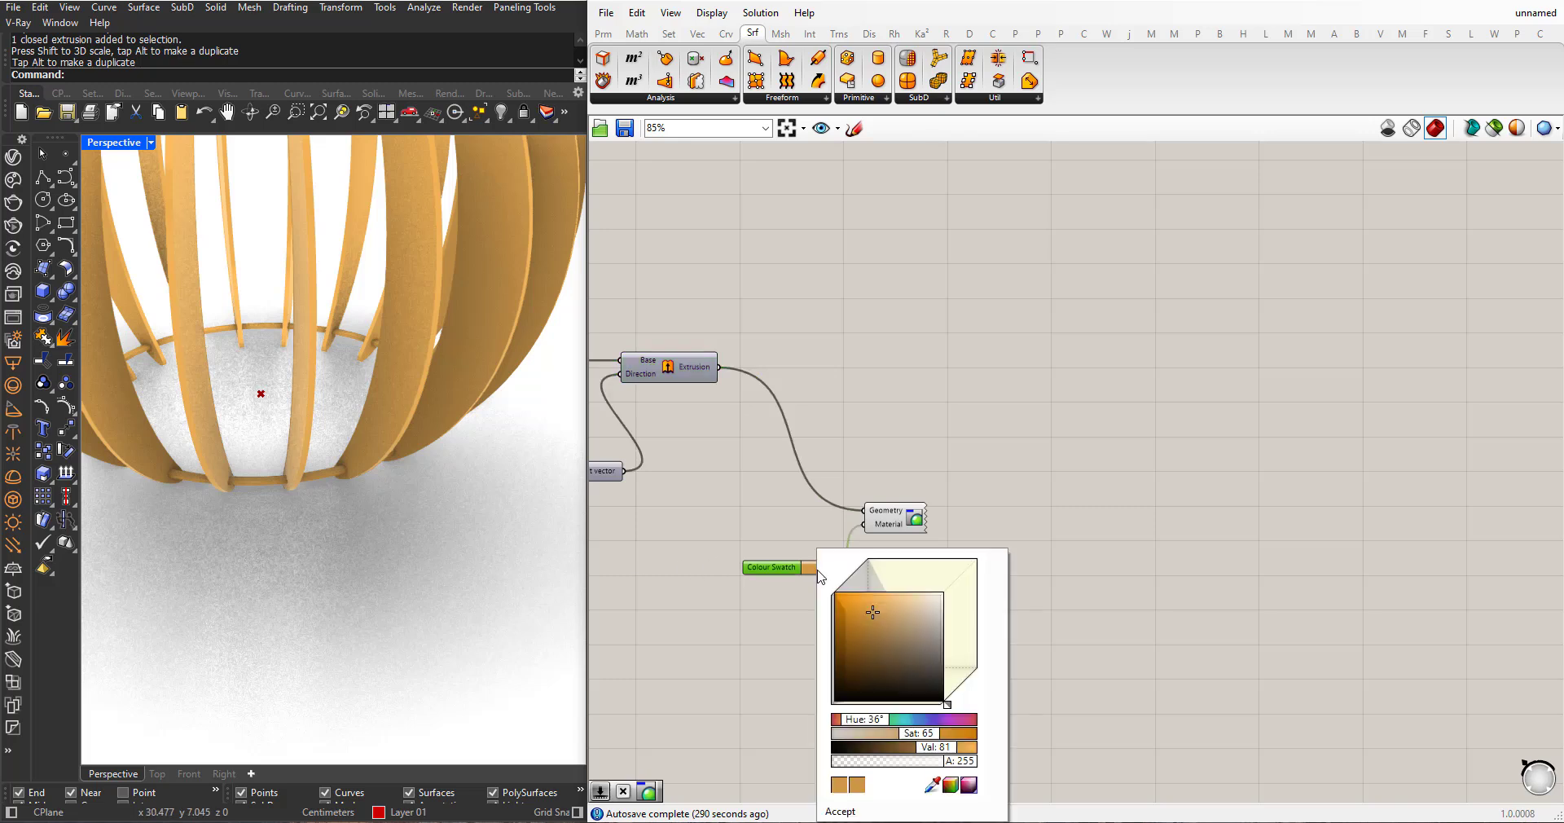
drag(873, 614, 863, 658)
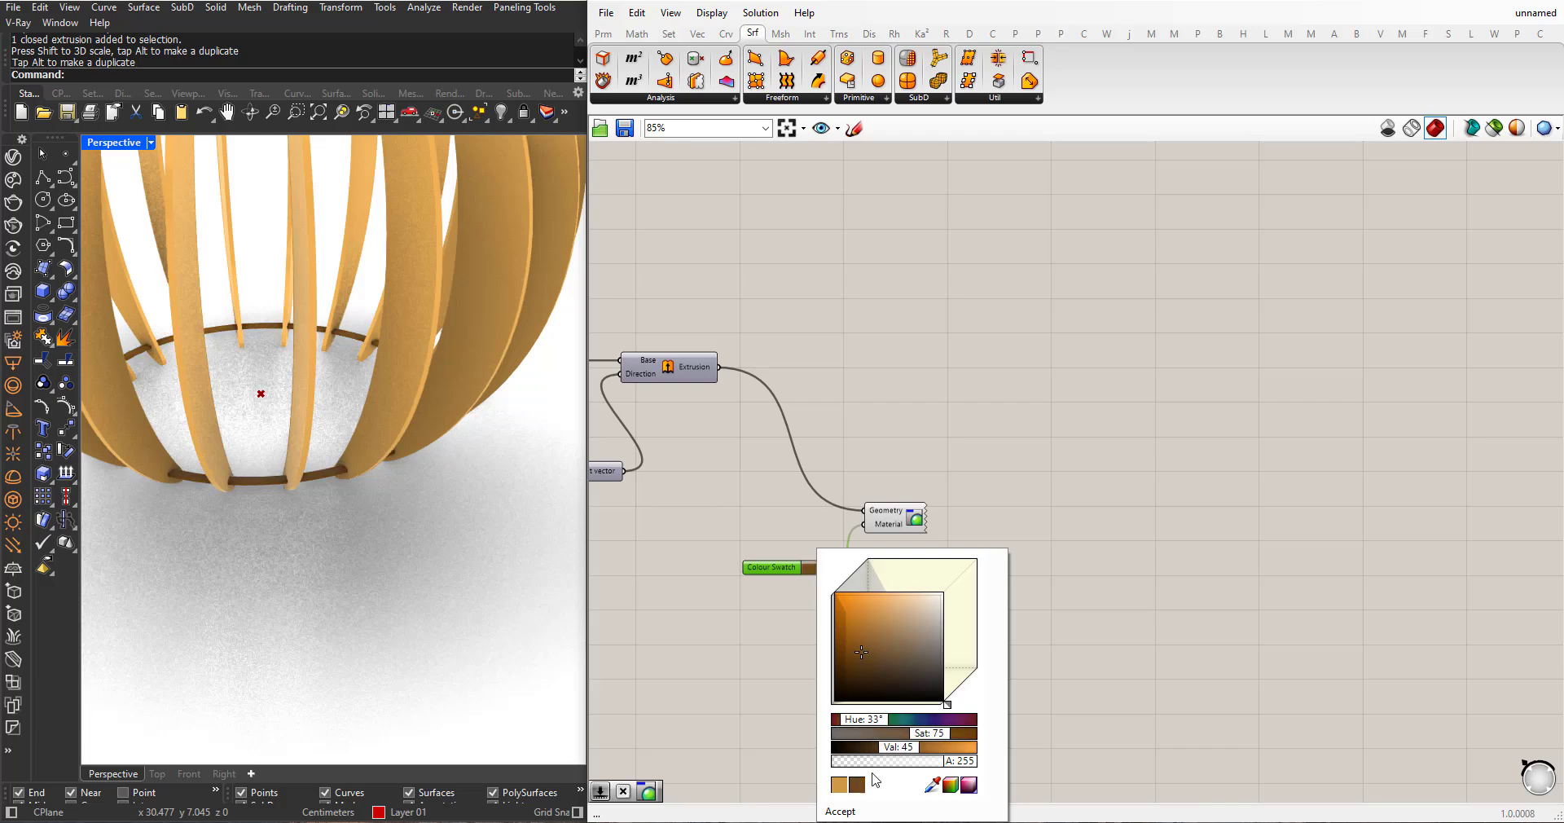
click(856, 810)
- Examine the coloured crescent array and base ring on the slab from several distances and angles
scroll(370, 559, down, 8)
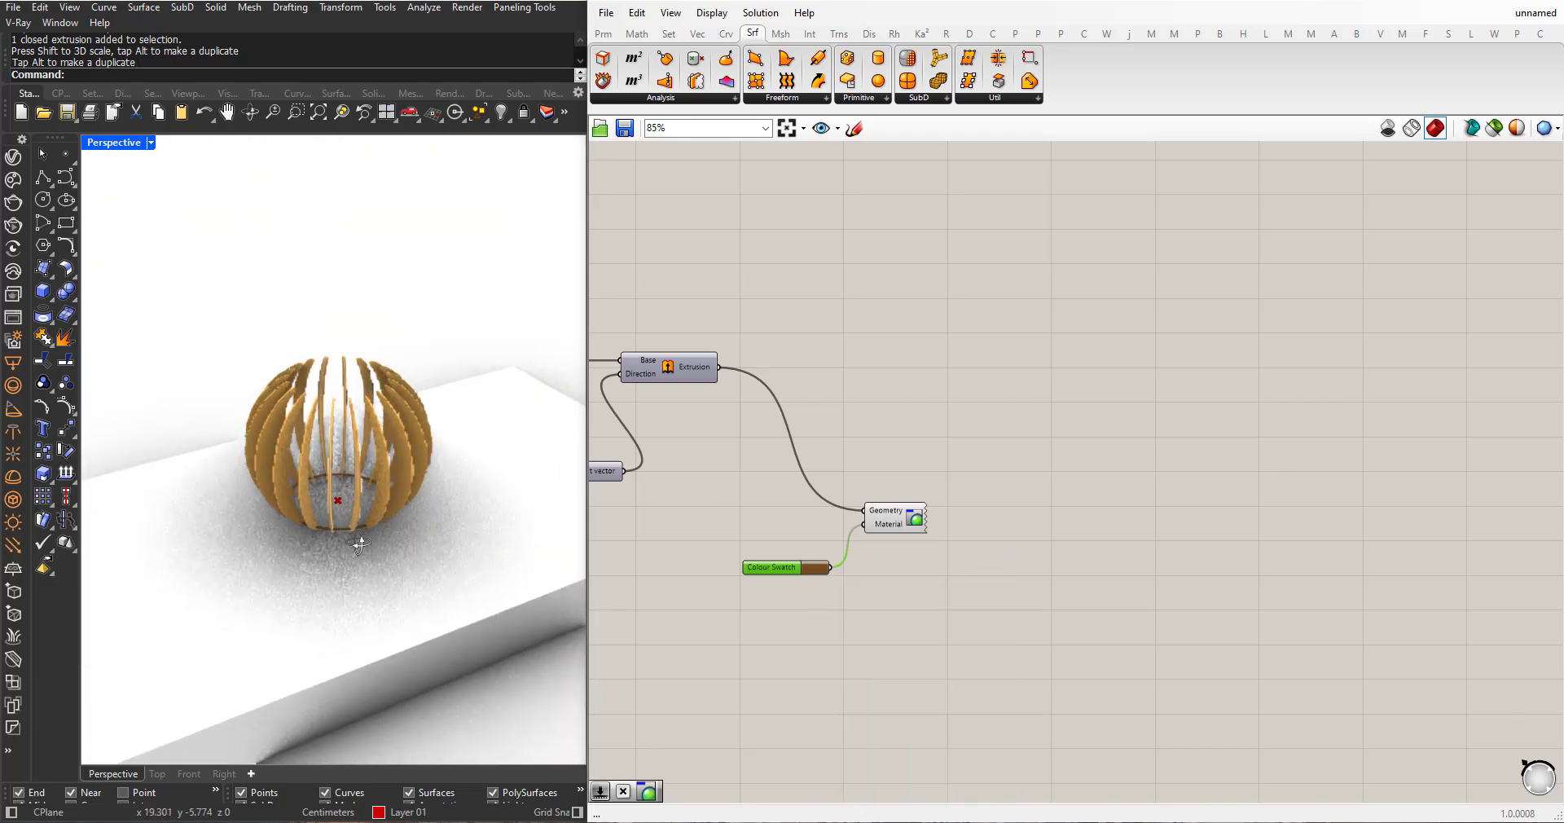
scroll(369, 497, up, 2)
scroll(368, 487, up, 3)
scroll(383, 473, down, 3)
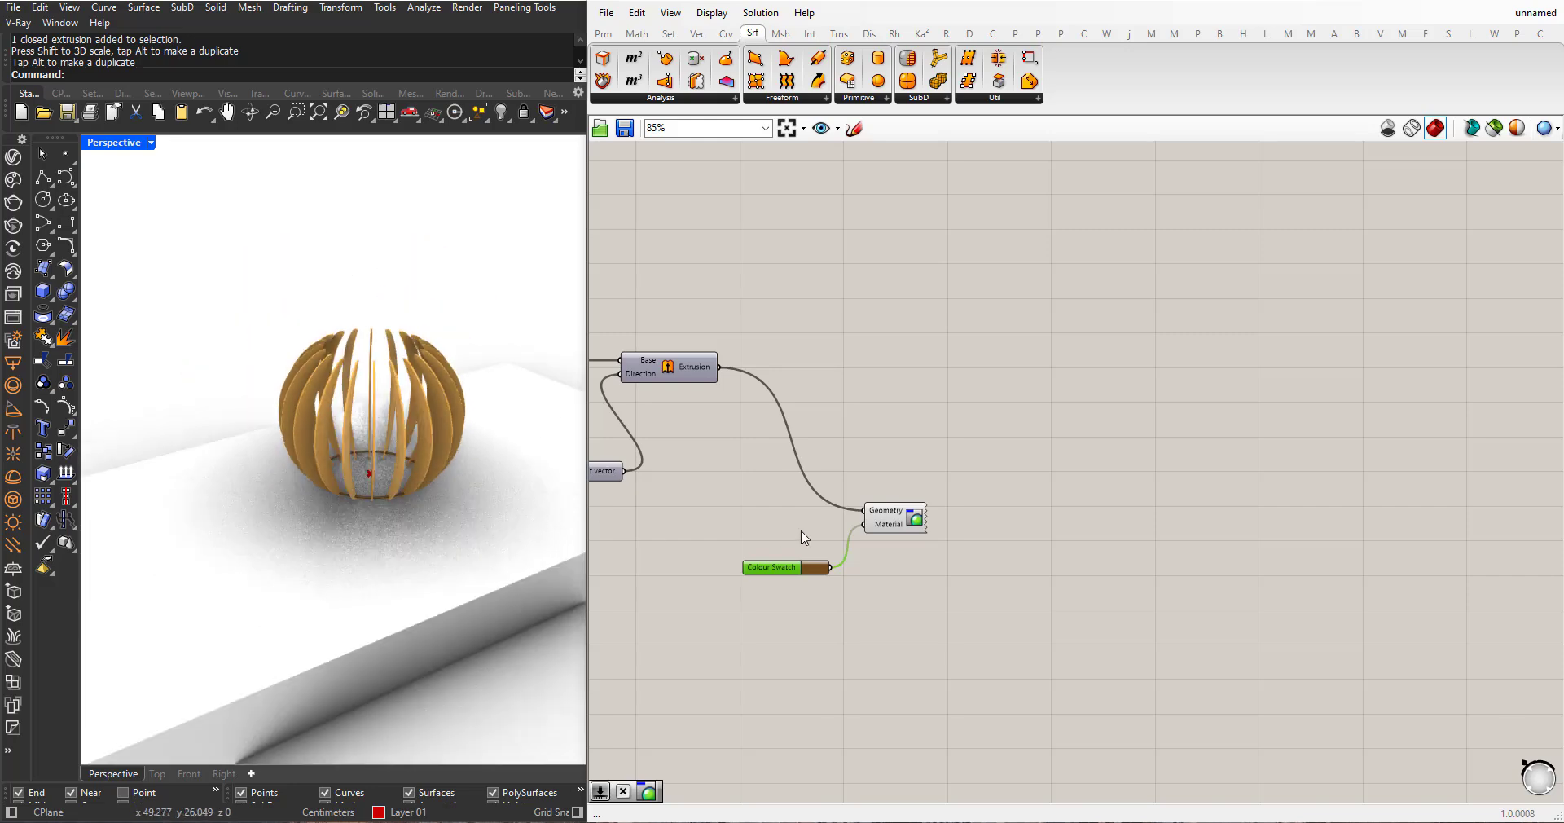
right_drag(800, 531, 957, 566)
scroll(1002, 501, down, 2)
right_drag(500, 439, 257, 494)
scroll(401, 497, down, 4)
scroll(355, 464, up, 3)
scroll(235, 474, up, 1)
scroll(236, 480, down, 5)
scroll(232, 490, up, 5)
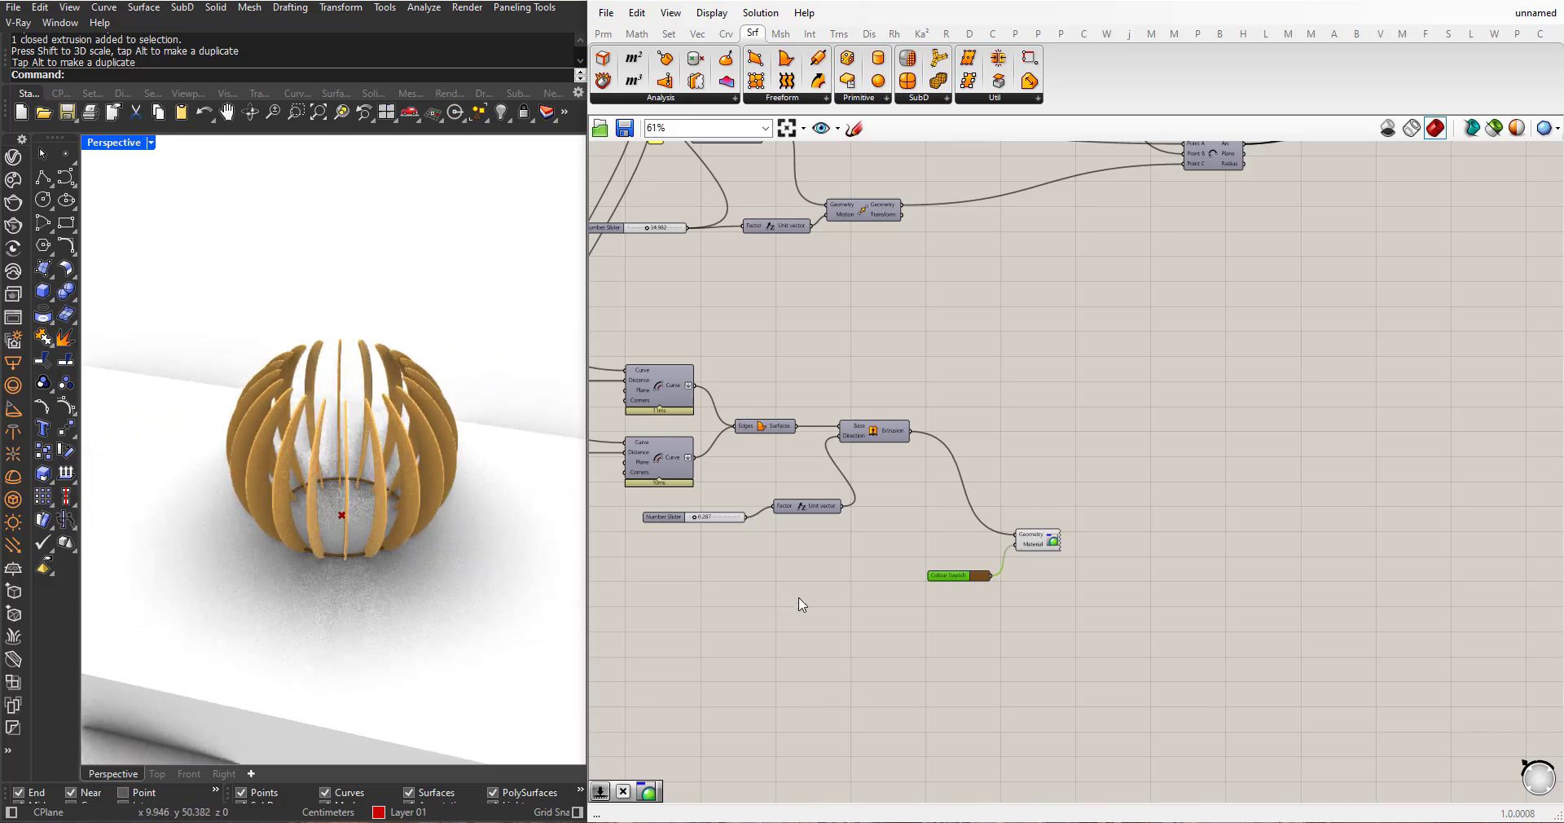
- Set the Polar Array's Count slider to 28
scroll(803, 603, down, 5)
scroll(808, 603, down, 2)
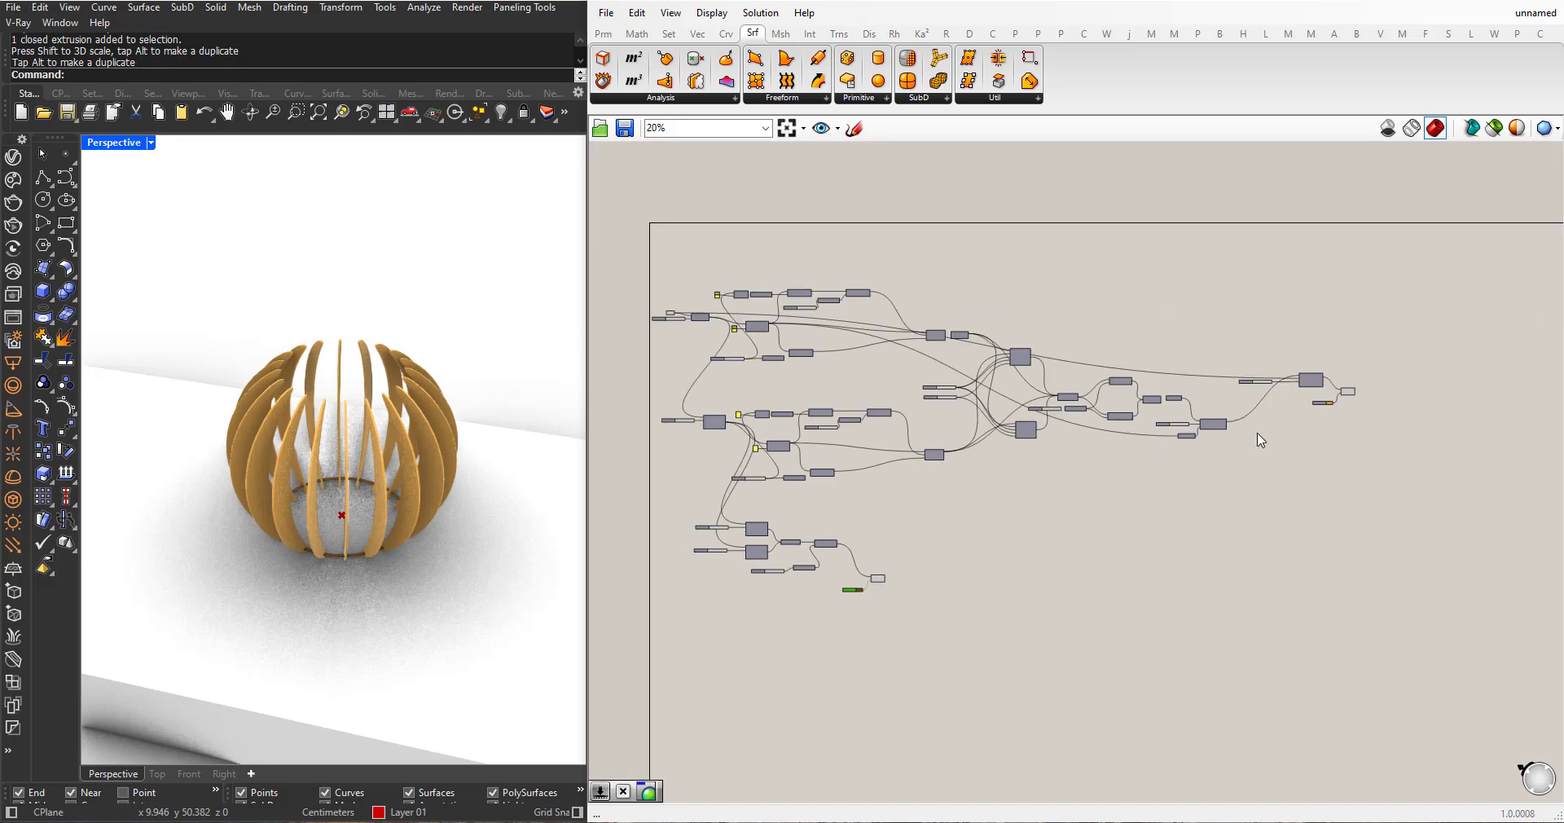
scroll(1261, 440, up, 10)
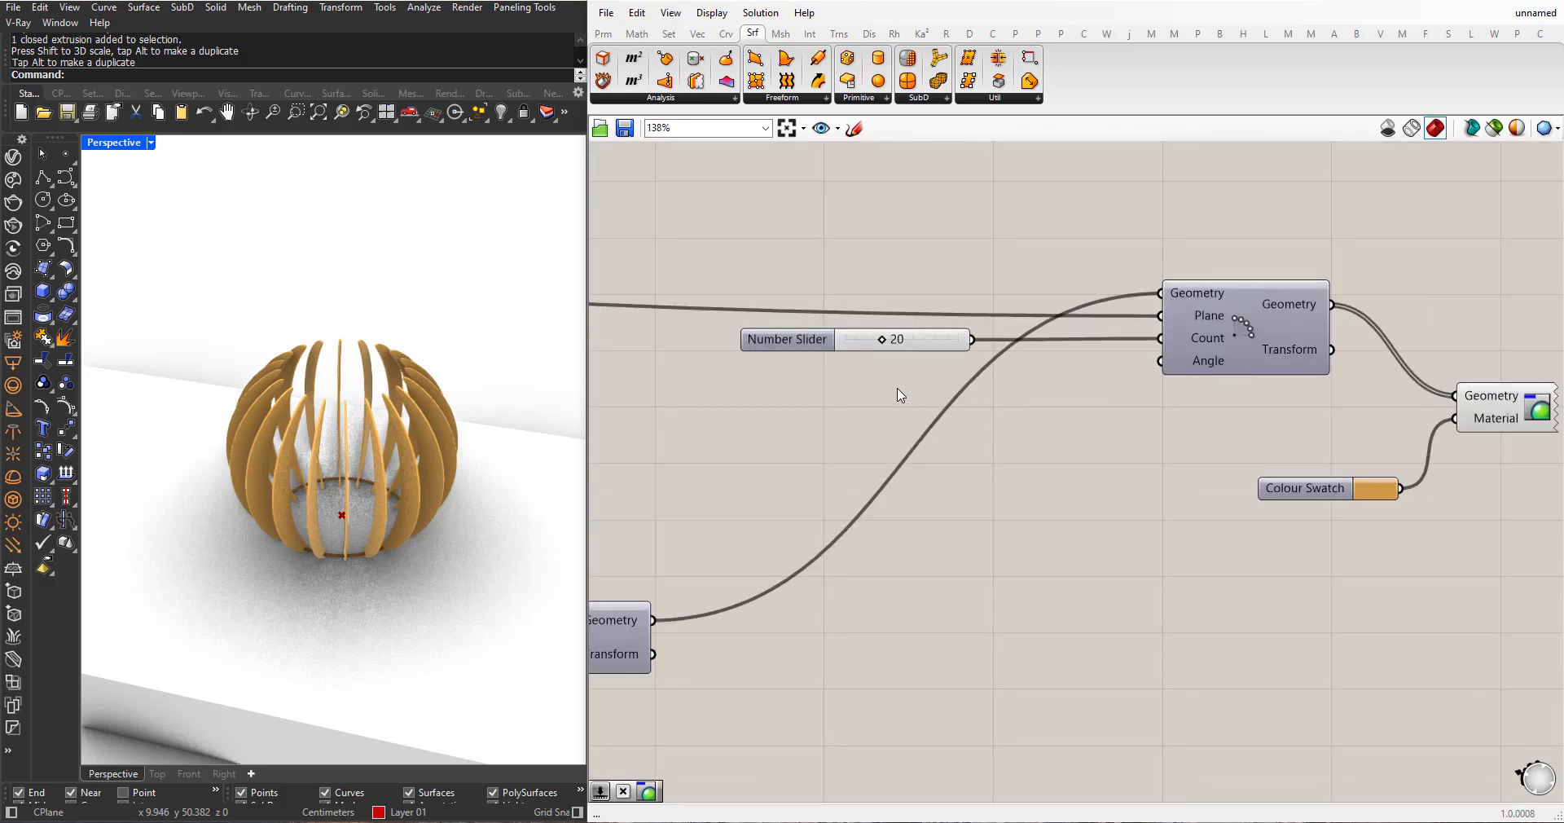
mouse_move(883, 340)
mouse_down()
mouse_move(931, 340)
mouse_move(895, 326)
mouse_up()
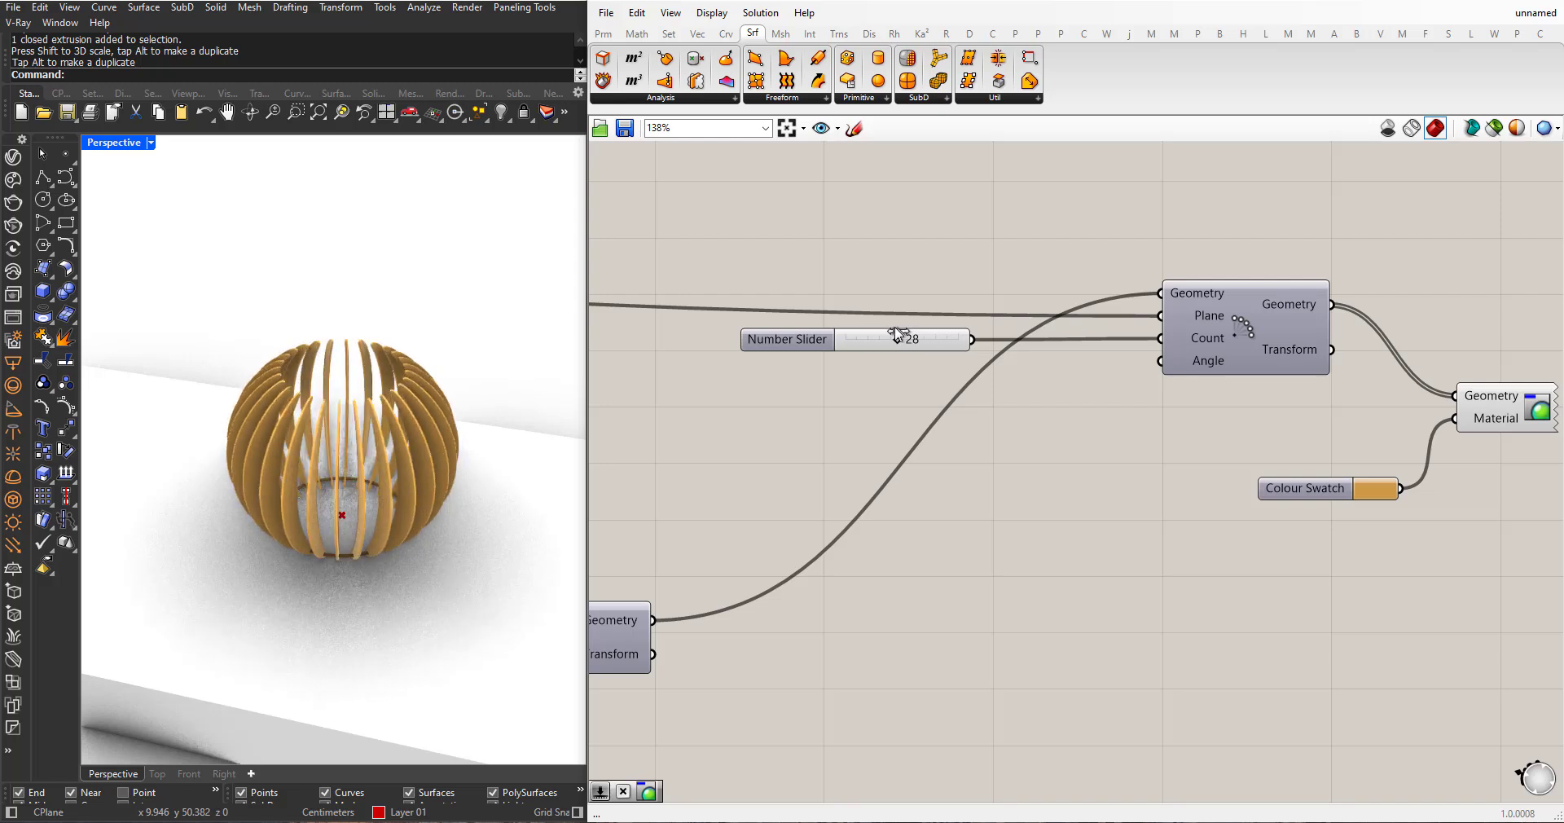
- Set the crescent rotation's Angle slider to 12.22
scroll(1096, 371, down, 5)
scroll(856, 379, up, 8)
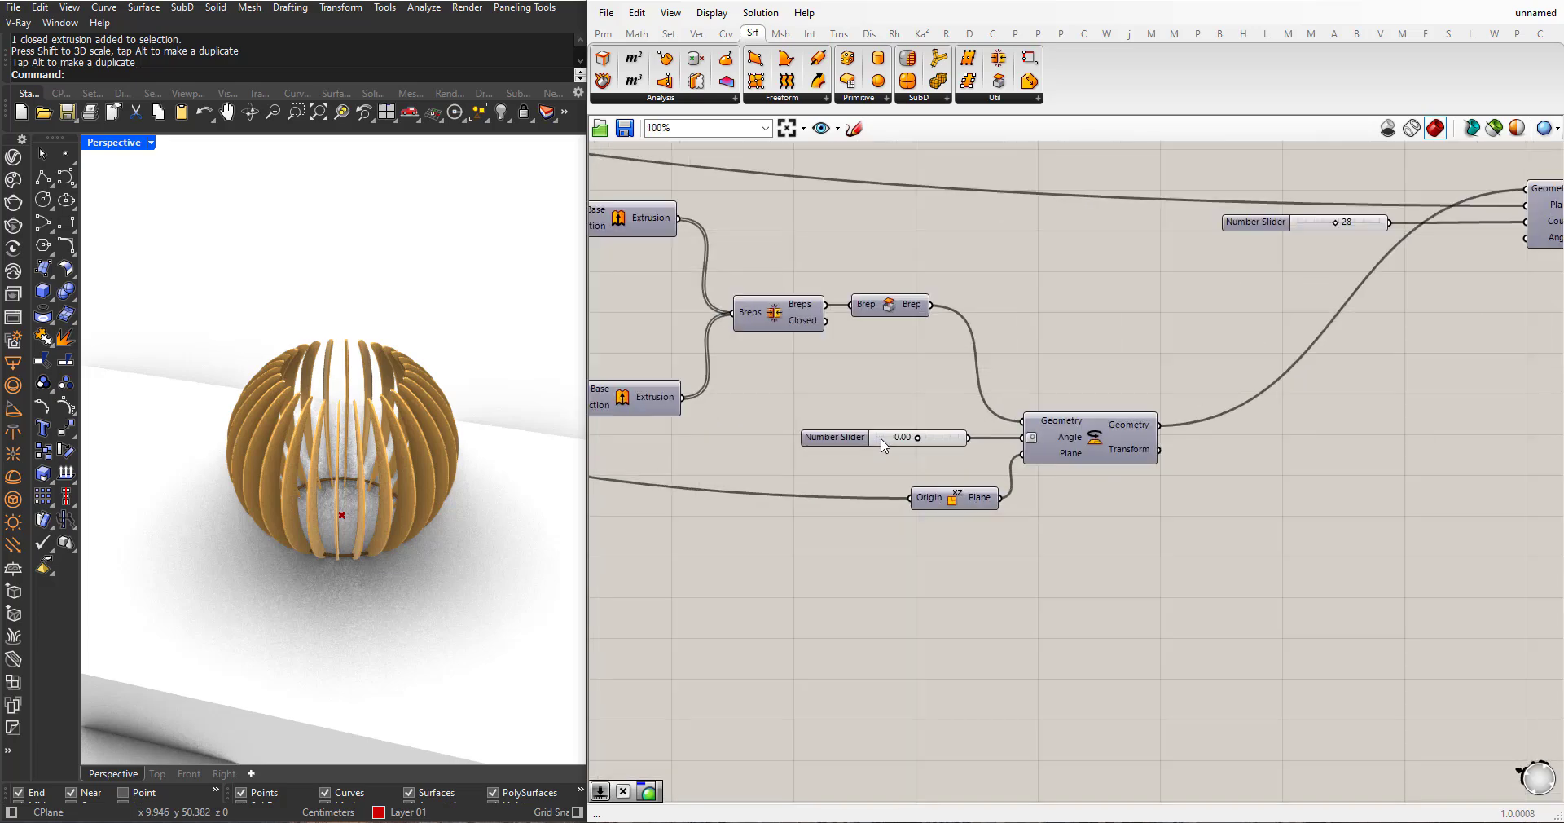
right_drag(505, 492, 510, 432)
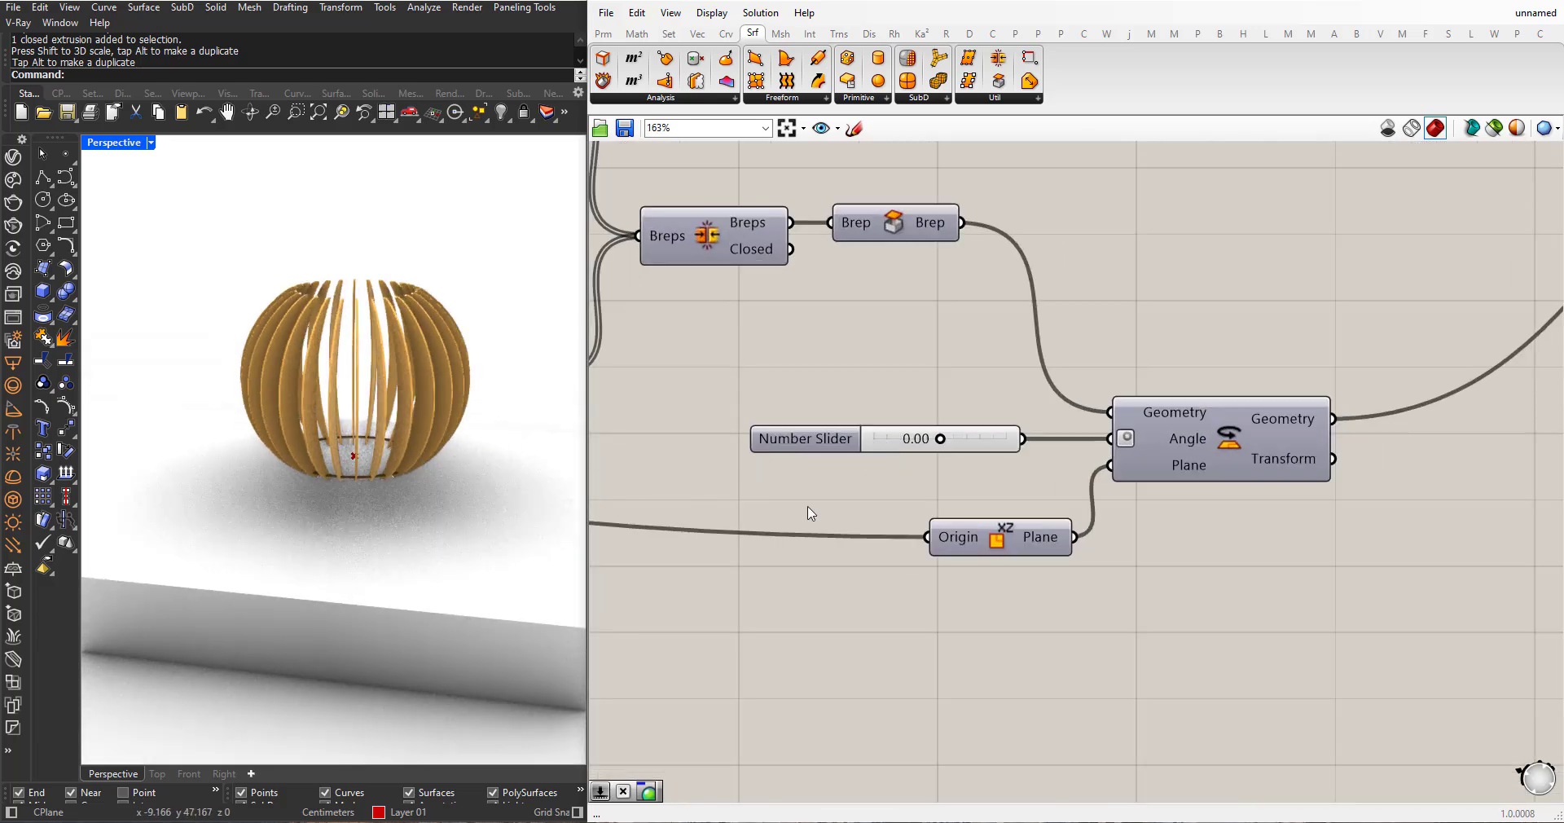
scroll(910, 463, up, 3)
drag(962, 432, 977, 432)
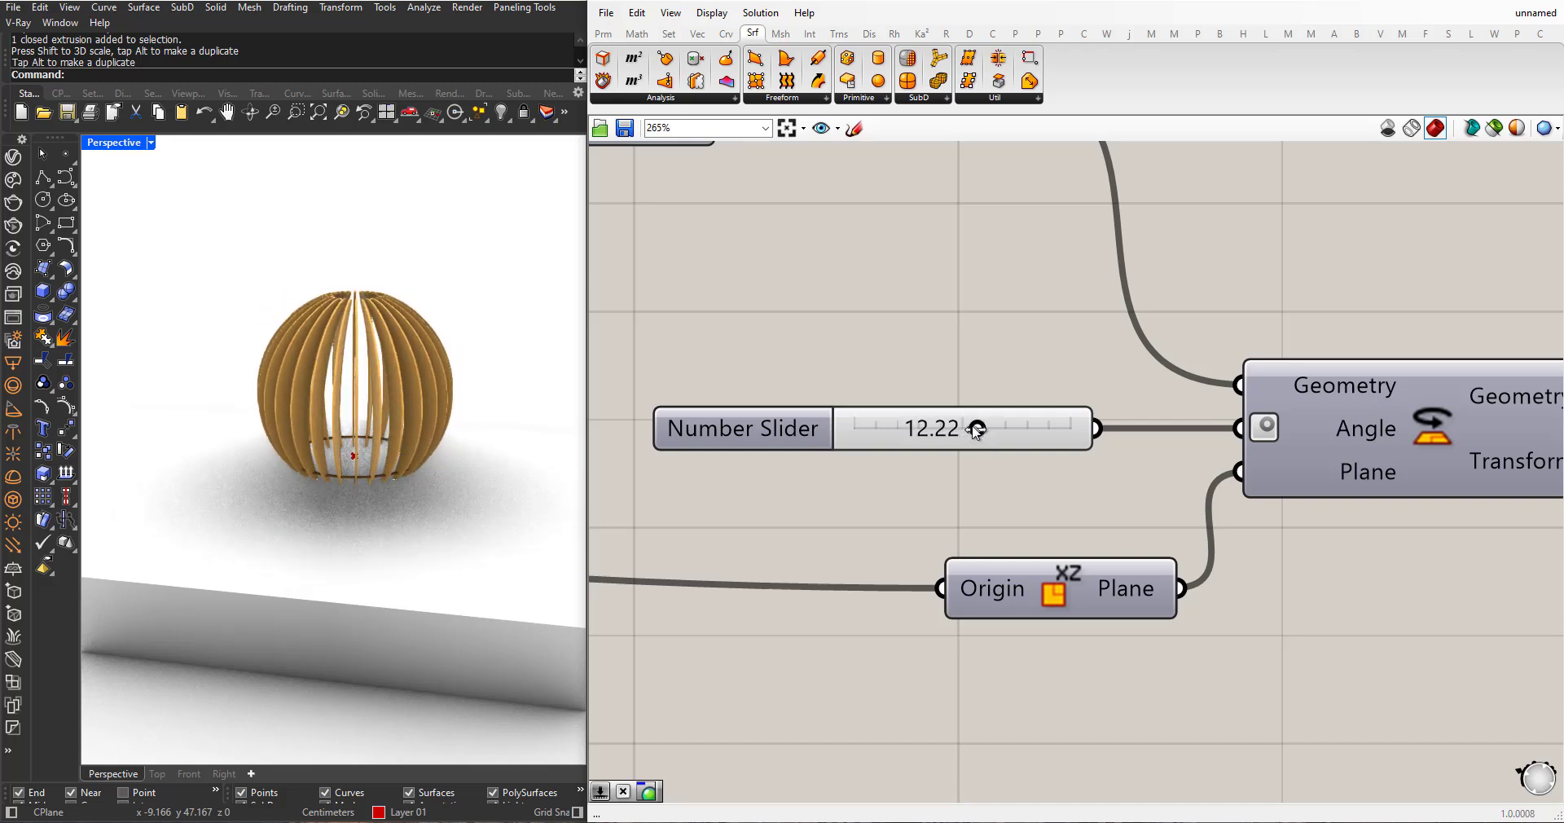
- Set the number slider feeding the Unit Y extrusion vector to 0.24 to thicken the crescent ribs
scroll(977, 432, down, 8)
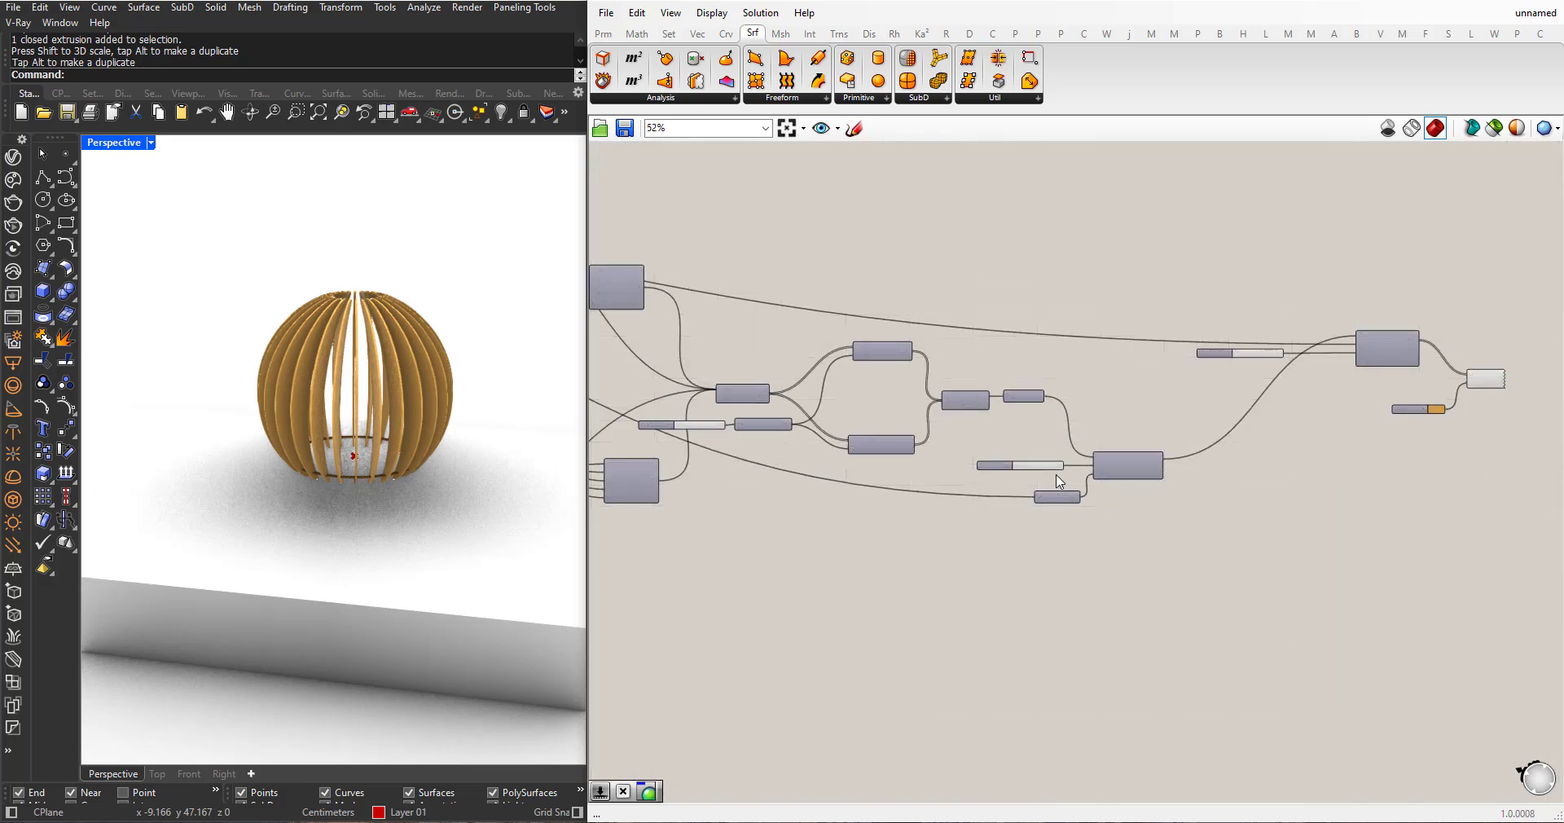
scroll(737, 436, up, 9)
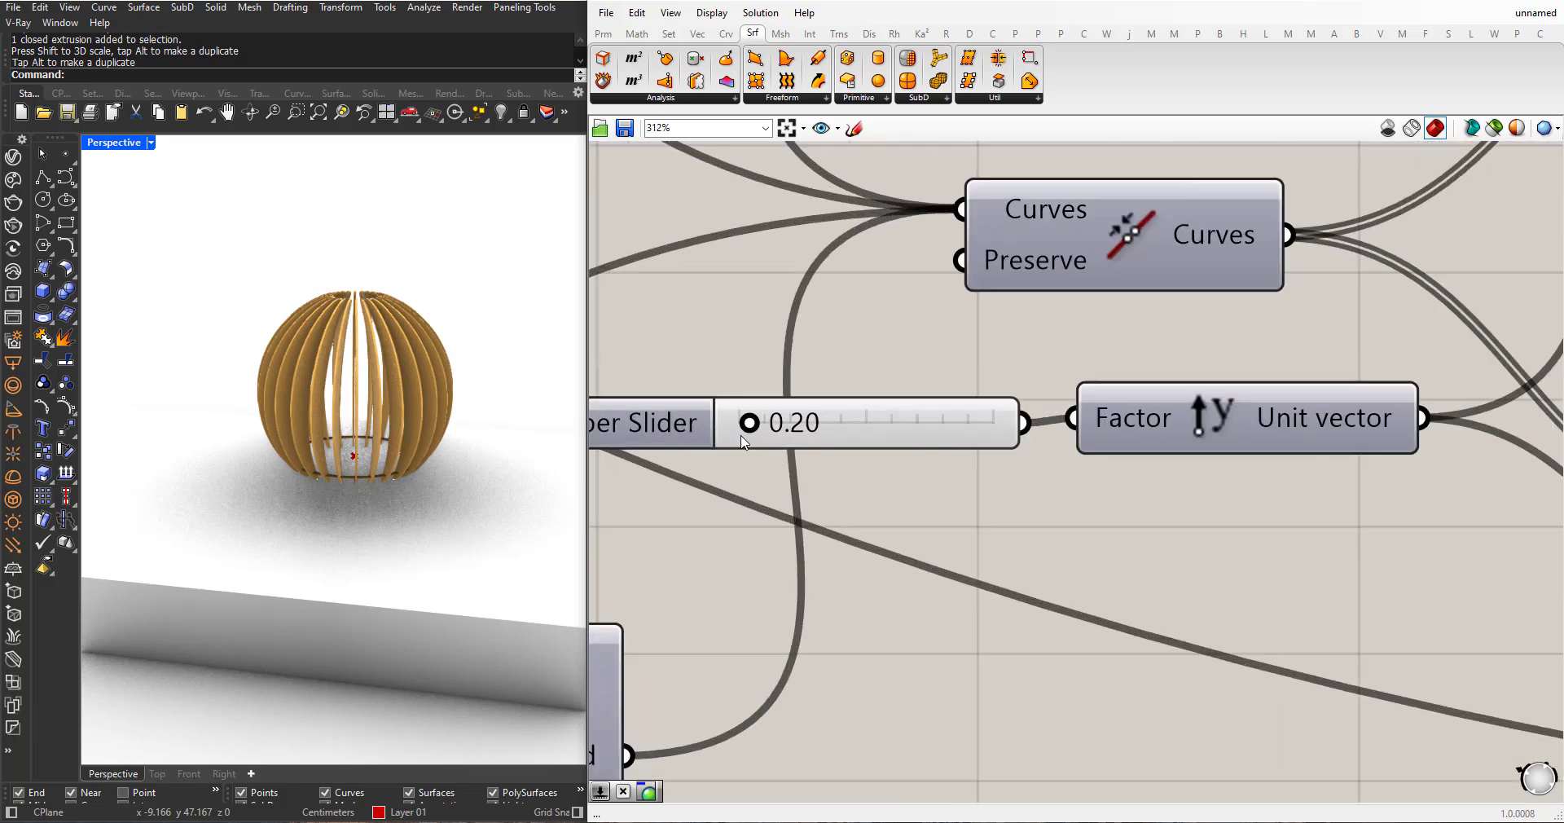
scroll(754, 444, down, 5)
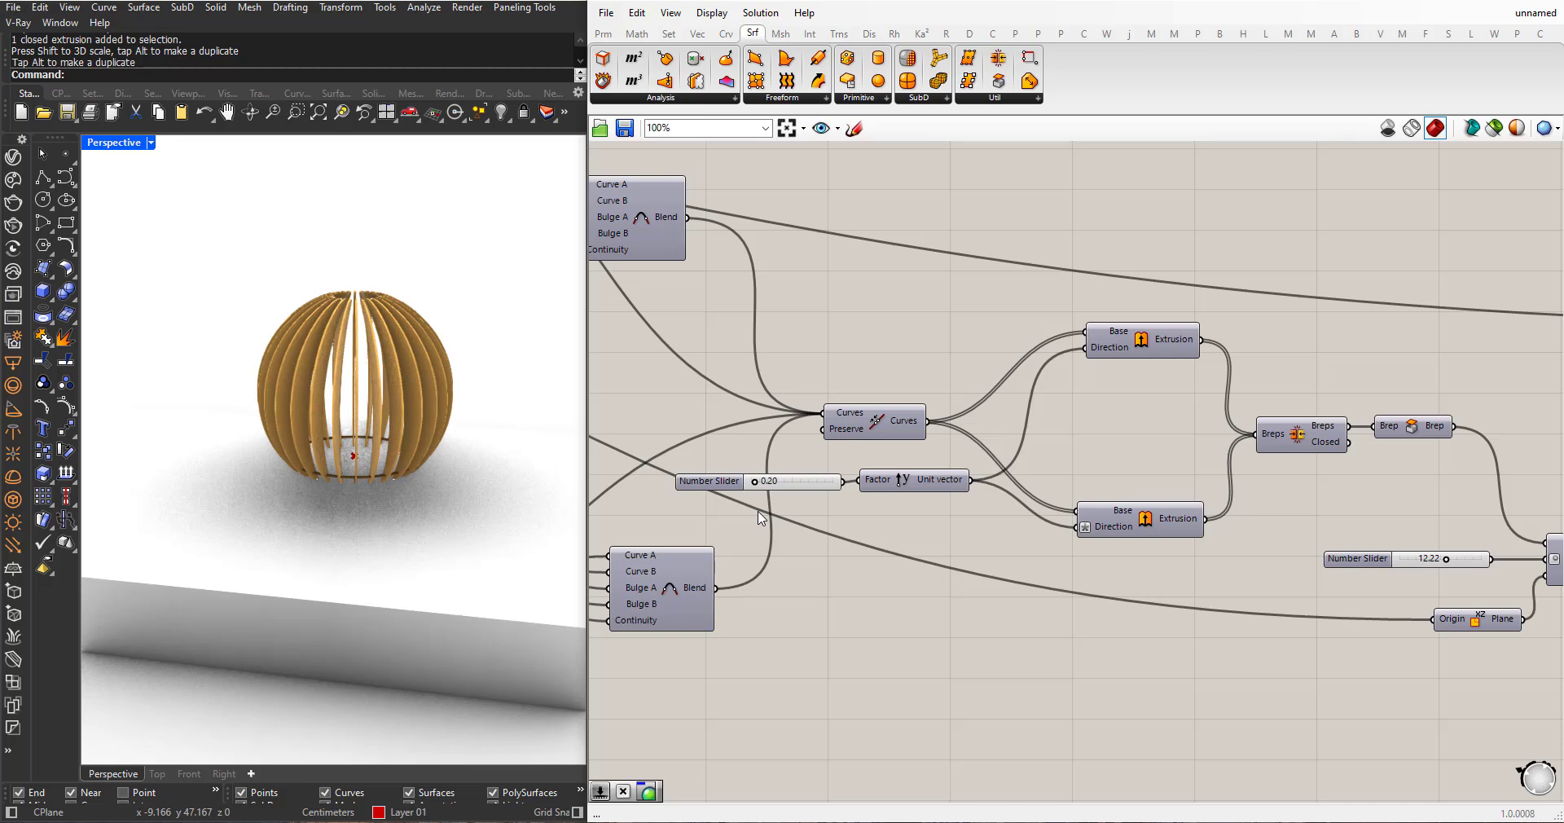
scroll(757, 487, up, 4)
right_drag(478, 388, 363, 481)
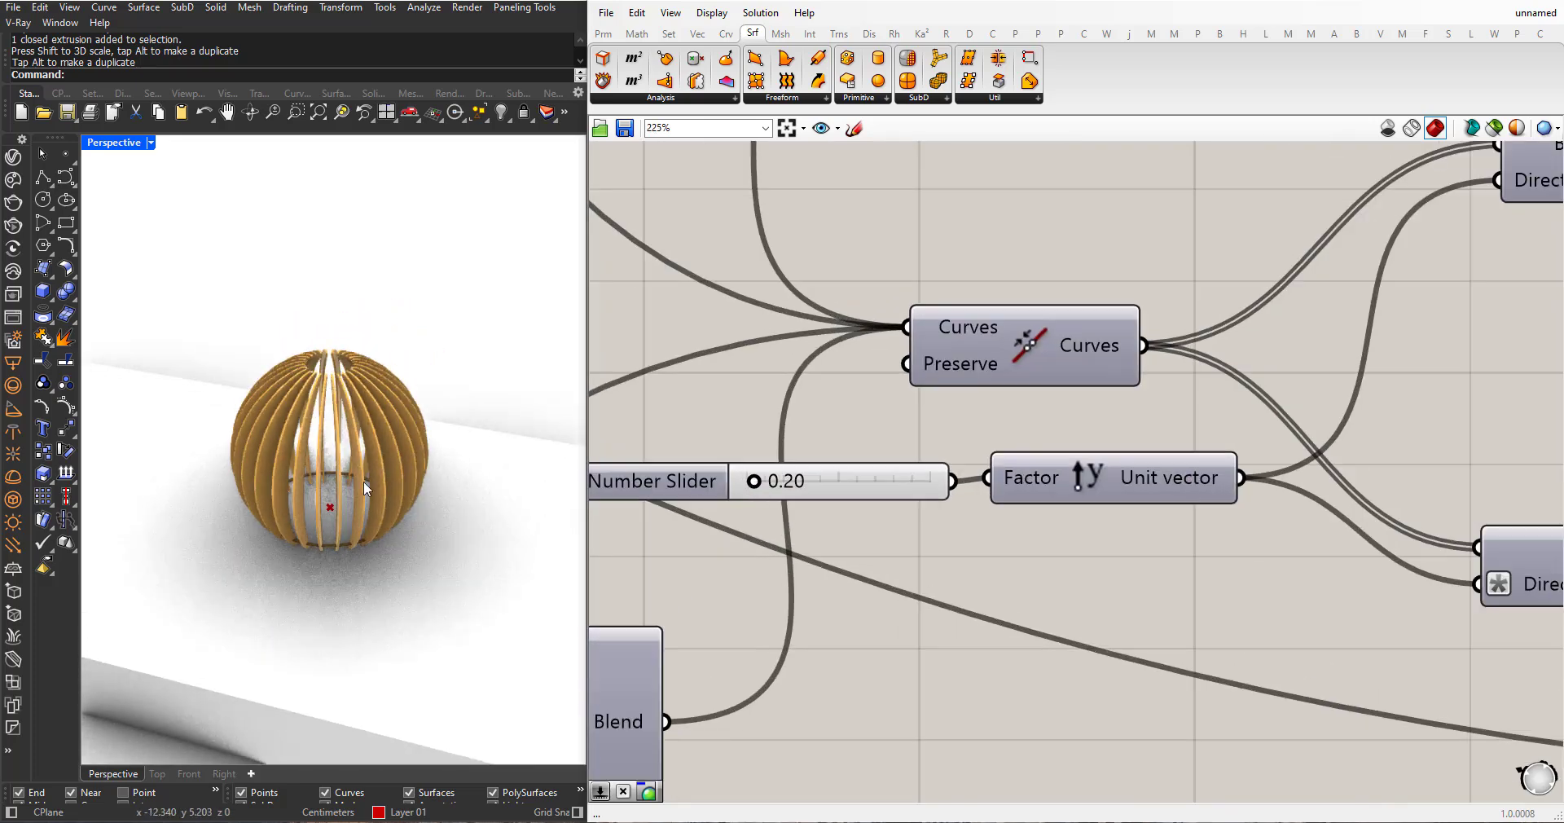
scroll(376, 479, up, 2)
drag(756, 487, 755, 485)
scroll(1113, 477, down, 3)
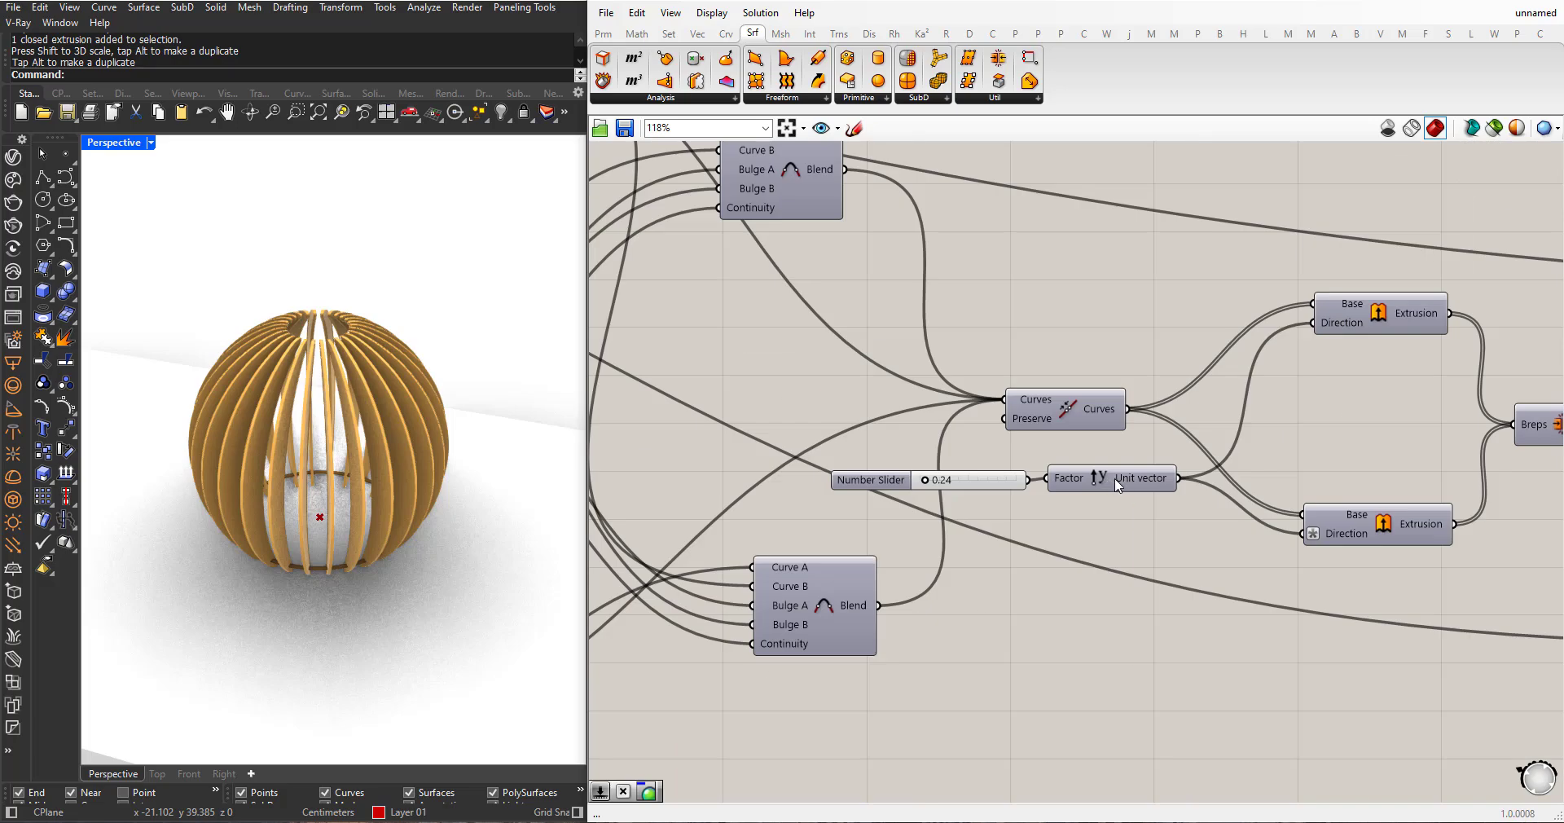
- Examine the upper ends of the thickened ribs up close from several angles
scroll(1129, 487, down, 5)
scroll(967, 439, up, 3)
scroll(963, 440, down, 1)
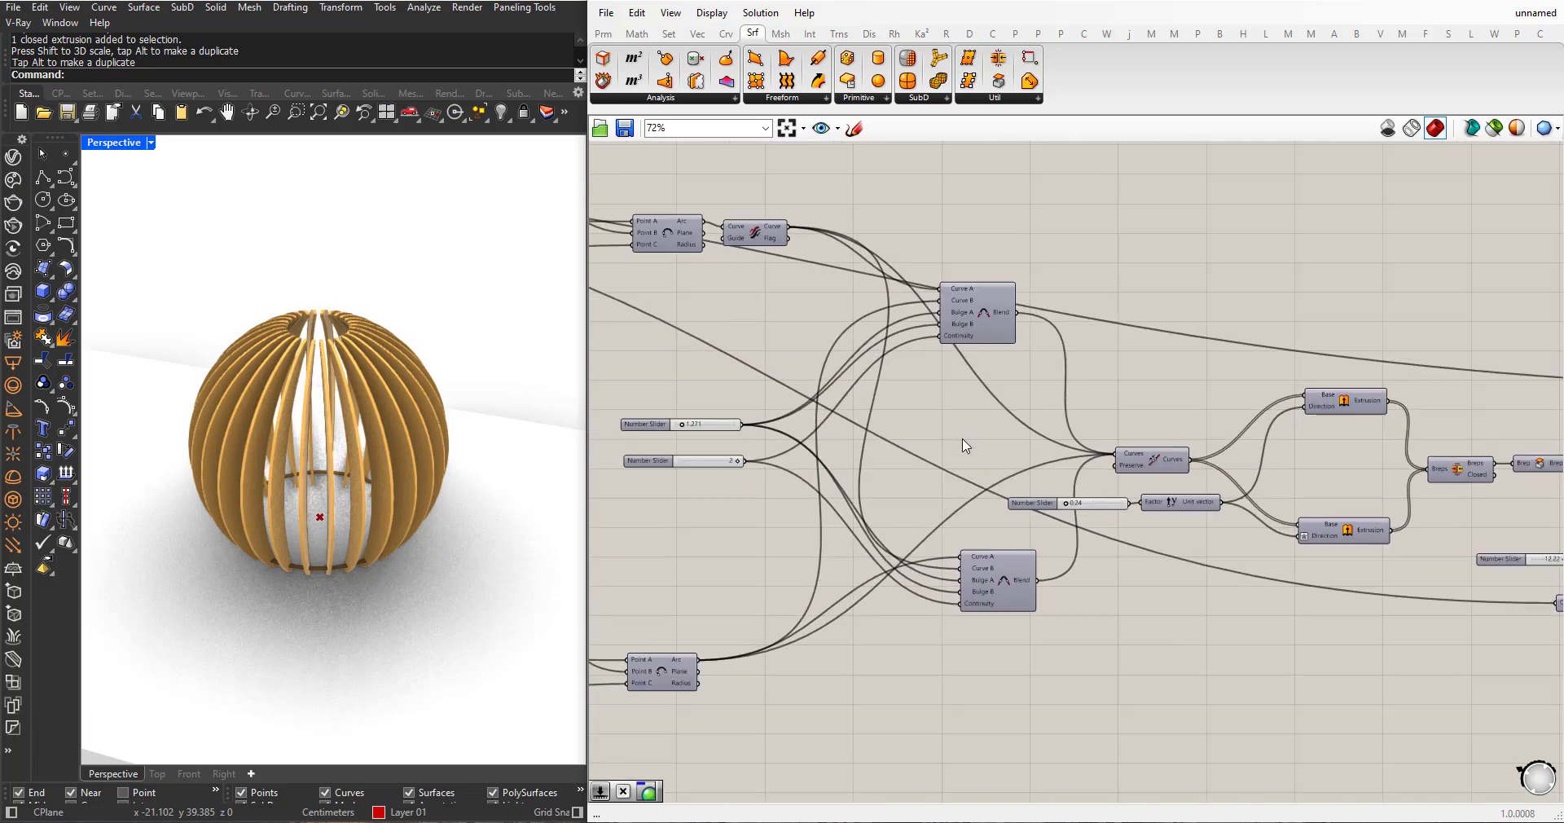
right_drag(966, 446, 1025, 430)
scroll(338, 378, up, 8)
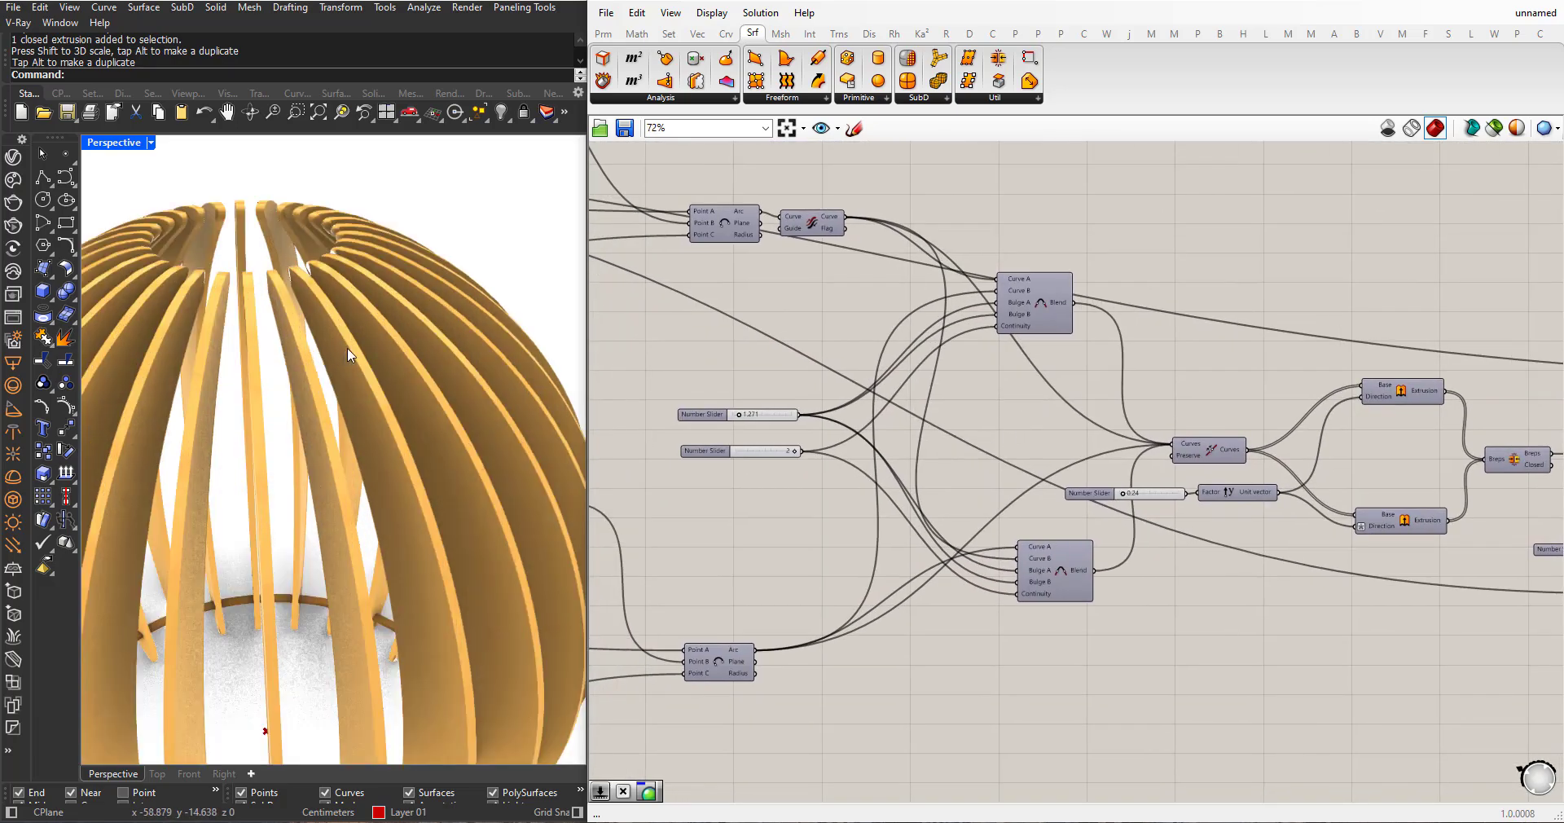
right_drag(348, 355, 364, 350)
scroll(404, 289, up, 5)
scroll(334, 329, down, 5)
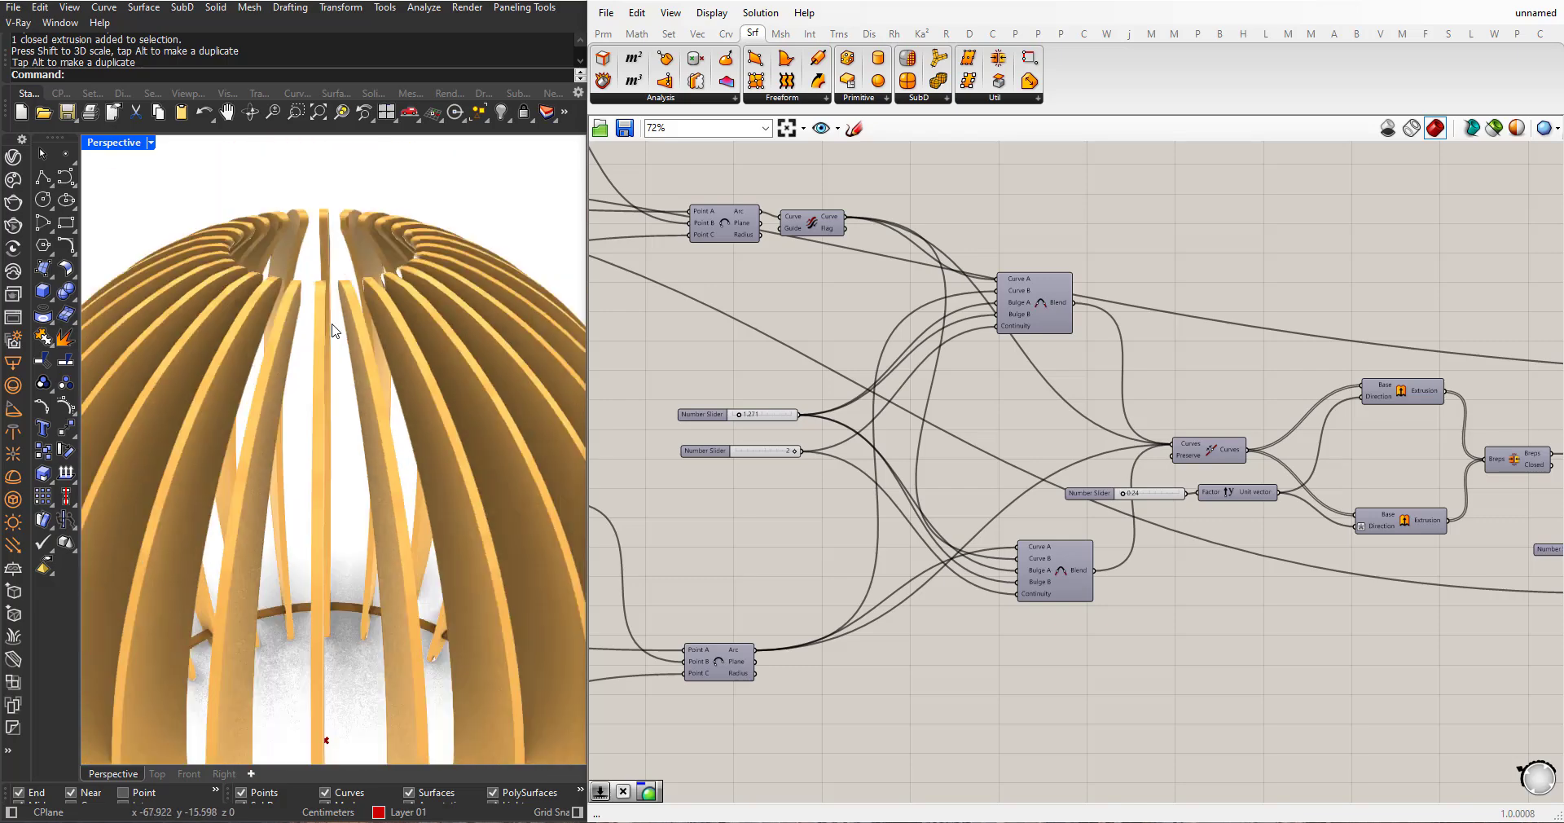
scroll(333, 330, down, 3)
scroll(479, 330, up, 6)
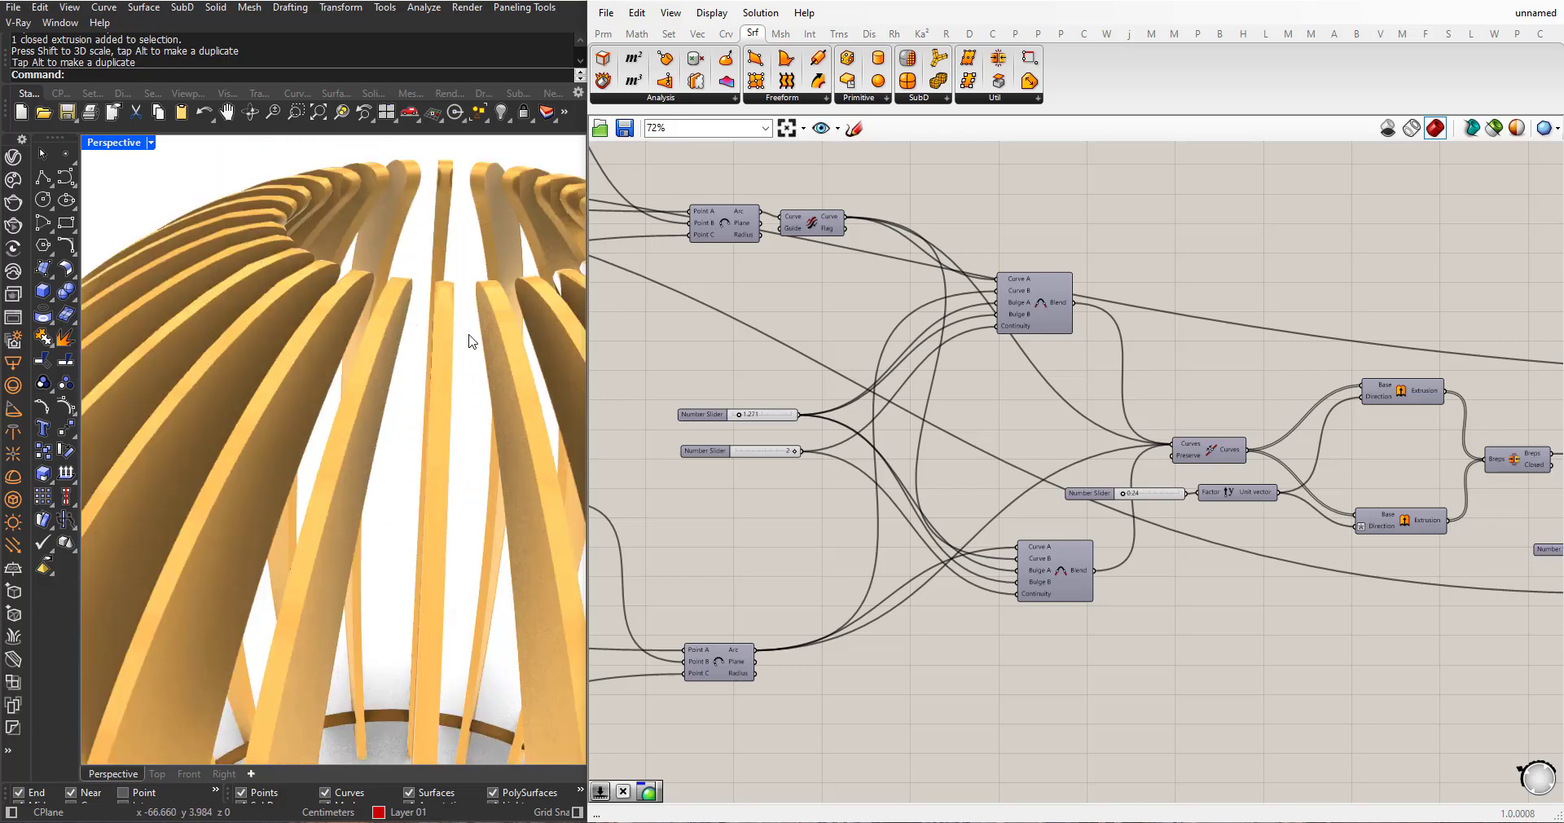
- Try the Blend Curve components' Continuity slider at its lowest value, inspect the ribs, and return it to 2
scroll(782, 446, up, 4)
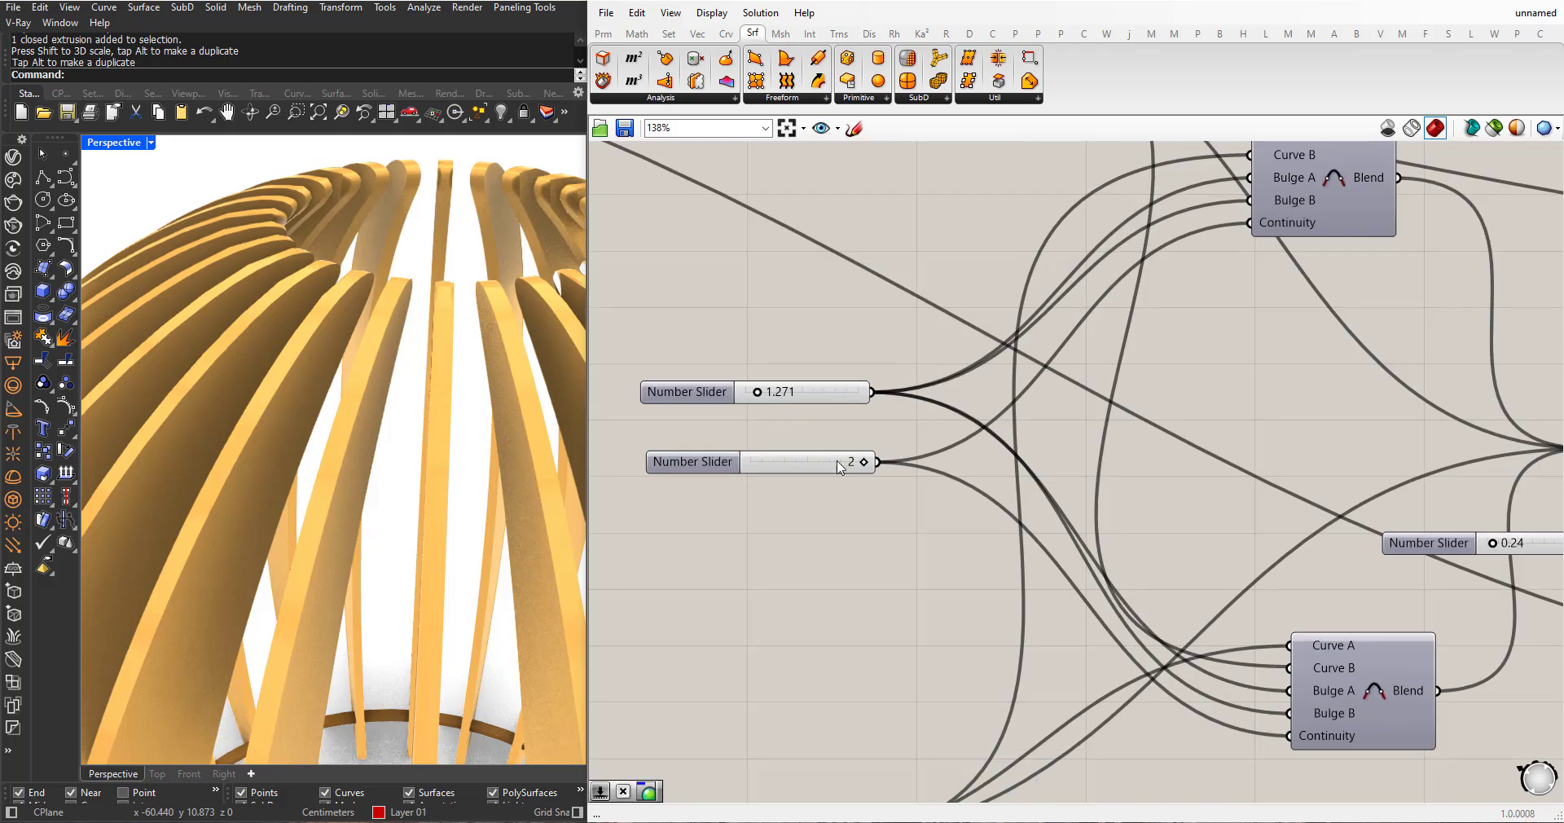
drag(815, 466, 739, 466)
scroll(476, 388, down, 6)
right_drag(477, 387, 472, 450)
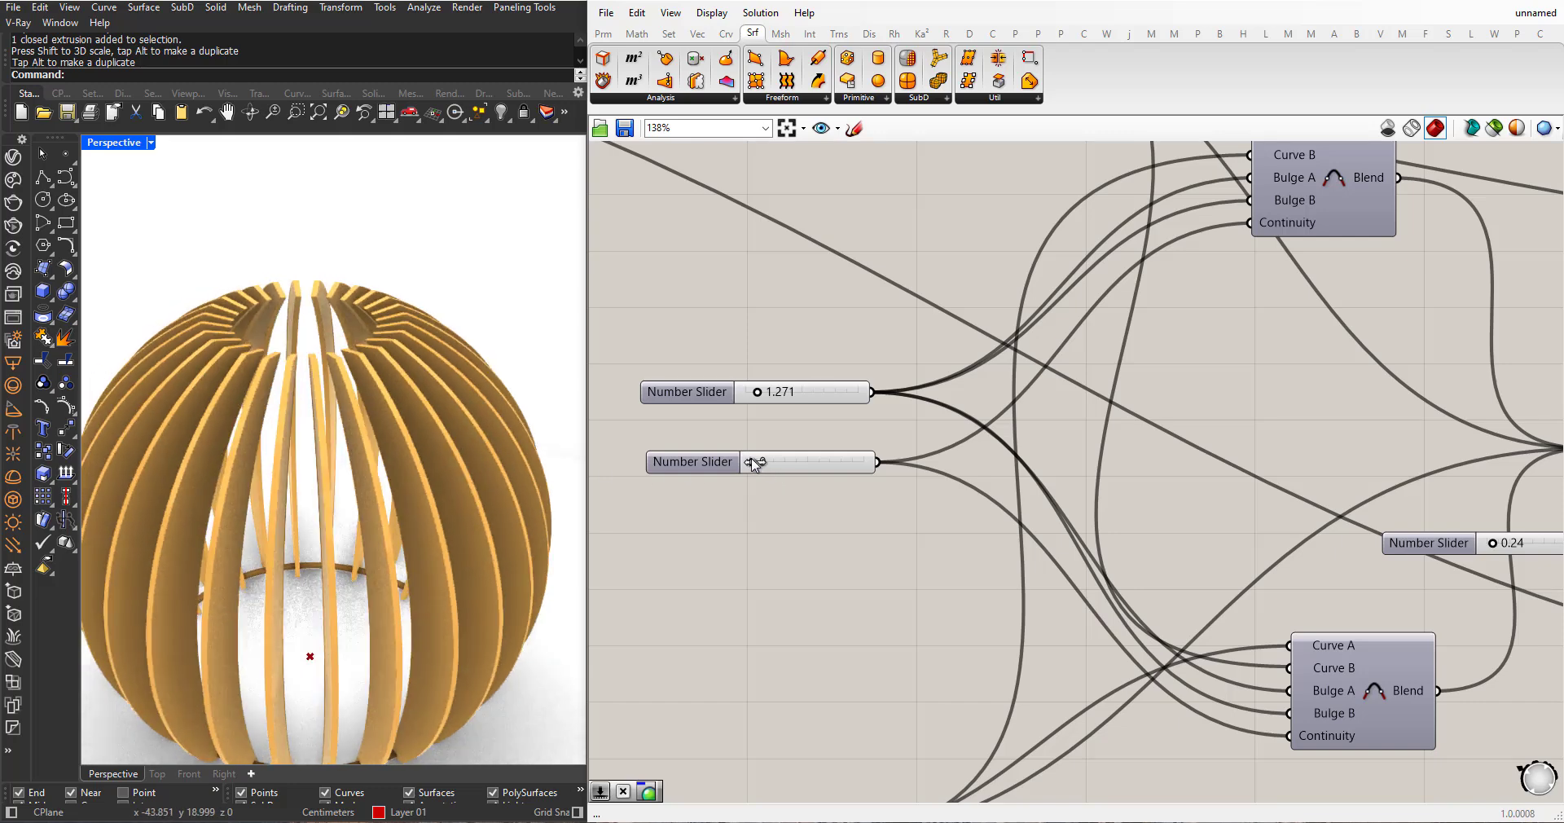
drag(791, 460, 842, 461)
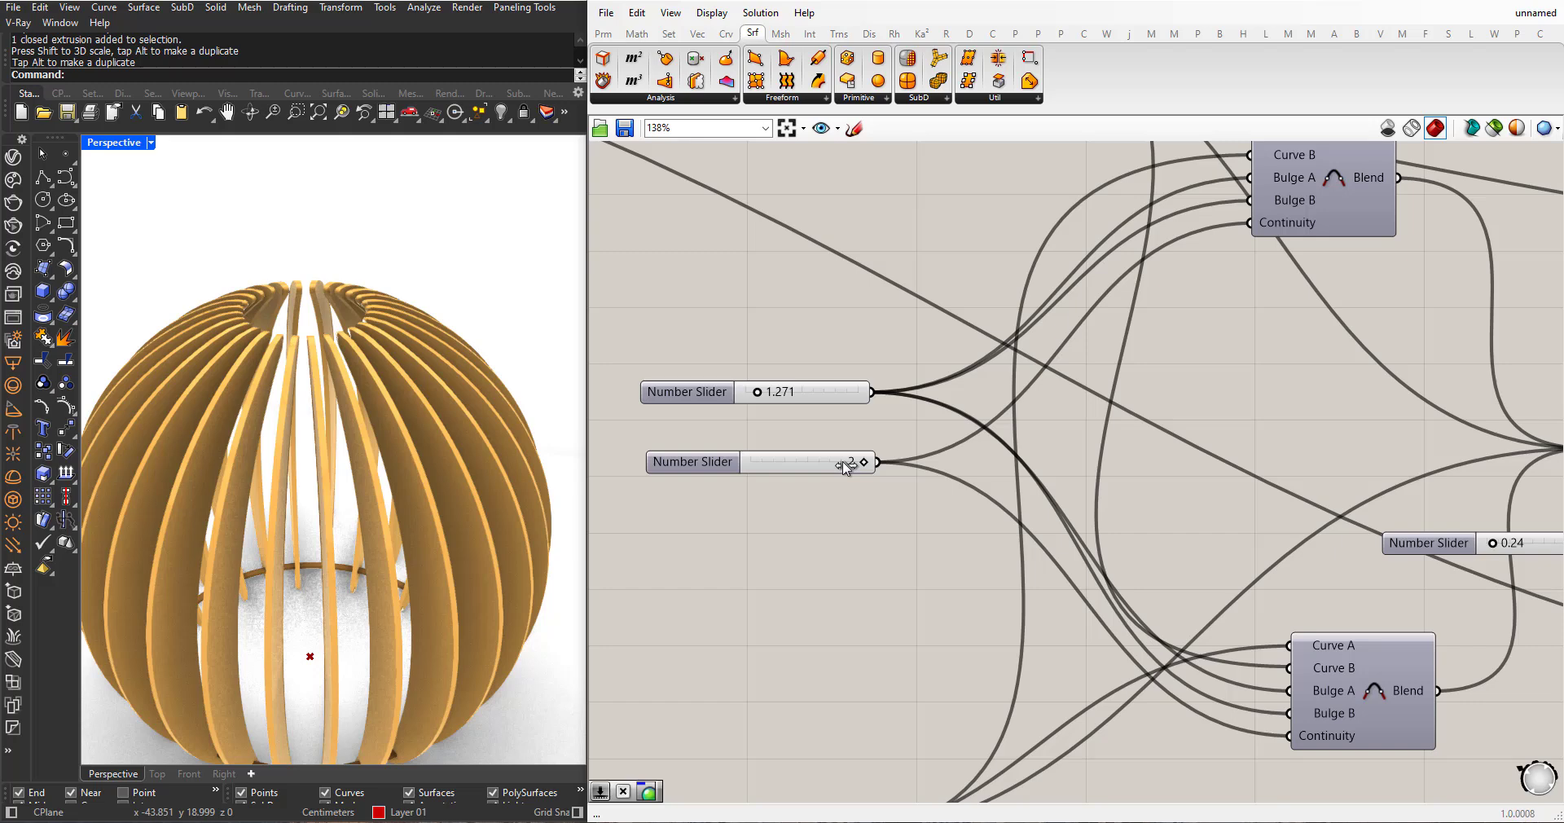
- Set the slider driving the Blend Curve components' Bulge A and Bulge B inputs to 1.184
scroll(338, 357, up, 3)
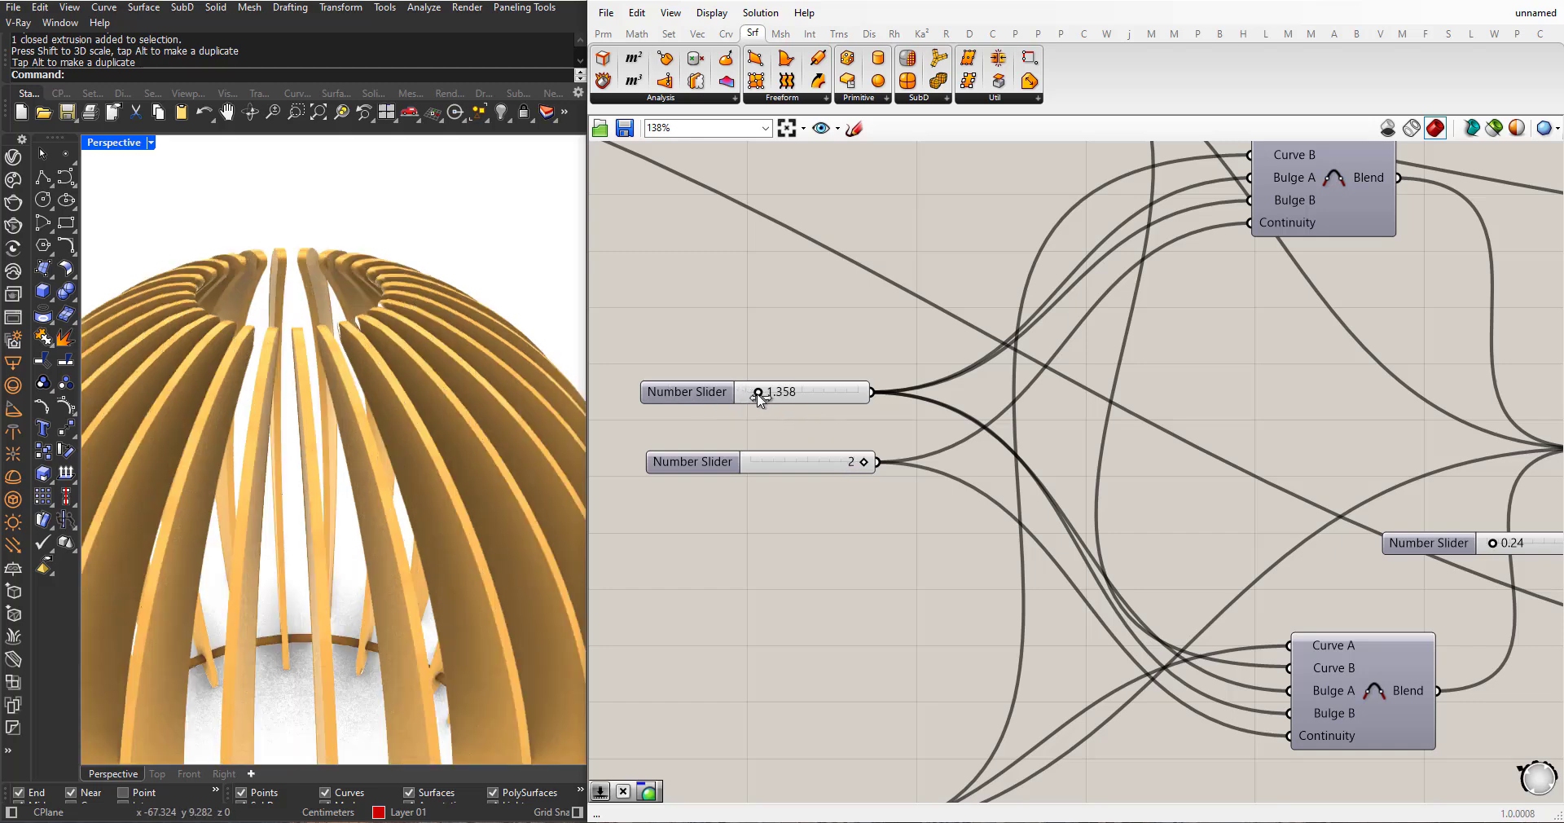
drag(757, 396, 757, 394)
scroll(892, 364, down, 4)
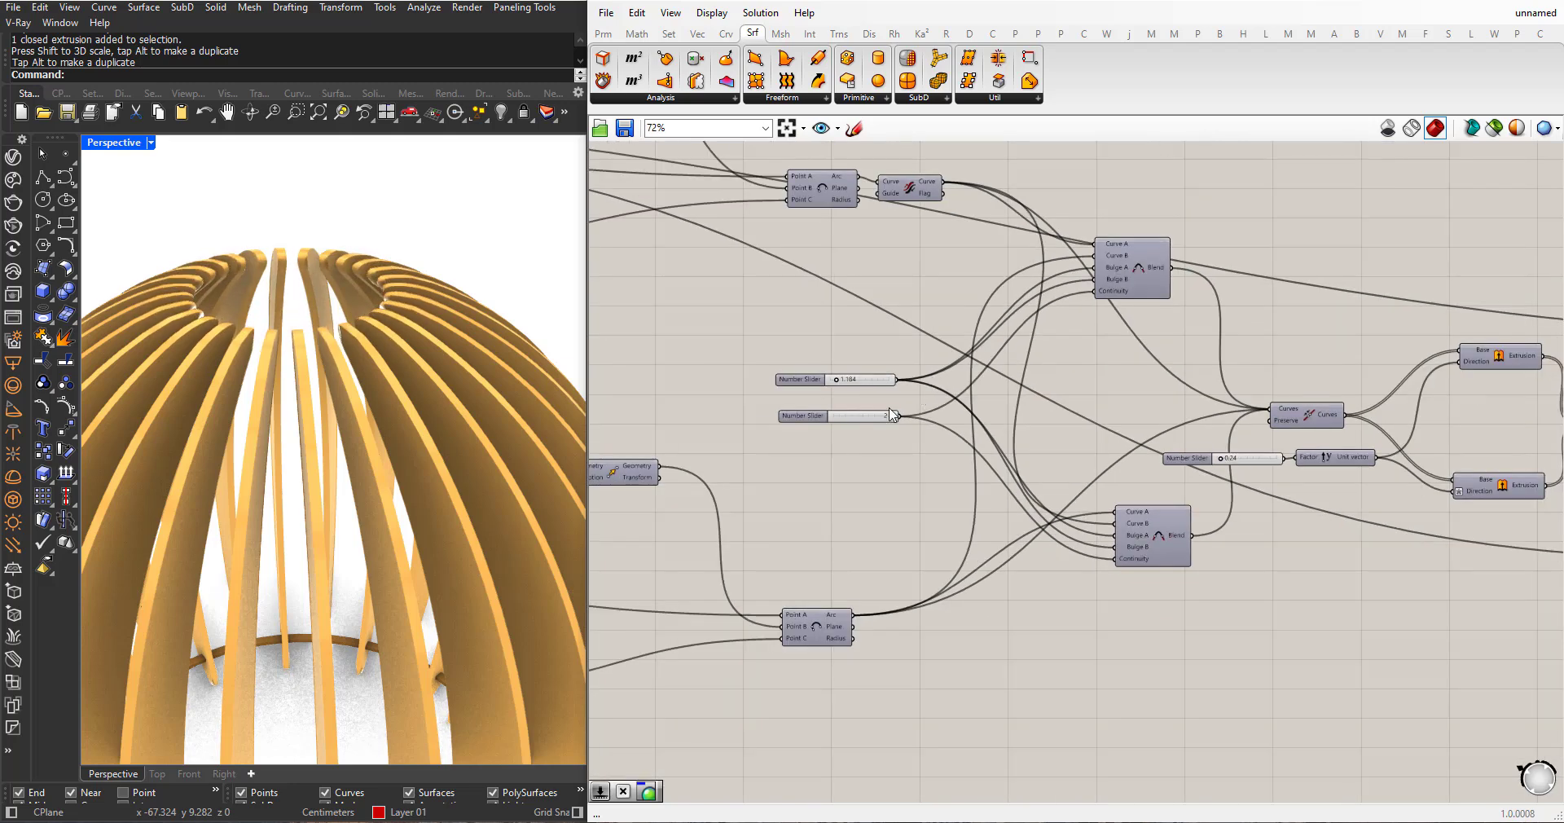
- Feed the upper 34.982 height slider into the lower Unit Z and Division components, and delete the duplicate 34.982 slider
scroll(345, 471, down, 5)
right_drag(810, 483, 1153, 510)
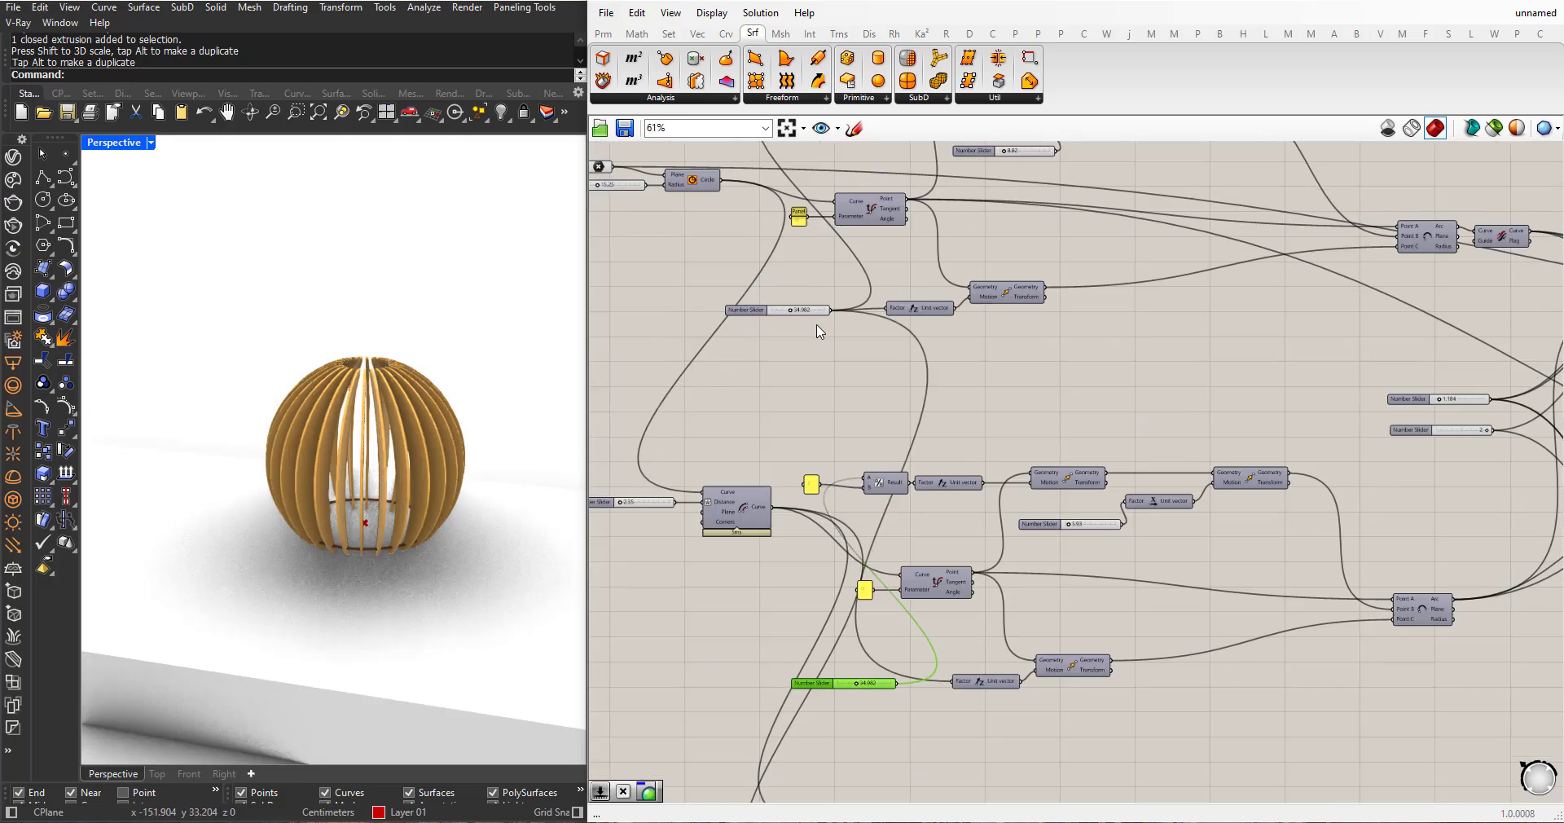
right_drag(819, 331, 792, 365)
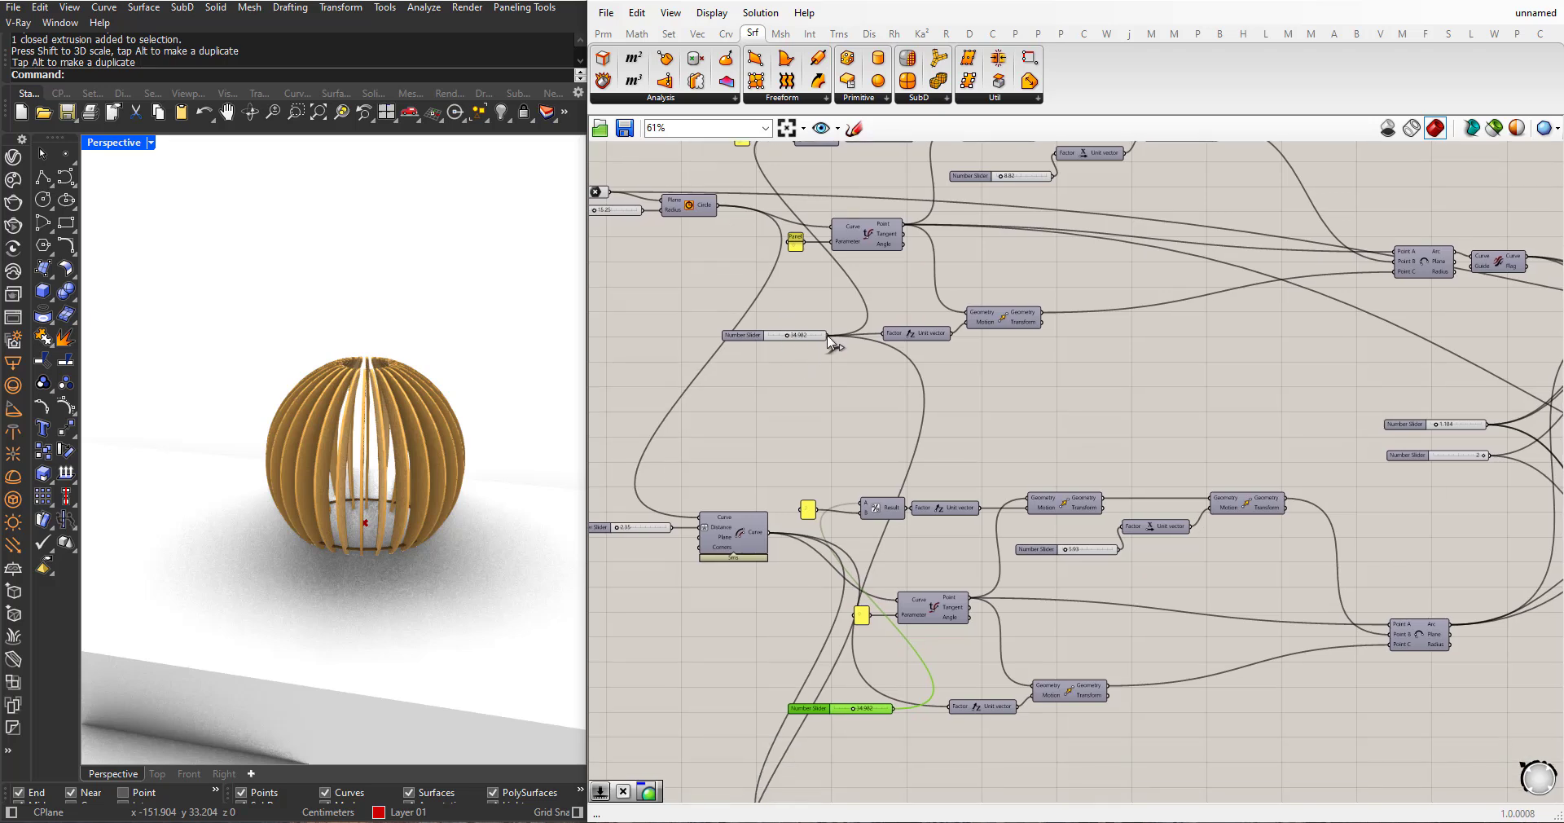
drag(826, 335, 950, 706)
right_drag(757, 396, 758, 410)
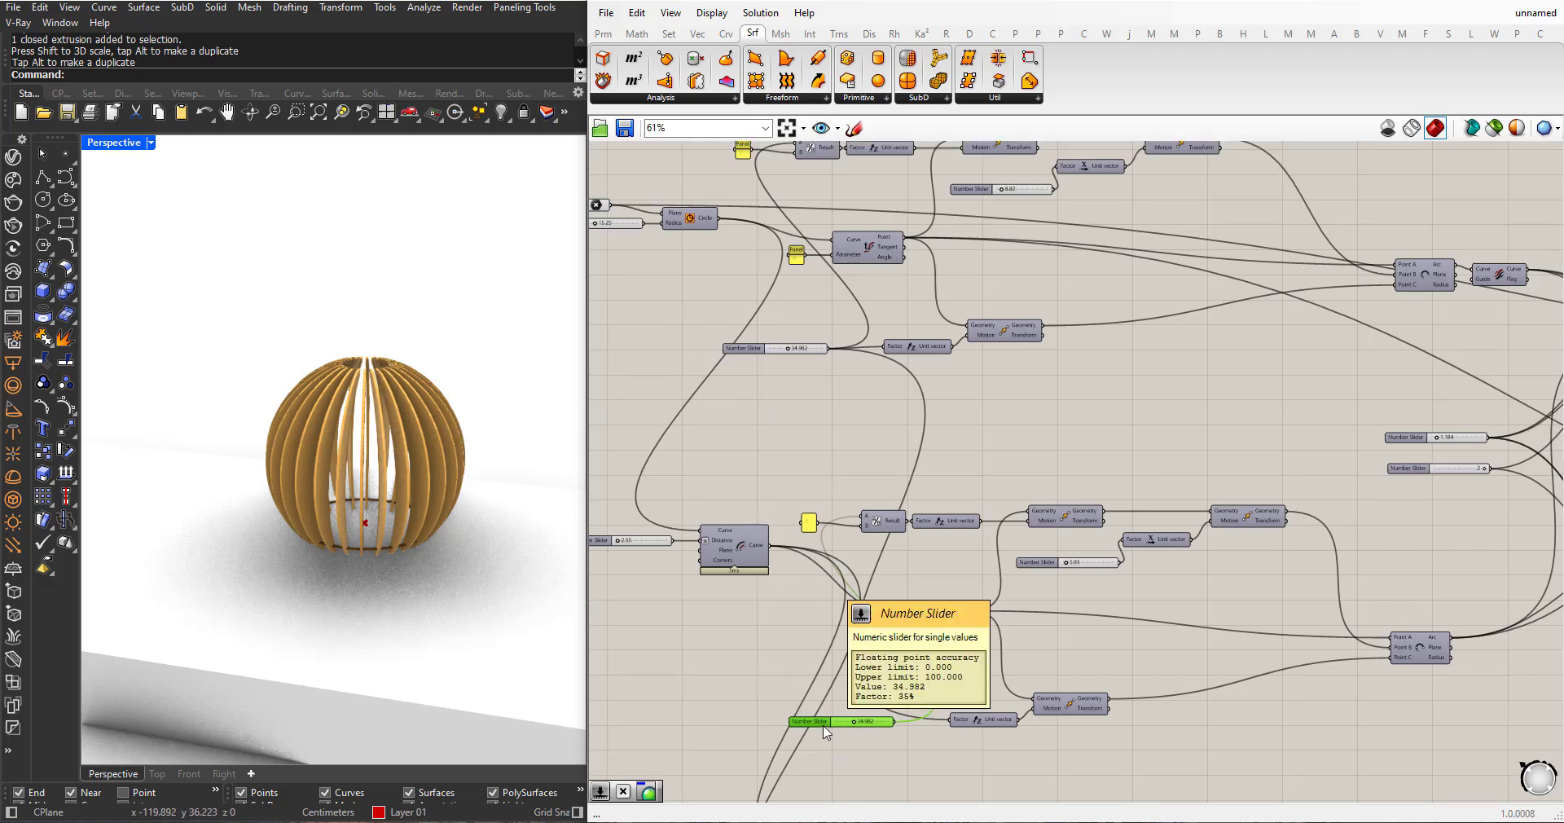
drag(824, 726, 706, 728)
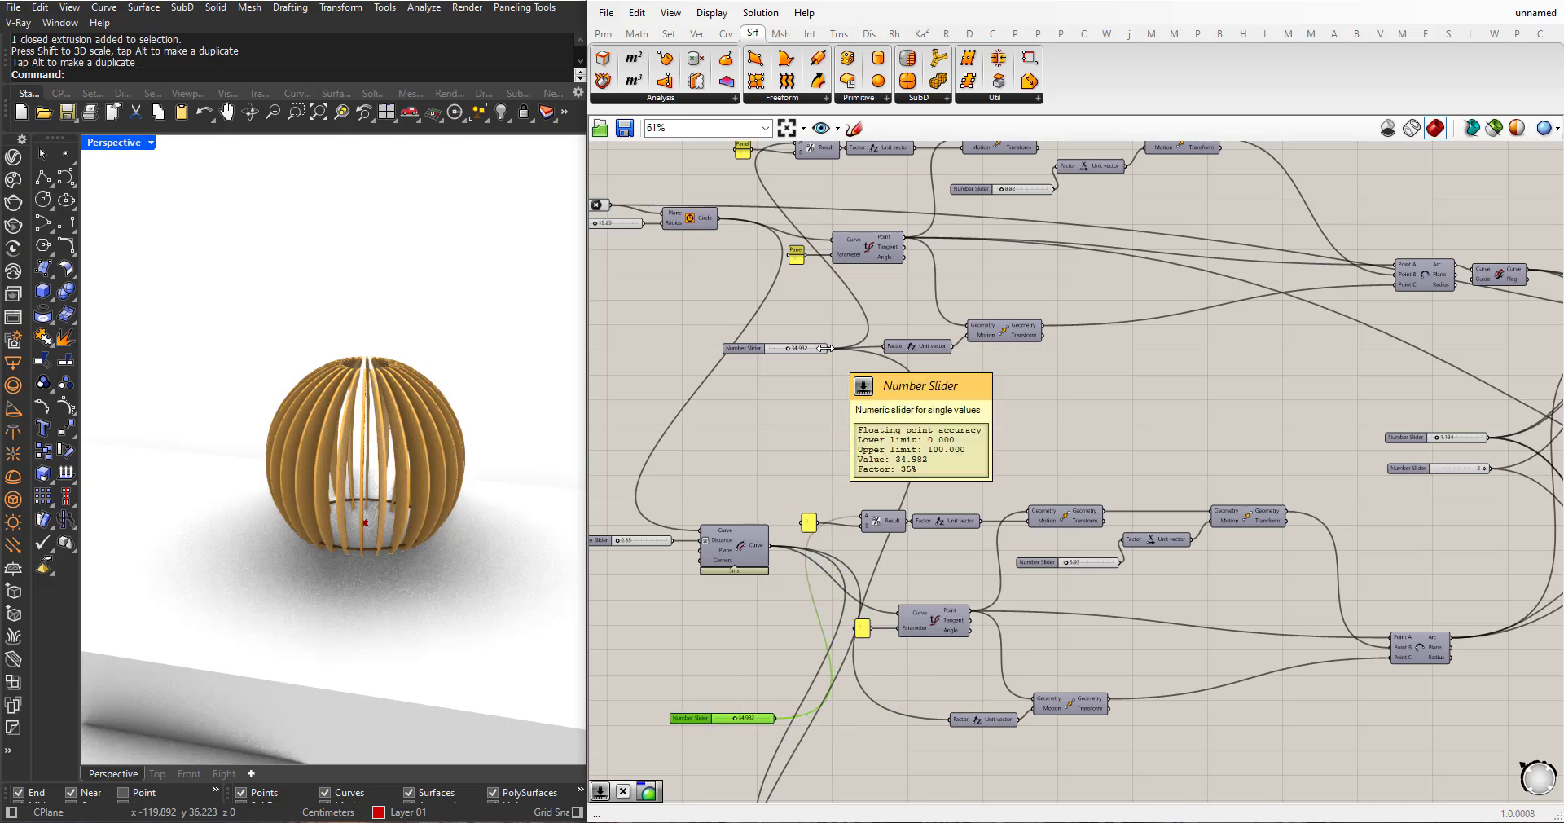
scroll(816, 390, up, 1)
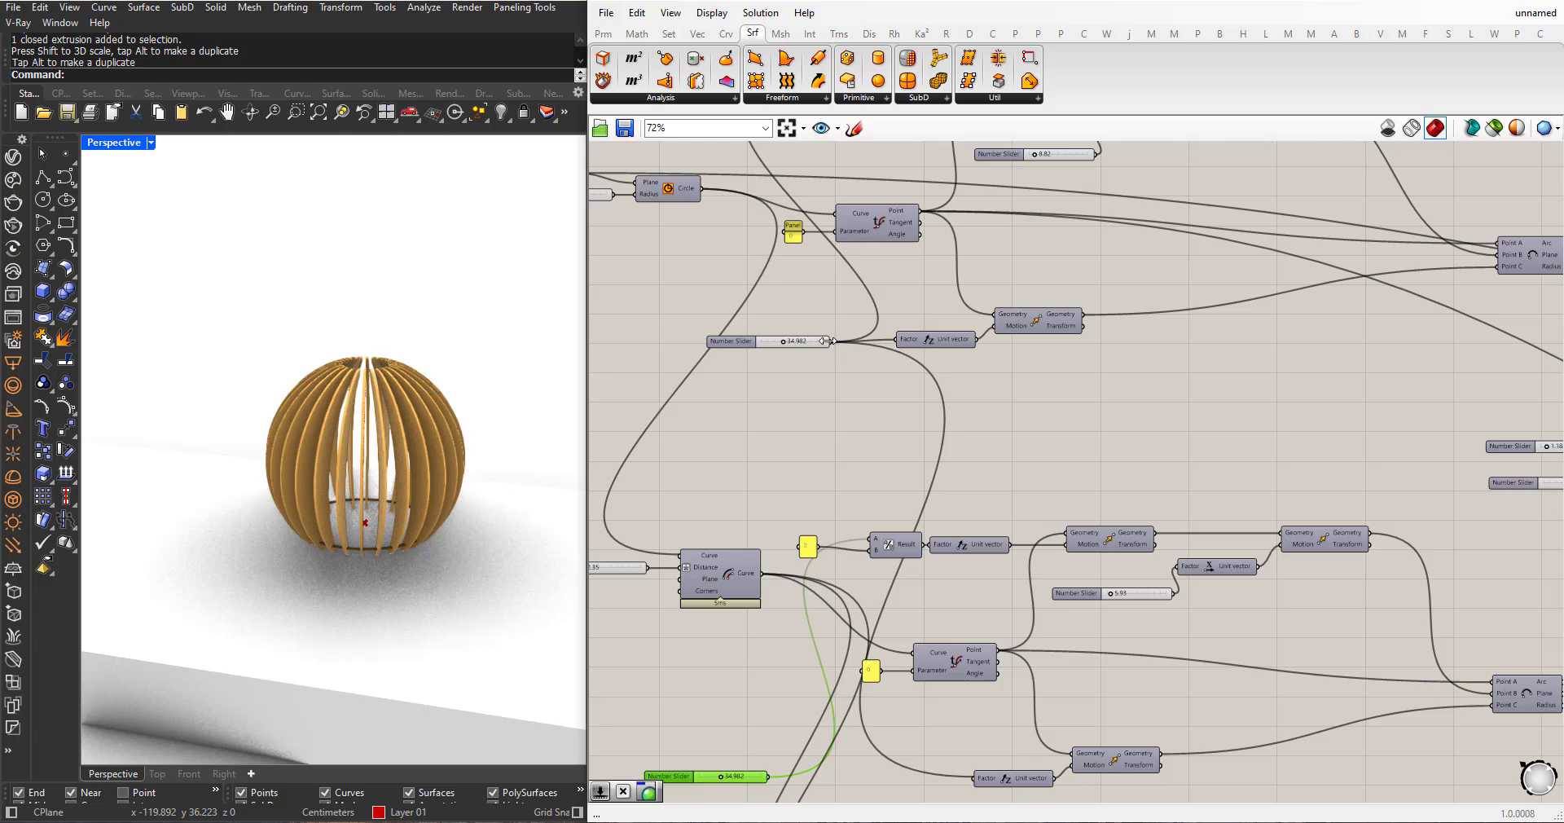
drag(839, 364, 872, 544)
- Try different values on the shared height slider and return it to 34.982
scroll(859, 491, down, 1)
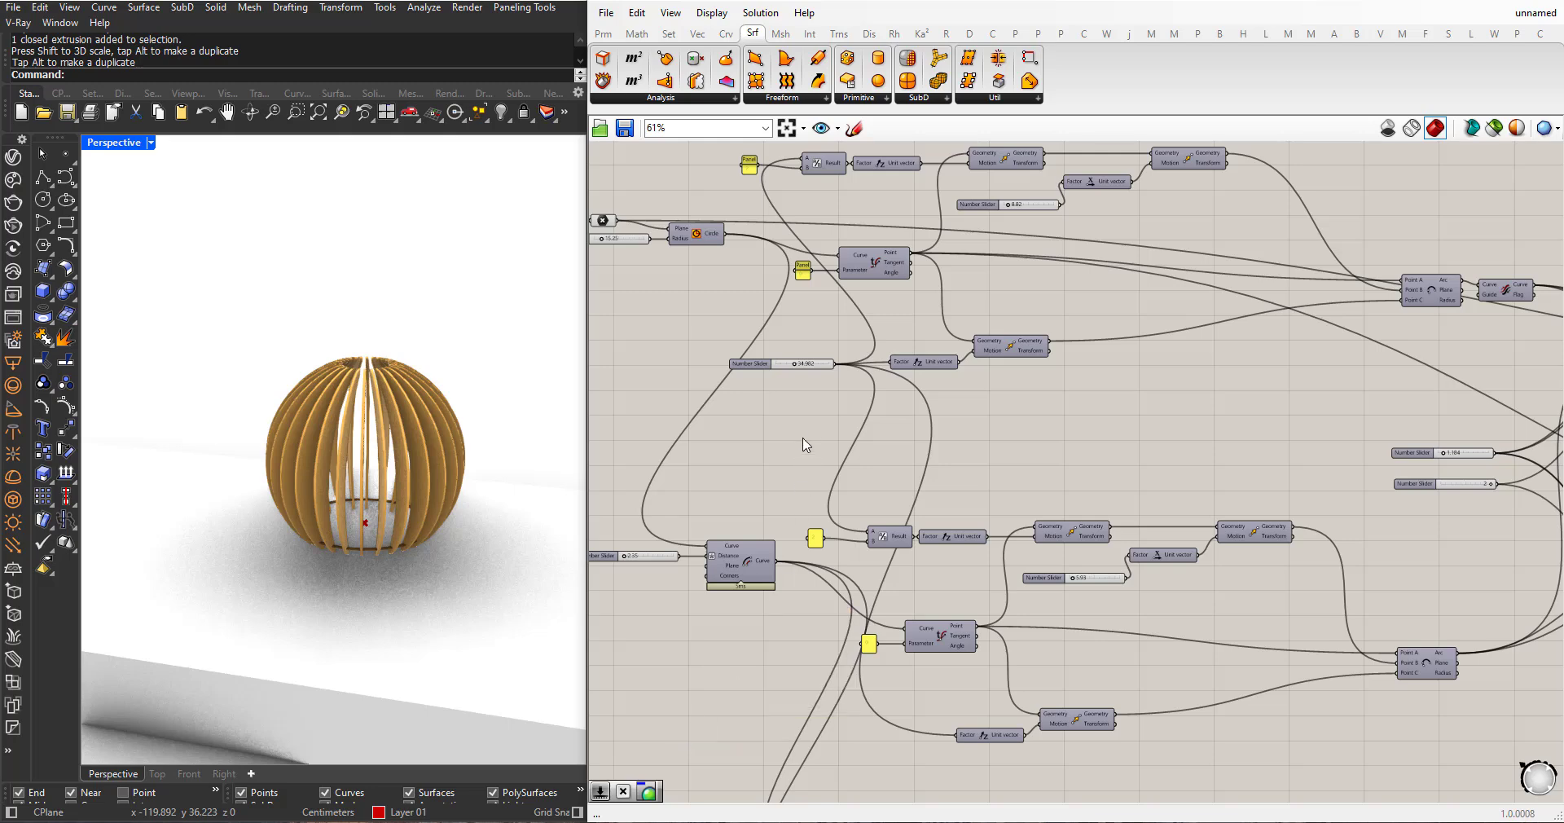
scroll(812, 412, up, 1)
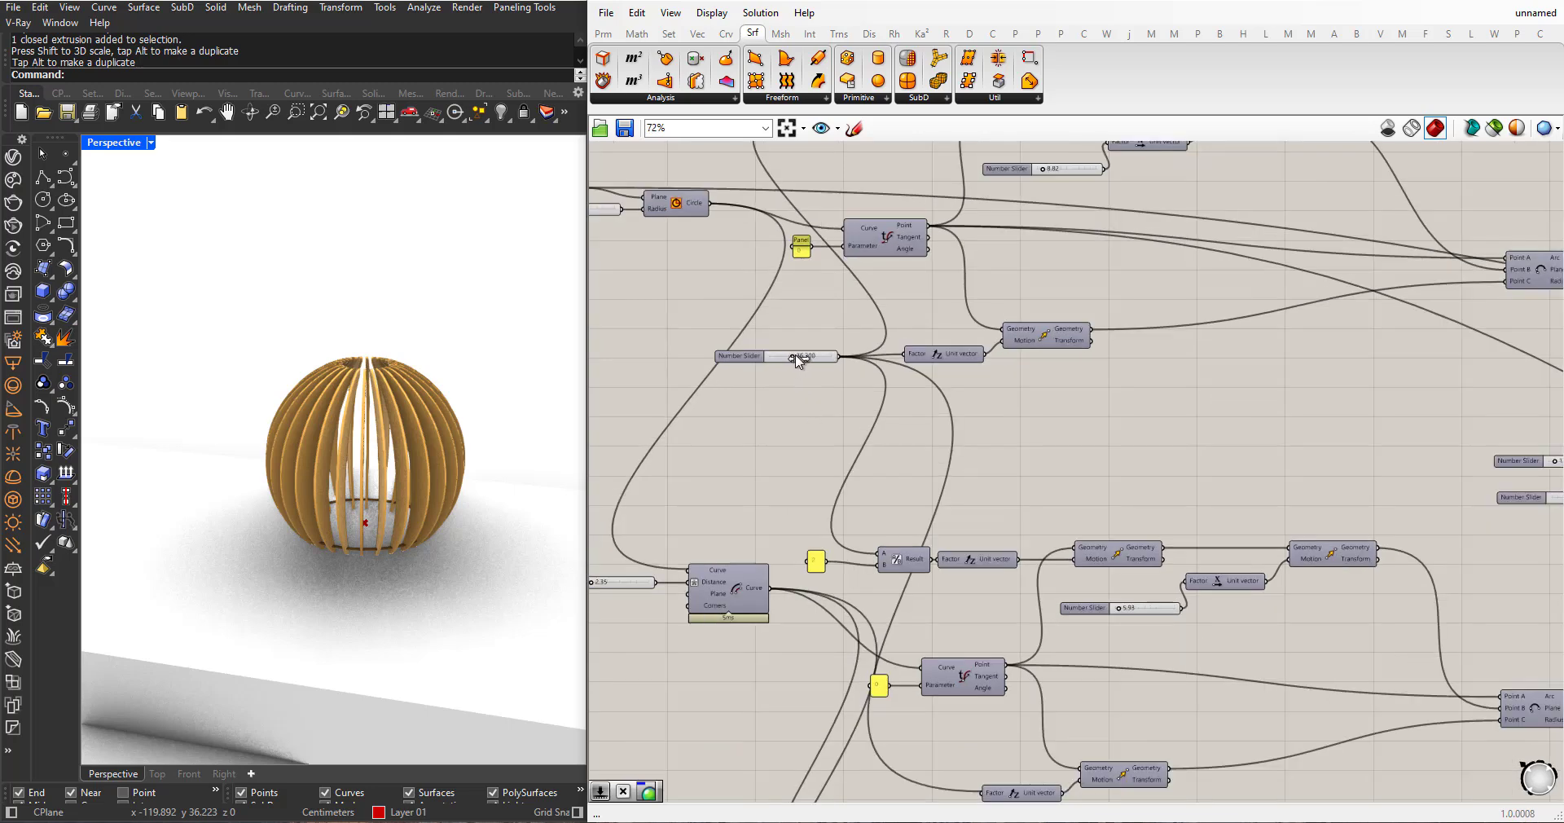
mouse_move(795, 354)
mouse_down()
mouse_move(809, 350)
mouse_move(790, 356)
mouse_up()
- Set the base Circle's Radius slider to 16.53
right_drag(815, 424, 1095, 522)
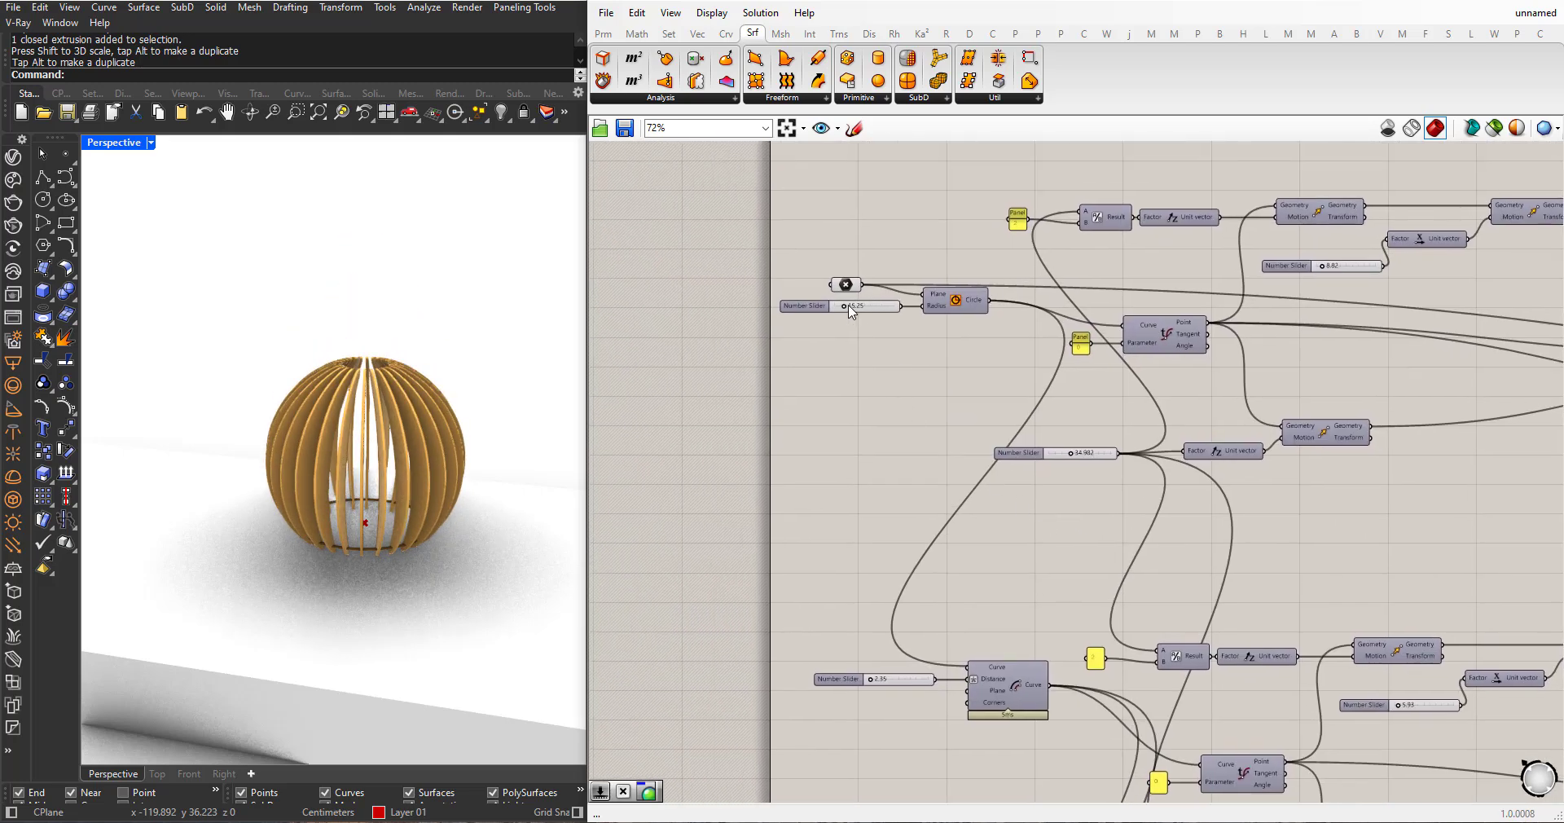
drag(848, 306, 827, 329)
scroll(847, 313, up, 5)
scroll(827, 330, down, 4)
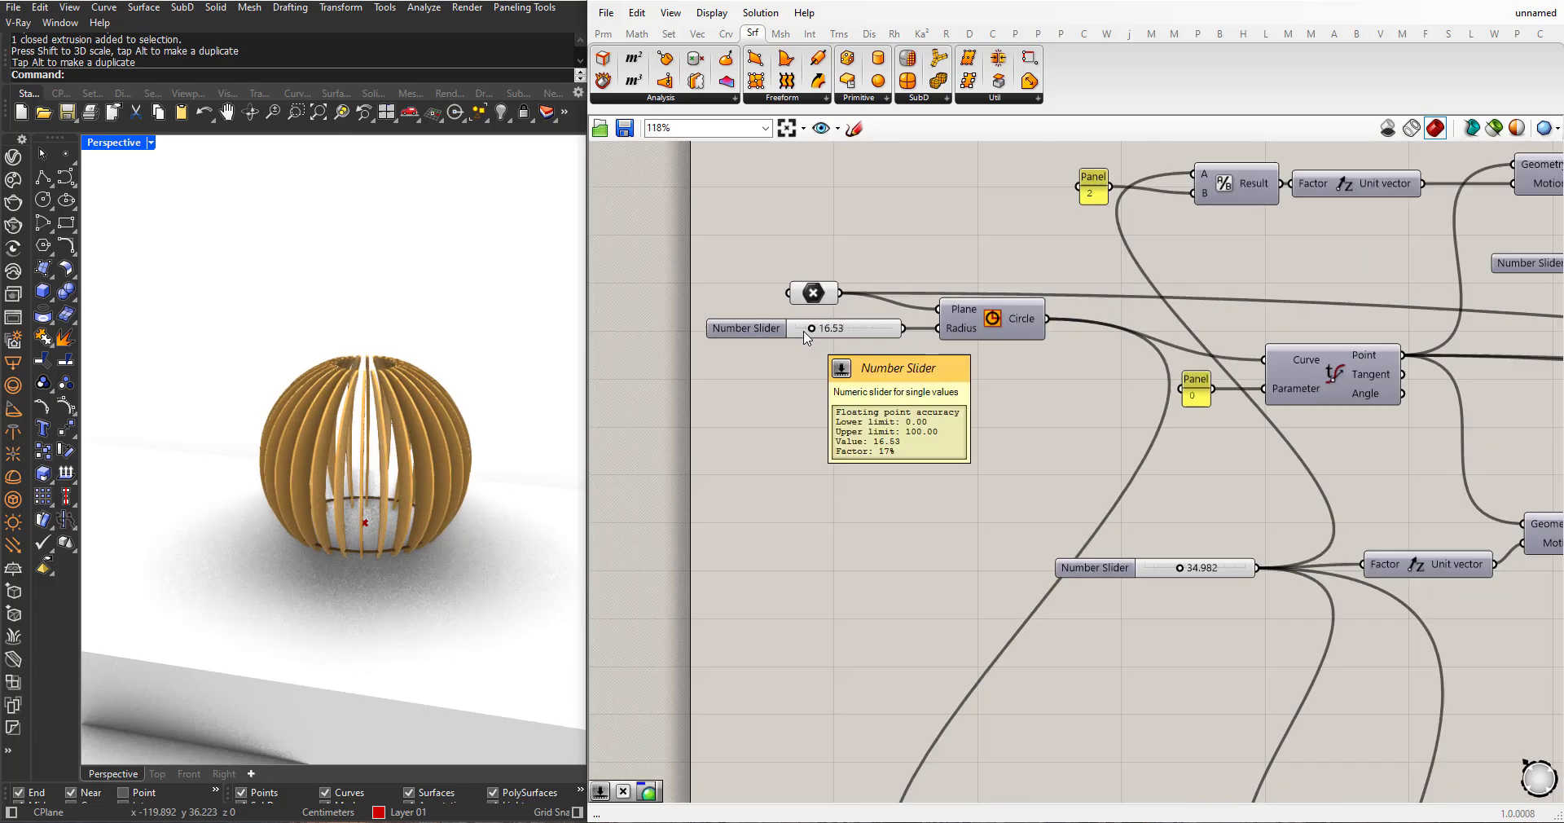
- Set the Unit X slider of the upper Move group to 14.00 and view the widened crescent array
scroll(806, 336, down, 4)
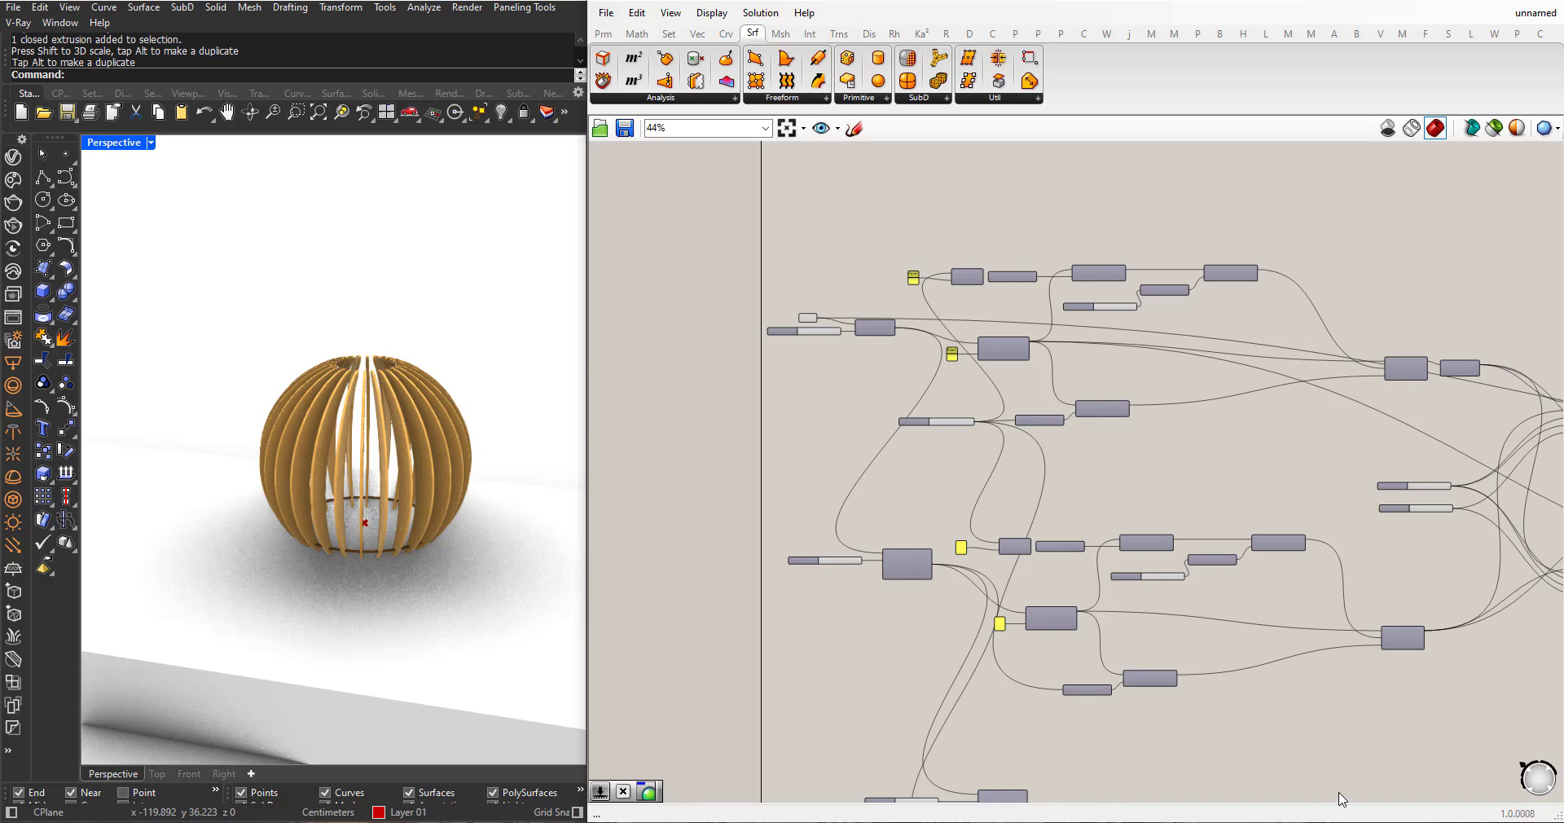
scroll(935, 407, up, 7)
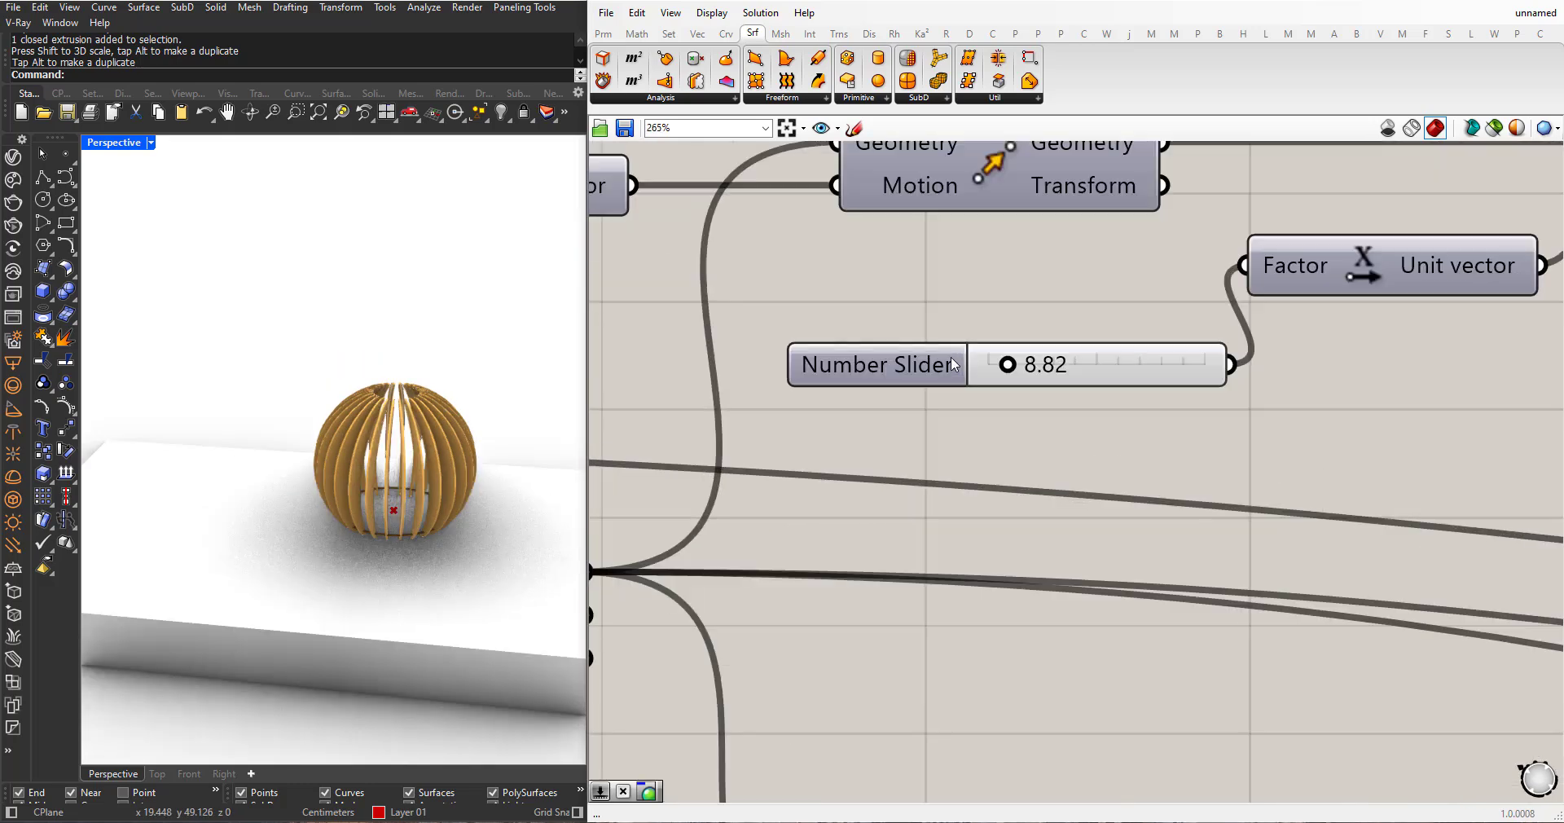
scroll(310, 467, up, 5)
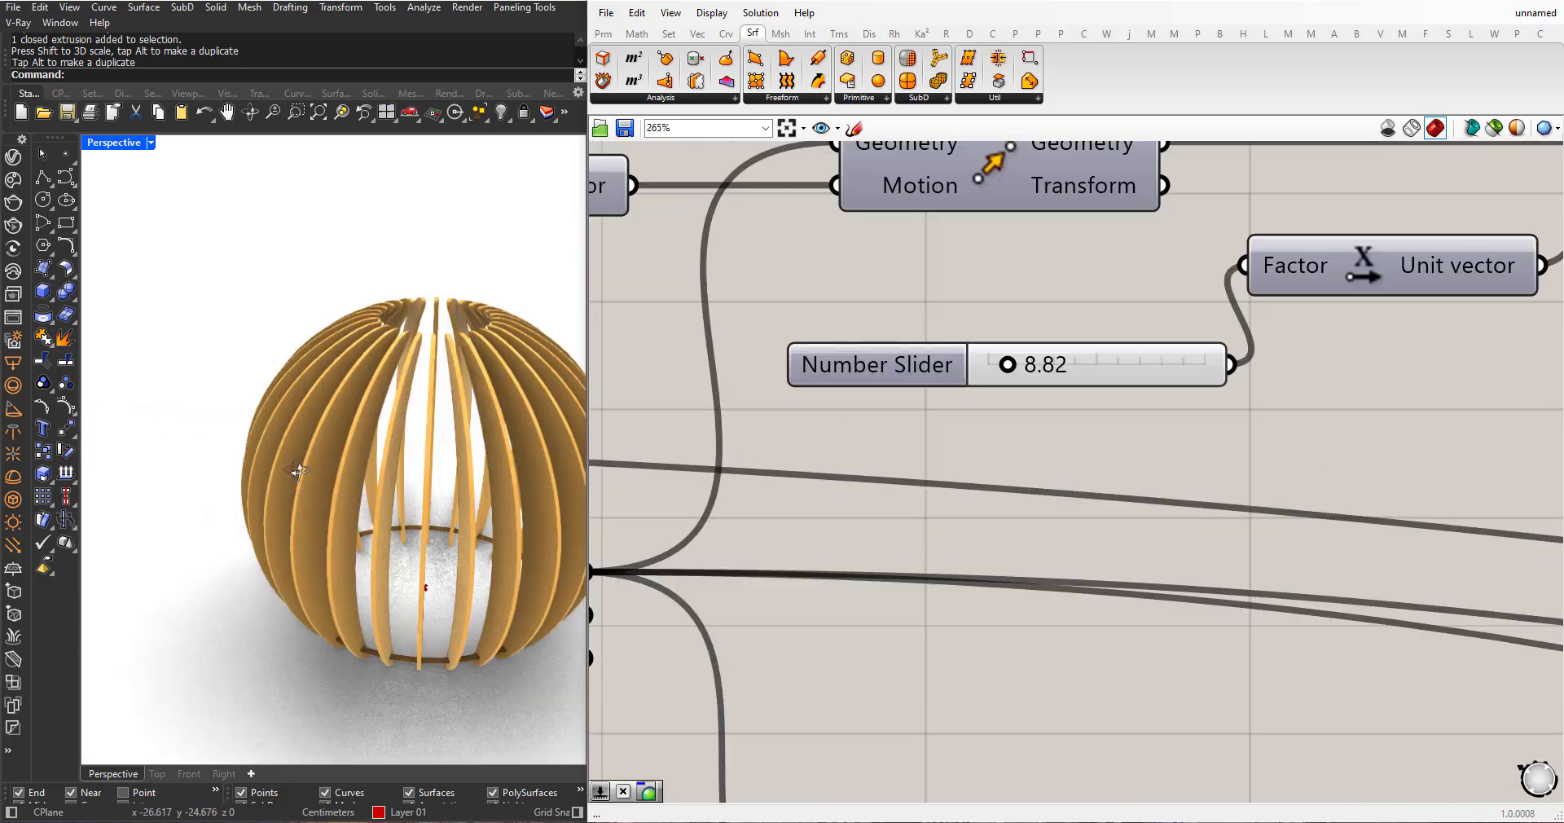
right_drag(296, 471, 293, 472)
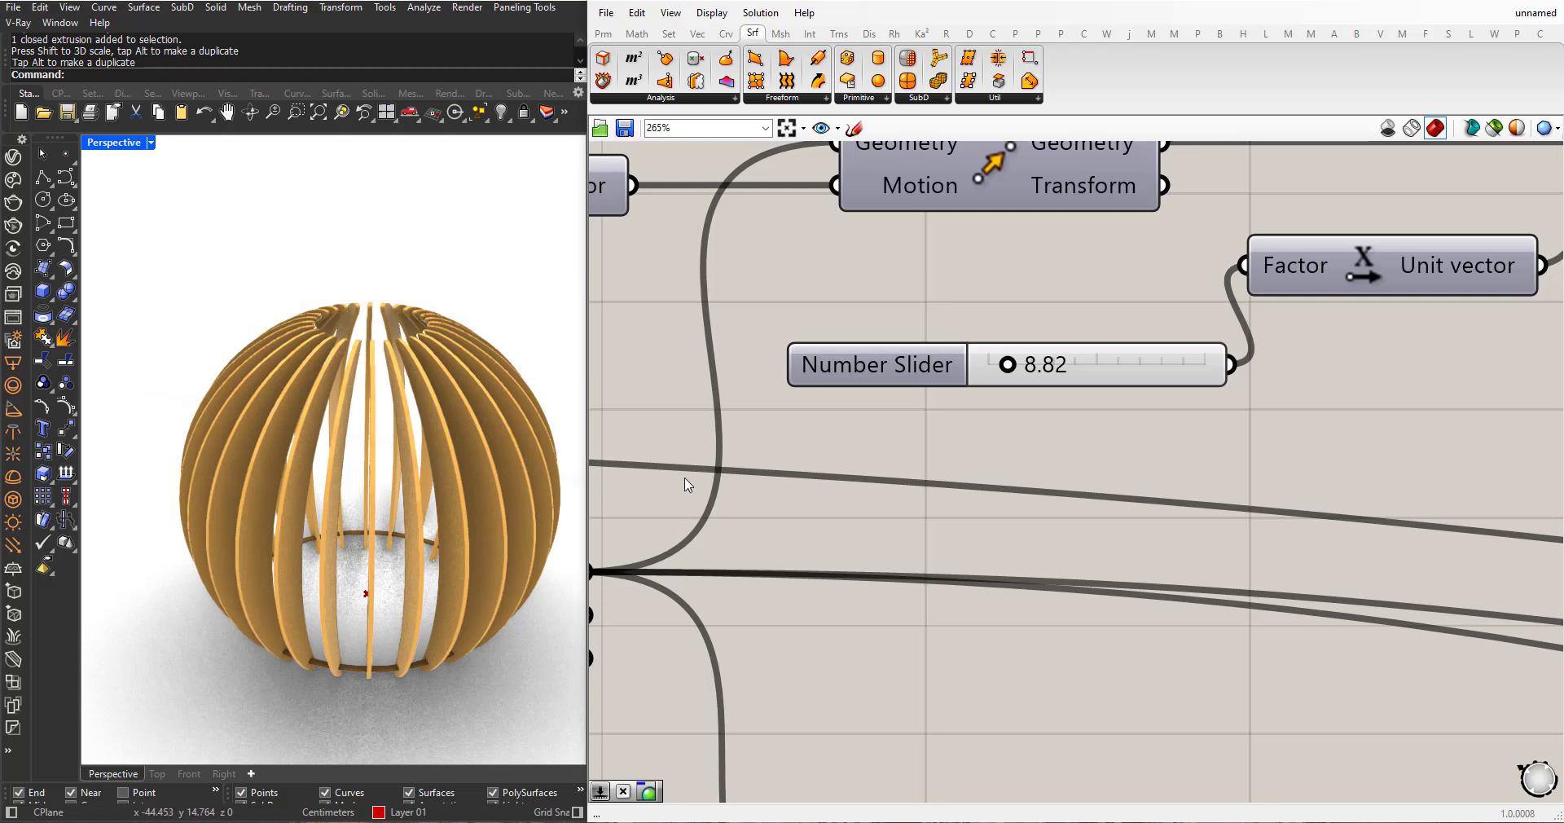
scroll(933, 389, down, 3)
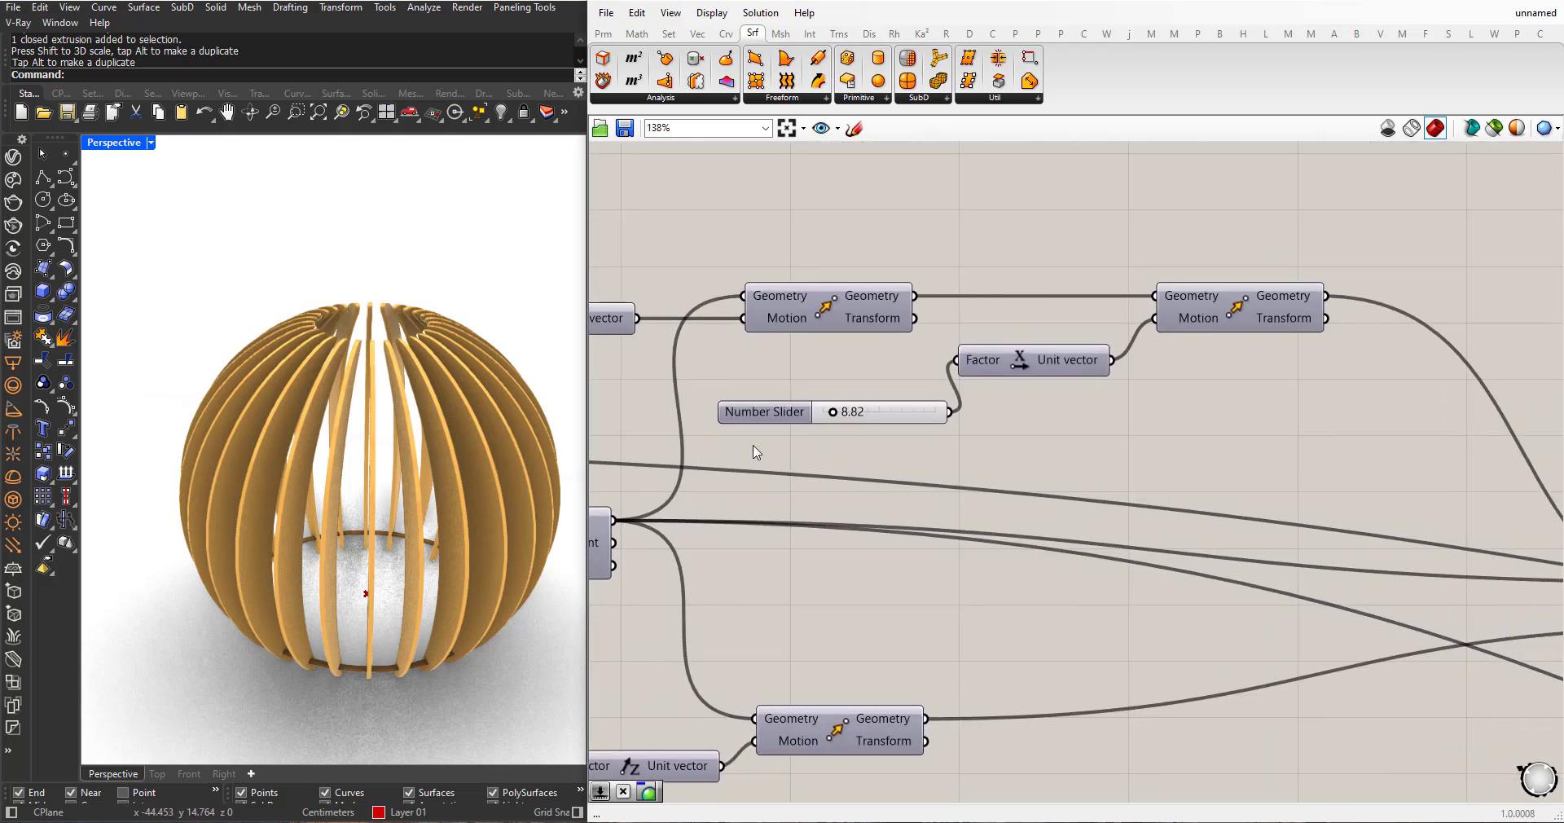
scroll(783, 440, up, 2)
scroll(897, 410, up, 2)
drag(893, 390, 913, 393)
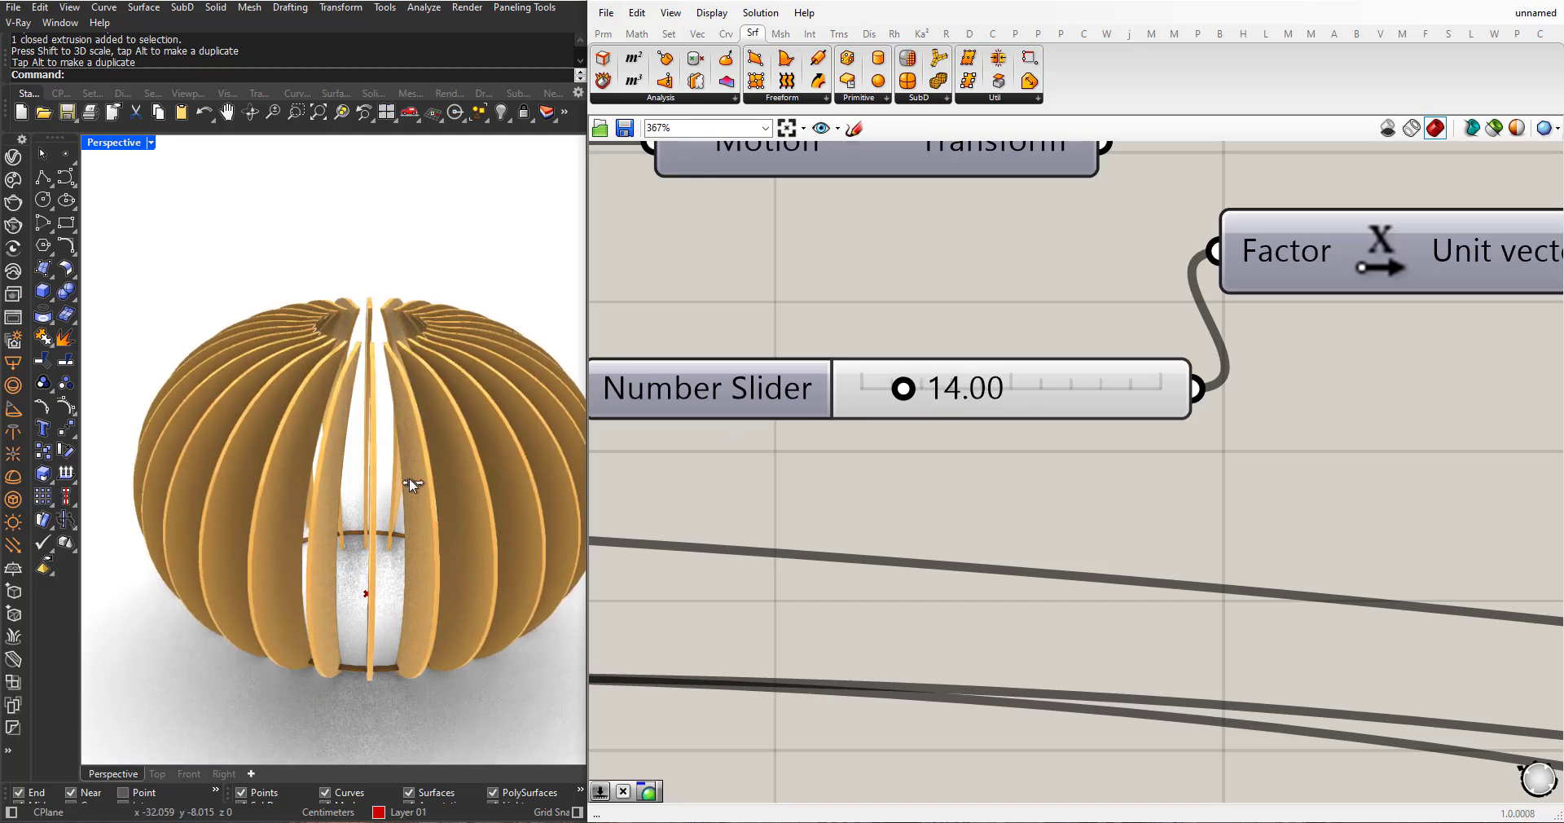
scroll(384, 472, down, 5)
shift+right_drag(384, 473, 429, 463)
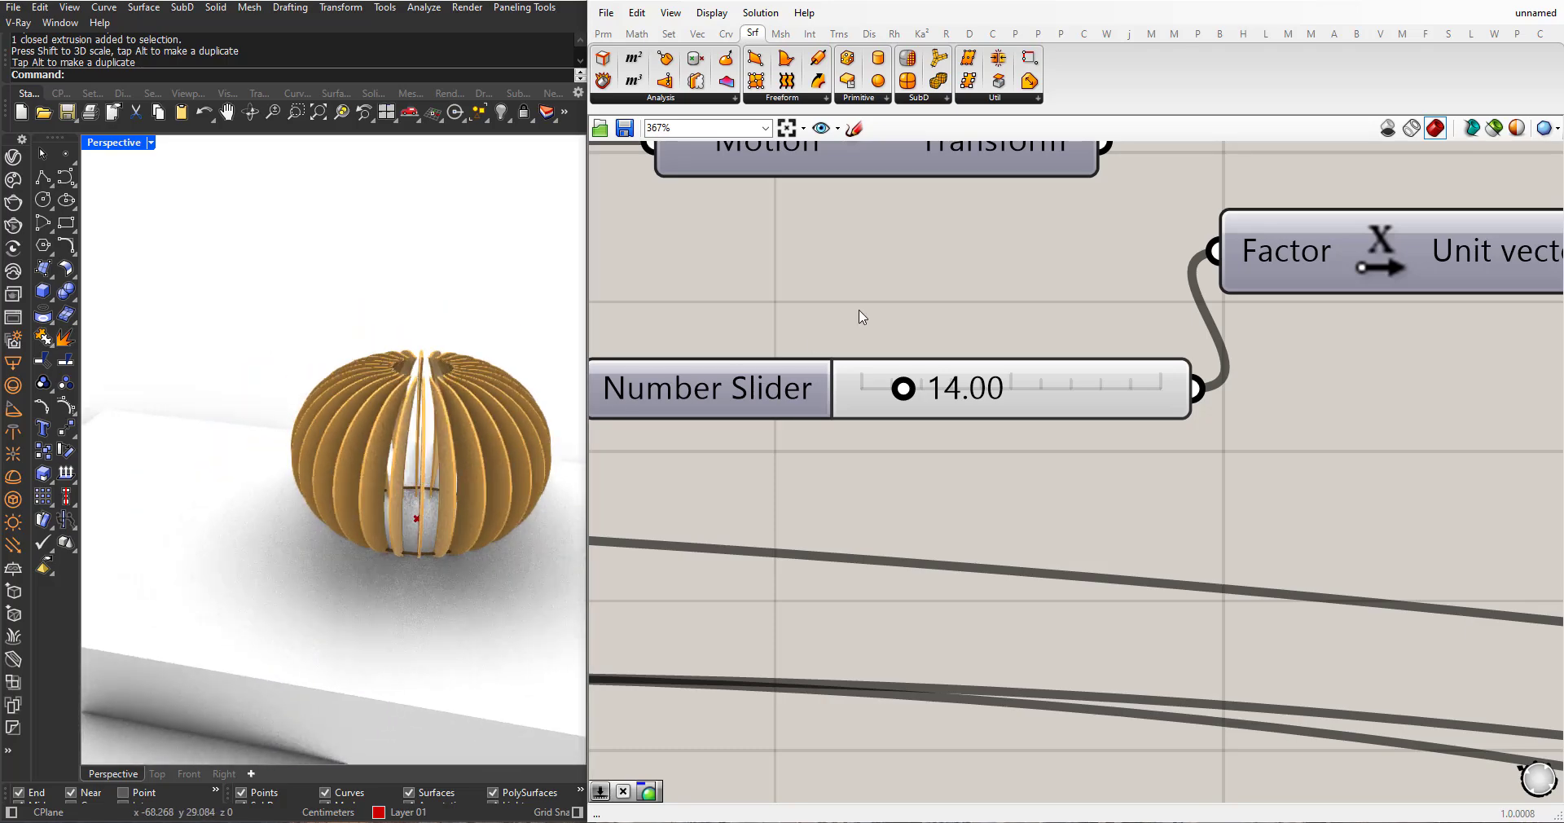
- Try the lower Move group's Unit X slider at 13.30, inspect the thinner ribs, and lower it to 0.00
scroll(863, 317, down, 10)
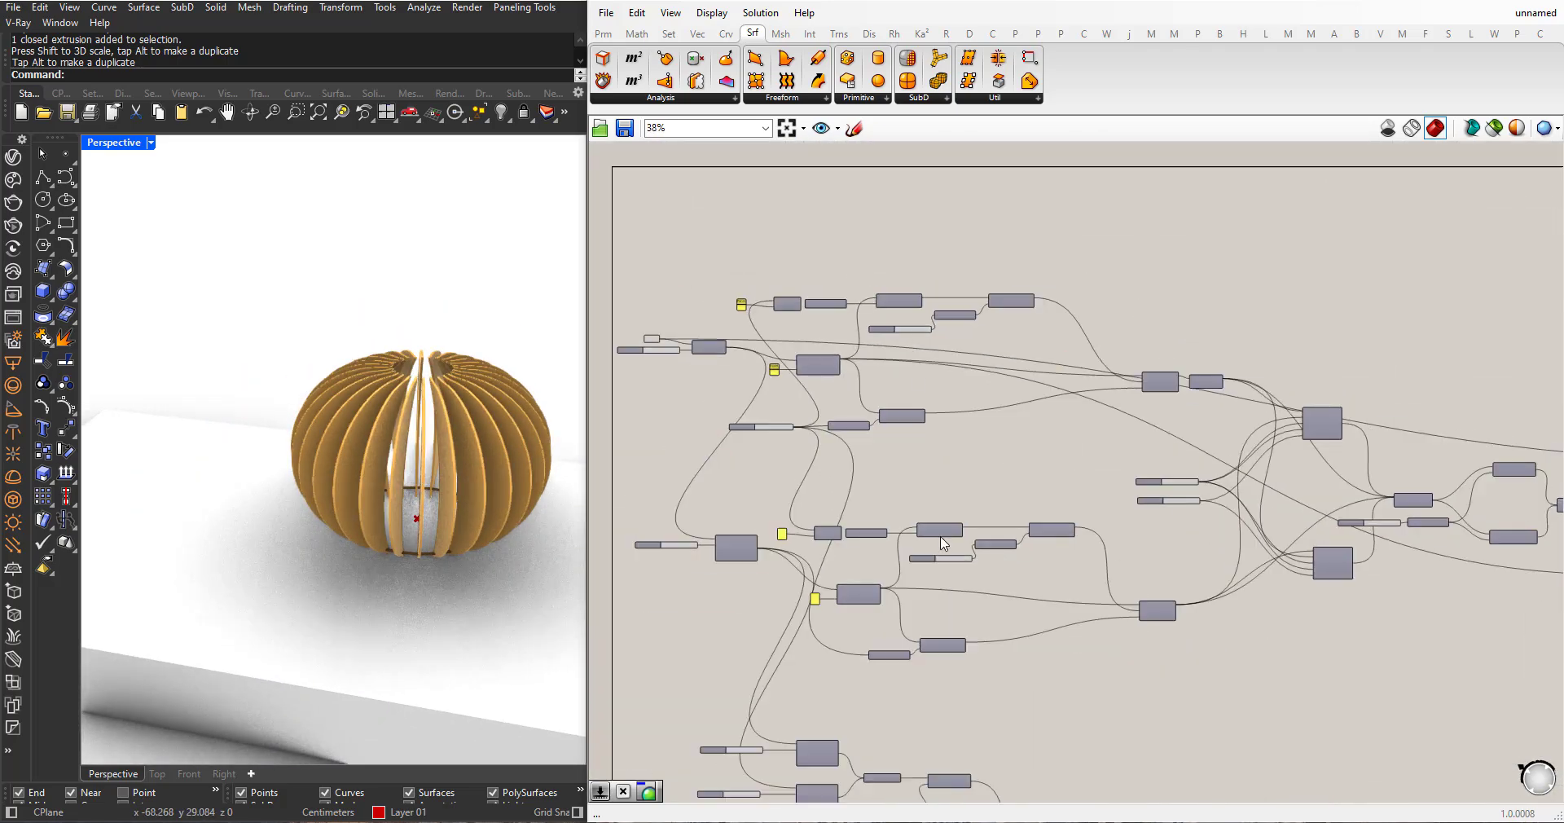
scroll(942, 544, up, 6)
scroll(943, 589, up, 1)
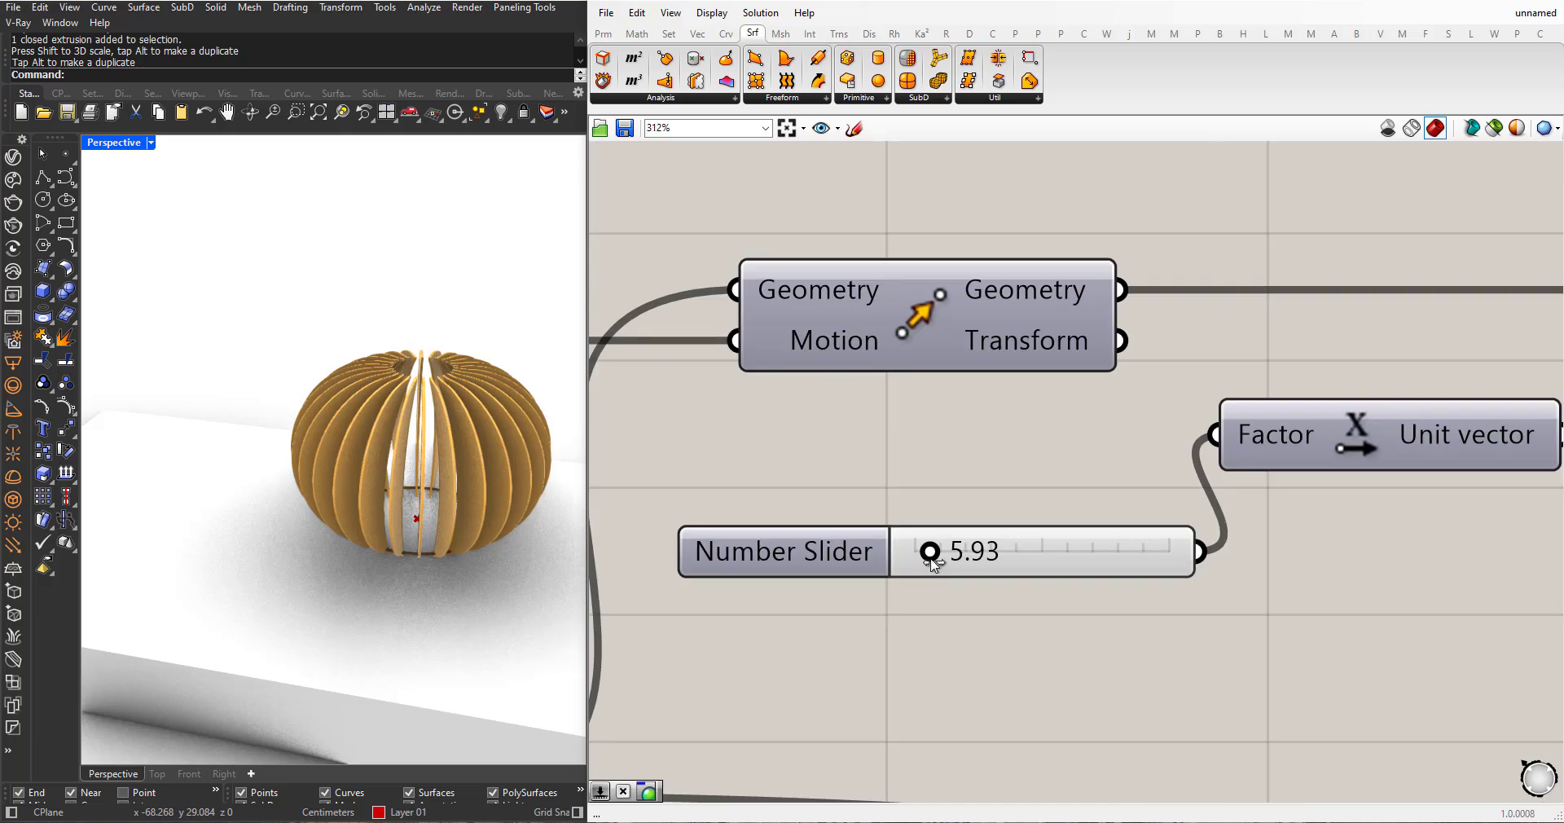
drag(928, 553, 948, 554)
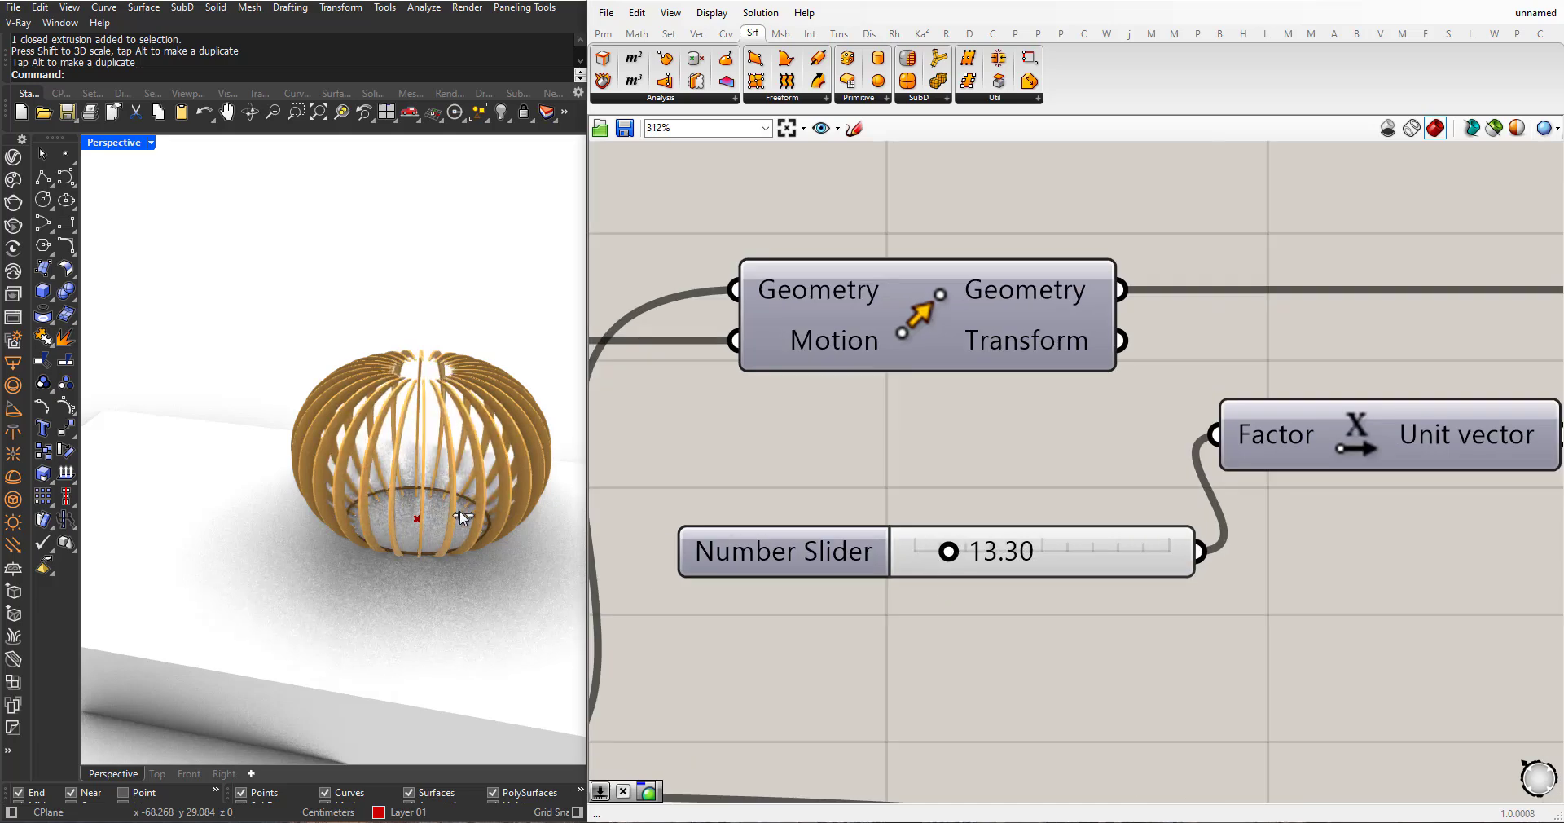
right_drag(459, 510, 498, 520)
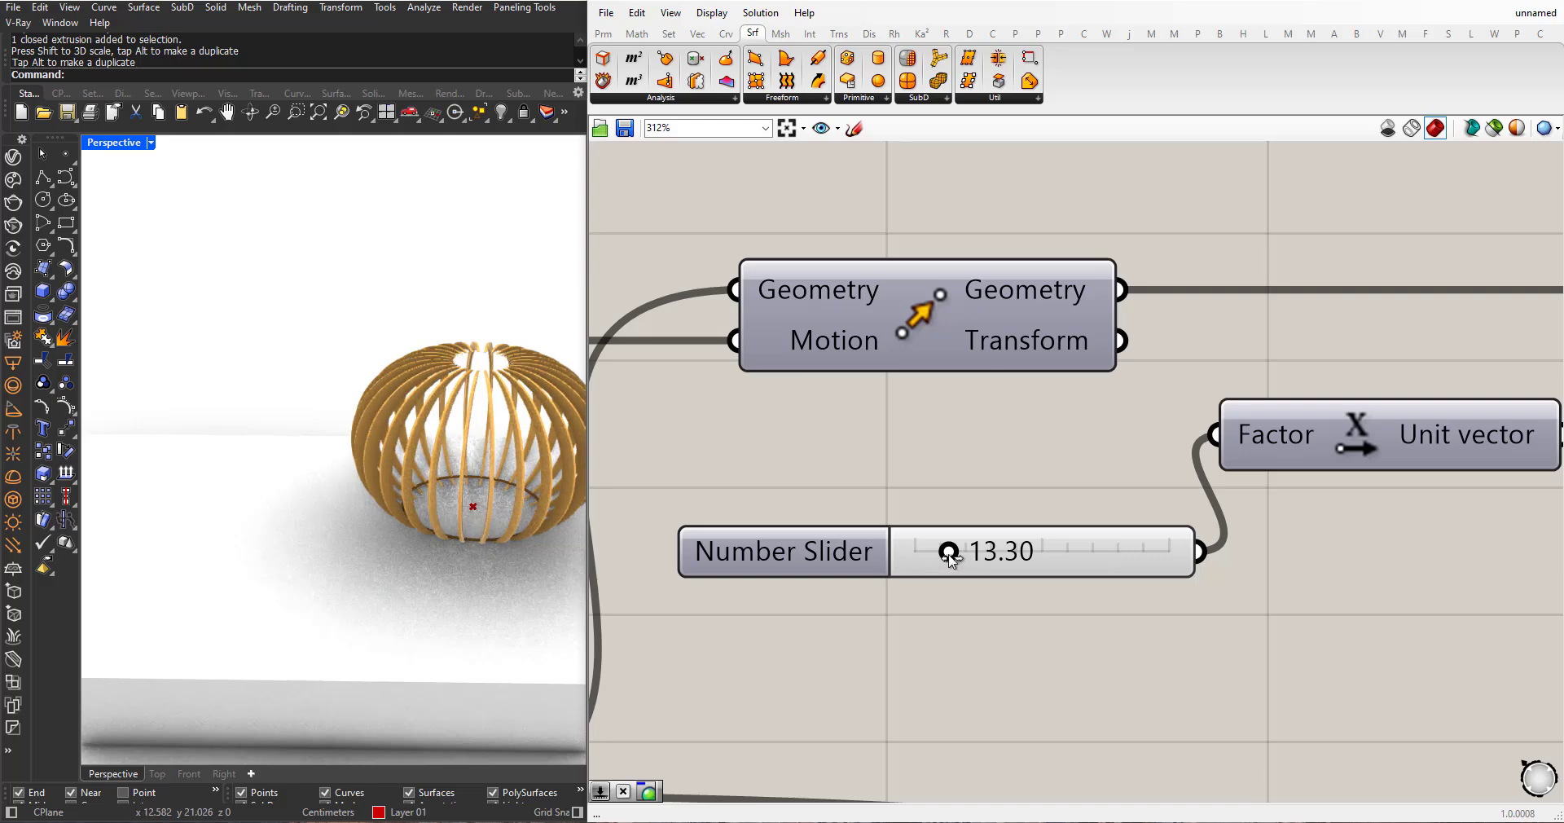
drag(949, 554, 863, 554)
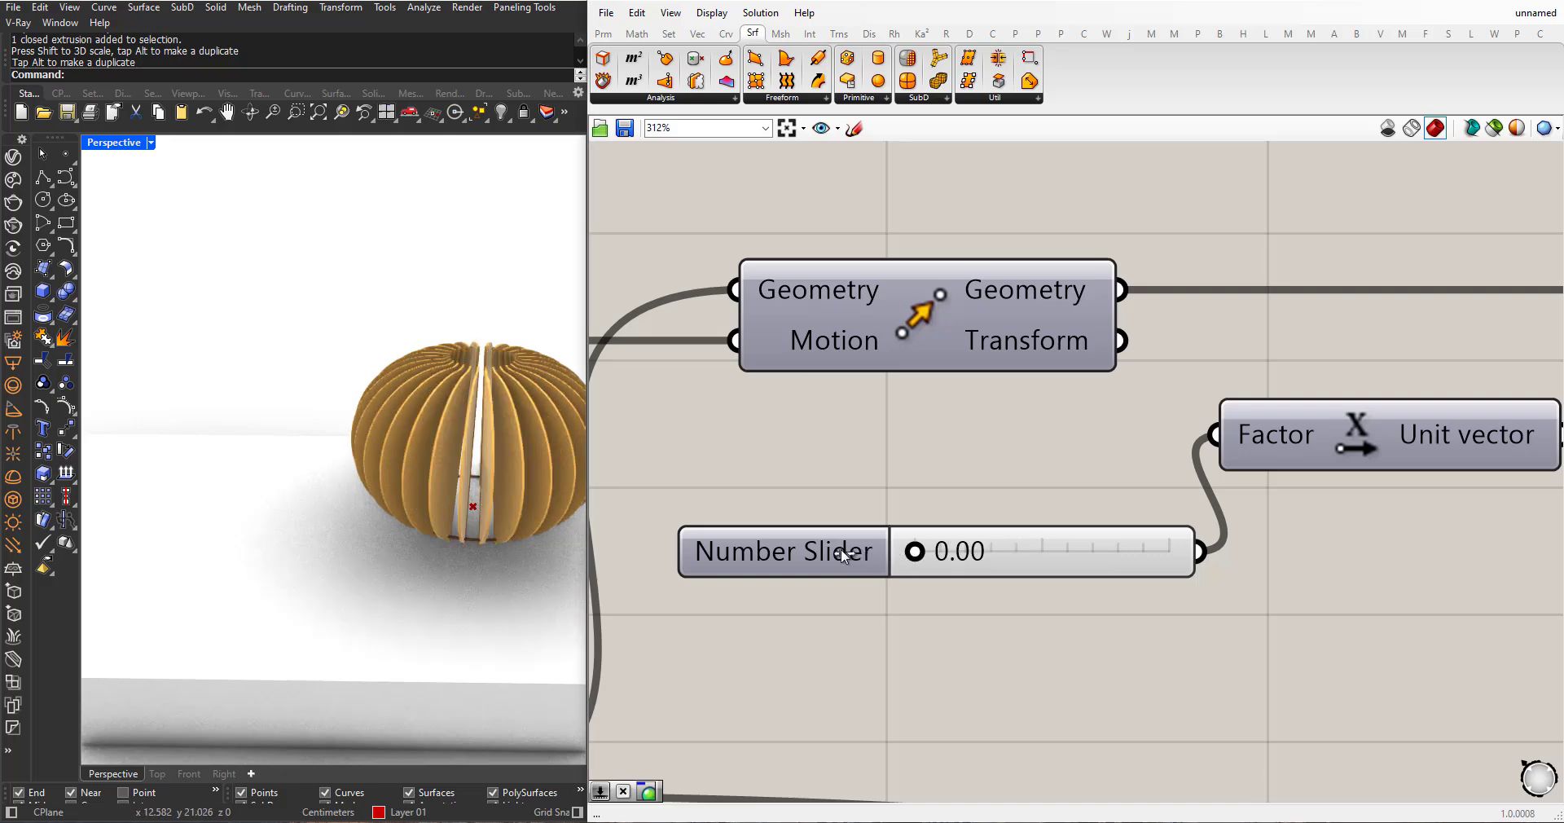
- Raise the lower Move group's Unit X slider slightly above zero to open up the gap between the ribs
right_drag(444, 440, 367, 366)
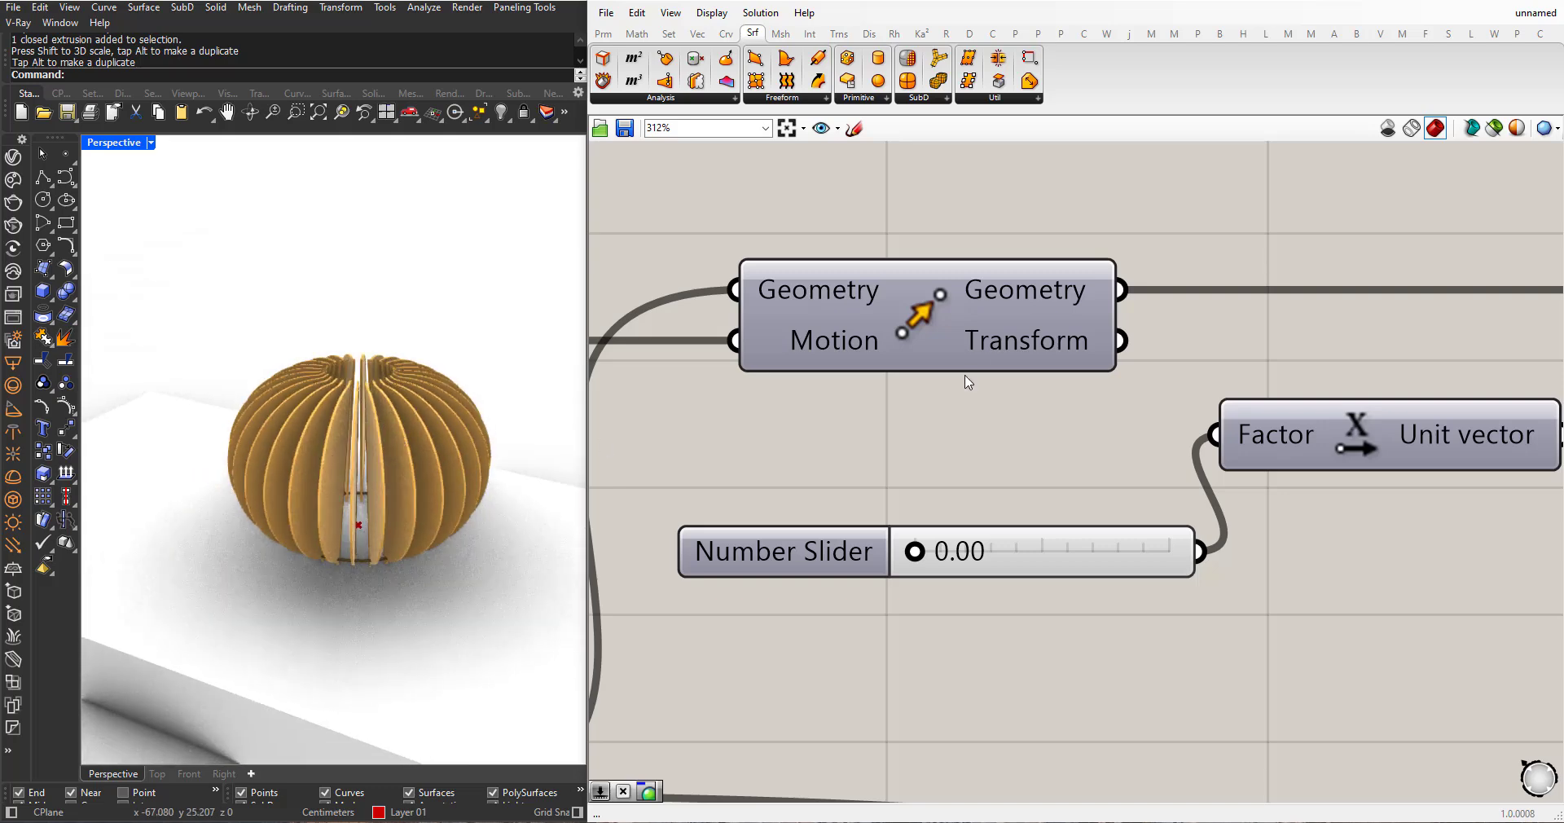
scroll(968, 382, down, 5)
drag(808, 343, 818, 347)
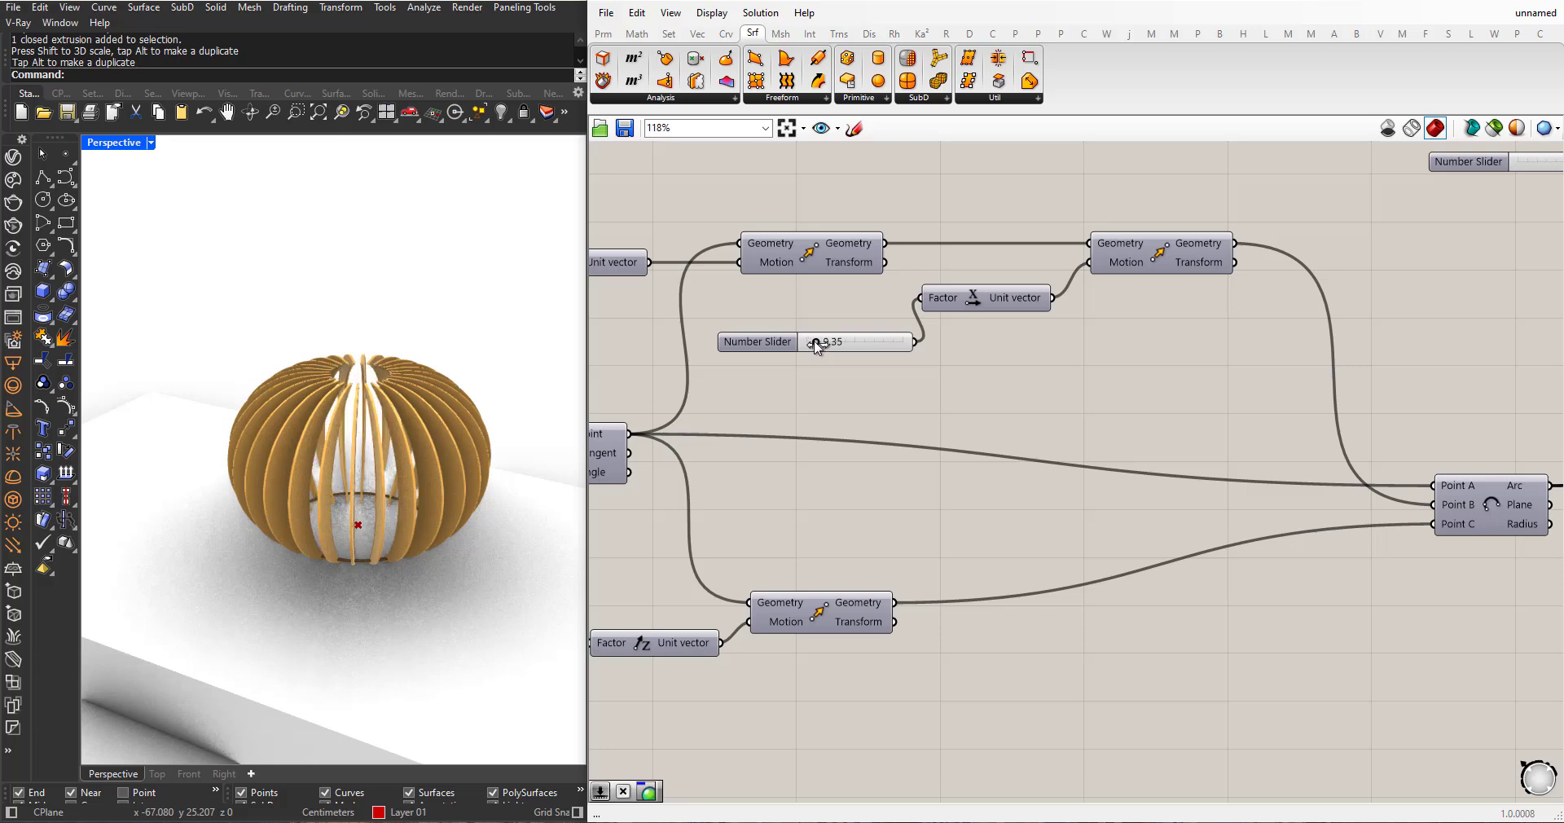
- Try the Rotate component's angle slider at -59.63, inspect the outward-tilted ribs, and set it to -6.57
scroll(809, 420, down, 5)
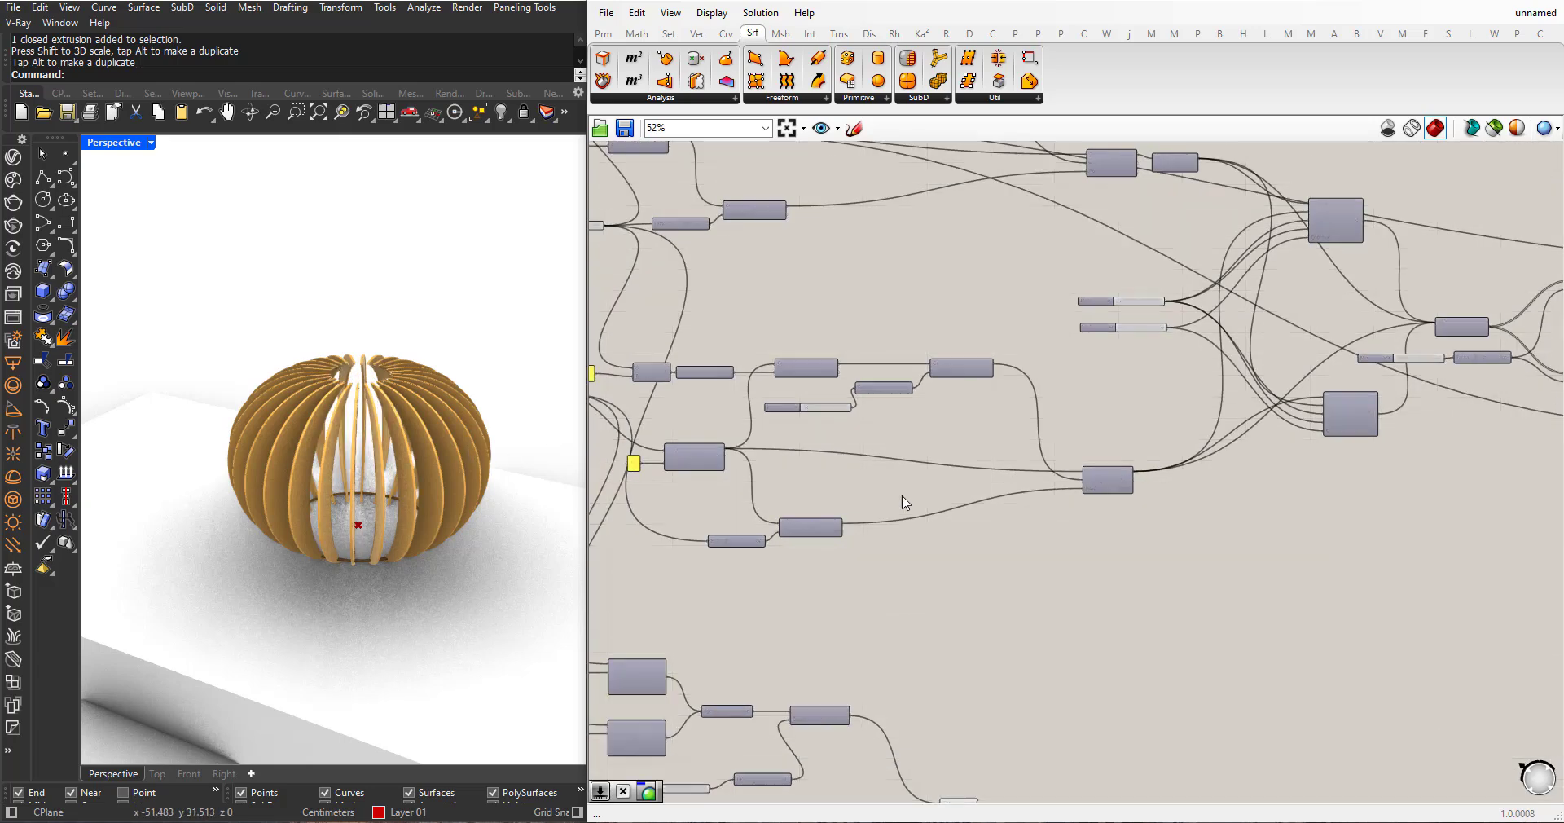
scroll(1181, 590, down, 3)
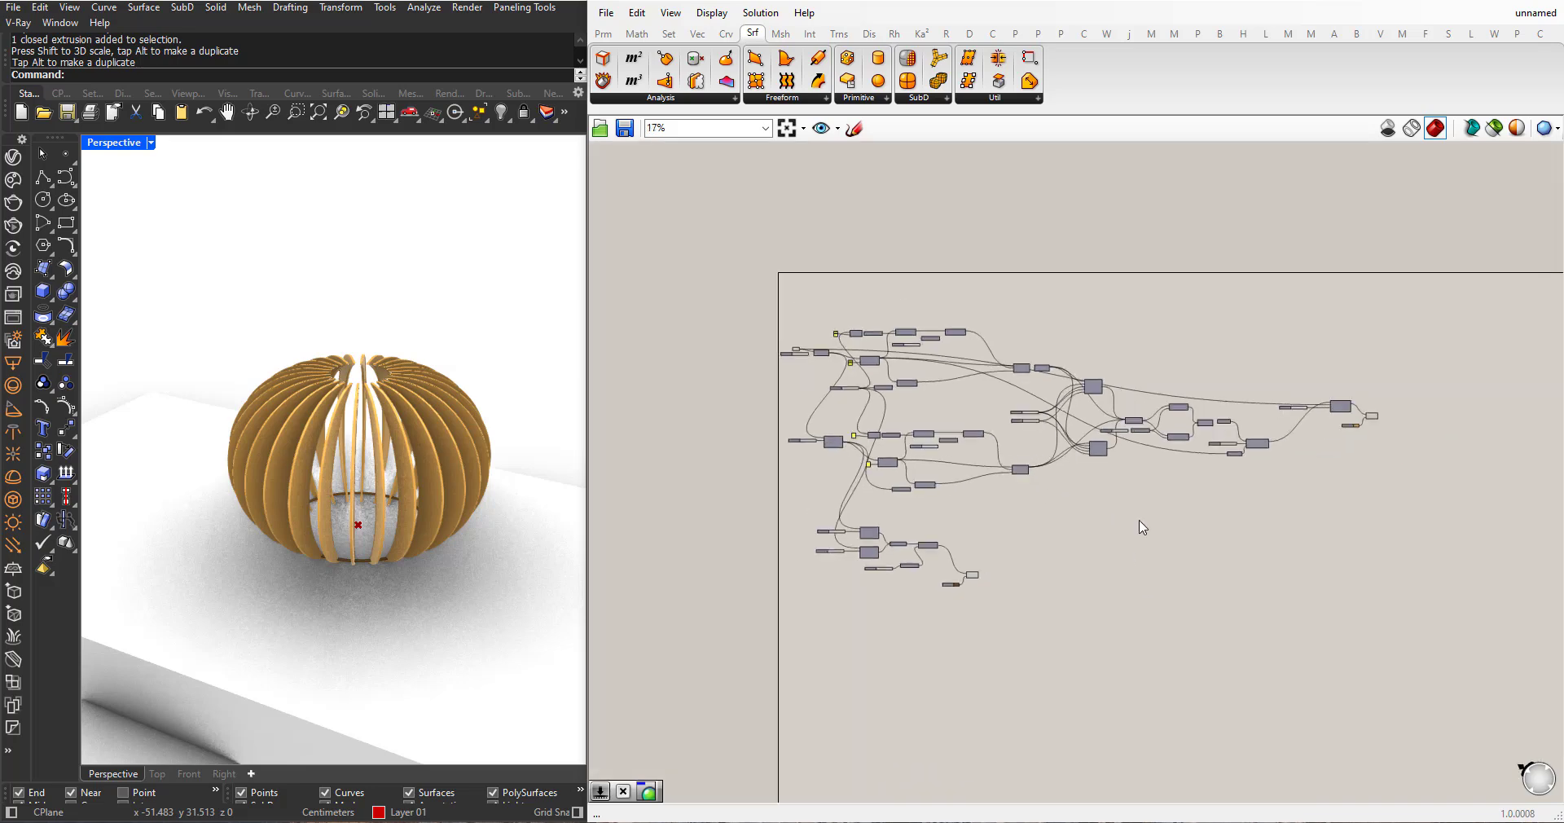
scroll(1246, 464, up, 6)
scroll(1144, 394, up, 4)
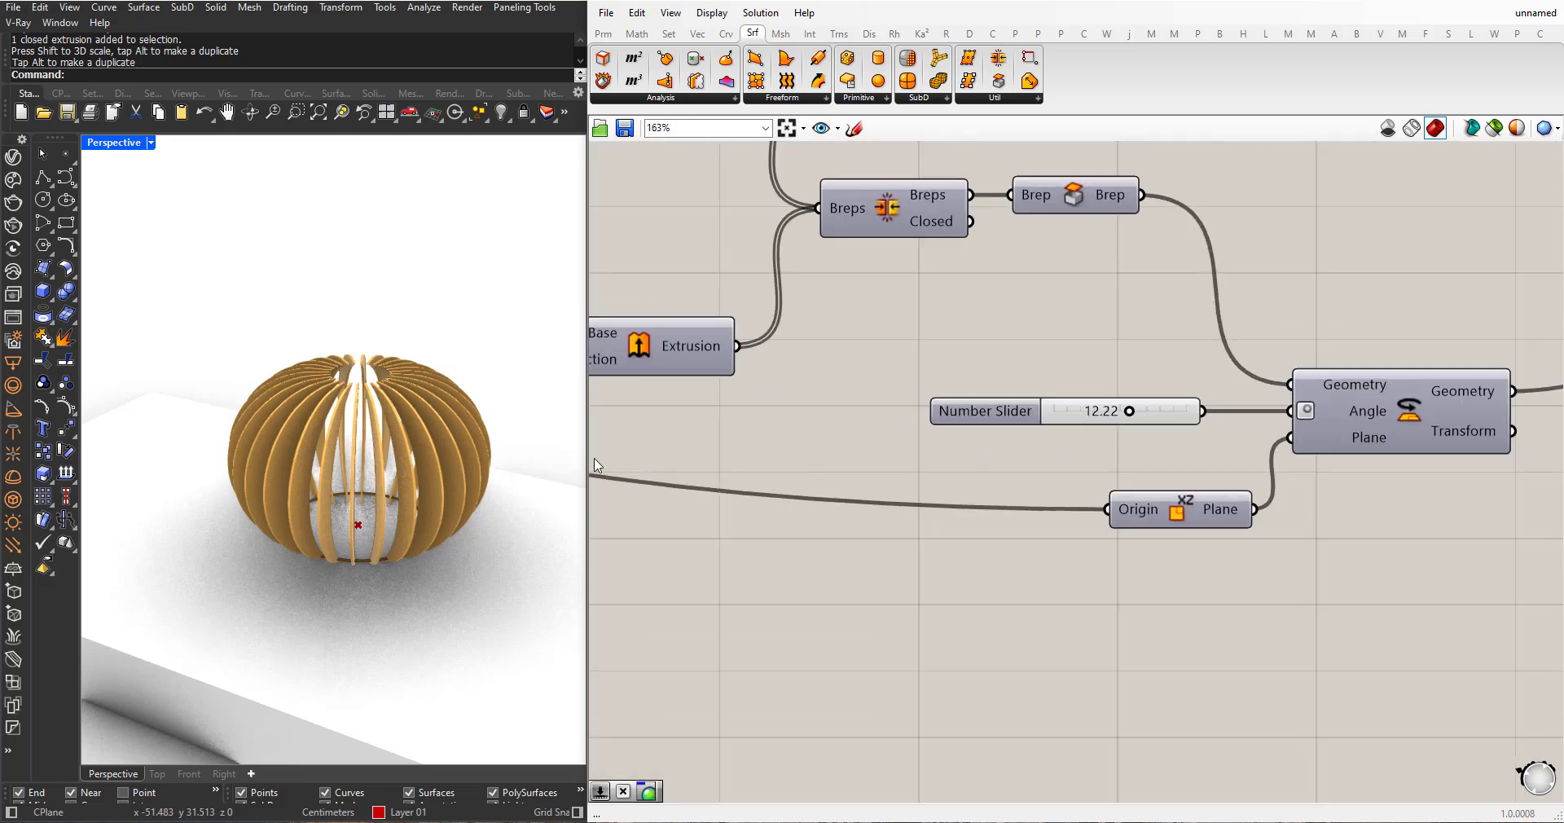
right_drag(417, 476, 456, 453)
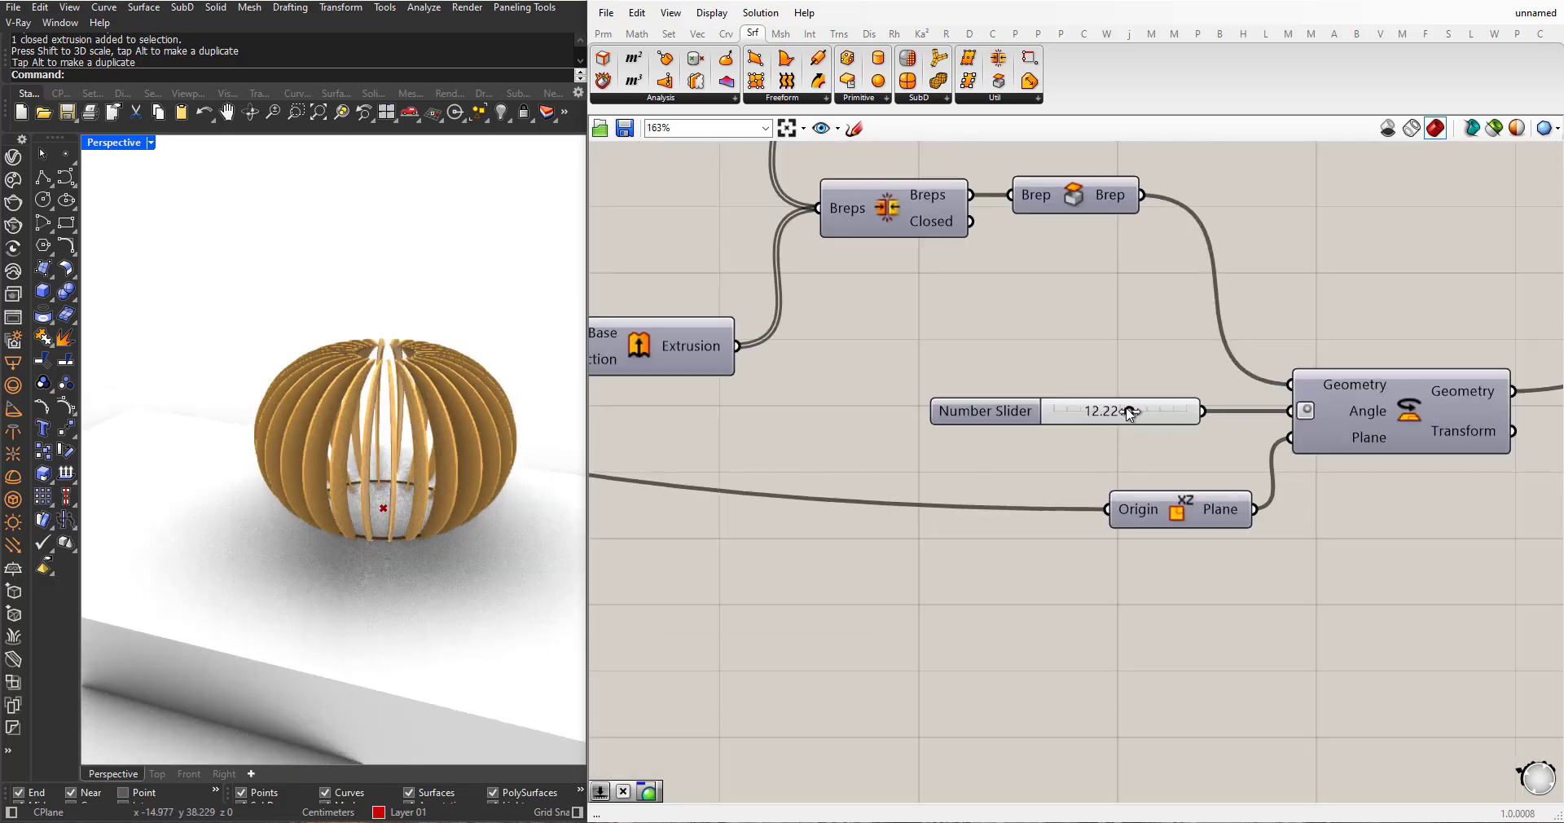
drag(1129, 413, 1076, 416)
scroll(345, 473, down, 4)
scroll(444, 500, up, 2)
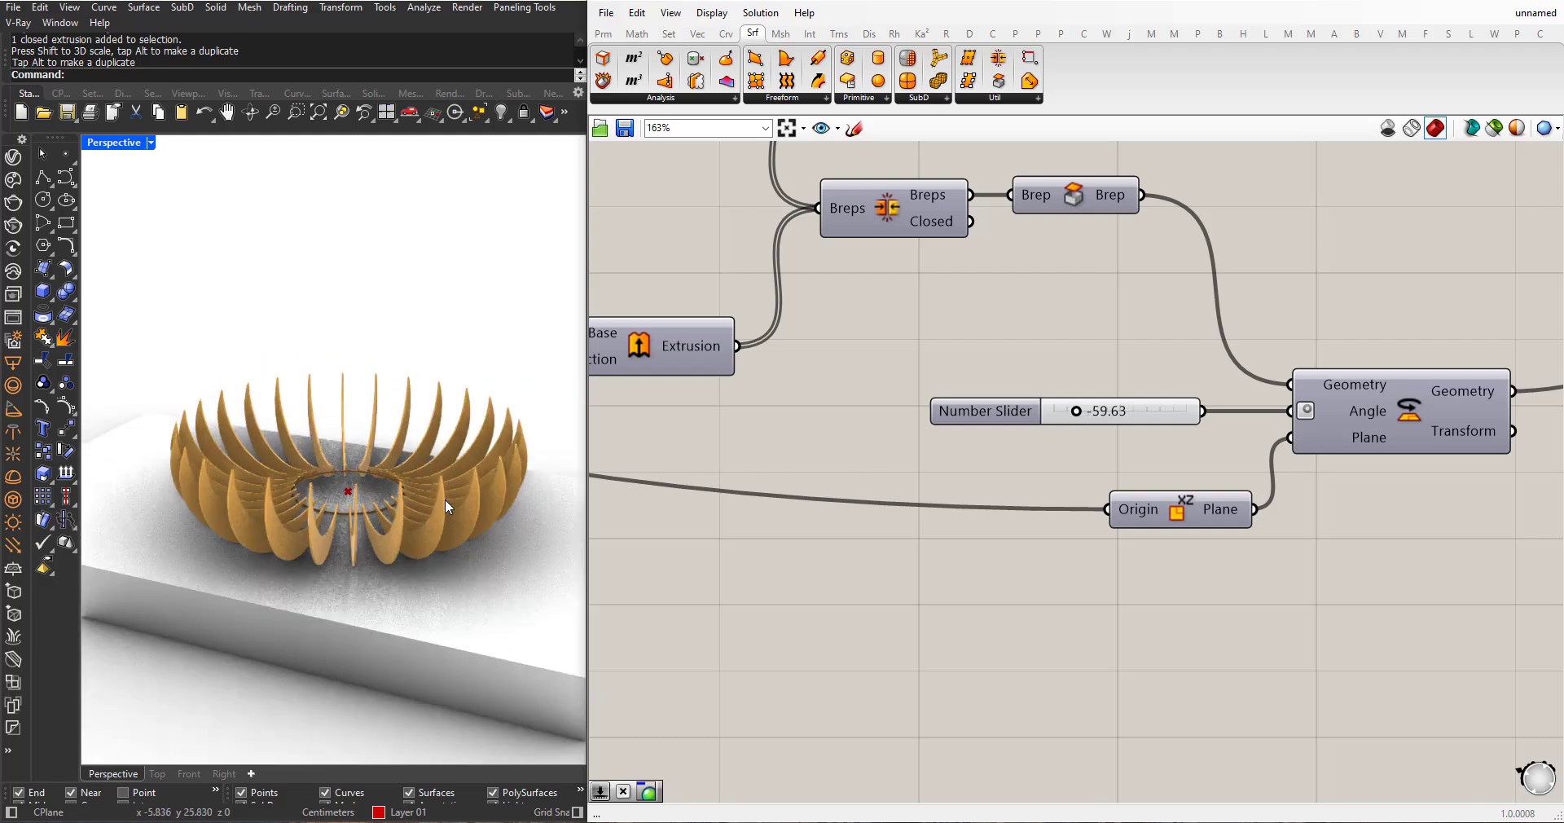
drag(1082, 418, 1123, 405)
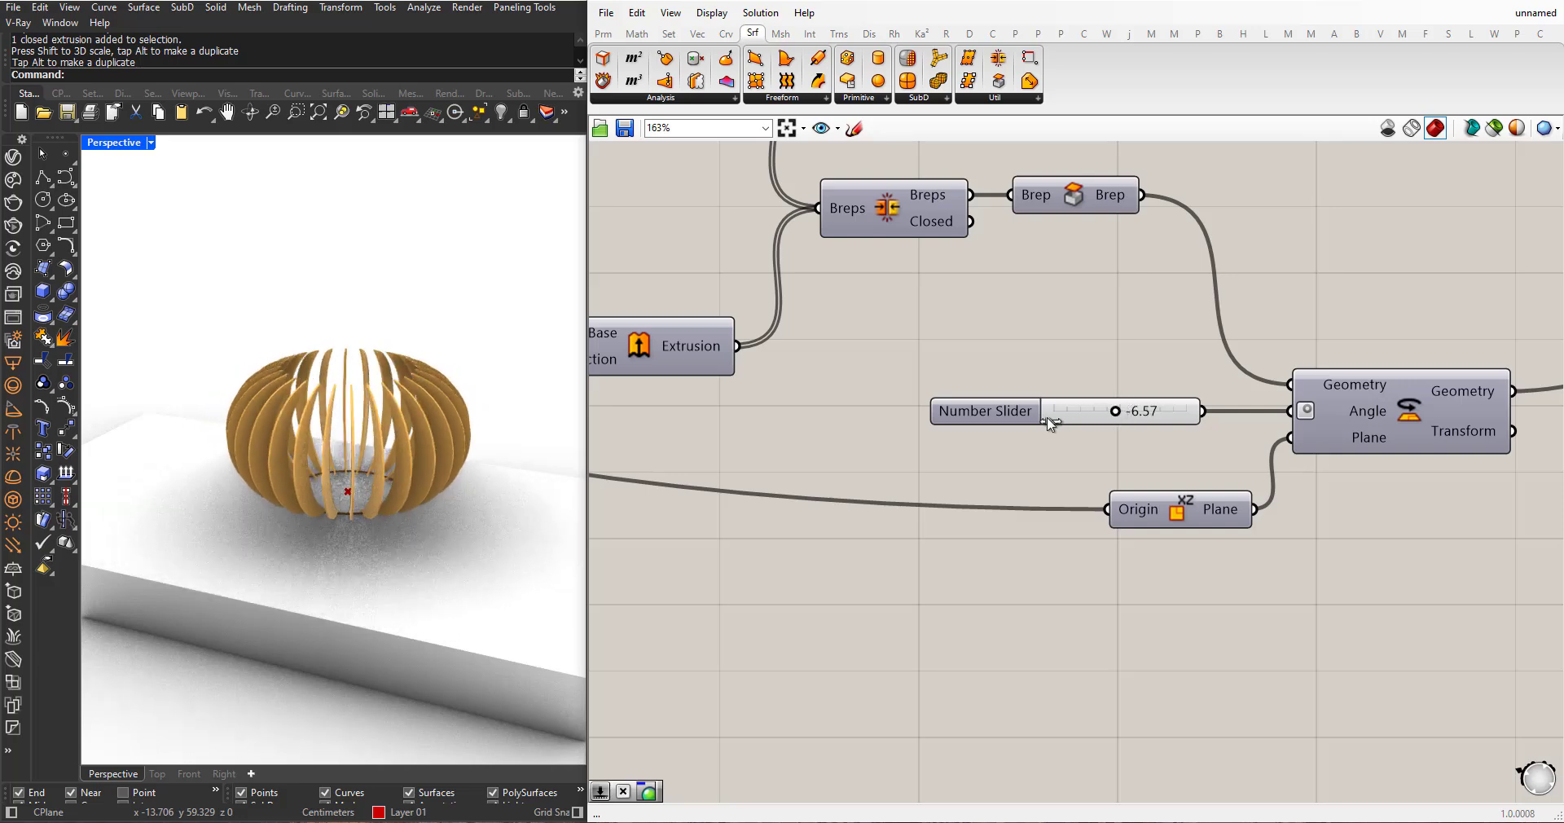
- Examine the tilted rib array and its ring base from several angles and distances, and review the whole definition
scroll(1065, 445, down, 8)
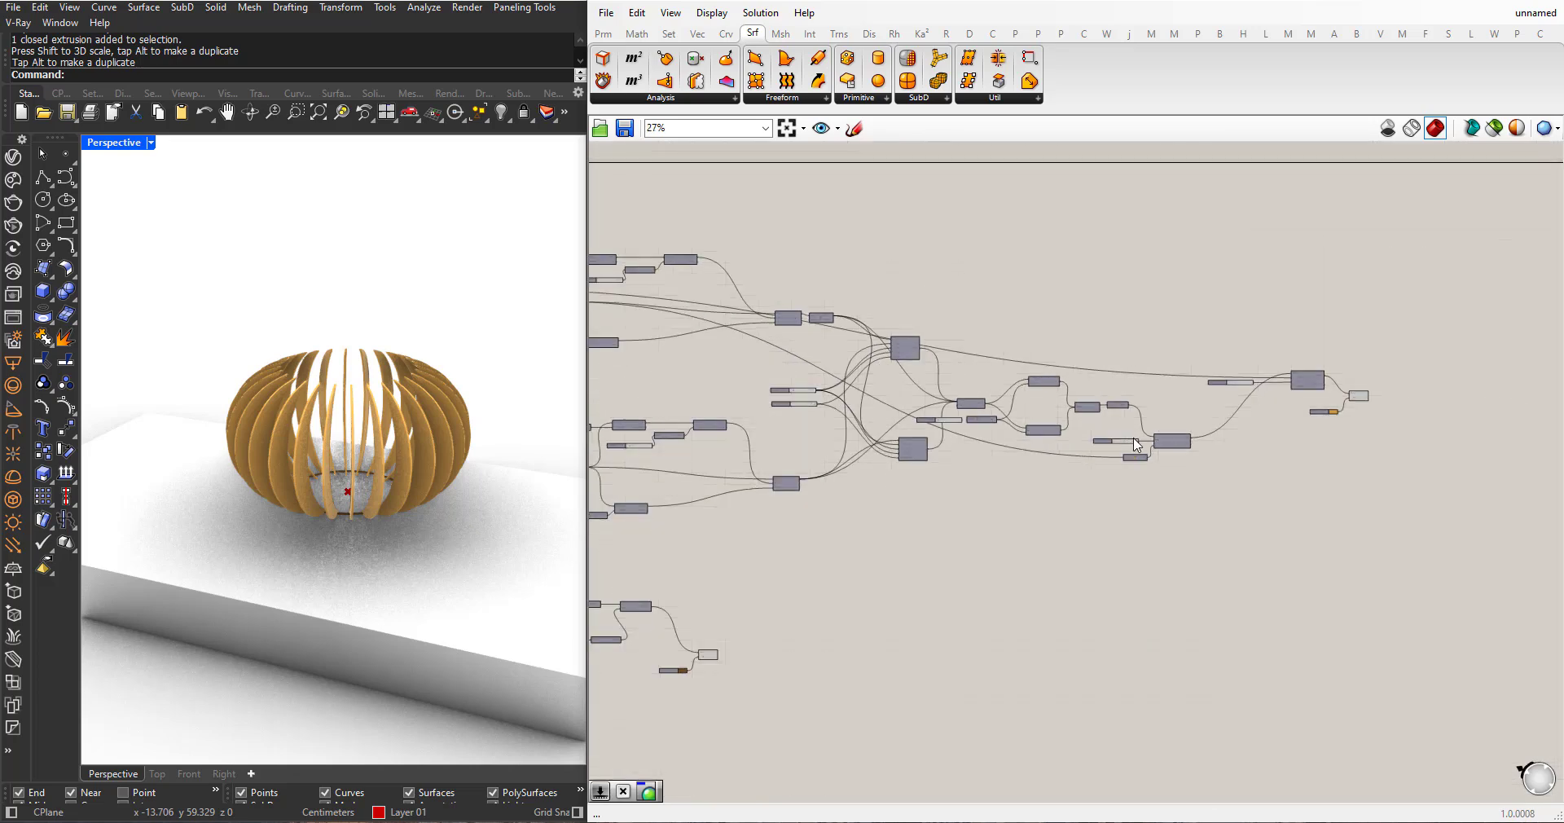
scroll(1132, 396, up, 3)
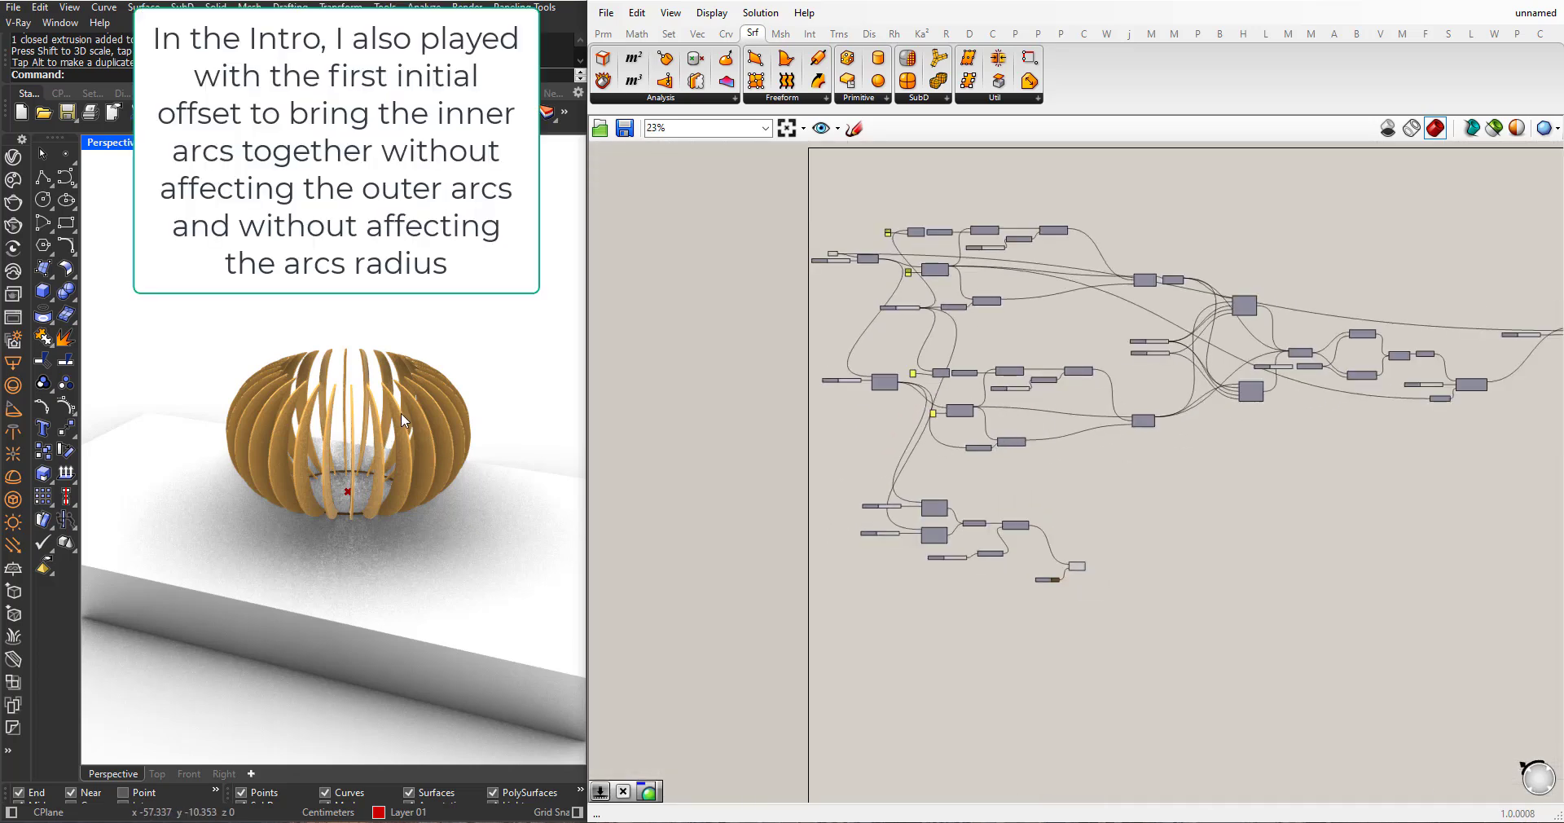
mouse_move(413, 431)
right_down()
mouse_move(395, 463)
mouse_move(387, 444)
right_up()
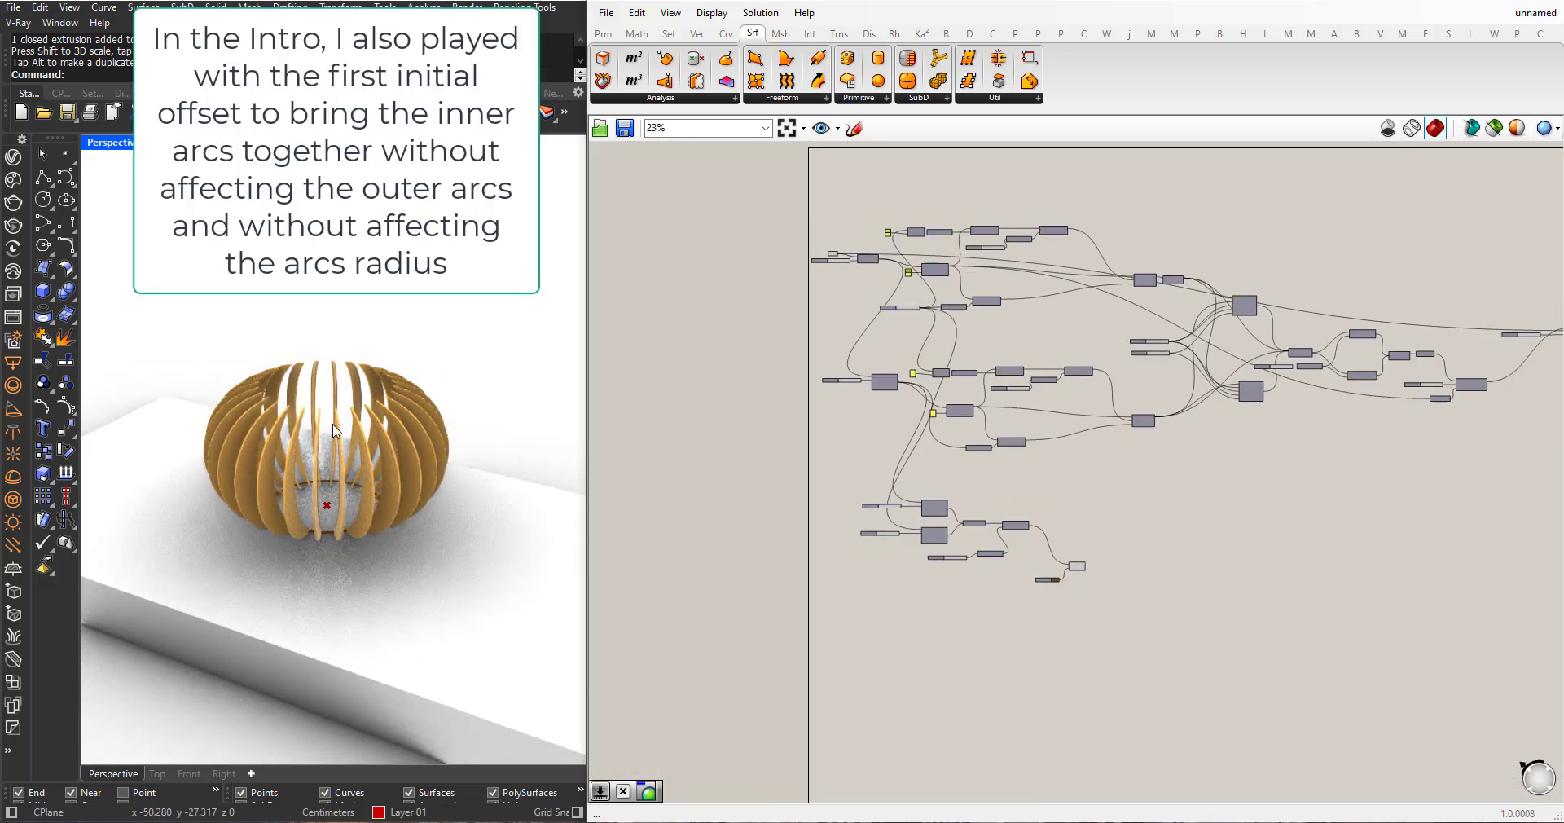
scroll(333, 420, up, 3)
scroll(943, 432, up, 2)
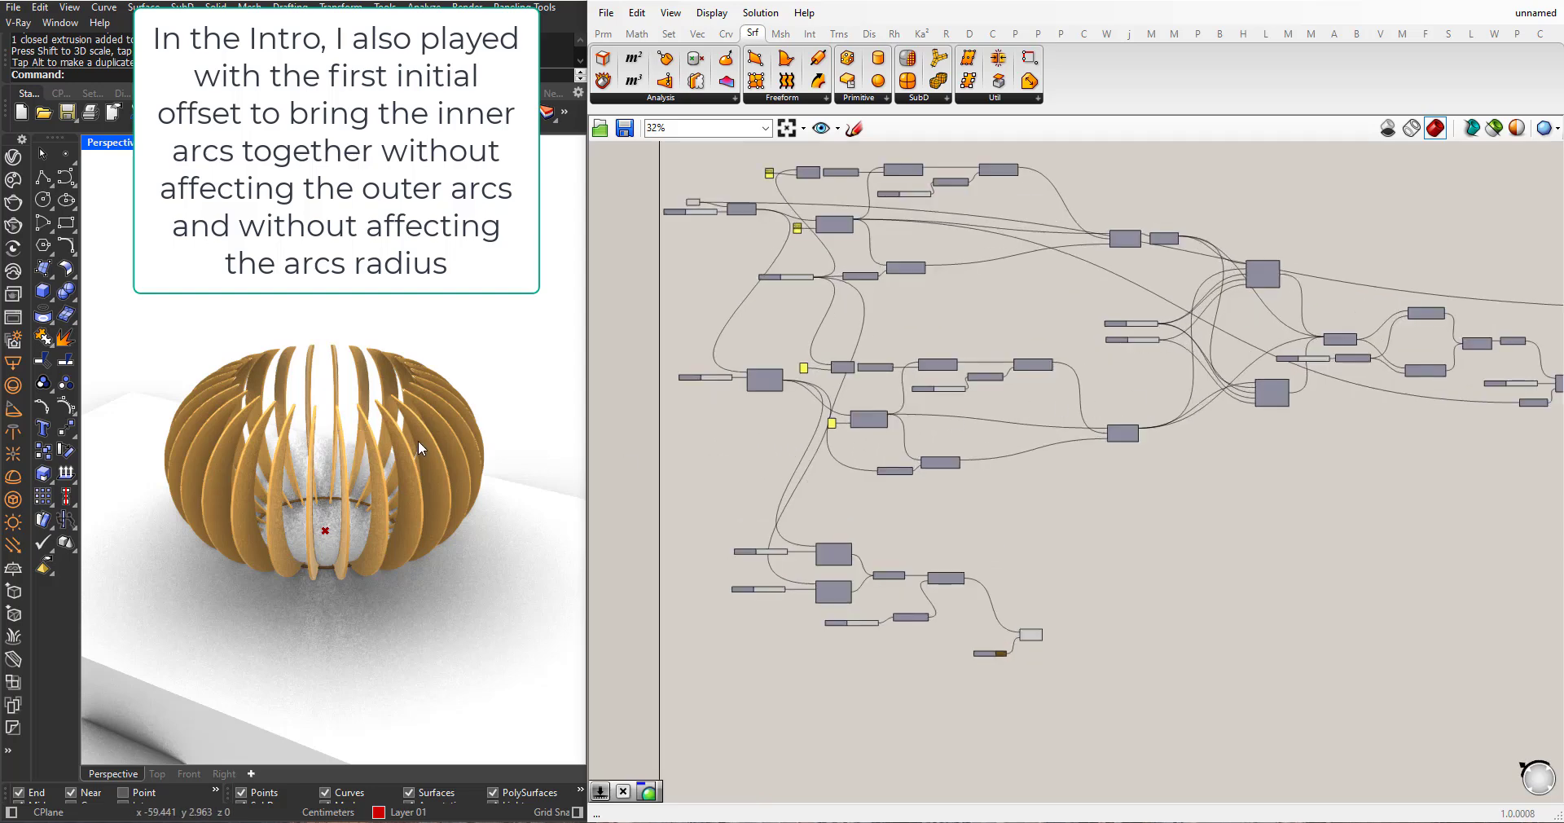
right_drag(316, 471, 325, 461)
scroll(358, 400, up, 2)
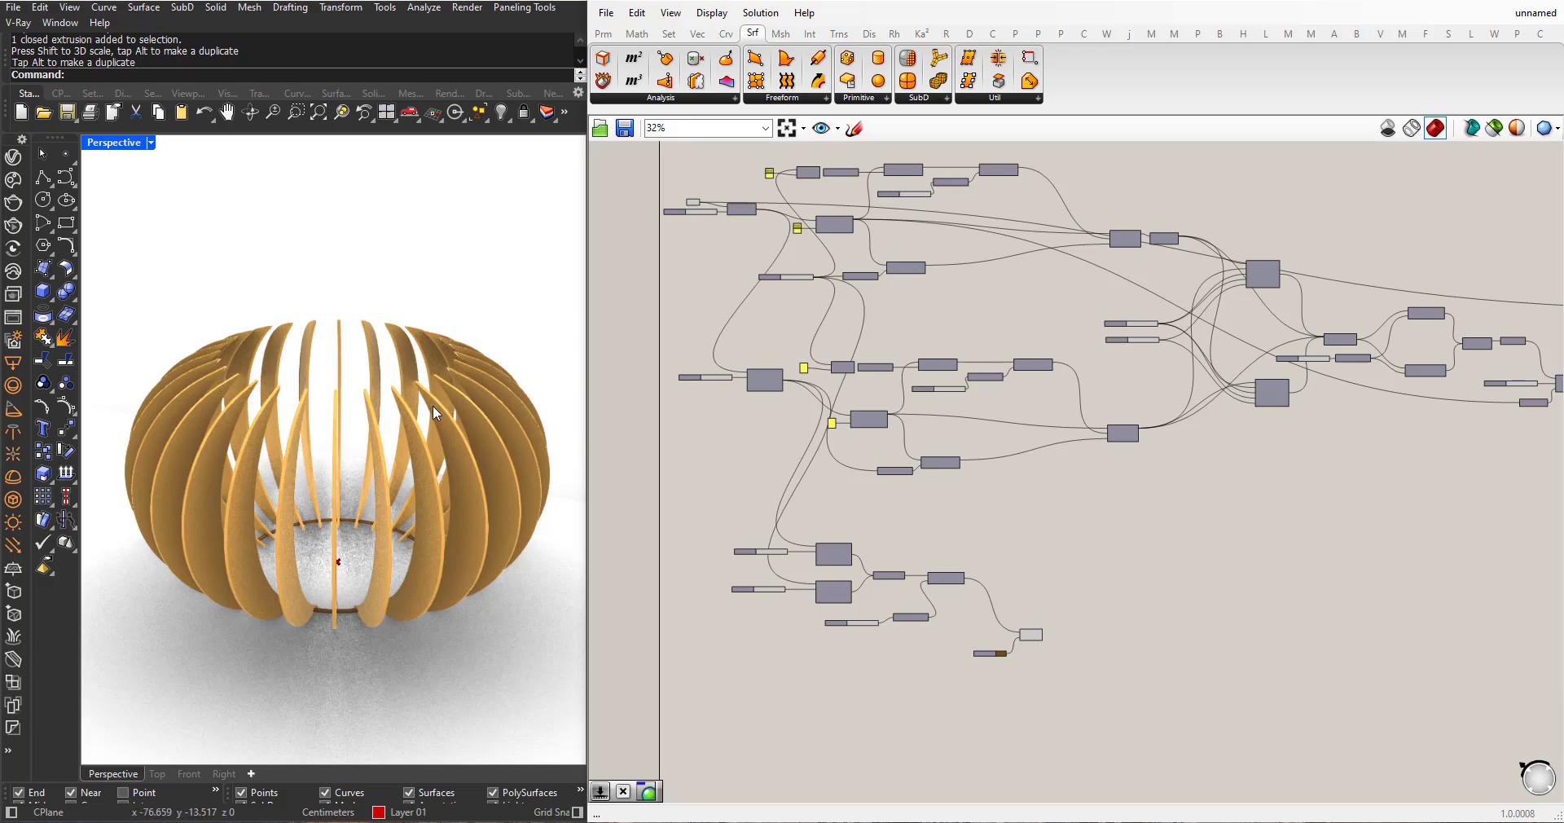
scroll(351, 412, down, 3)
right_drag(362, 461, 444, 497)
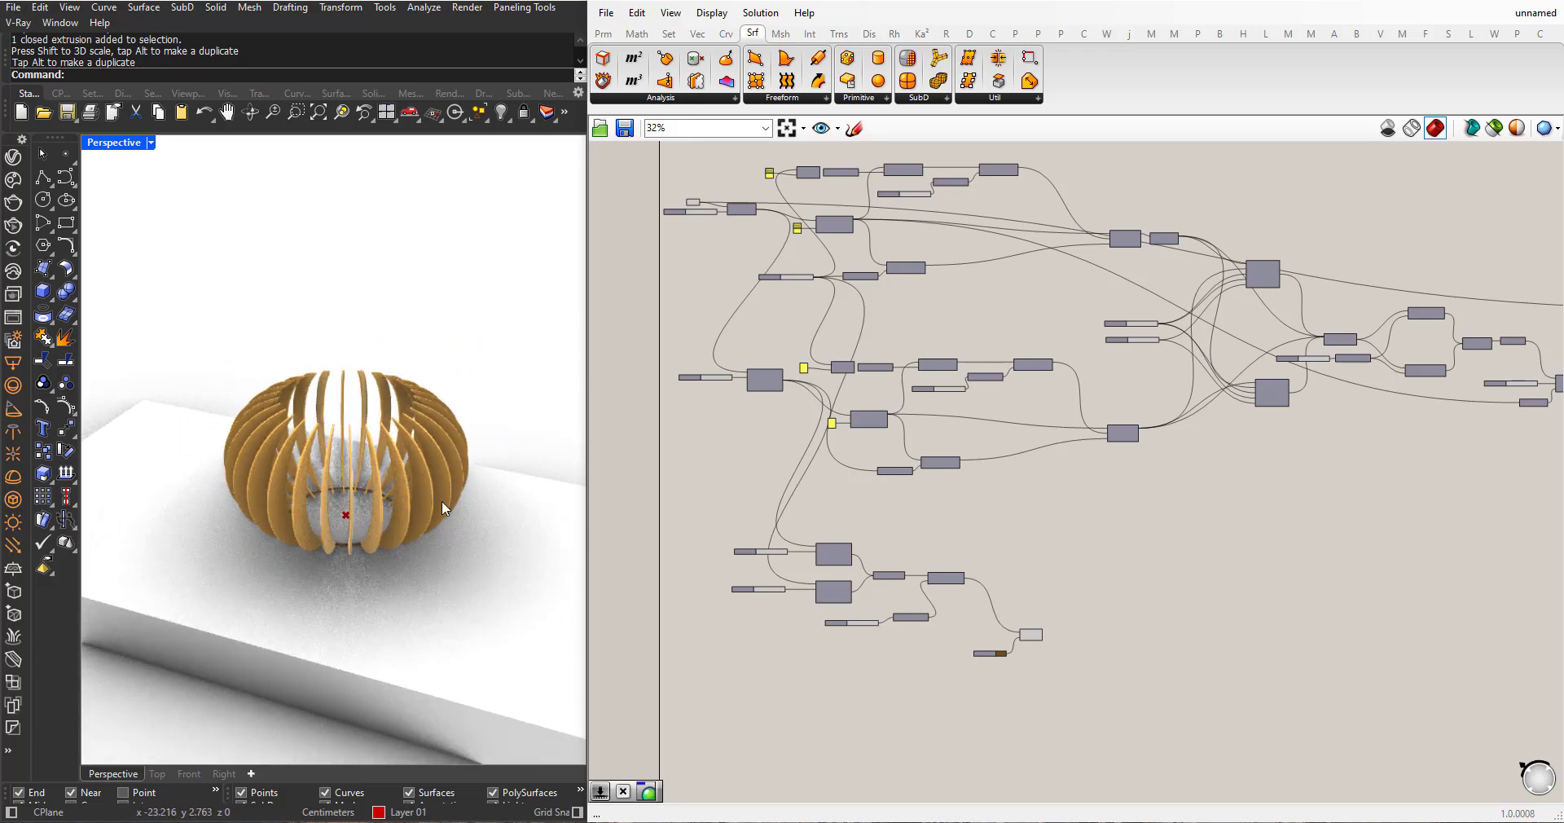
scroll(889, 528, down, 1)
scroll(888, 528, down, 1)
scroll(1170, 446, up, 1)
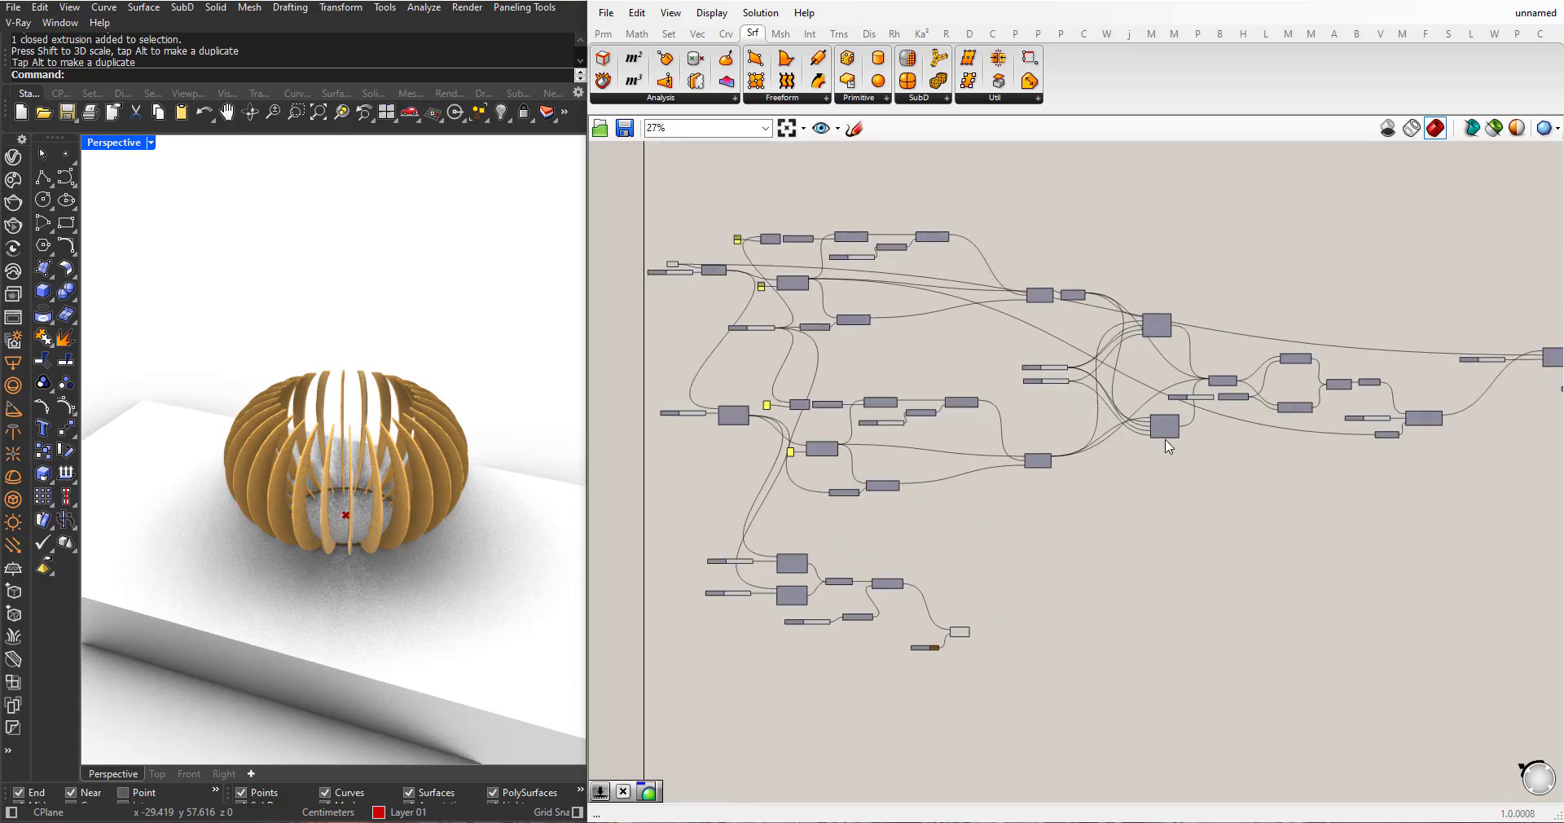